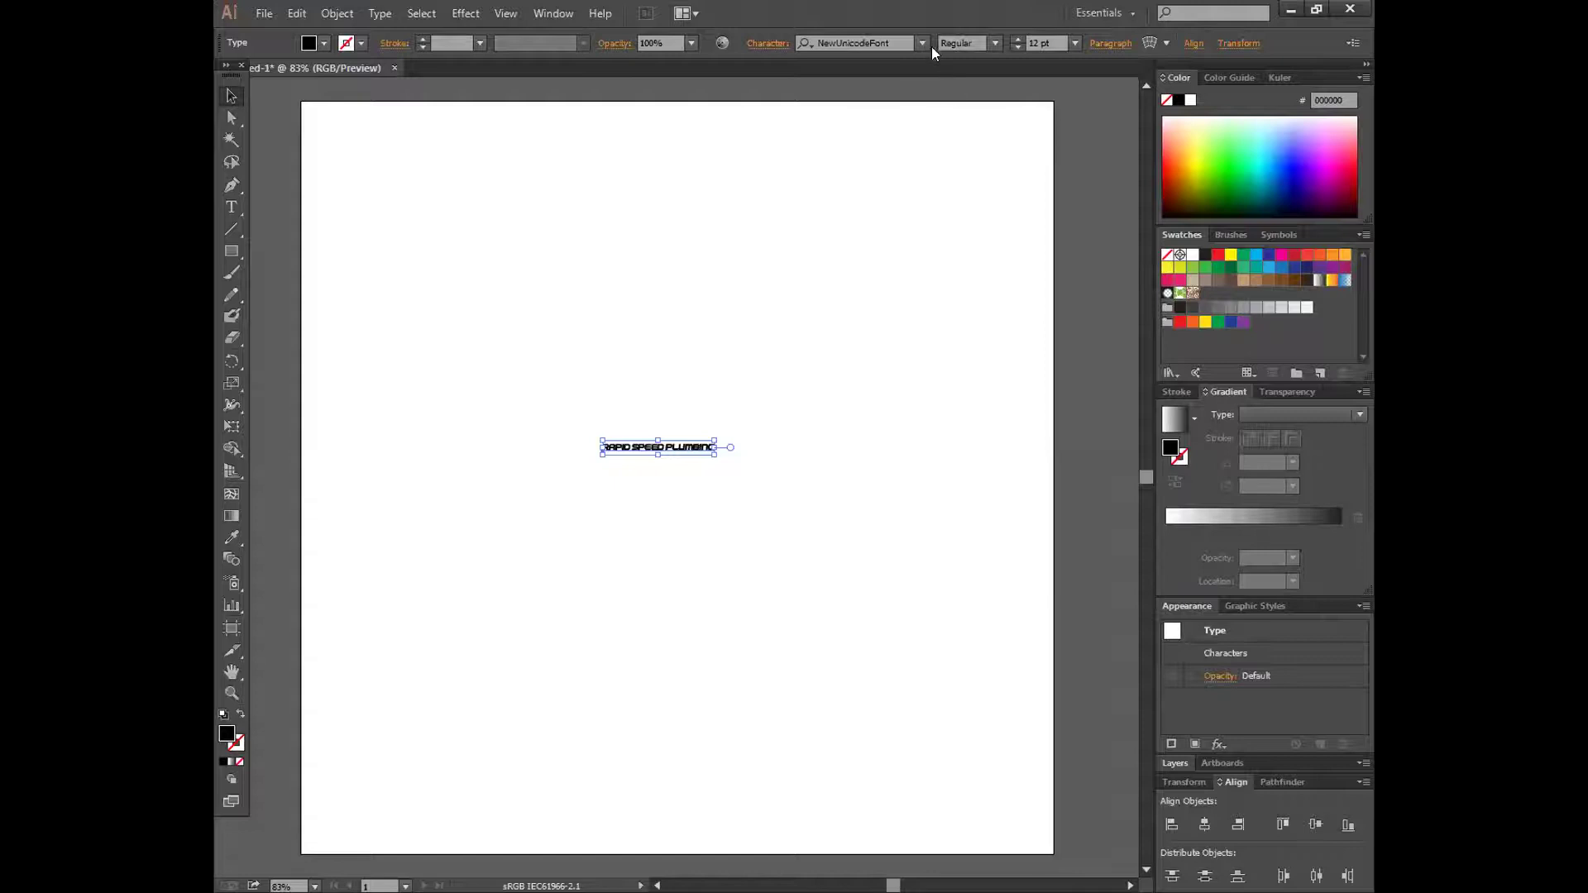
- Set the "Rapid Speed Plumbing" text to the 2MASS J1808 Heavy font at 72 pt
{"action": "left_click", "coordinate": [922, 43]}
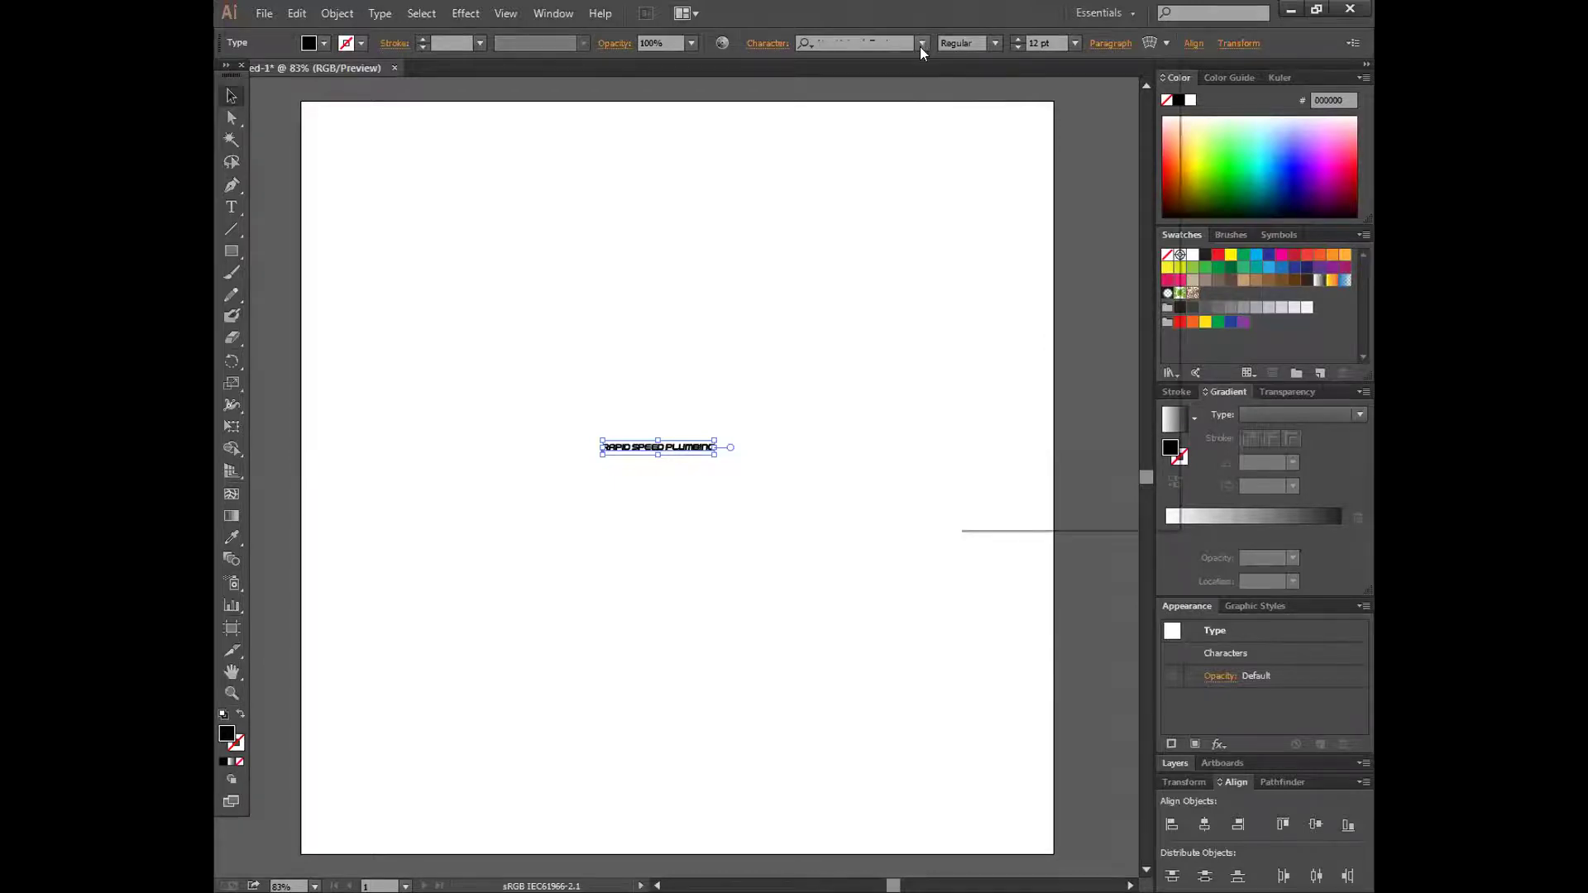
{"action": "left_click", "coordinate": [933, 100]}
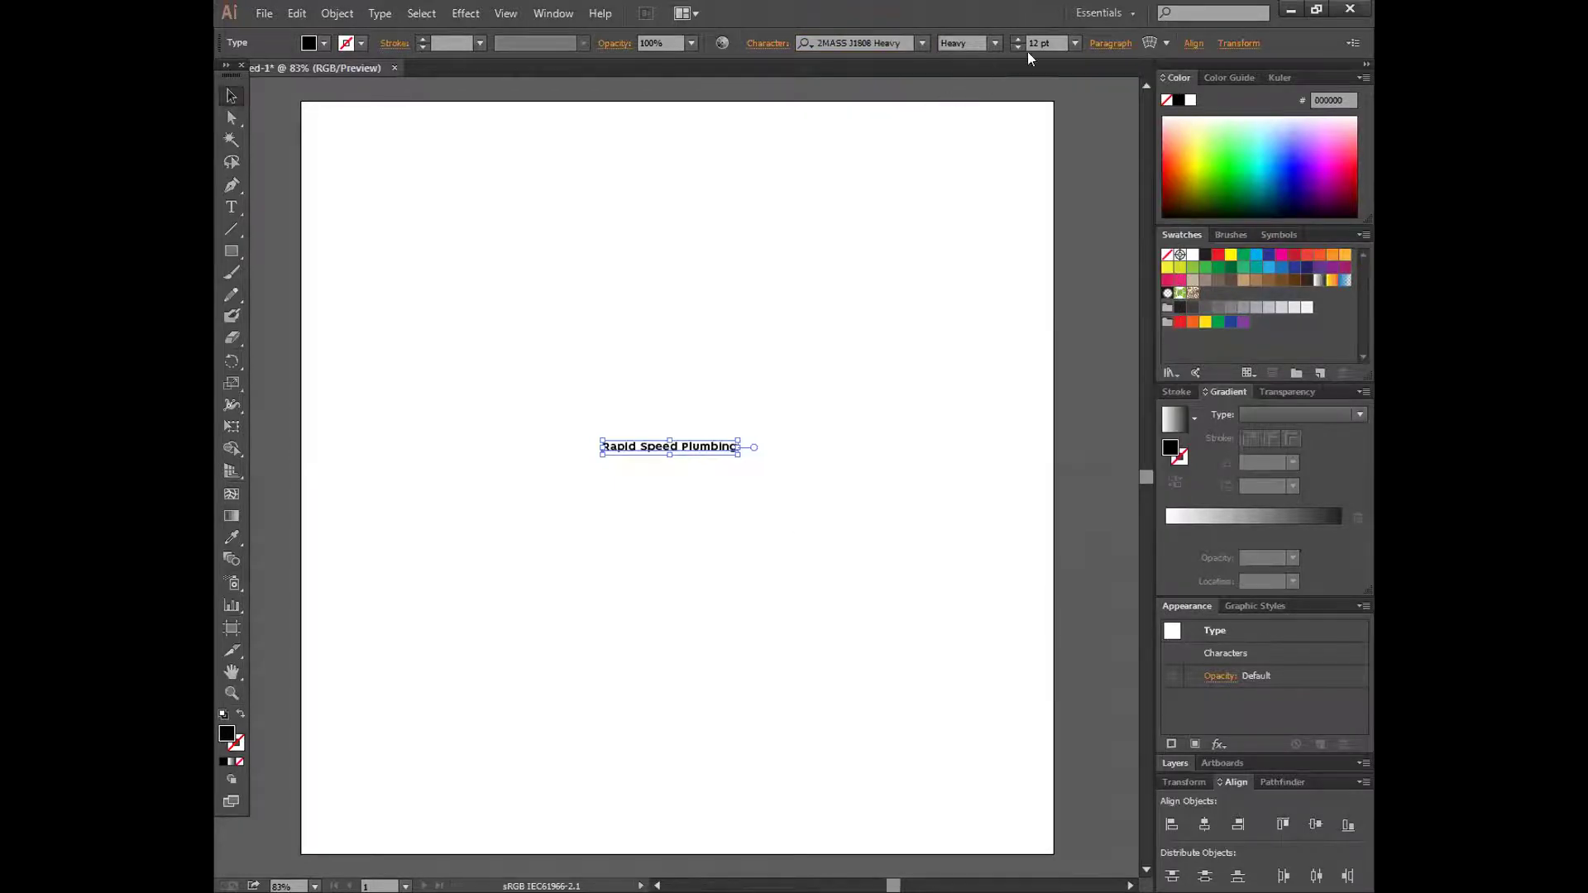
{"action": "left_click", "coordinate": [1074, 44]}
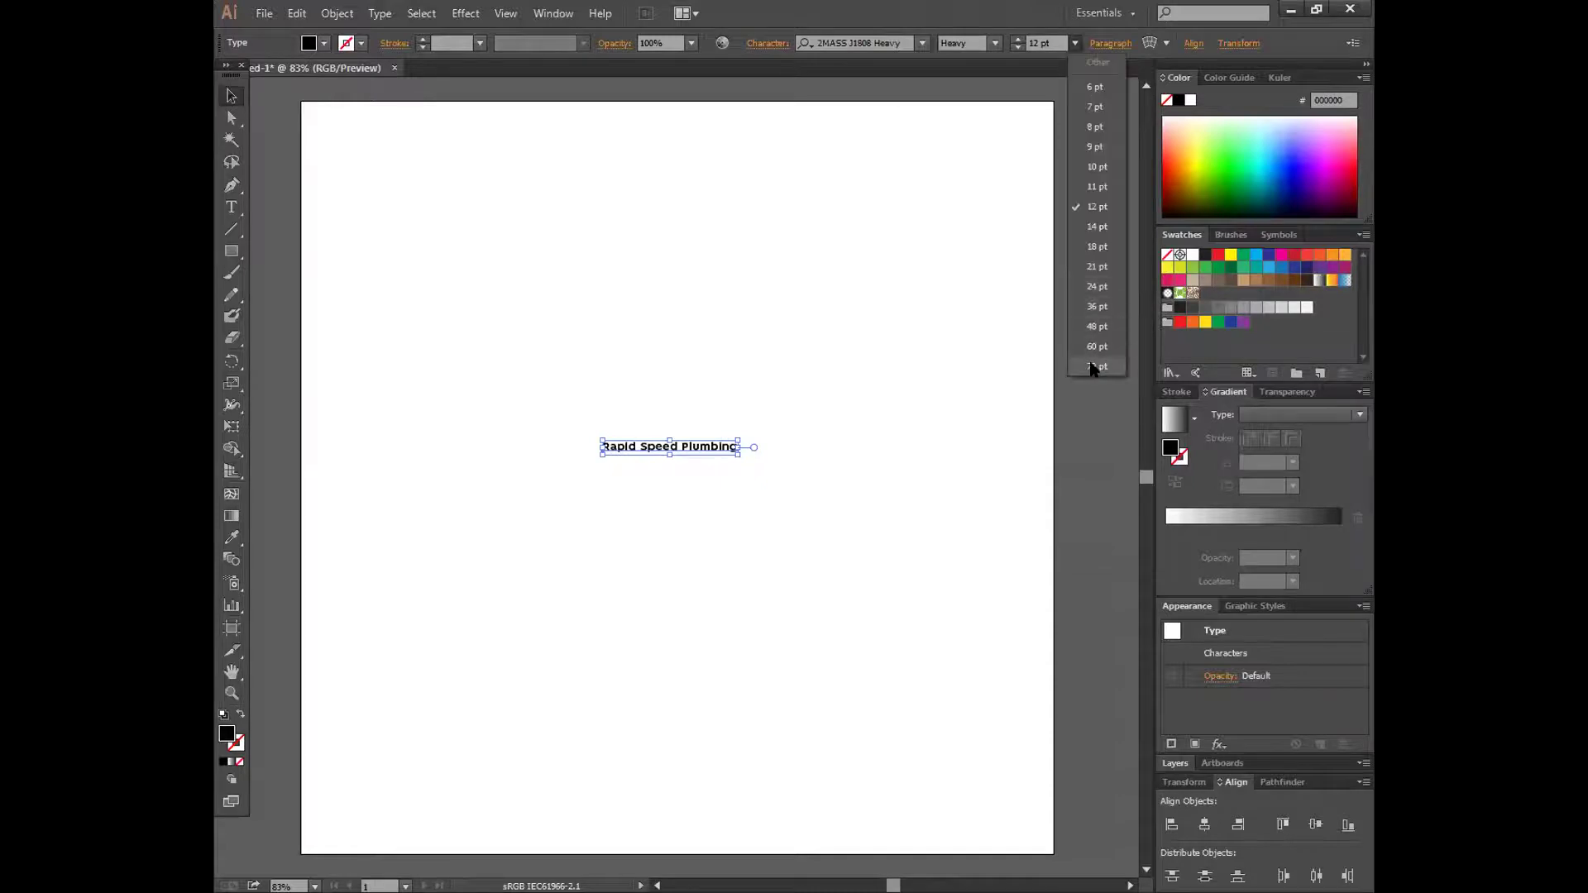
{"action": "left_click", "coordinate": [1094, 366]}
- Move the "Rapid Speed Plumbing" text to the lower part of the artboard and place a duplicate of it above
{"action": "left_click_drag", "start_coordinate": [964, 419], "coordinate": [761, 458]}
{"action": "left_click_drag", "start_coordinate": [713, 604], "coordinate": [773, 718]}
{"action": "scroll", "coordinate": [788, 575], "scroll_direction": "up", "scroll_amount": 2}
{"action": "scroll", "coordinate": [755, 569], "scroll_direction": "down", "scroll_amount": 3}
{"action": "left_click", "coordinate": [759, 548]}
{"action": "left_click_drag", "start_coordinate": [748, 579], "coordinate": [745, 449]}
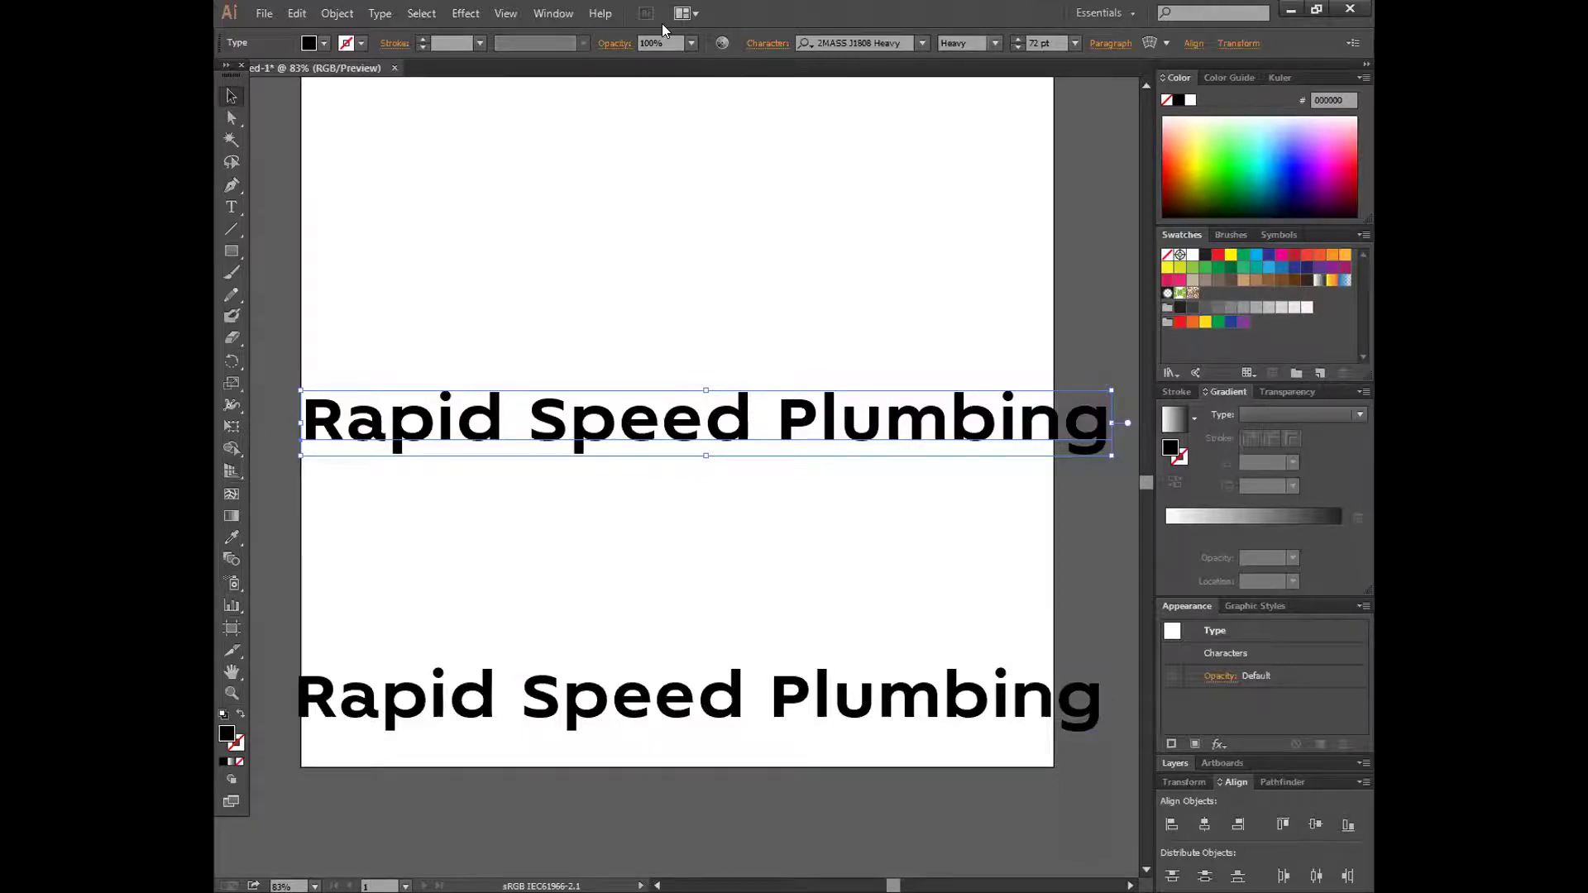
- Change the font of the upper "Rapid Speed Plumbing" copy to Archivo Black Regular
{"action": "left_click", "coordinate": [993, 44]}
{"action": "left_click", "coordinate": [992, 47]}
{"action": "left_click", "coordinate": [923, 43]}
{"action": "scroll", "coordinate": [965, 268], "scroll_direction": "down", "scroll_amount": 15}
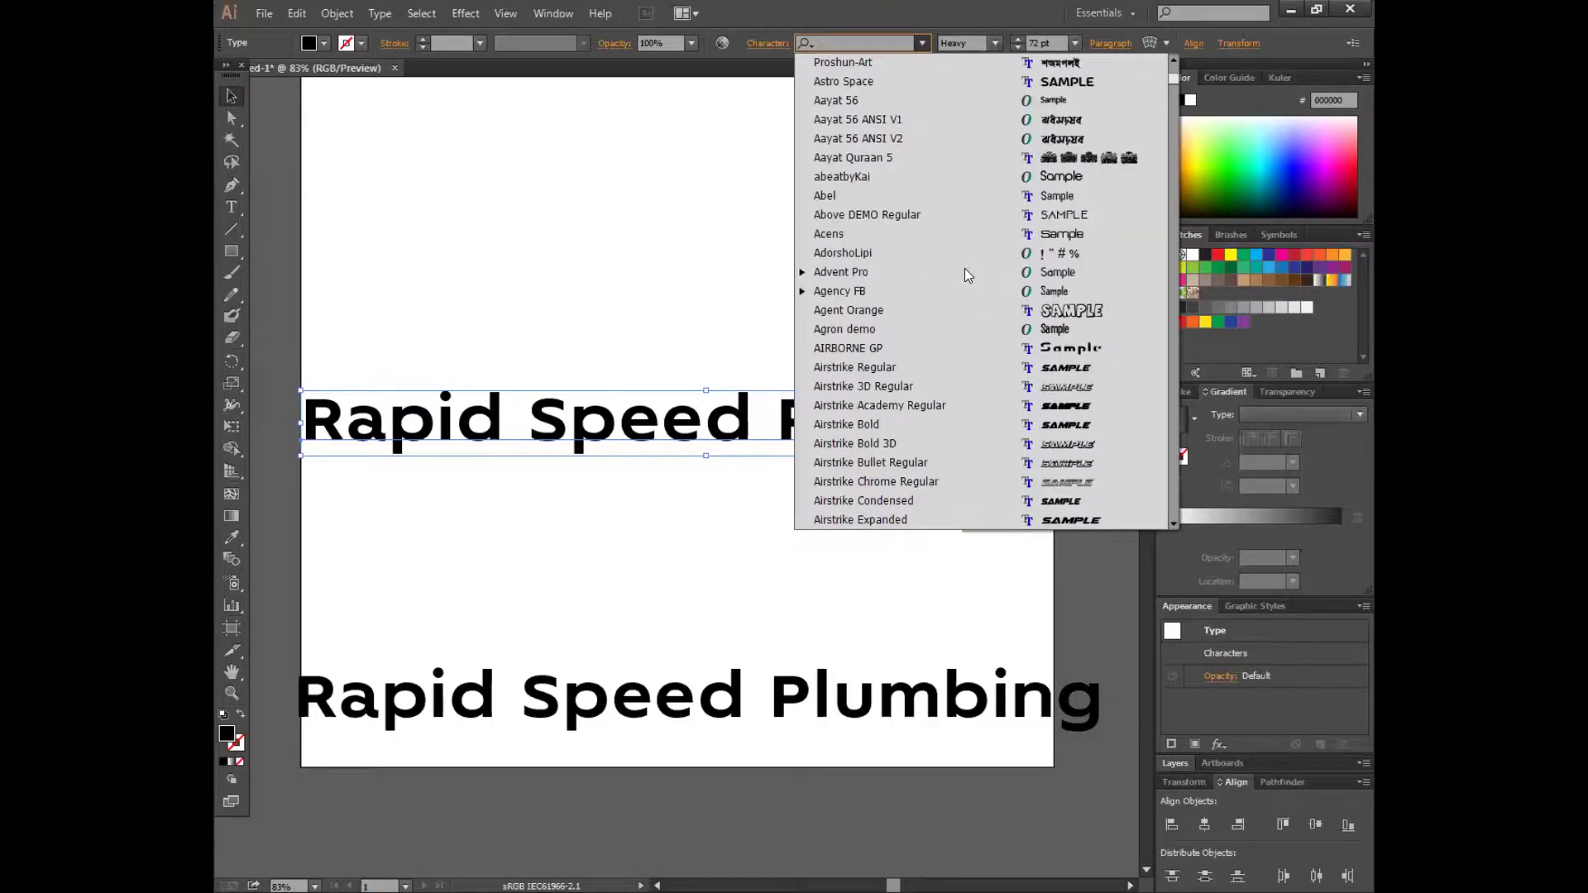
{"action": "scroll", "coordinate": [968, 268], "scroll_direction": "down", "scroll_amount": 3}
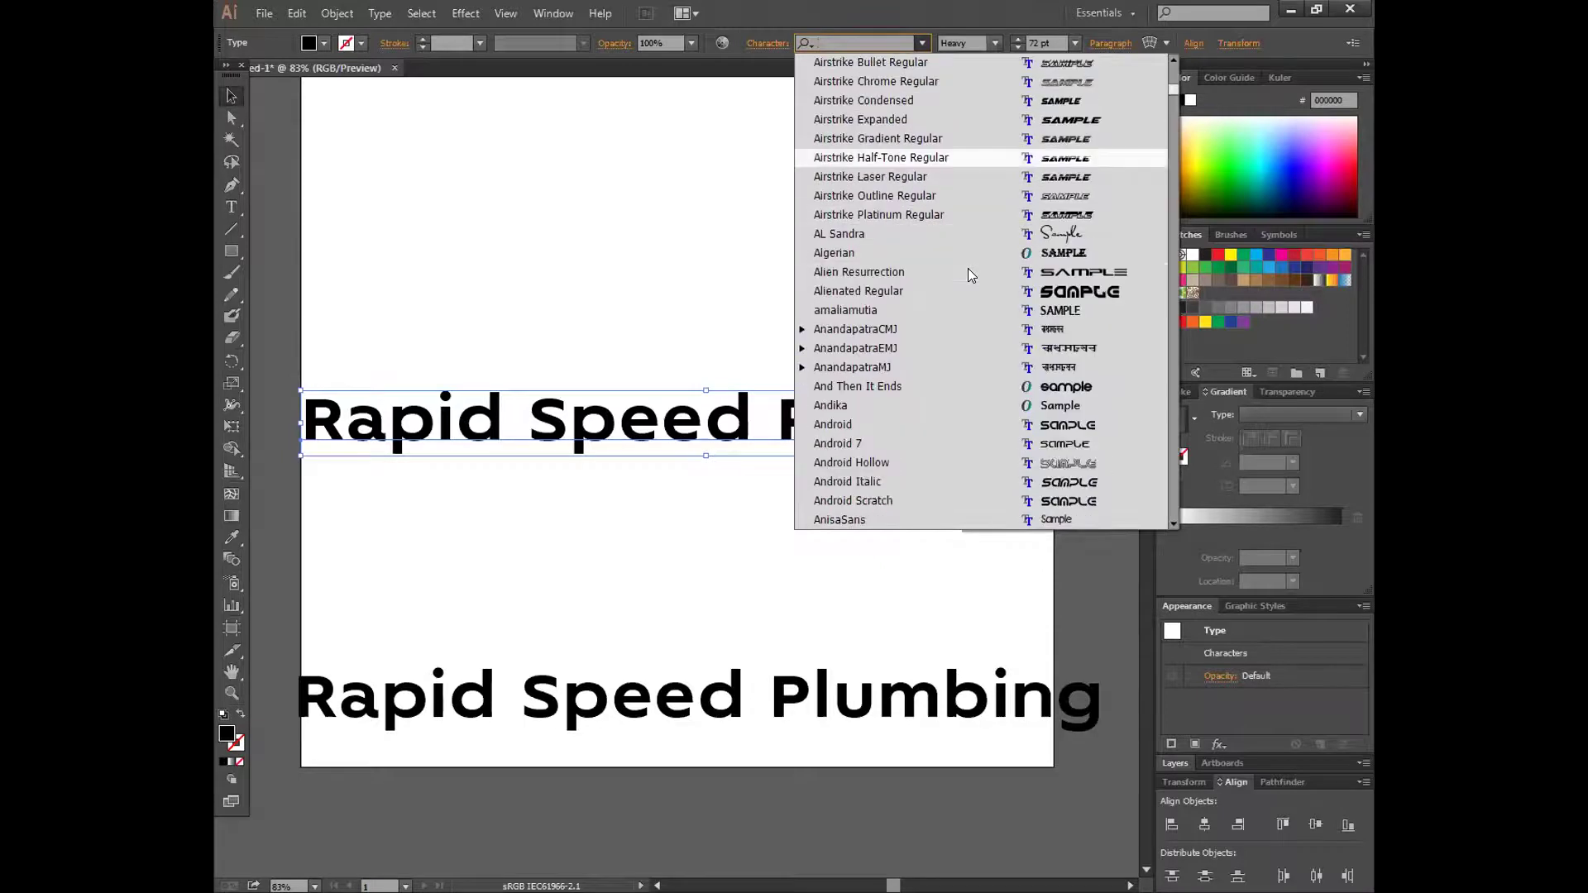
{"action": "scroll", "coordinate": [1007, 329], "scroll_direction": "down", "scroll_amount": 3}
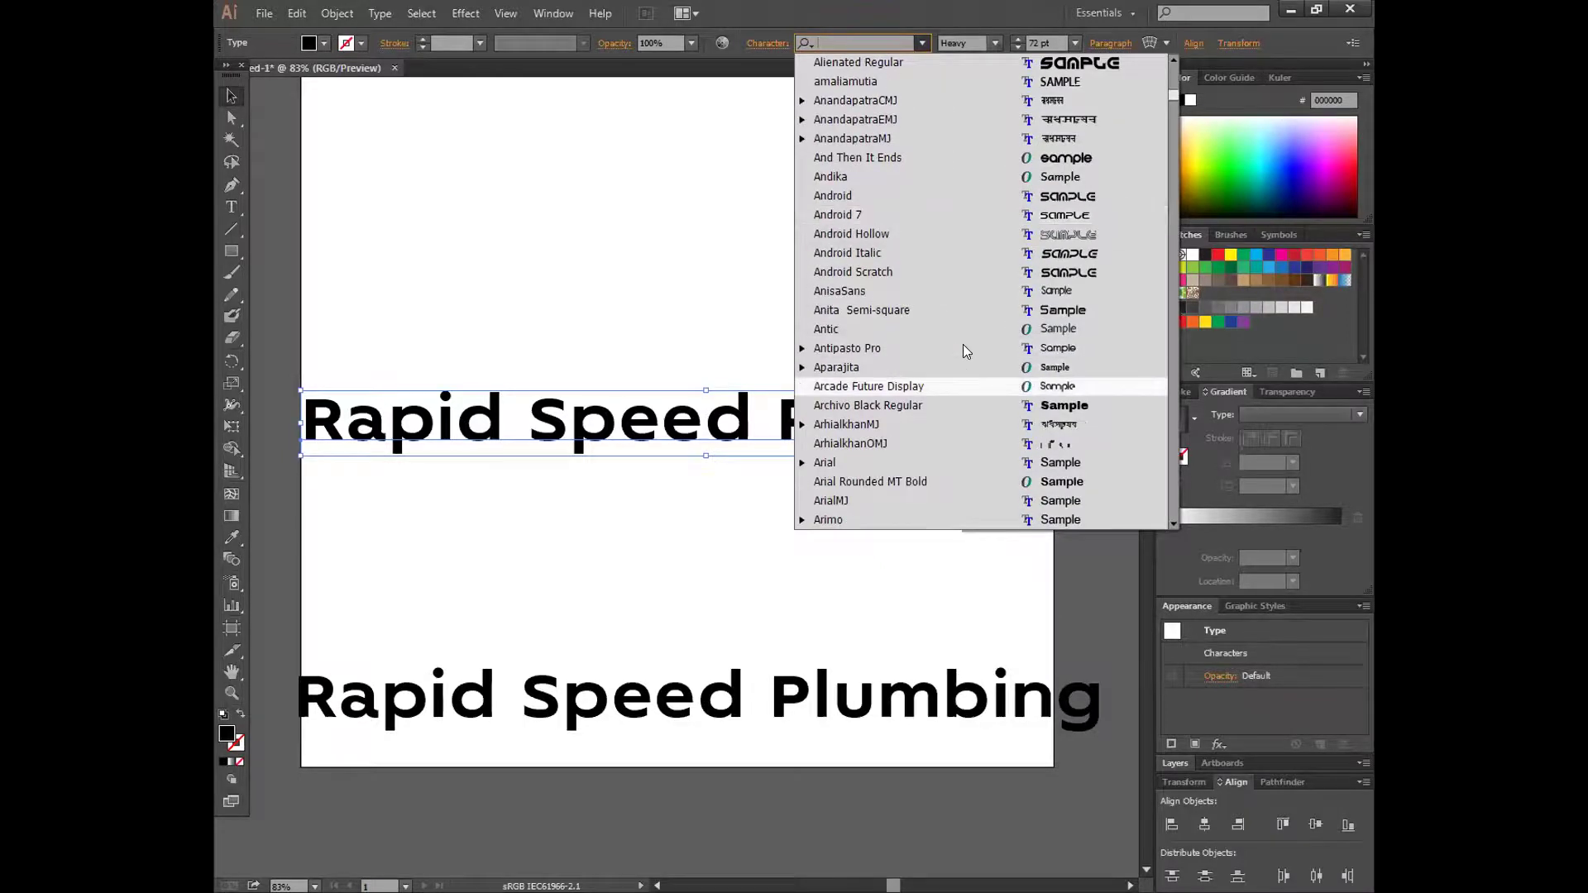
{"action": "left_click", "coordinate": [1067, 405]}
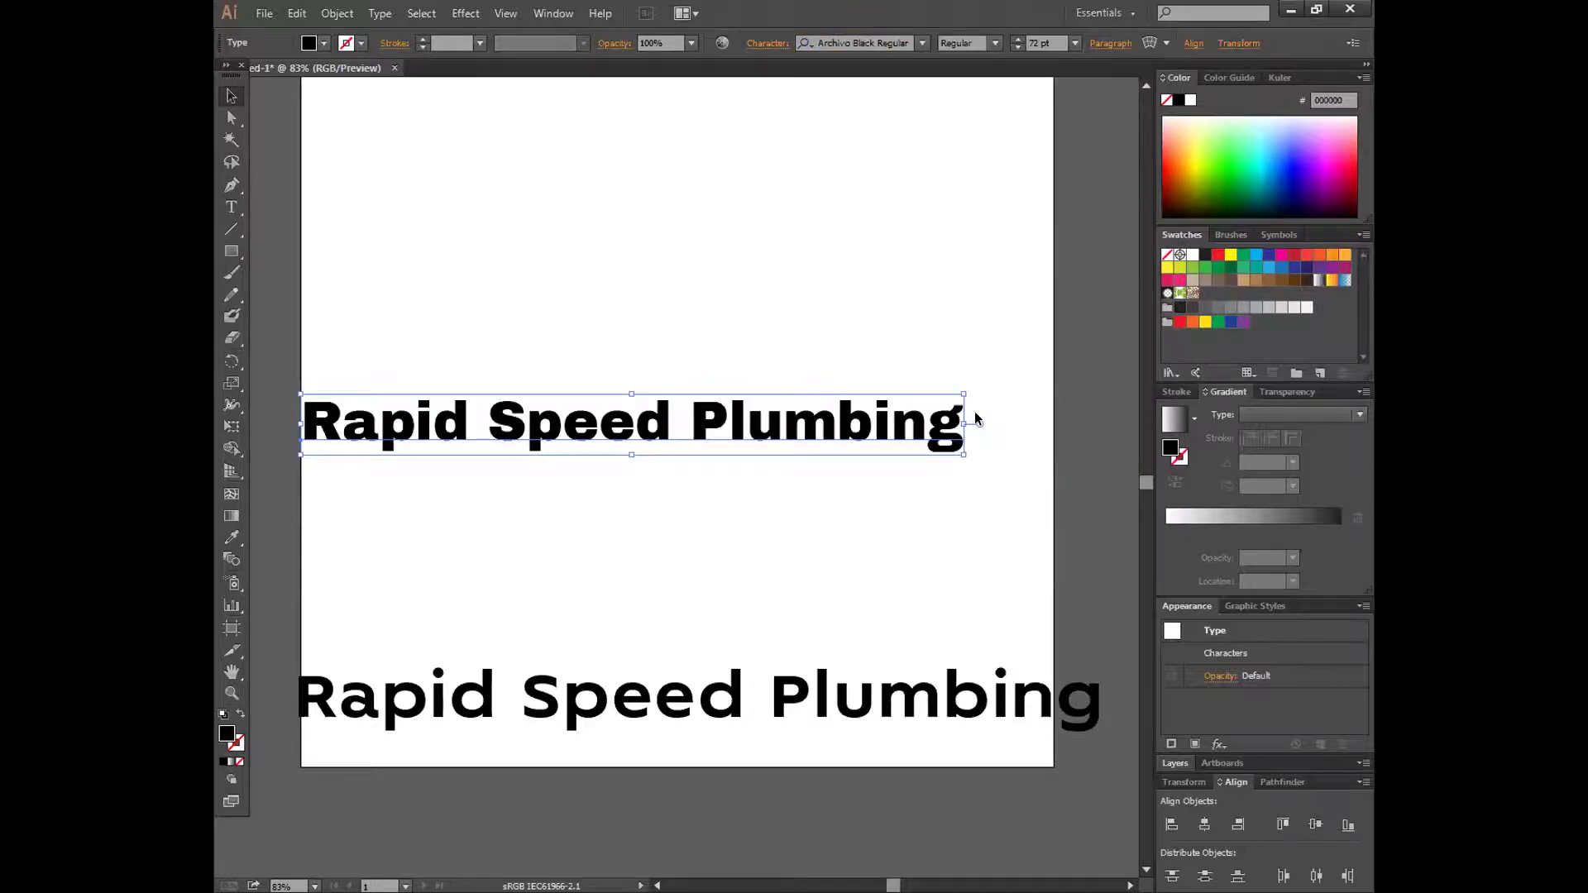
- Shift the upper "Rapid Speed Plumbing" copy right and slightly down so it sits near the artboard's right edge
{"action": "key", "text": "shift+Right"}
{"action": "key", "text": "shift+Right"}
{"action": "key", "text": "shift+Right"}
{"action": "key", "text": "shift+Right"}
{"action": "key", "text": "shift+Right"}
{"action": "key", "text": "shift+Right"}
{"action": "key", "text": "shift+Right"}
{"action": "key", "text": "shift+Right"}
{"action": "key", "text": "shift+Right"}
{"action": "key", "text": "shift+Right"}
{"action": "key", "text": "shift+Right"}
{"action": "left_click_drag", "start_coordinate": [977, 418], "coordinate": [977, 455]}
{"action": "left_click", "coordinate": [872, 320]}
- Add a new point text reading "RSP" in the upper part of the artboard
{"action": "left_click", "coordinate": [230, 210]}
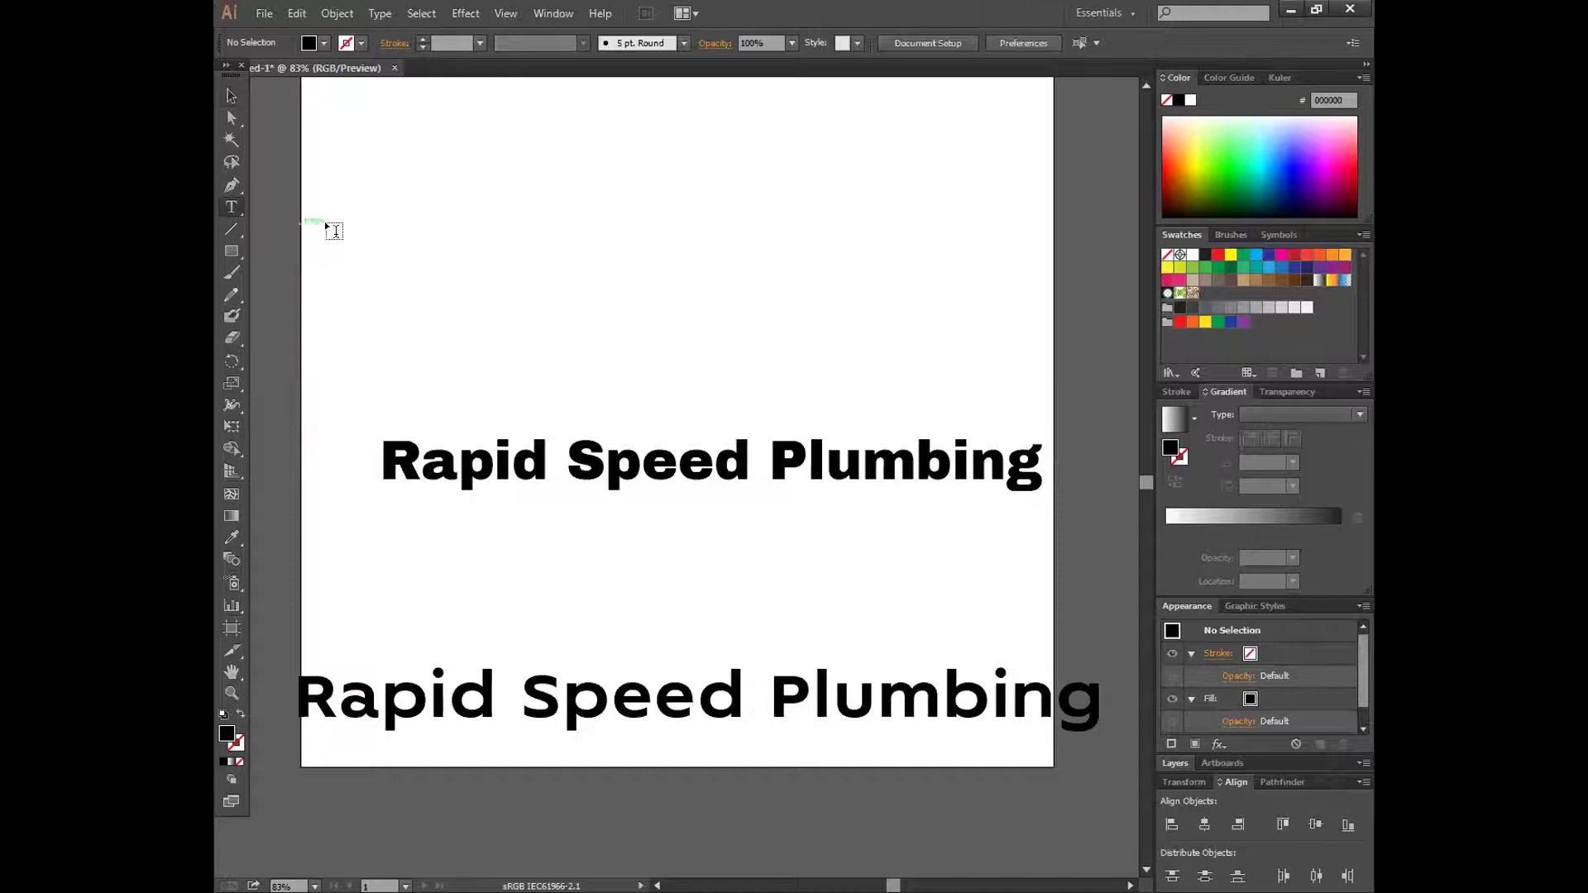
{"action": "left_click", "coordinate": [513, 215]}
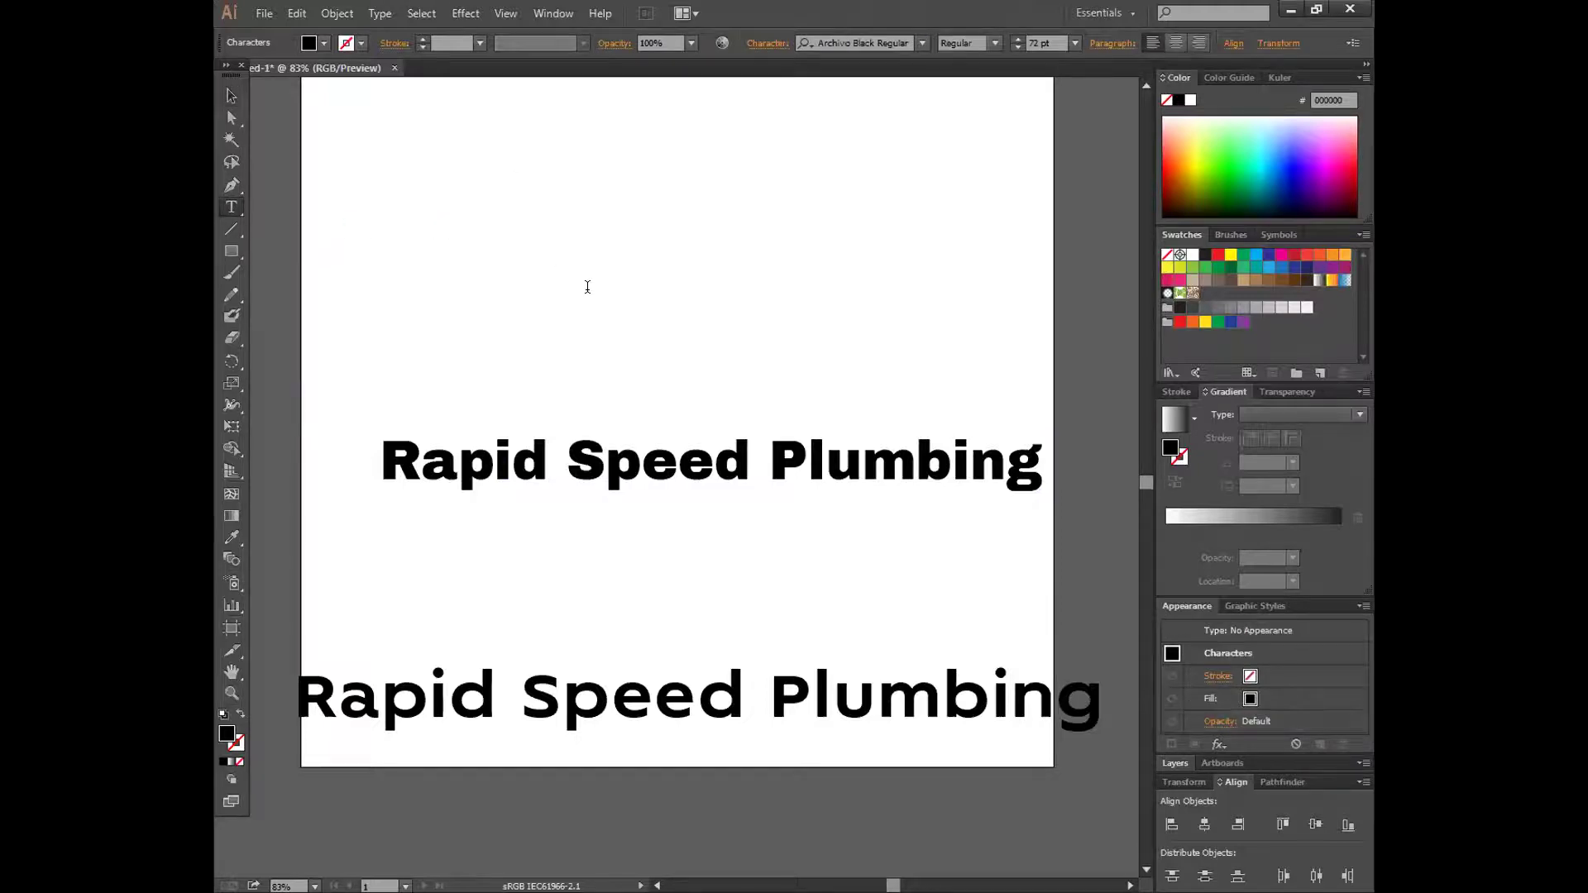
{"action": "type", "text": "RS"}
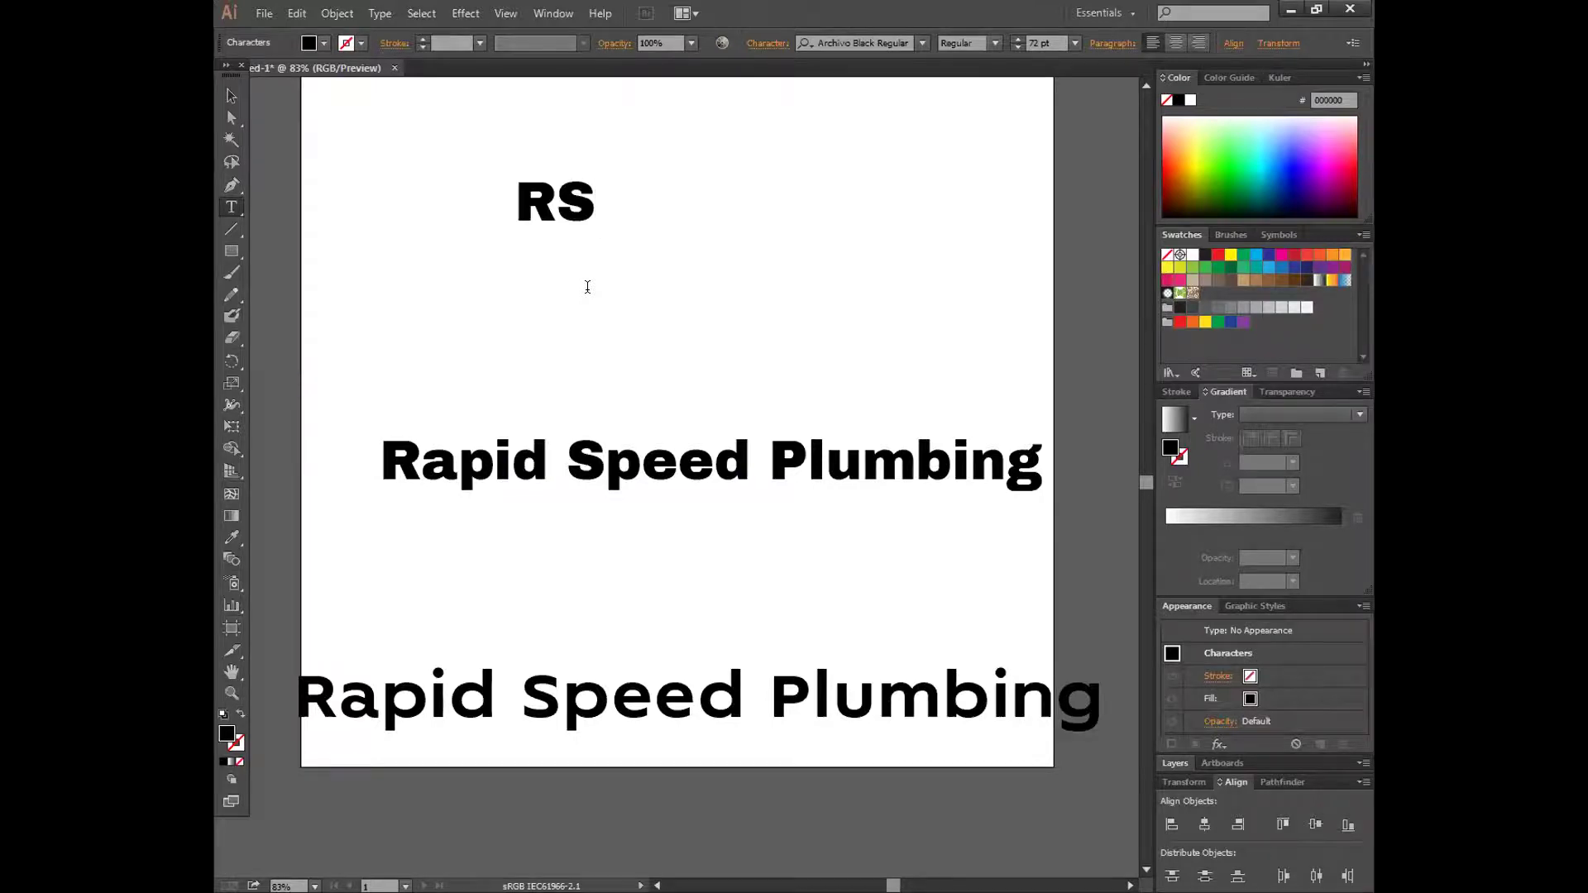
{"action": "type", "text": "P"}
{"action": "key", "text": "Escape"}
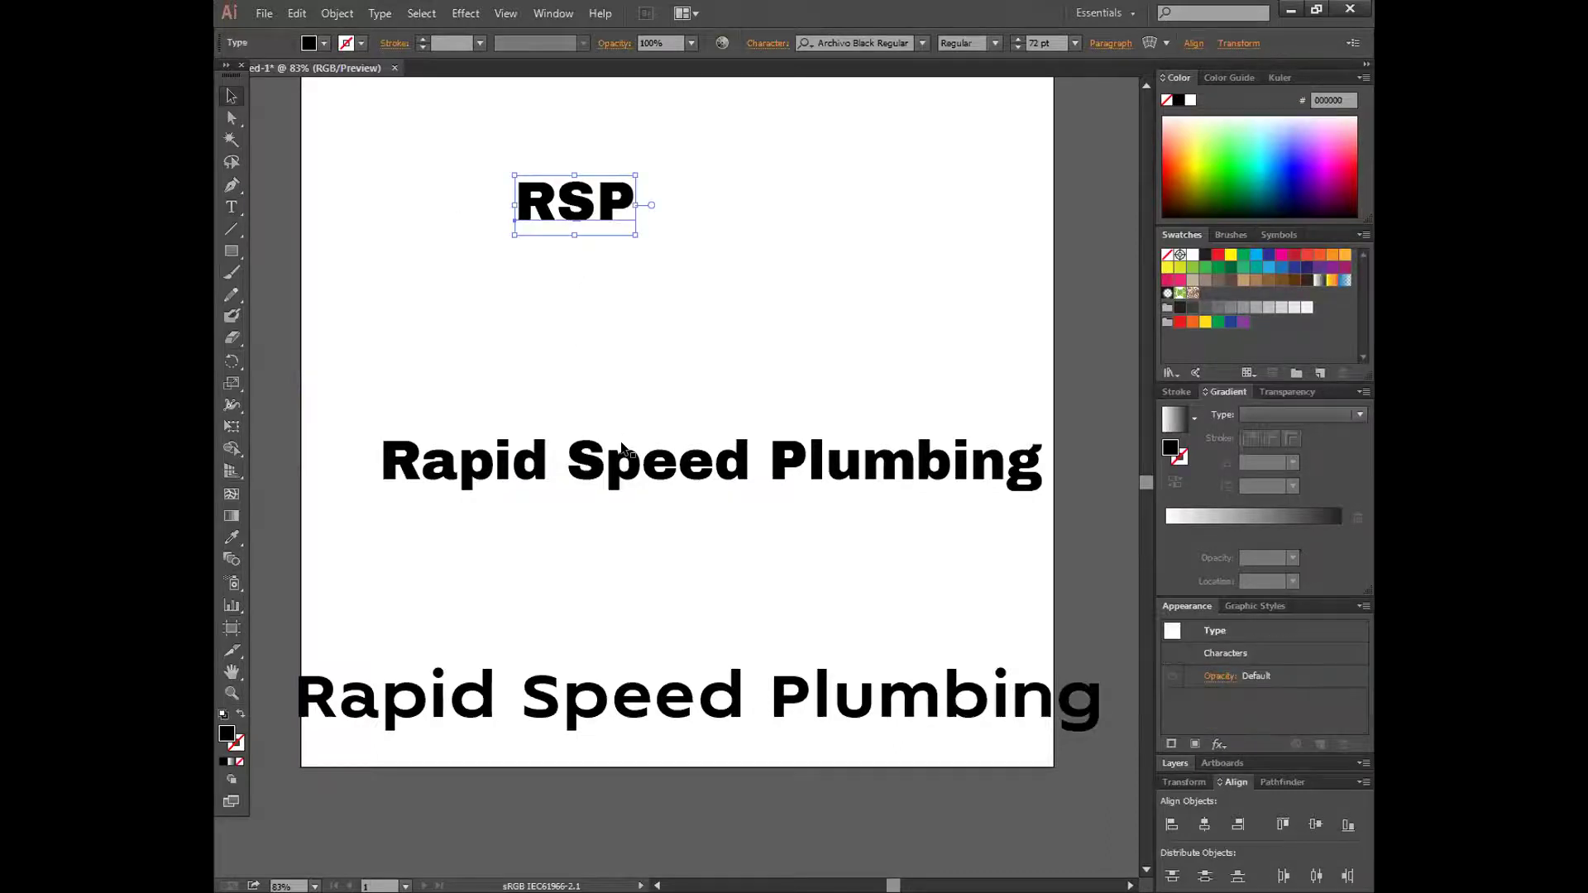
- Delete the upper "Rapid Speed Plumbing" copy and move the RSP text down and slightly right into the free area
{"action": "left_click_drag", "start_coordinate": [622, 448], "coordinate": [634, 502]}
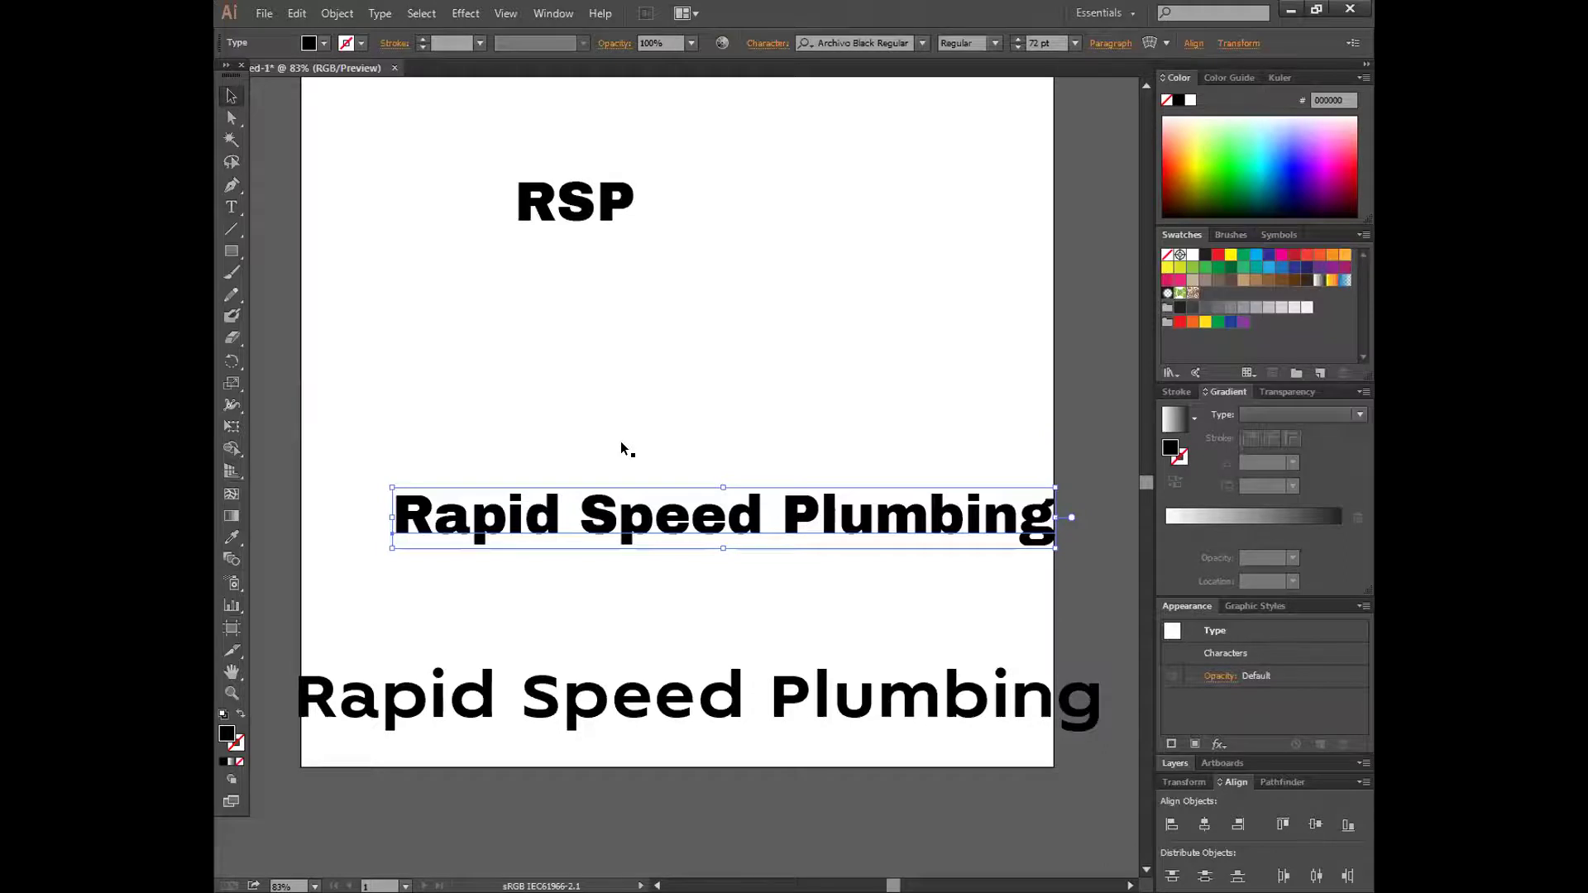
{"action": "key", "text": "Delete"}
{"action": "left_click_drag", "start_coordinate": [599, 245], "coordinate": [642, 317]}
- Increase the font size of the RSP text to 228 pt
{"action": "left_click", "coordinate": [1020, 39]}
{"action": "left_click", "coordinate": [1020, 39]}
{"action": "left_click", "coordinate": [1020, 39]}
{"action": "left_click", "coordinate": [1020, 40]}
{"action": "left_click", "coordinate": [1019, 40]}
{"action": "left_click", "coordinate": [1019, 39]}
{"action": "left_click", "coordinate": [1019, 40]}
{"action": "left_click", "coordinate": [1019, 40]}
{"action": "left_click", "coordinate": [1019, 40]}
{"action": "left_click", "coordinate": [1020, 40]}
{"action": "left_click", "coordinate": [1020, 39]}
{"action": "left_click", "coordinate": [1019, 40]}
{"action": "left_click", "coordinate": [1020, 40]}
{"action": "left_click", "coordinate": [1019, 40]}
{"action": "left_click", "coordinate": [1019, 40]}
{"action": "left_click", "coordinate": [1019, 40]}
{"action": "left_click", "coordinate": [1019, 40]}
{"action": "left_click", "coordinate": [1019, 40]}
{"action": "left_click", "coordinate": [1019, 40]}
{"action": "left_click", "coordinate": [1019, 39]}
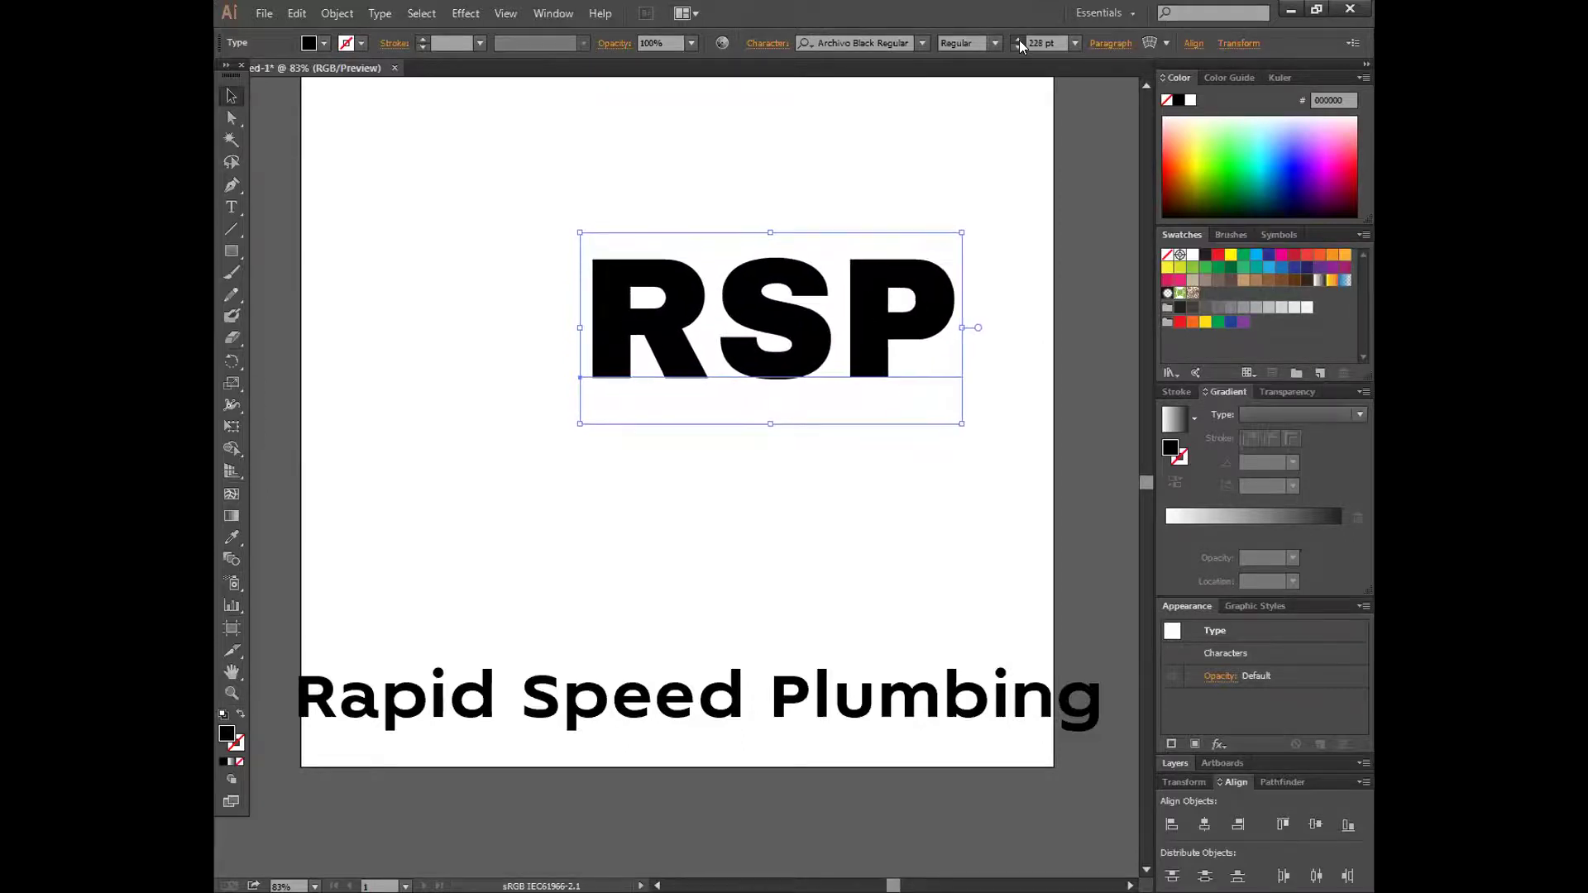
- Reposition the enlarged RSP text so it is horizontally centred on the artboard above the company name
{"action": "left_click_drag", "start_coordinate": [837, 314], "coordinate": [775, 341]}
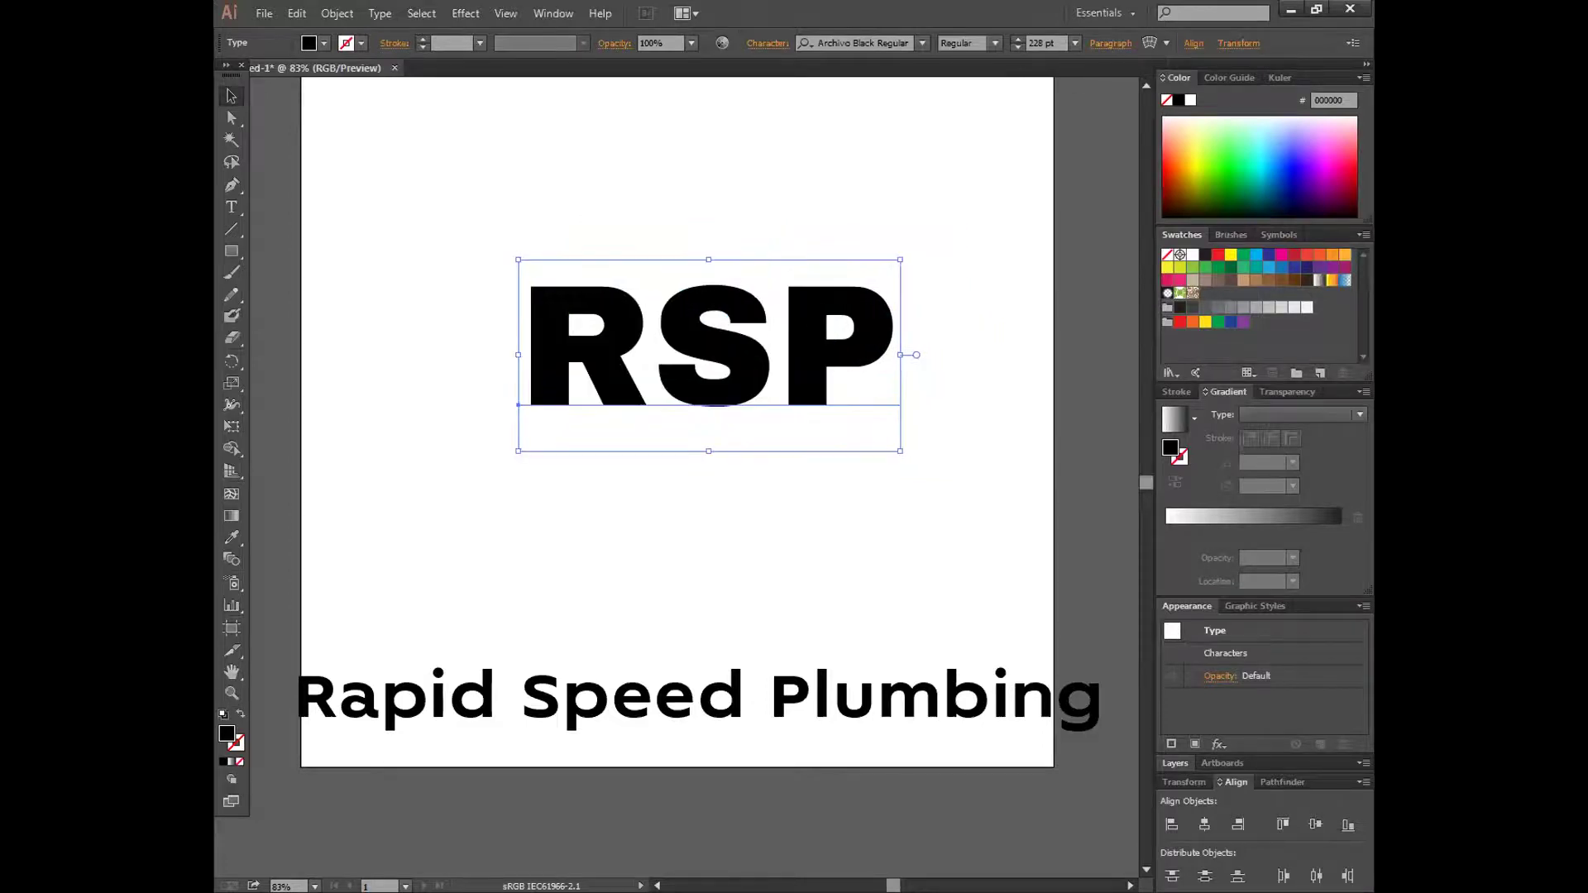
{"action": "key", "text": "ctrl+shift+a"}
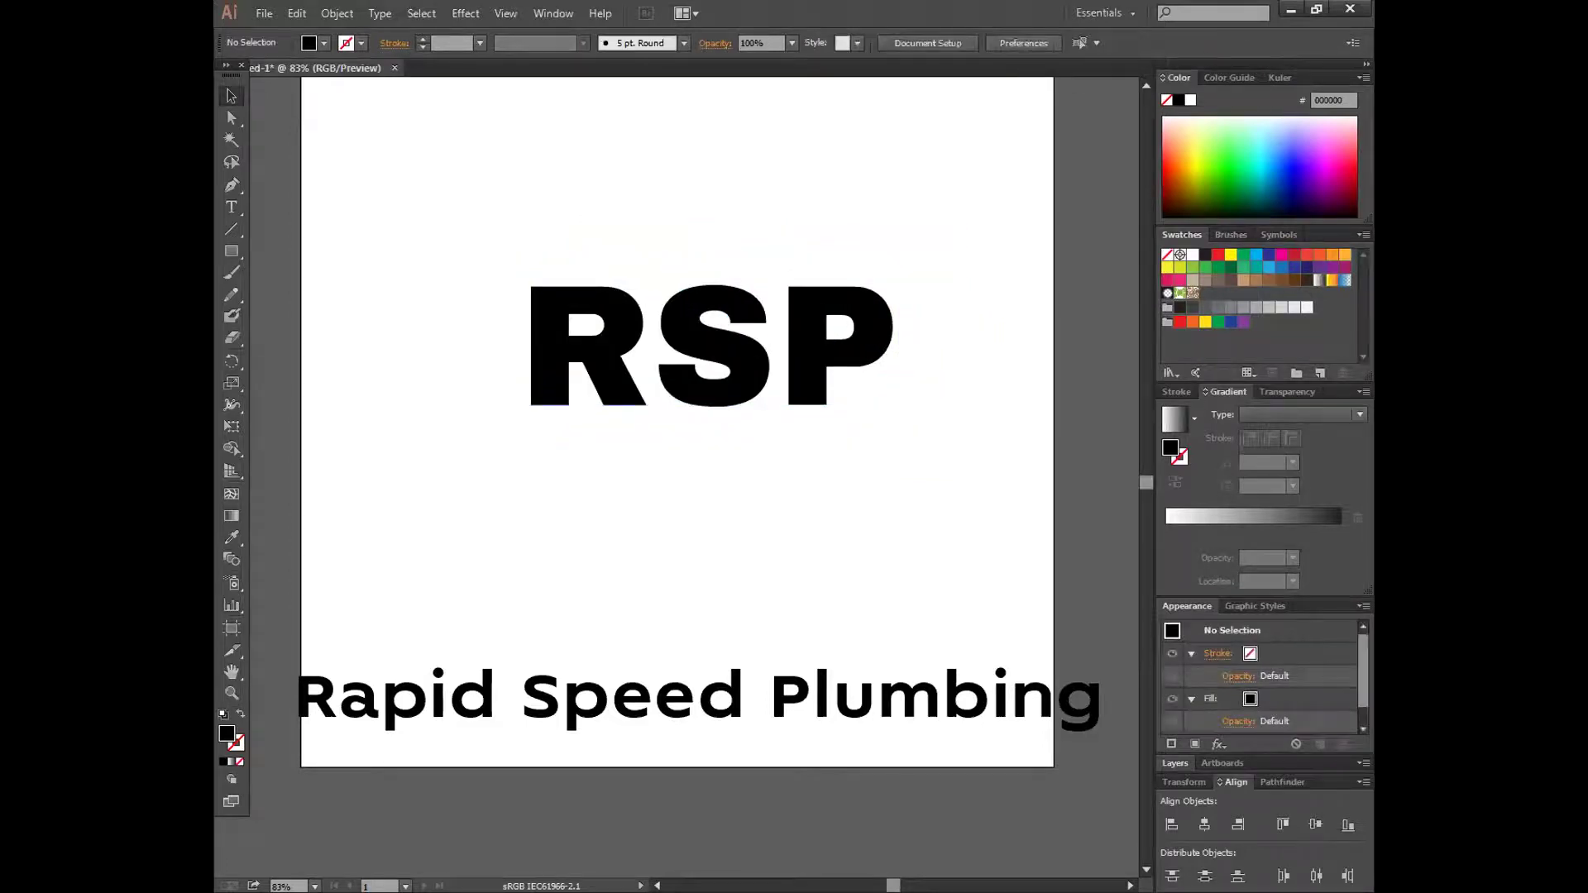
{"action": "left_click_drag", "start_coordinate": [846, 327], "coordinate": [811, 321]}
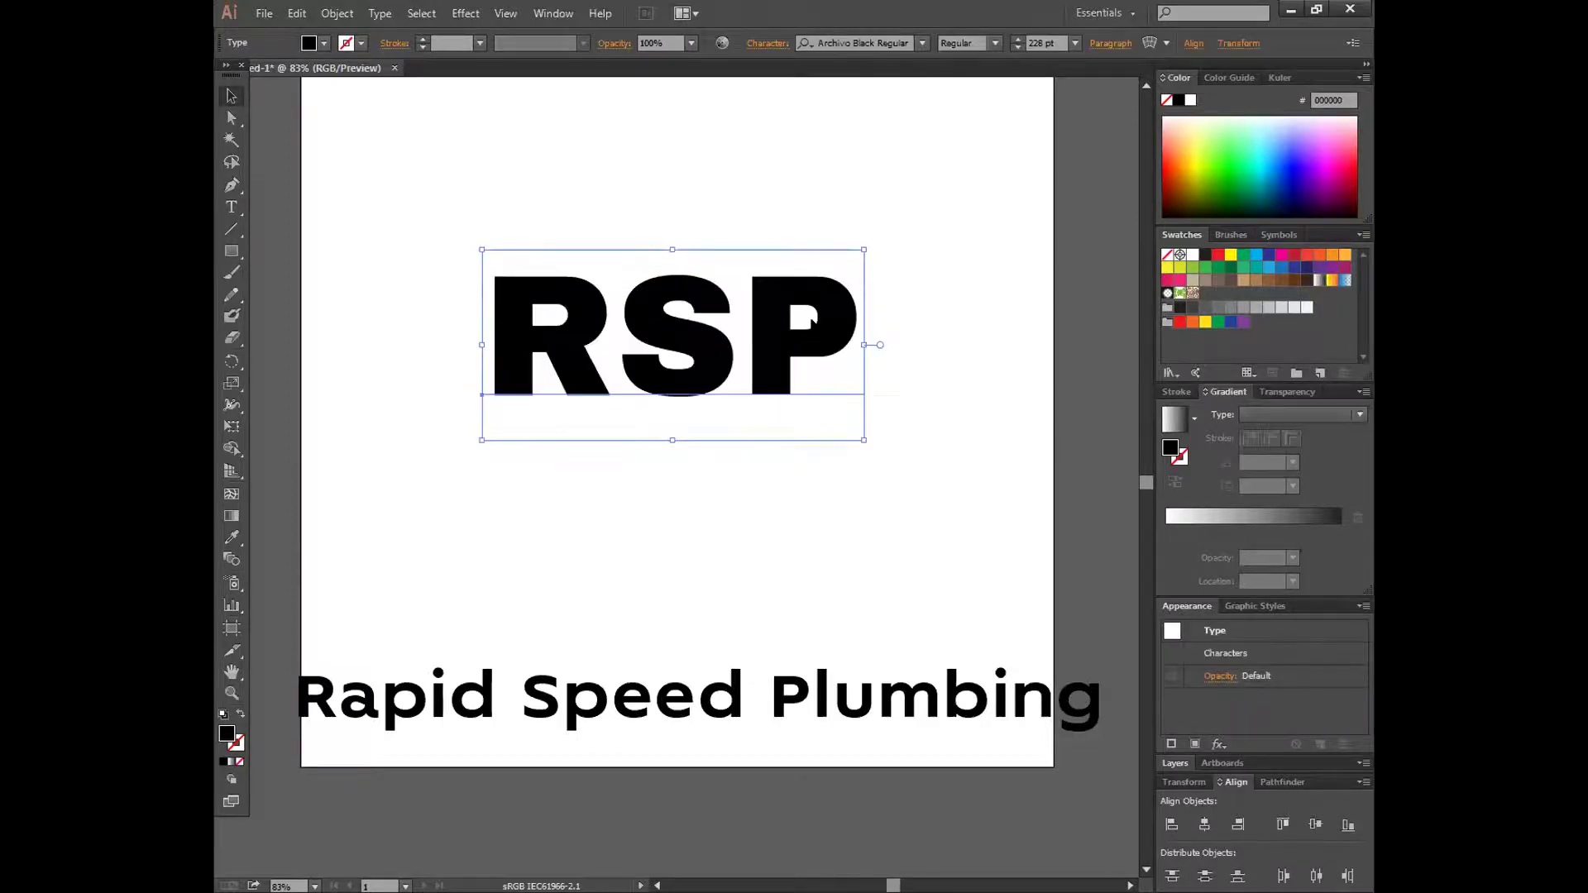
{"action": "scroll", "coordinate": [813, 321], "scroll_direction": "up", "scroll_amount": 3}
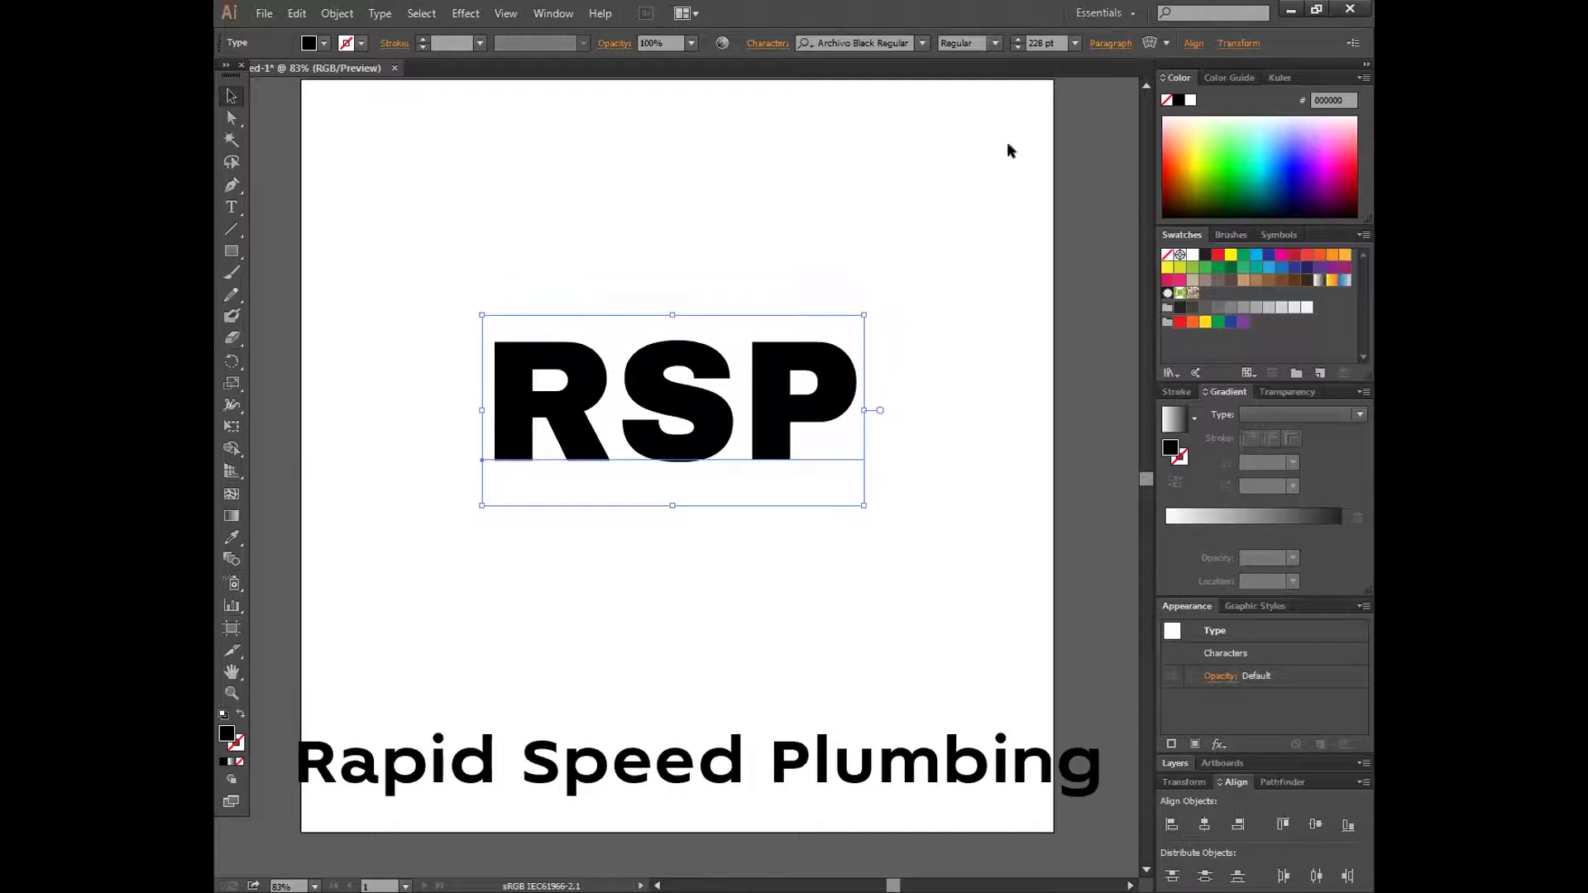
- Change the font of the RSP text to Anita Semi-square
{"action": "left_click", "coordinate": [920, 45]}
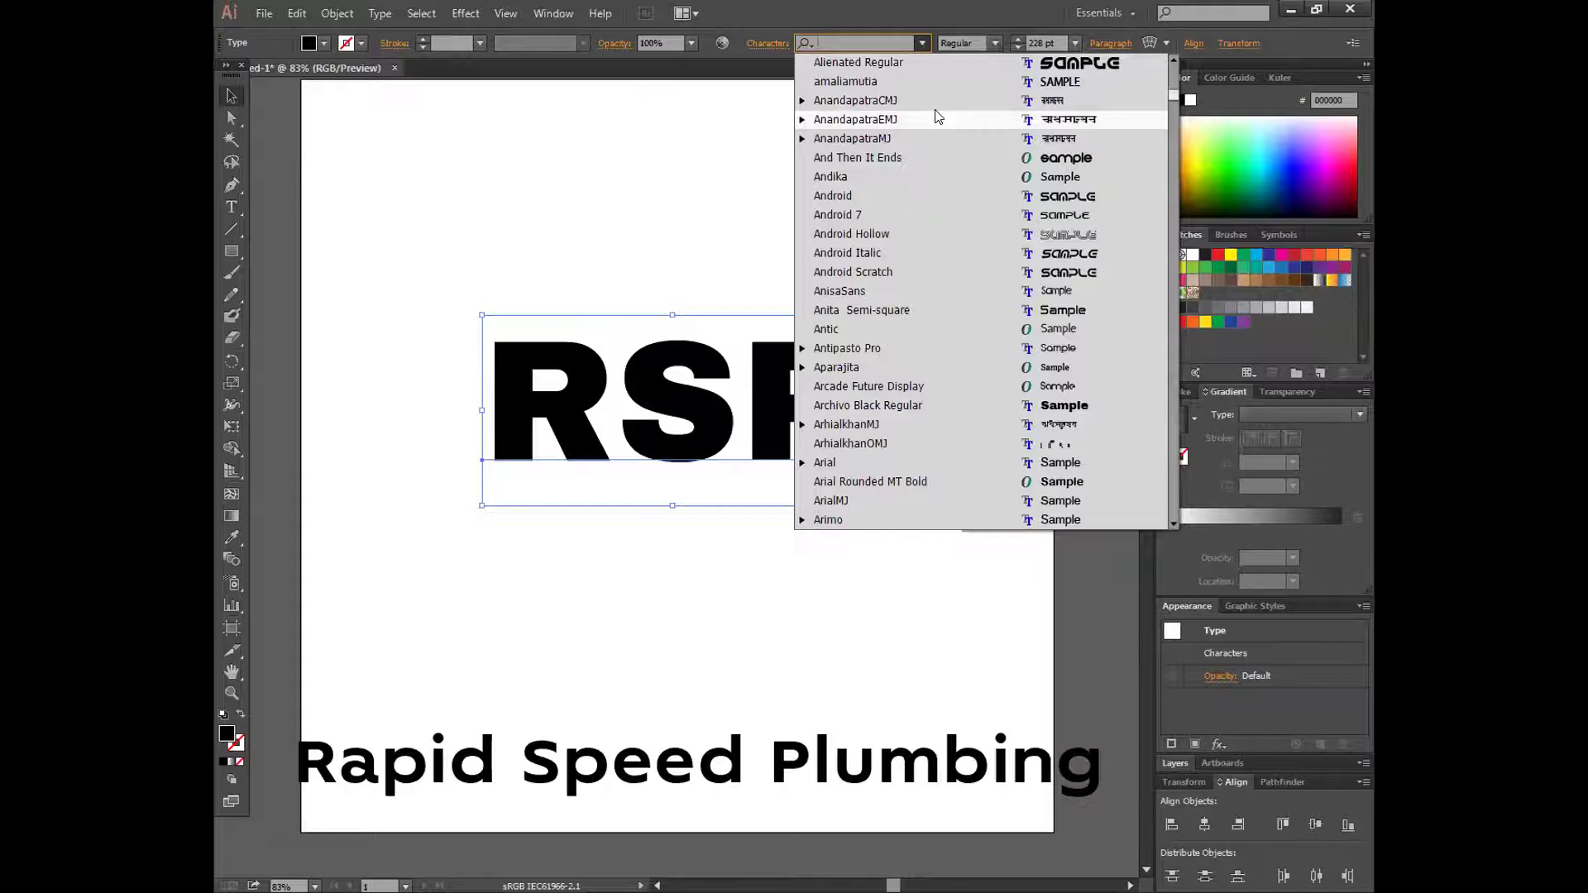
{"action": "left_click", "coordinate": [664, 241]}
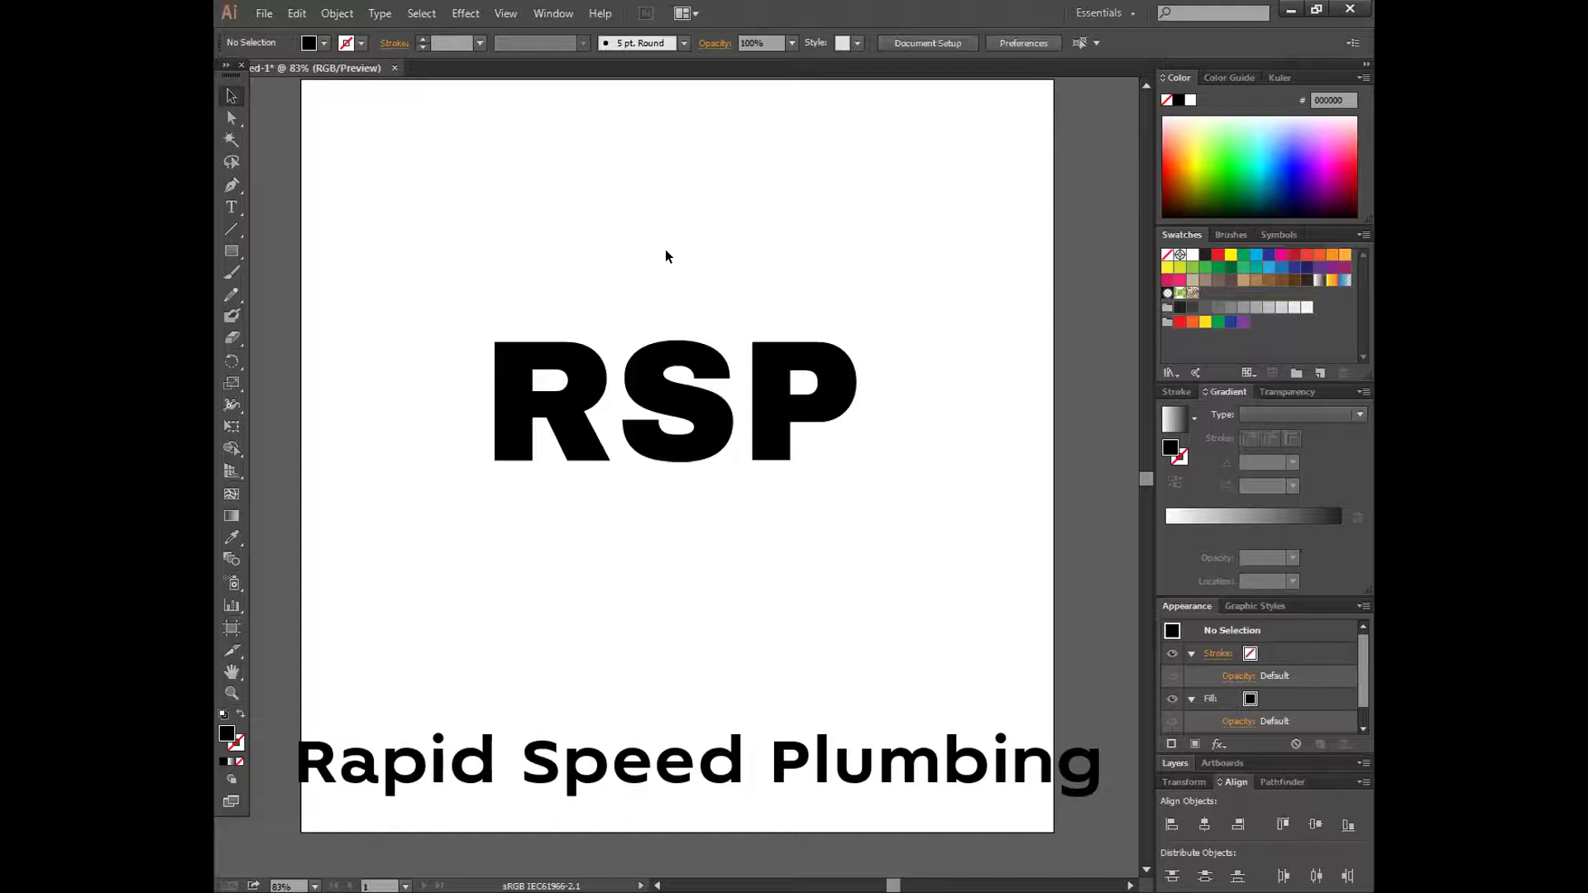
{"action": "left_click", "coordinate": [697, 314]}
{"action": "left_click", "coordinate": [918, 47]}
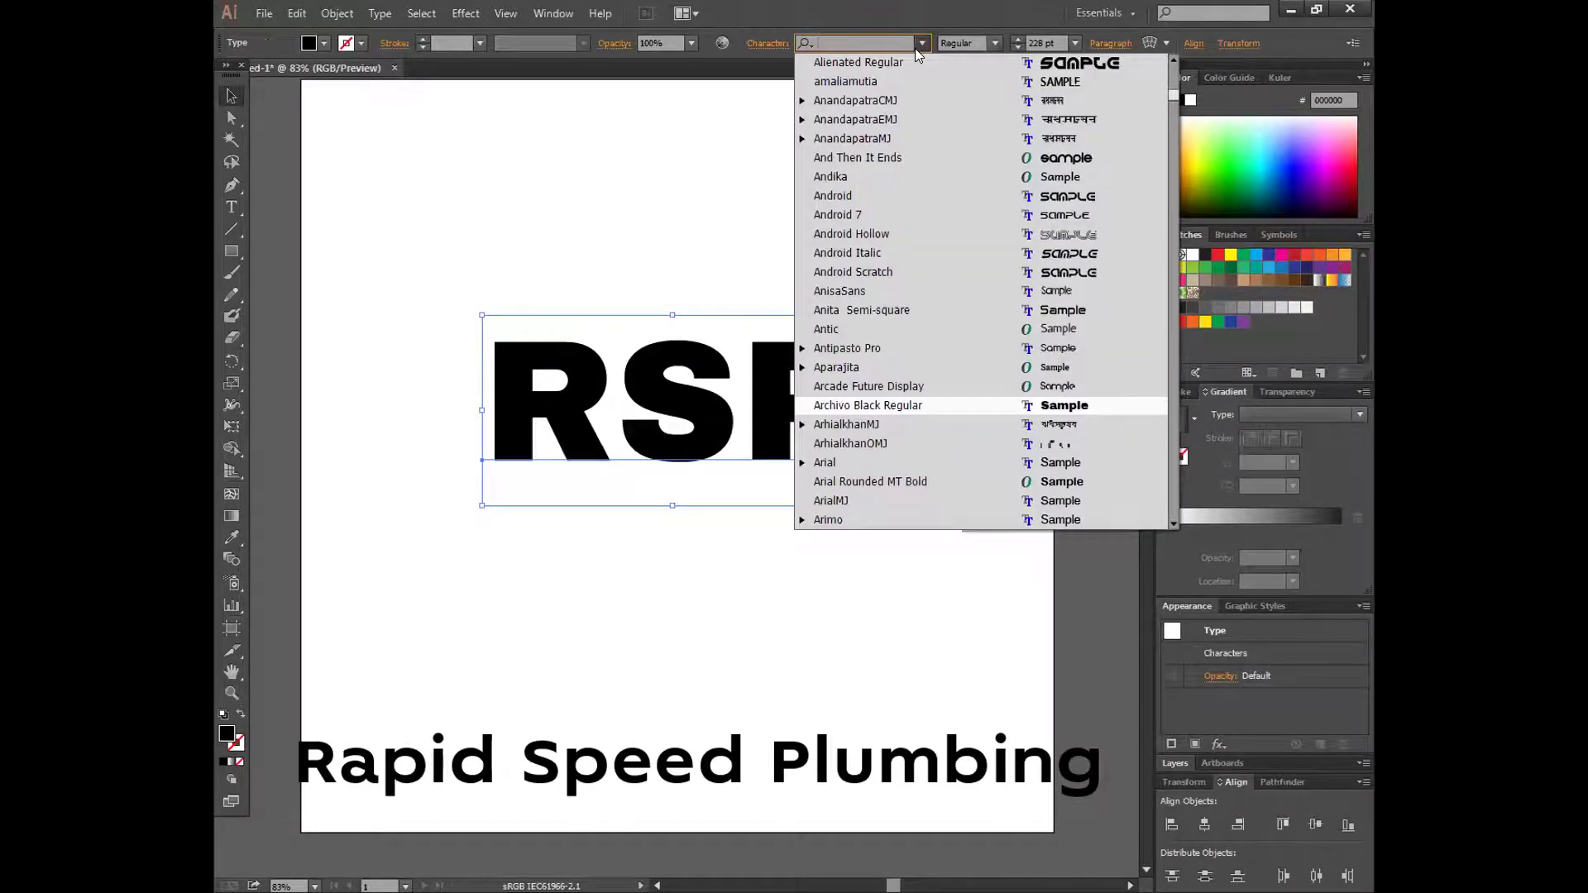
{"action": "left_click", "coordinate": [1006, 311]}
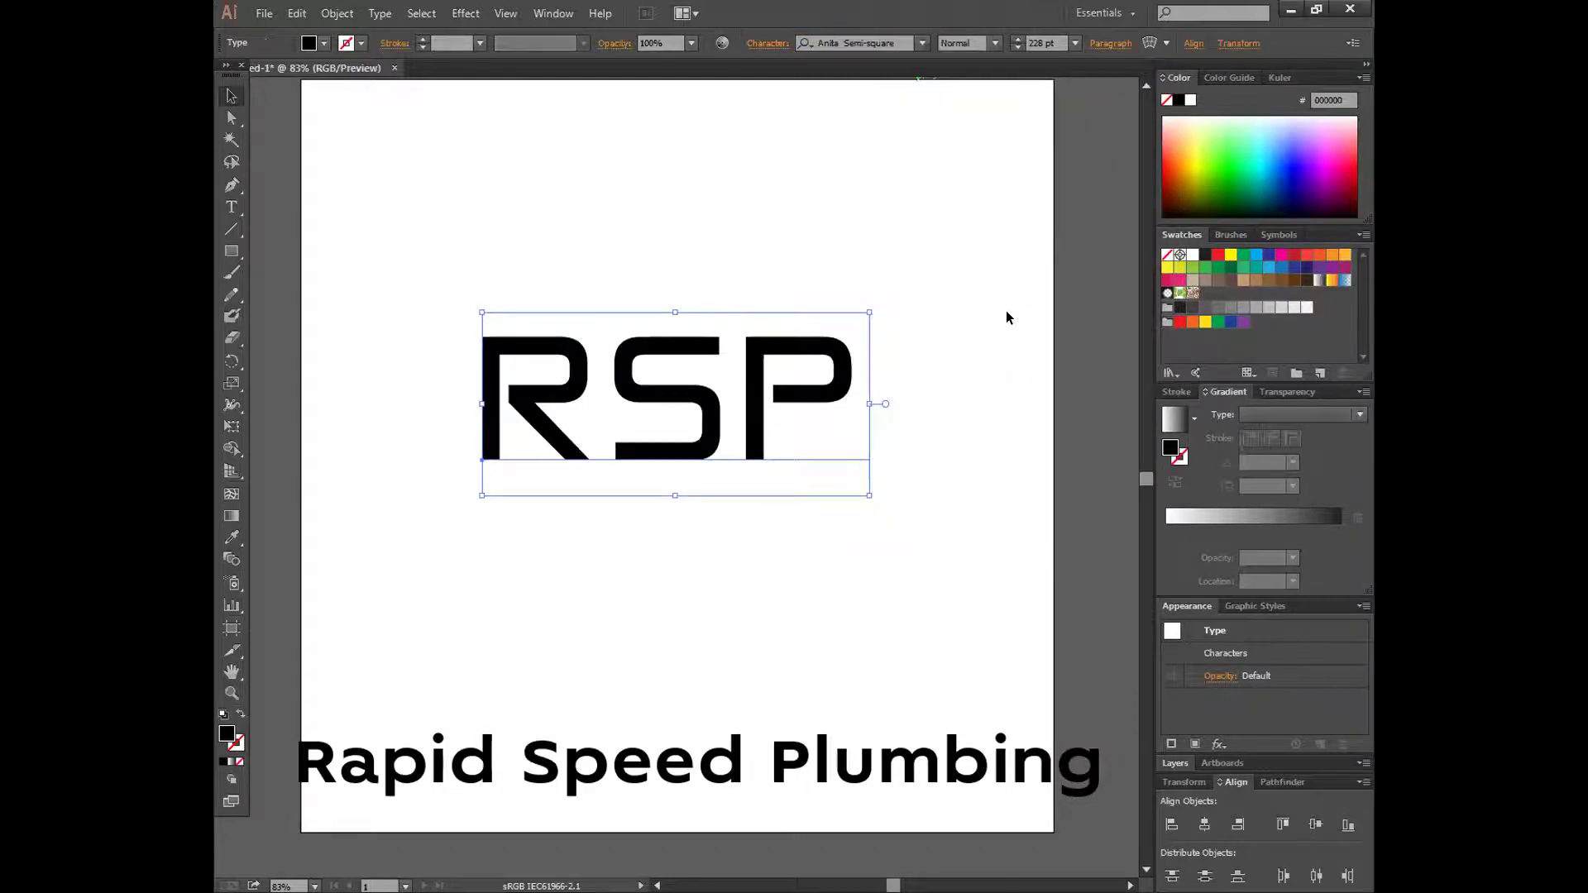
{"action": "left_click", "coordinate": [961, 347]}
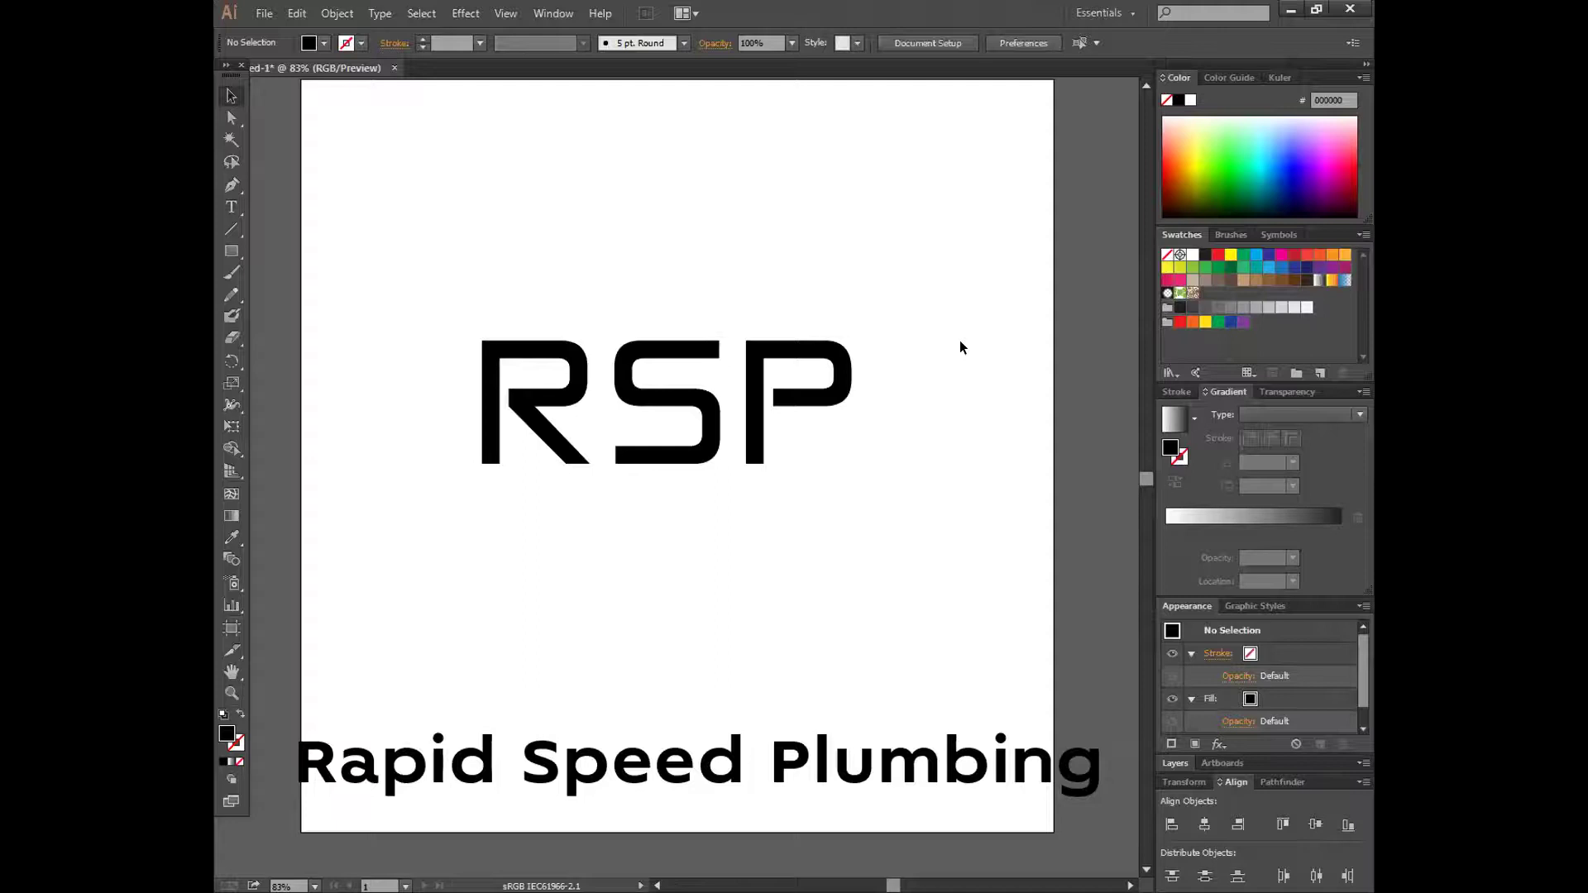
- Try the Android Italic font on the RSP text
{"action": "key", "text": "ctrl+a"}
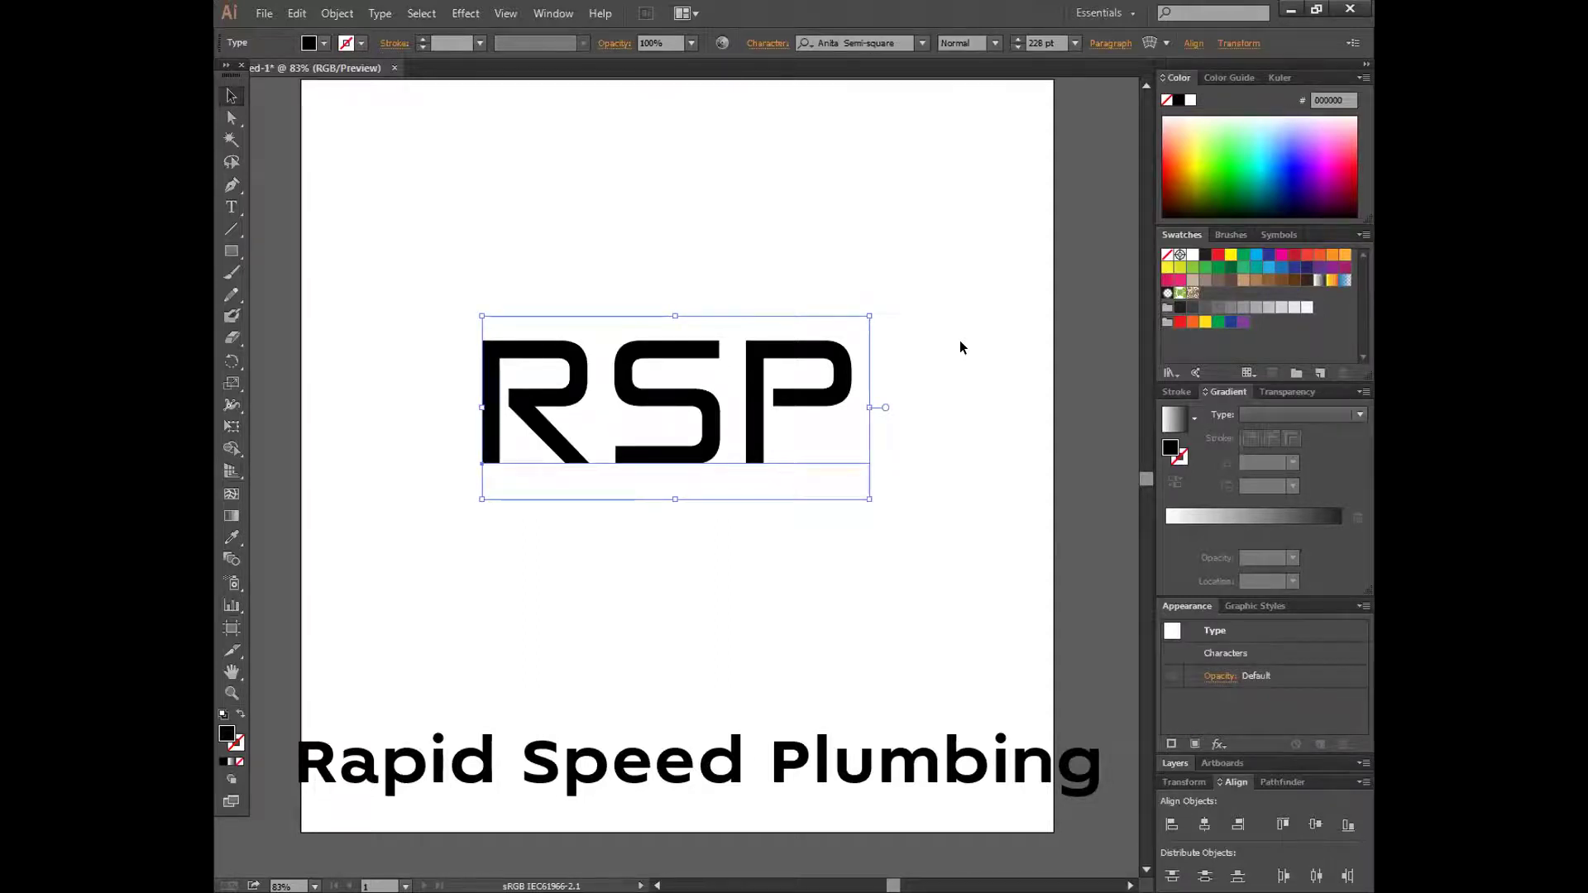
{"action": "left_click", "coordinate": [922, 44]}
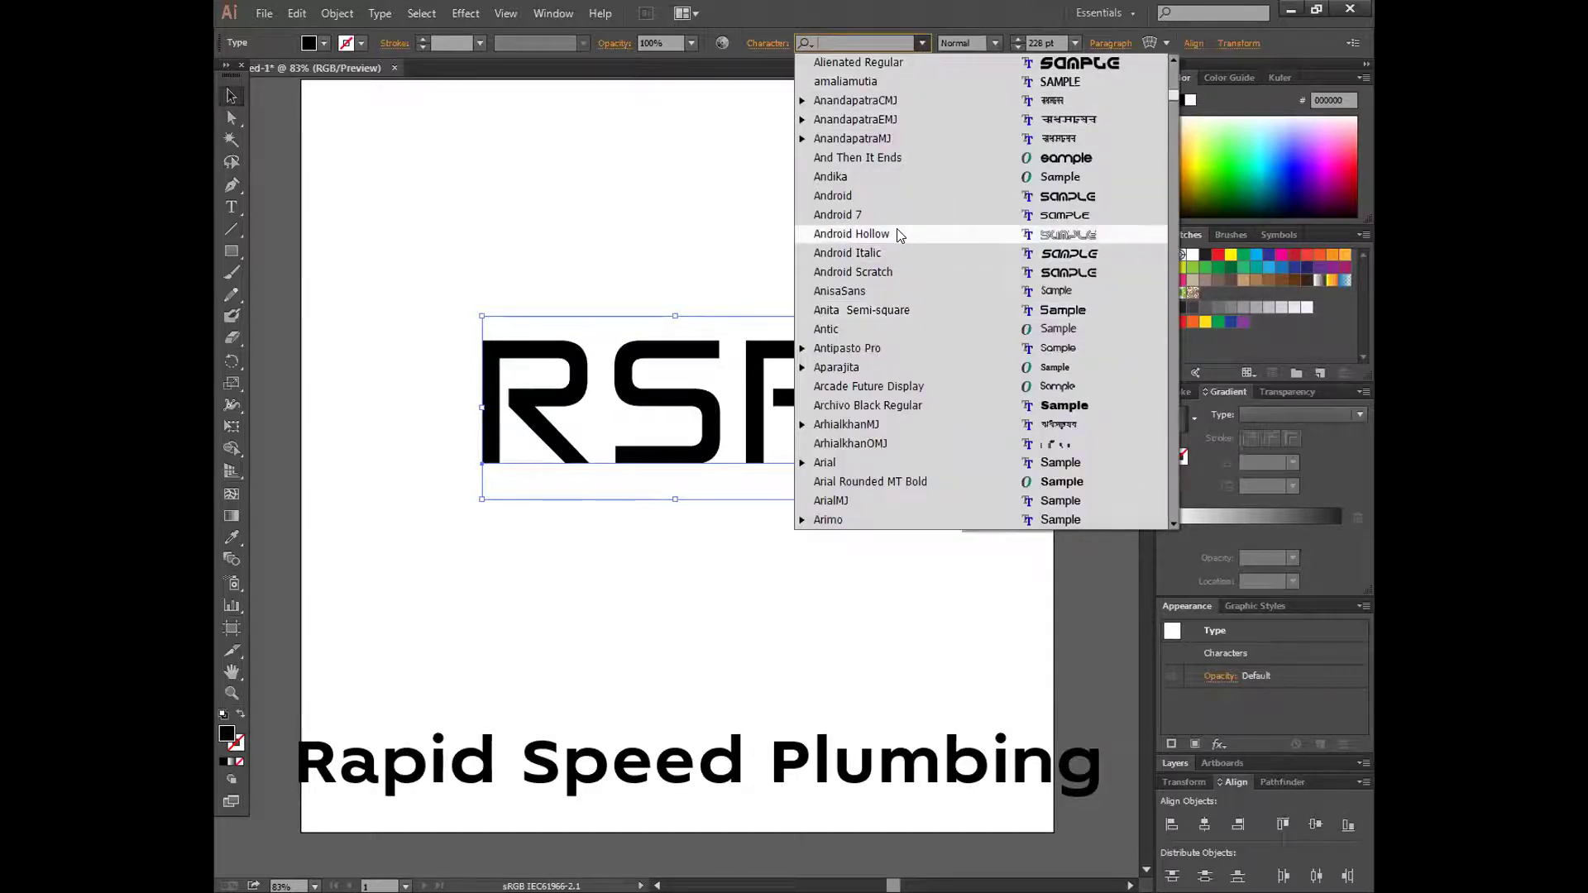
{"action": "key", "text": "Down"}
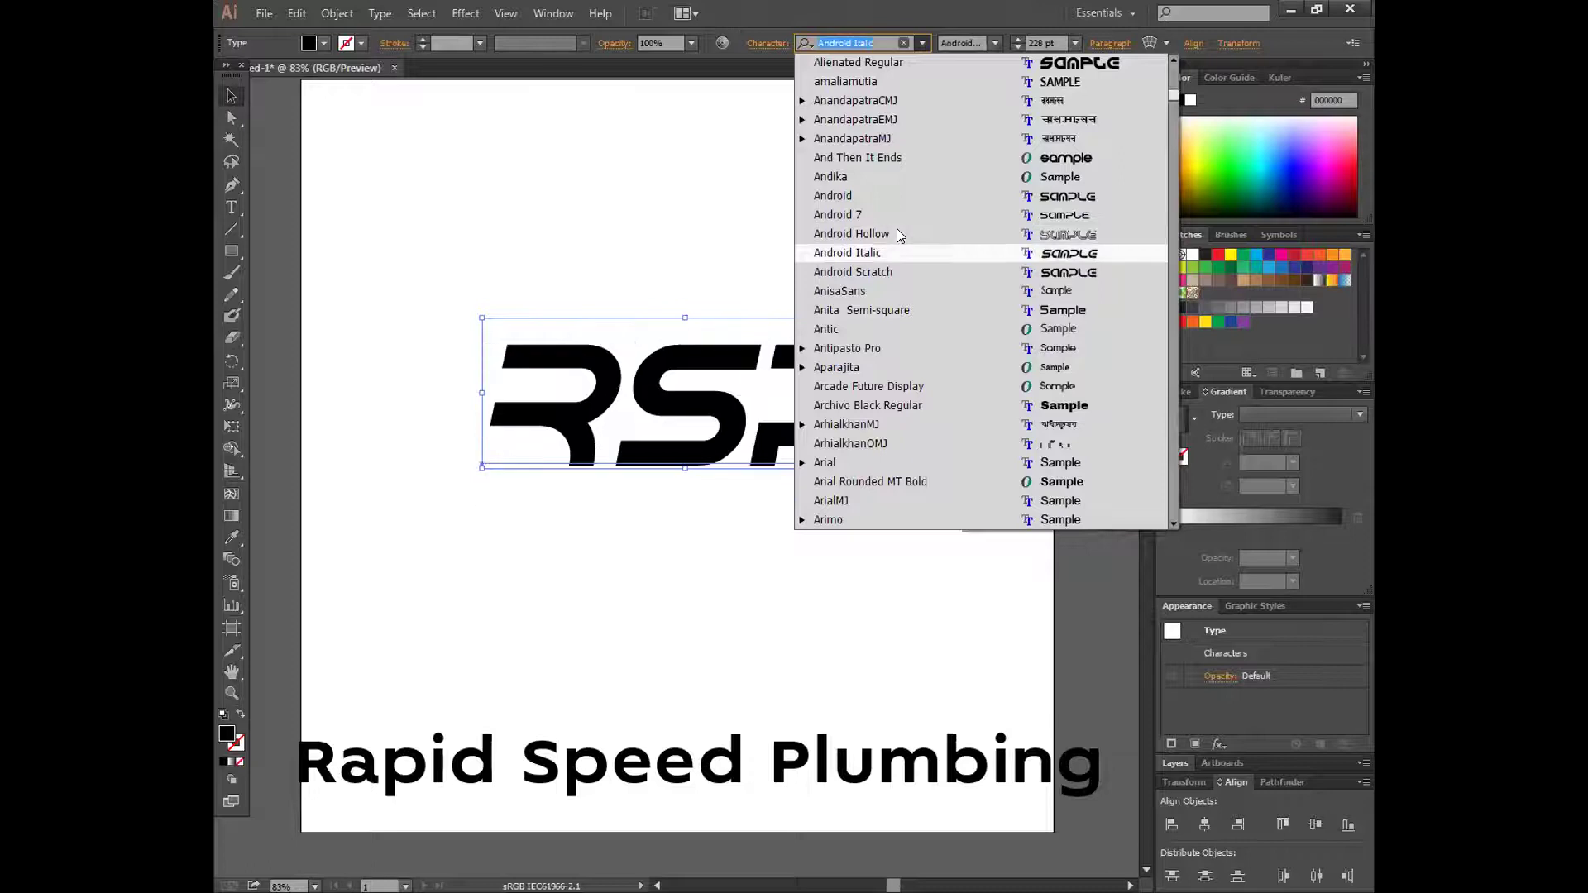
{"action": "left_click", "coordinate": [593, 735]}
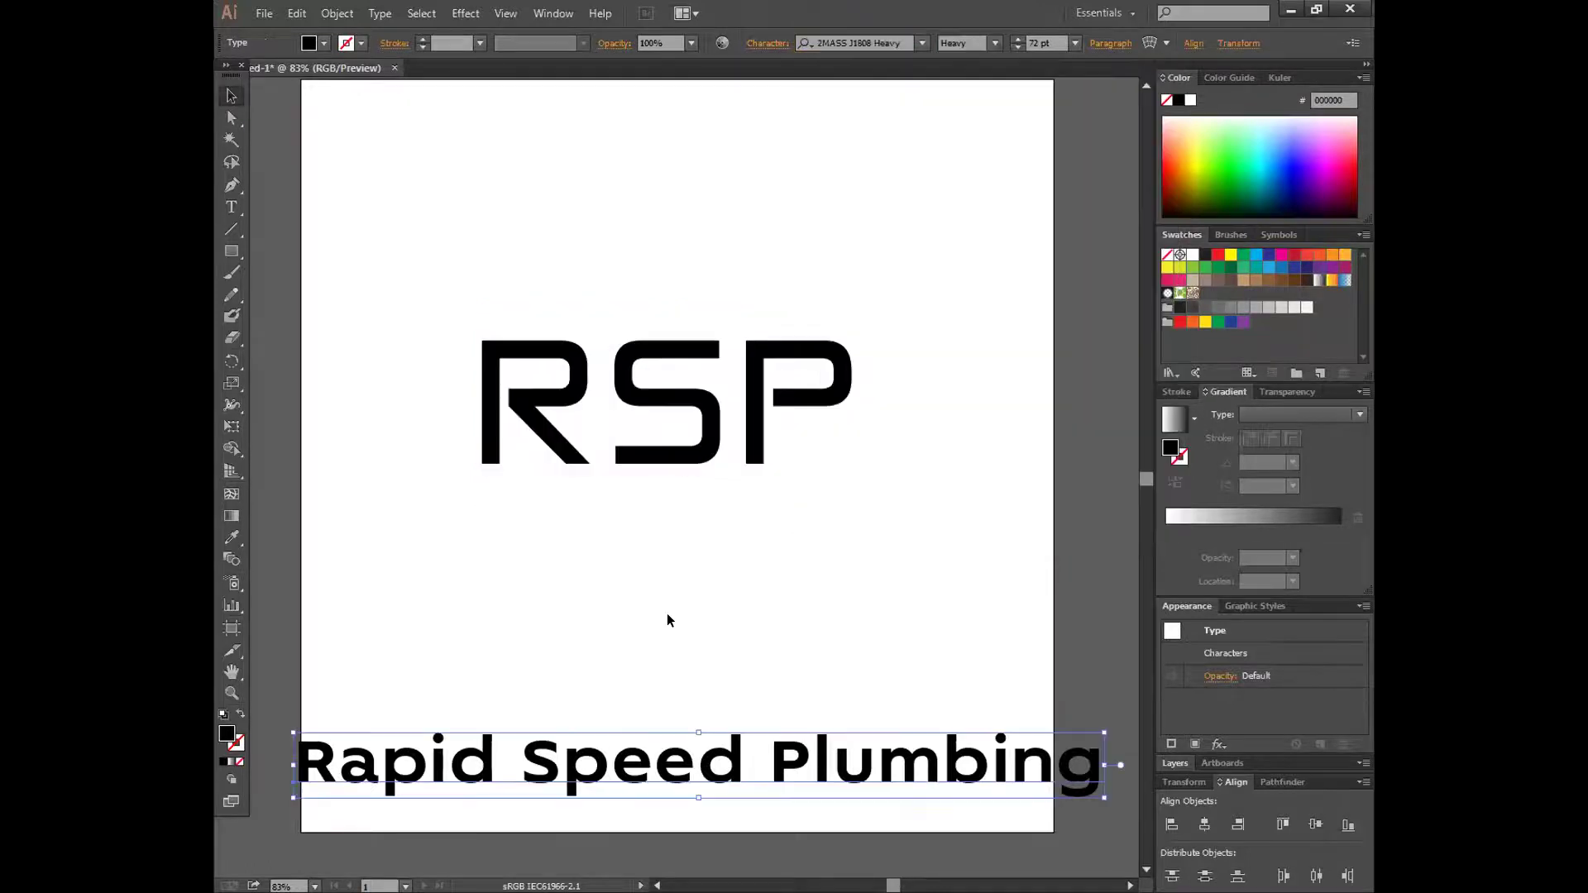
- Move the RSP text down and left so it sits just above the start of the company name
{"action": "left_click_drag", "start_coordinate": [669, 460], "coordinate": [517, 622]}
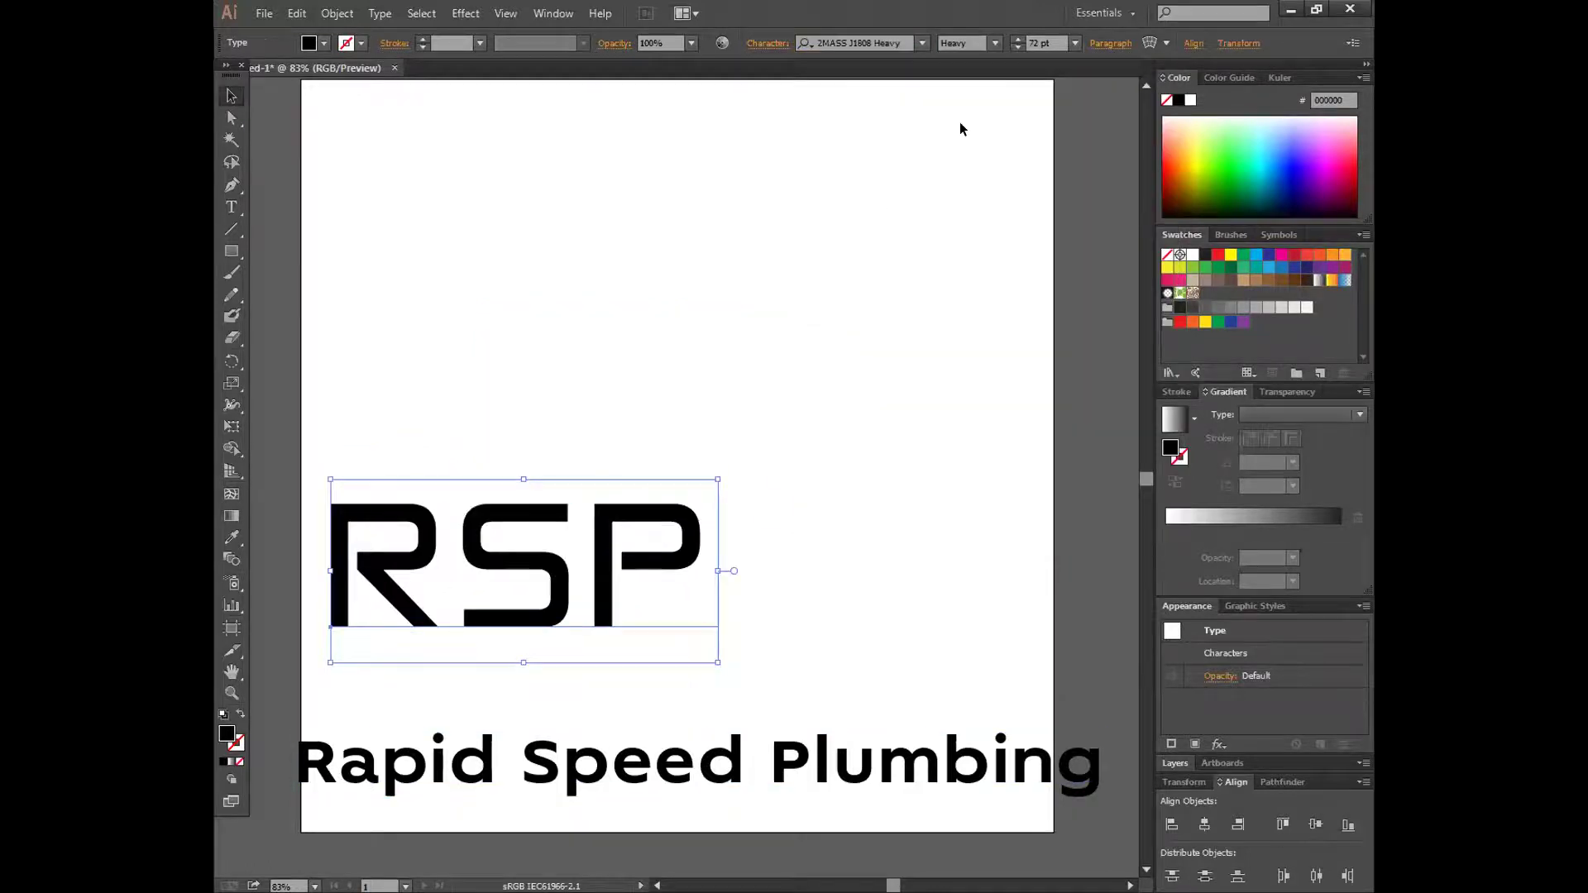
- Preview the RSP text in successive fonts of the font list, from Anita Semi-square onward through ChondanaMJ, to compare the letter shapes
{"action": "left_click", "coordinate": [921, 45]}
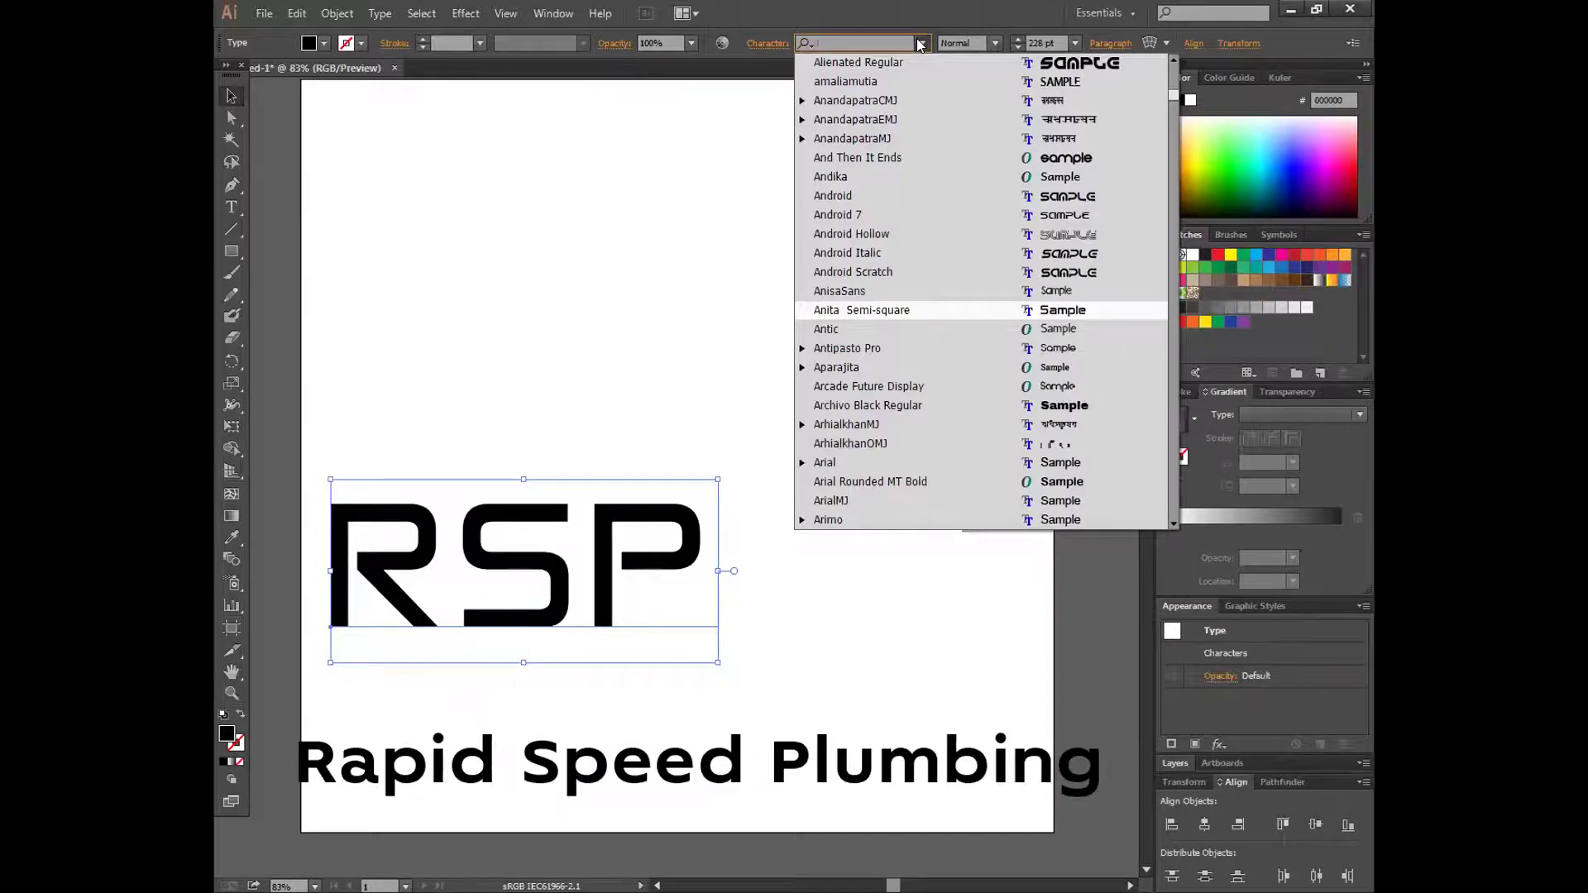
{"action": "key", "text": "Down"}
{"action": "key", "text": "Down"}
{"action": "key", "text": "Down"}
{"action": "key", "text": "Down"}
{"action": "key", "text": "Down"}
{"action": "key", "text": "Down"}
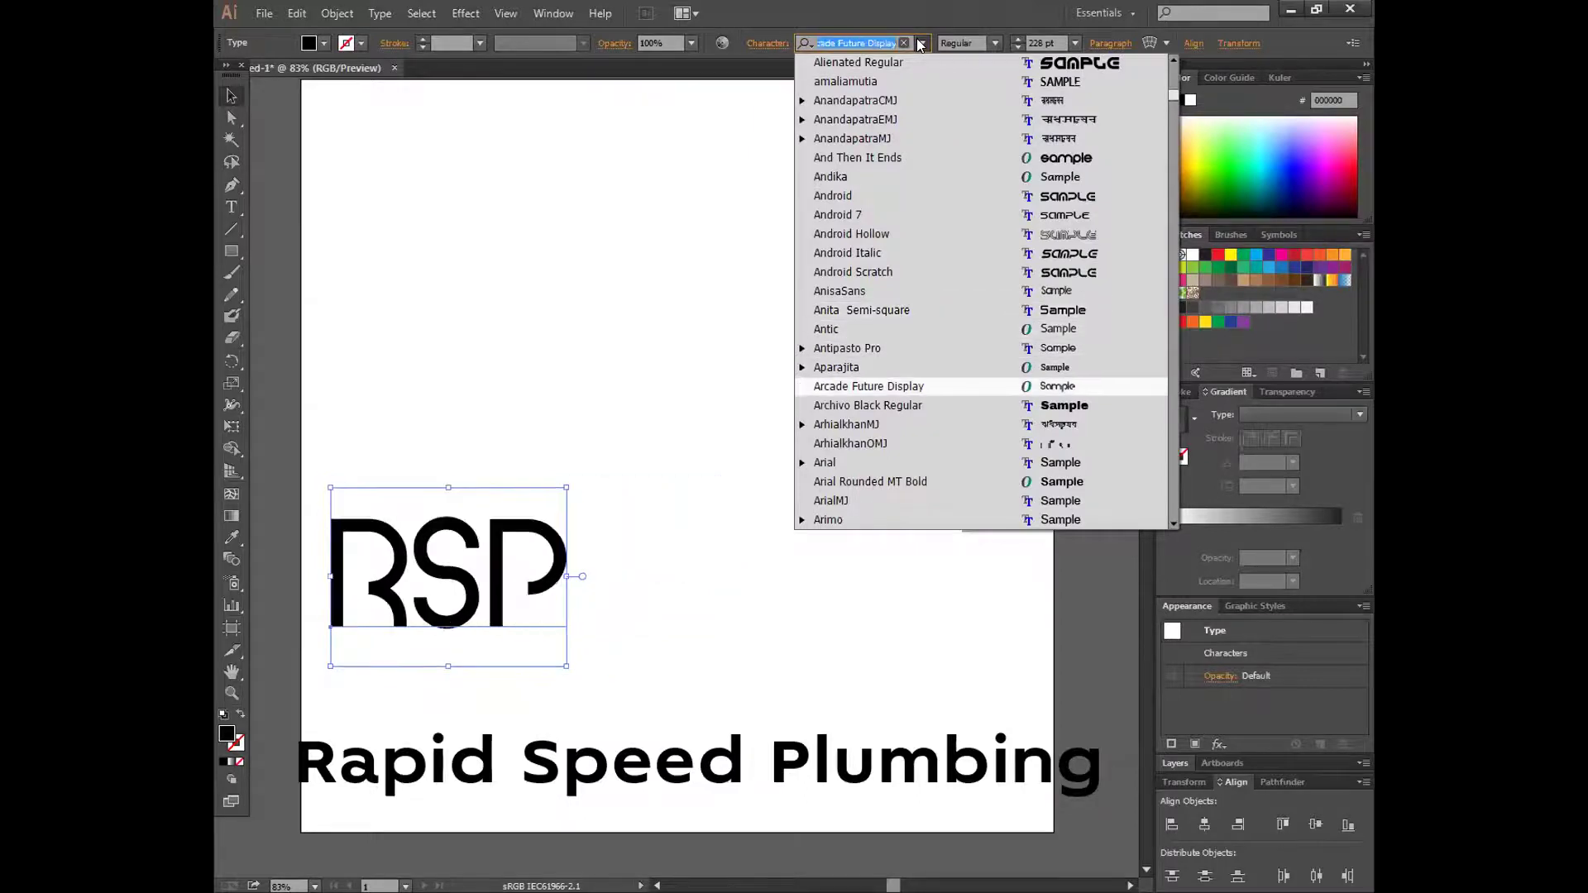
{"action": "key", "text": "Down"}
{"action": "key", "text": "Down"}
{"action": "key", "text": "Down"}
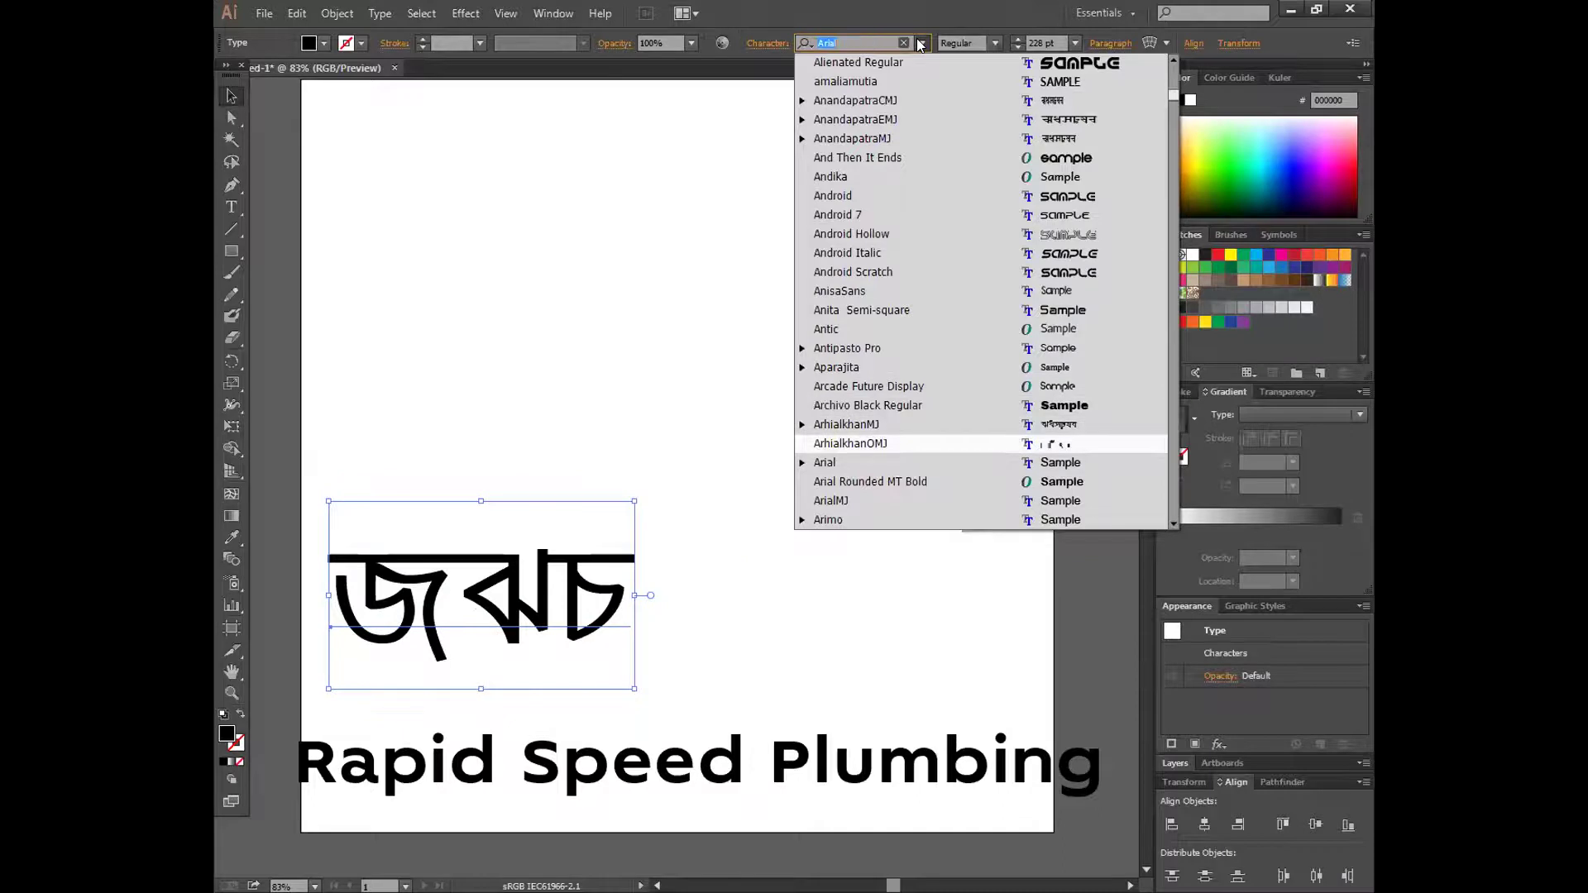
{"action": "key", "text": "Down"}
{"action": "key", "text": "Down"}
{"action": "key", "text": "Down"}
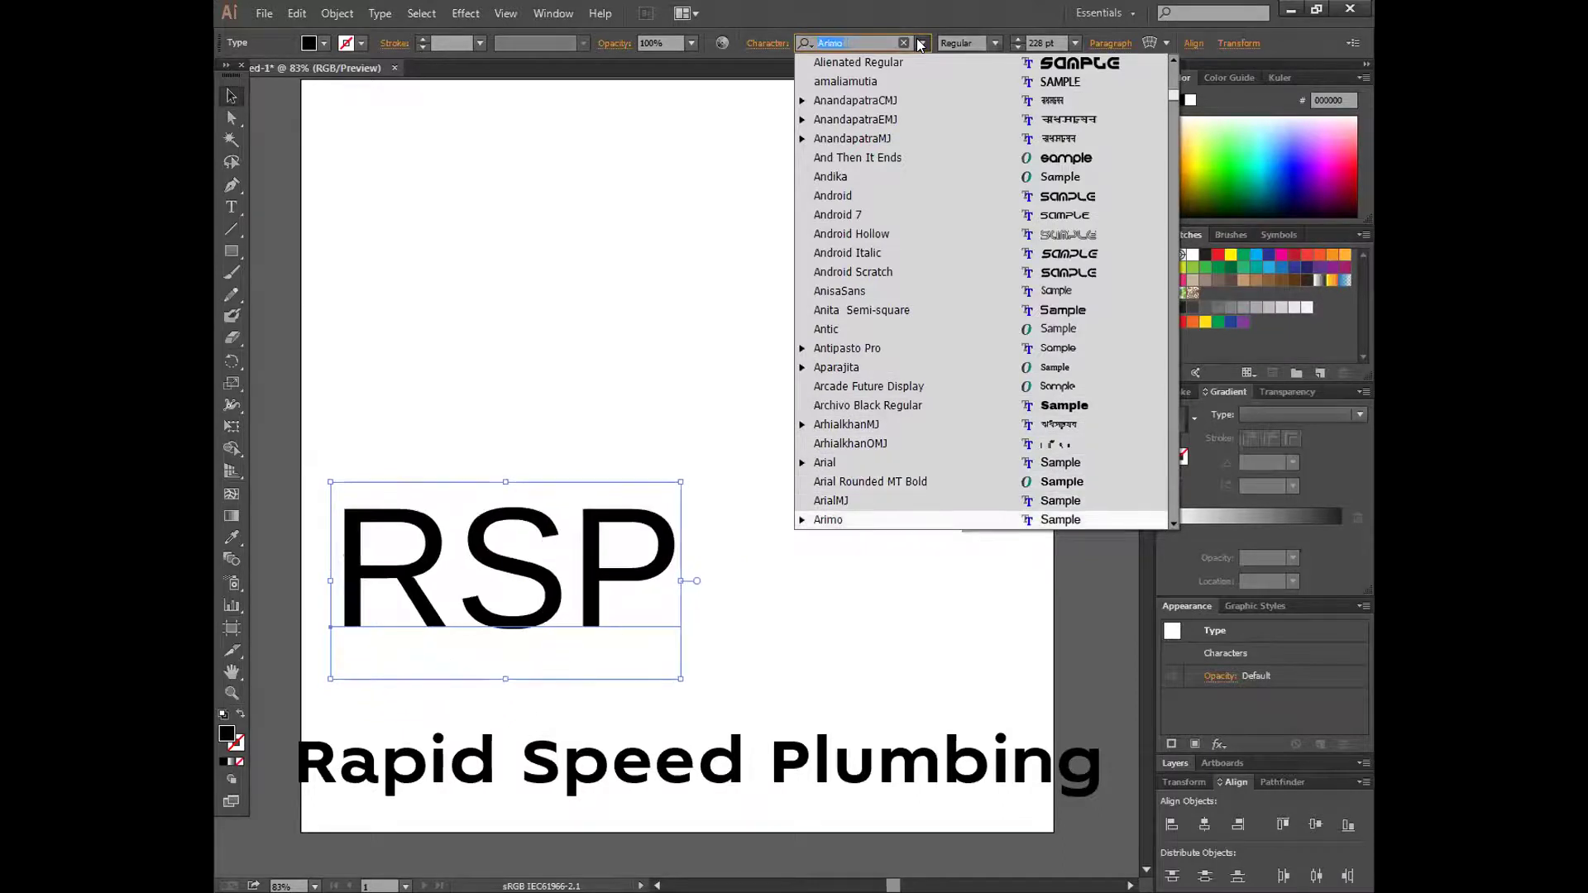
{"action": "key", "text": "Down"}
{"action": "key", "text": "Down"}
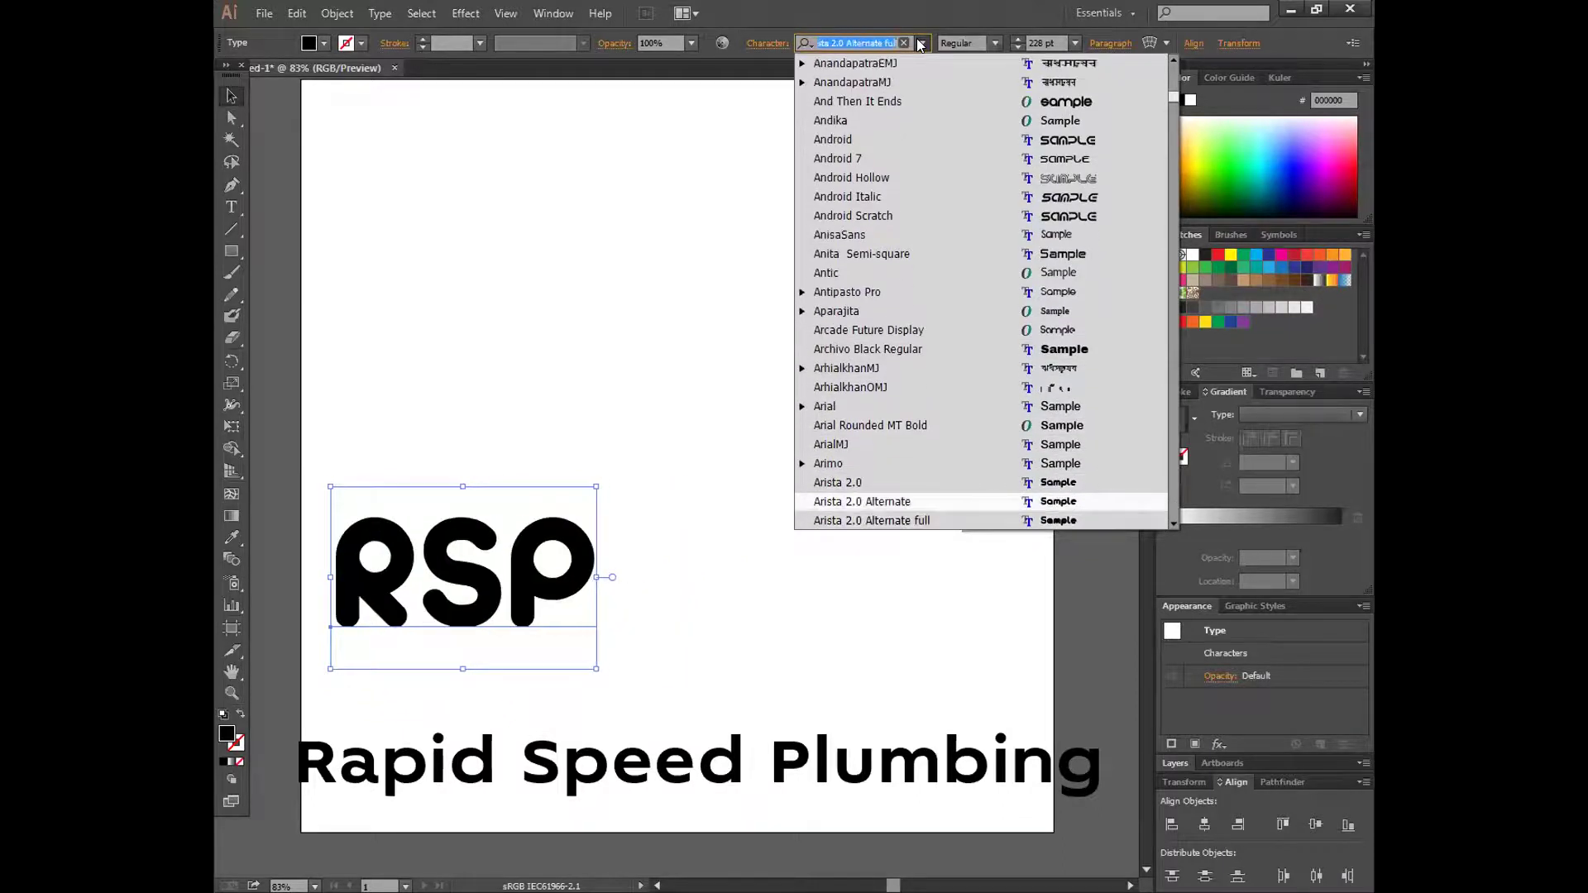
{"action": "key", "text": "Up"}
{"action": "key", "text": "Down"}
{"action": "key", "text": "Down"}
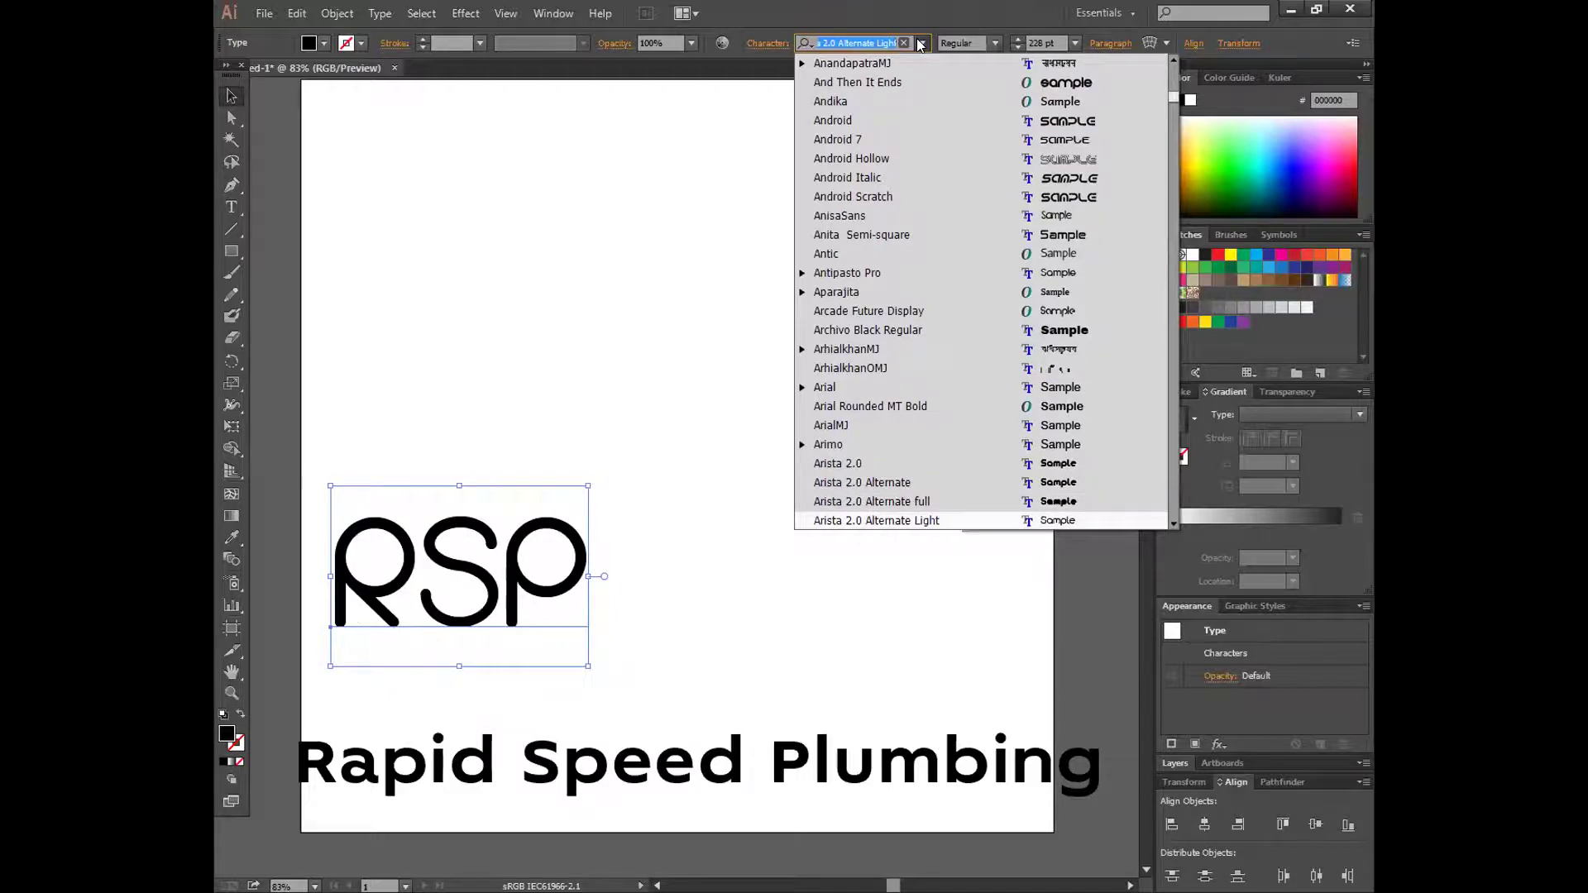
{"action": "key", "text": "Down"}
{"action": "key", "text": "Down"}
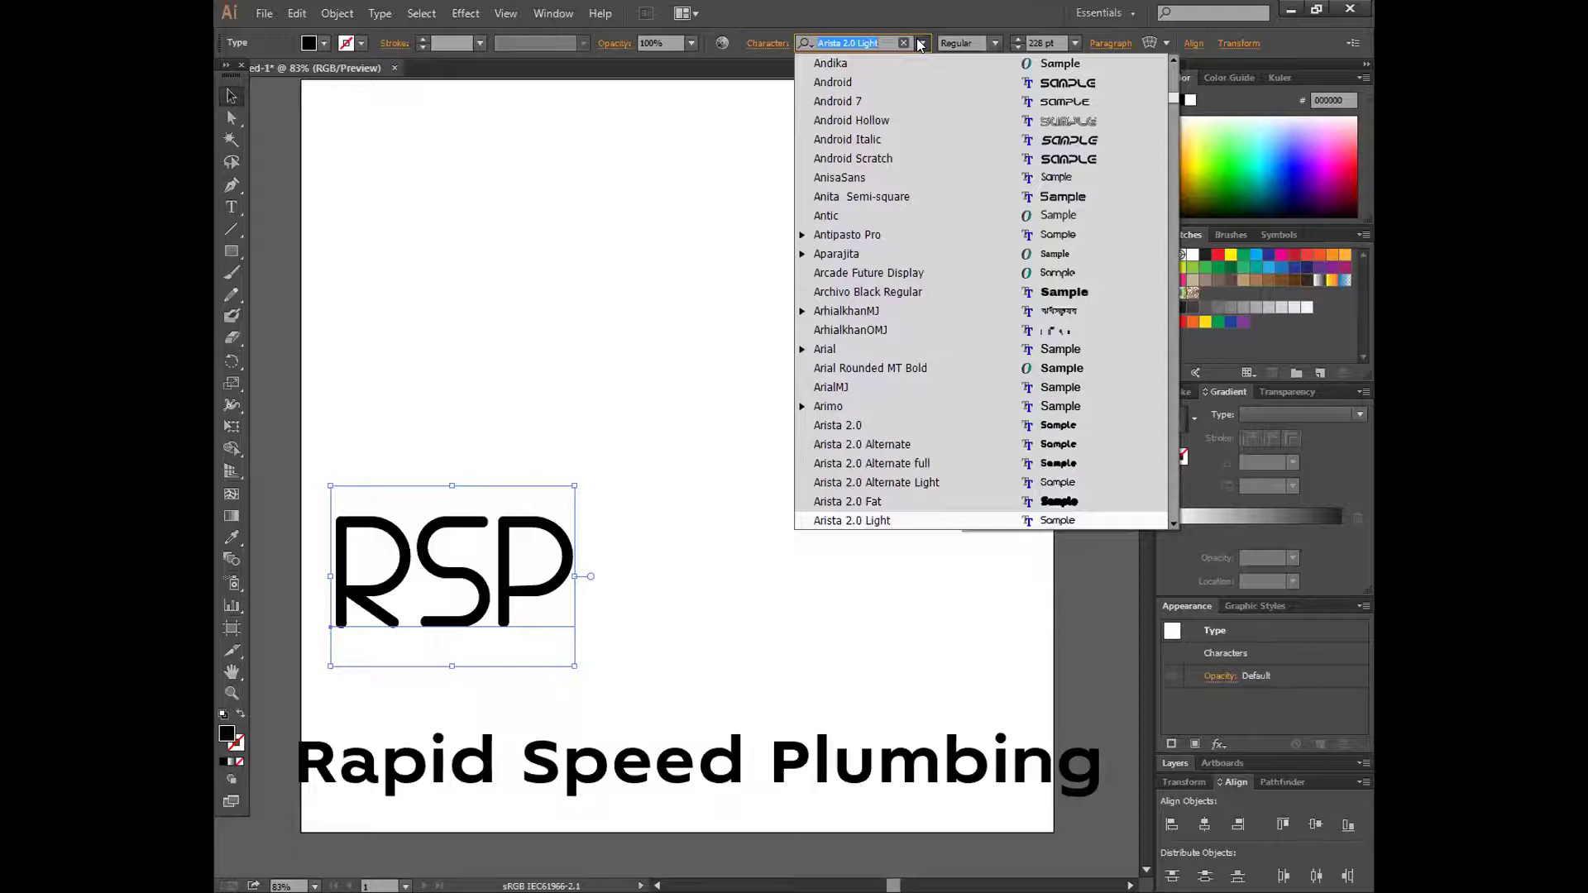
{"action": "key", "text": "Down"}
{"action": "key", "text": "Down"}
{"action": "key", "text": "Down"}
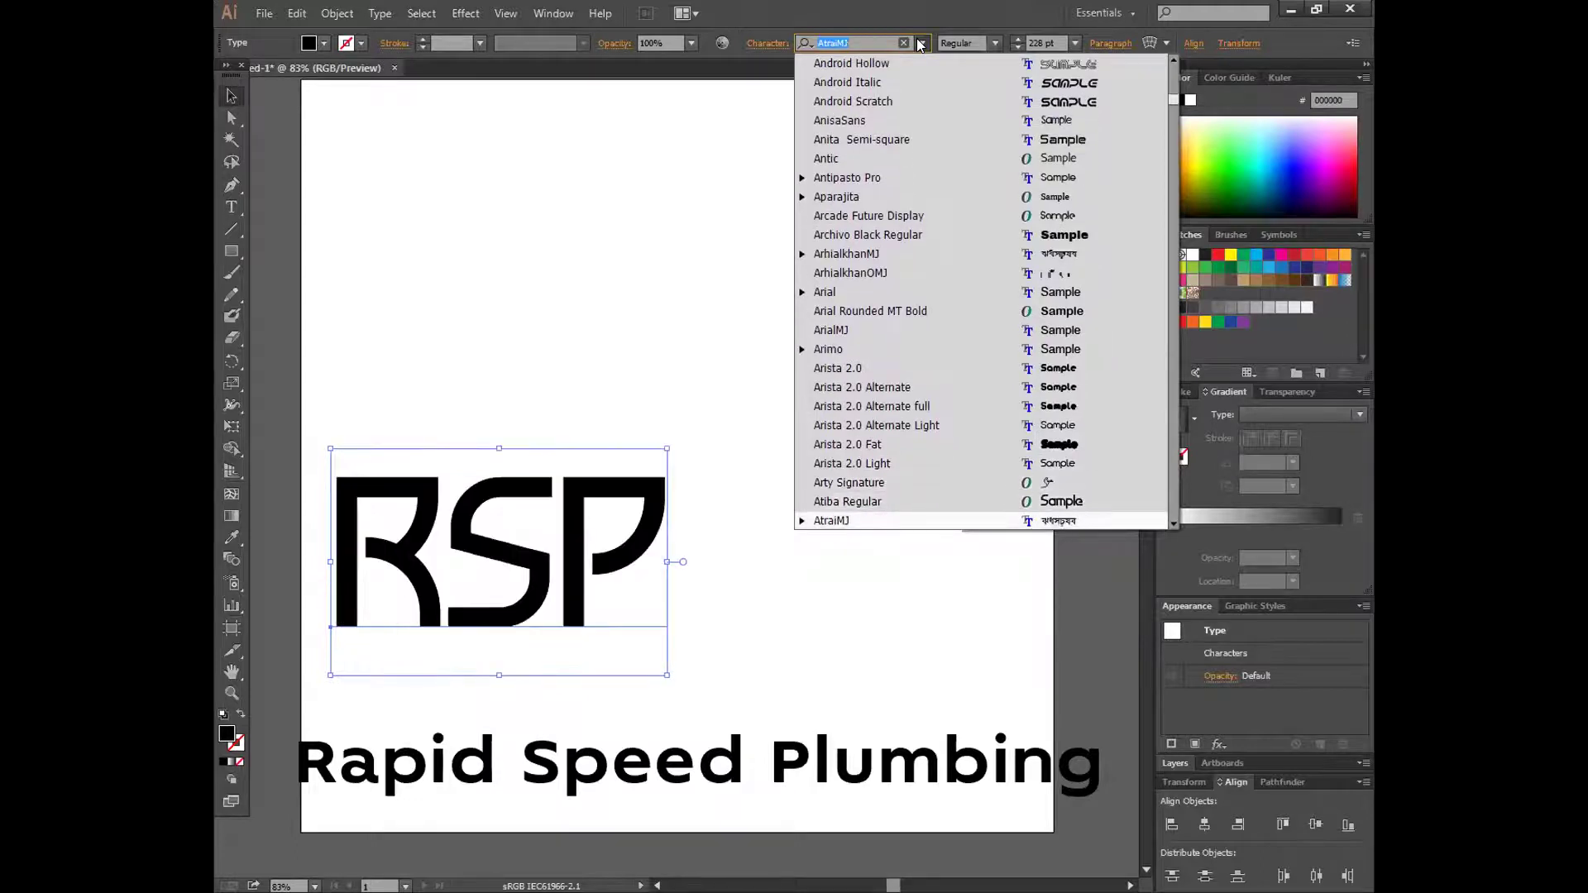
{"action": "key", "text": "Down"}
{"action": "key", "text": "Down"}
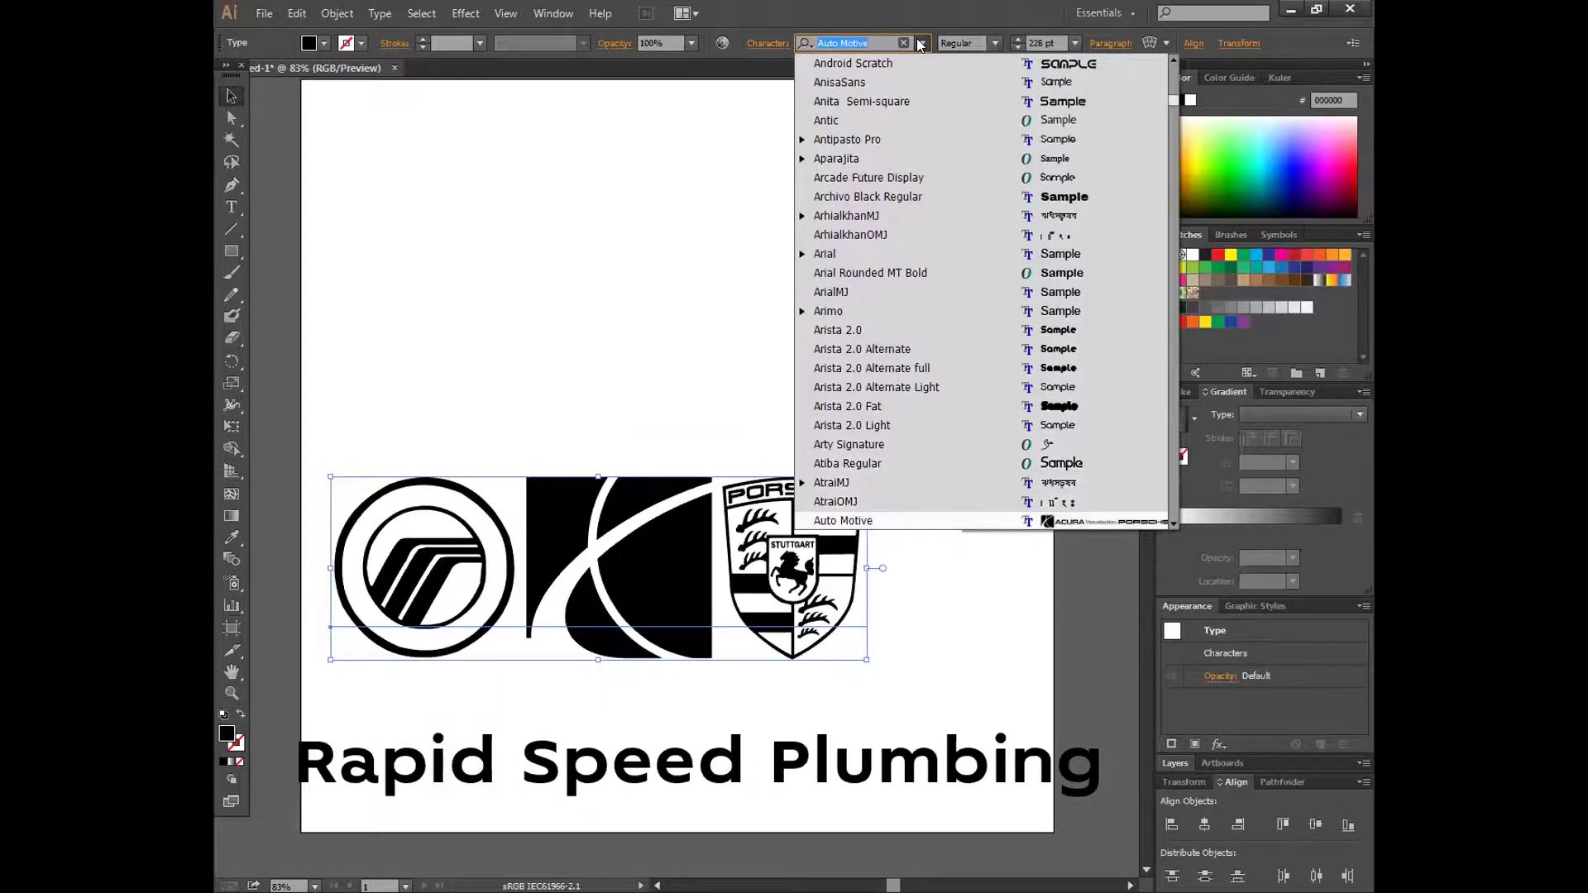
{"action": "key", "text": "Down"}
{"action": "key", "text": "Down"}
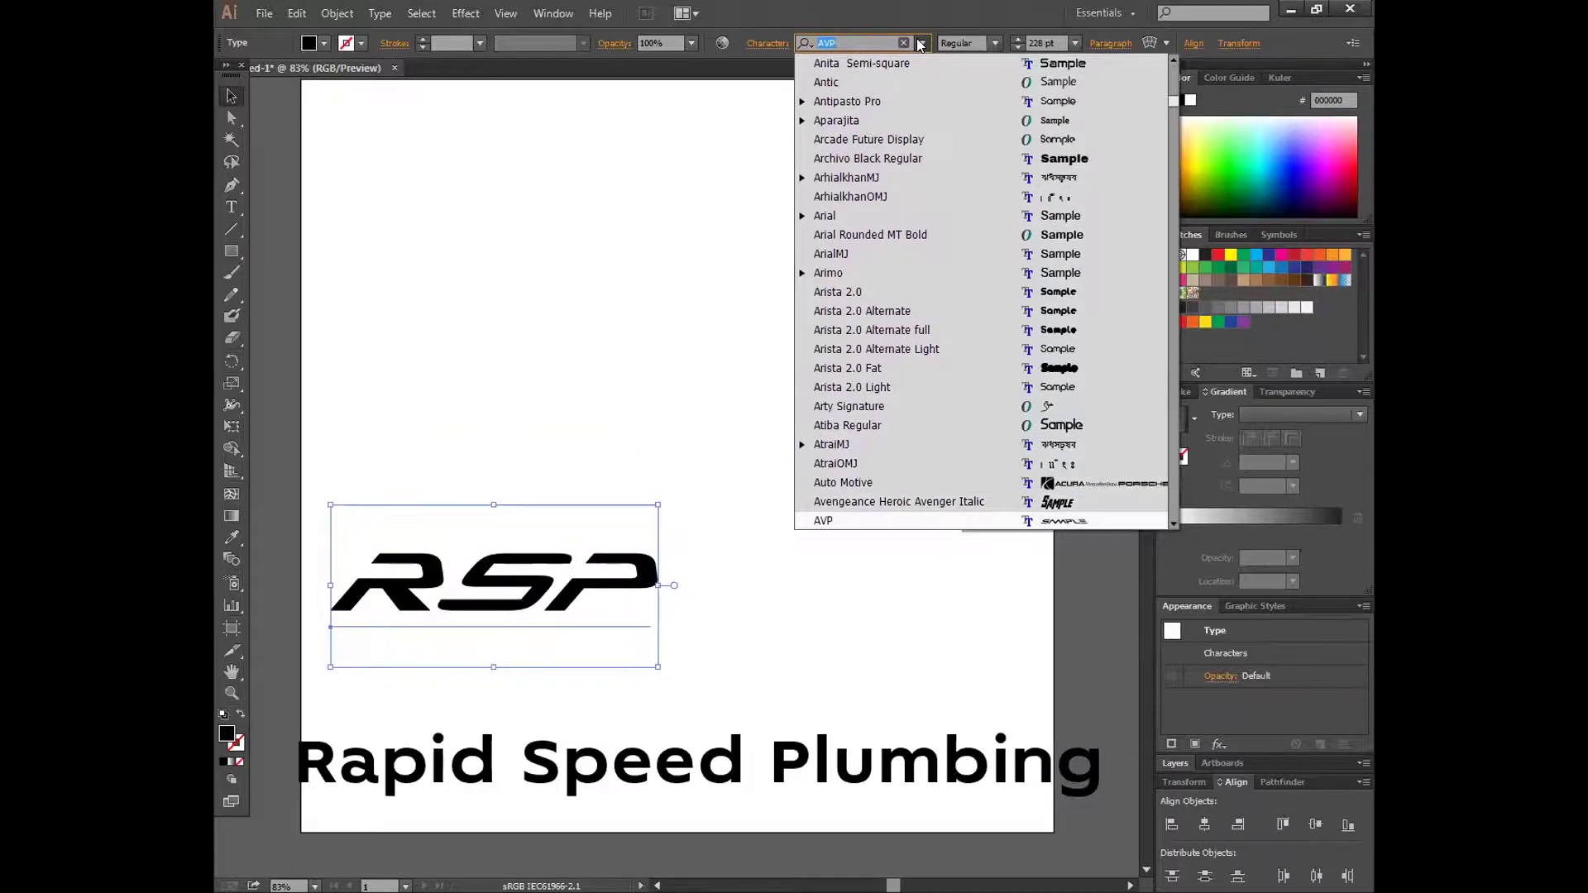
{"action": "key", "text": "Down"}
{"action": "key", "text": "Down"}
{"action": "key", "text": "Up"}
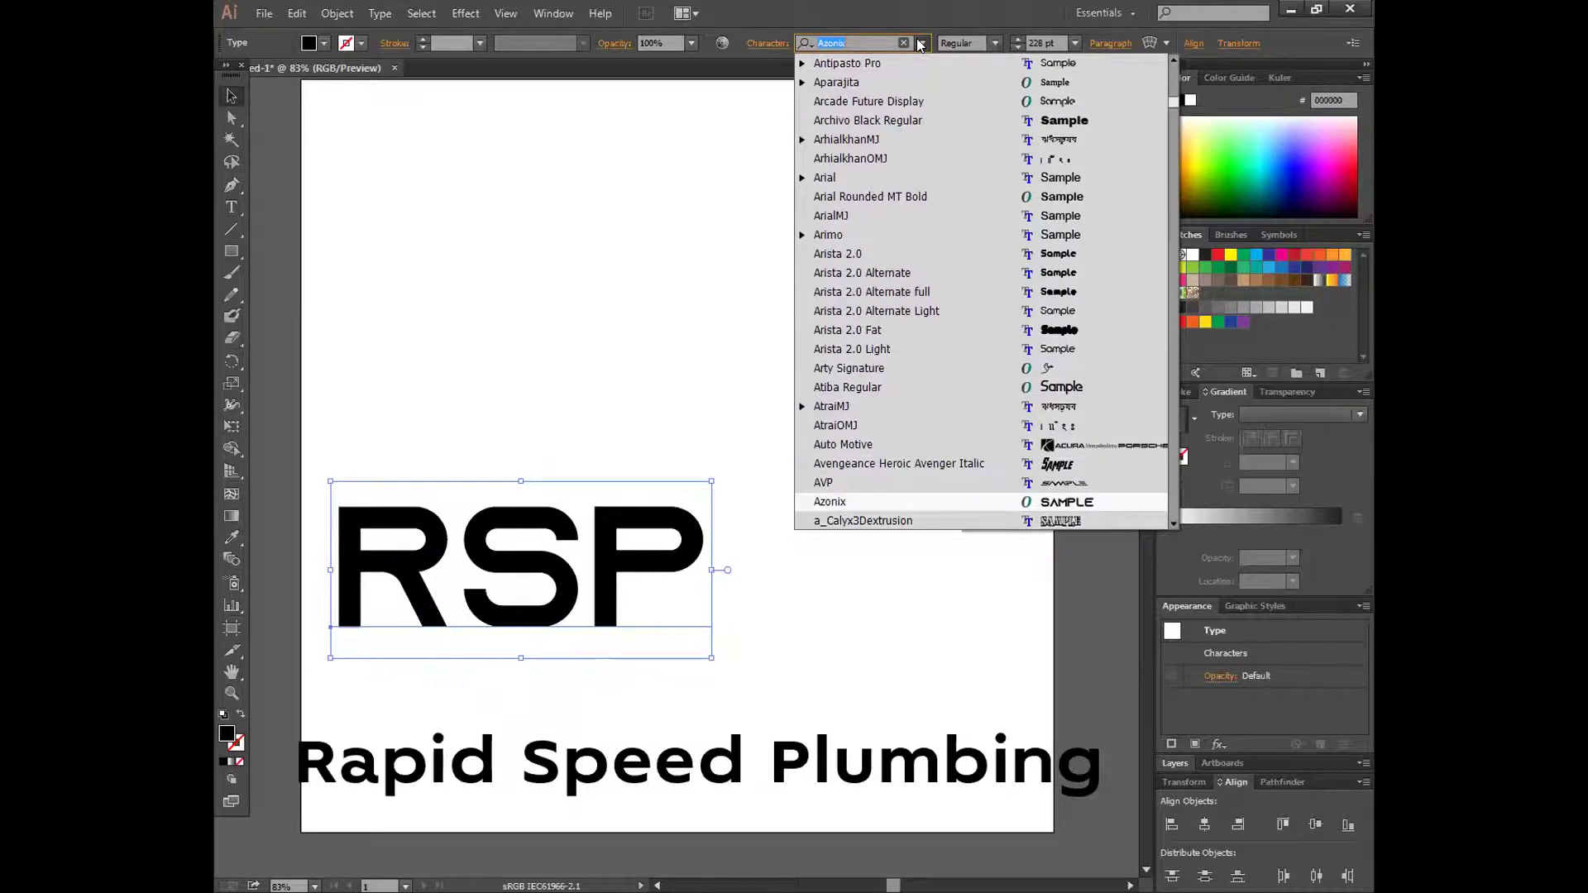
{"action": "key", "text": "Down"}
{"action": "key", "text": "Down"}
{"action": "key", "text": "Down"}
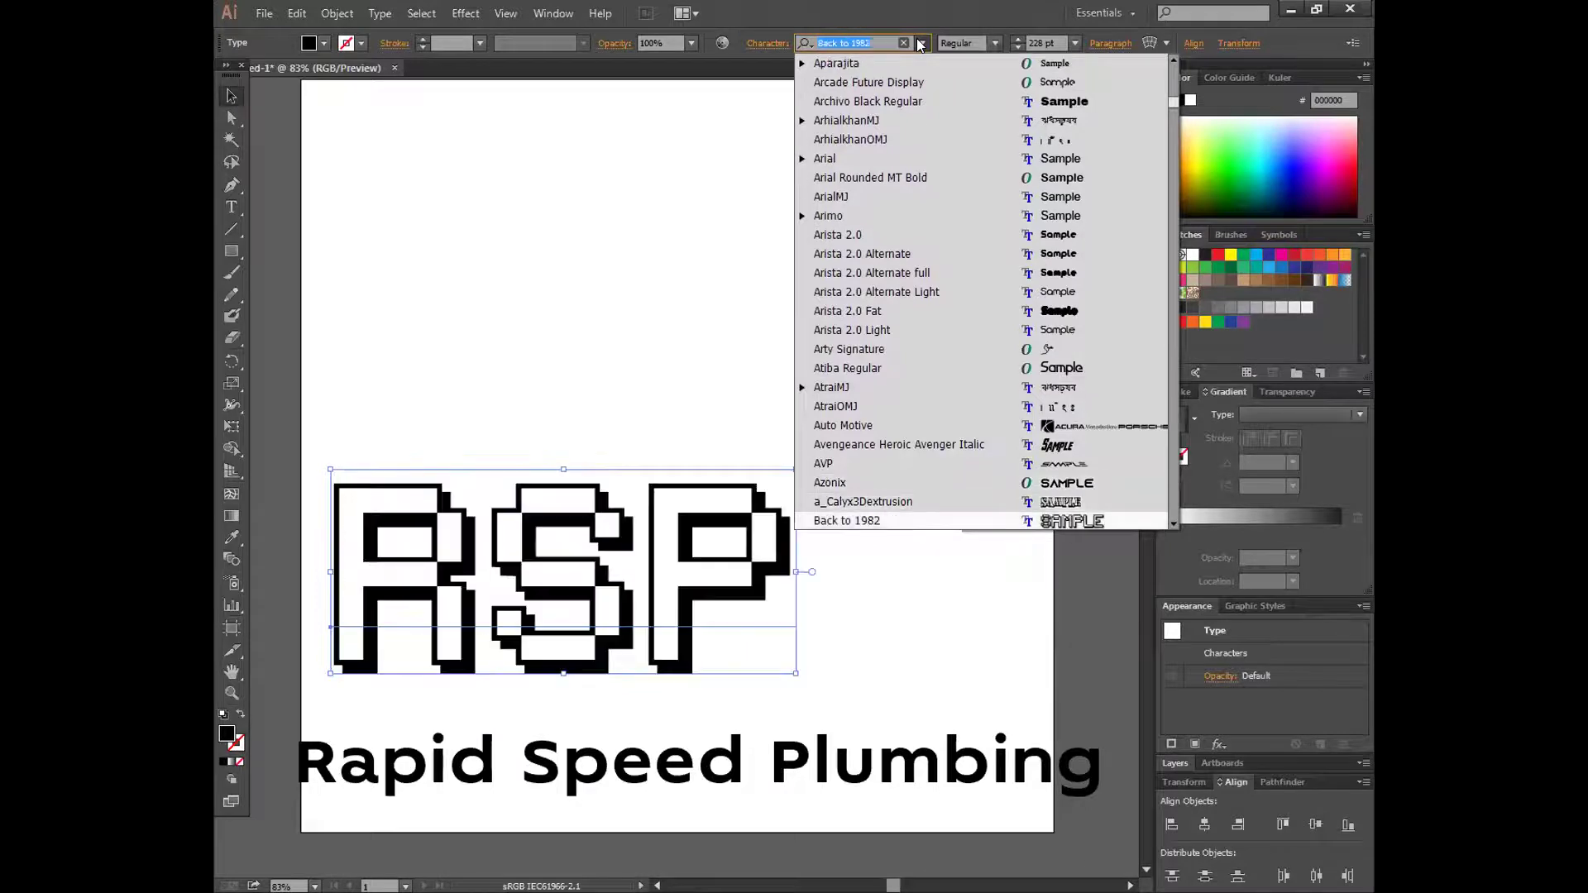
{"action": "key", "text": "Down"}
{"action": "key", "text": "Down"}
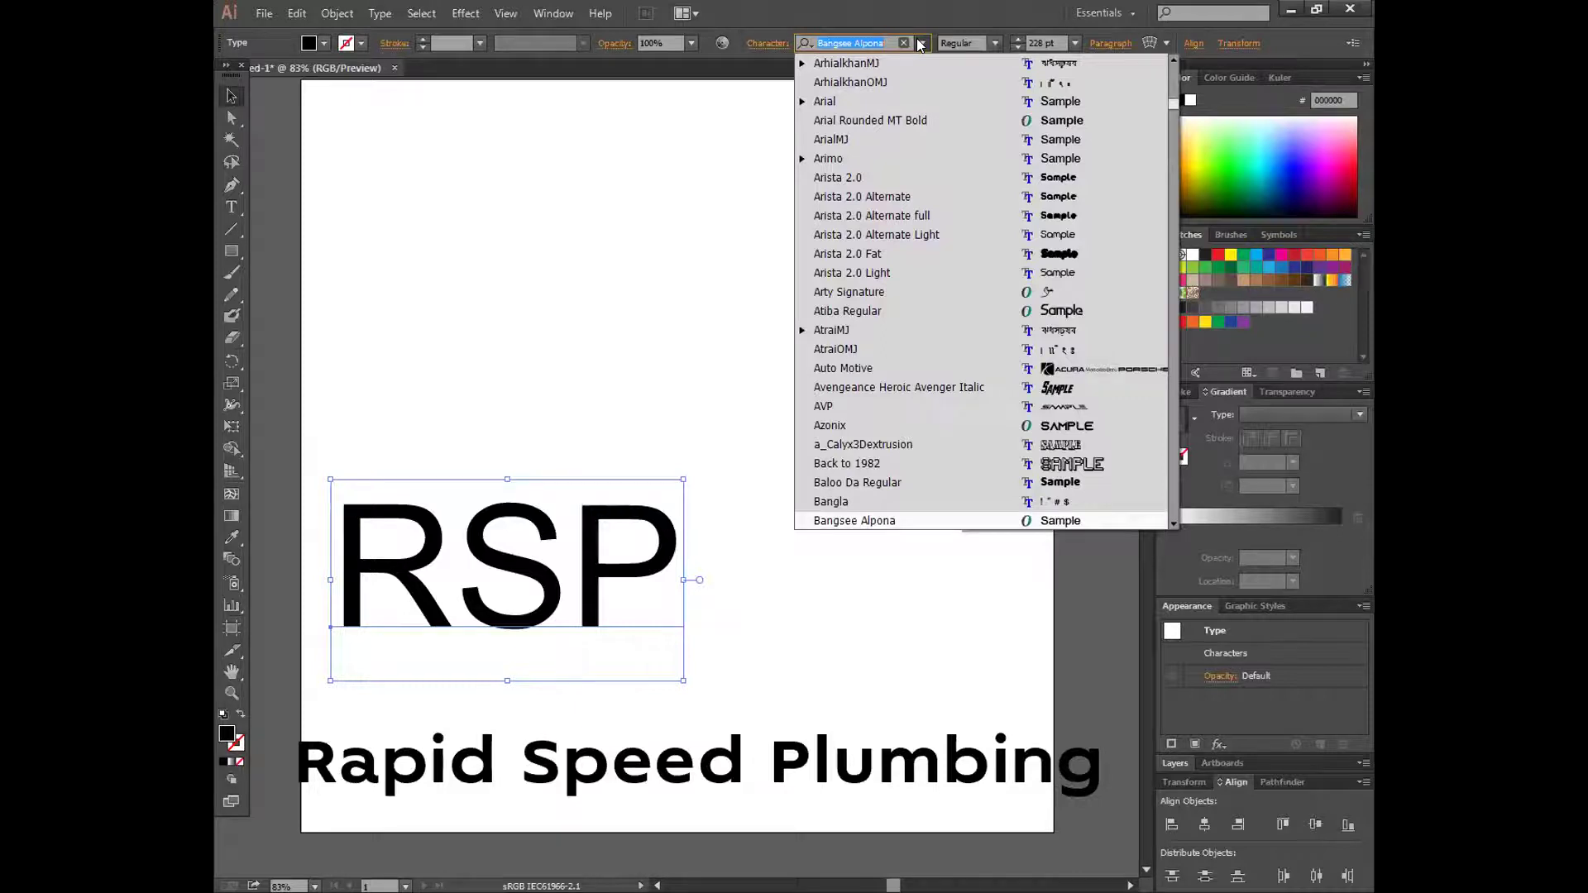
{"action": "key", "text": "Down"}
{"action": "key", "text": "Down"}
{"action": "key", "text": "Down"}
{"action": "key", "text": "Down"}
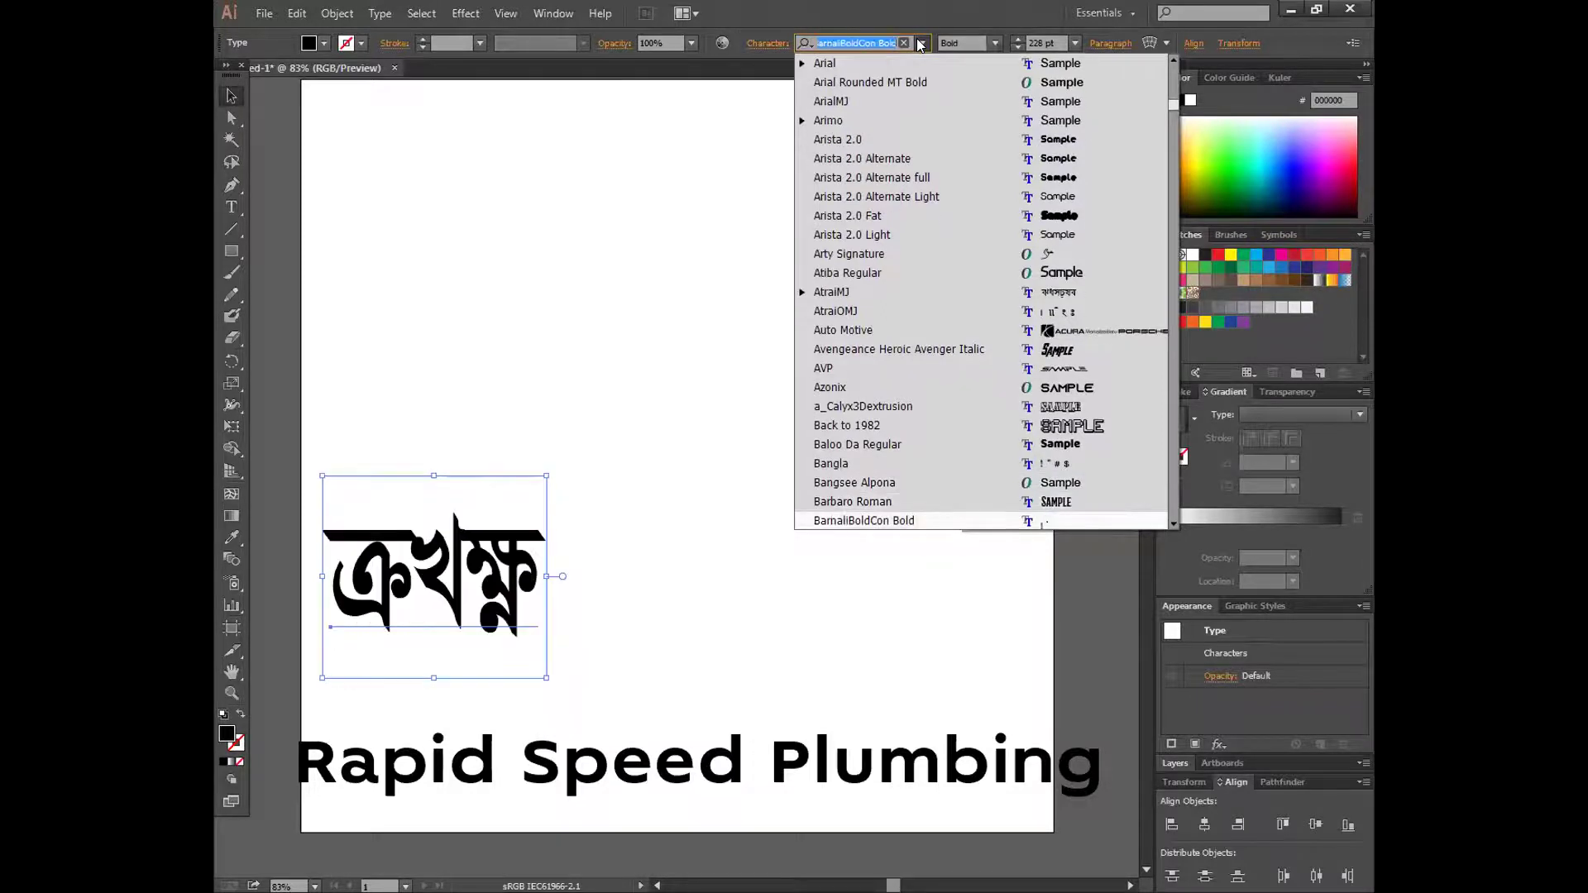
{"action": "key", "text": "Down"}
{"action": "key", "text": "Down"}
{"action": "key", "text": "Down"}
{"action": "key", "text": "Down"}
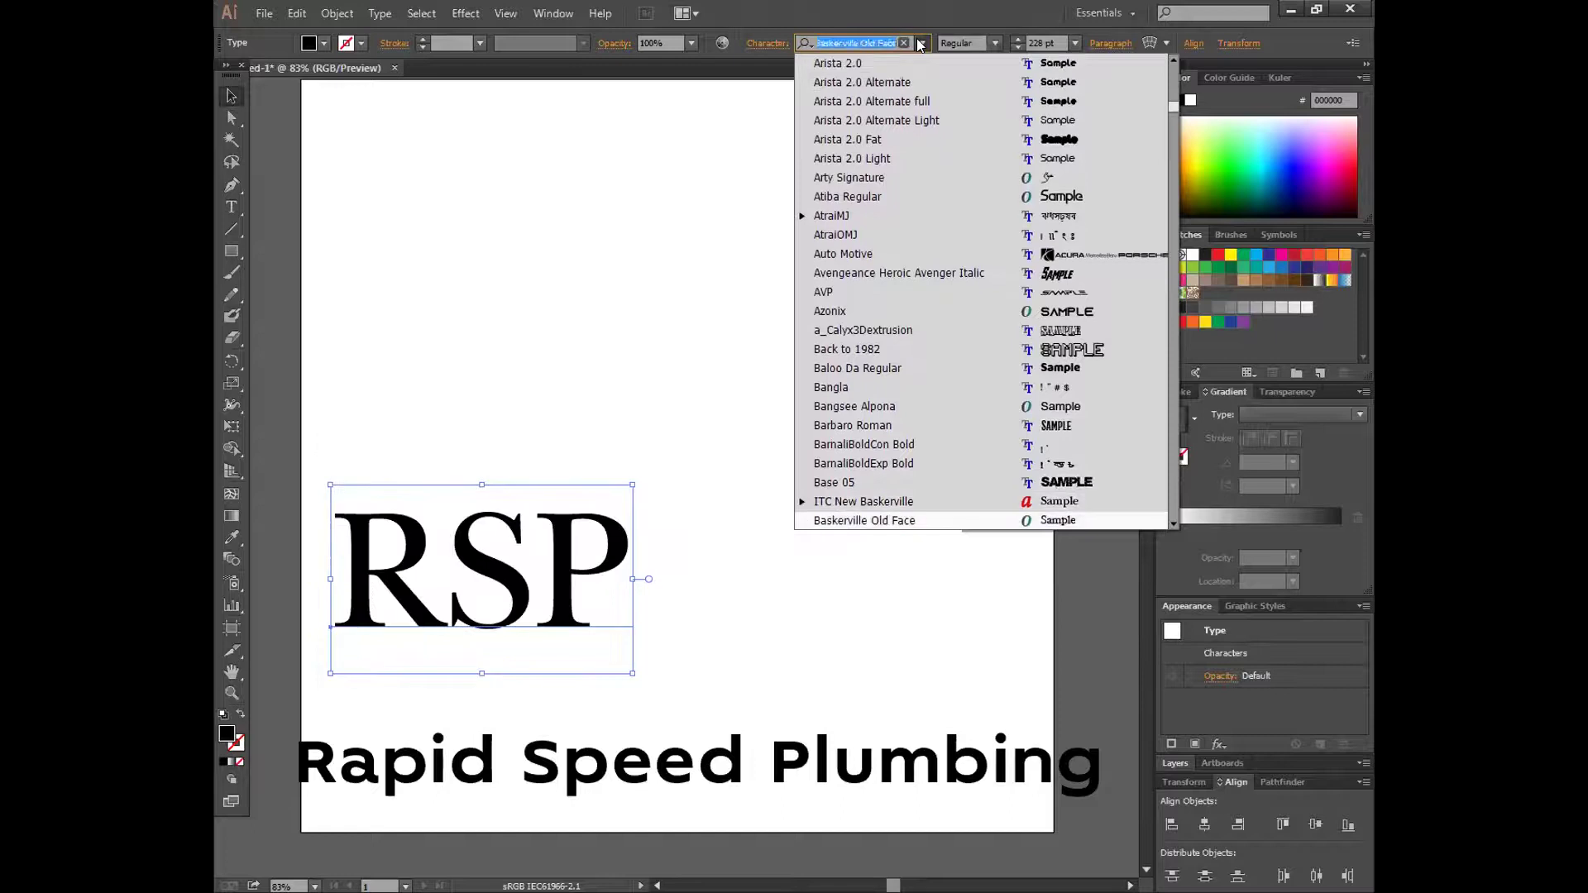
{"action": "key", "text": "Down"}
{"action": "key", "text": "Down"}
{"action": "key", "text": "Down"}
{"action": "key", "text": "Down"}
{"action": "key", "text": "Down"}
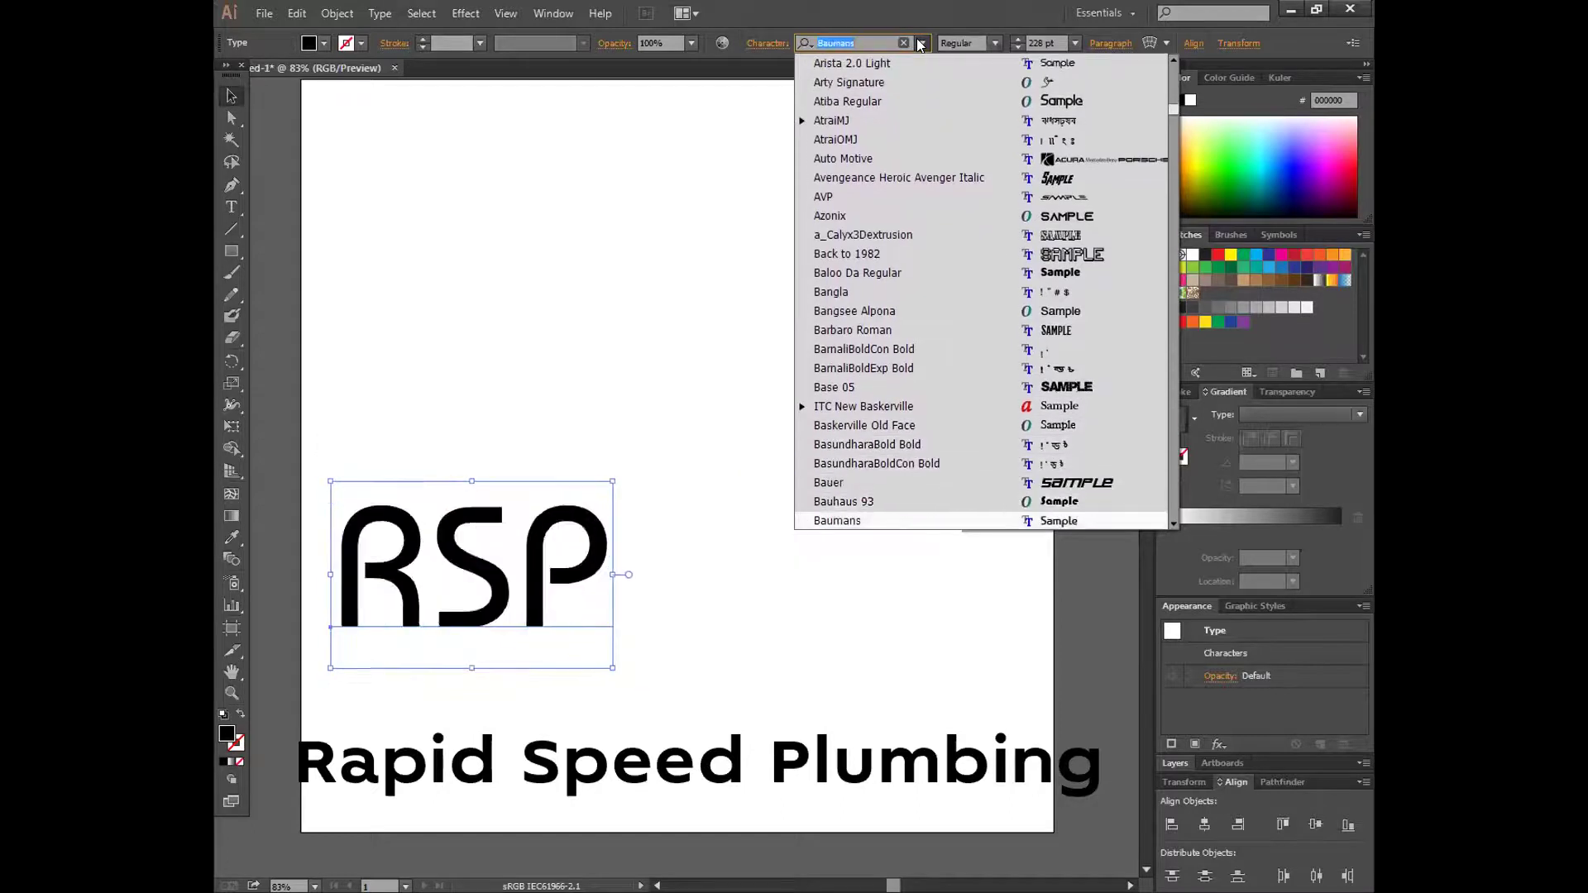
{"action": "key", "text": "Down"}
{"action": "key", "text": "Down"}
{"action": "key", "text": "Down"}
{"action": "key", "text": "Down"}
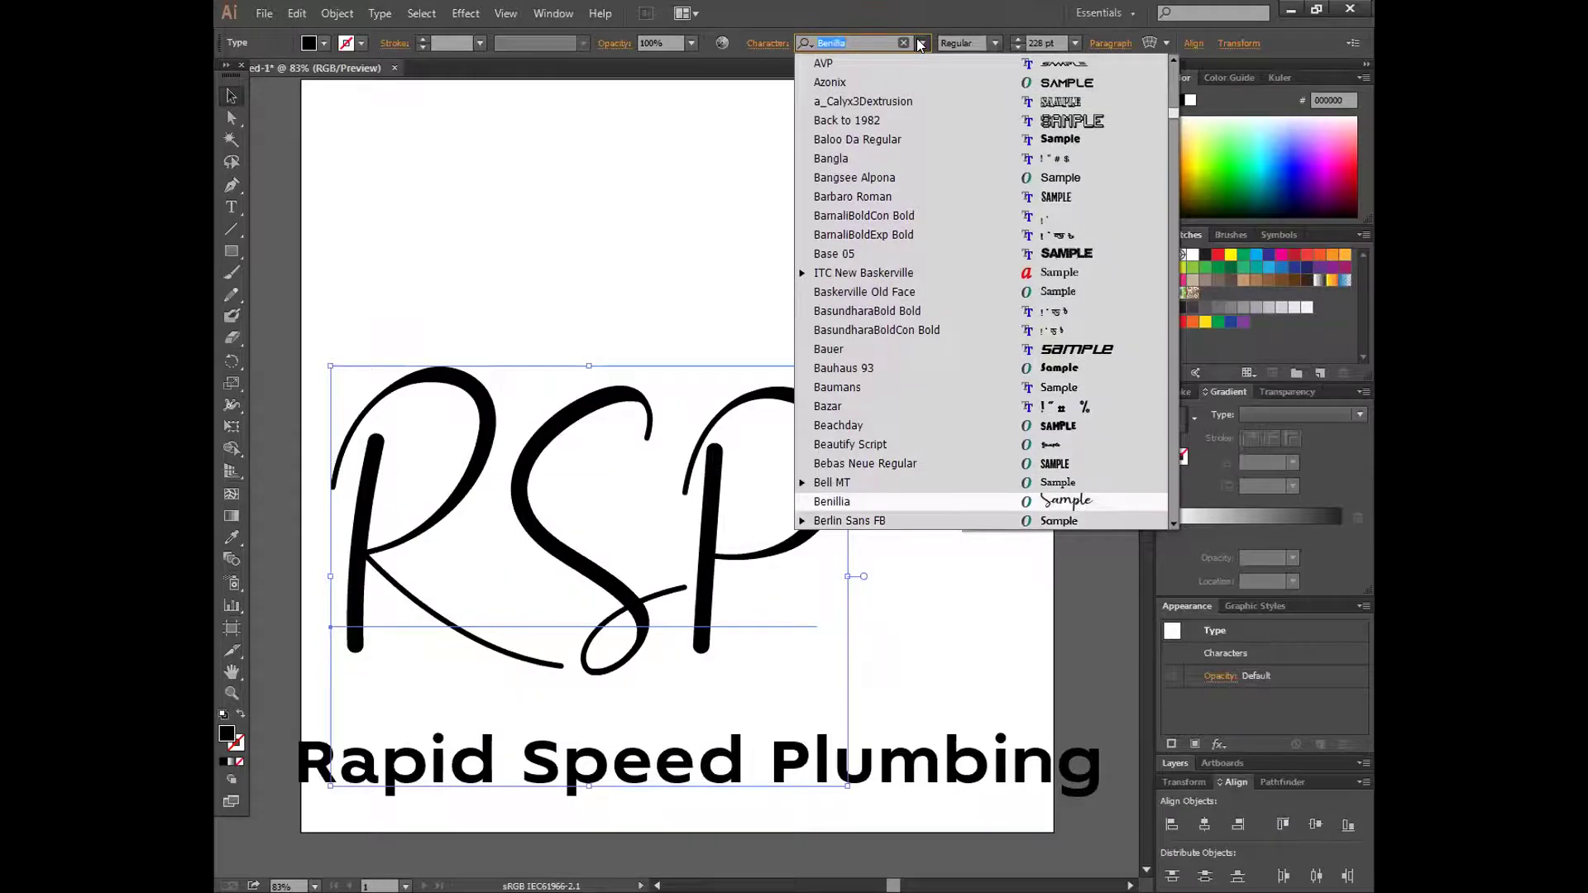
{"action": "key", "text": "Down"}
{"action": "key", "text": "Down"}
{"action": "key", "text": "Down"}
{"action": "key", "text": "Down"}
{"action": "key", "text": "Down"}
{"action": "key", "text": "Down"}
{"action": "key", "text": "Down"}
{"action": "key", "text": "Down"}
{"action": "key", "text": "Down"}
{"action": "key", "text": "Down"}
{"action": "key", "text": "Down"}
{"action": "key", "text": "Down"}
{"action": "key", "text": "Down"}
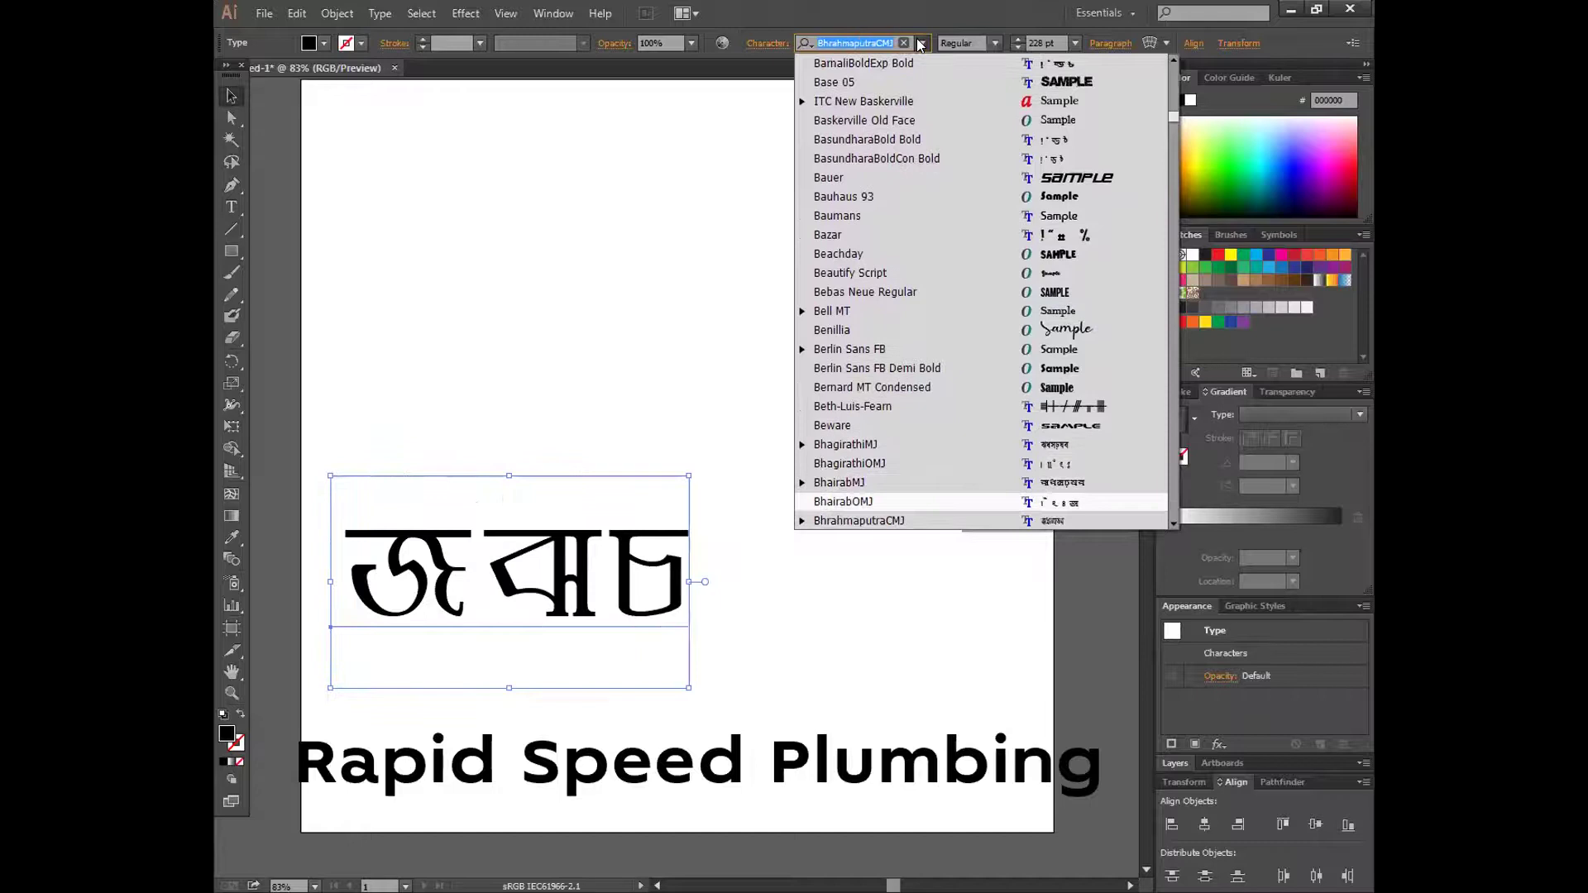
{"action": "key", "text": "Down"}
{"action": "key", "text": "Down"}
{"action": "key", "text": "Down"}
{"action": "key", "text": "Down"}
{"action": "key", "text": "Down"}
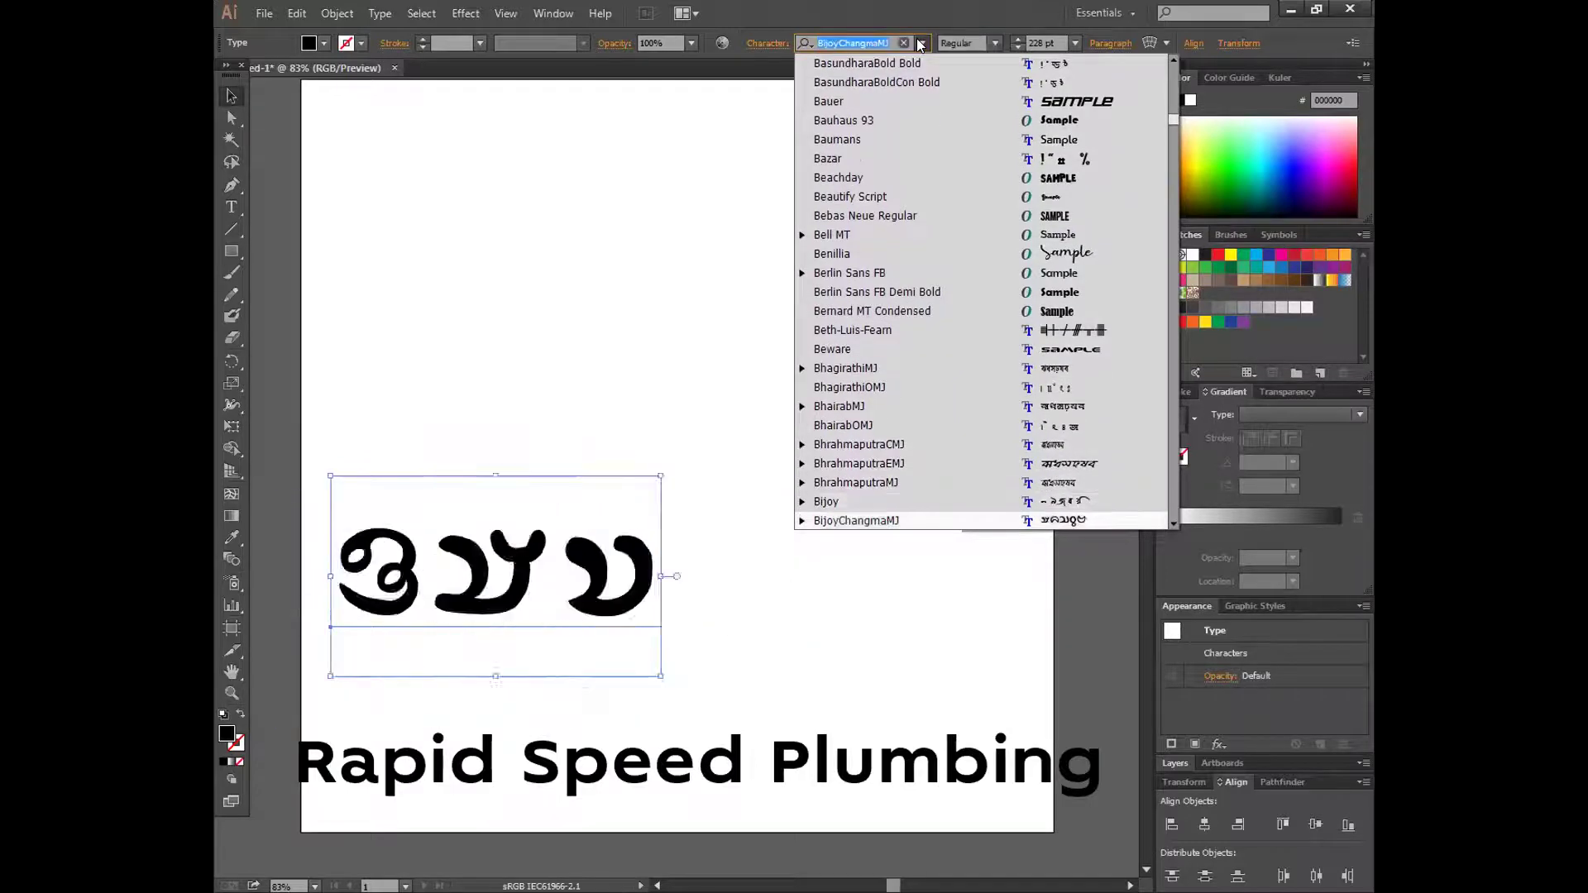
{"action": "key", "text": "Down"}
{"action": "key", "text": "Down"}
{"action": "key", "text": "Down"}
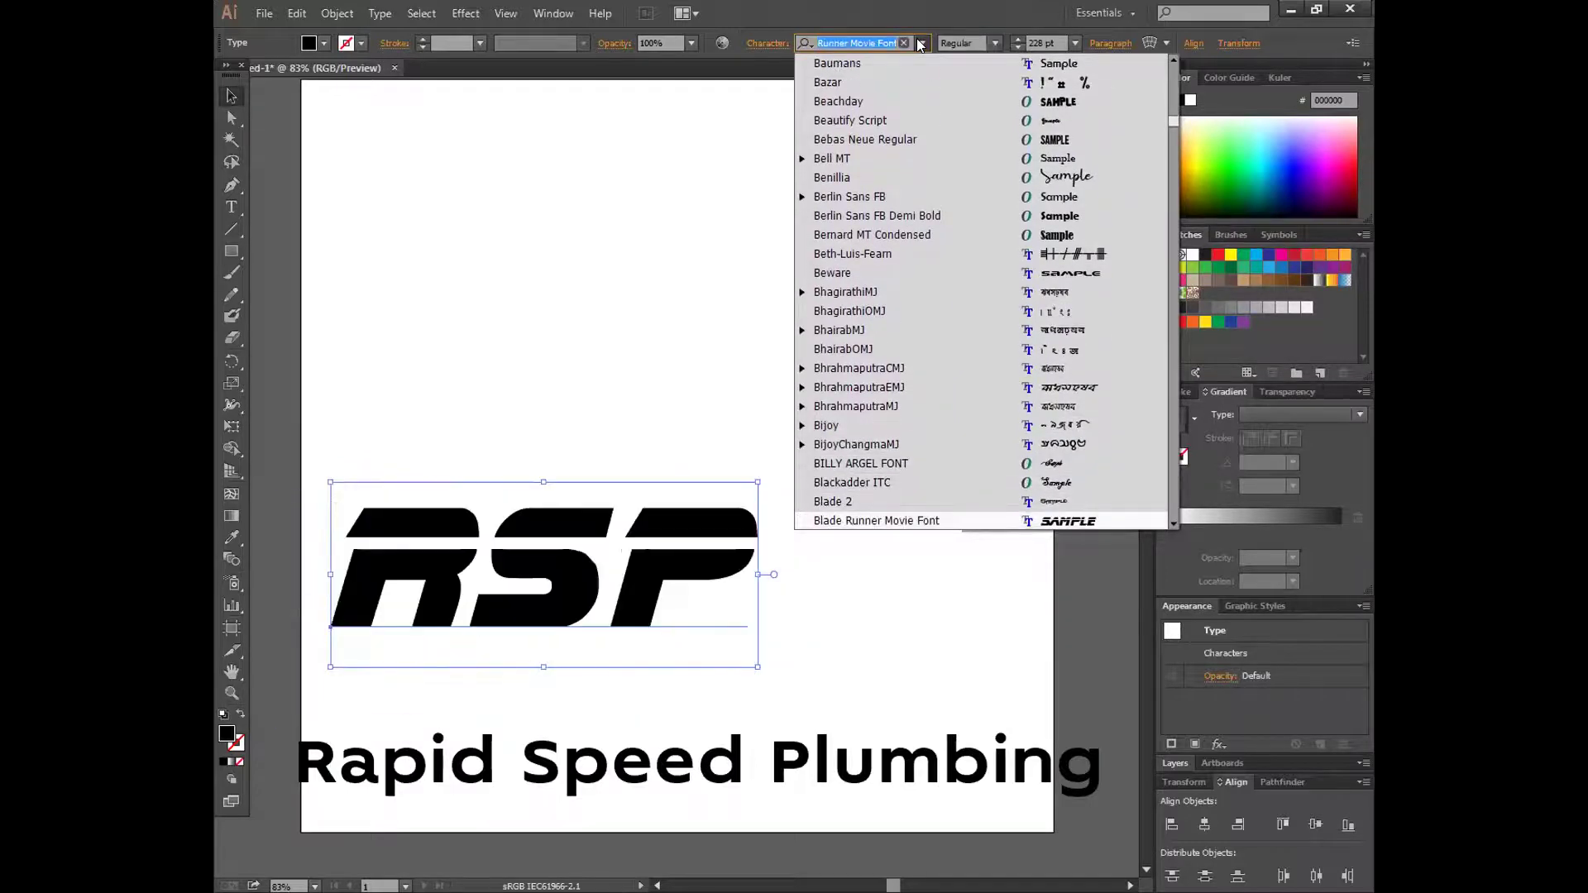
{"action": "key", "text": "Down"}
{"action": "key", "text": "Down"}
{"action": "key", "text": "Down"}
{"action": "key", "text": "Down"}
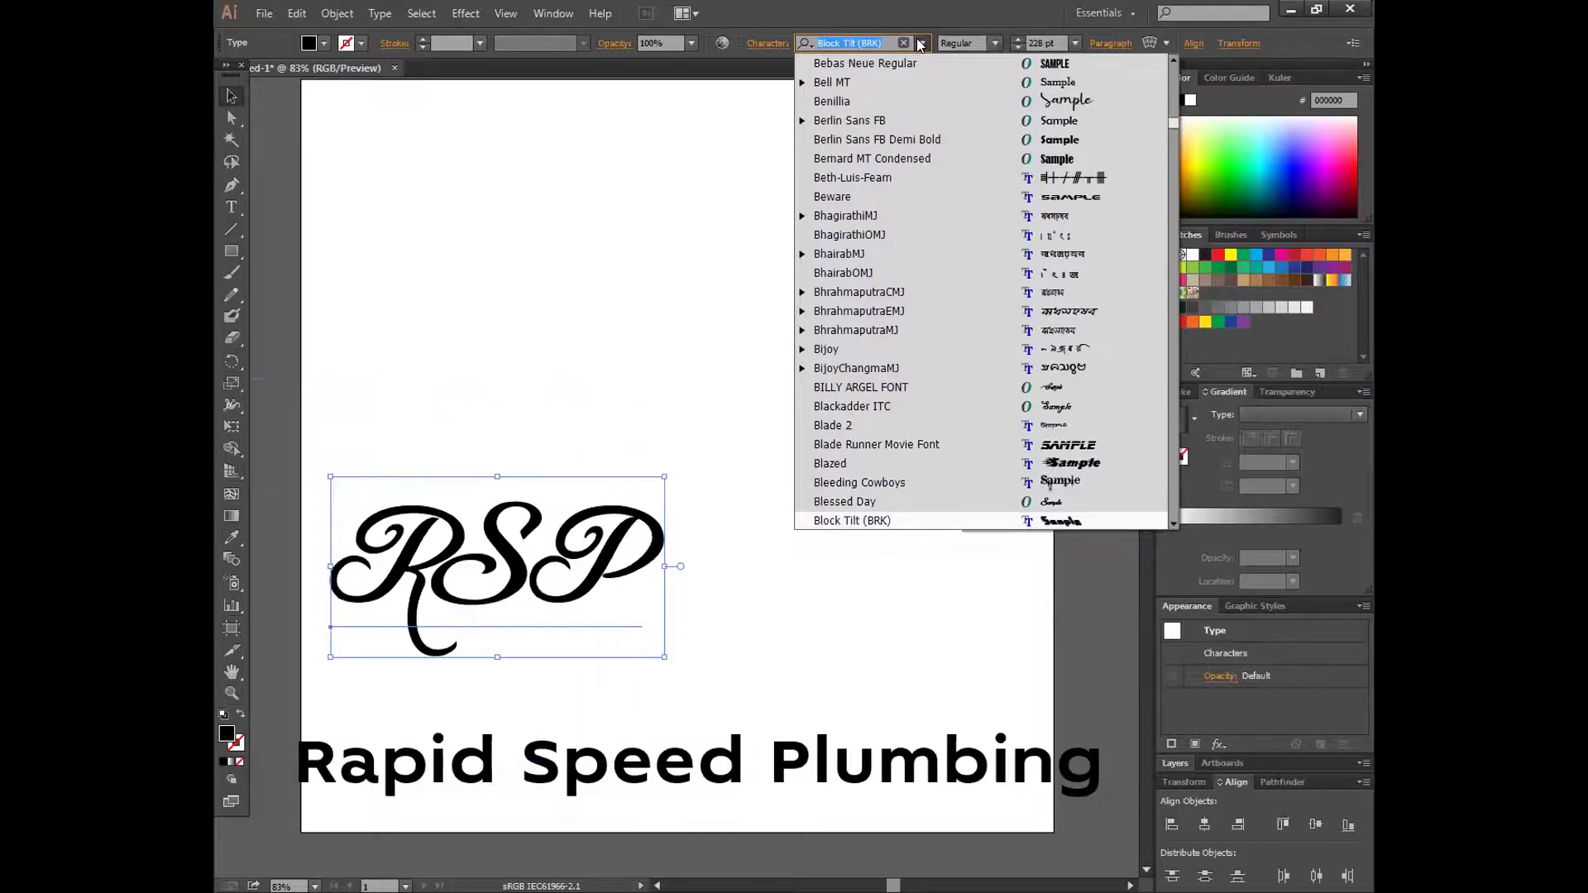
{"action": "key", "text": "Down"}
{"action": "key", "text": "Down"}
{"action": "key", "text": "Down"}
{"action": "key", "text": "Down"}
{"action": "key", "text": "Down"}
{"action": "key", "text": "Down"}
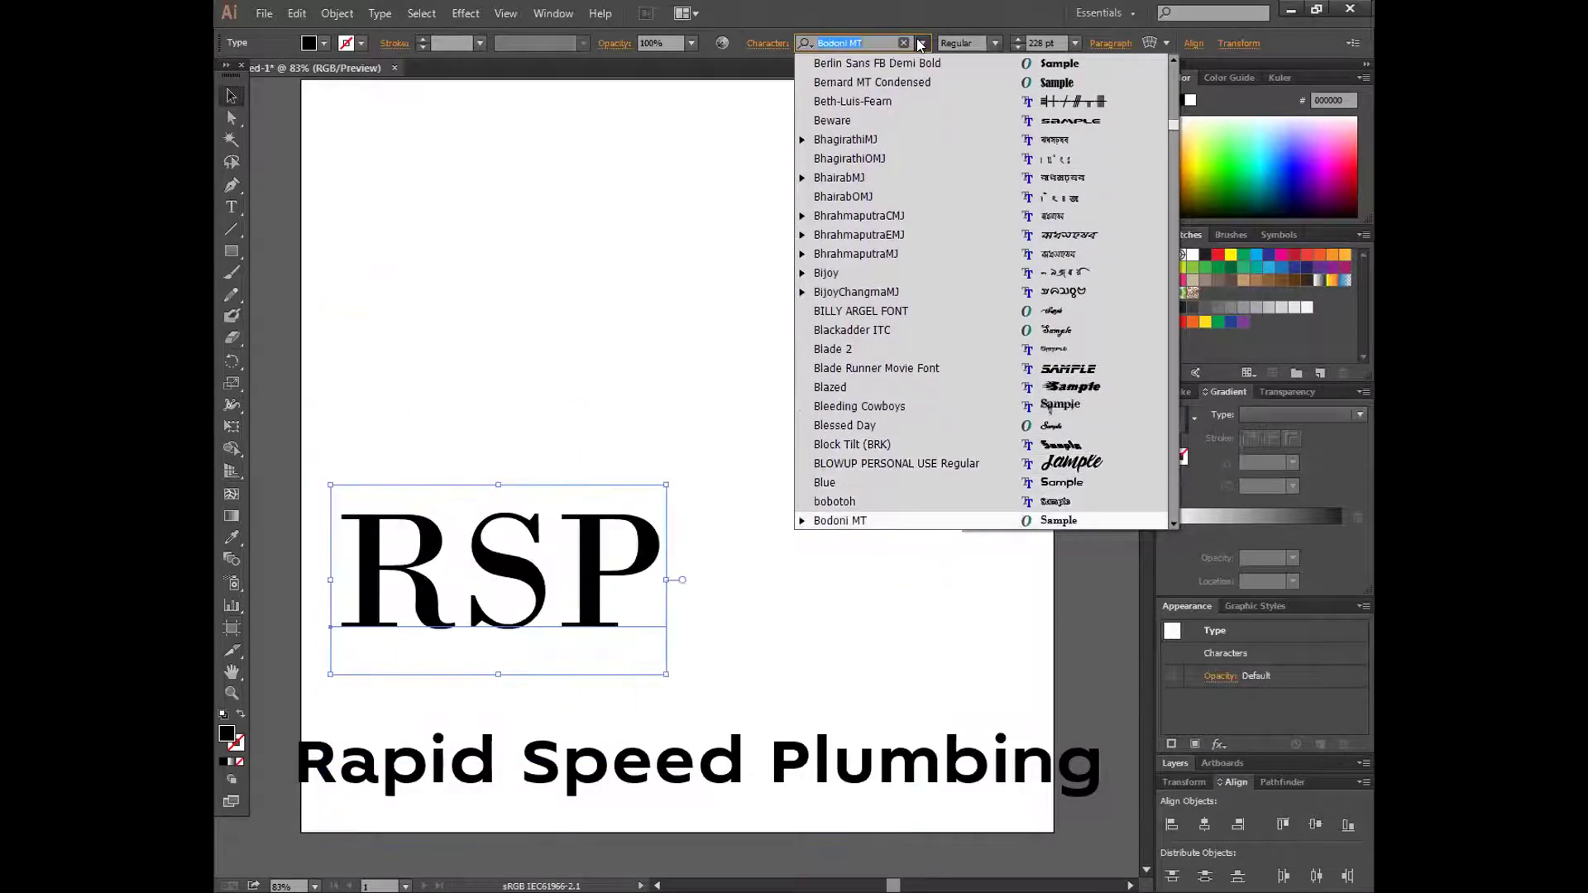
{"action": "key", "text": "Down"}
{"action": "key", "text": "Down"}
{"action": "key", "text": "Down"}
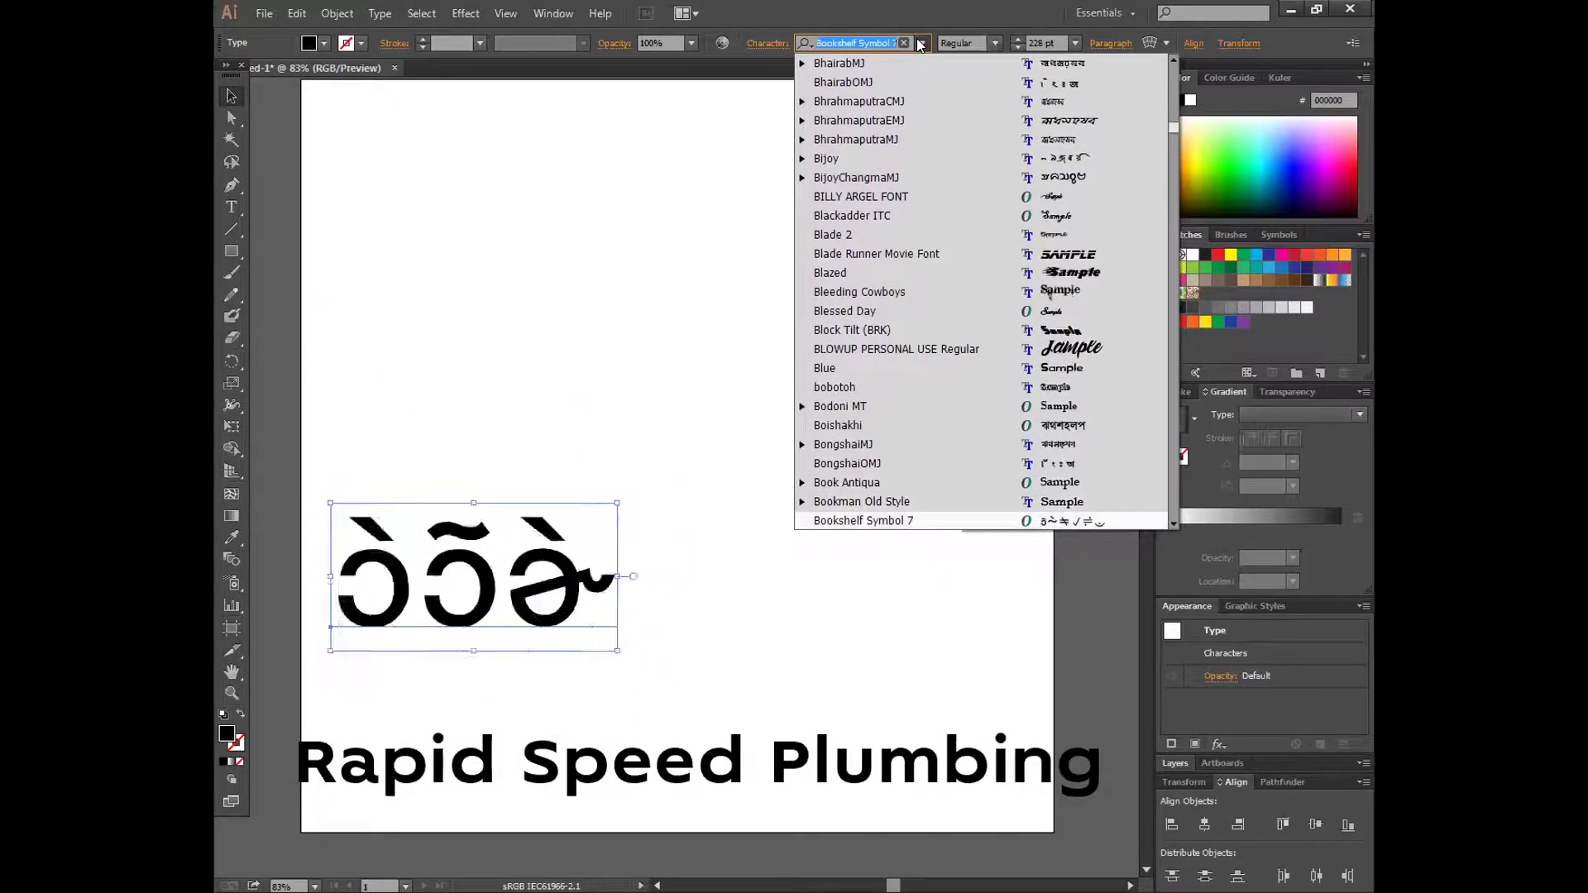
{"action": "key", "text": "Down"}
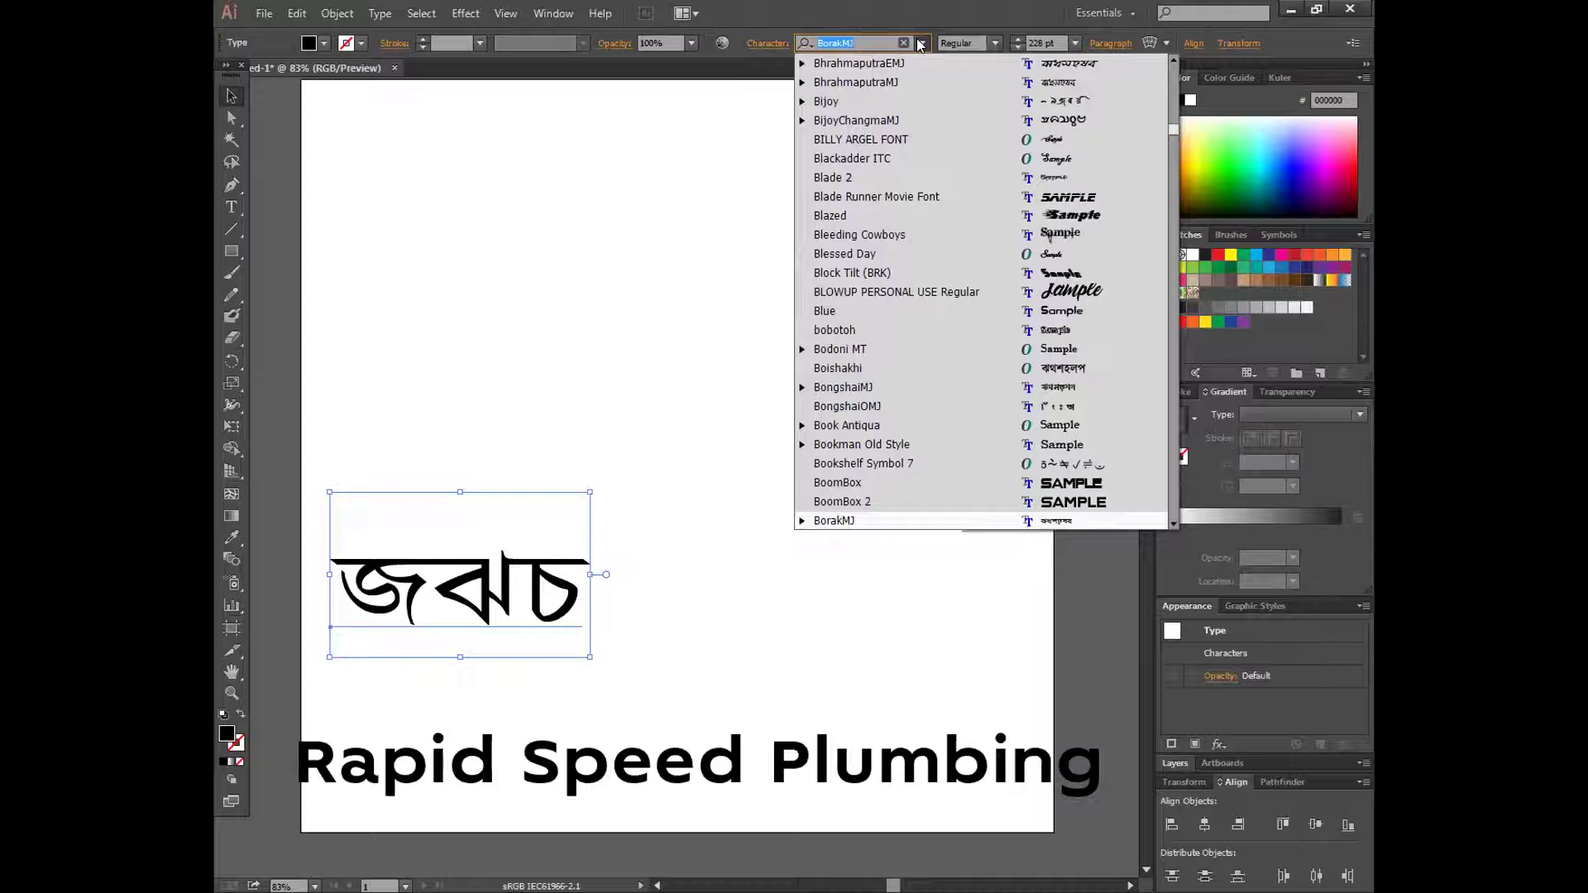
{"action": "key", "text": "Down"}
{"action": "key", "text": "Down"}
{"action": "key", "text": "Down"}
{"action": "key", "text": "Down"}
{"action": "key", "text": "Down"}
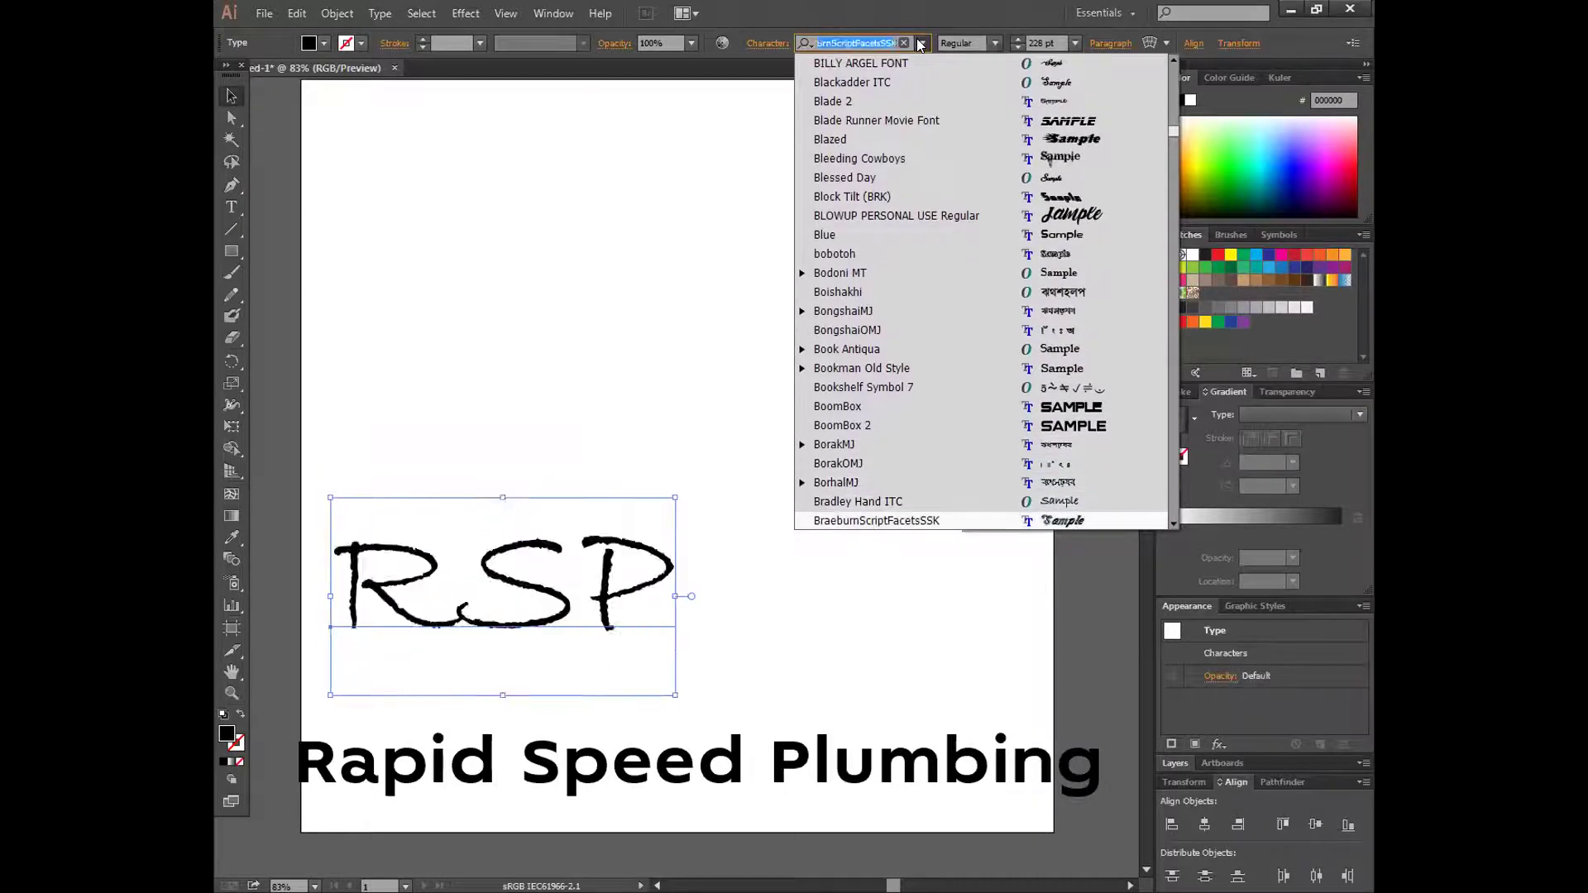
{"action": "key", "text": "Down"}
{"action": "key", "text": "Down"}
{"action": "key", "text": "Down"}
{"action": "key", "text": "Down"}
{"action": "key", "text": "Down"}
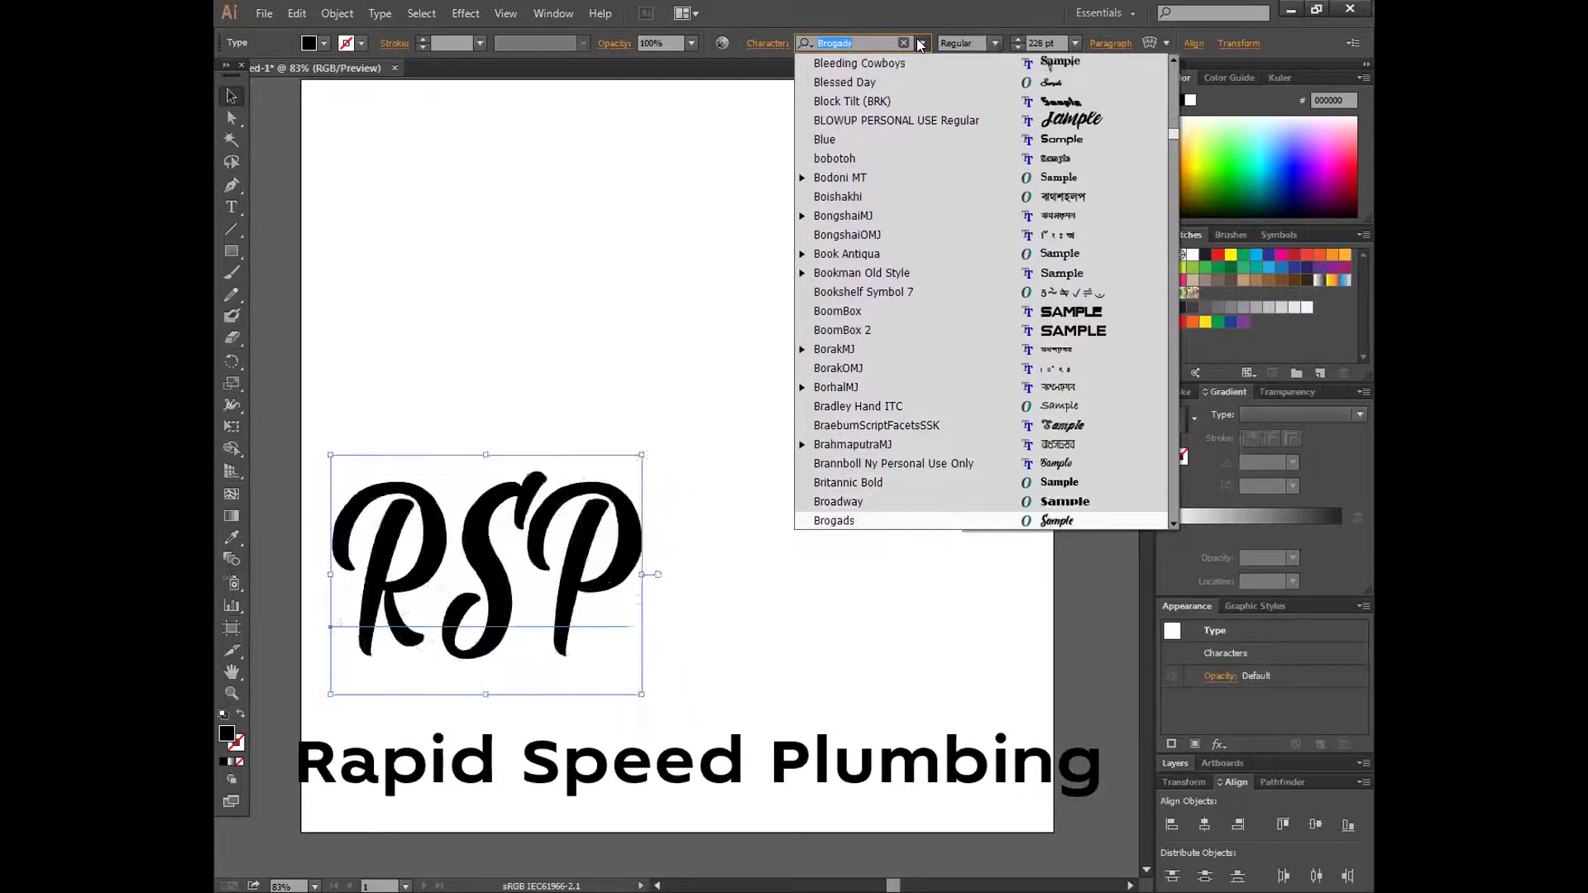
{"action": "key", "text": "Down"}
{"action": "key", "text": "Down"}
{"action": "key", "text": "Down"}
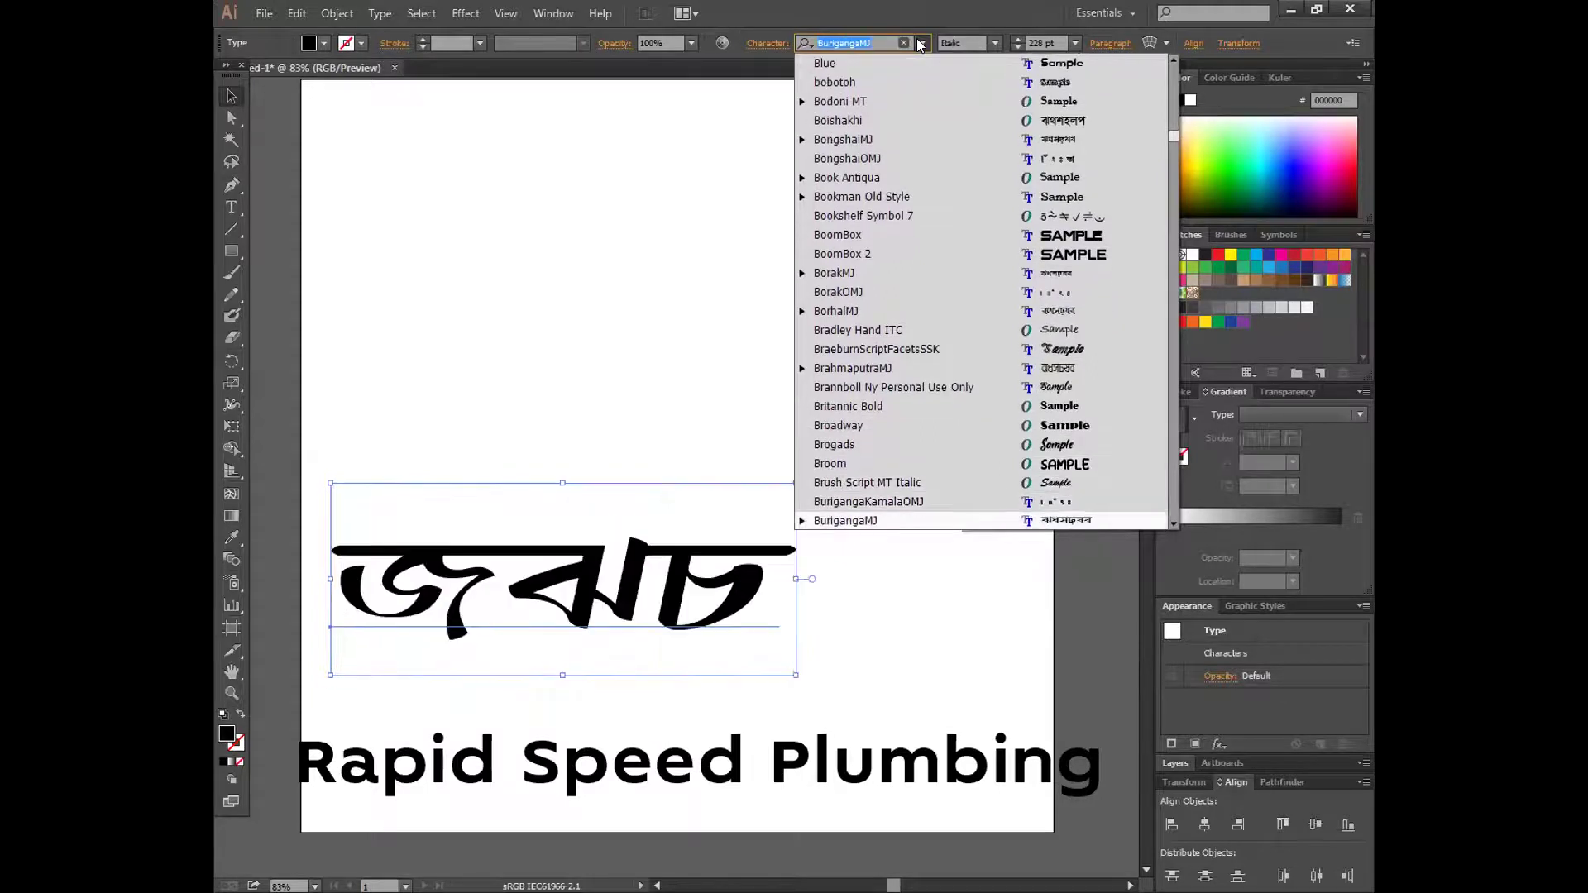
{"action": "key", "text": "Down"}
{"action": "key", "text": "Down"}
{"action": "key", "text": "Down"}
{"action": "key", "text": "Down"}
{"action": "key", "text": "Down"}
{"action": "key", "text": "Down"}
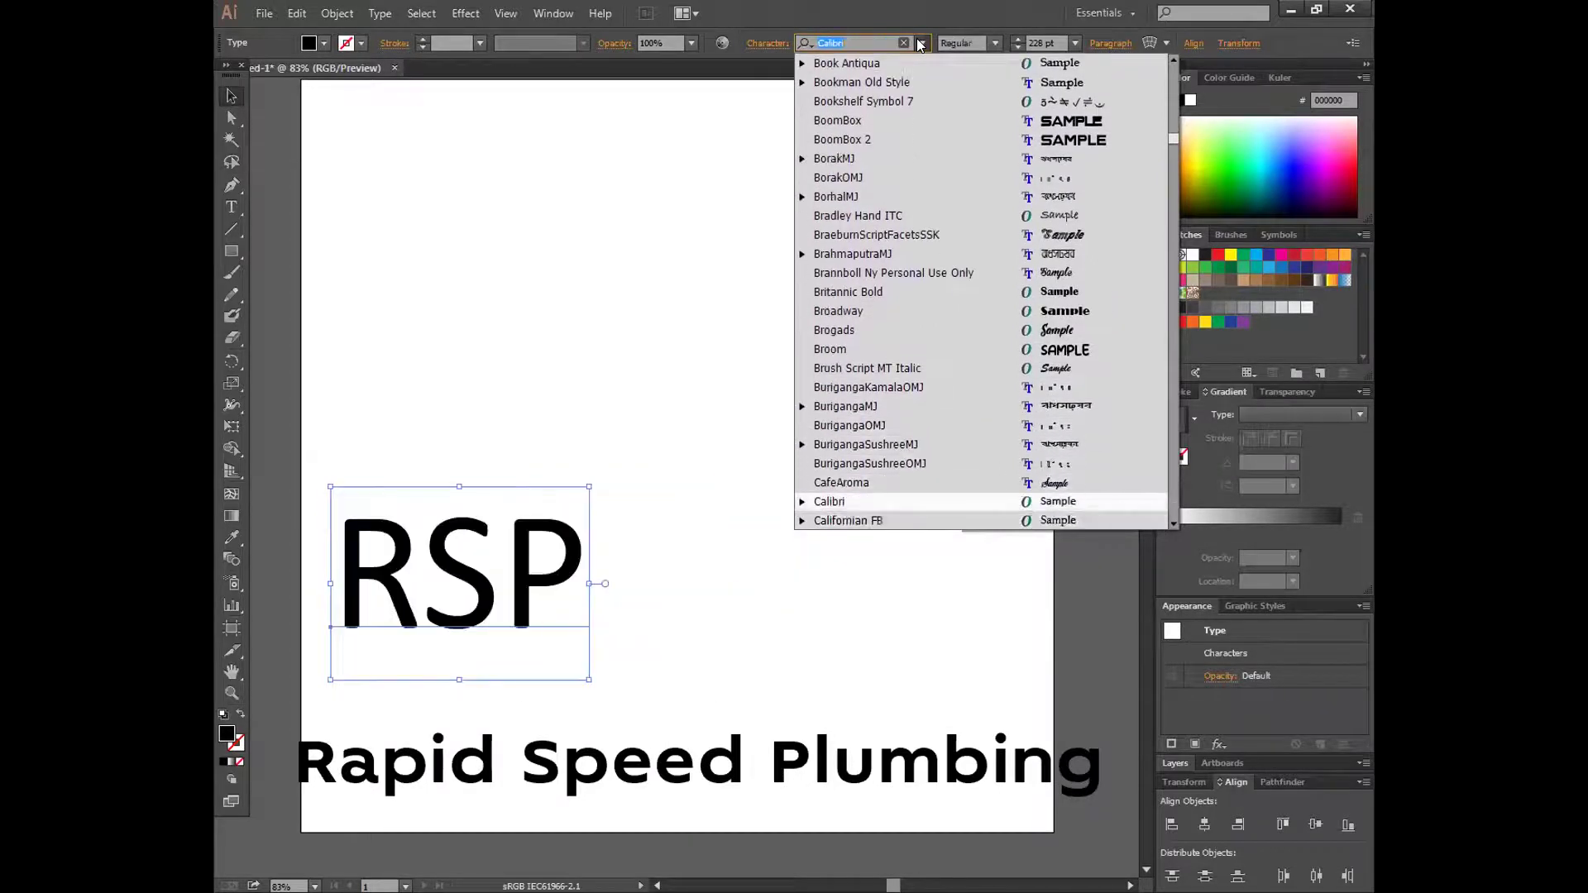
{"action": "key", "text": "Down"}
{"action": "key", "text": "Down"}
{"action": "key", "text": "Down"}
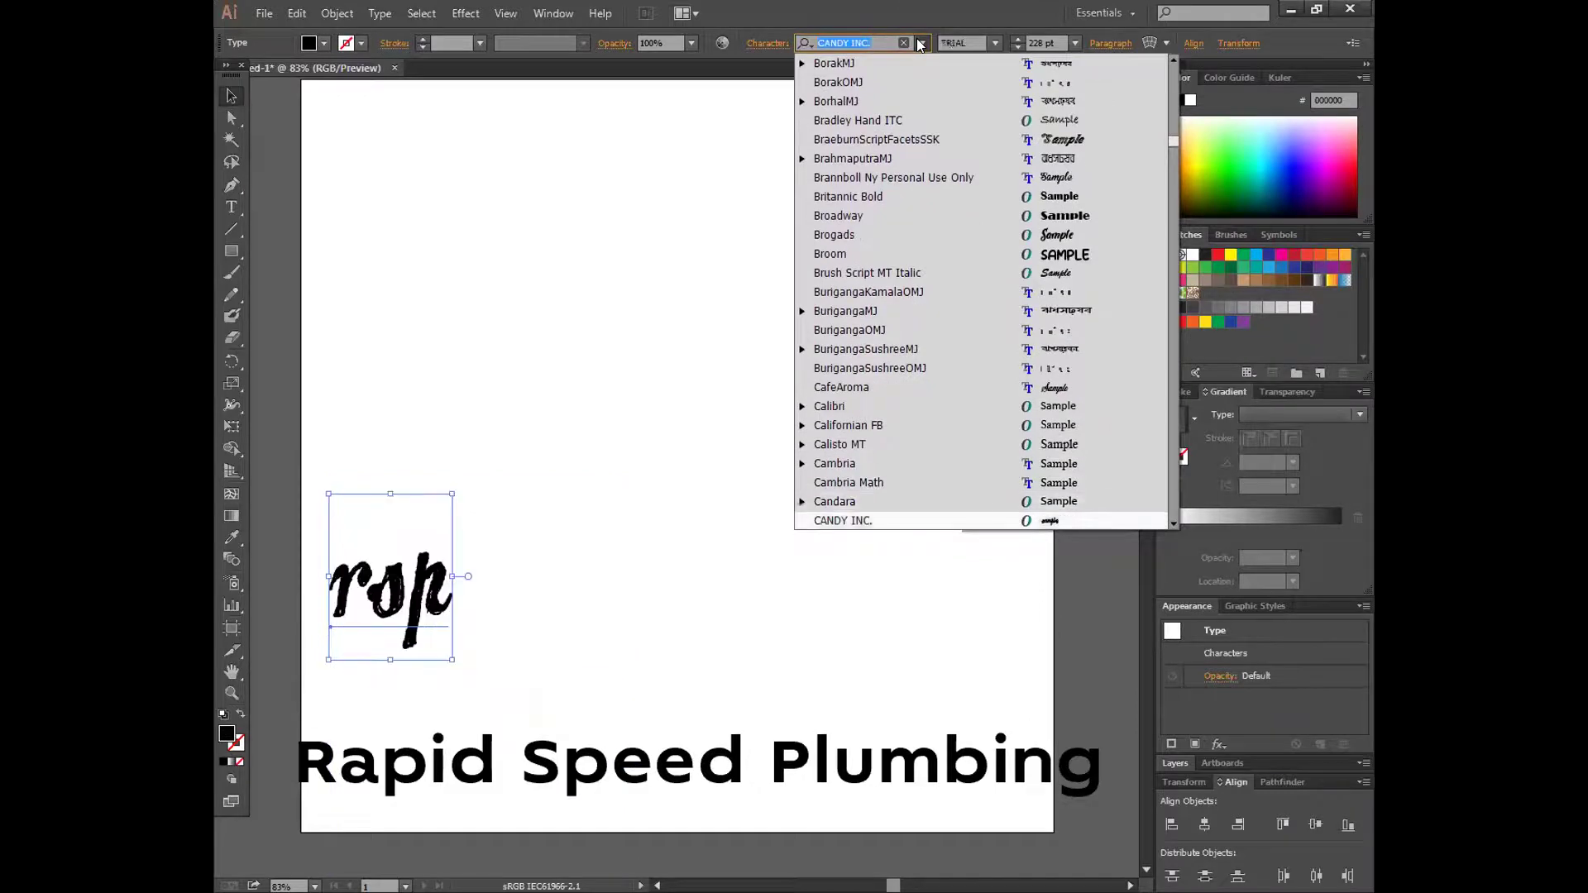
{"action": "key", "text": "Down"}
{"action": "key", "text": "Down"}
{"action": "key", "text": "Down"}
{"action": "key", "text": "Down"}
{"action": "key", "text": "Down"}
{"action": "key", "text": "Down"}
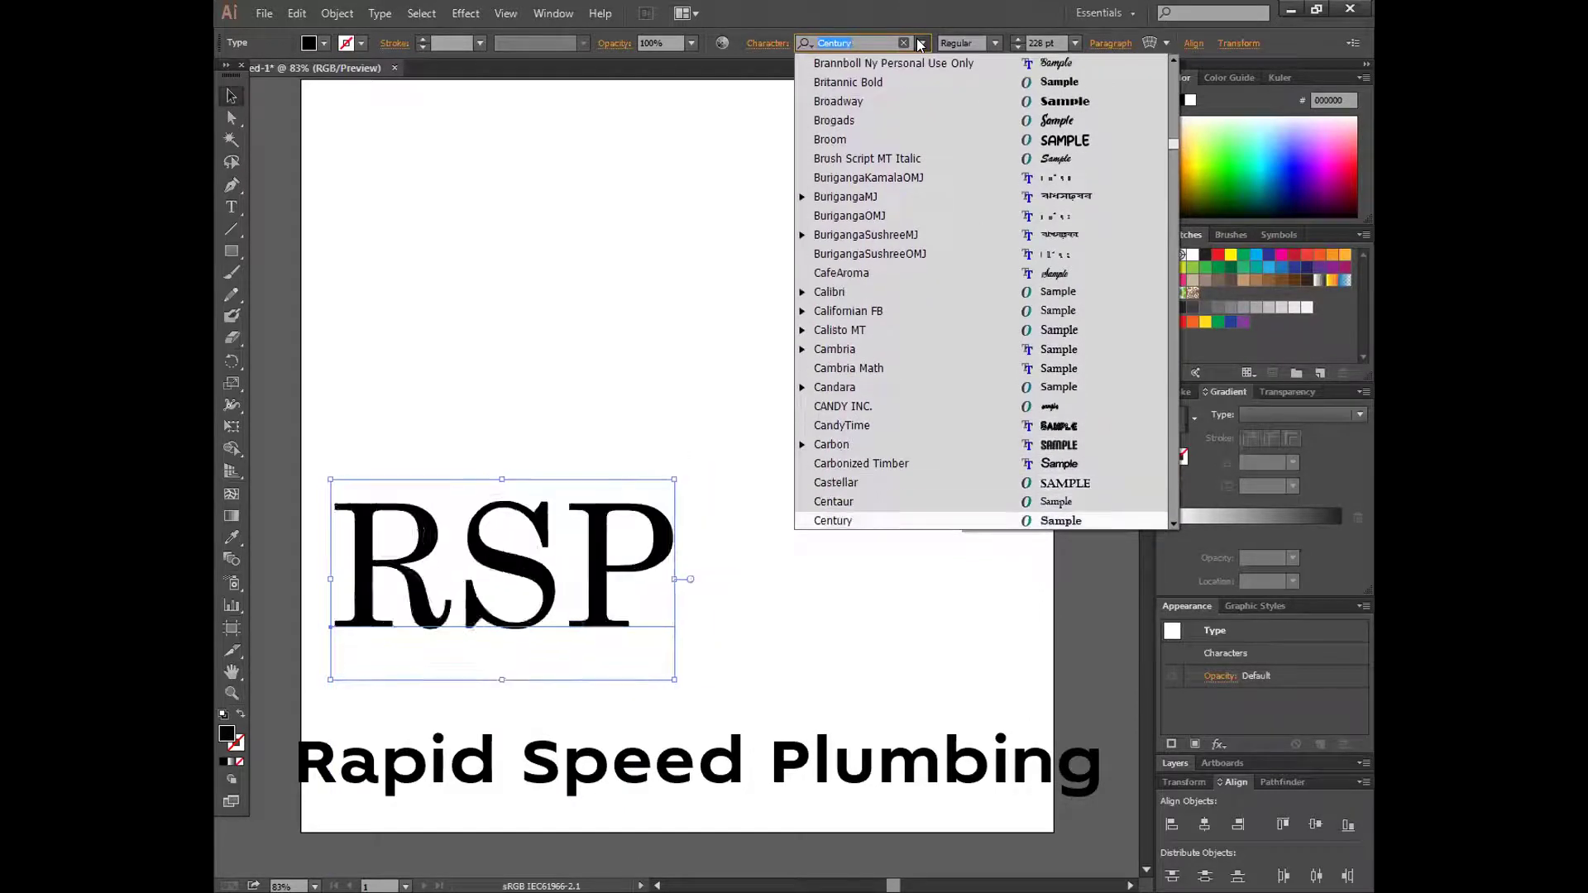
{"action": "key", "text": "Down"}
{"action": "key", "text": "Down"}
{"action": "key", "text": "Down"}
{"action": "key", "text": "Down"}
{"action": "key", "text": "Down"}
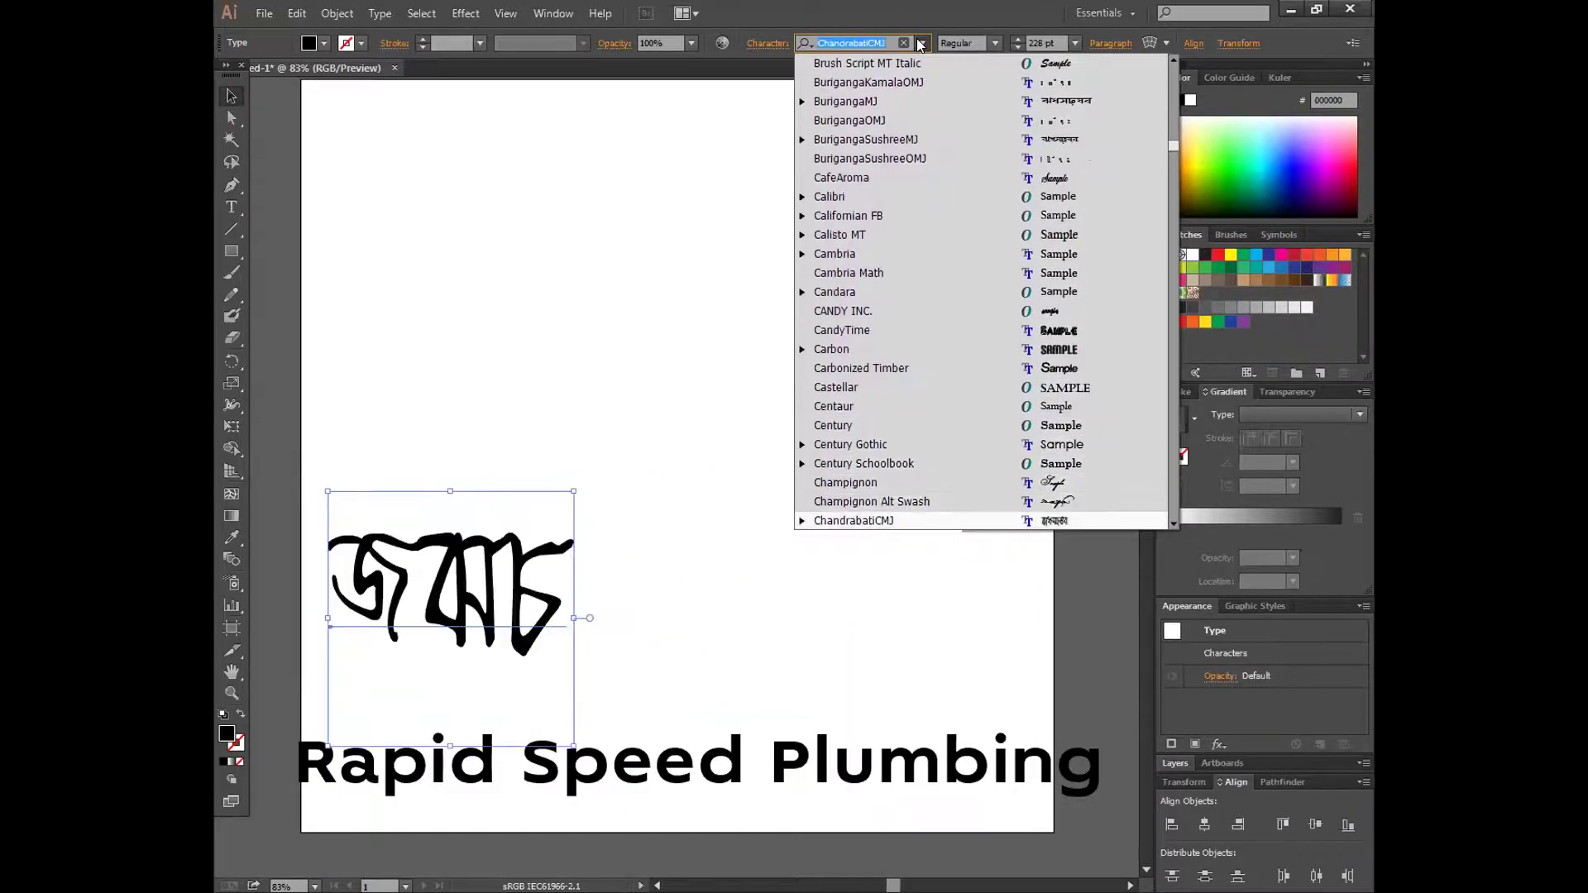
{"action": "key", "text": "Down"}
{"action": "key", "text": "Down"}
{"action": "key", "text": "Down"}
{"action": "key", "text": "Down"}
{"action": "key", "text": "Down"}
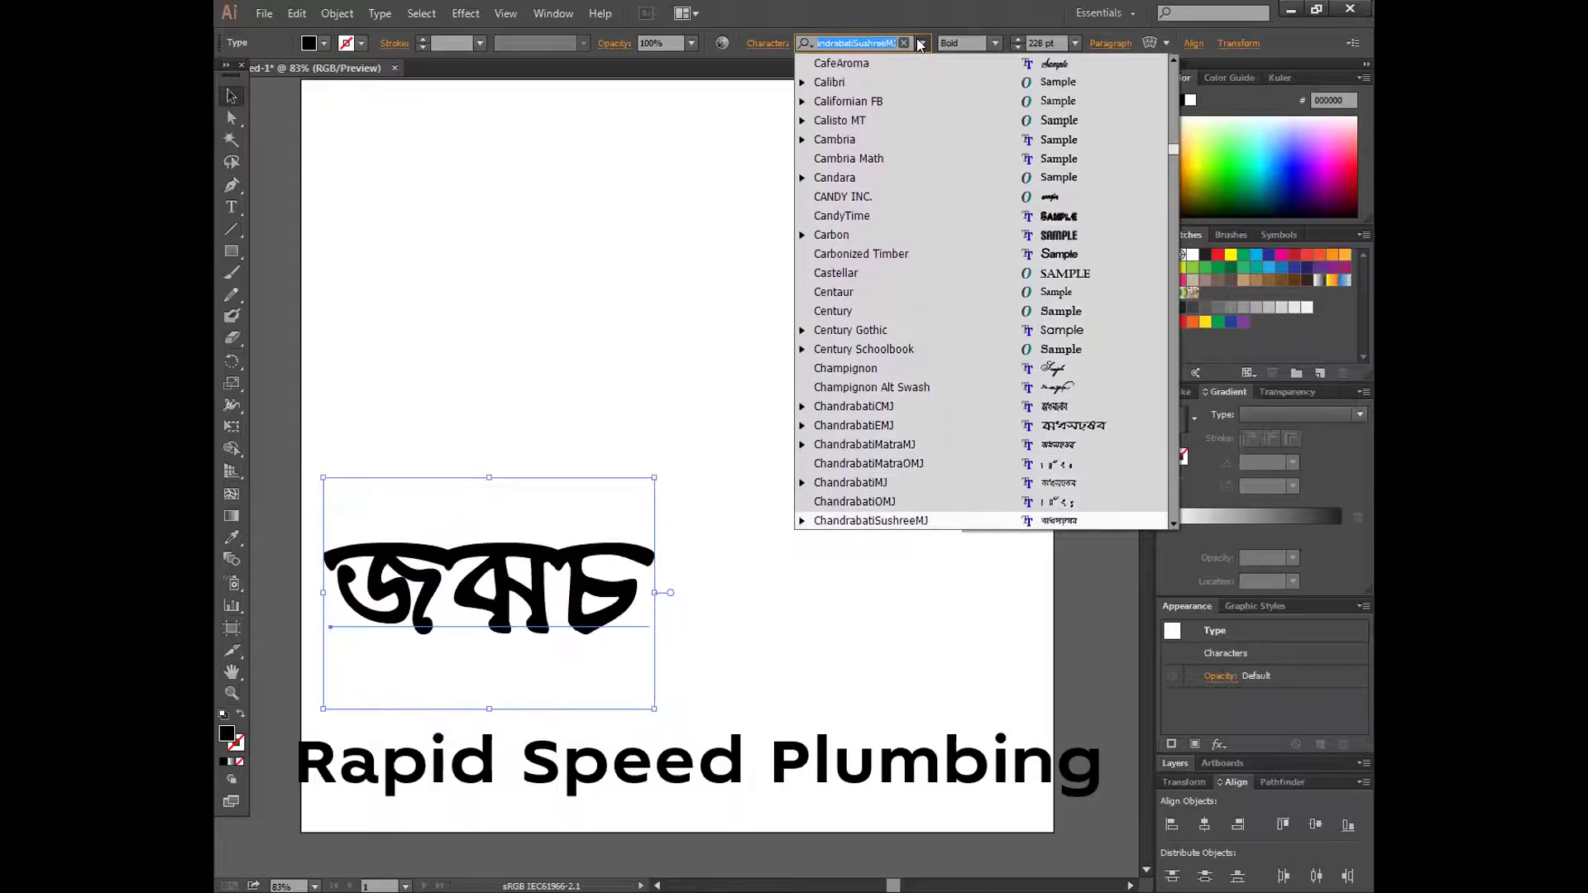
{"action": "key", "text": "Down"}
{"action": "key", "text": "Down"}
{"action": "key", "text": "Down"}
{"action": "key", "text": "Down"}
{"action": "key", "text": "Down"}
{"action": "key", "text": "Down"}
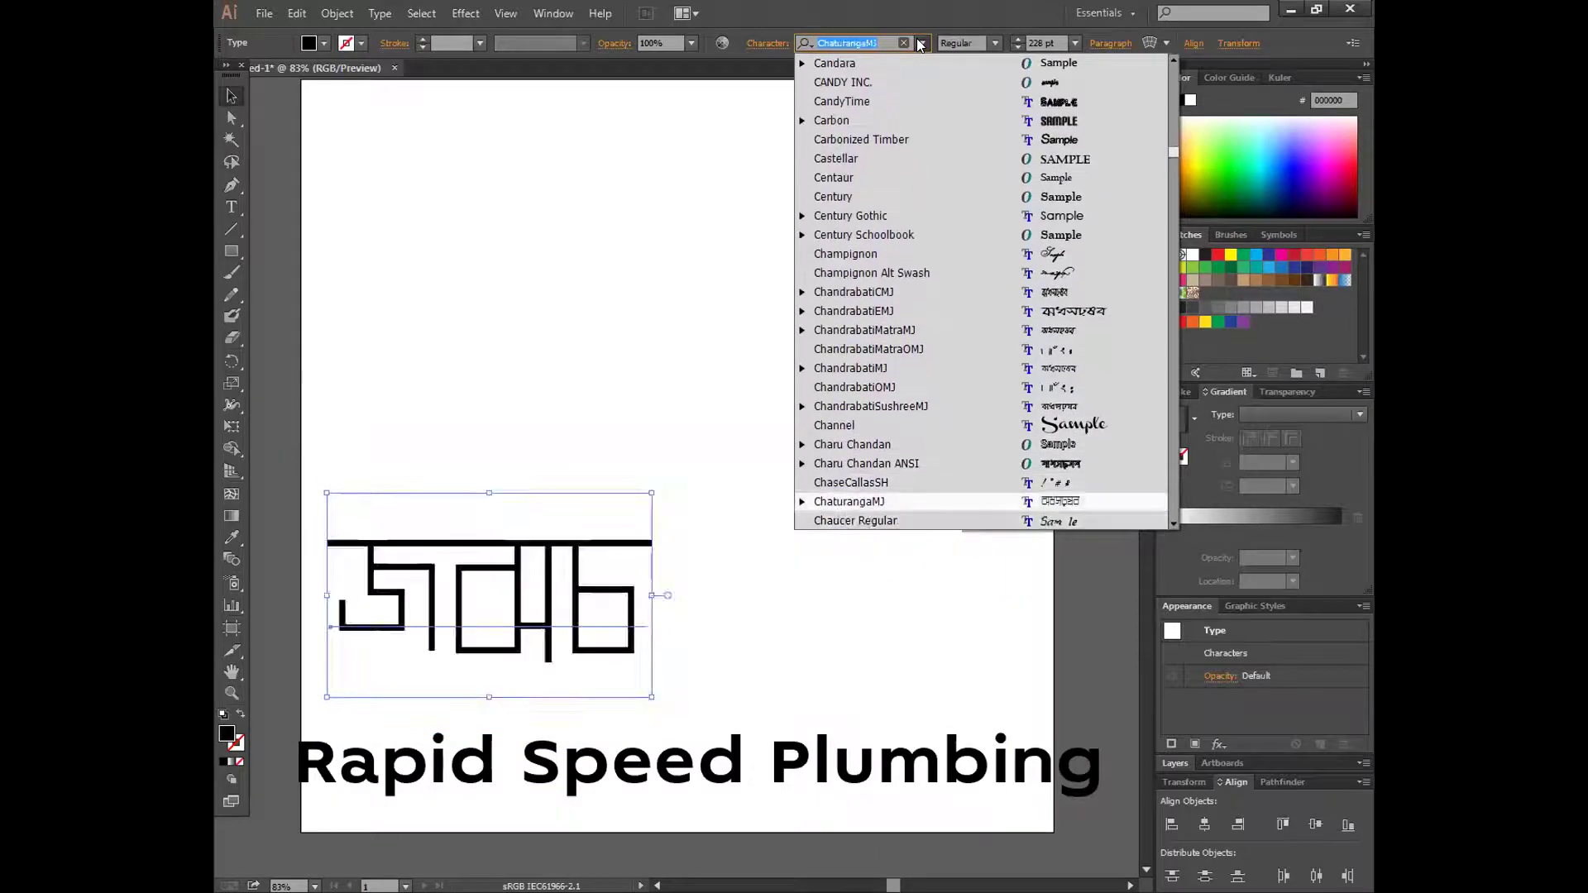
{"action": "key", "text": "Down"}
{"action": "key", "text": "Down"}
{"action": "key", "text": "Down"}
{"action": "key", "text": "Down"}
{"action": "key", "text": "Down"}
{"action": "key", "text": "Down"}
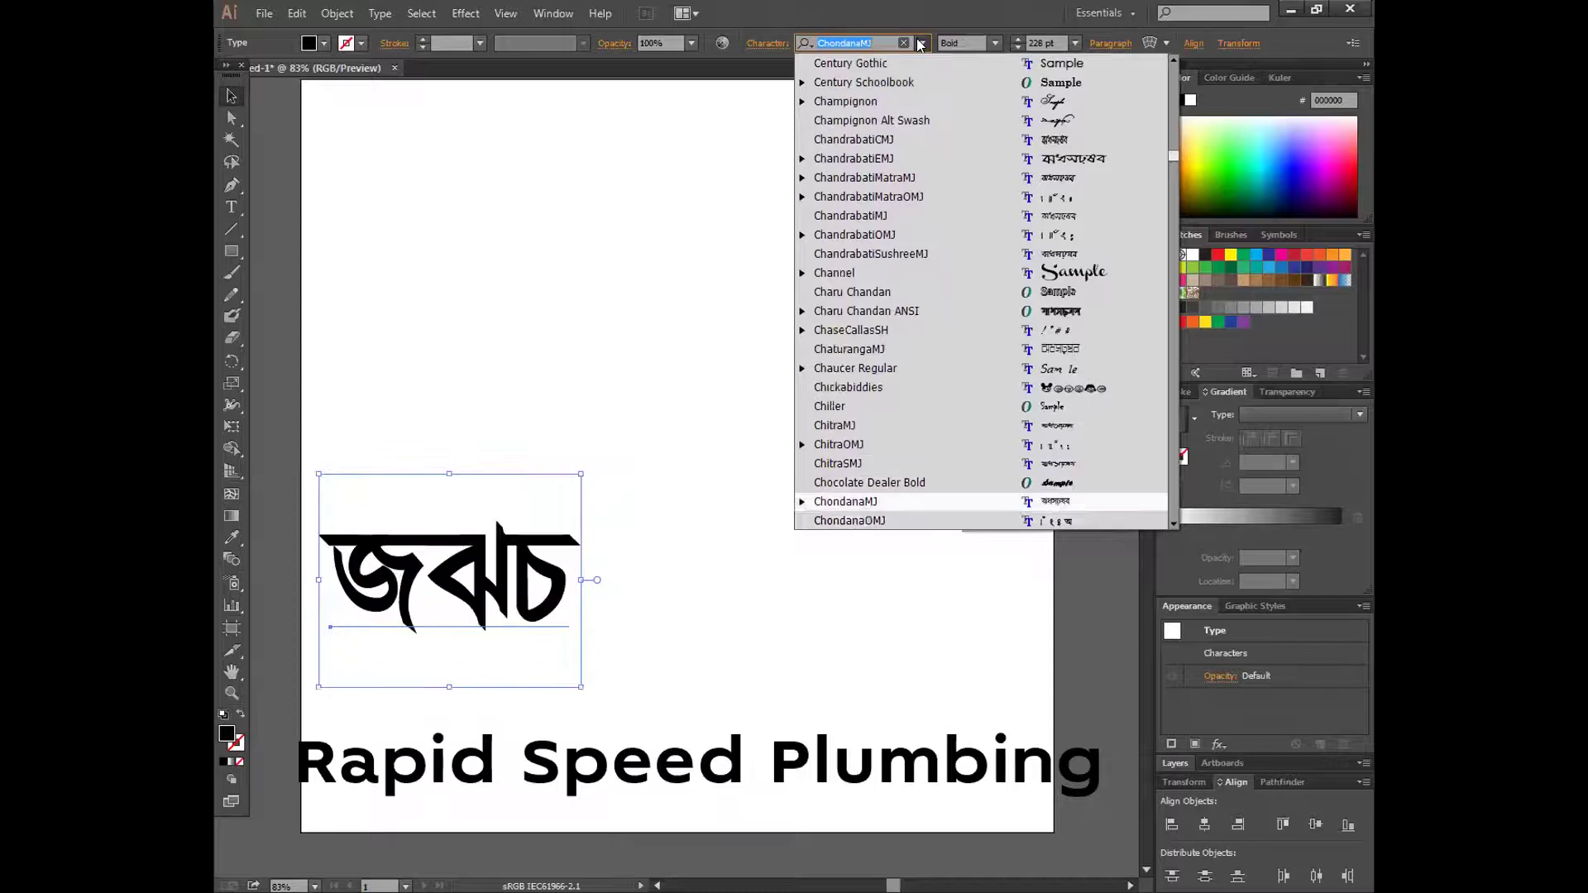
- Preview the RSP text in successive fonts of the font list, from ChondanaMJ onward through Elektra, to compare the letter shapes
{"action": "key", "text": "Down"}
{"action": "key", "text": "Down"}
{"action": "key", "text": "Down"}
{"action": "key", "text": "Down"}
{"action": "key", "text": "Down"}
{"action": "key", "text": "Down"}
{"action": "key", "text": "Down"}
{"action": "key", "text": "Down"}
{"action": "key", "text": "Down"}
{"action": "key", "text": "Down"}
{"action": "key", "text": "Down"}
{"action": "key", "text": "Down"}
{"action": "key", "text": "Down"}
{"action": "key", "text": "Down"}
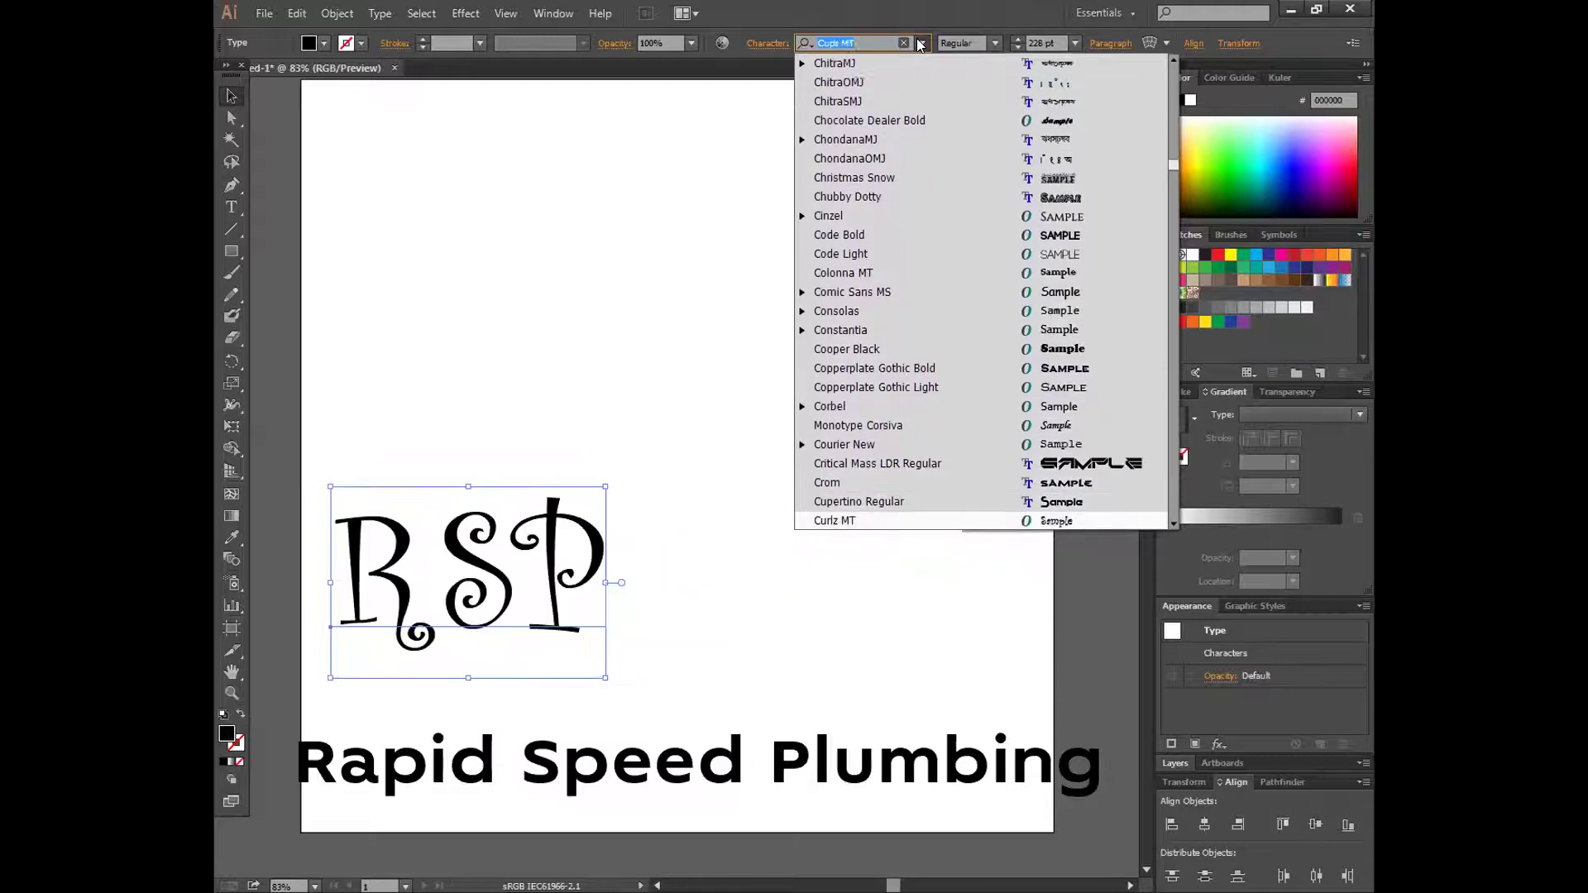
{"action": "key", "text": "Down"}
{"action": "key", "text": "Down"}
{"action": "key", "text": "Down"}
{"action": "key", "text": "Down"}
{"action": "key", "text": "Down"}
{"action": "key", "text": "Down"}
{"action": "key", "text": "Down"}
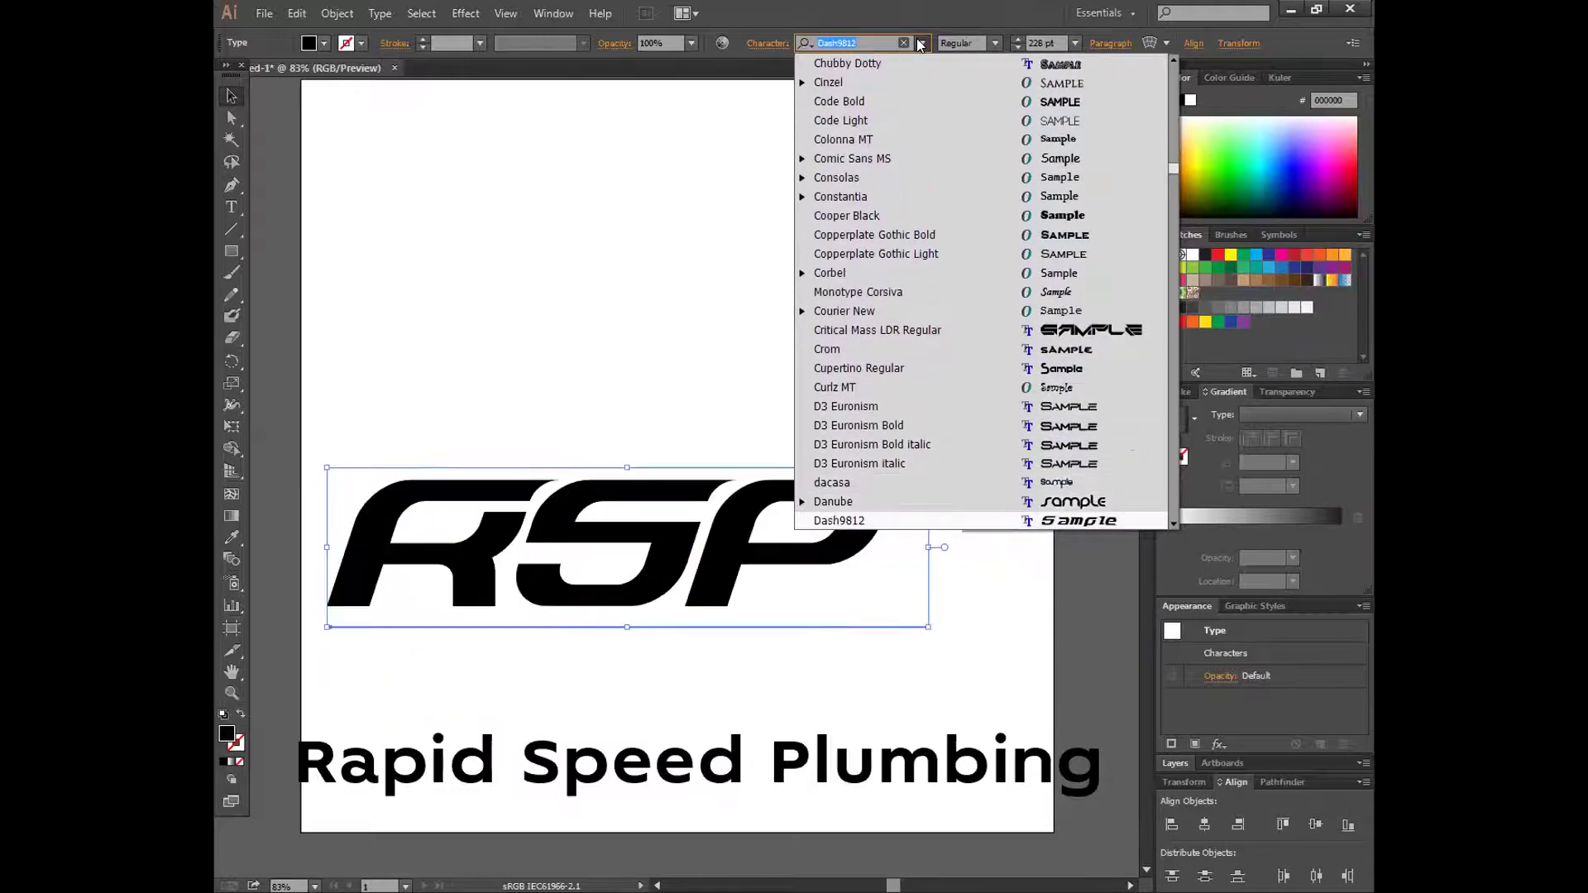
{"action": "key", "text": "Up"}
{"action": "key", "text": "Up"}
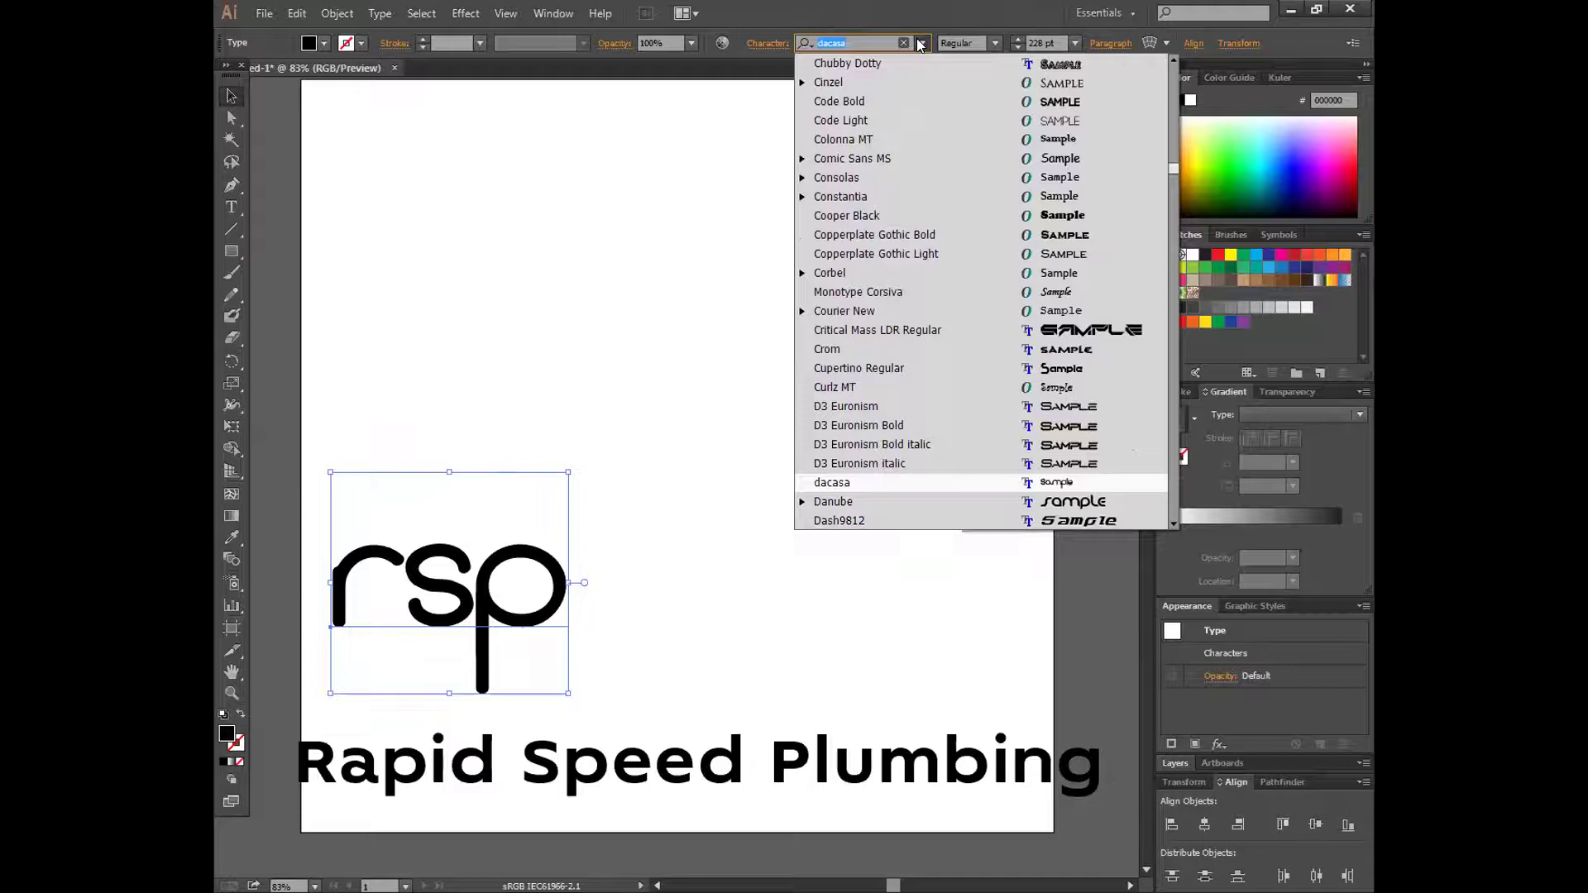
{"action": "key", "text": "Down"}
{"action": "key", "text": "Down"}
{"action": "key", "text": "Down"}
{"action": "key", "text": "Down"}
{"action": "key", "text": "Down"}
{"action": "key", "text": "Down"}
{"action": "key", "text": "Down"}
{"action": "key", "text": "Down"}
{"action": "key", "text": "Down"}
{"action": "key", "text": "Down"}
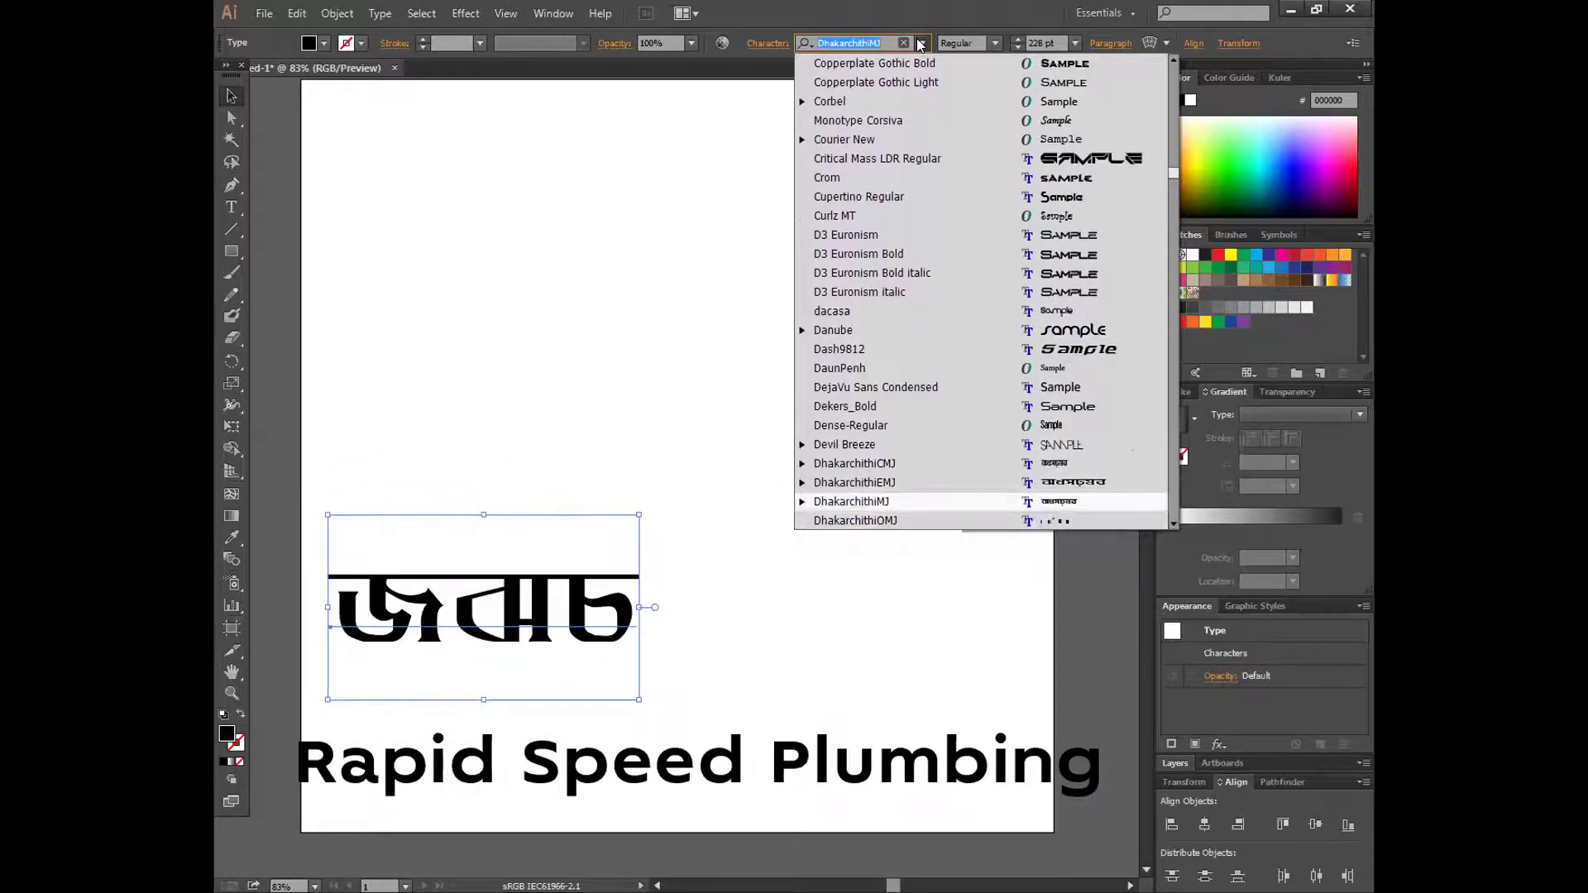
{"action": "key", "text": "Down"}
{"action": "key", "text": "Down"}
{"action": "key", "text": "Down"}
{"action": "key", "text": "Down"}
{"action": "key", "text": "Down"}
{"action": "key", "text": "Down"}
{"action": "key", "text": "Down"}
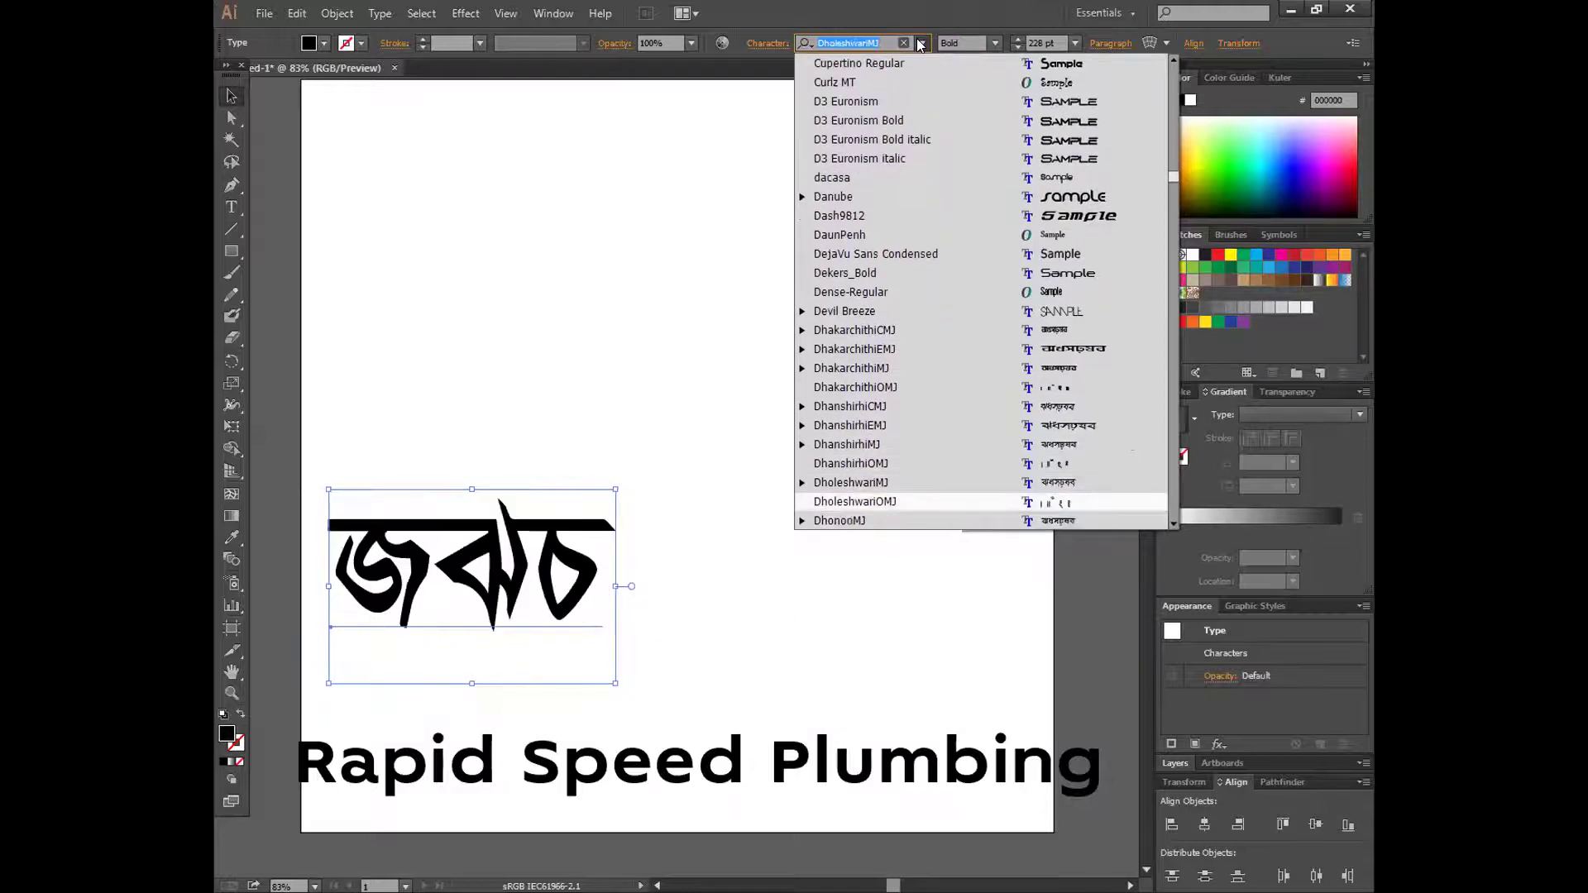
{"action": "key", "text": "Down"}
{"action": "key", "text": "Down"}
{"action": "key", "text": "Down"}
{"action": "key", "text": "Down"}
{"action": "key", "text": "Down"}
{"action": "key", "text": "Down"}
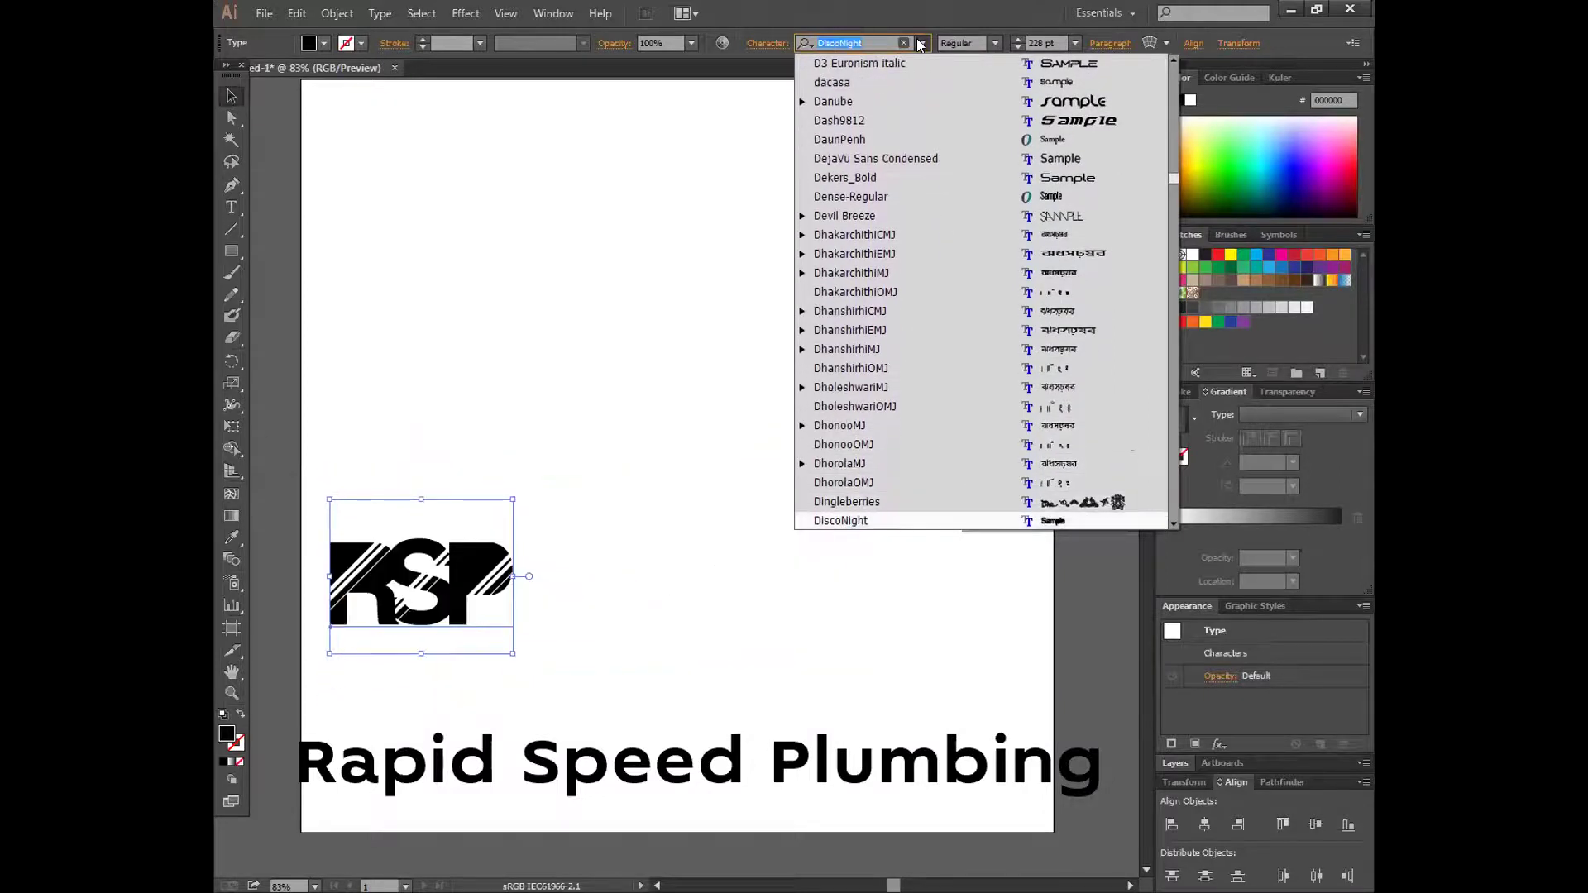
{"action": "key", "text": "Down"}
{"action": "key", "text": "Down"}
{"action": "key", "text": "Down"}
{"action": "key", "text": "Down"}
{"action": "key", "text": "Down"}
{"action": "key", "text": "Down"}
{"action": "key", "text": "Down"}
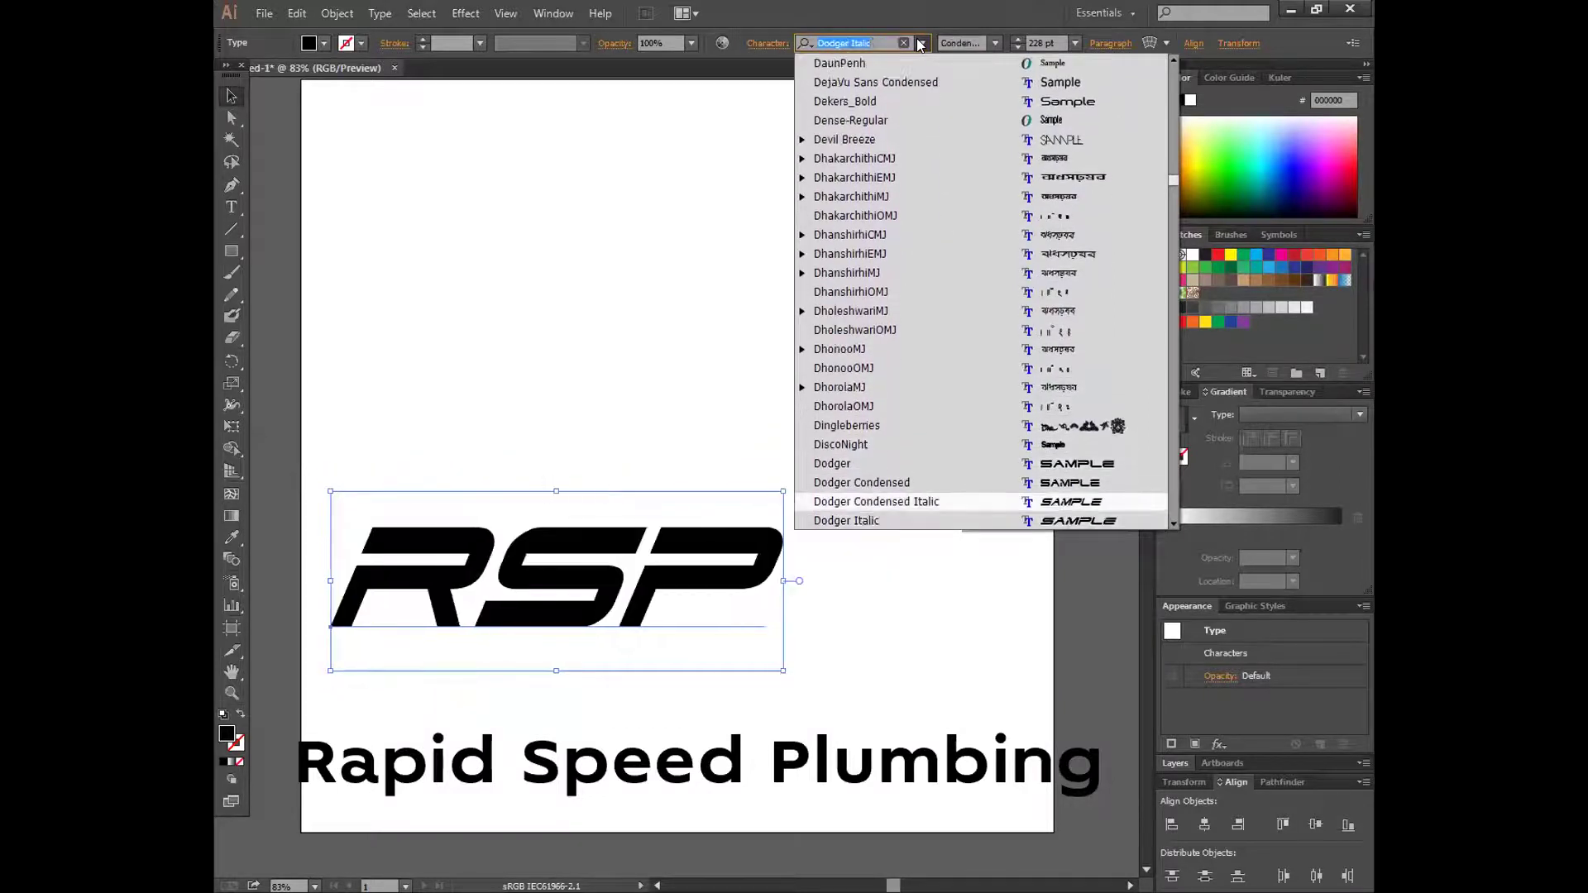
{"action": "key", "text": "Down"}
{"action": "key", "text": "Down"}
{"action": "key", "text": "Down"}
{"action": "key", "text": "Down"}
{"action": "key", "text": "Down"}
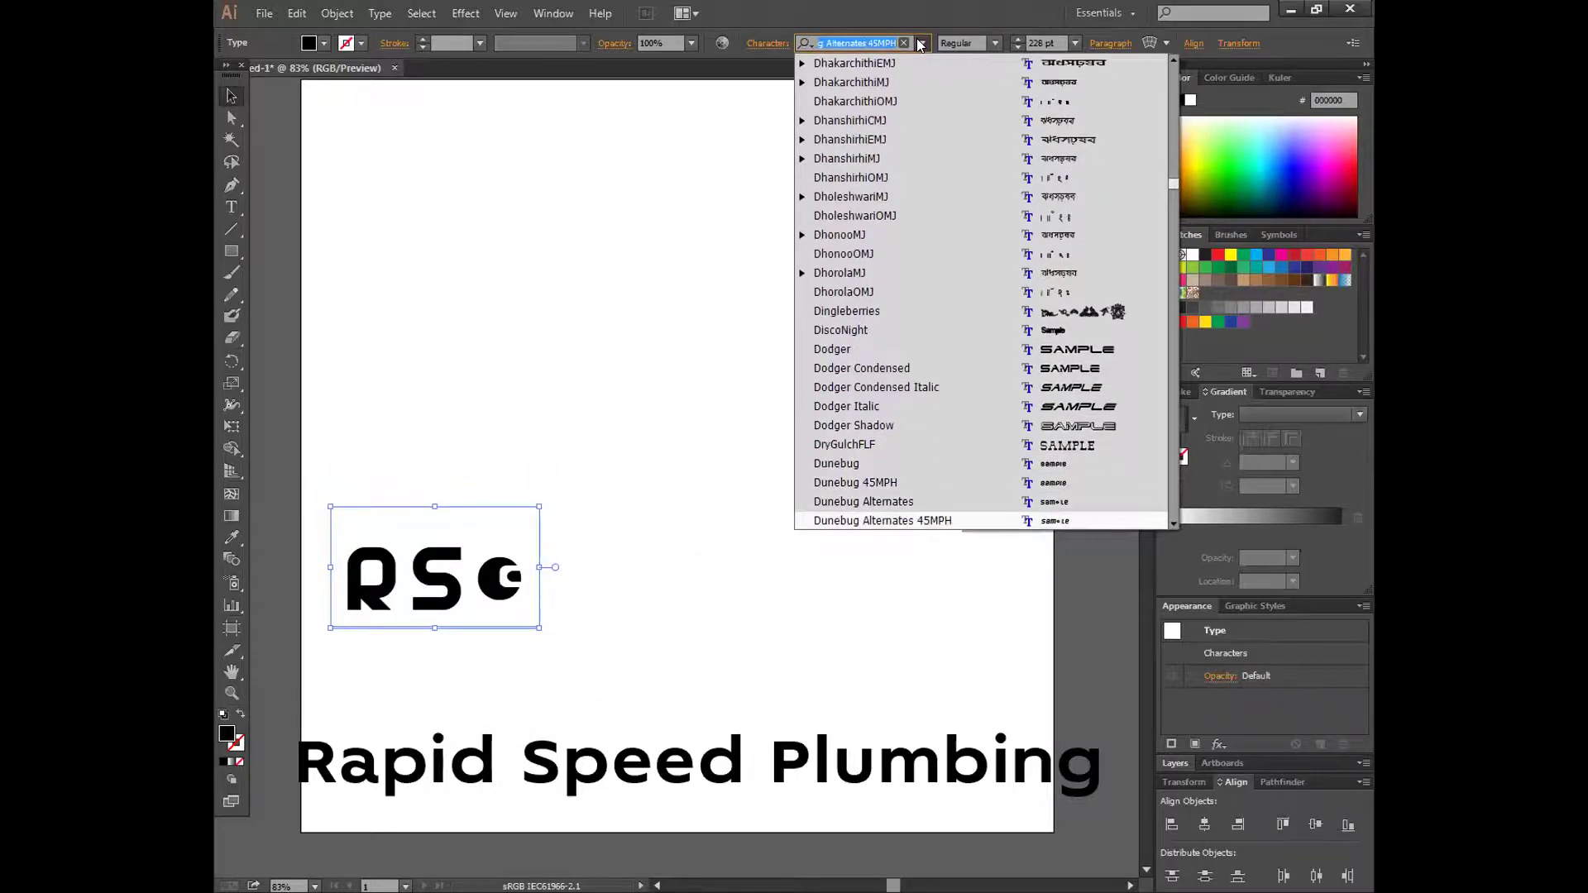
{"action": "key", "text": "Up"}
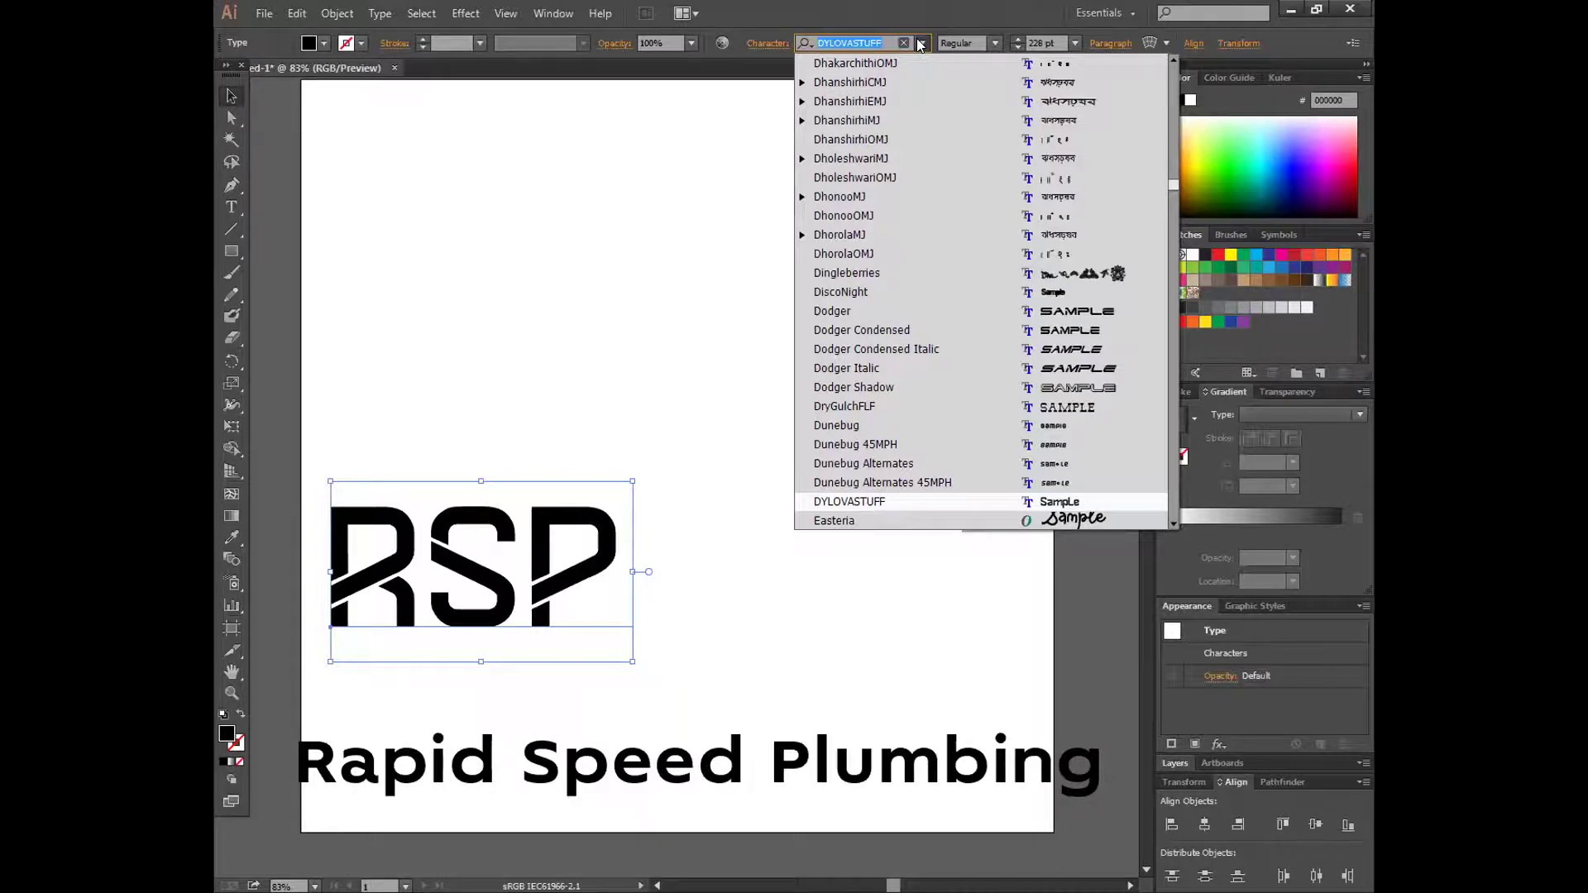
{"action": "key", "text": "Down"}
{"action": "key", "text": "Down"}
{"action": "key", "text": "Down"}
{"action": "key", "text": "Down"}
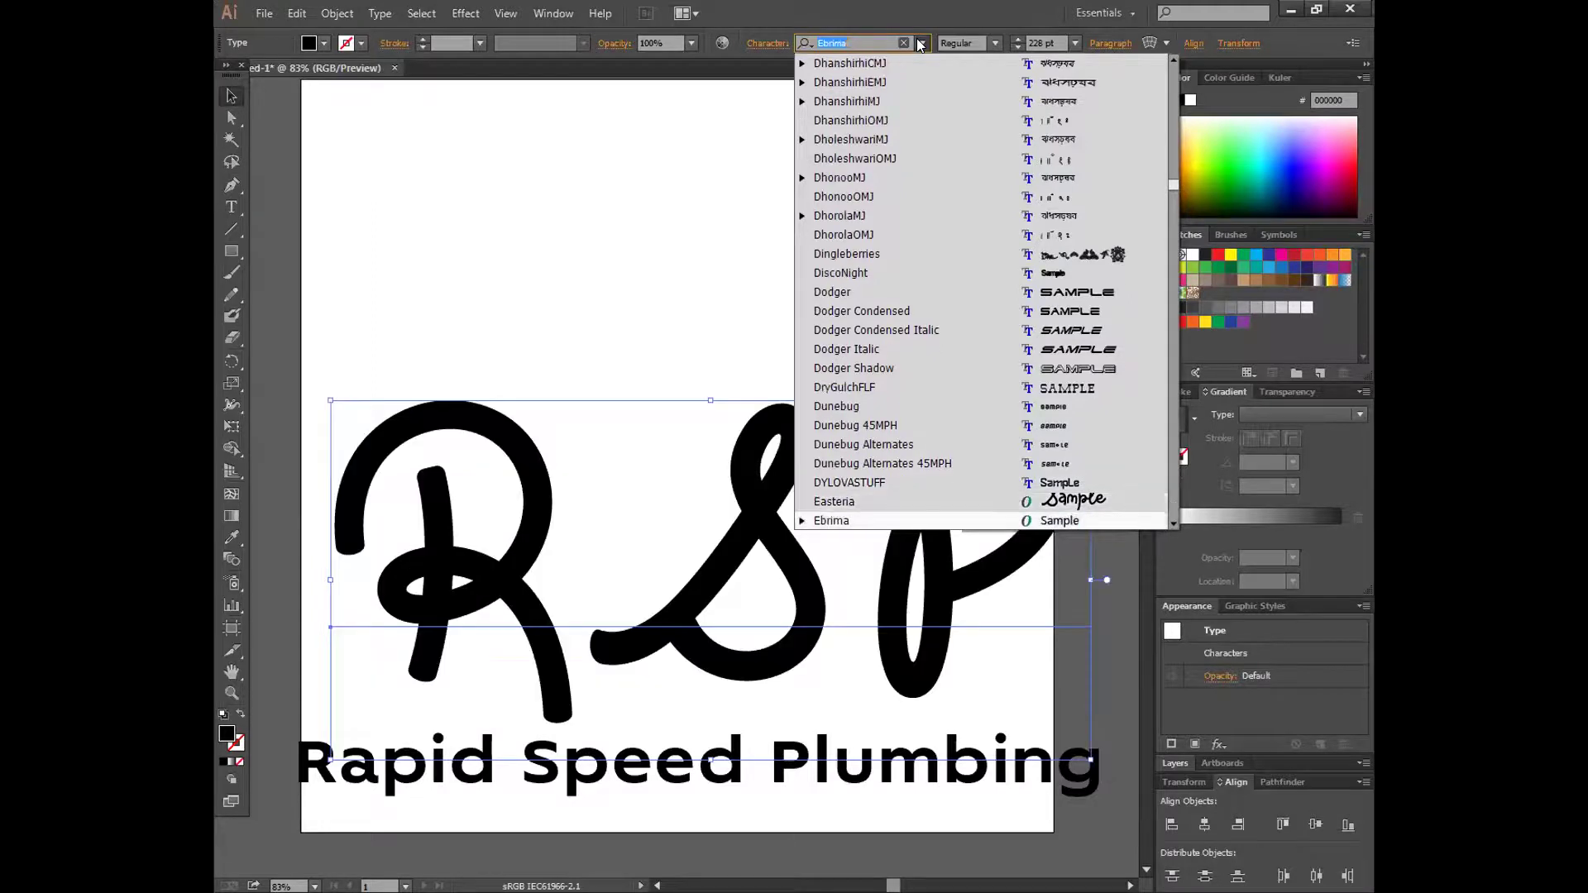
{"action": "key", "text": "Down"}
{"action": "key", "text": "Down"}
{"action": "key", "text": "Down"}
{"action": "key", "text": "Up"}
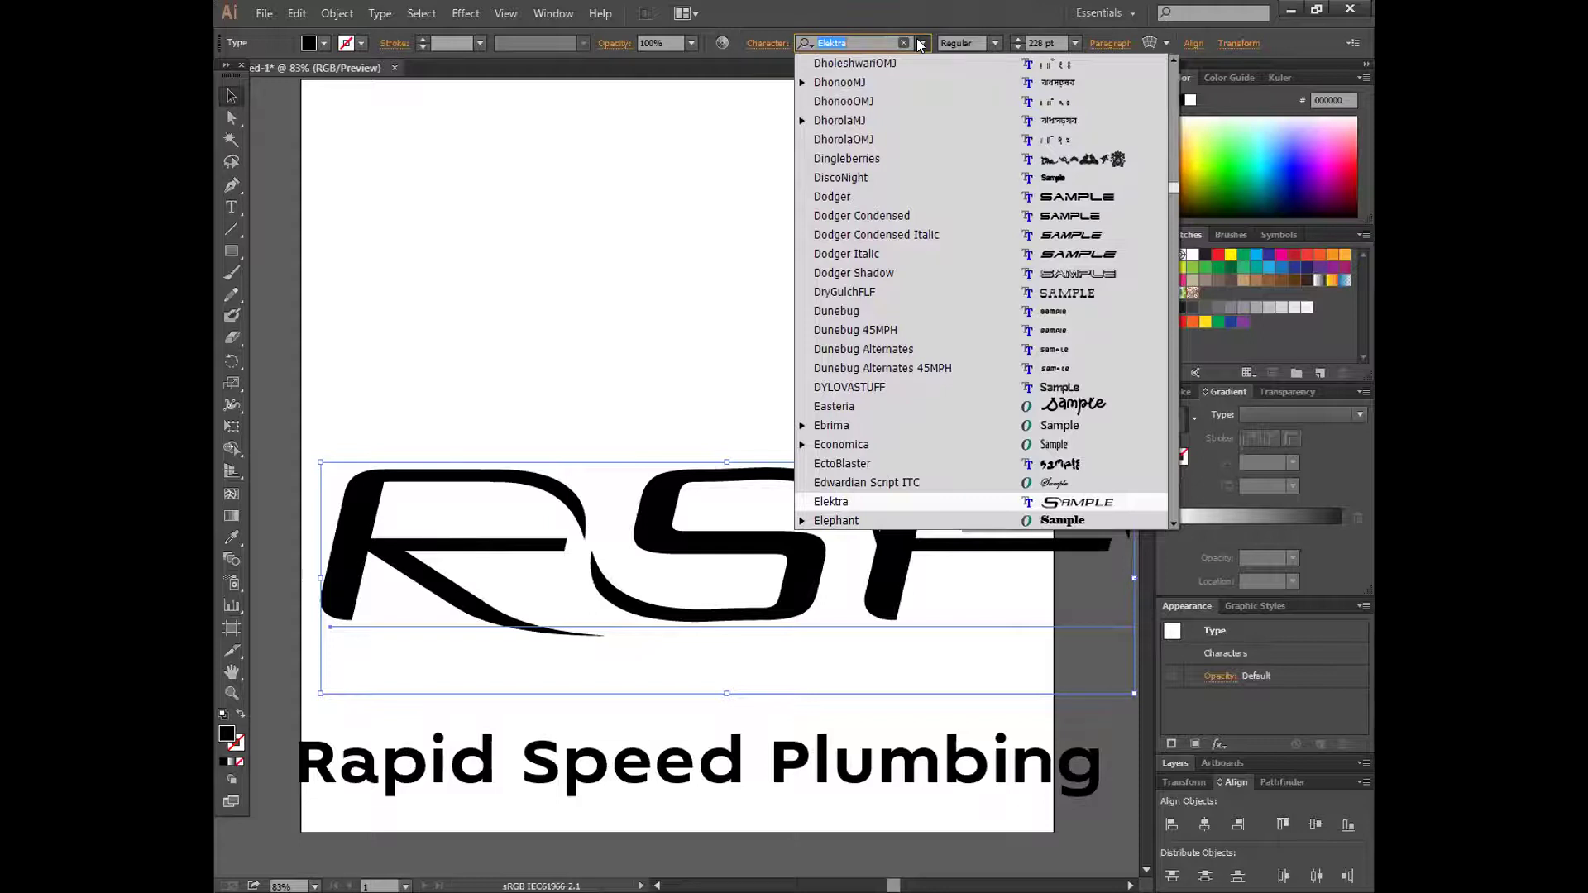
- Continue through the fonts after Elektra and apply Ethnocentric to the RSP text
{"action": "key", "text": "Down"}
{"action": "key", "text": "Down"}
{"action": "key", "text": "Down"}
{"action": "key", "text": "Down"}
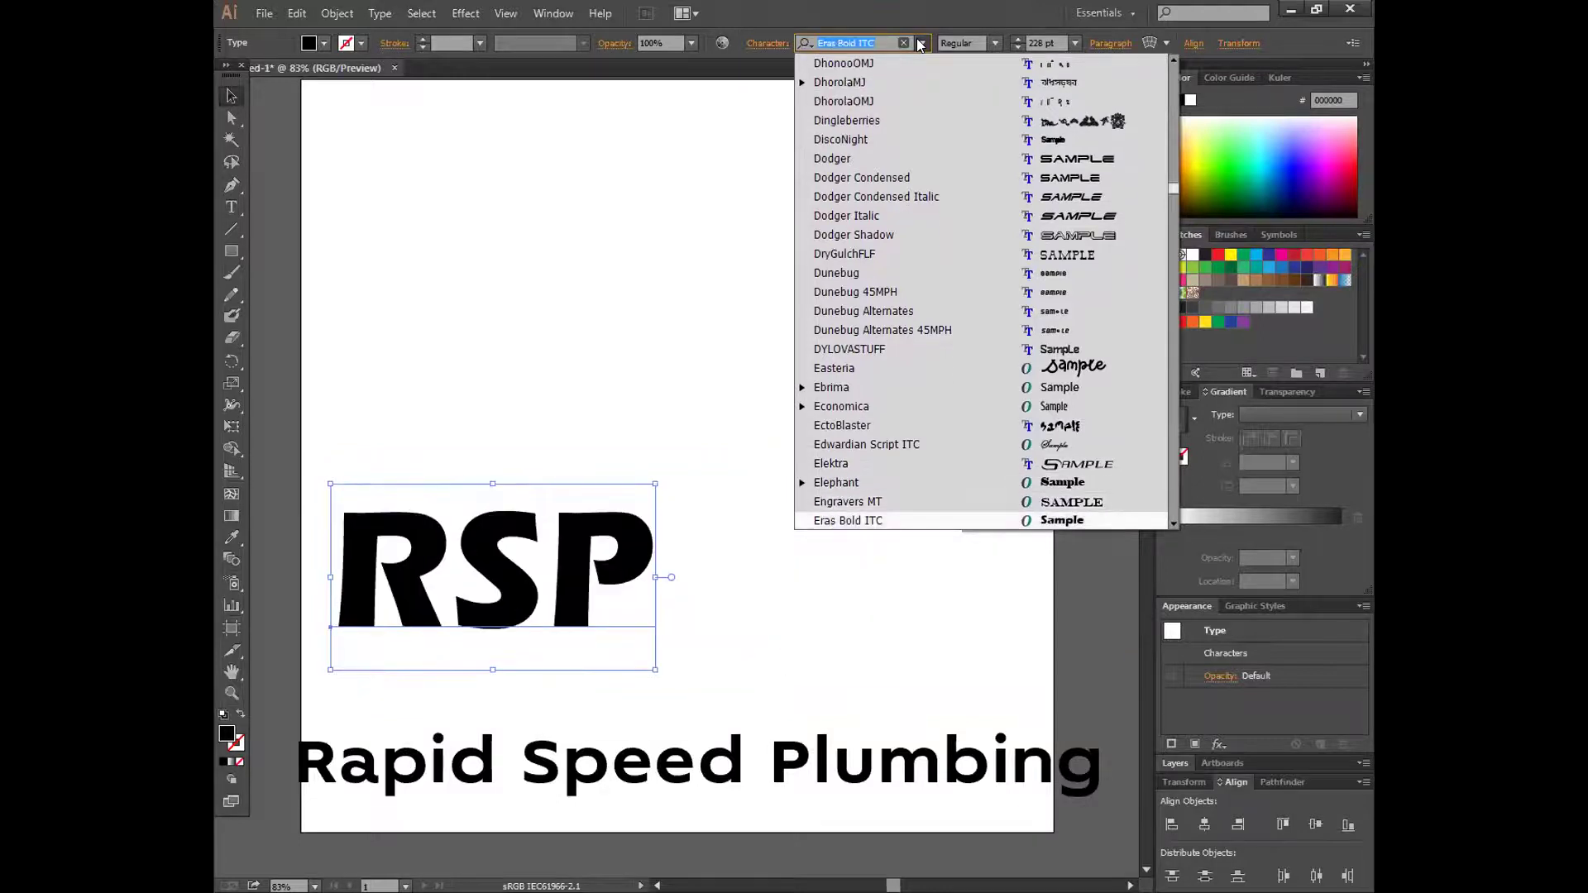
{"action": "key", "text": "Down"}
{"action": "key", "text": "Down"}
{"action": "key", "text": "Down"}
{"action": "key", "text": "Down"}
{"action": "key", "text": "Down"}
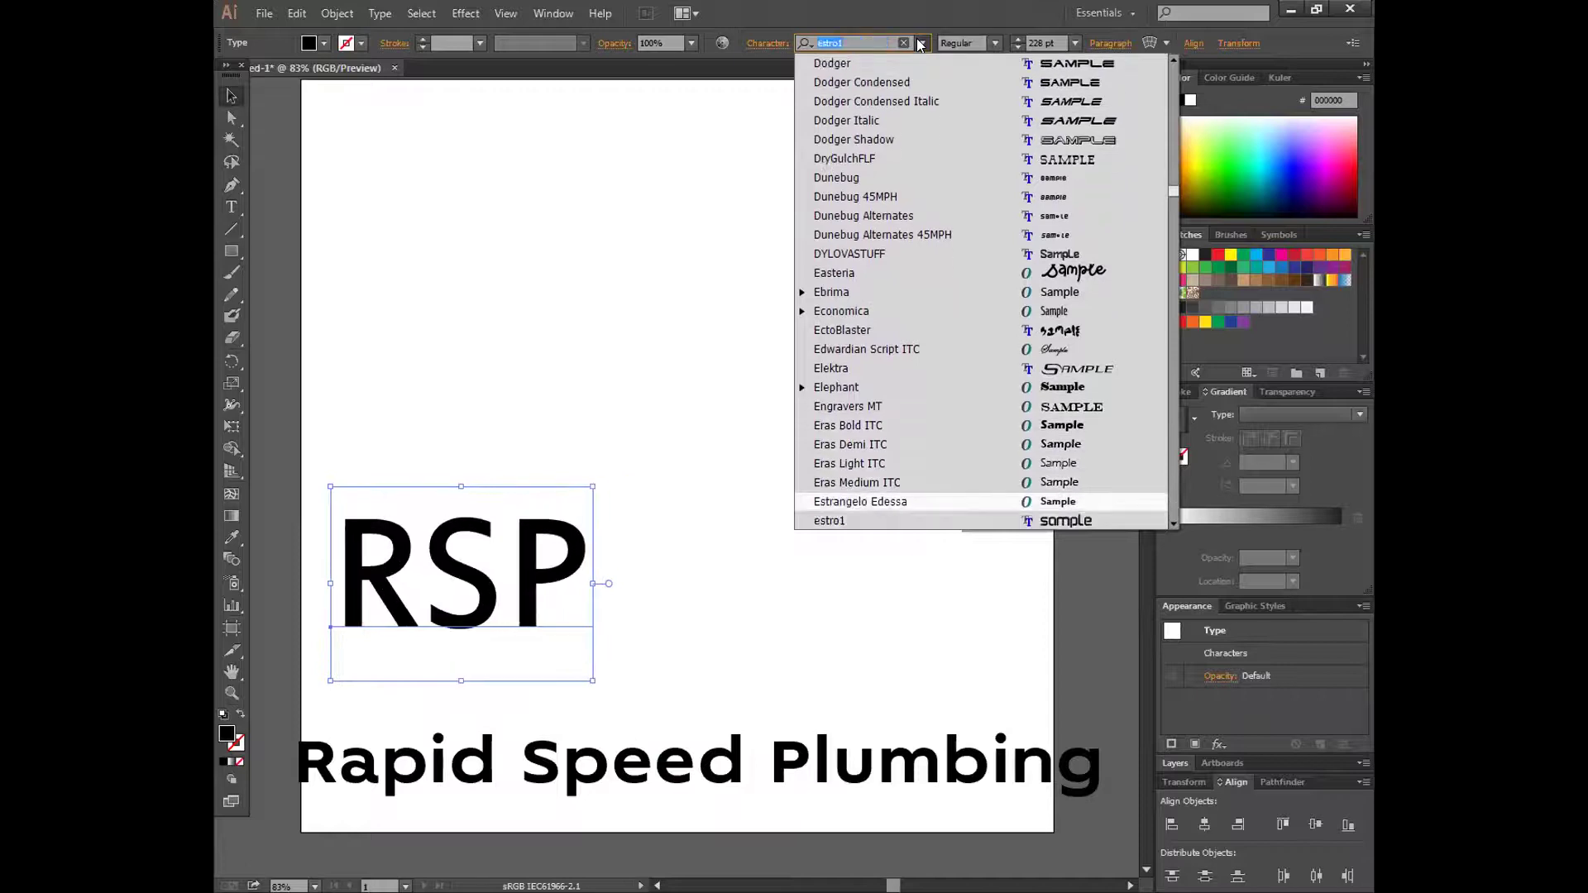
{"action": "key", "text": "Down"}
{"action": "key", "text": "Up"}
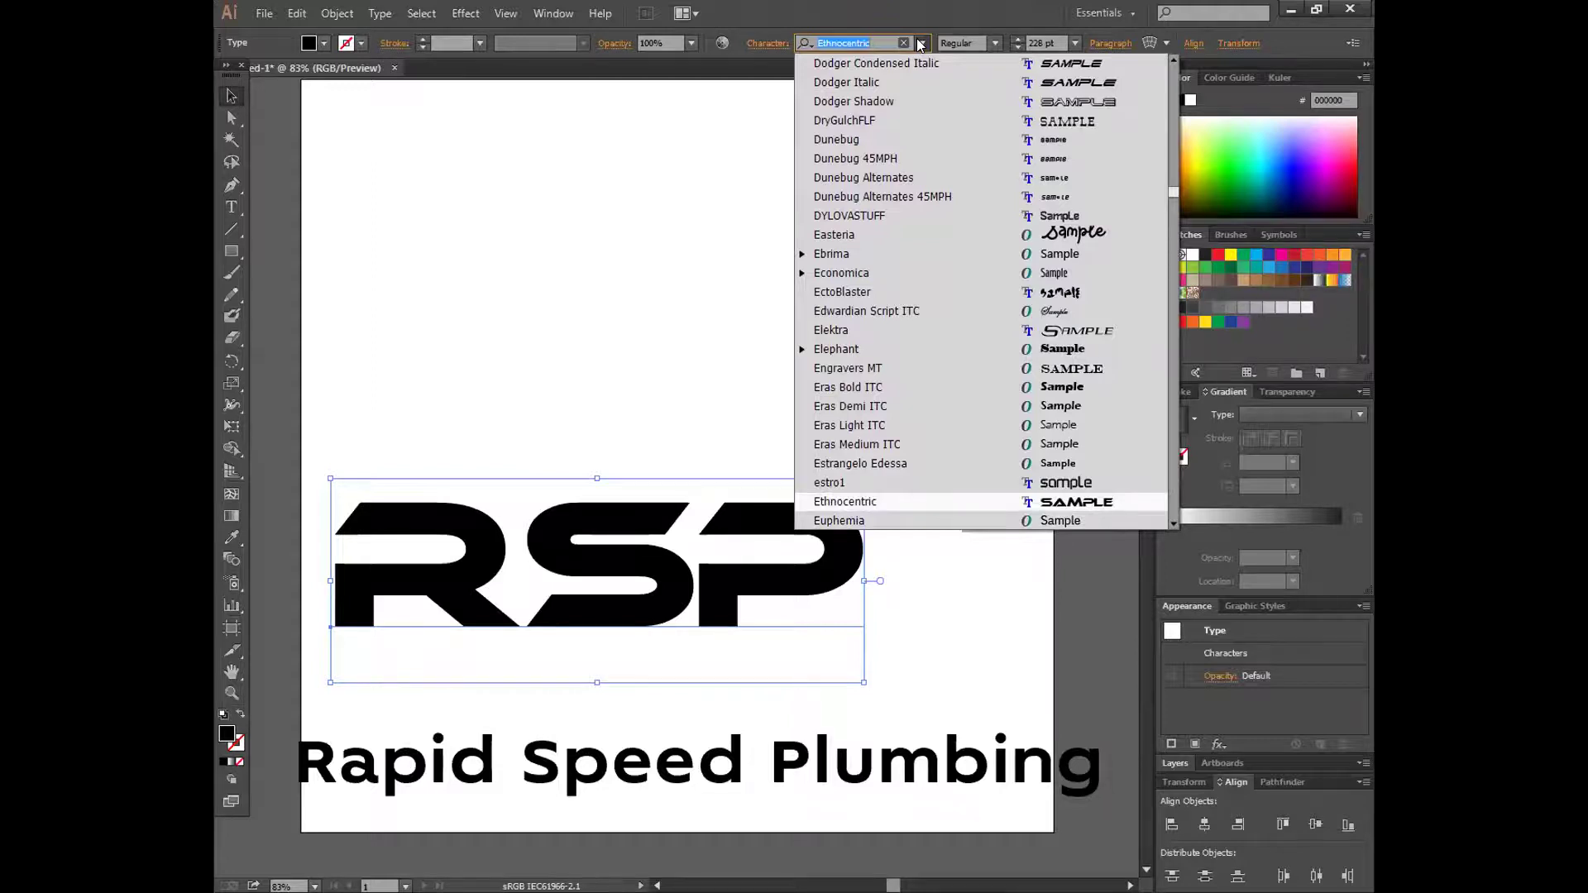
{"action": "left_click", "coordinate": [921, 44]}
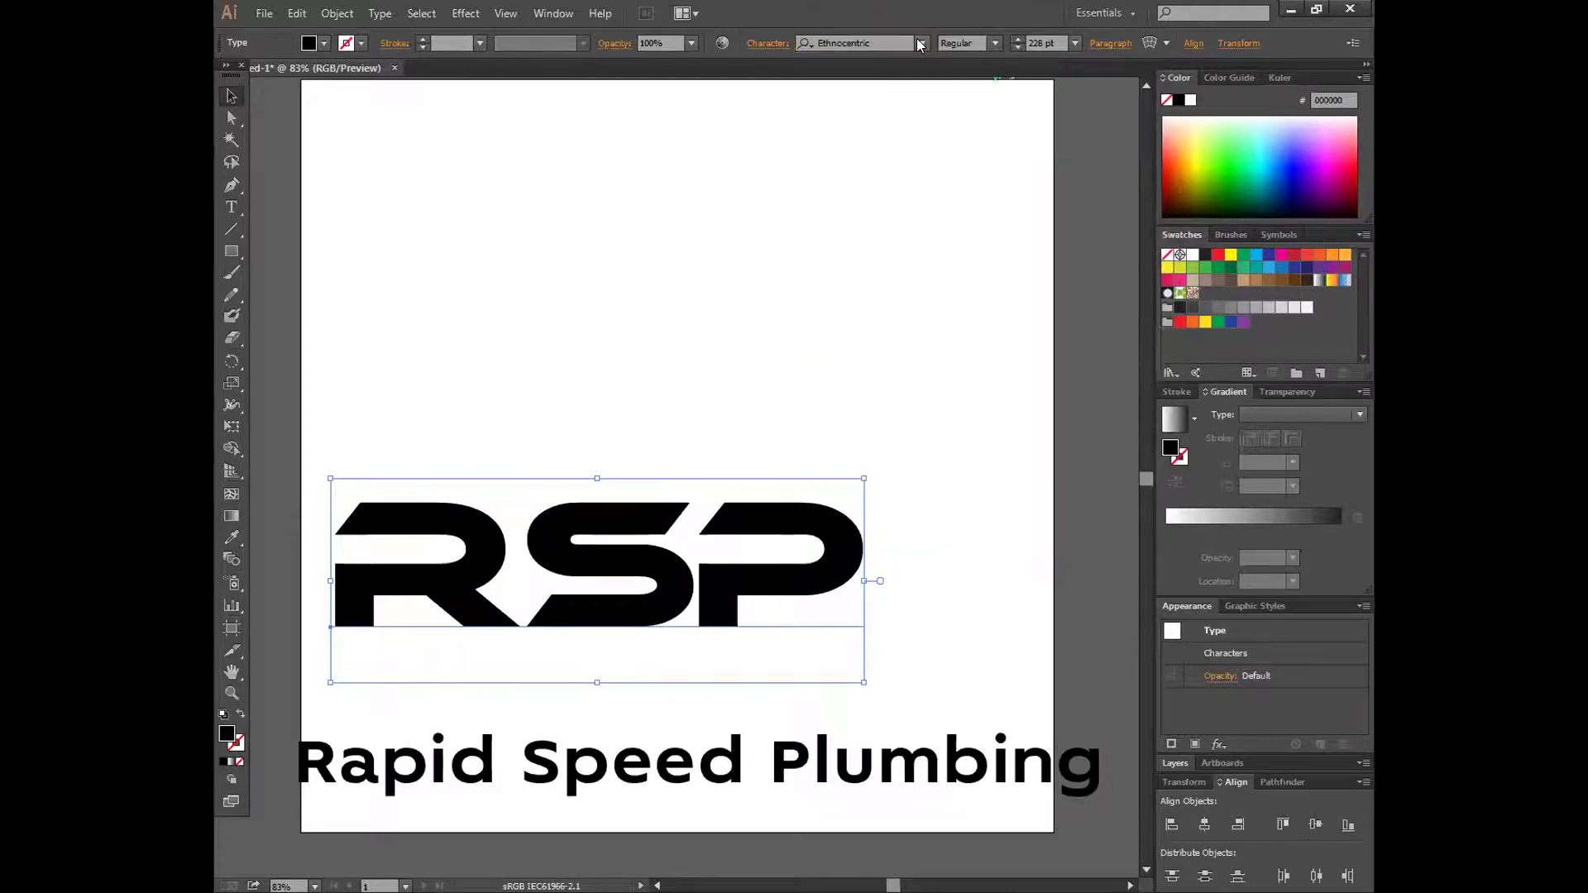
- Move the RSP text up to the upper middle of the artboard, well above the company name
{"action": "left_click_drag", "start_coordinate": [627, 587], "coordinate": [704, 407]}
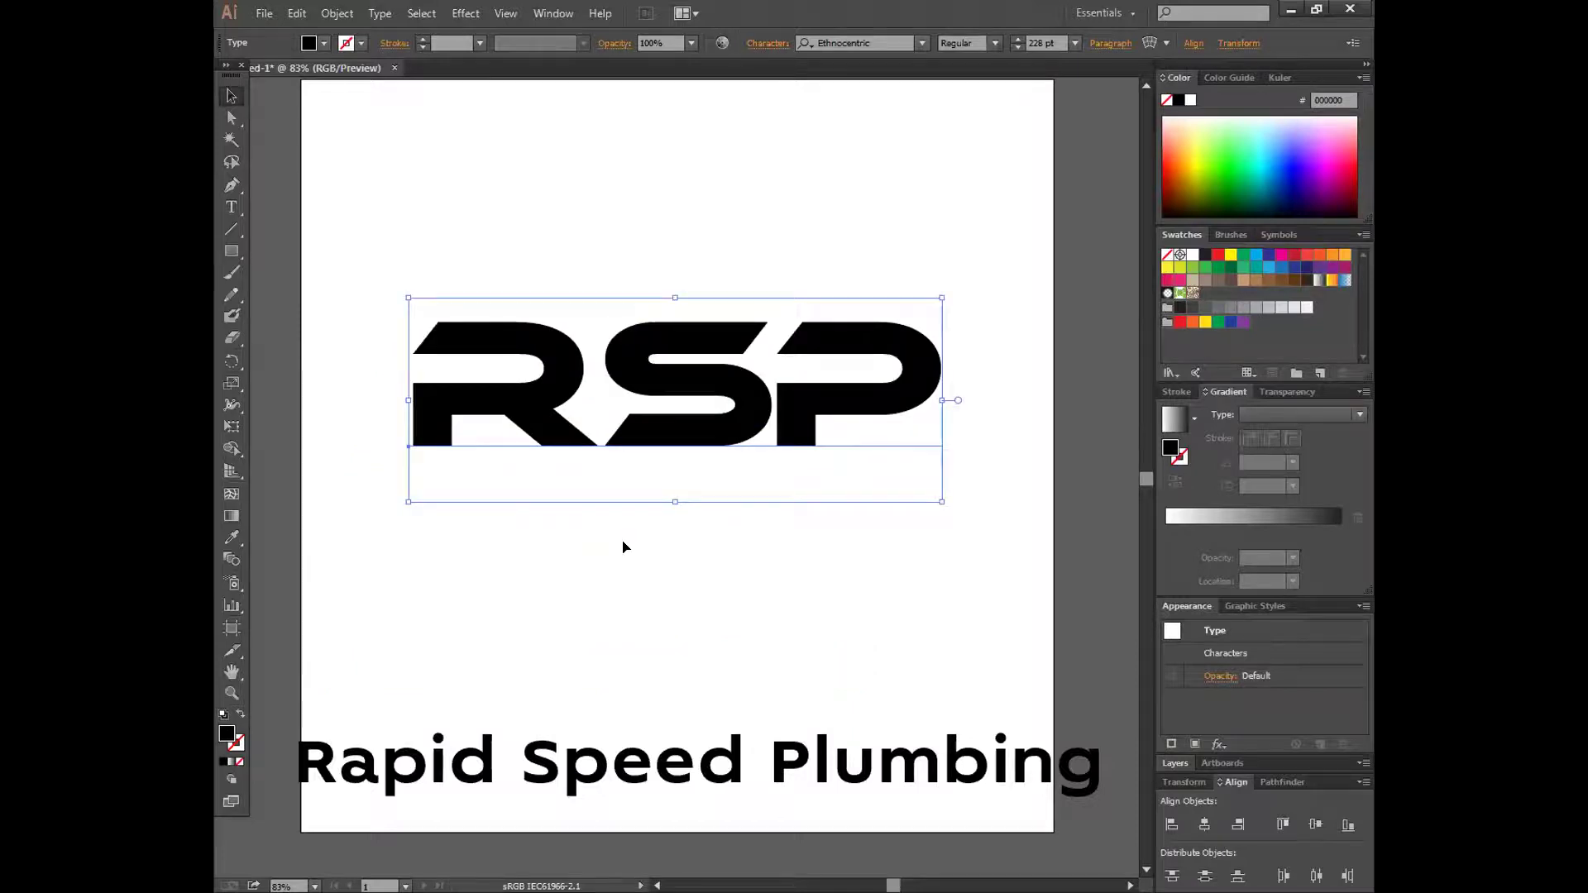
{"action": "left_click", "coordinate": [625, 547]}
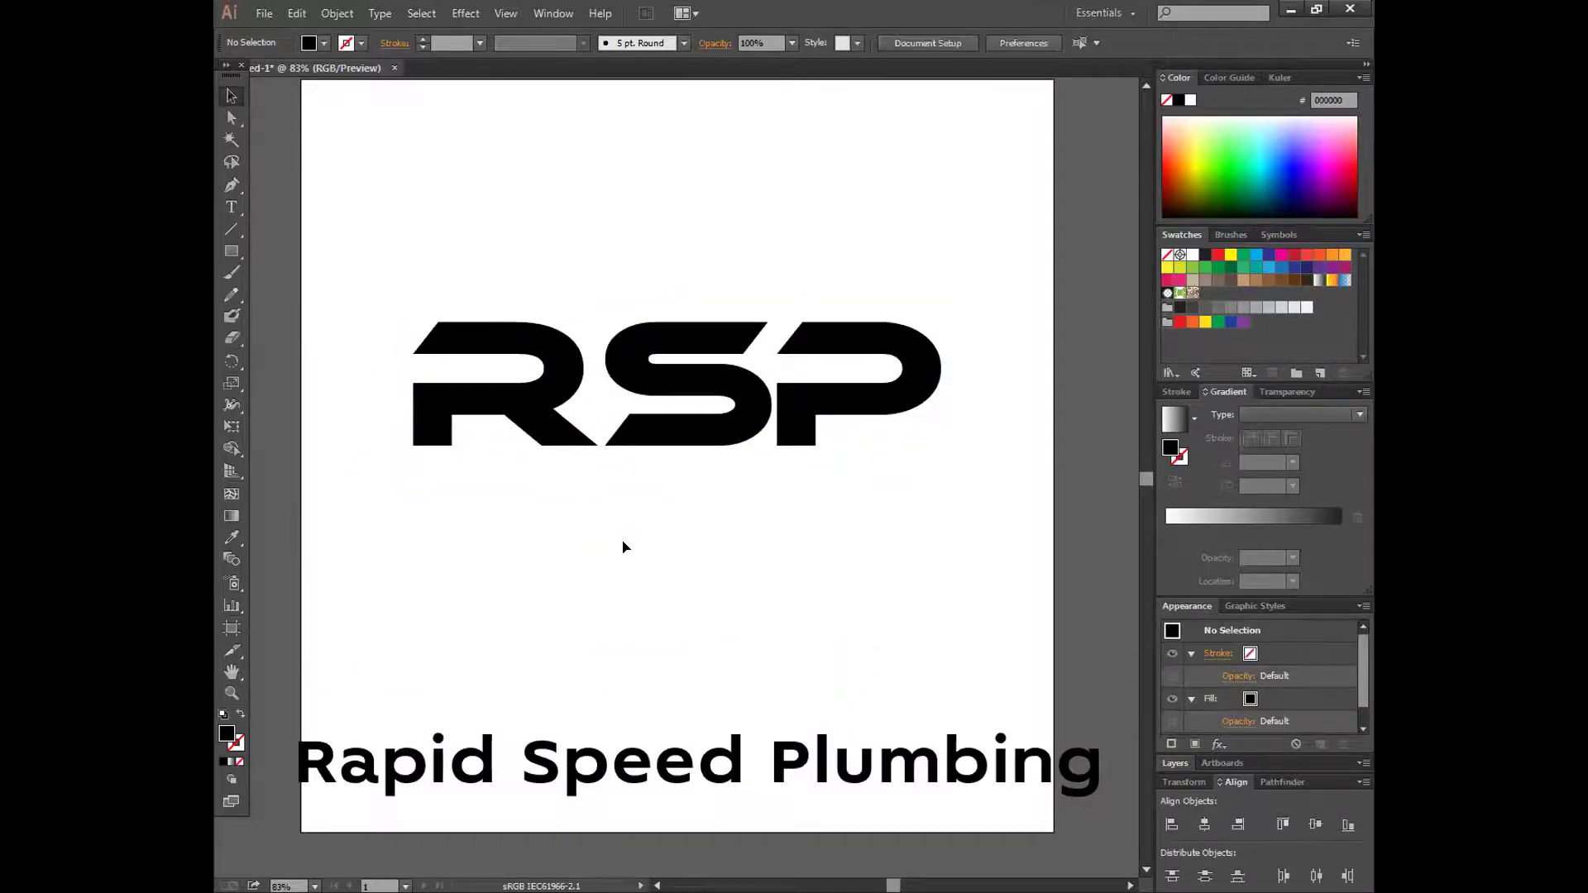
{"action": "left_click_drag", "start_coordinate": [720, 433], "coordinate": [713, 414]}
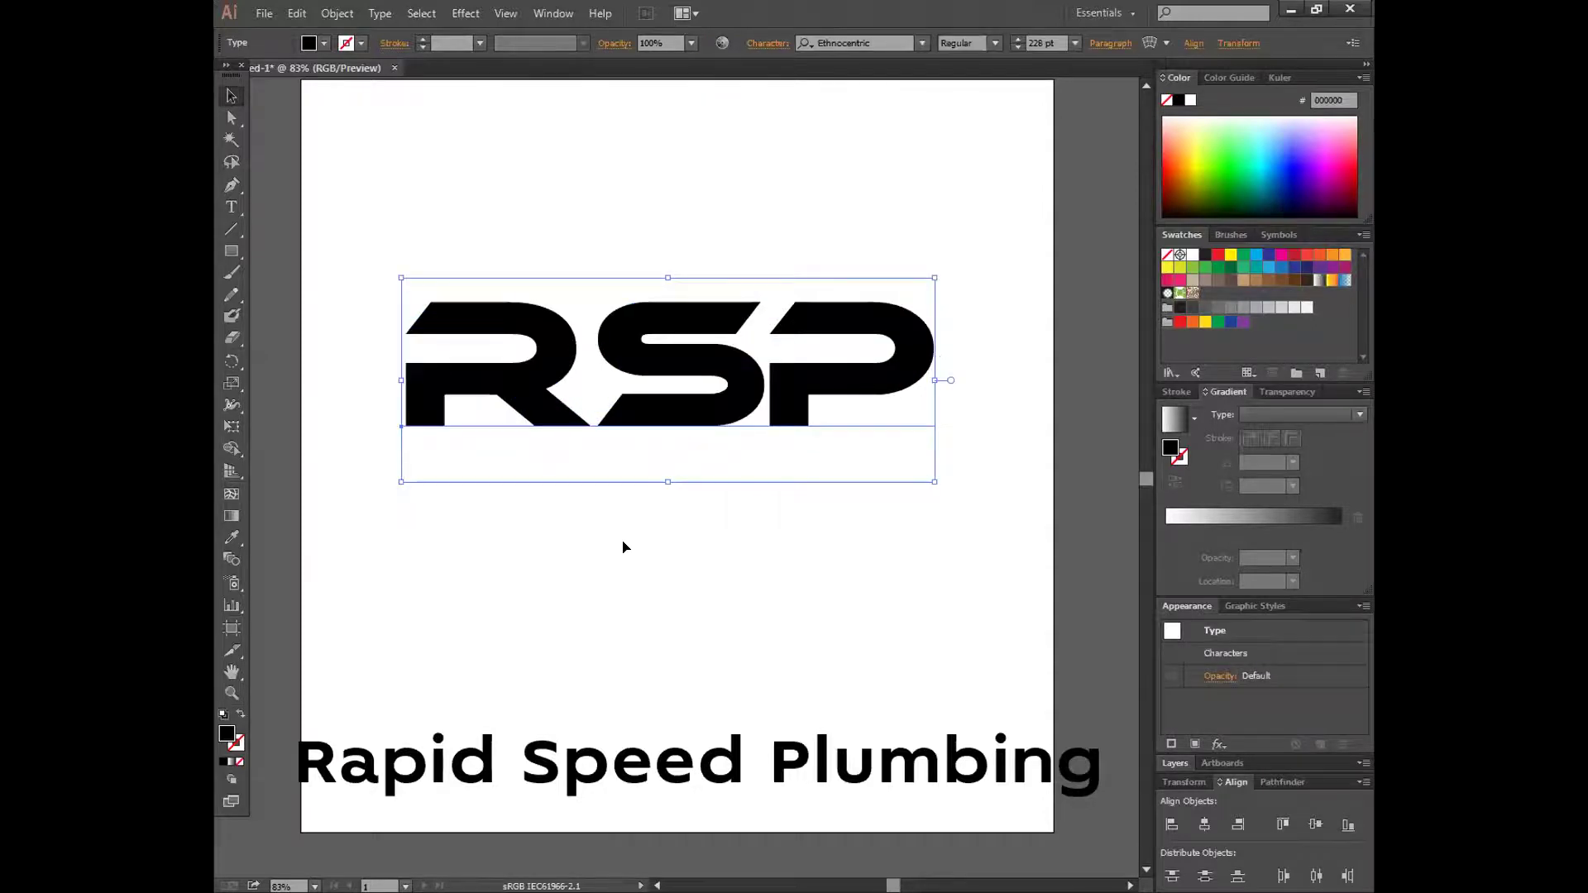
- Convert the RSP text to outlines and ungroup it into separate letters
{"action": "right_click", "coordinate": [681, 416]}
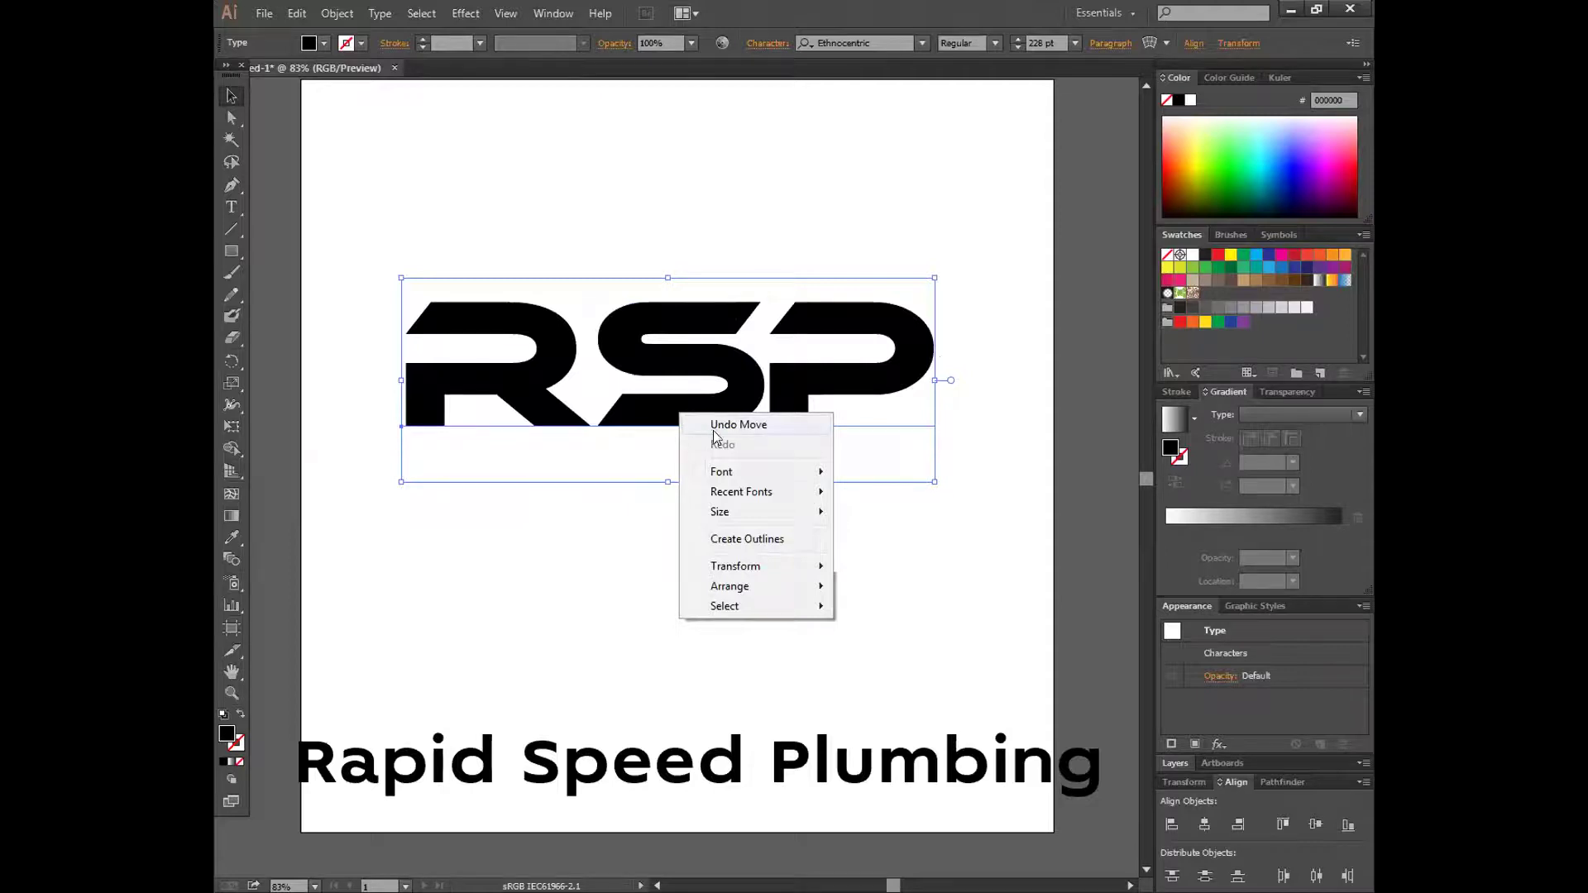
{"action": "left_click", "coordinate": [738, 540]}
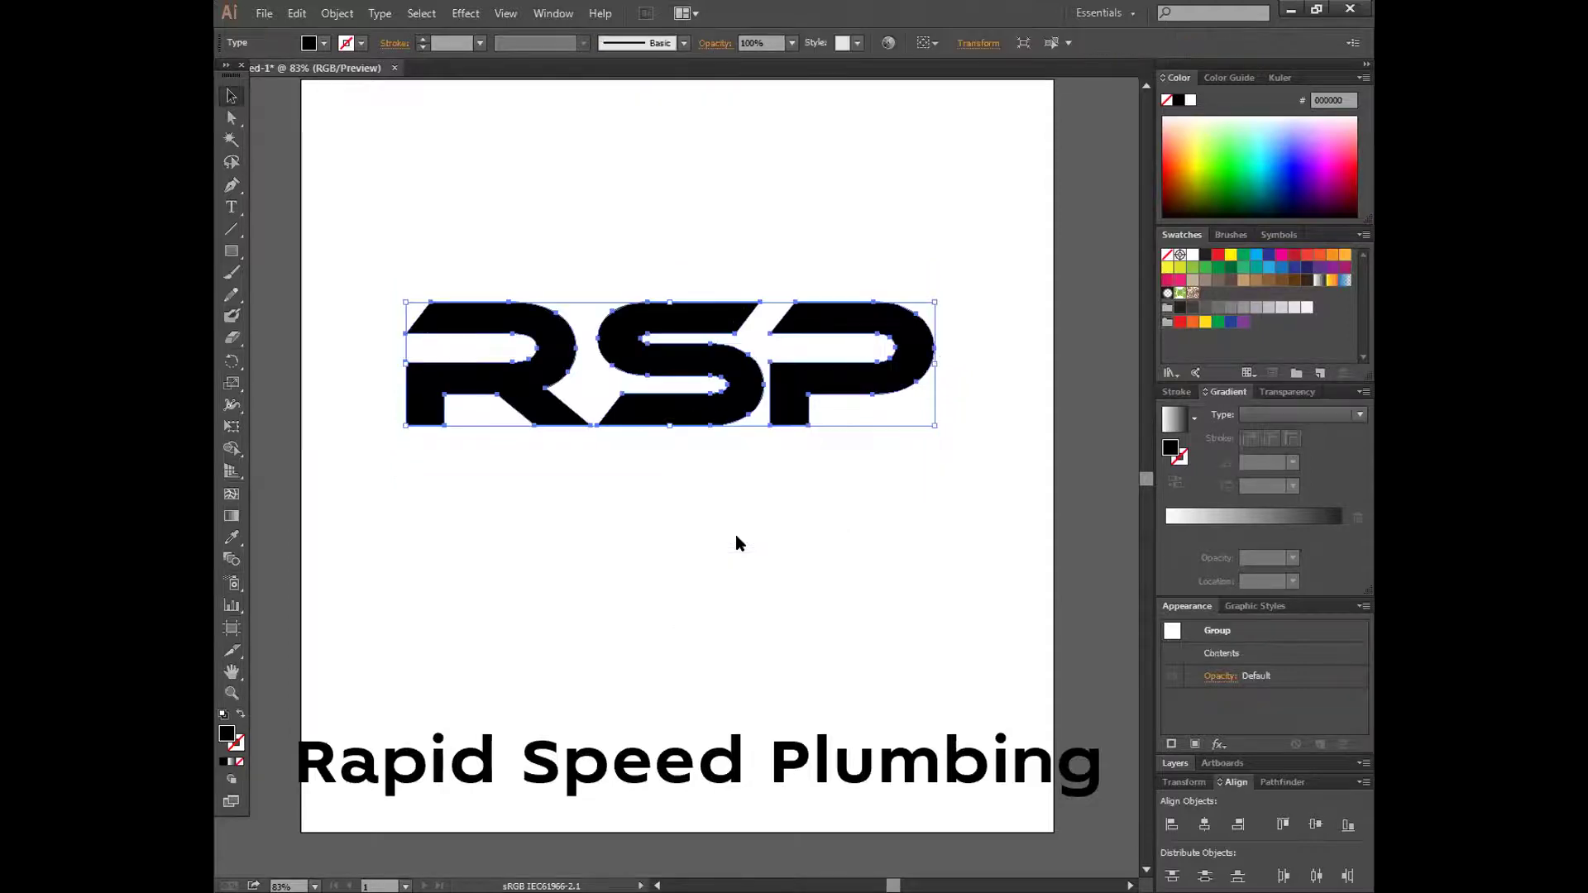
{"action": "right_click", "coordinate": [717, 412]}
{"action": "left_click", "coordinate": [769, 516]}
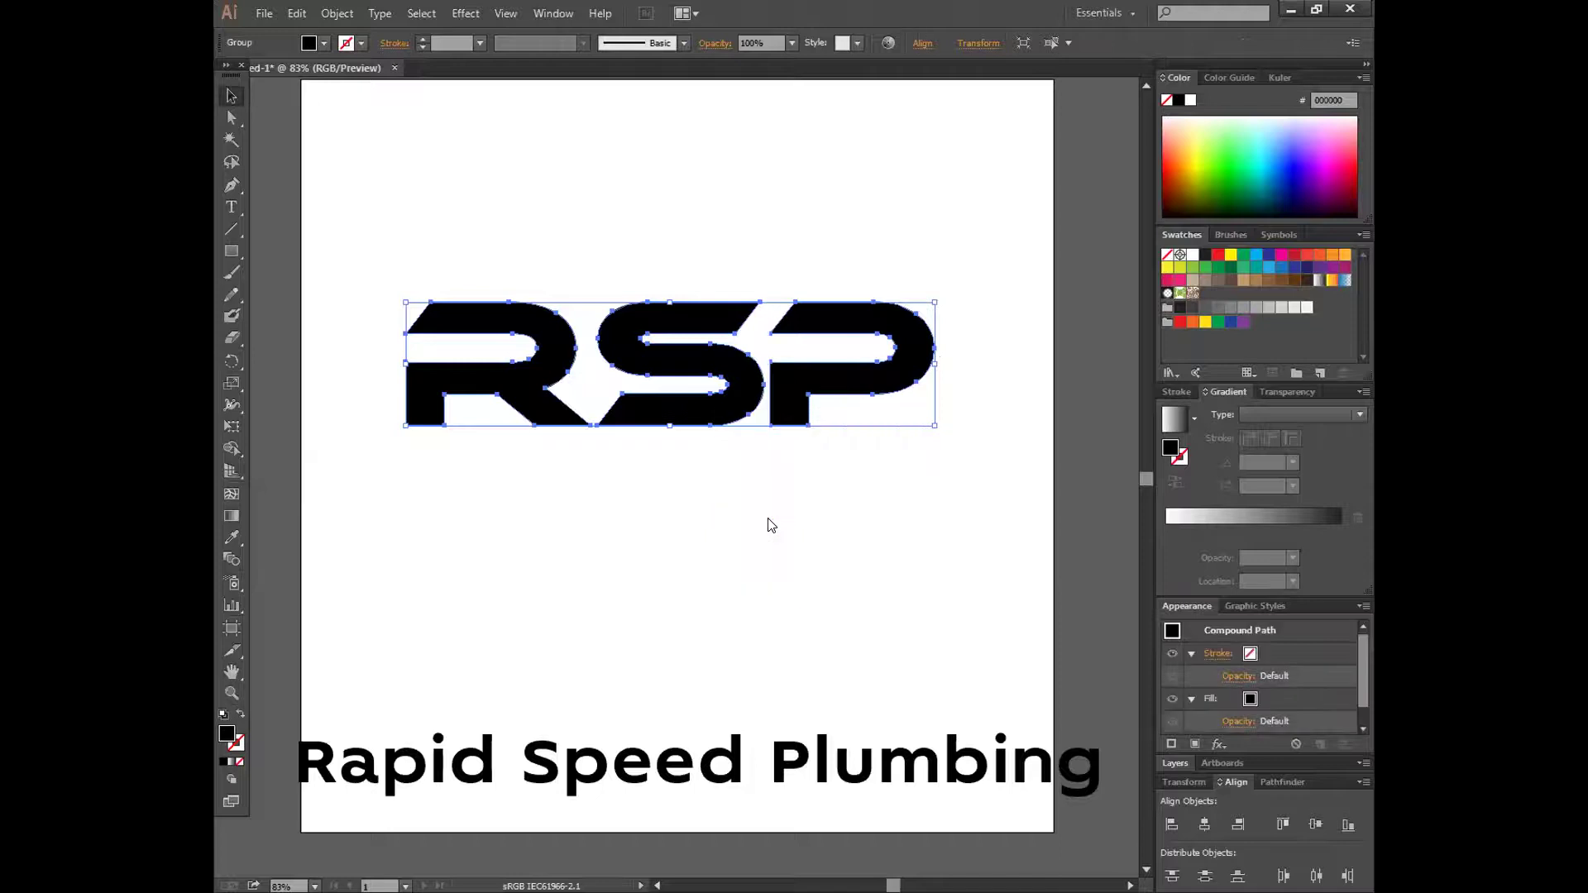
{"action": "left_click", "coordinate": [383, 692]}
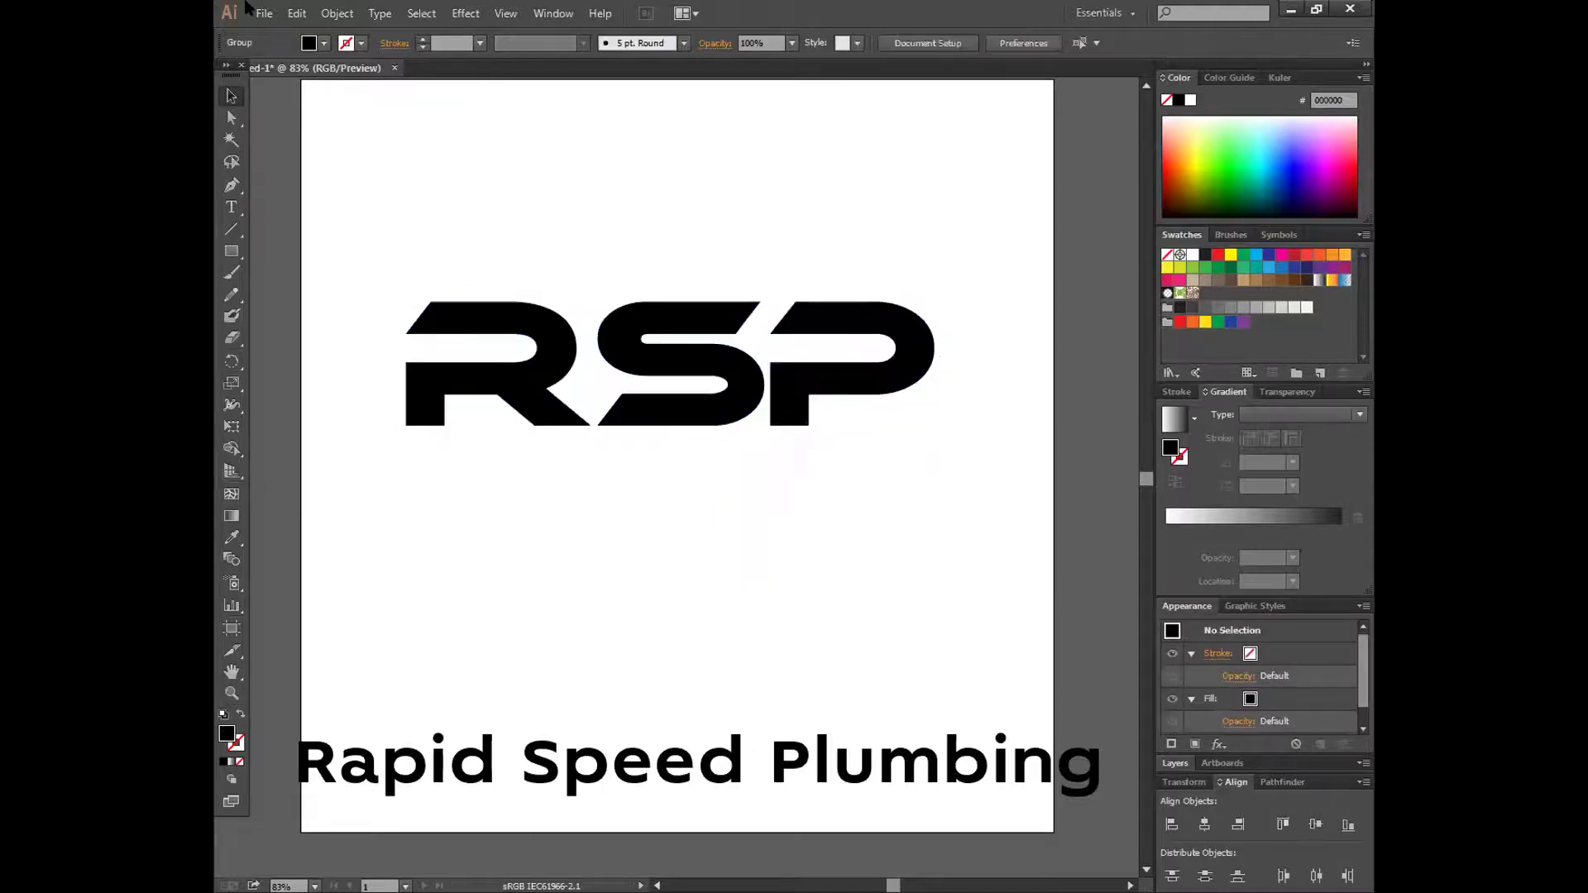
- Extend the R's diagonal leg below the baseline by nudging its two bottom anchor points straight down
{"action": "scroll", "coordinate": [245, 6], "scroll_direction": "up", "scroll_amount": 3}
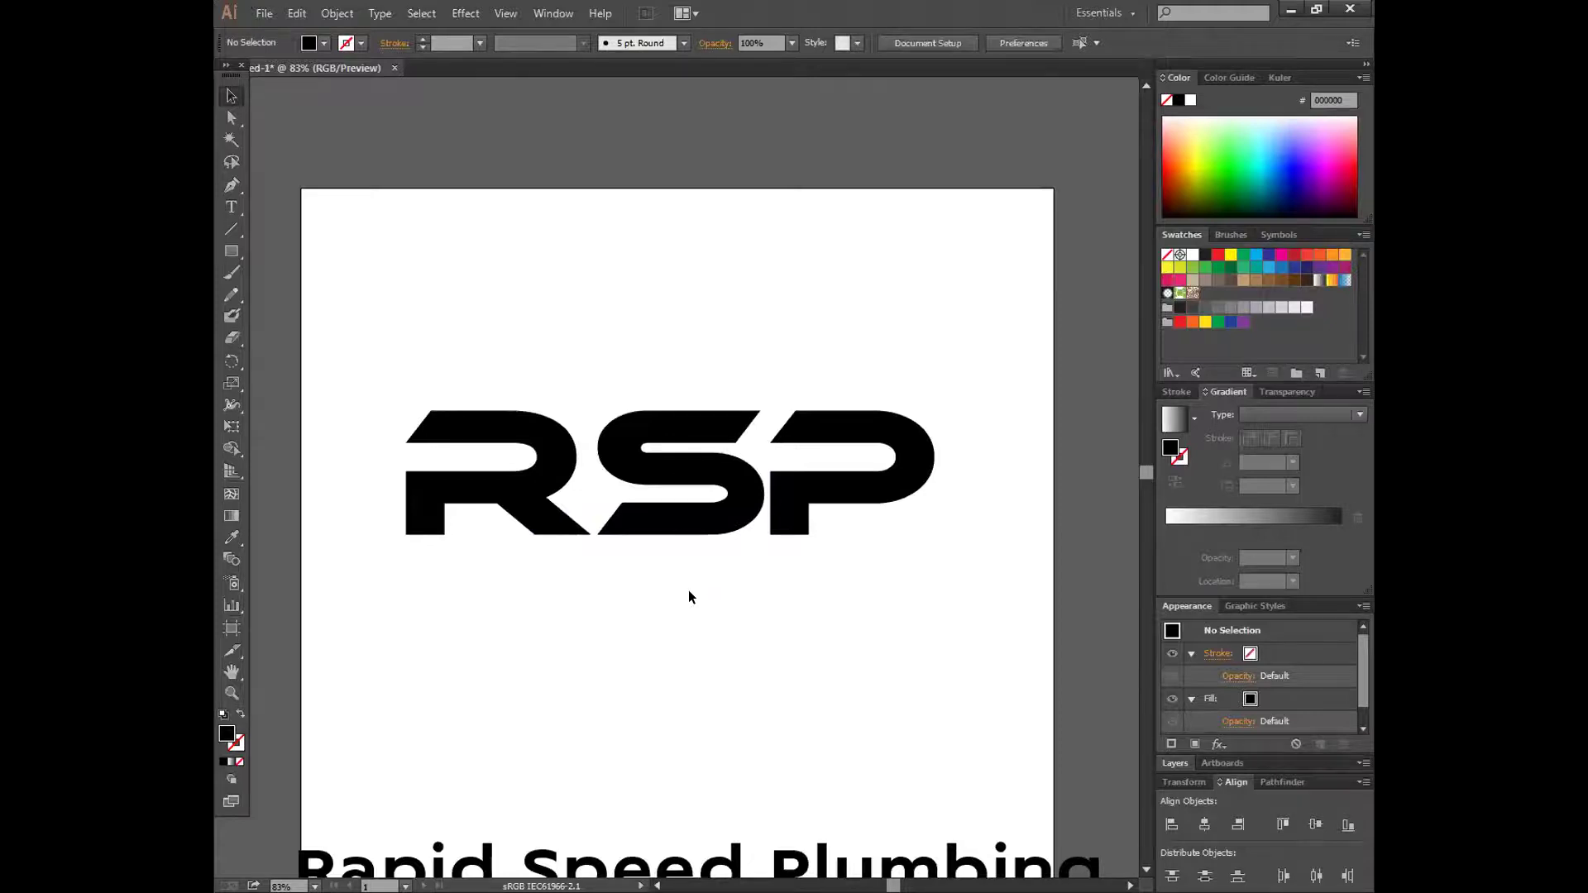
{"action": "left_click", "coordinate": [235, 121]}
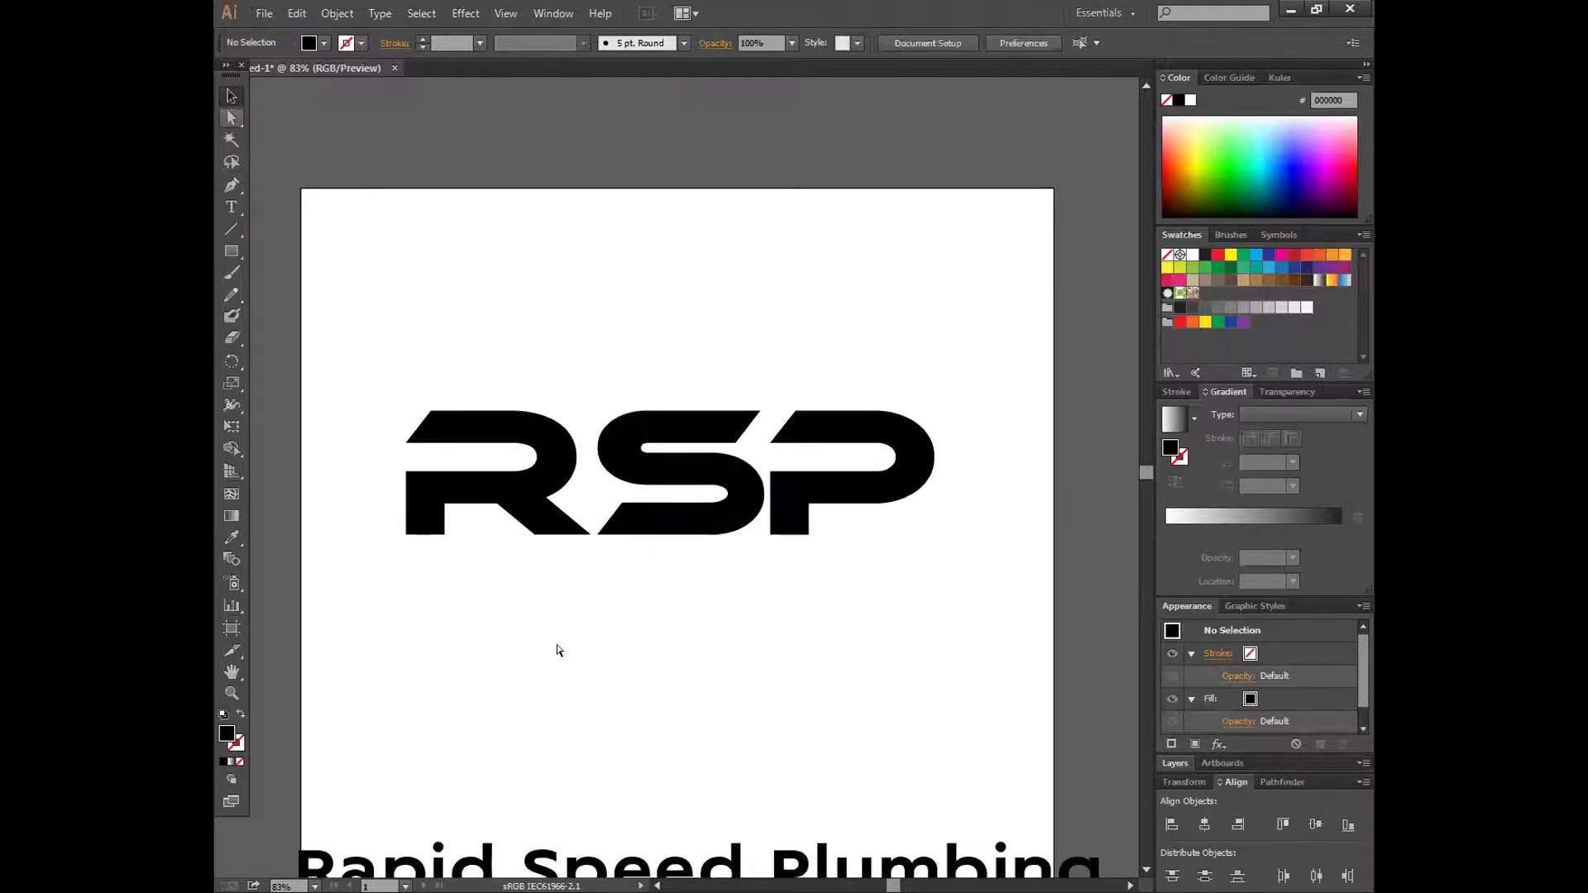
{"action": "left_click", "coordinate": [534, 535]}
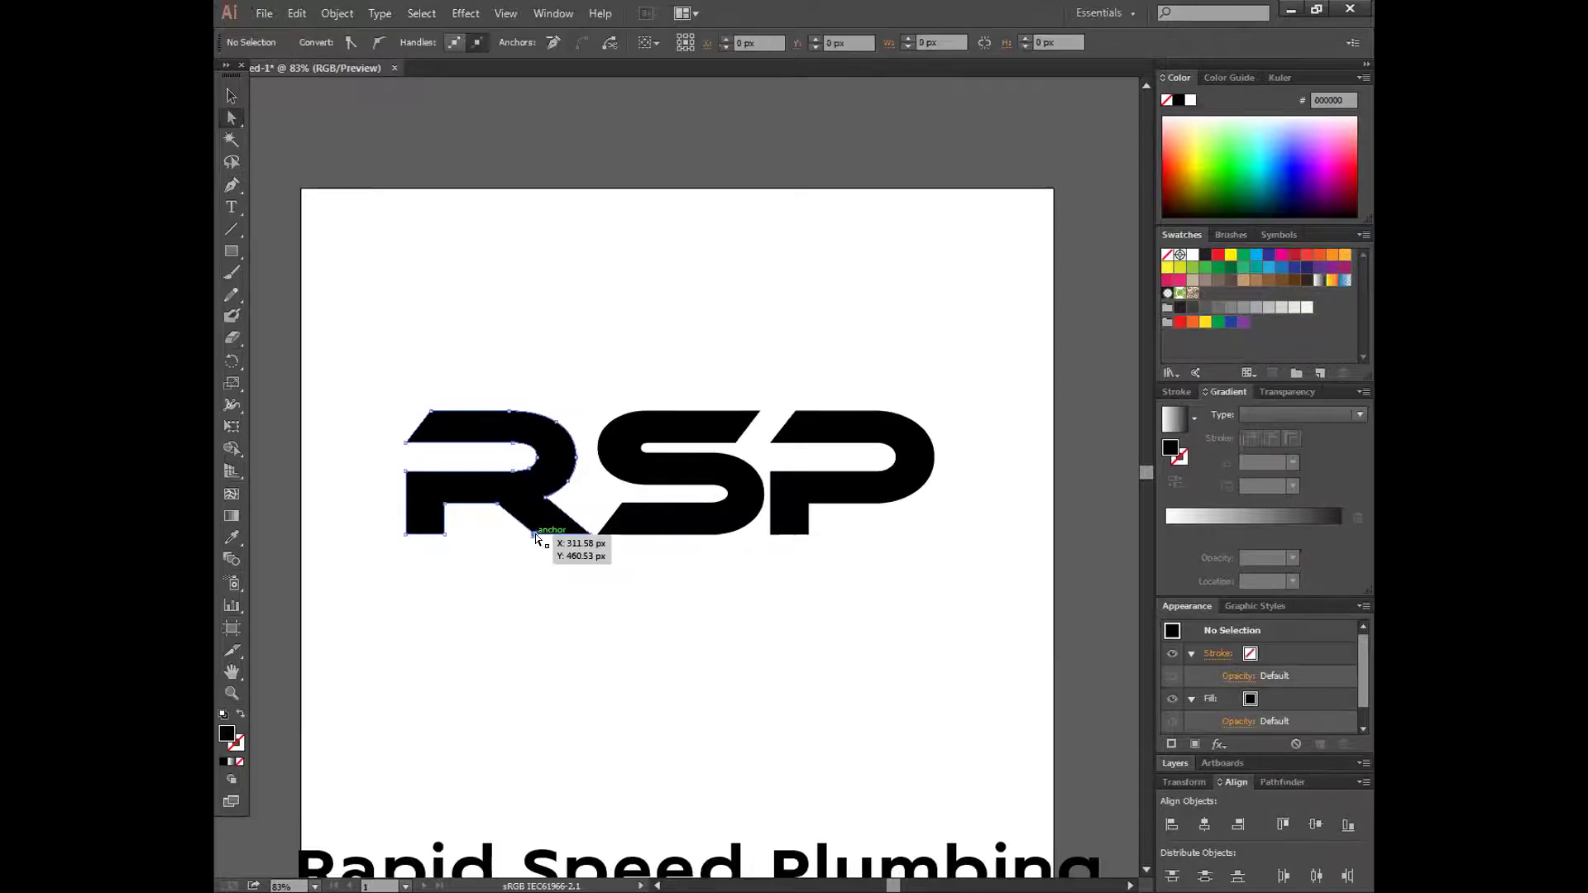
{"action": "left_click", "coordinate": [588, 534], "text": "shift"}
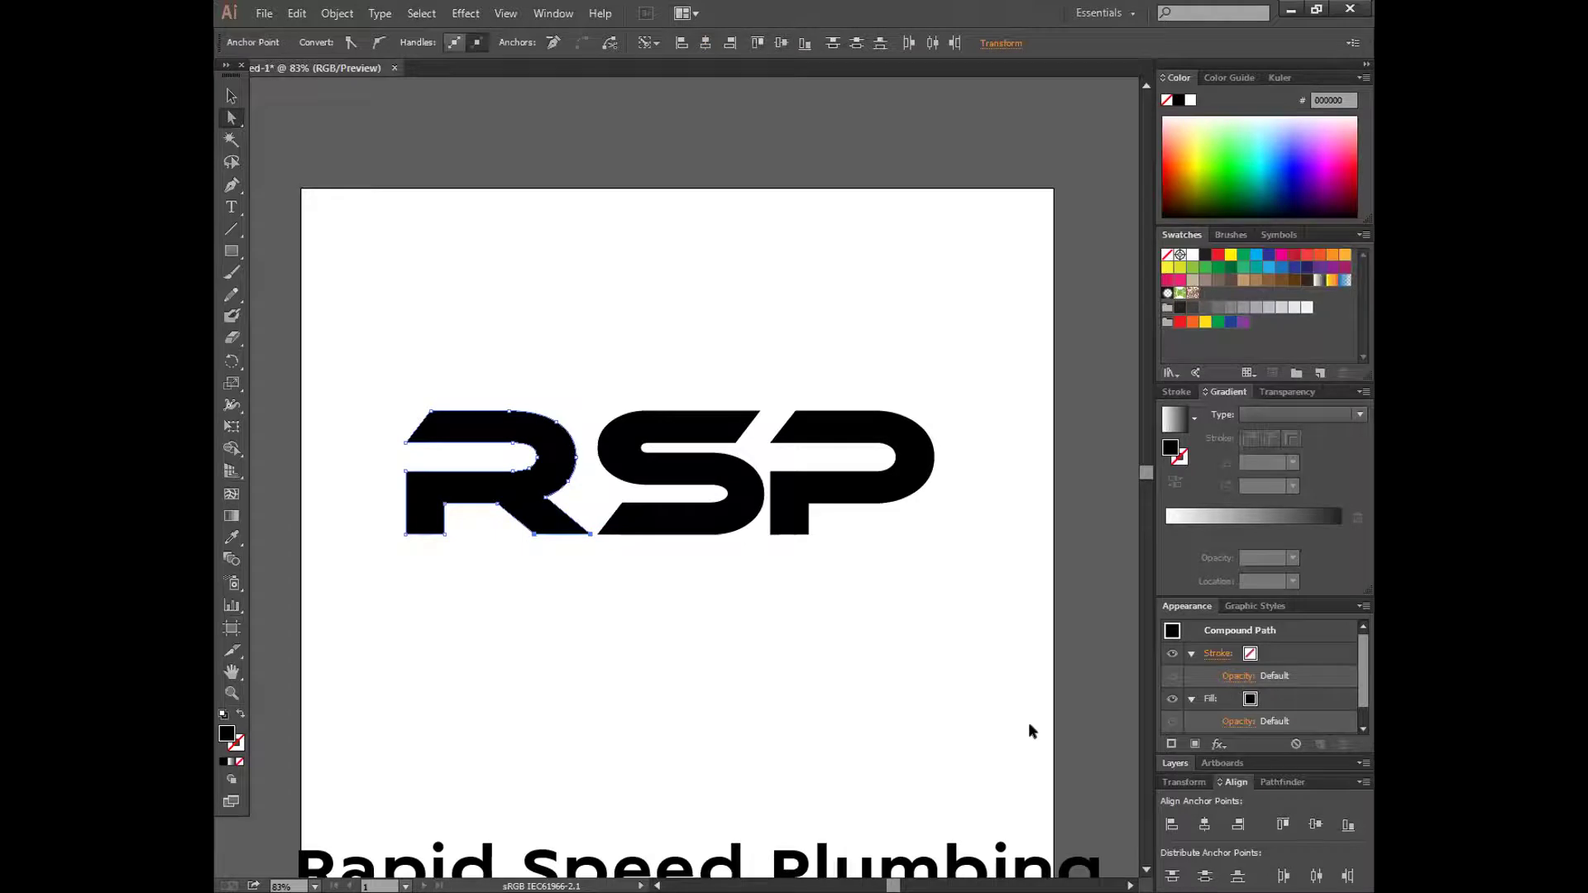
{"action": "key", "text": "Down"}
{"action": "key", "text": "Down"}
{"action": "key", "text": "Down"}
{"action": "key", "text": "Down"}
{"action": "key", "text": "Down"}
{"action": "key", "text": "Down"}
{"action": "key", "text": "Down"}
{"action": "key", "text": "Down"}
{"action": "key", "text": "Down"}
{"action": "key", "text": "Down"}
{"action": "key", "text": "Down"}
{"action": "key", "text": "Down"}
{"action": "key", "text": "Down"}
{"action": "key", "text": "Down"}
{"action": "key", "text": "Down"}
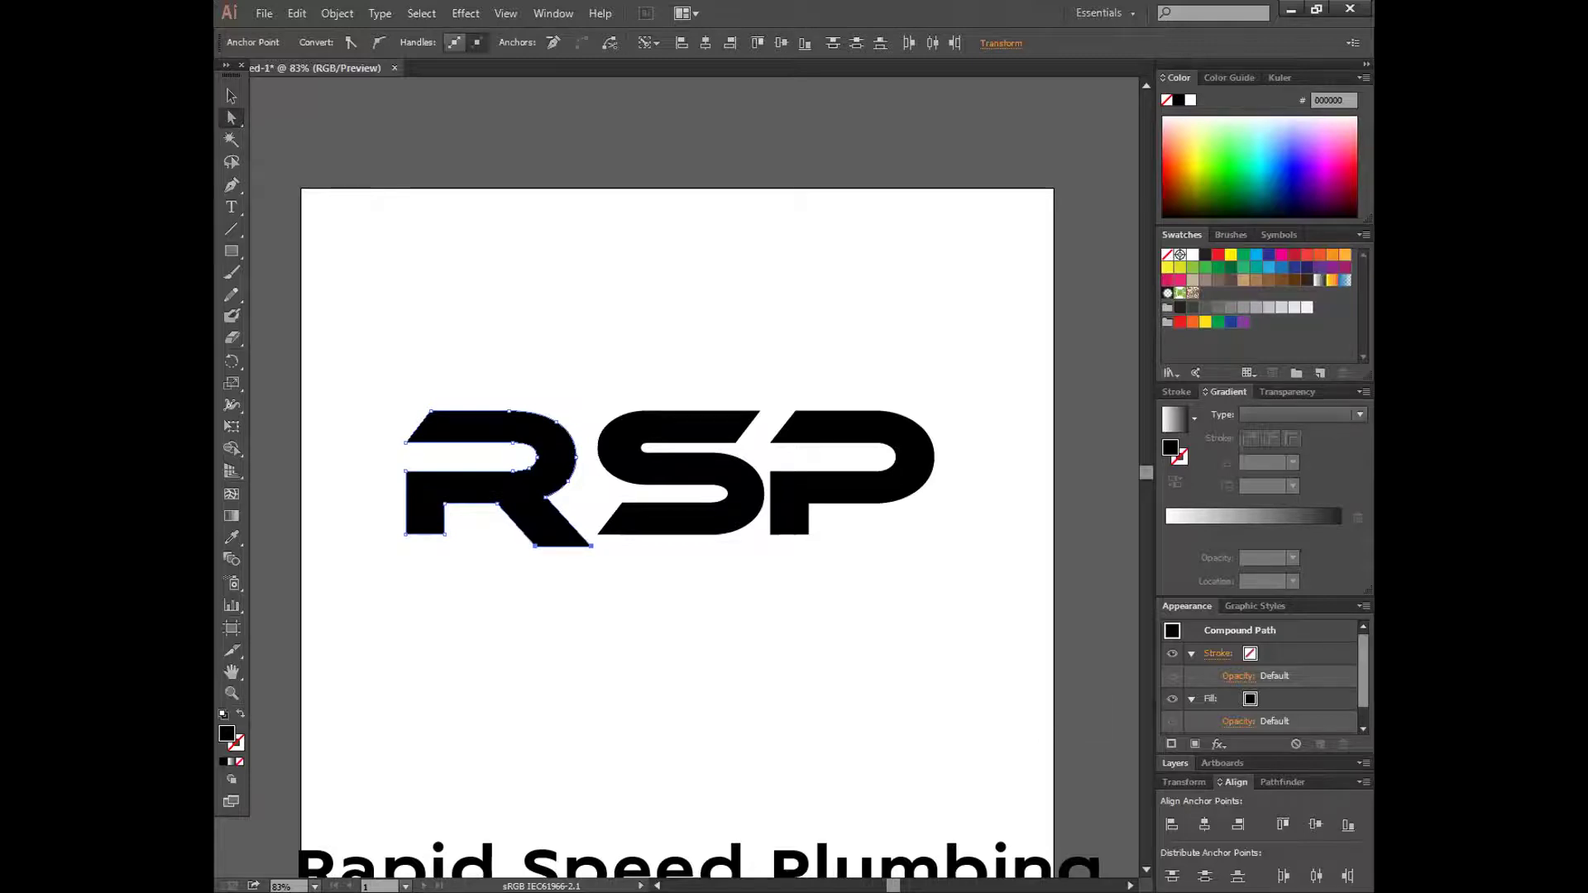
{"action": "left_click", "coordinate": [522, 636]}
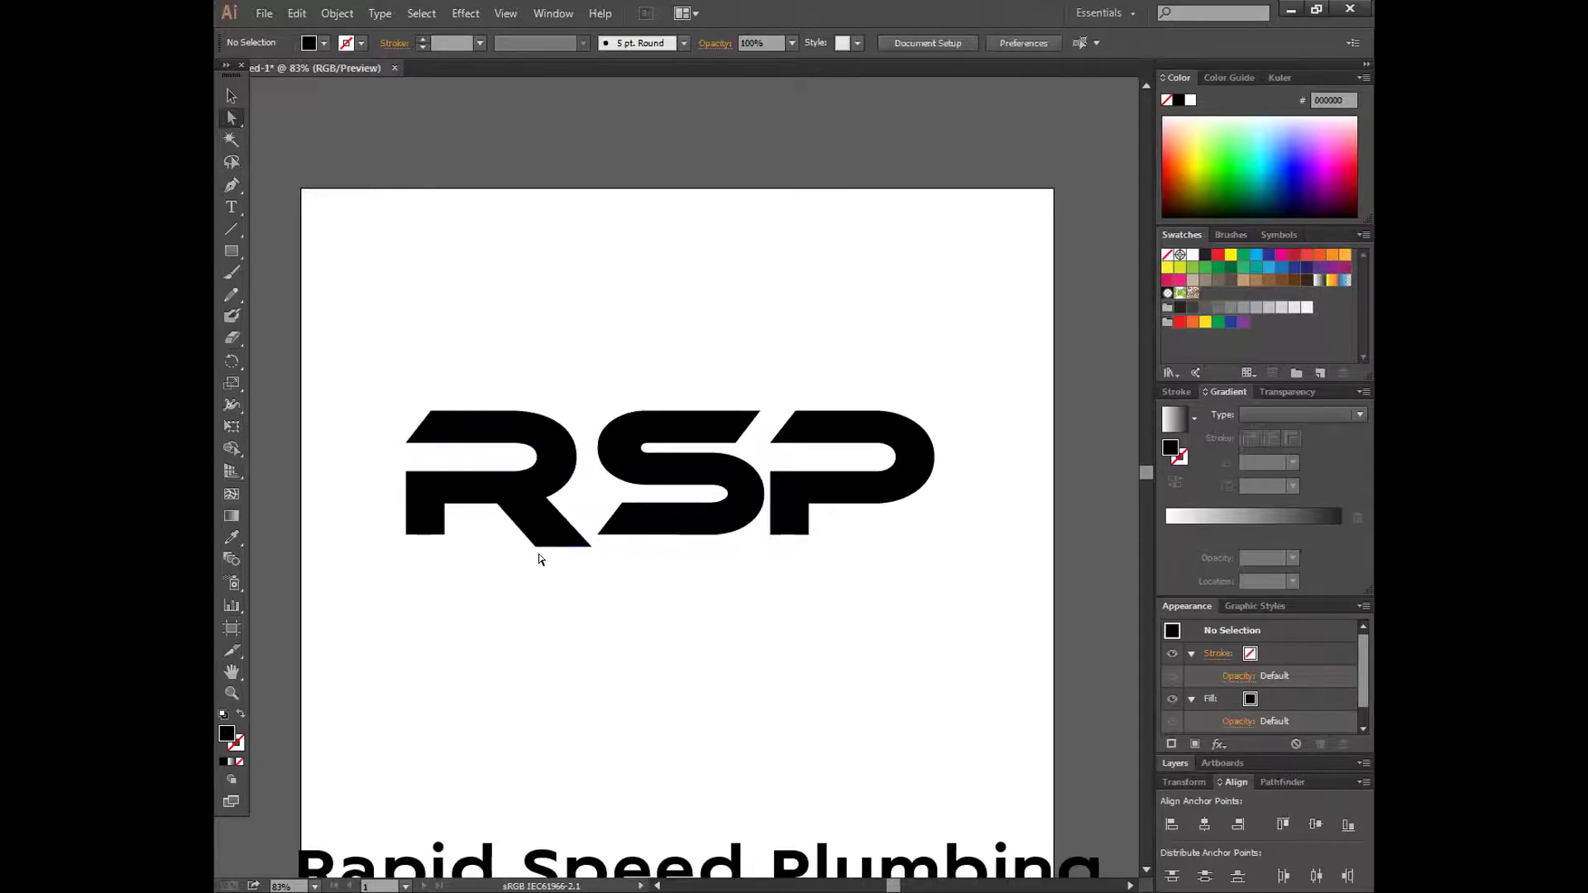
- Draw a thin black rectangle about 516 px wide and 7.5 px high from the R's extended foot beneath the S and P
{"action": "left_click", "coordinate": [232, 250]}
{"action": "left_click_drag", "start_coordinate": [534, 540], "coordinate": [918, 545]}
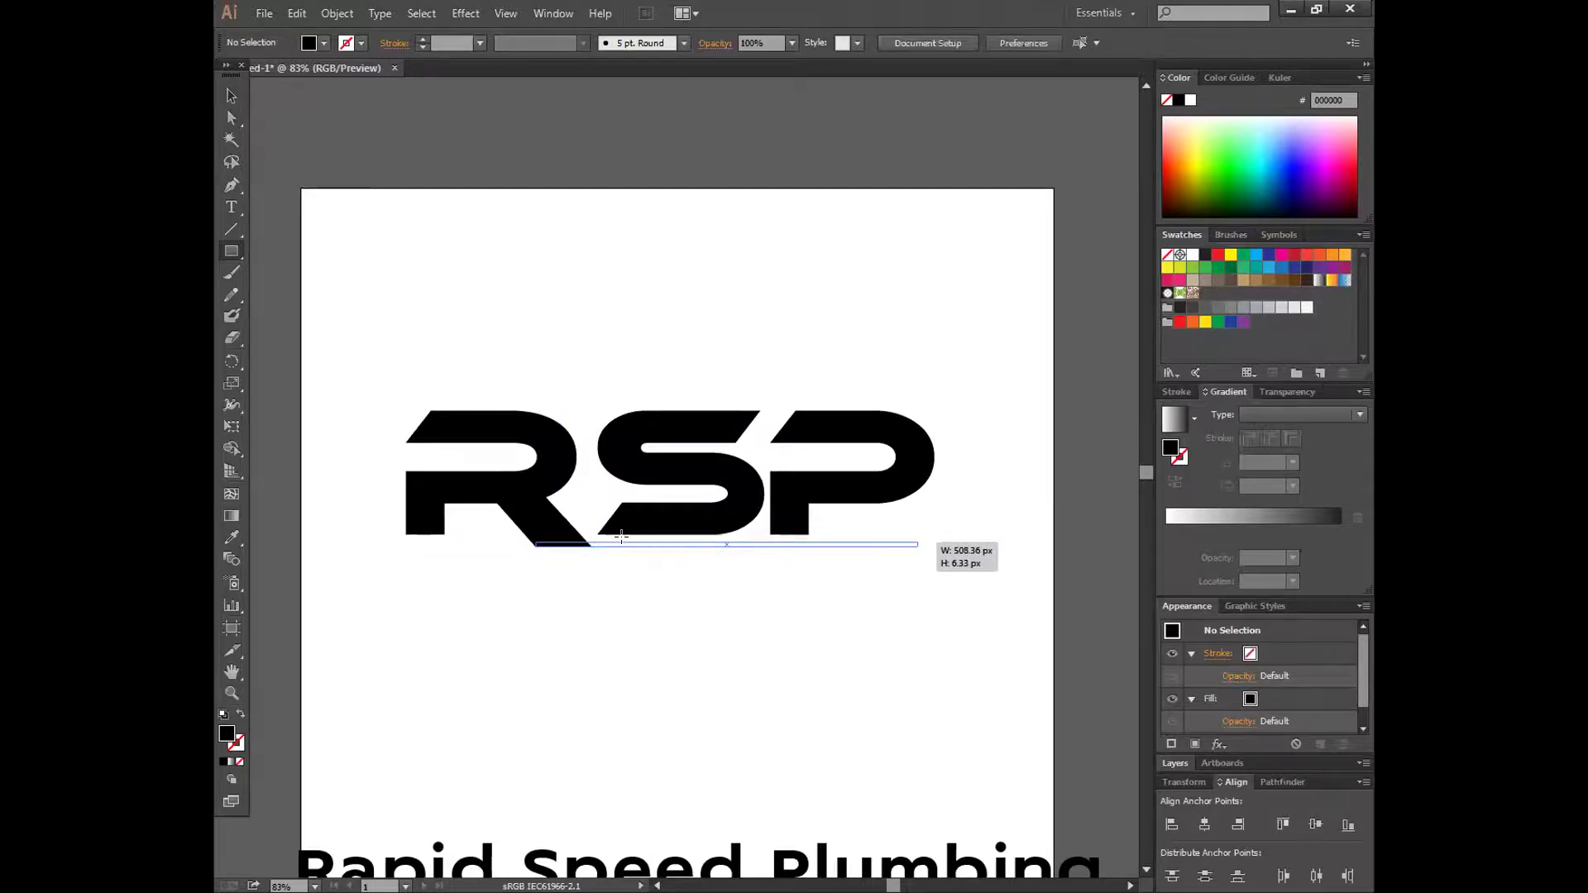
{"action": "left_click_drag", "start_coordinate": [918, 545], "coordinate": [924, 546]}
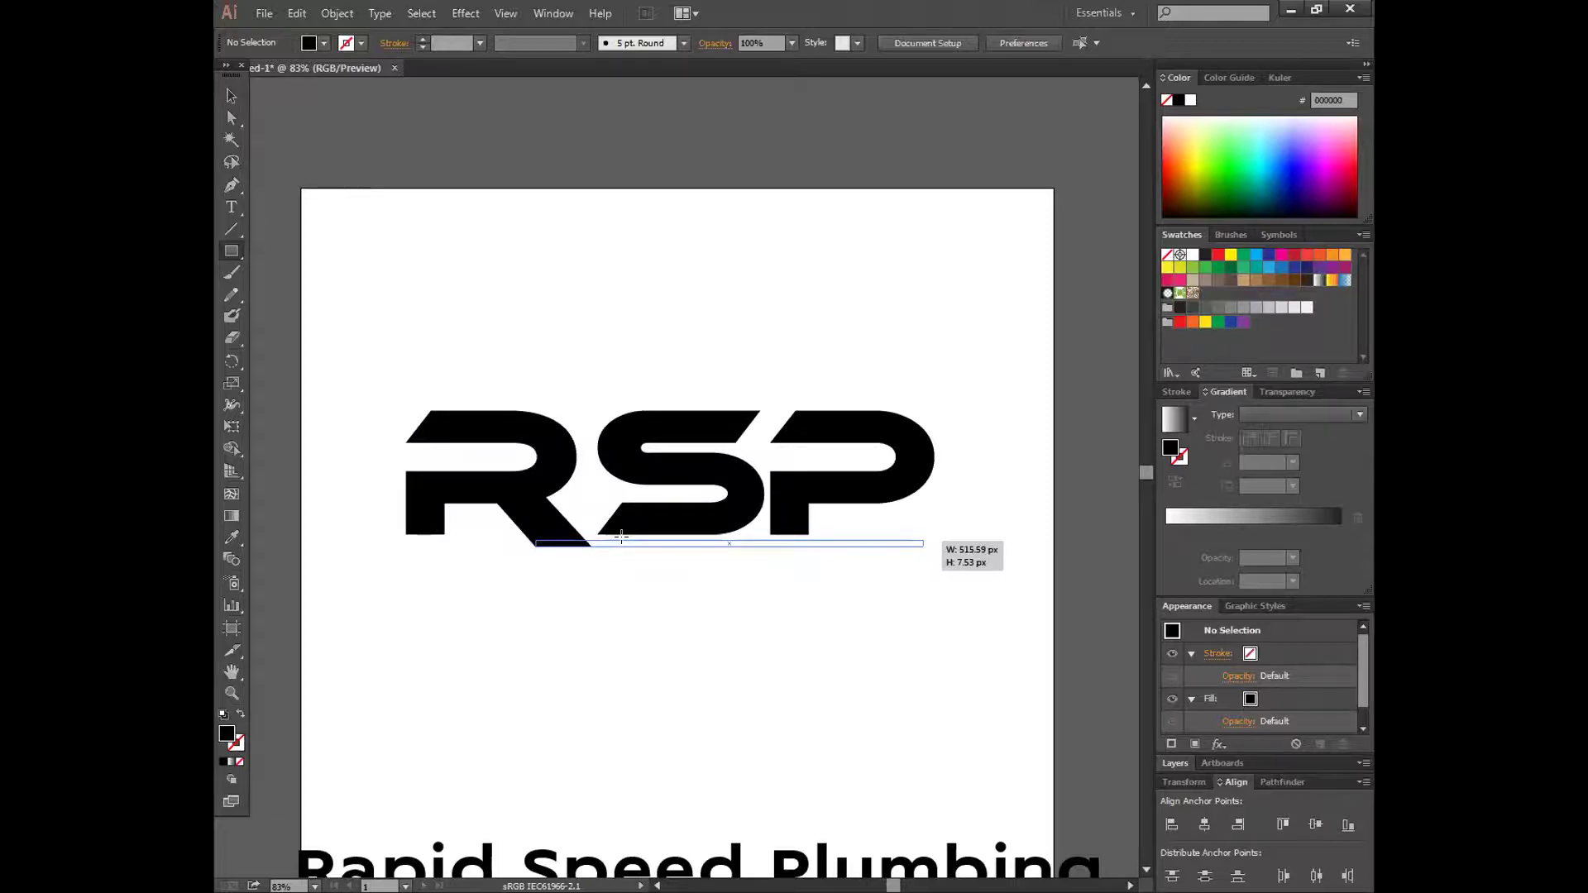
{"action": "left_click_drag", "start_coordinate": [923, 547], "coordinate": [923, 546]}
{"action": "key", "text": "v"}
{"action": "left_click", "coordinate": [621, 544]}
{"action": "left_click", "coordinate": [537, 236]}
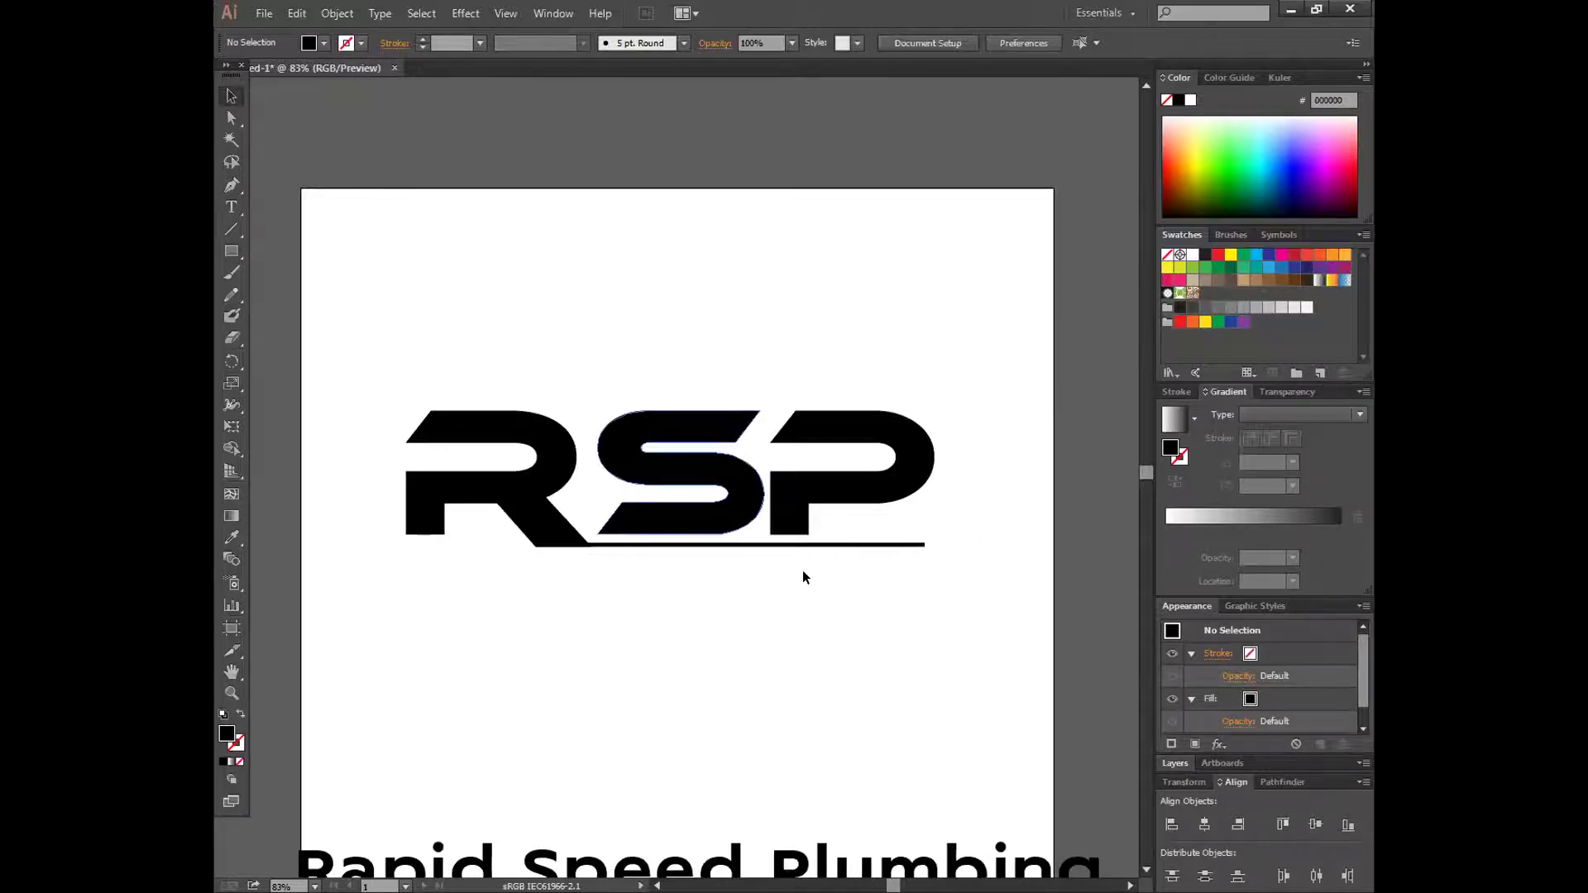
- Fill the letter S with red (ED1C24) and deselect it
{"action": "left_click", "coordinate": [704, 517]}
{"action": "left_click", "coordinate": [1218, 255]}
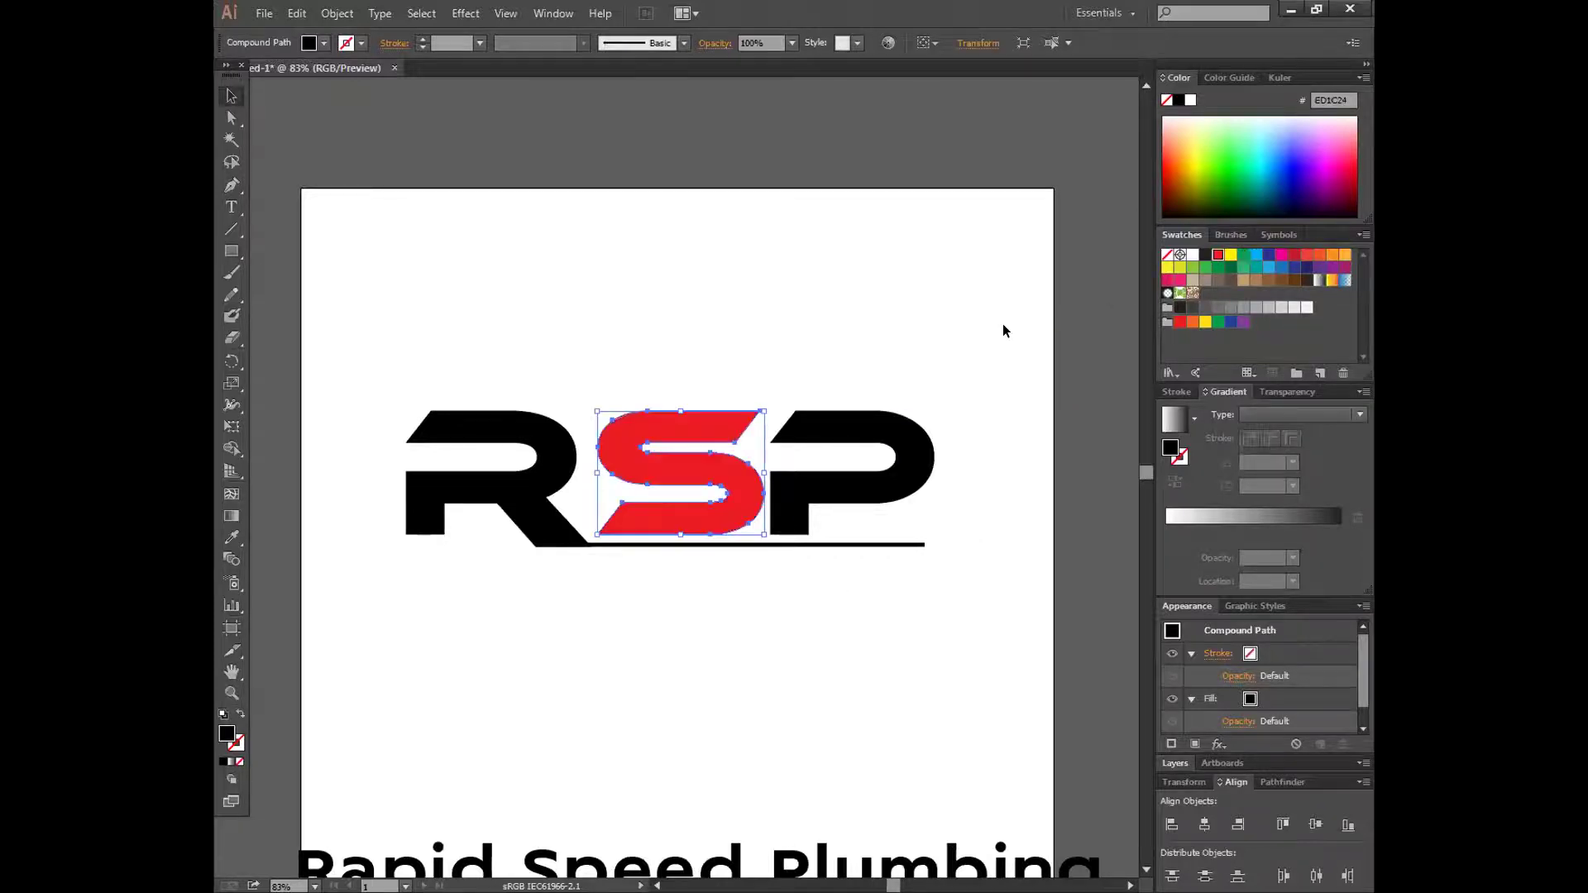
{"action": "left_click", "coordinate": [1003, 324]}
{"action": "scroll", "coordinate": [965, 349], "scroll_direction": "down", "scroll_amount": 2}
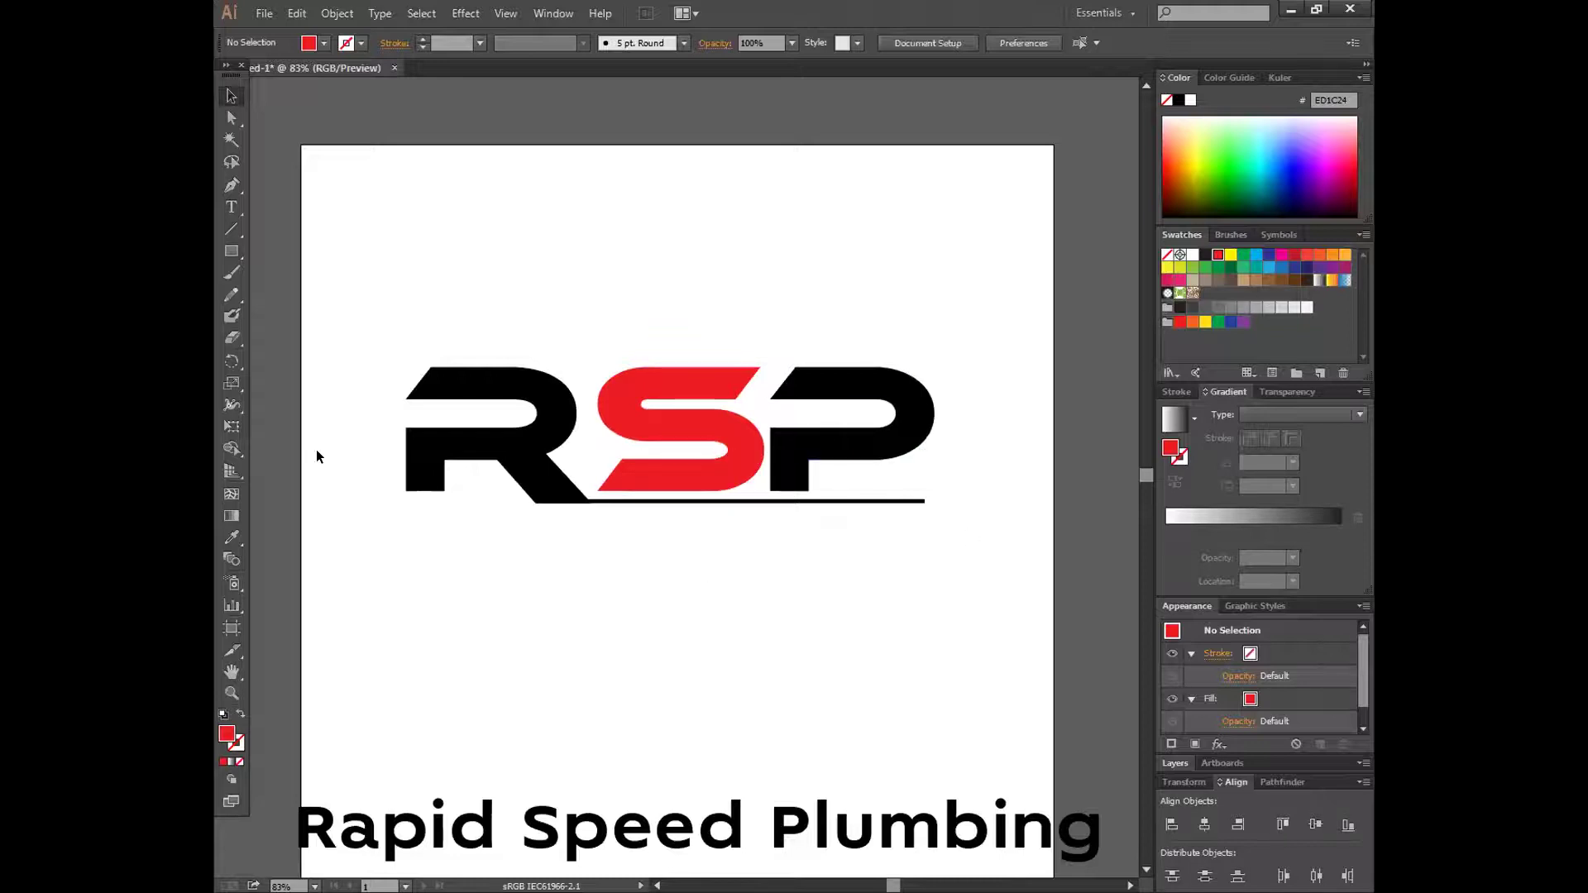
{"action": "left_click", "coordinate": [232, 251]}
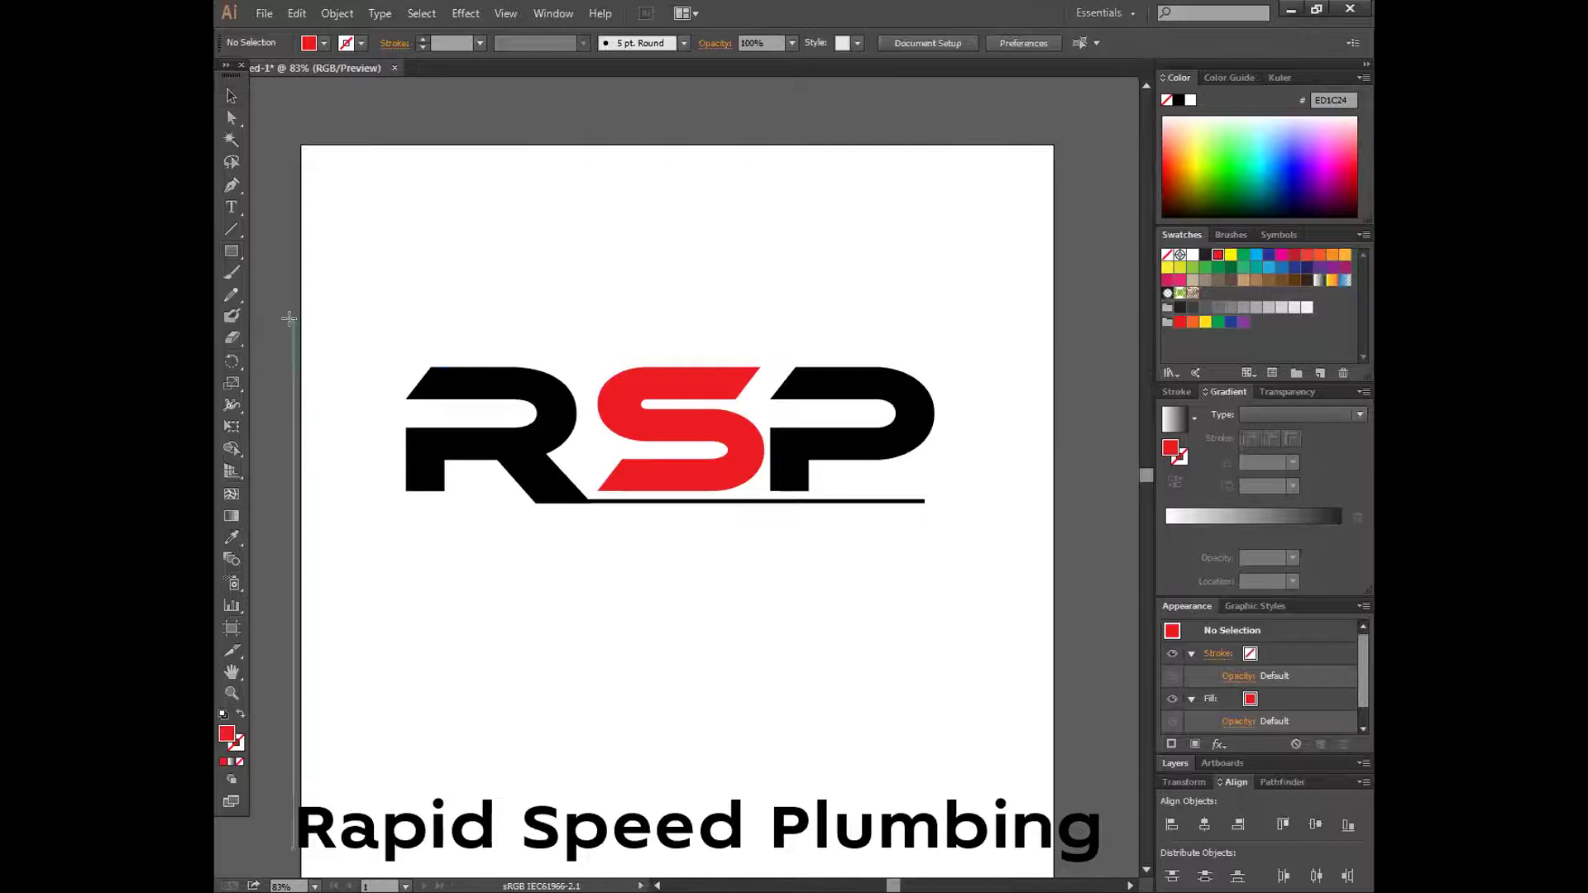
{"action": "left_click", "coordinate": [231, 96]}
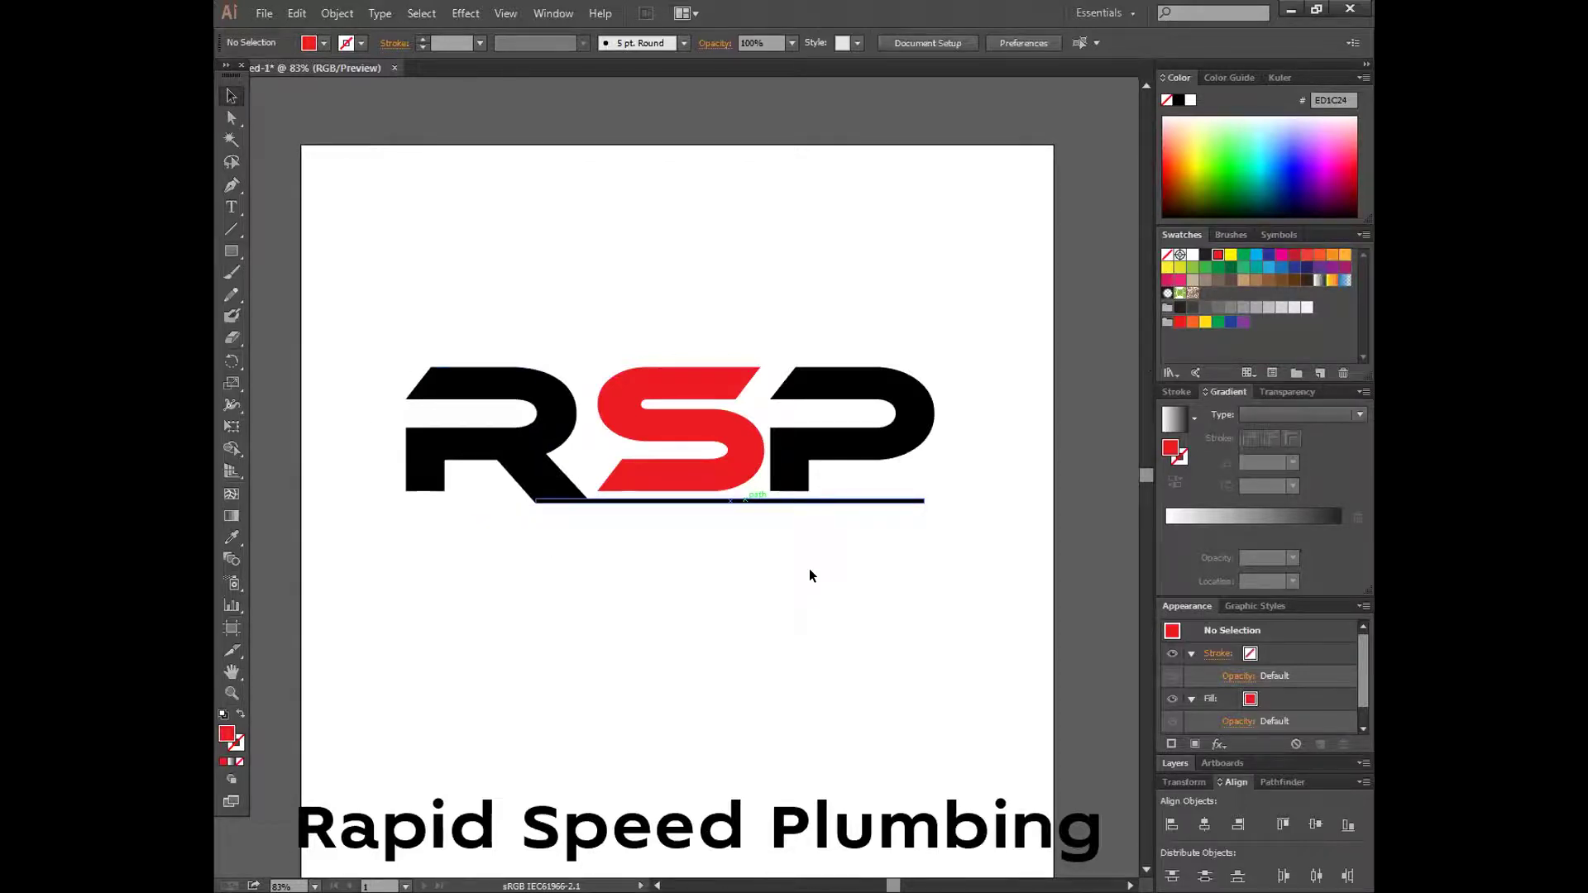
- Try a duplicate of the underline filled red (ED1C24) at the base of the letters and delete it
{"action": "left_click_drag", "start_coordinate": [773, 500], "coordinate": [571, 488]}
{"action": "left_click", "coordinate": [638, 580]}
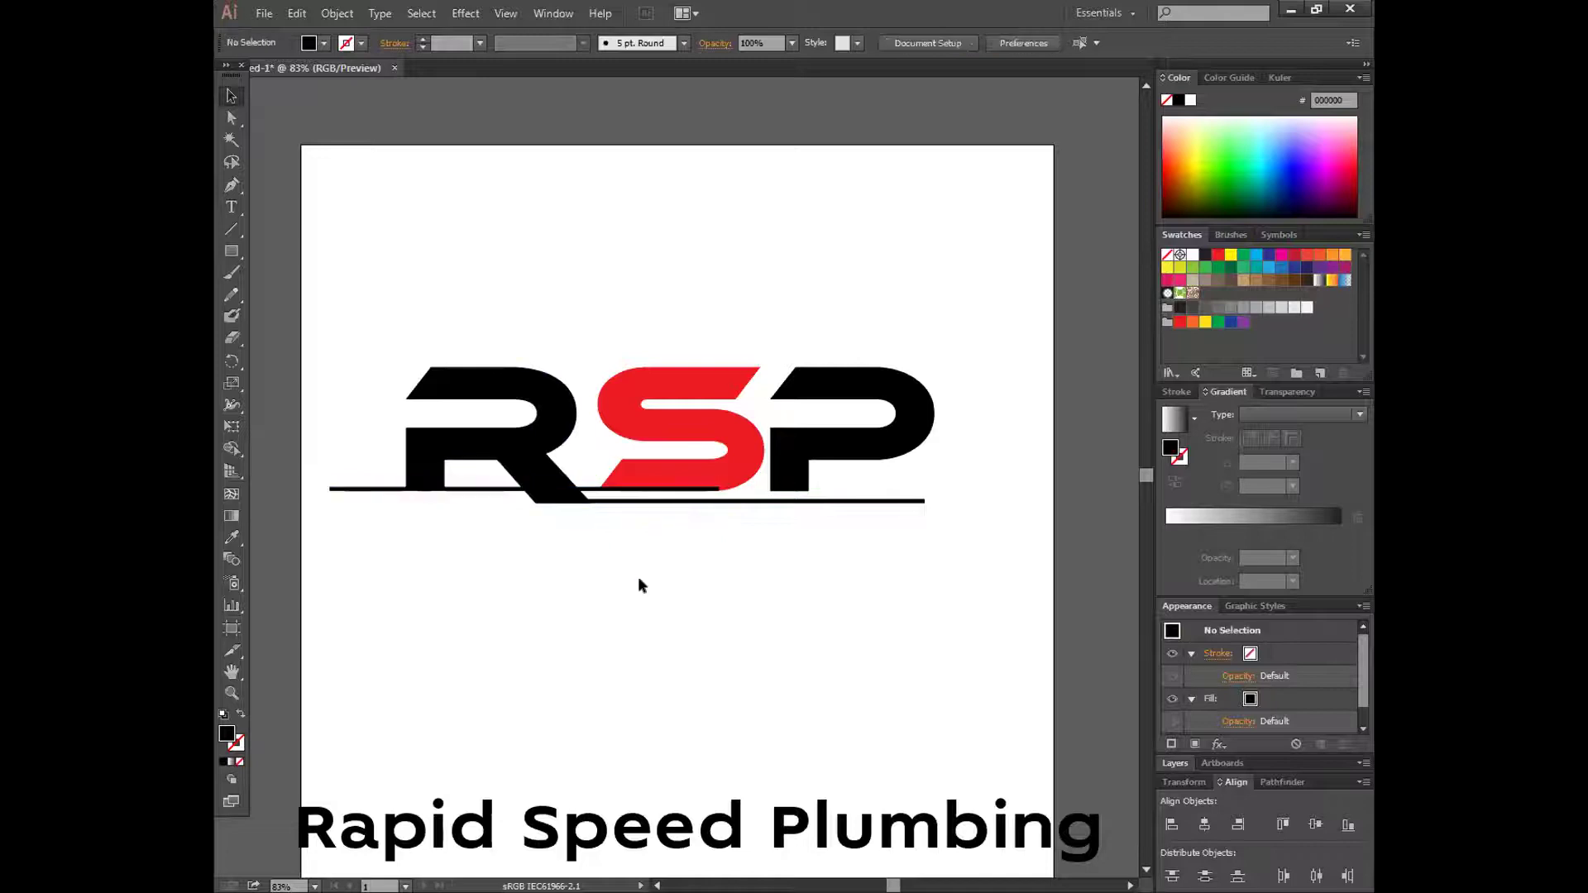
{"action": "left_click", "coordinate": [475, 490]}
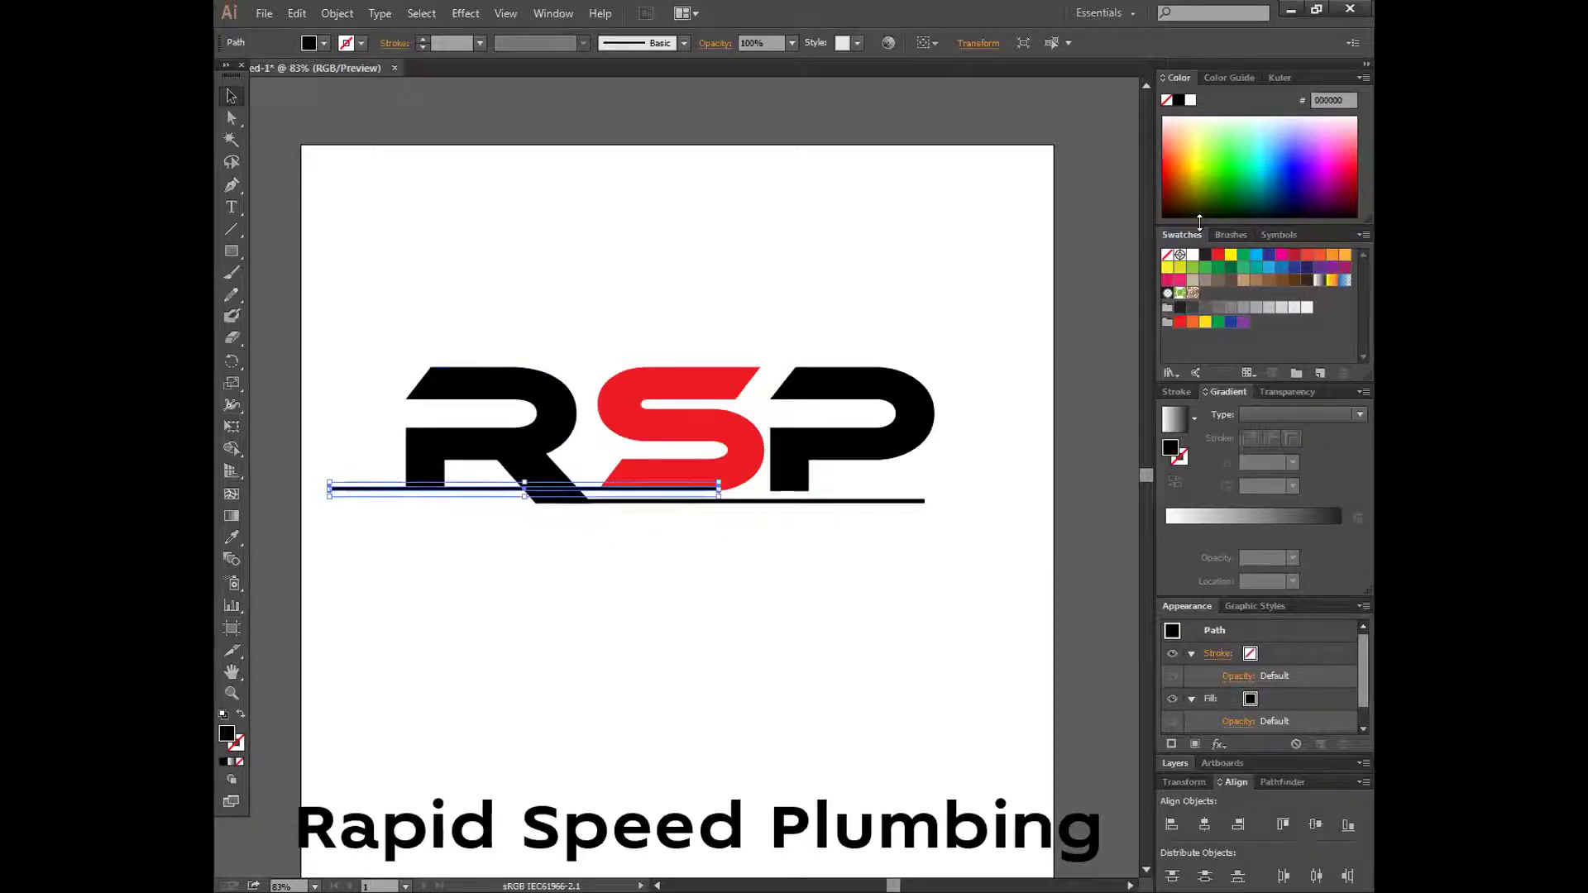
{"action": "left_click", "coordinate": [1214, 256]}
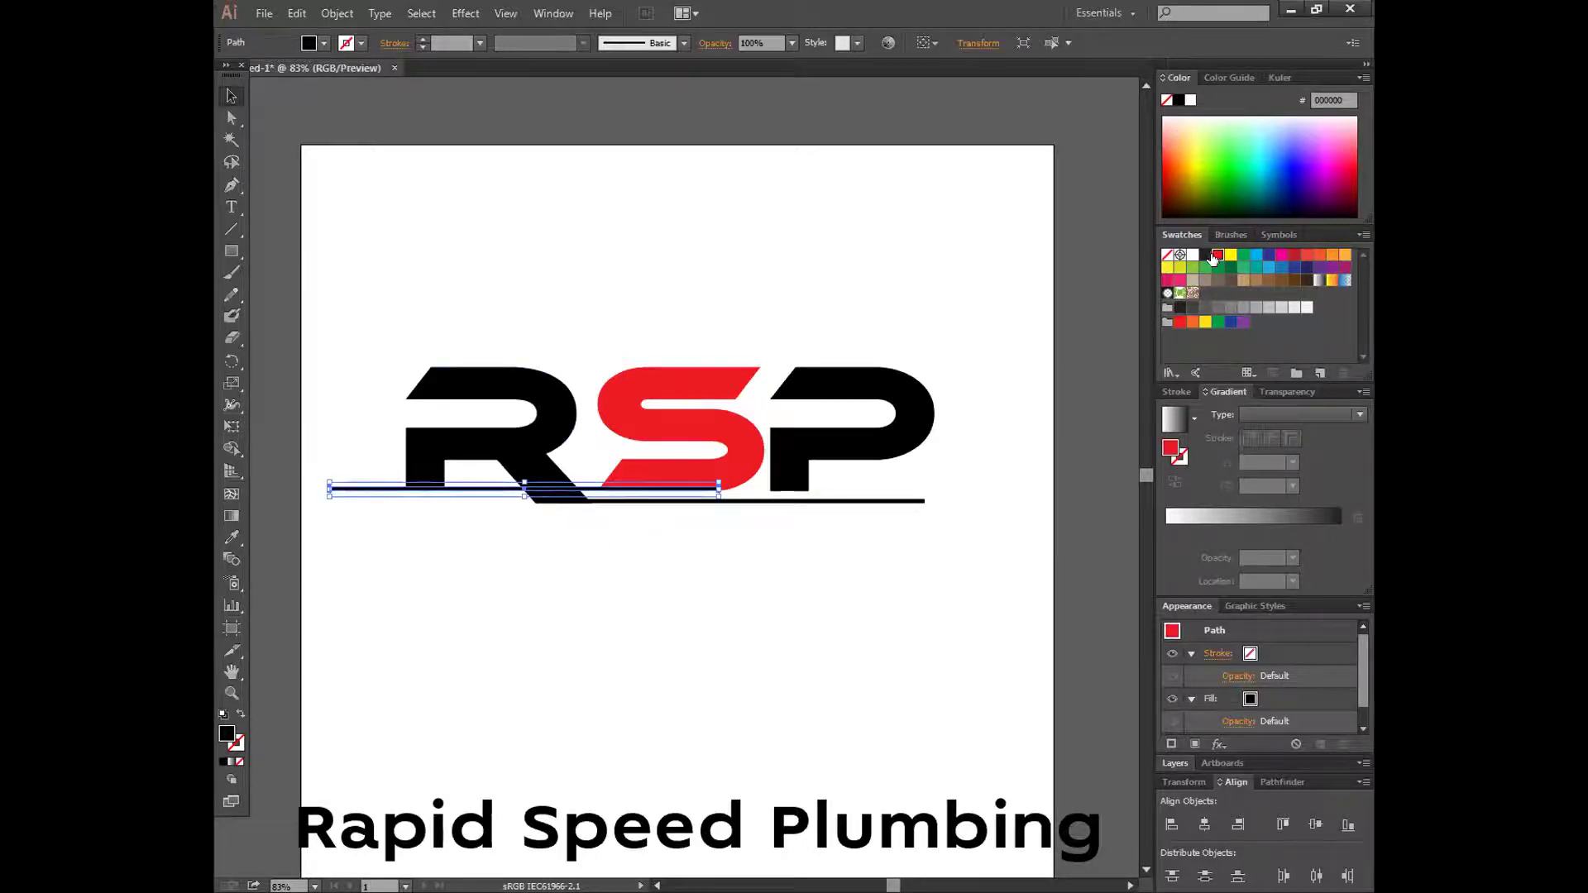
{"action": "left_click", "coordinate": [807, 602]}
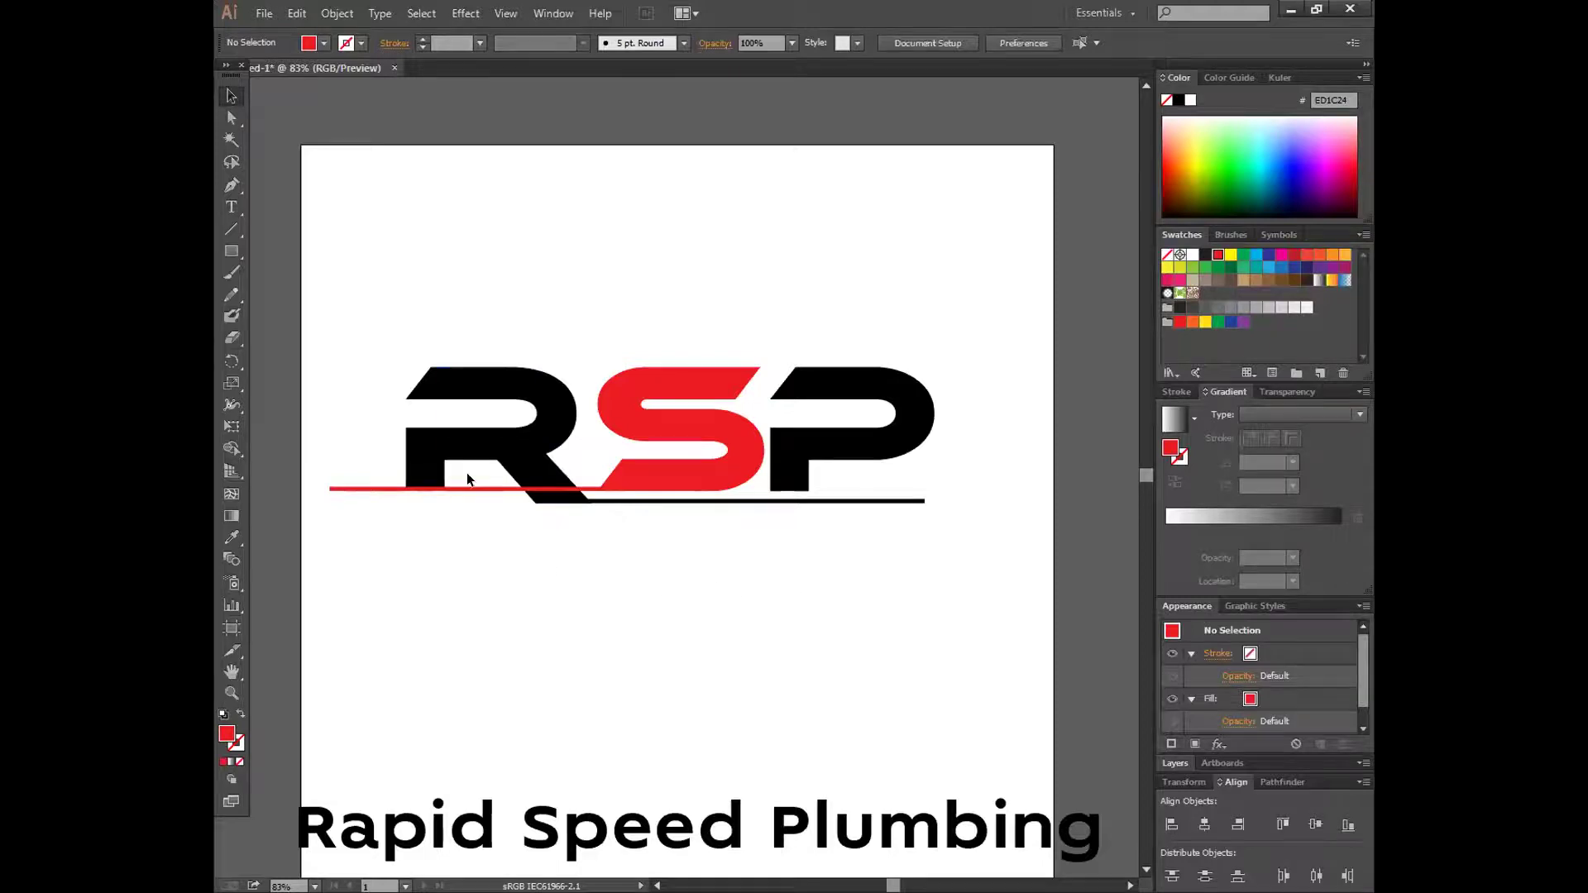
{"action": "left_click_drag", "start_coordinate": [464, 488], "coordinate": [526, 614]}
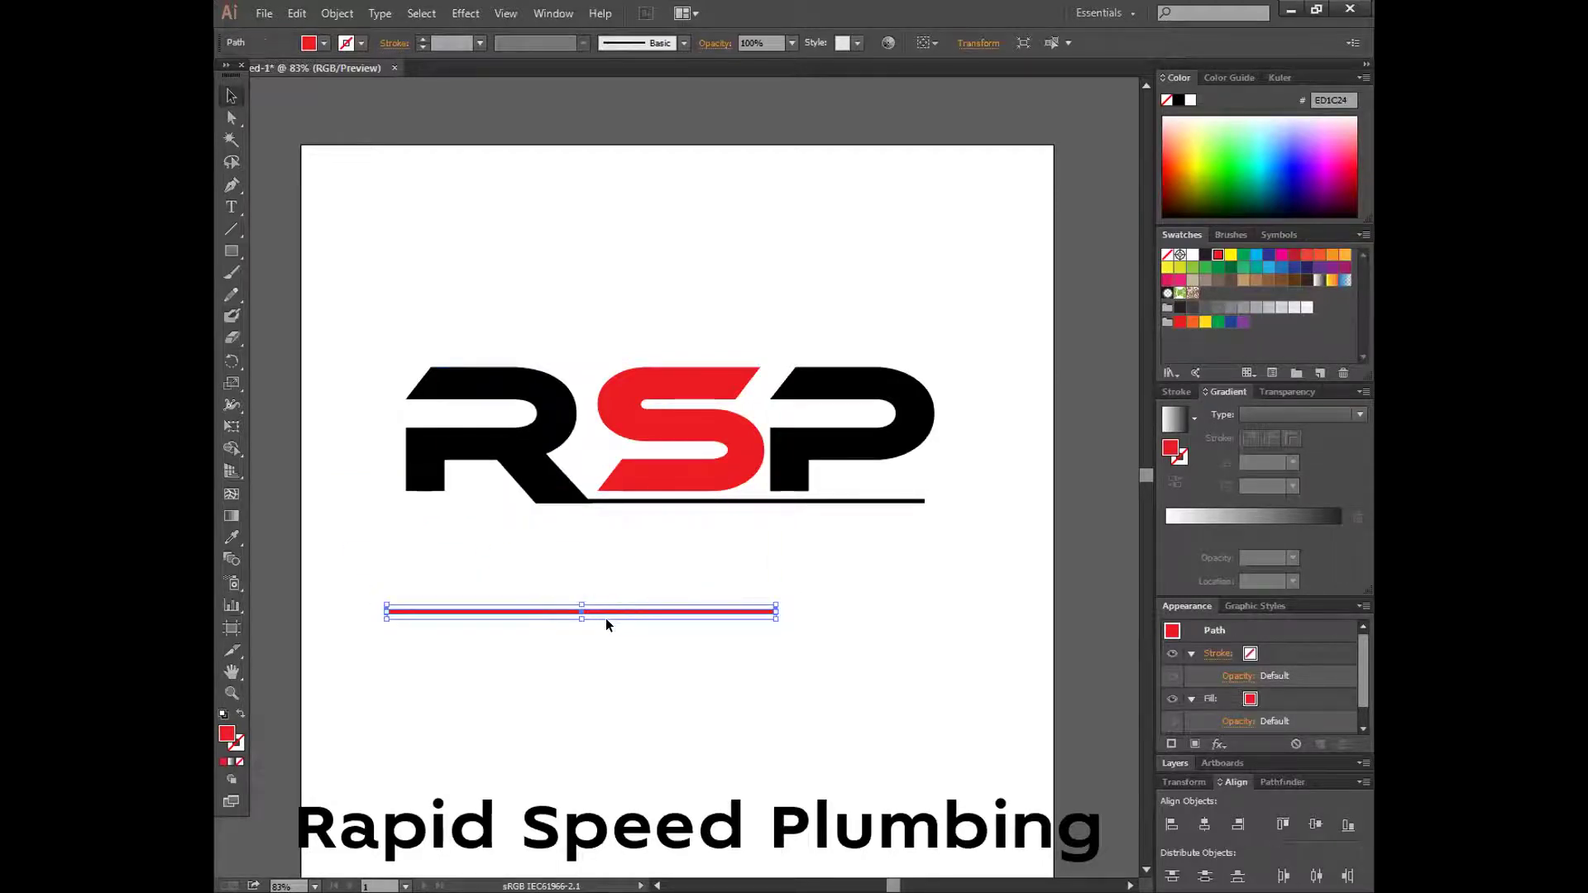
{"action": "key", "text": "Delete"}
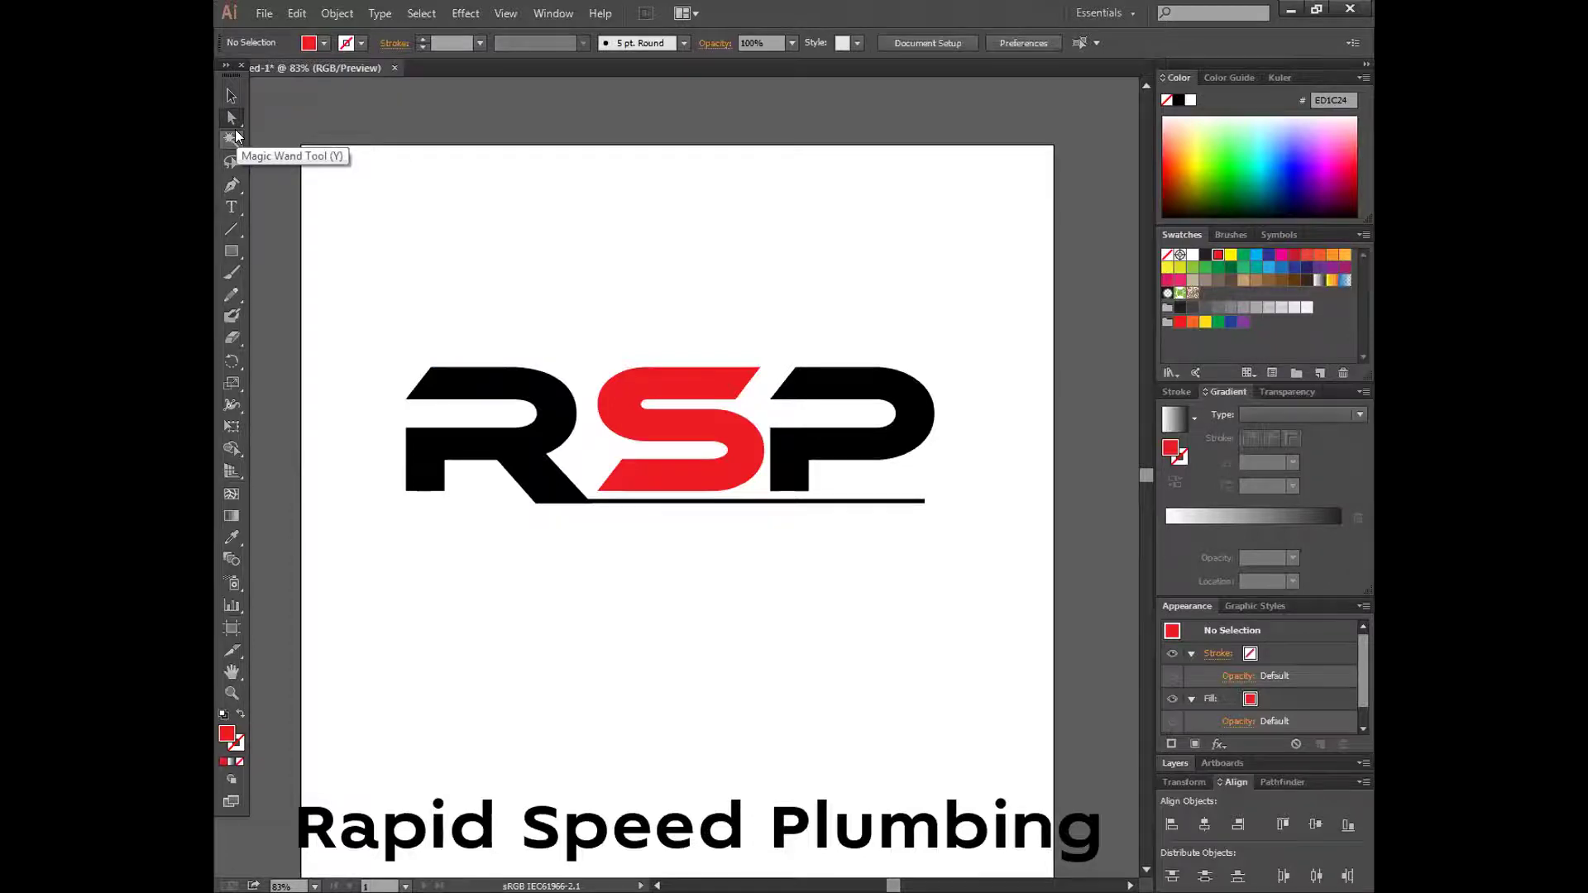
- Extend the S's upper arm toward the P by nudging its two end anchor points horizontally, leaving a narrow diagonal gap
{"action": "left_click", "coordinate": [679, 430]}
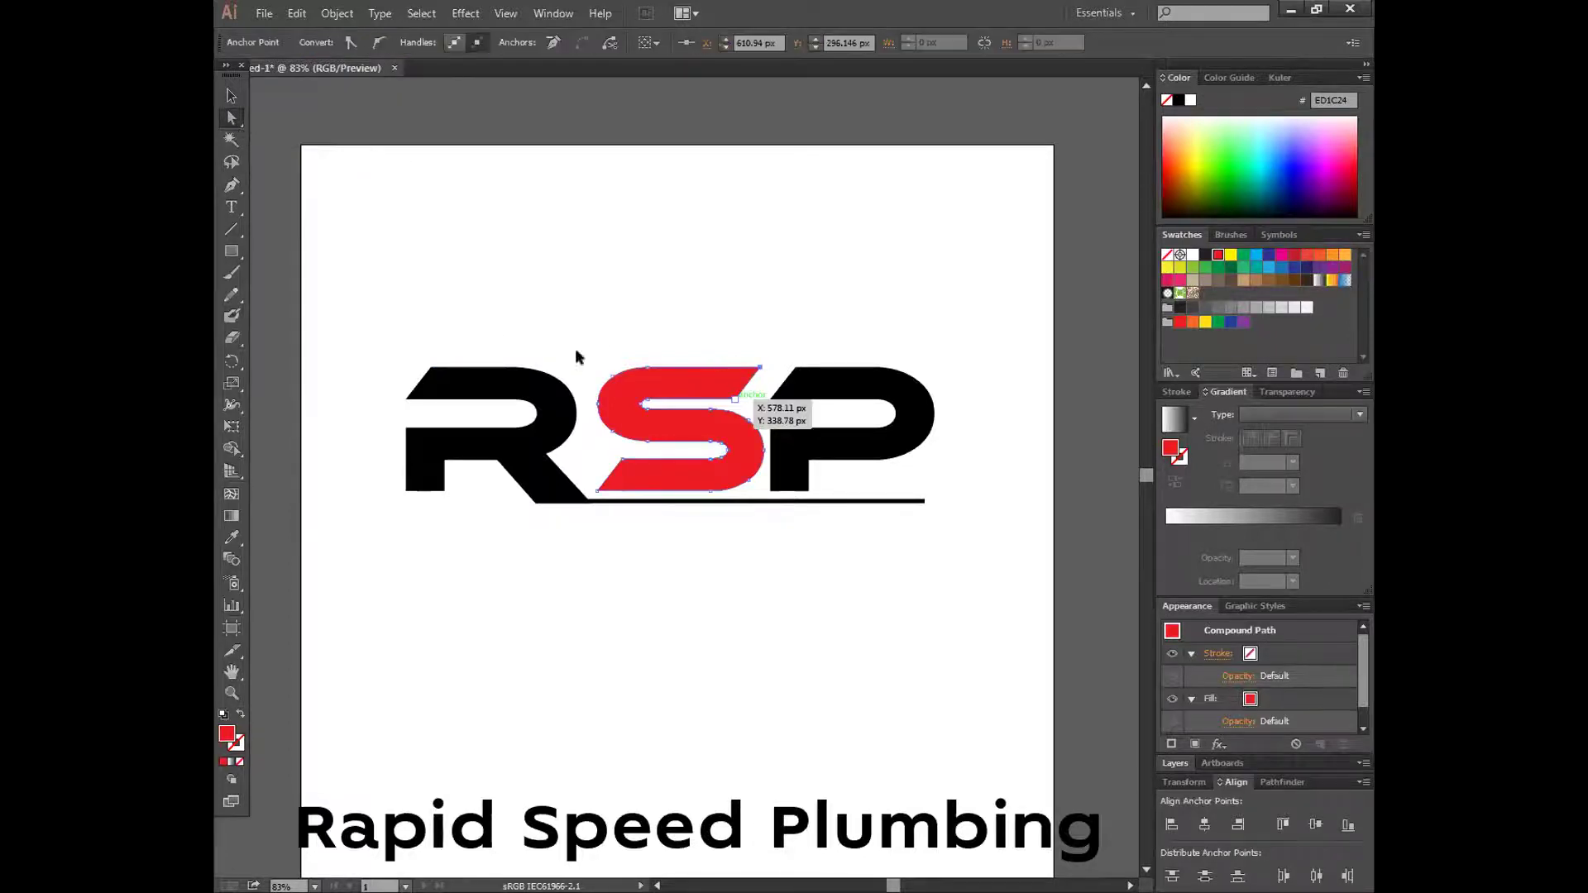
{"action": "left_click", "coordinate": [460, 202]}
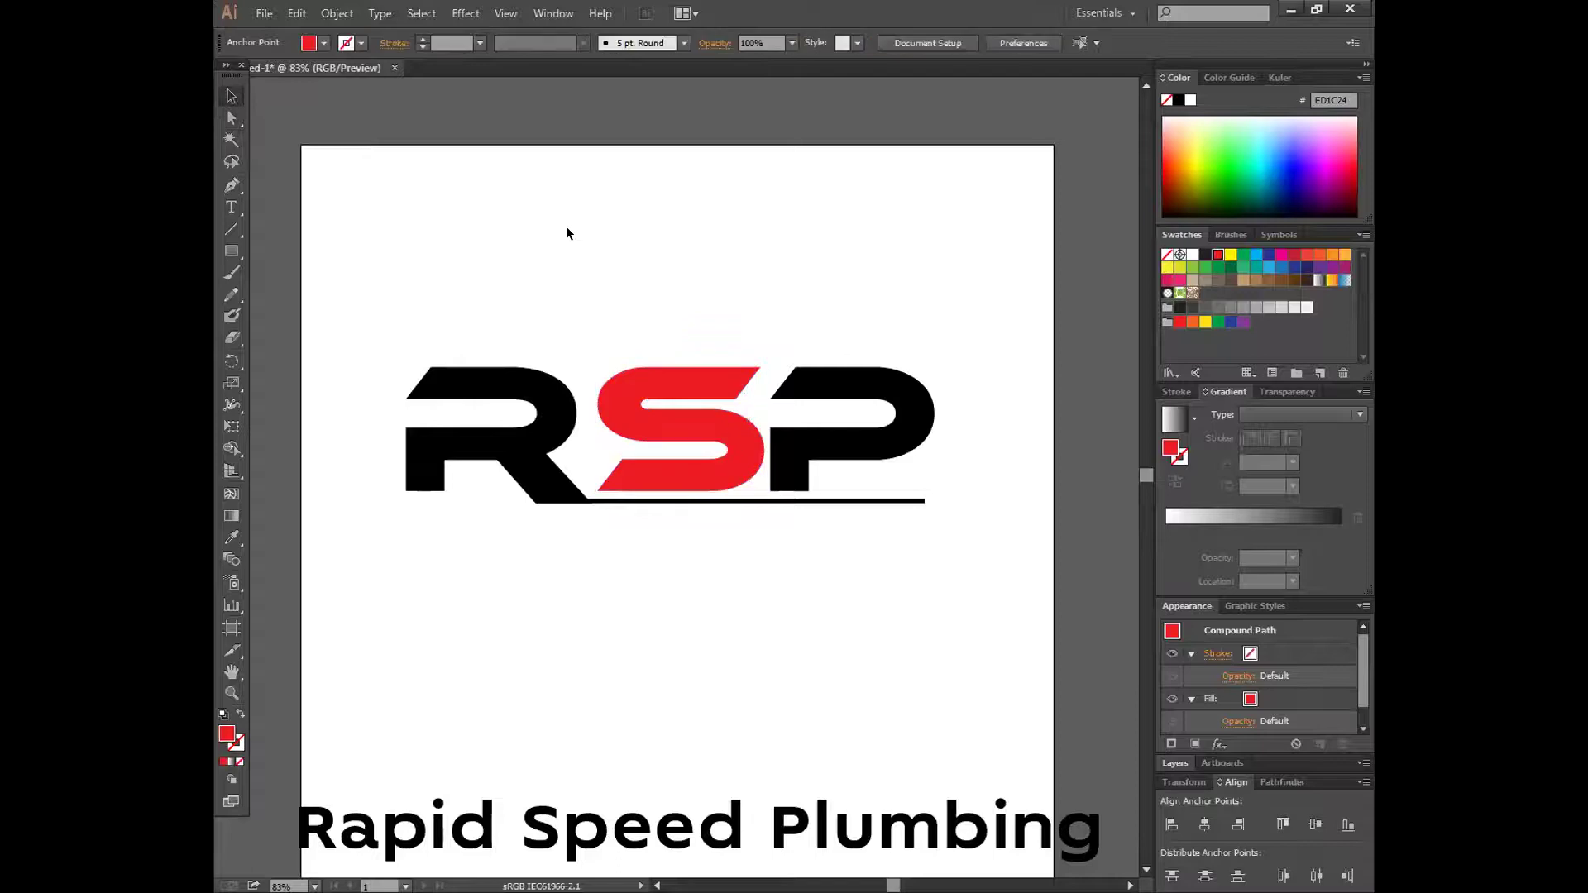
{"action": "left_click", "coordinate": [235, 118]}
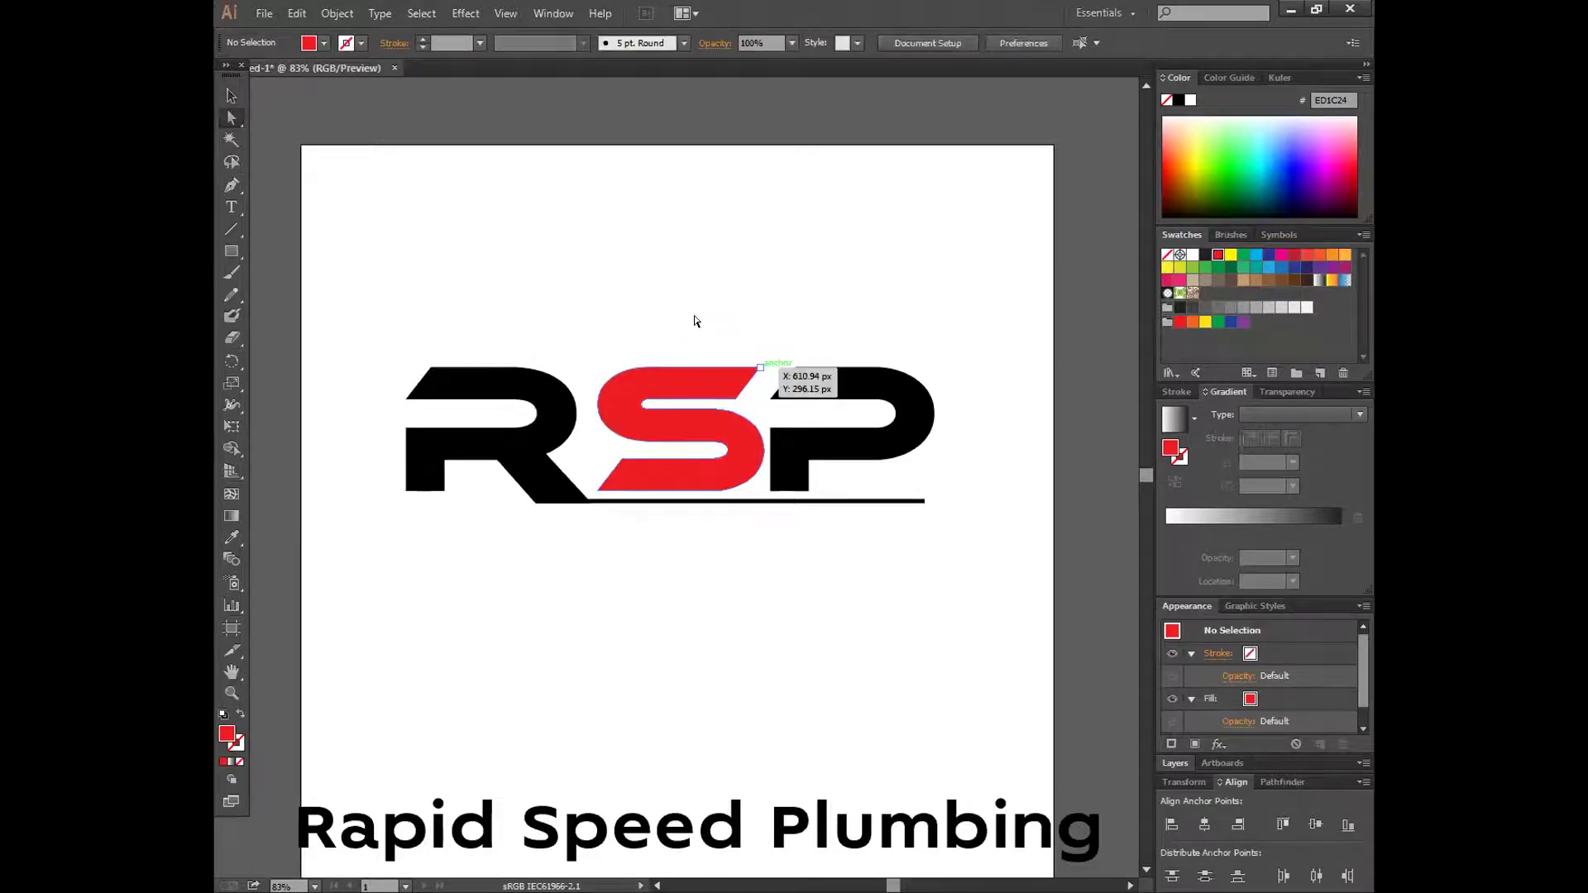
{"action": "left_click", "coordinate": [759, 367]}
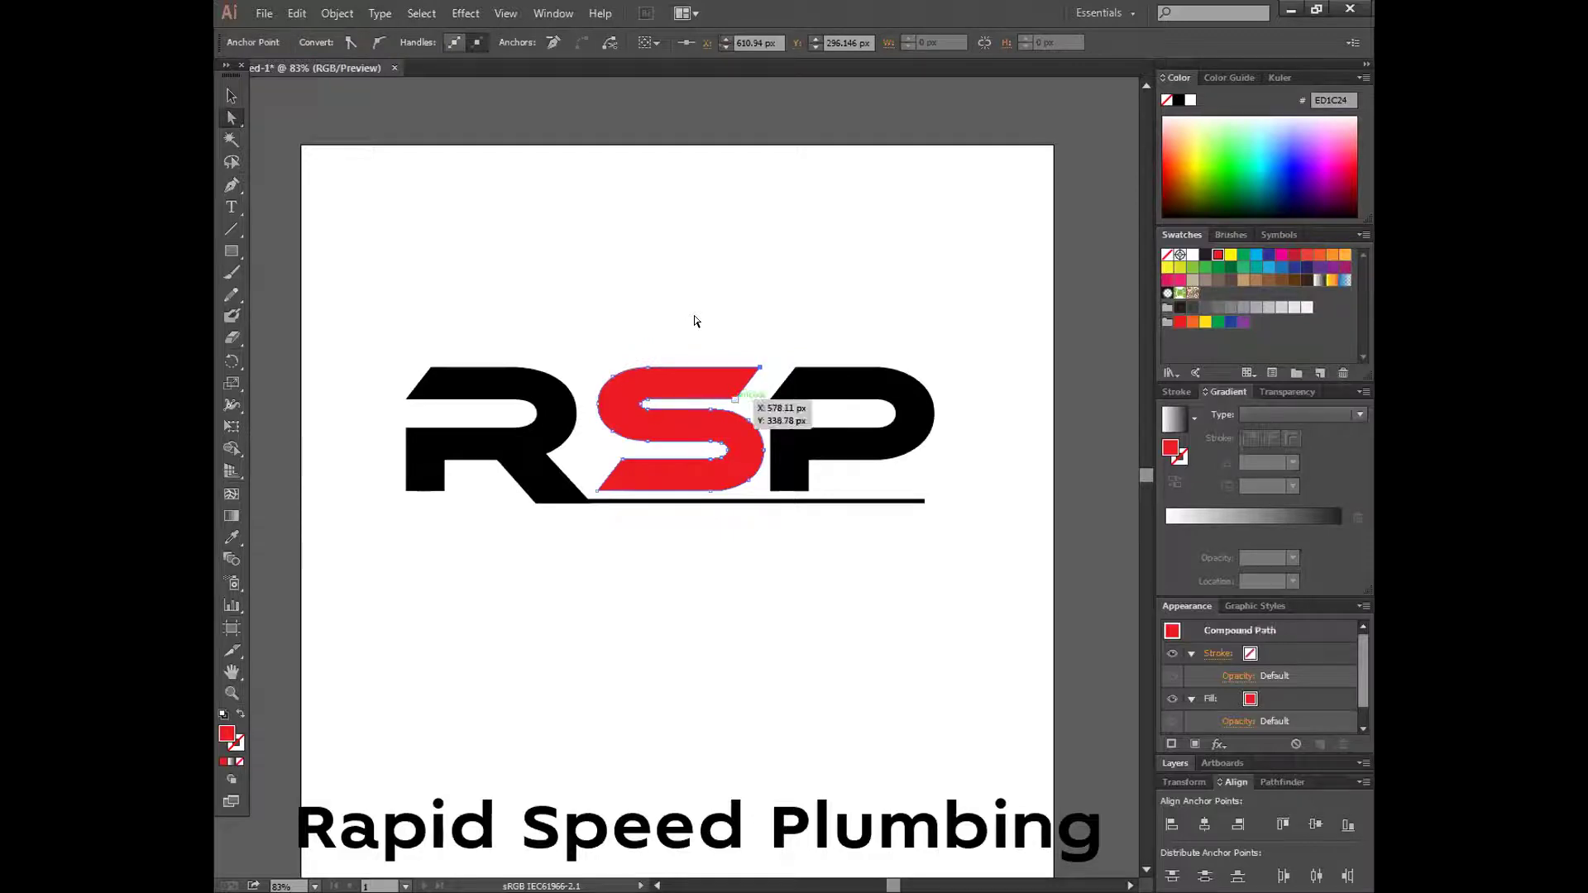
{"action": "left_click", "coordinate": [925, 386], "text": "shift"}
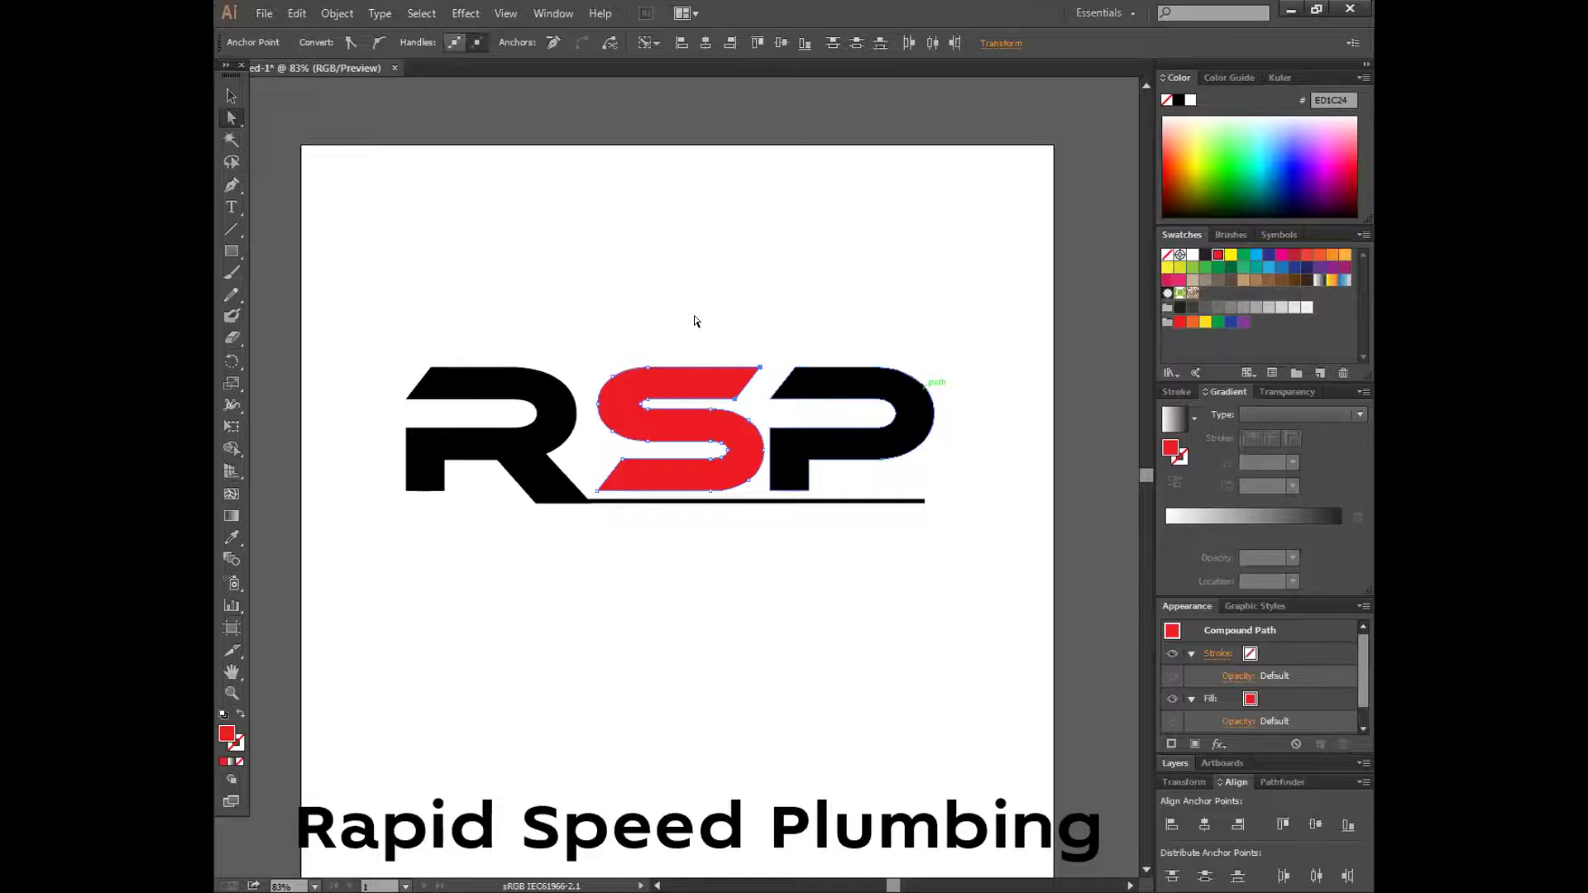
{"action": "key", "text": "Right"}
{"action": "key", "text": "Right"}
{"action": "key", "text": "Right"}
{"action": "key", "text": "Right"}
{"action": "key", "text": "Right"}
{"action": "key", "text": "Right"}
{"action": "key", "text": "Right"}
{"action": "key", "text": "Right"}
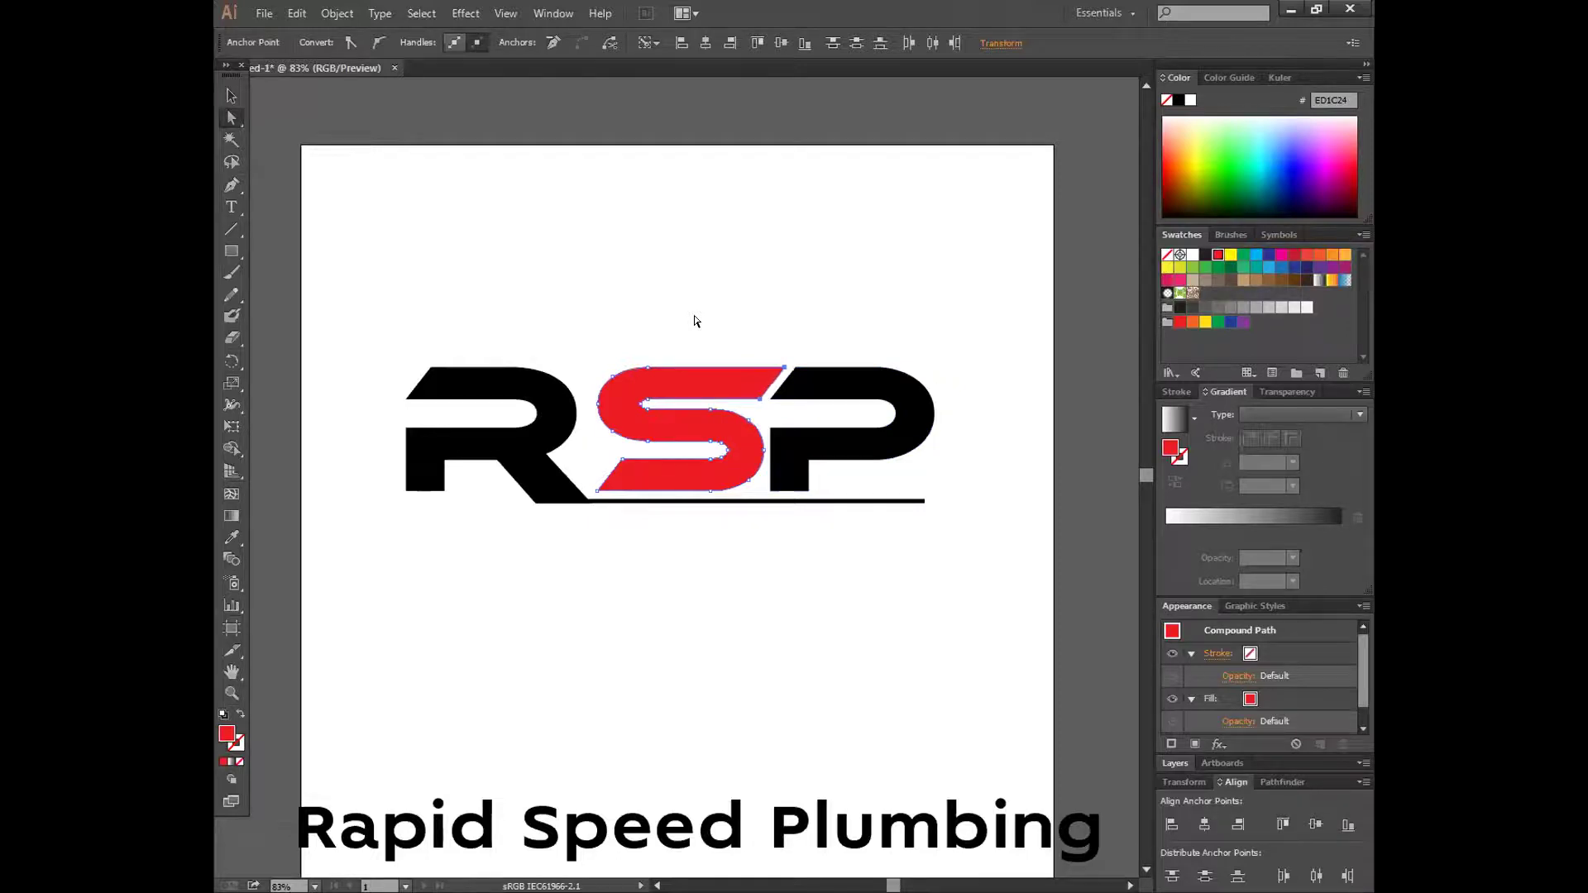
{"action": "key", "text": "Right"}
{"action": "key", "text": "Right"}
{"action": "key", "text": "Right"}
{"action": "key", "text": "Right"}
{"action": "key", "text": "Right"}
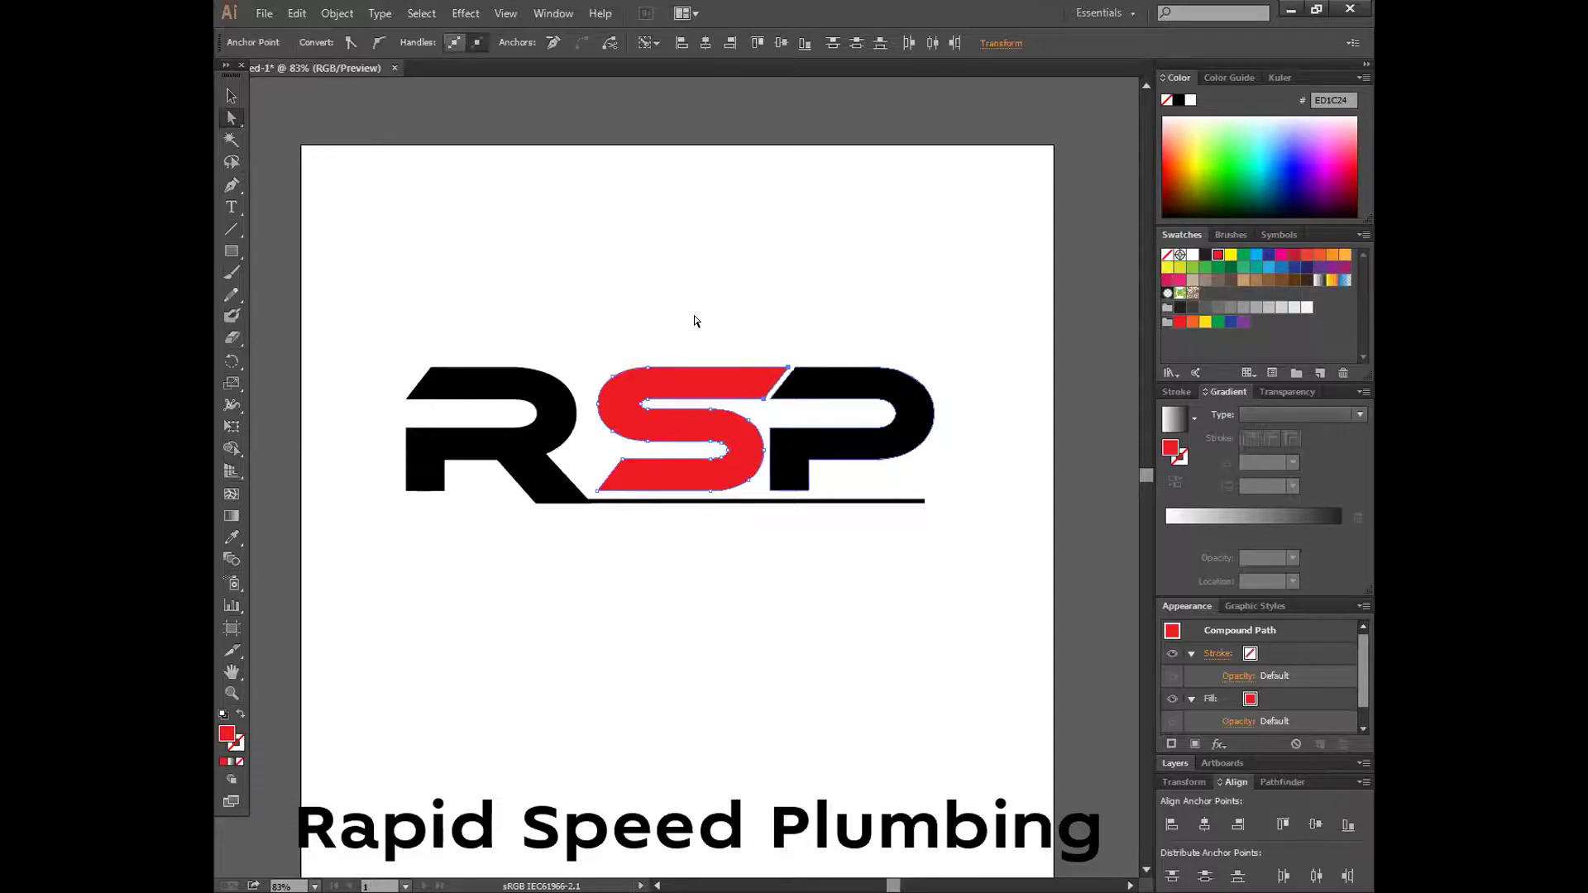
{"action": "key", "text": "Right"}
{"action": "key", "text": "Right"}
{"action": "left_click", "coordinate": [230, 97]}
{"action": "left_click", "coordinate": [499, 194]}
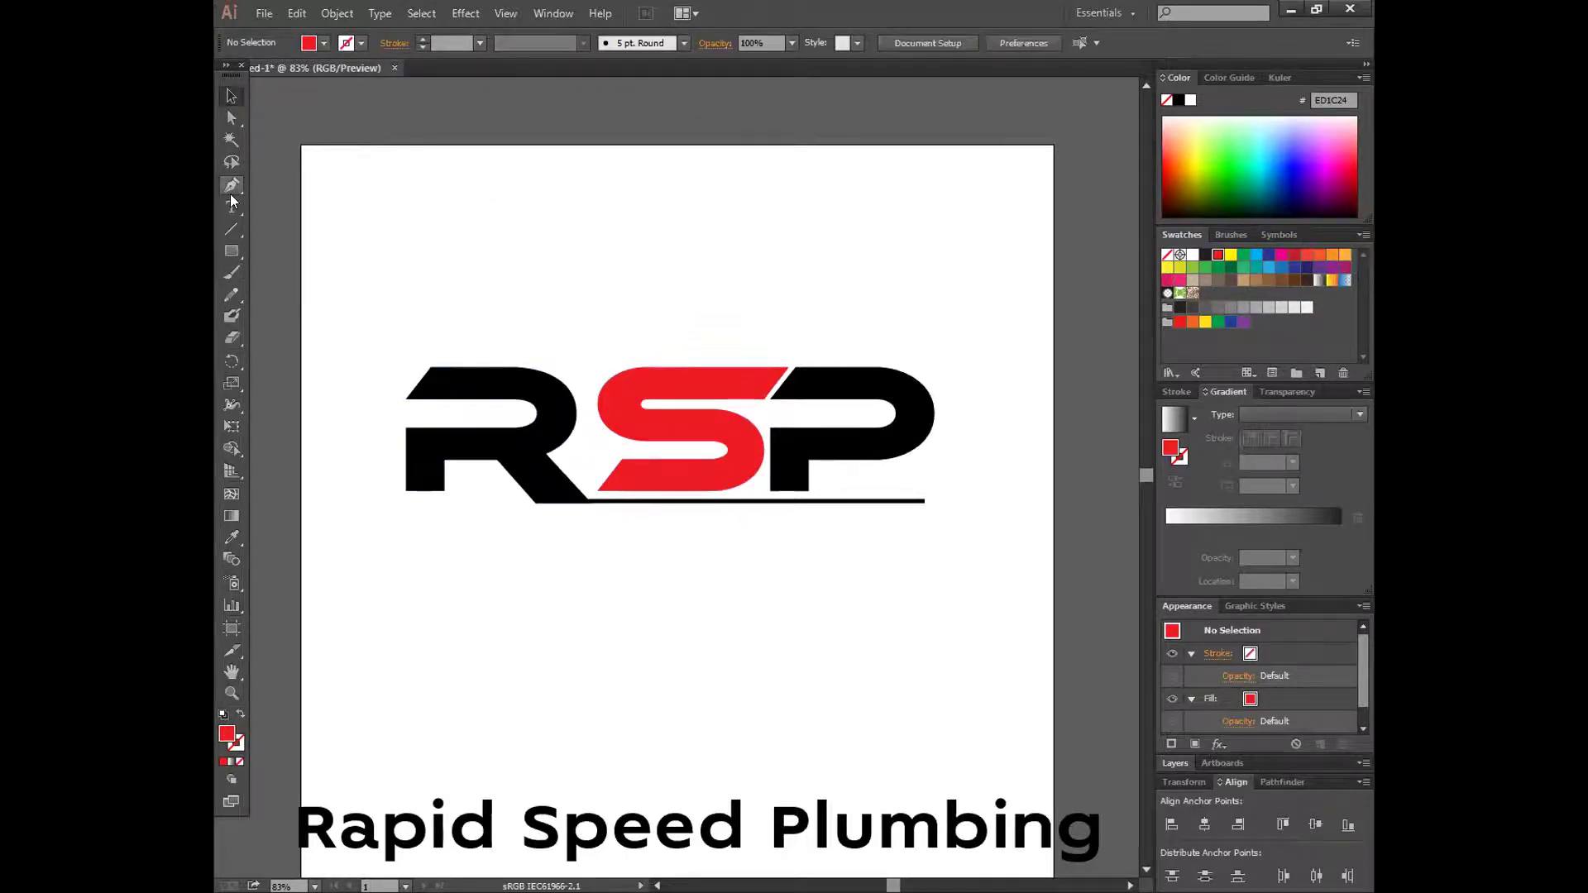
- Extend the S's lower arm across the R's diagonal leg by nudging its two end anchor points horizontally
{"action": "left_click", "coordinate": [233, 118]}
{"action": "left_click", "coordinate": [622, 455]}
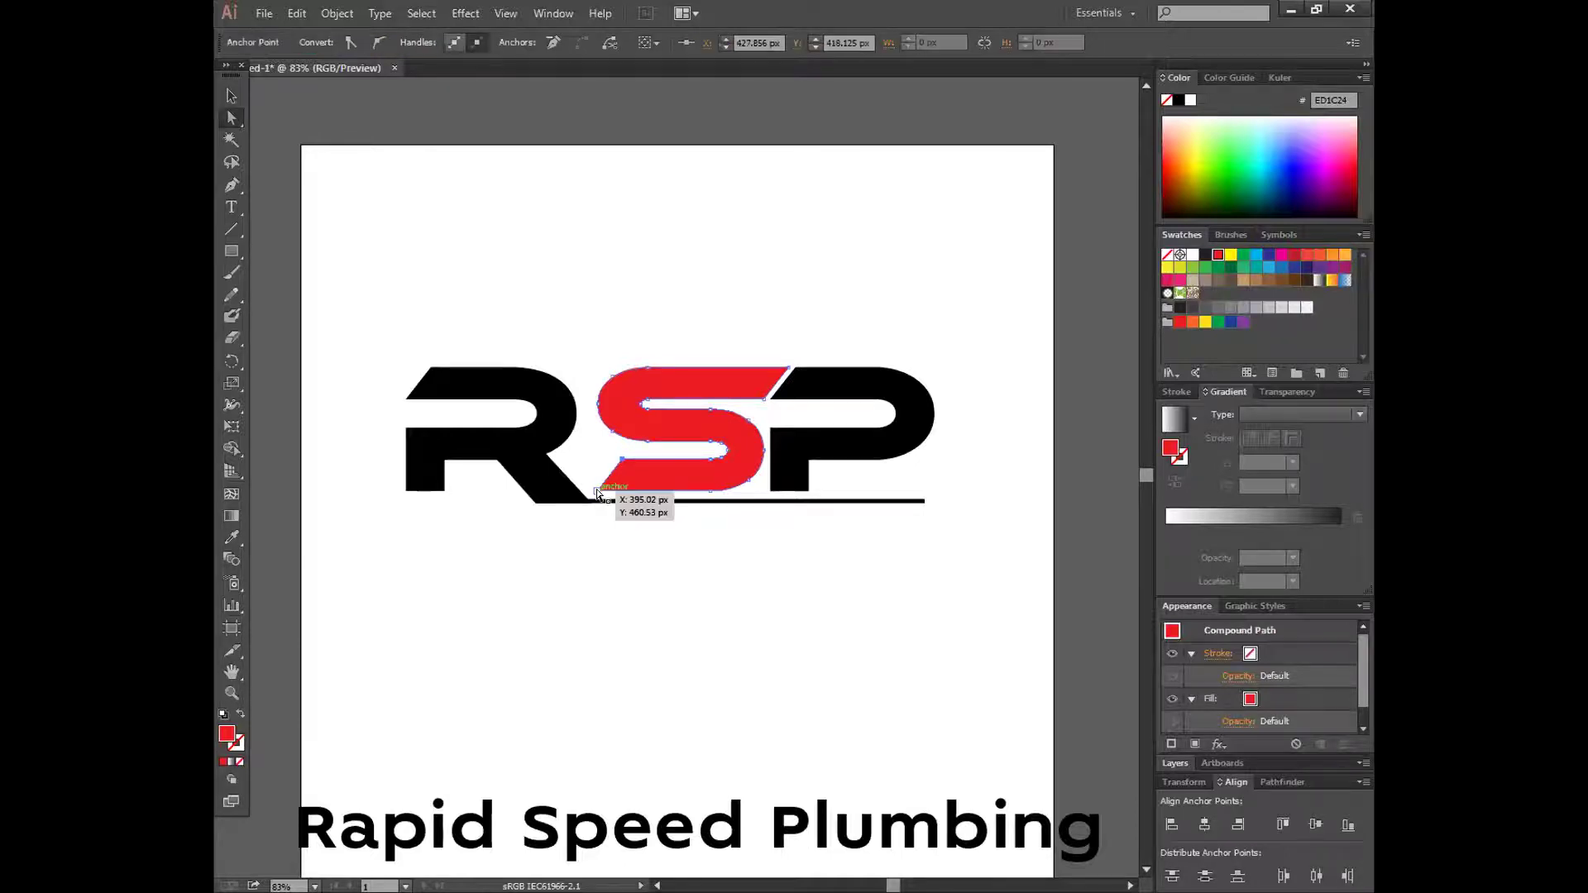
{"action": "left_click", "coordinate": [598, 489], "text": "shift"}
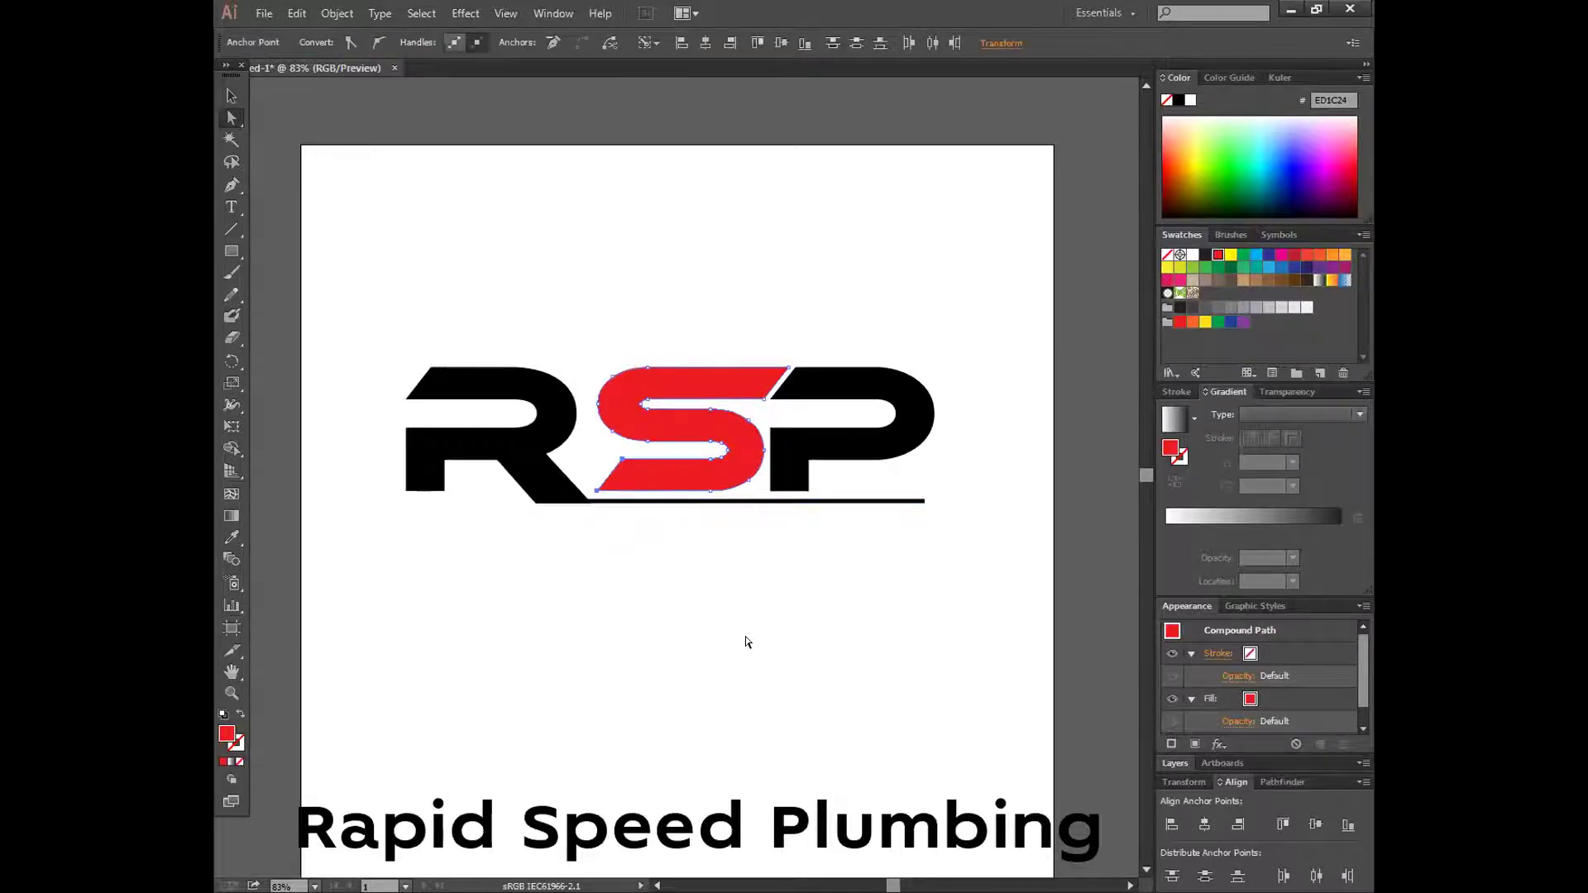
{"action": "key", "text": "Left"}
{"action": "key", "text": "Left"}
{"action": "key", "text": "Left"}
{"action": "key", "text": "Left"}
{"action": "key", "text": "Left"}
{"action": "key", "text": "Left"}
{"action": "key", "text": "Left"}
{"action": "key", "text": "Left"}
{"action": "key", "text": "Left"}
{"action": "key", "text": "Left"}
{"action": "key", "text": "Left"}
{"action": "key", "text": "Left"}
{"action": "key", "text": "Left"}
{"action": "key", "text": "Left"}
{"action": "key", "text": "Left"}
{"action": "key", "text": "Left"}
{"action": "key", "text": "Left"}
{"action": "key", "text": "Left"}
{"action": "key", "text": "Left"}
{"action": "key", "text": "Left"}
{"action": "key", "text": "Left"}
{"action": "key", "text": "Left"}
{"action": "key", "text": "Left"}
{"action": "key", "text": "Left"}
{"action": "key", "text": "Left"}
{"action": "key", "text": "Left"}
{"action": "key", "text": "Left"}
{"action": "key", "text": "Left"}
{"action": "key", "text": "Left"}
{"action": "key", "text": "Left"}
{"action": "key", "text": "Left"}
{"action": "key", "text": "Left"}
{"action": "key", "text": "Left"}
{"action": "key", "text": "Left"}
{"action": "key", "text": "Left"}
{"action": "key", "text": "Left"}
{"action": "key", "text": "Left"}
{"action": "key", "text": "Left"}
{"action": "key", "text": "Left"}
{"action": "key", "text": "Left"}
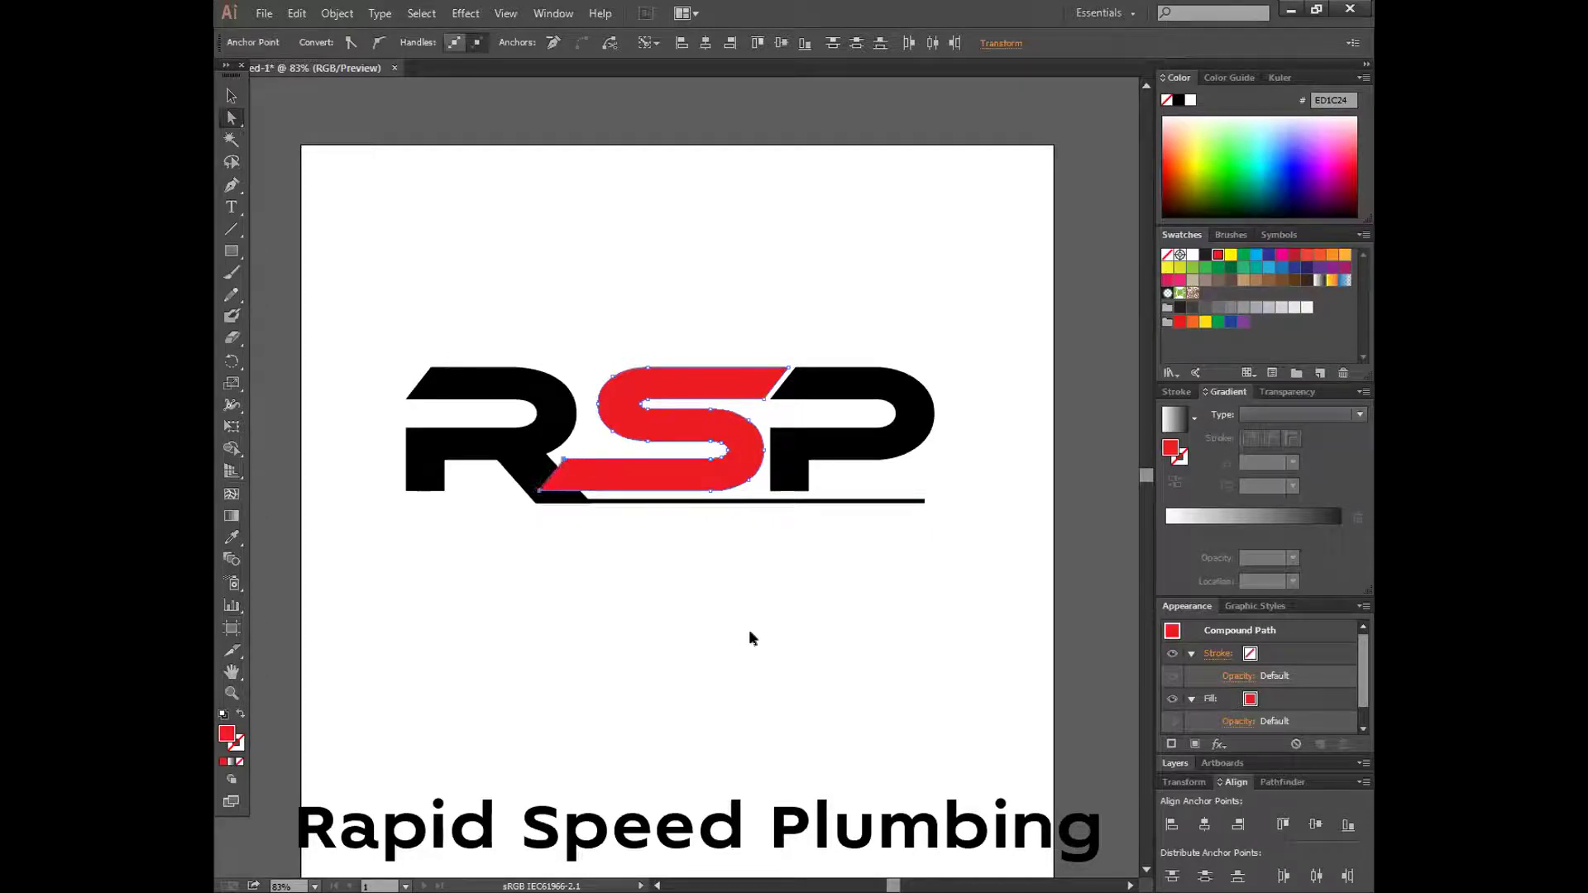
{"action": "key", "text": "Left"}
{"action": "key", "text": "Left"}
{"action": "key", "text": "Left"}
{"action": "key", "text": "Left"}
{"action": "key", "text": "Left"}
{"action": "key", "text": "Left"}
{"action": "key", "text": "Left"}
{"action": "key", "text": "Left"}
{"action": "key", "text": "Left"}
{"action": "key", "text": "Left"}
{"action": "key", "text": "Left"}
{"action": "key", "text": "Left"}
{"action": "key", "text": "Left"}
{"action": "key", "text": "Left"}
{"action": "key", "text": "Left"}
{"action": "key", "text": "Left"}
{"action": "key", "text": "Left"}
{"action": "key", "text": "Left"}
{"action": "key", "text": "Left"}
{"action": "key", "text": "Left"}
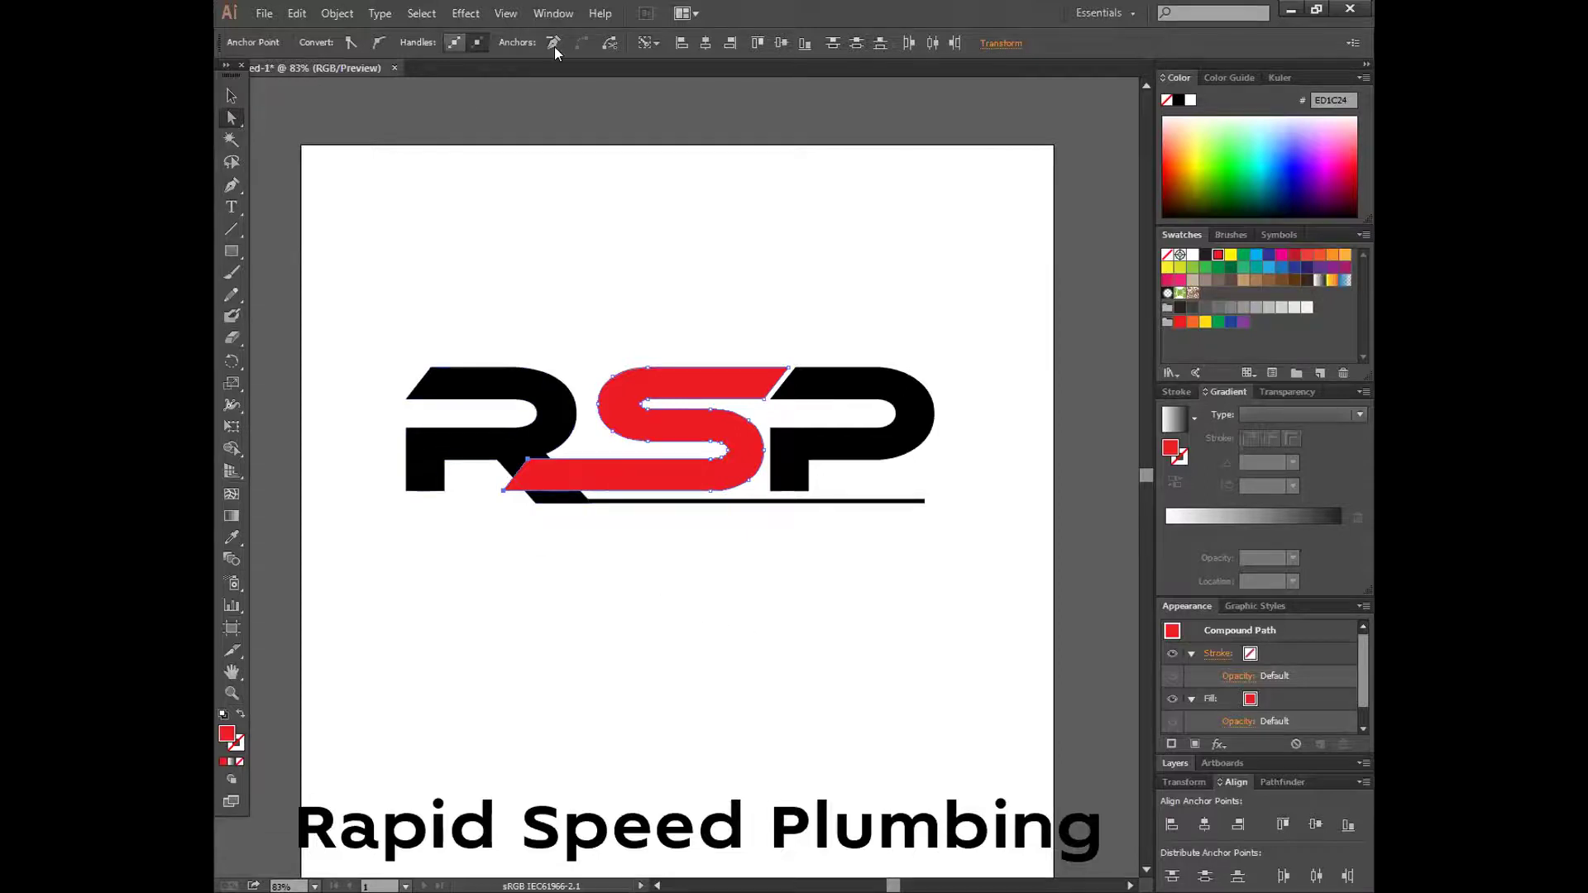
{"action": "left_click", "coordinate": [538, 240]}
{"action": "key", "text": "v"}
- Offset the R's path by 7 px with Miter joins and a miter limit of 4
{"action": "left_click", "coordinate": [538, 384]}
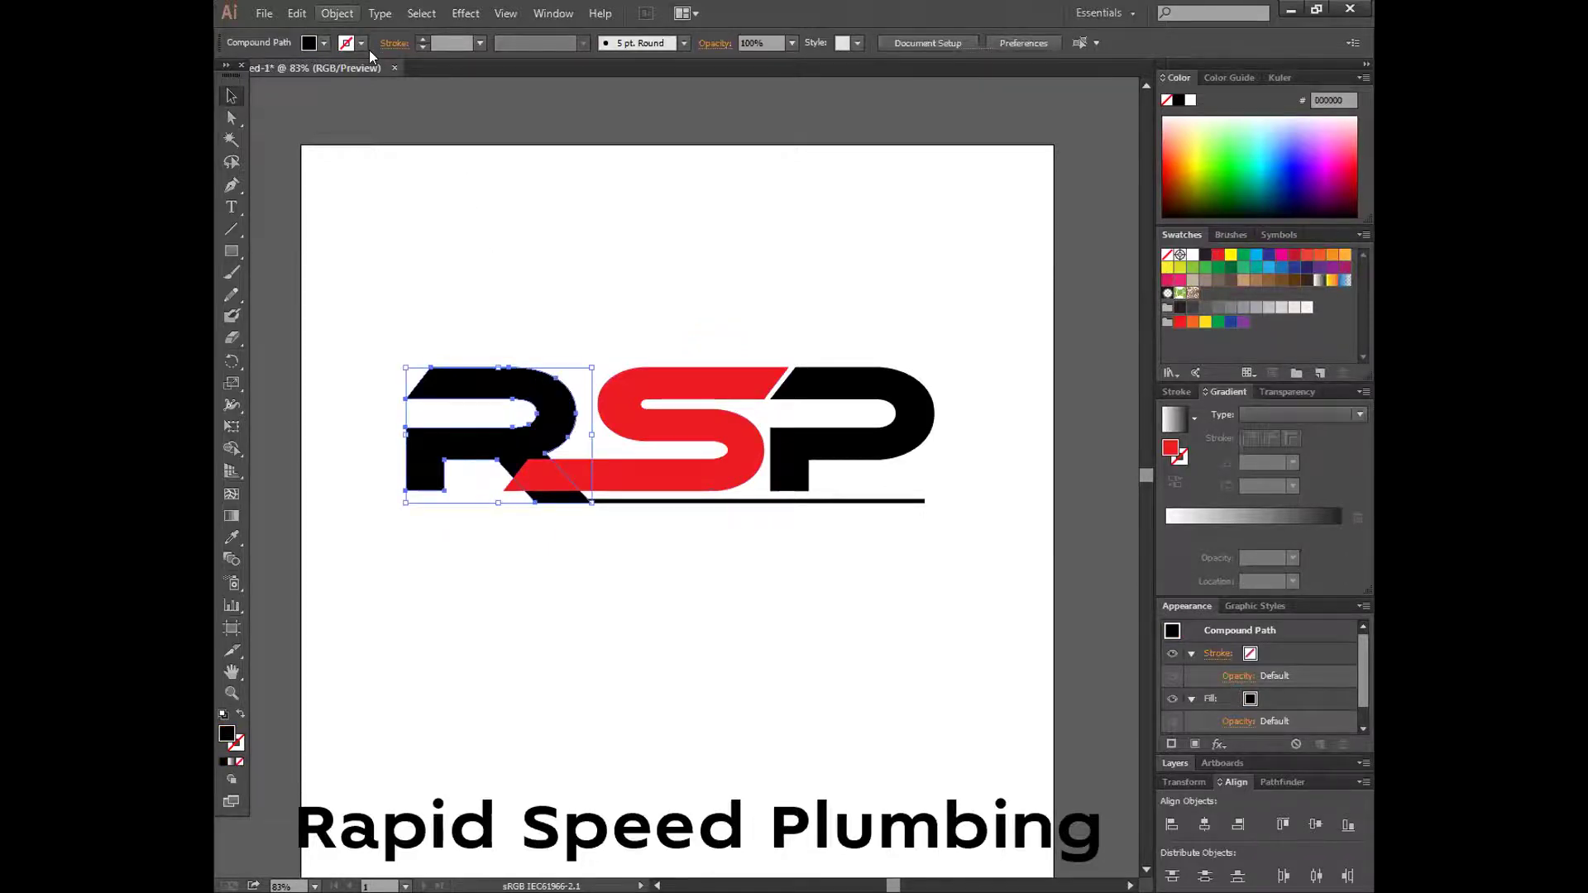
{"action": "key", "text": "alt+f"}
{"action": "mouse_move", "coordinate": [296, 14]}
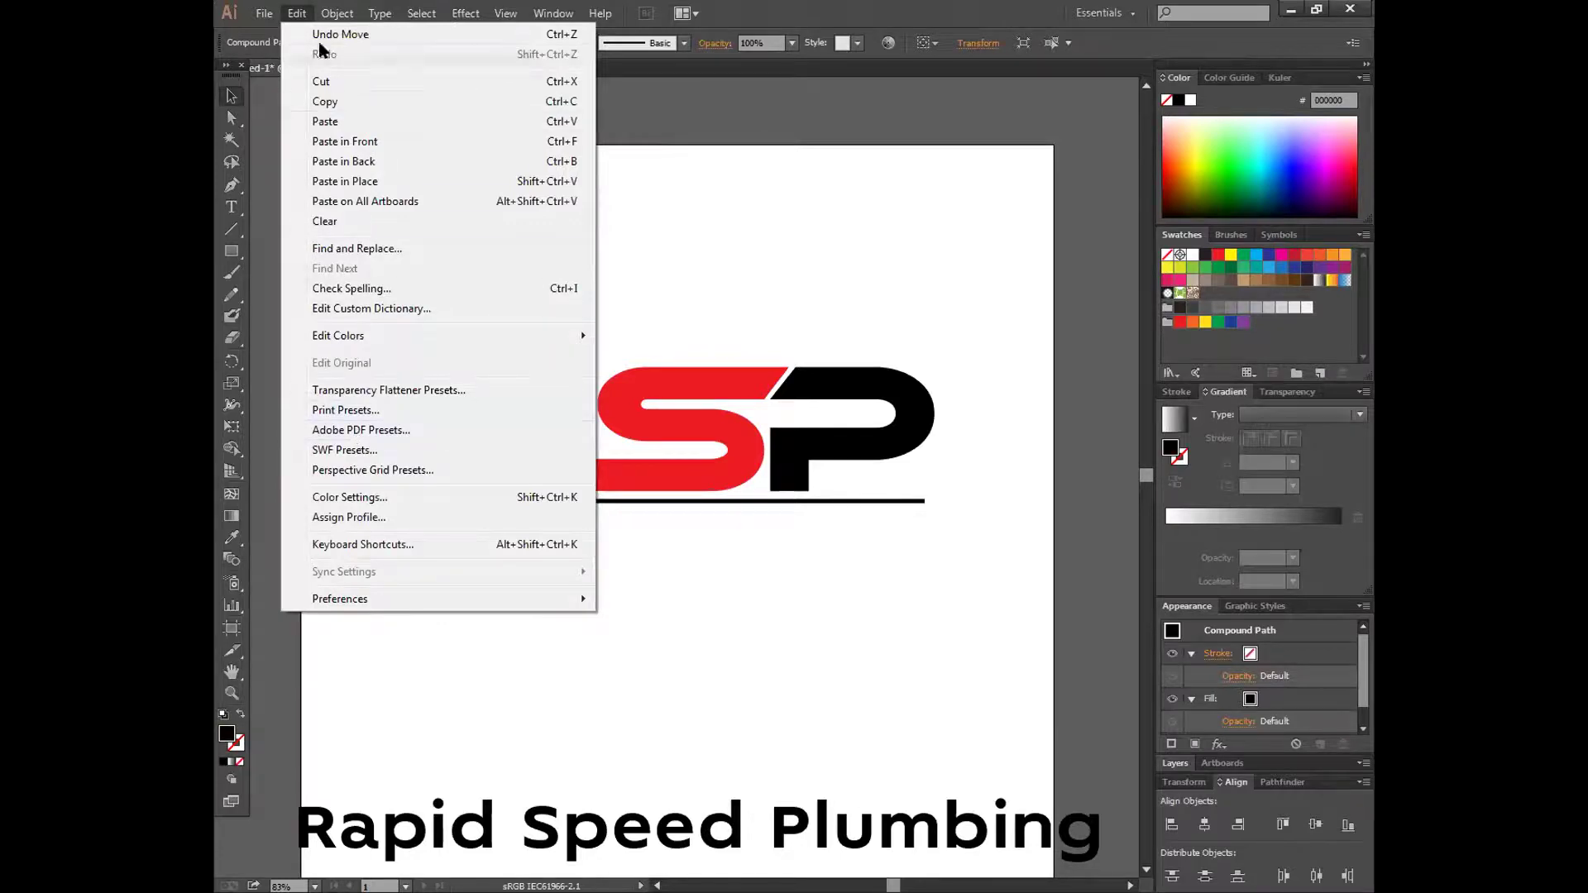
{"action": "mouse_move", "coordinate": [377, 385]}
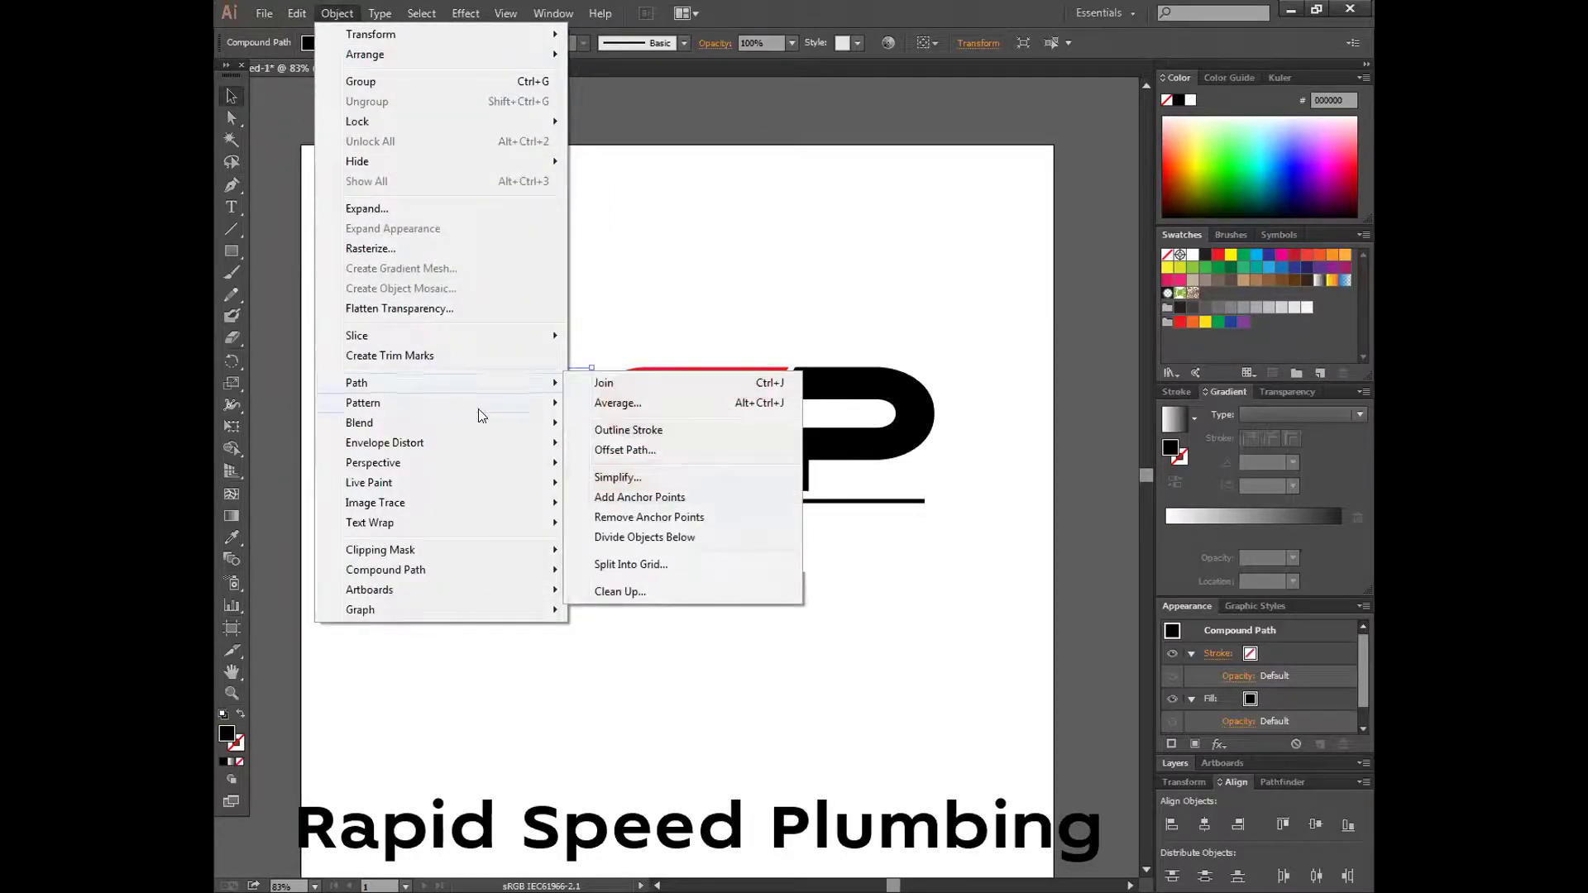
{"action": "left_click", "coordinate": [623, 450]}
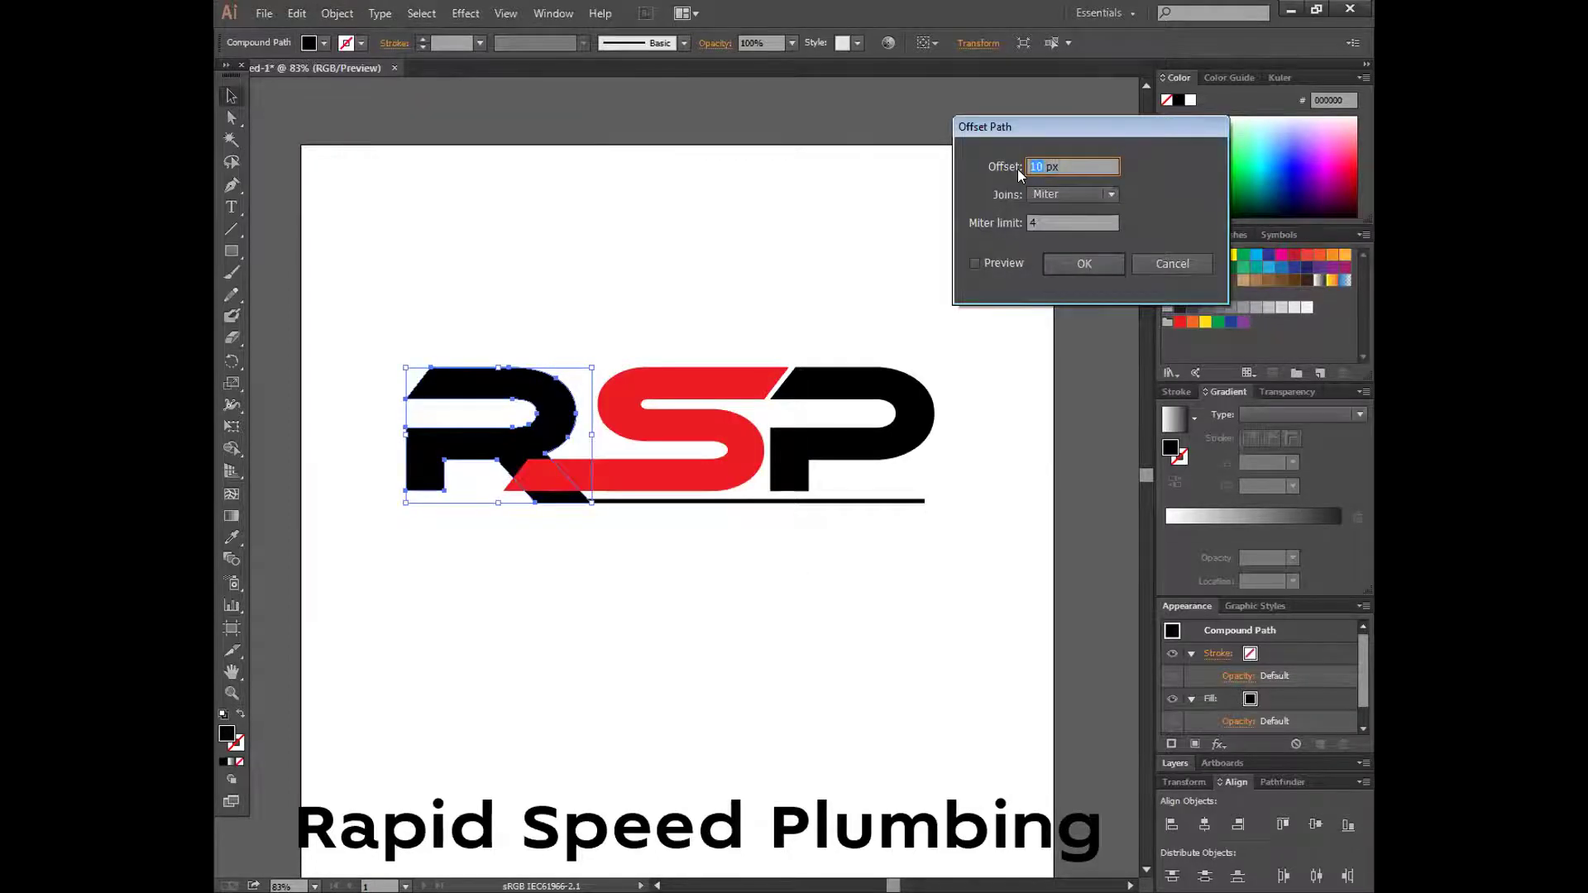
{"action": "type", "text": "6"}
{"action": "left_click", "coordinate": [975, 263]}
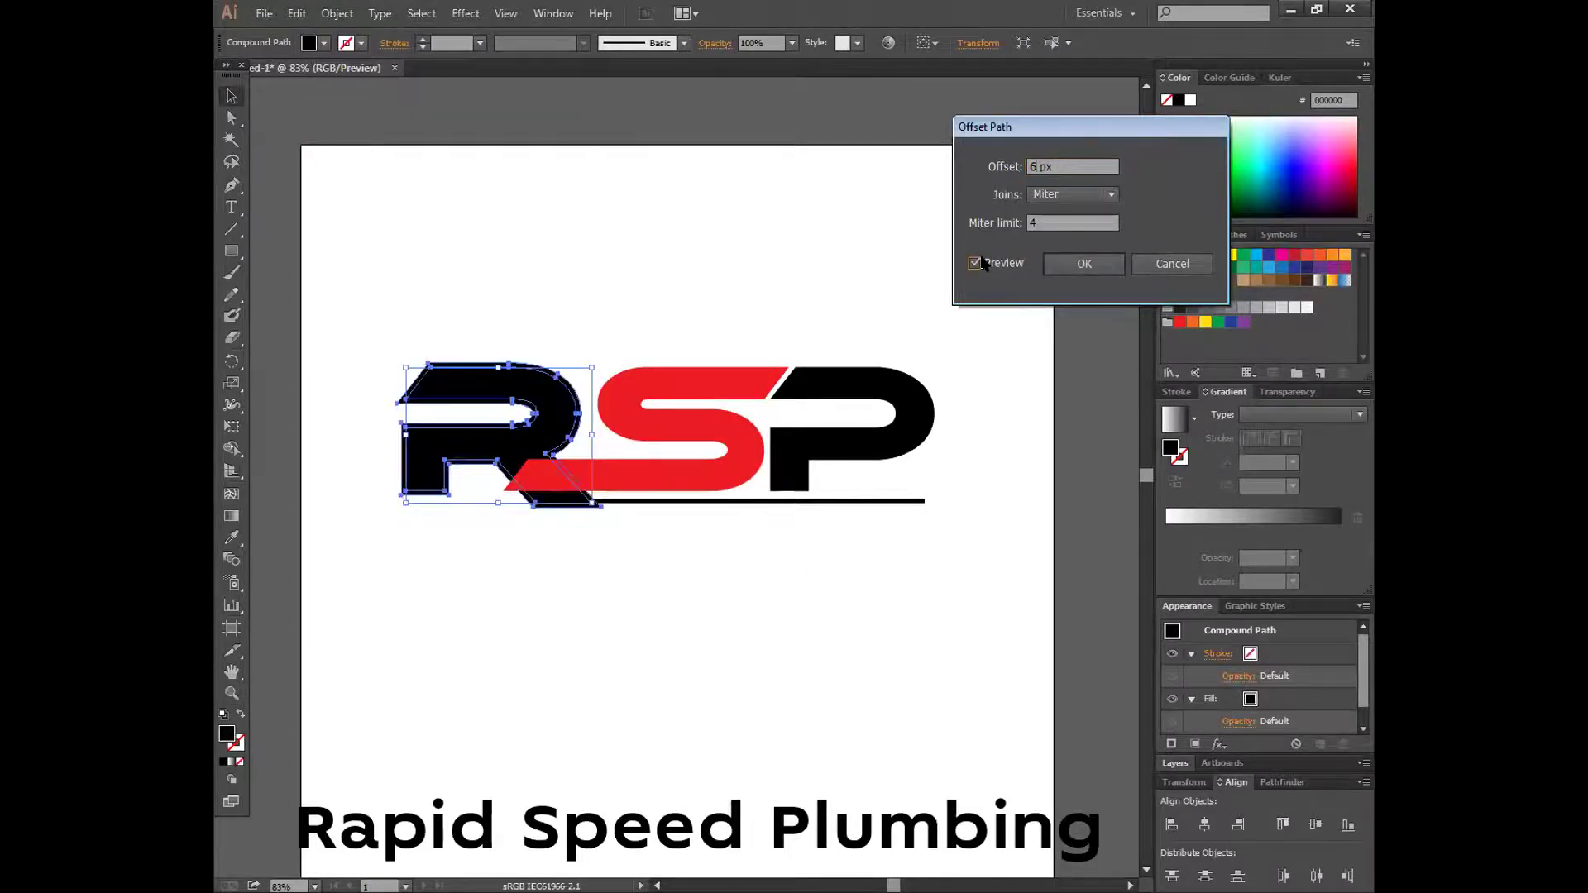
{"action": "double_click", "coordinate": [1030, 166]}
{"action": "type", "text": "7"}
{"action": "left_click", "coordinate": [987, 263]}
{"action": "left_click", "coordinate": [988, 263]}
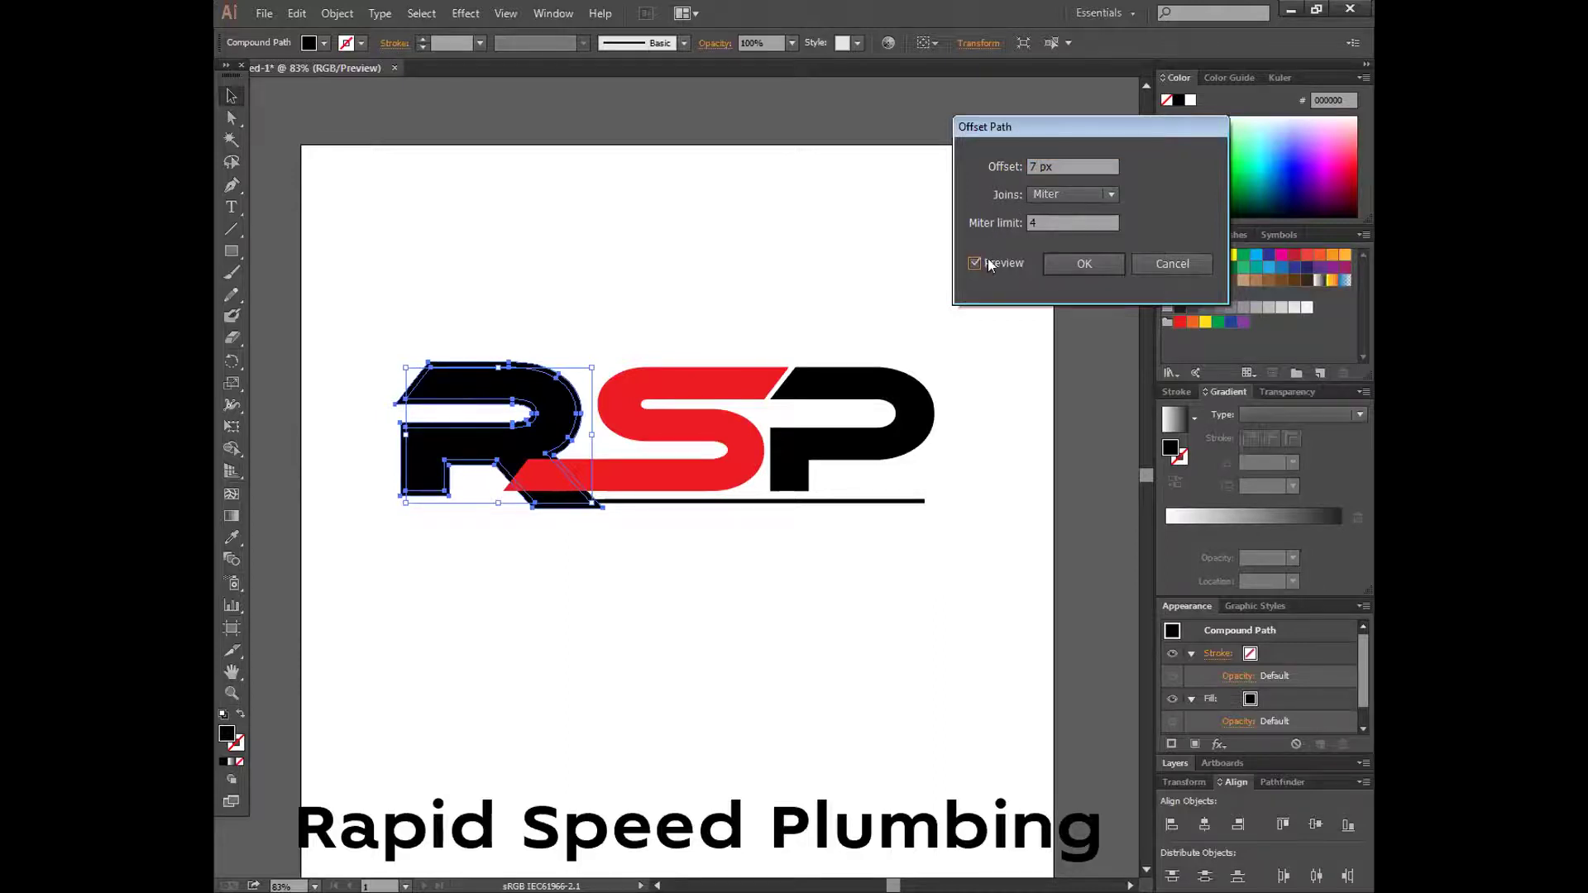
{"action": "left_click", "coordinate": [1075, 265]}
- Select the R, its offset, the S and the underline, and remove the underline and the R's extended foot with Shape Builder
{"action": "left_click_drag", "start_coordinate": [372, 296], "coordinate": [609, 563]}
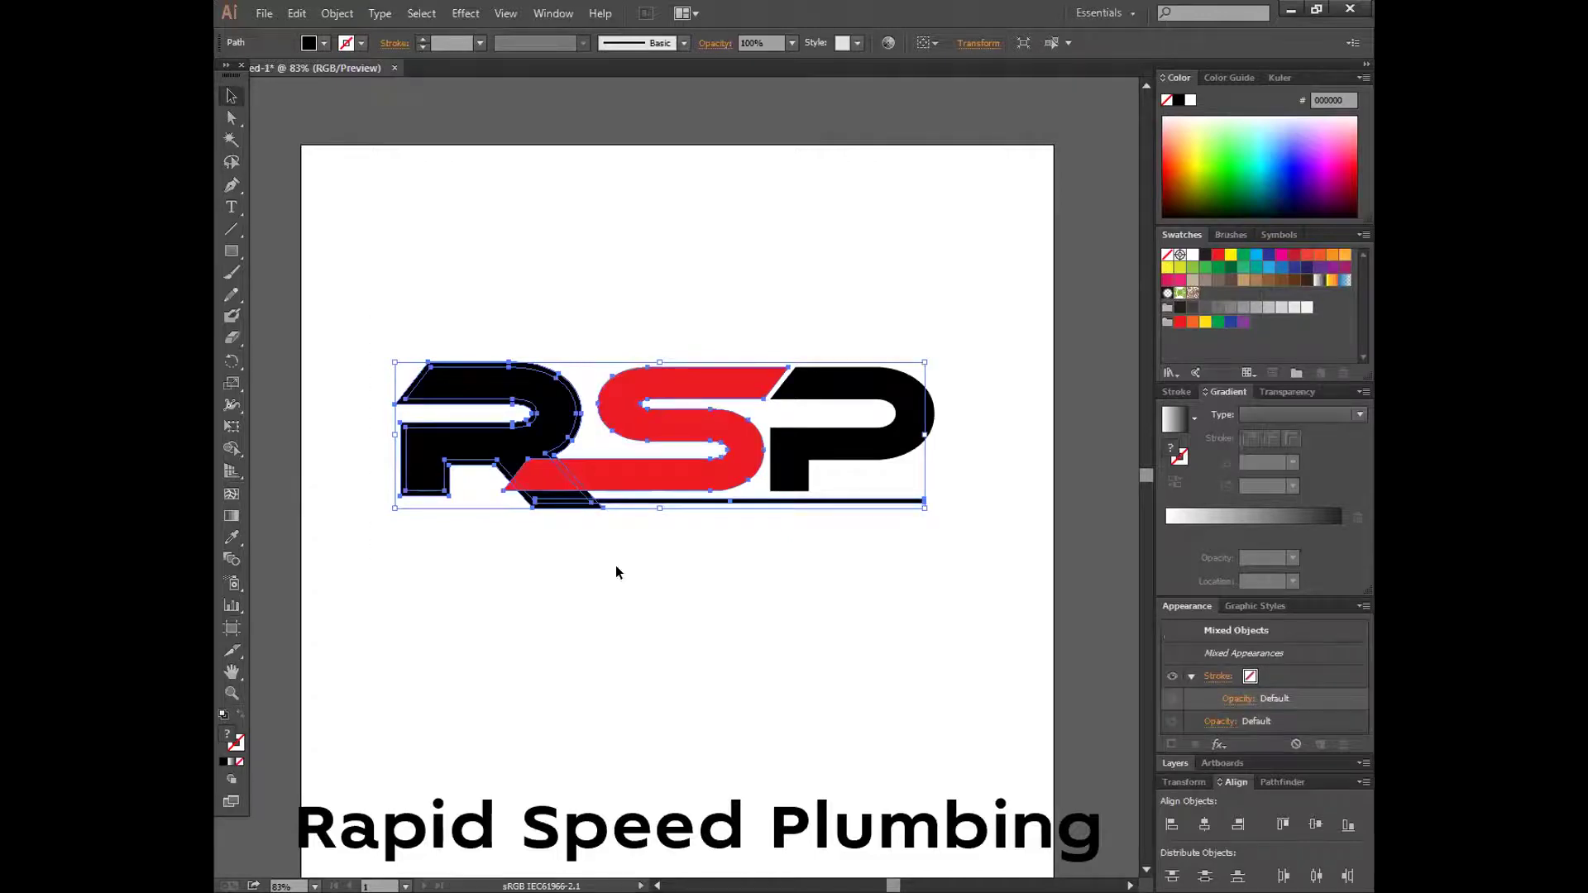
{"action": "left_click", "coordinate": [232, 448]}
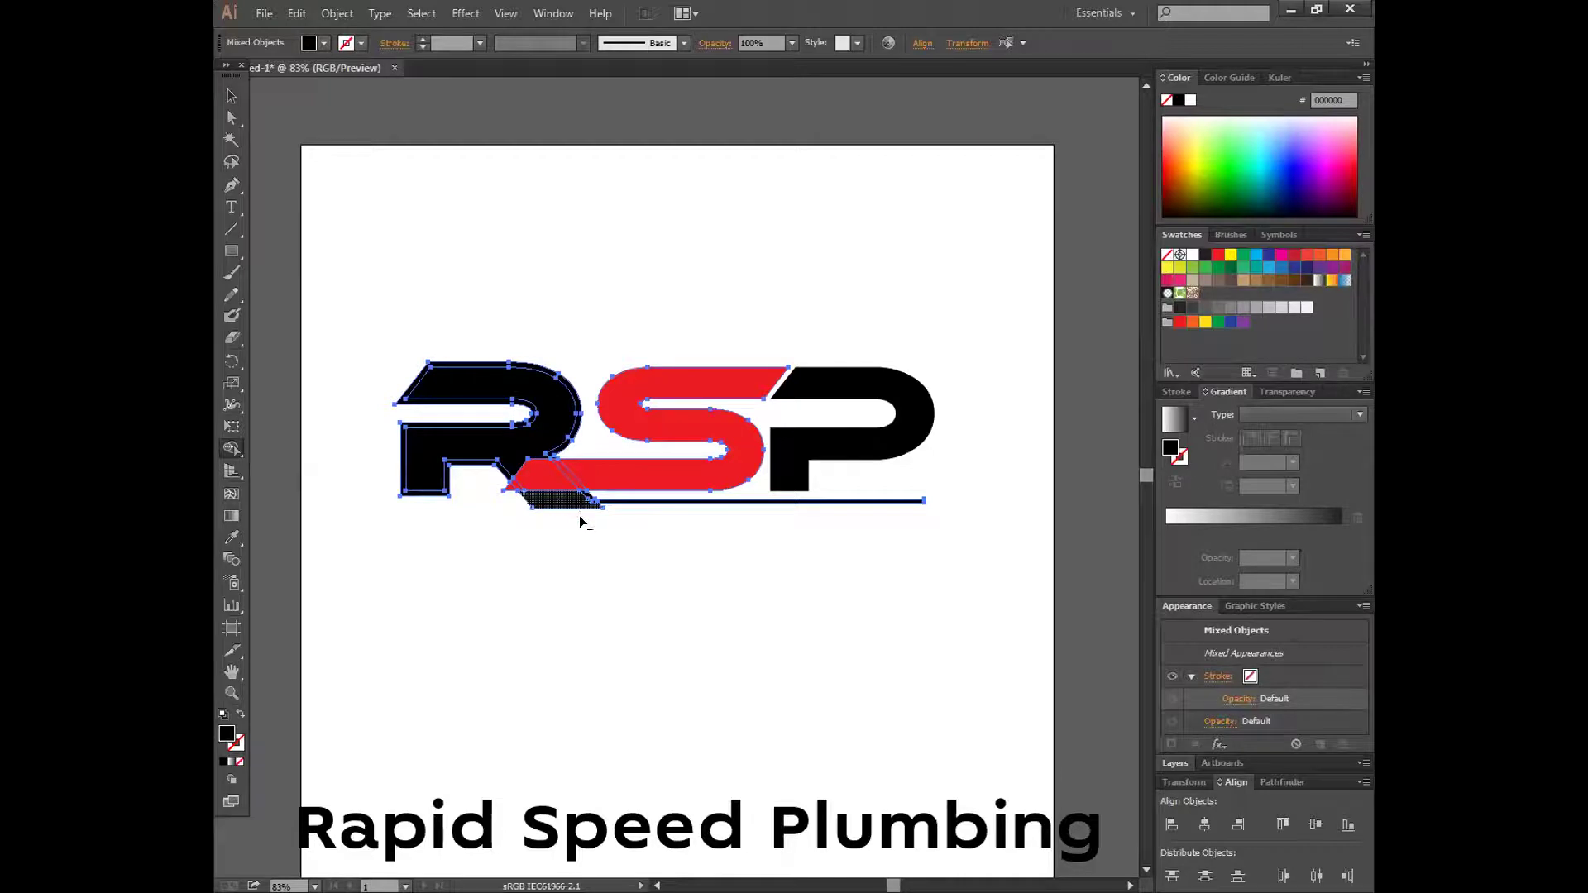
{"action": "left_click", "coordinate": [606, 501], "text": "alt"}
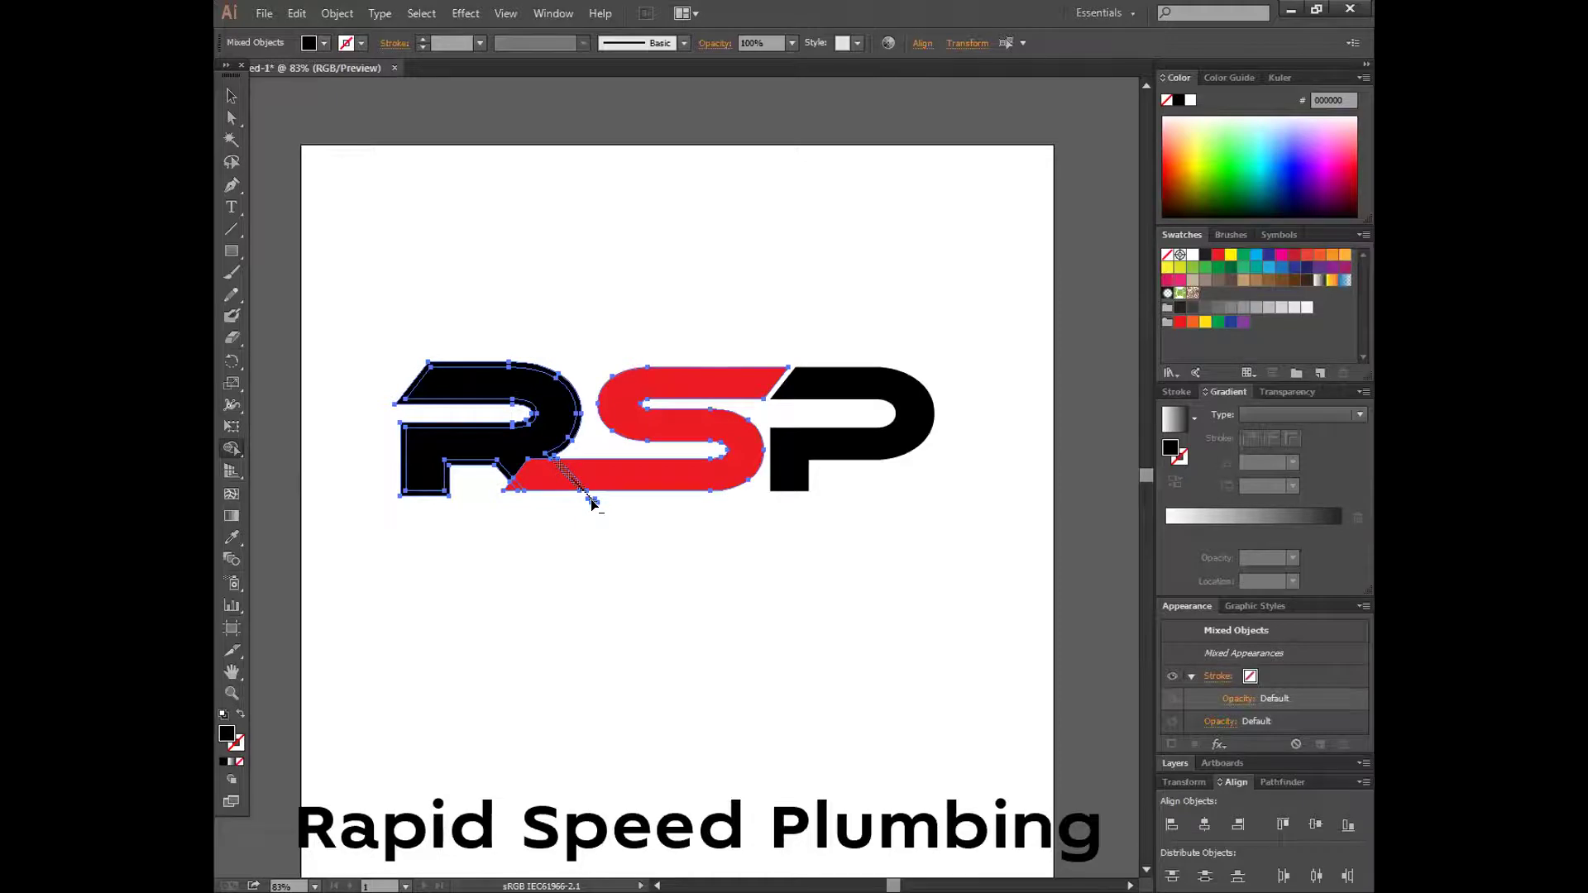
- Remove the offset outline with Shape Builder to leave a diagonal gap before the S, and merge the cut-off S tip into the R's leg
{"action": "left_click", "coordinate": [580, 445]}
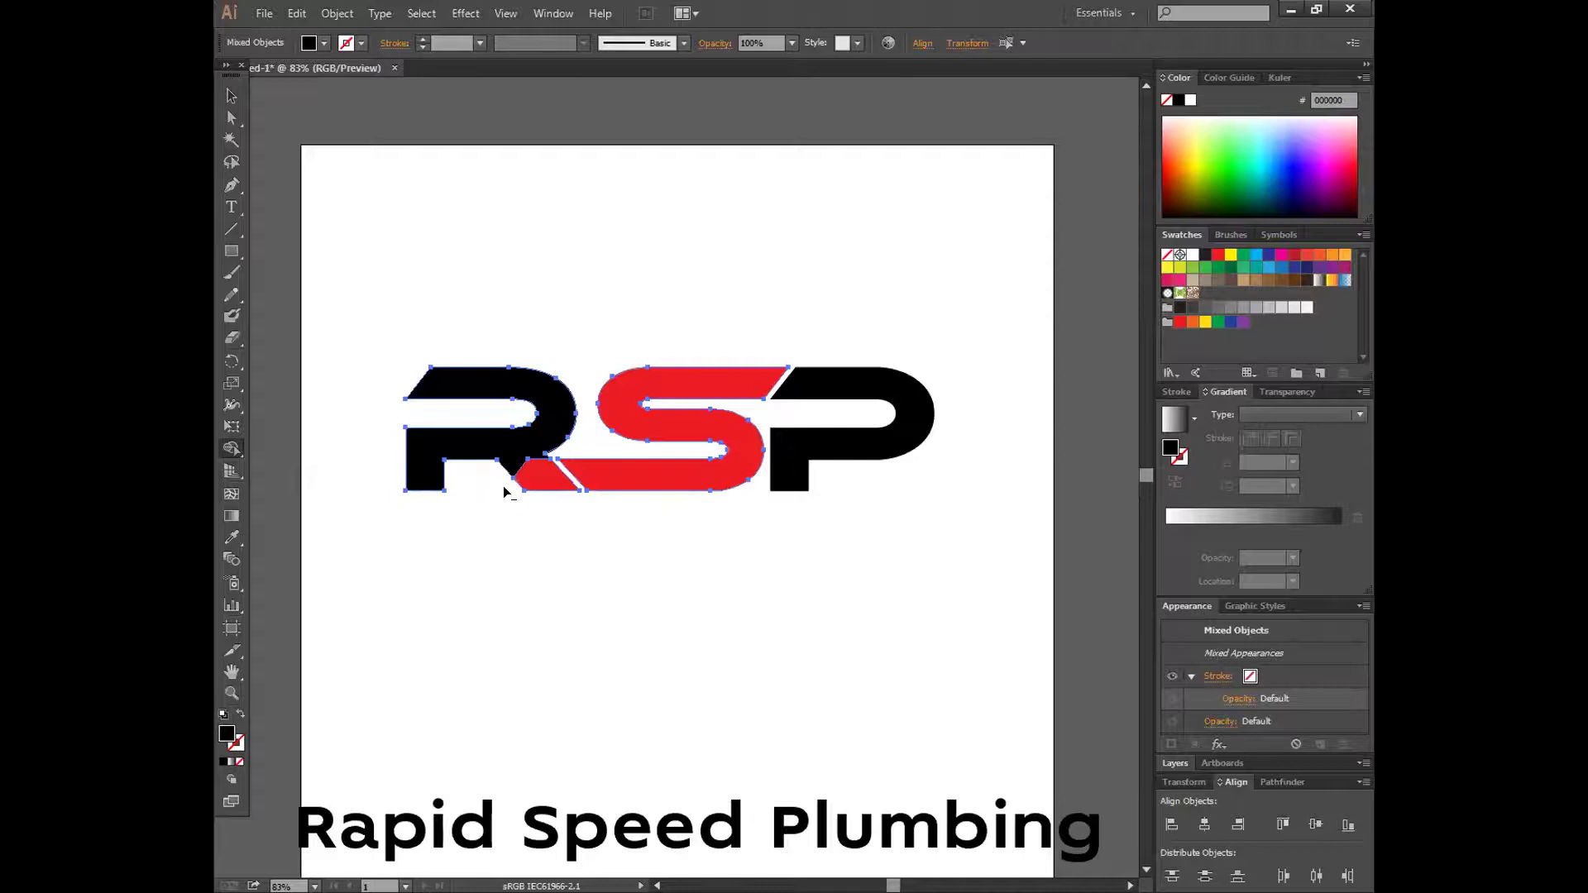
{"action": "left_click_drag", "start_coordinate": [545, 487], "coordinate": [513, 457]}
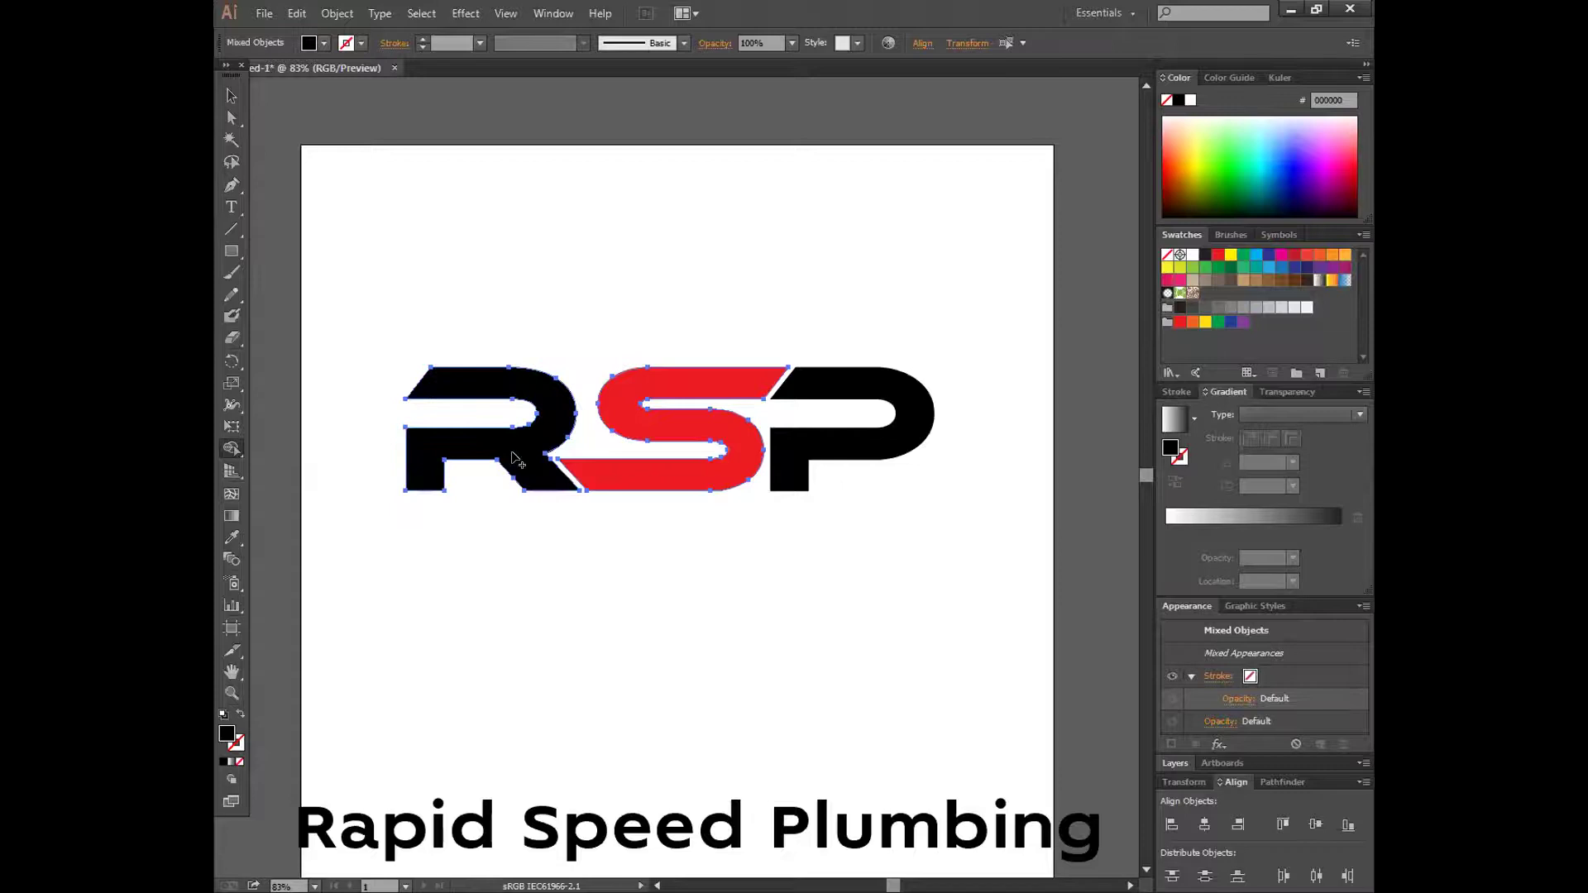
{"action": "left_click", "coordinate": [227, 108]}
{"action": "left_click", "coordinate": [490, 191]}
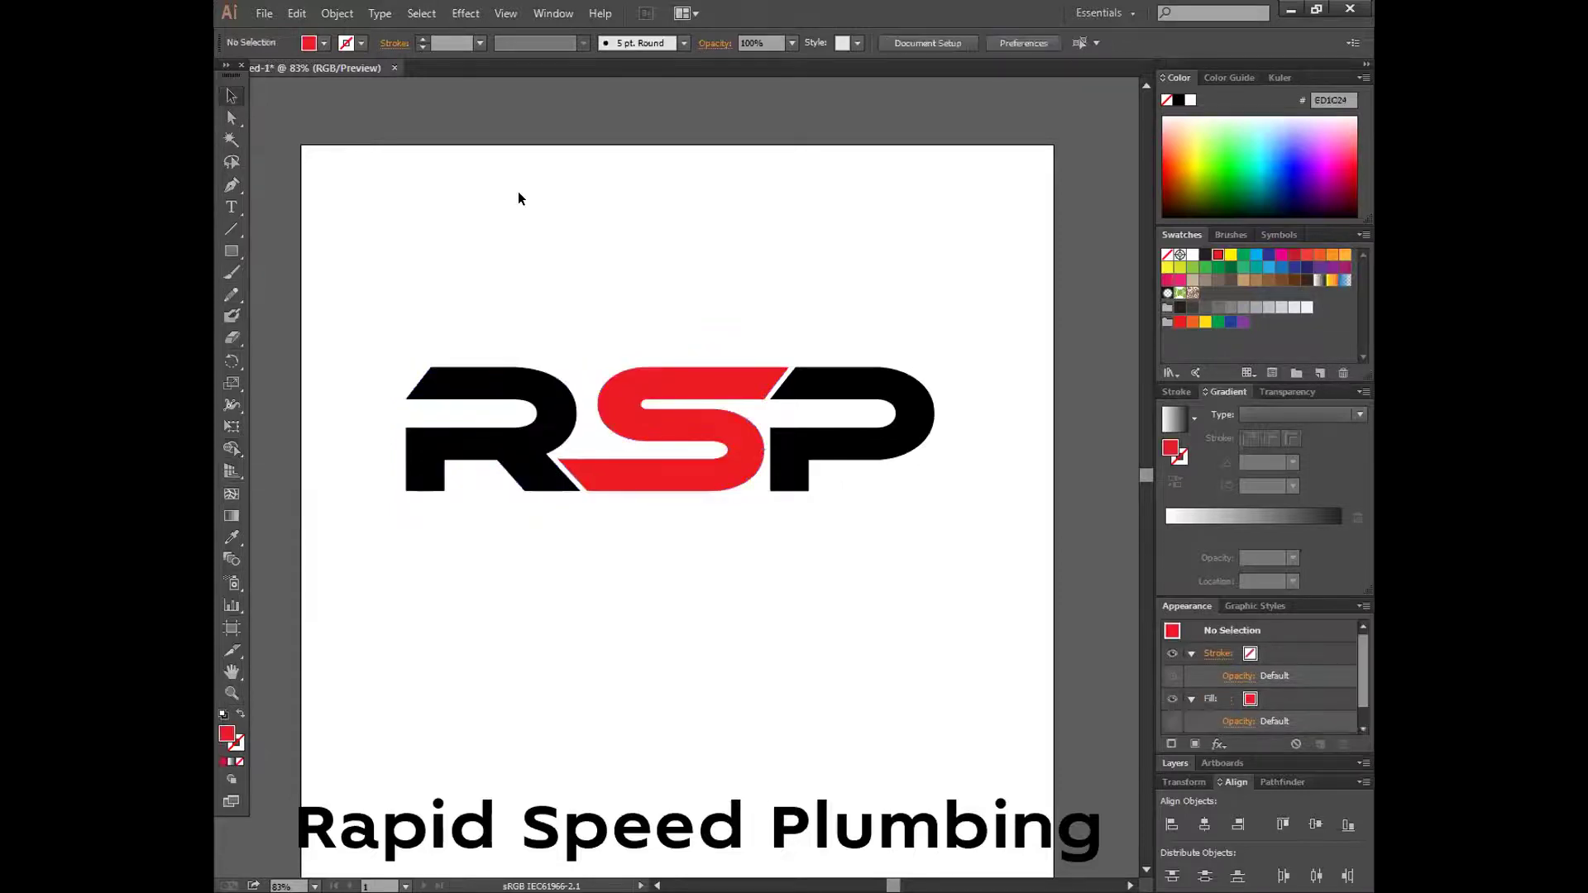
- Move the Rapid Speed Plumbing text up closer beneath the RSP initials and deselect it
{"action": "scroll", "coordinate": [697, 649], "scroll_direction": "up", "scroll_amount": 2}
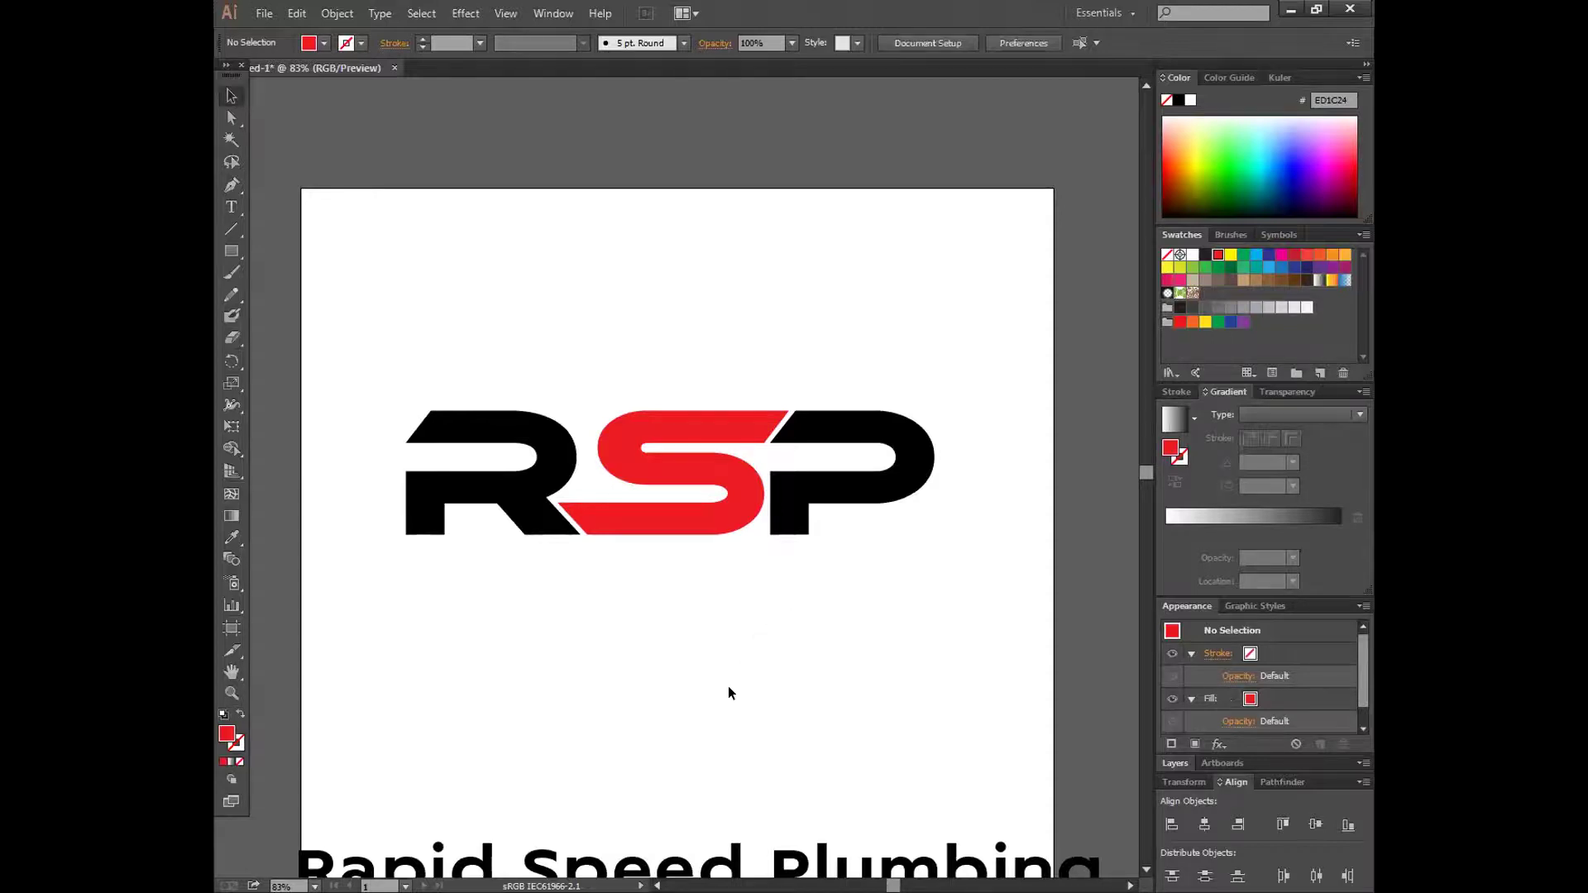
{"action": "scroll", "coordinate": [728, 687], "scroll_direction": "down", "scroll_amount": 1}
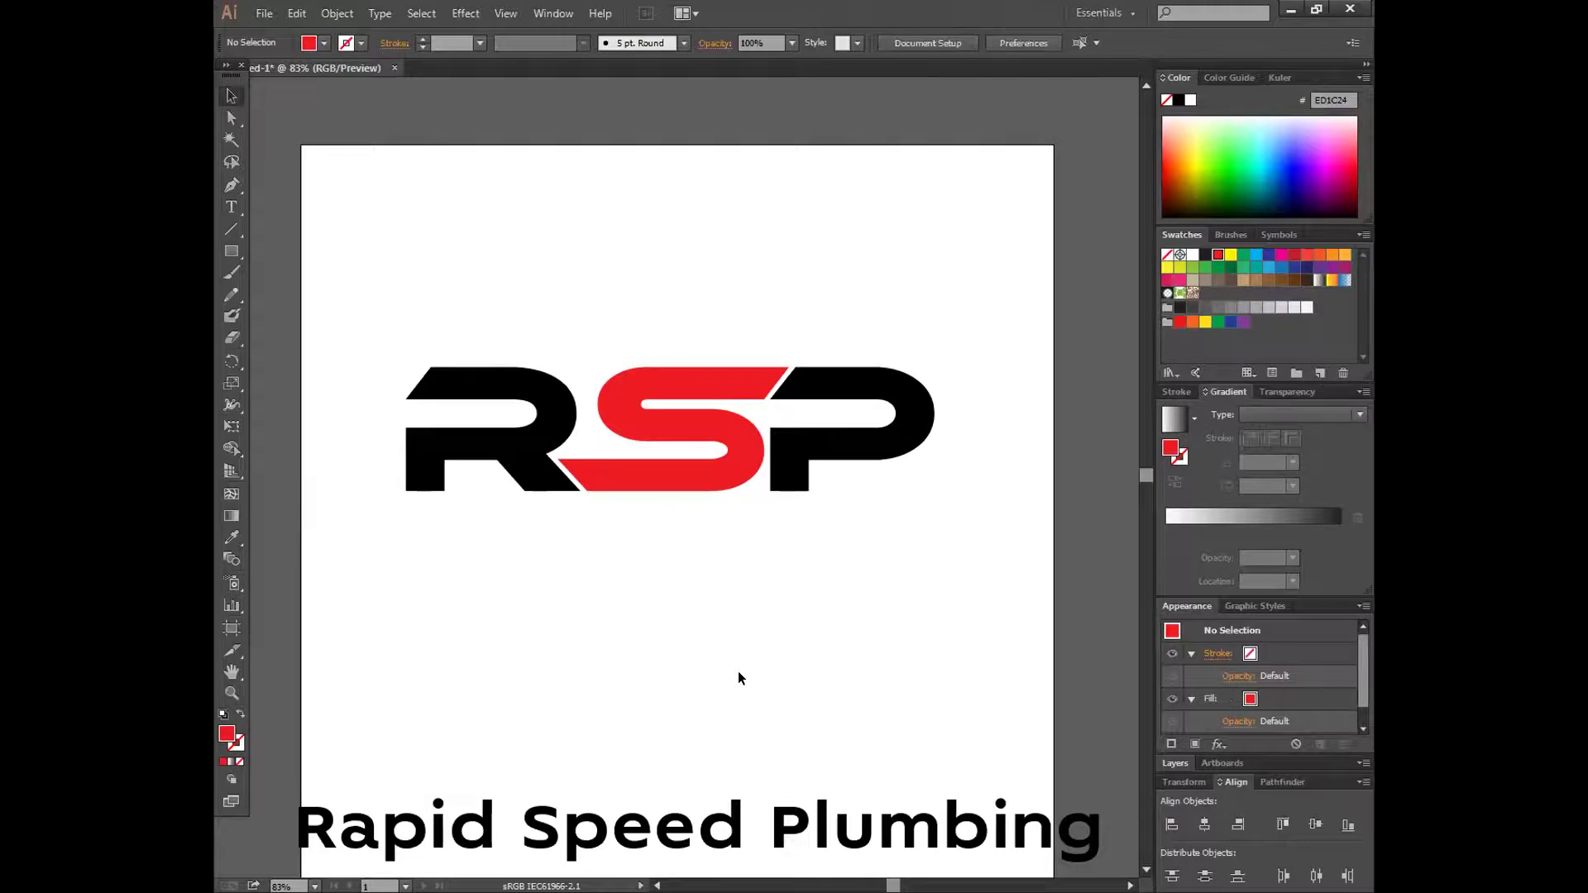
{"action": "scroll", "coordinate": [739, 678], "scroll_direction": "down", "scroll_amount": 1}
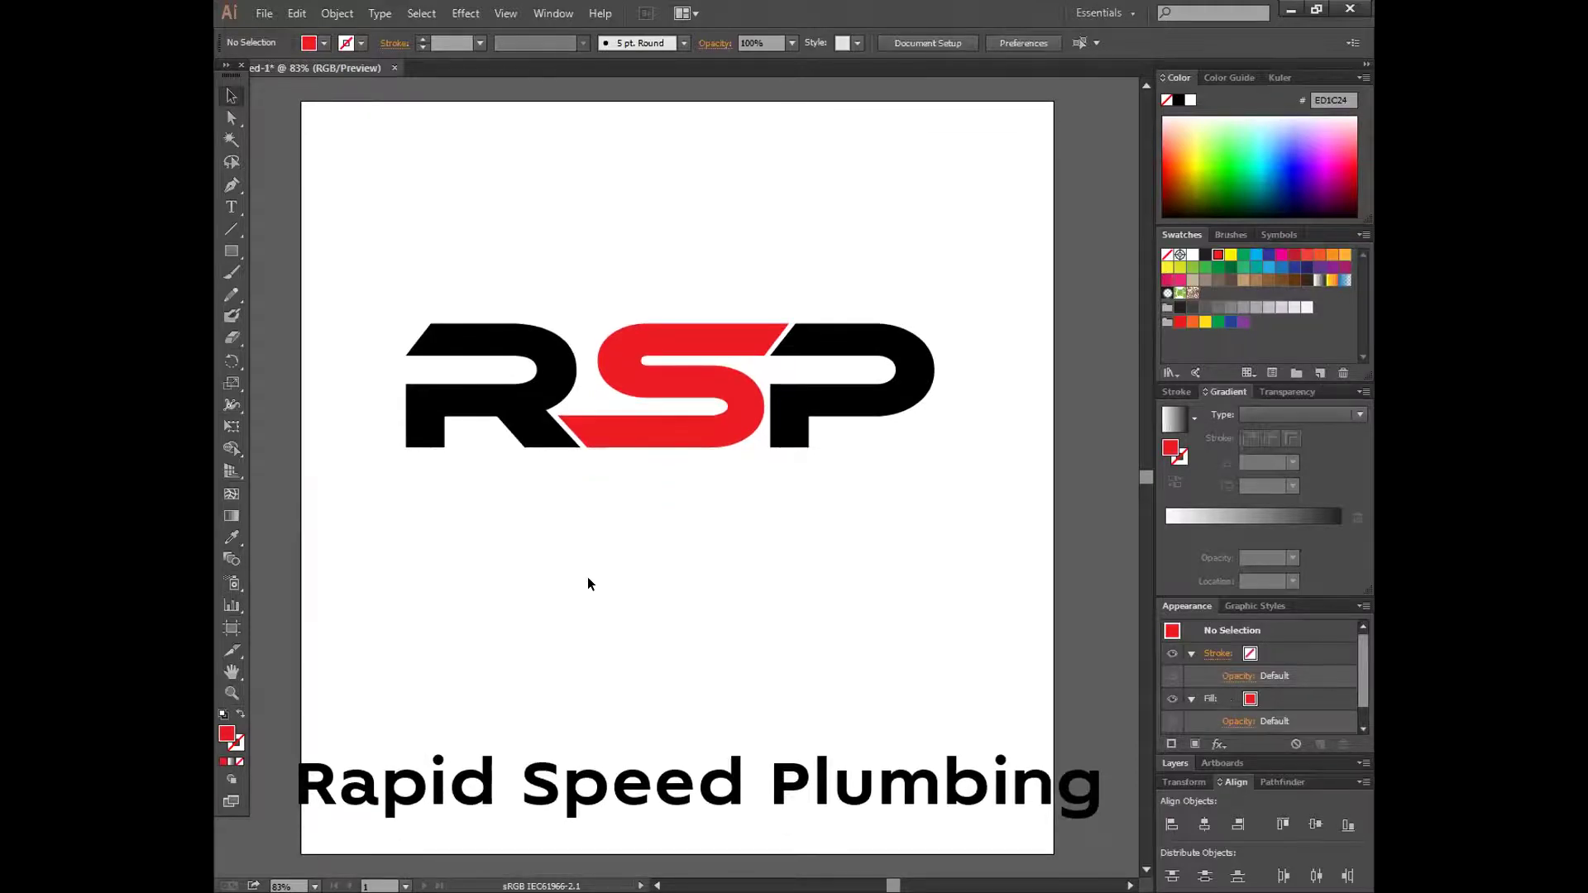
{"action": "left_click_drag", "start_coordinate": [554, 793], "coordinate": [580, 675]}
{"action": "left_click", "coordinate": [723, 585]}
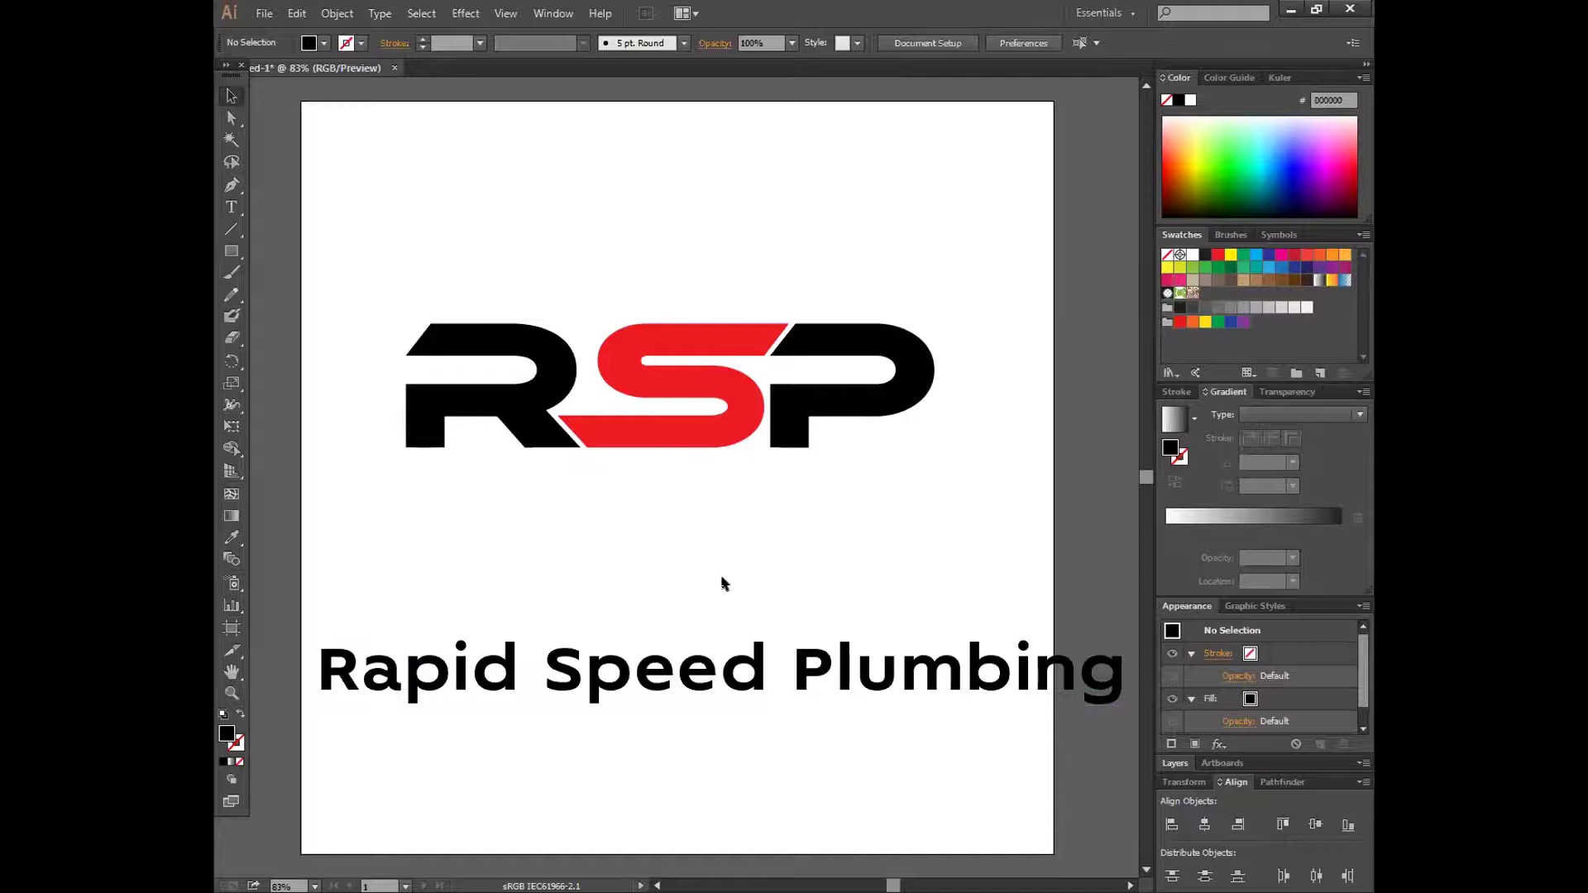
{"action": "scroll", "coordinate": [724, 584], "scroll_direction": "up", "scroll_amount": 2}
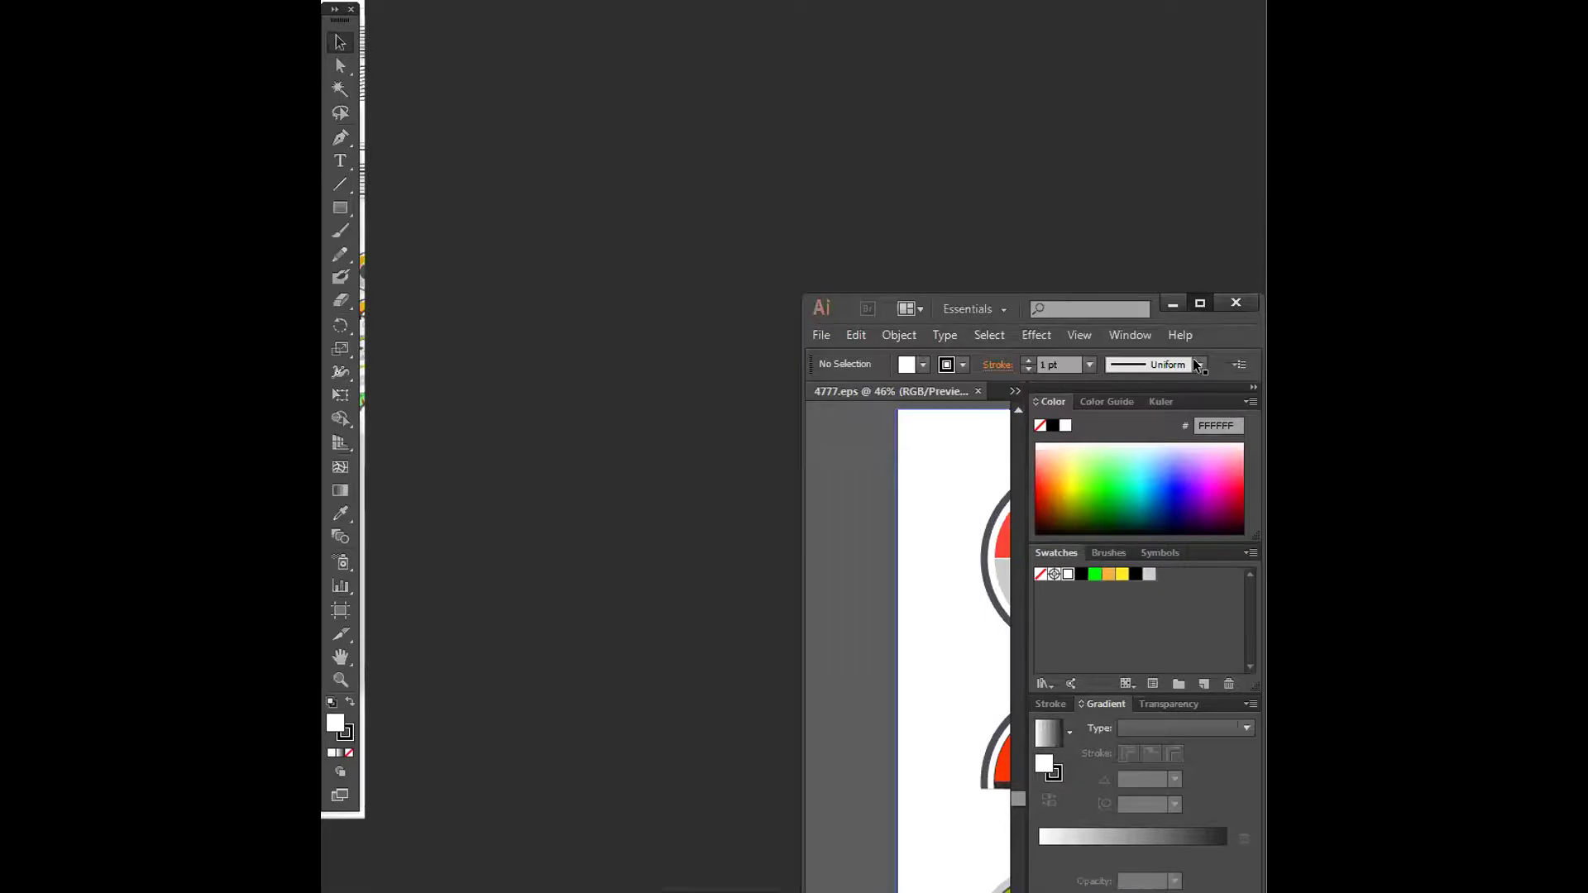
- Bring the horizontal green-to-red segmented gauge with its pointer from 4777.eps into the logo document, between the RSP initials and company name
{"action": "left_click", "coordinate": [1200, 303]}
{"action": "left_click", "coordinate": [768, 298]}
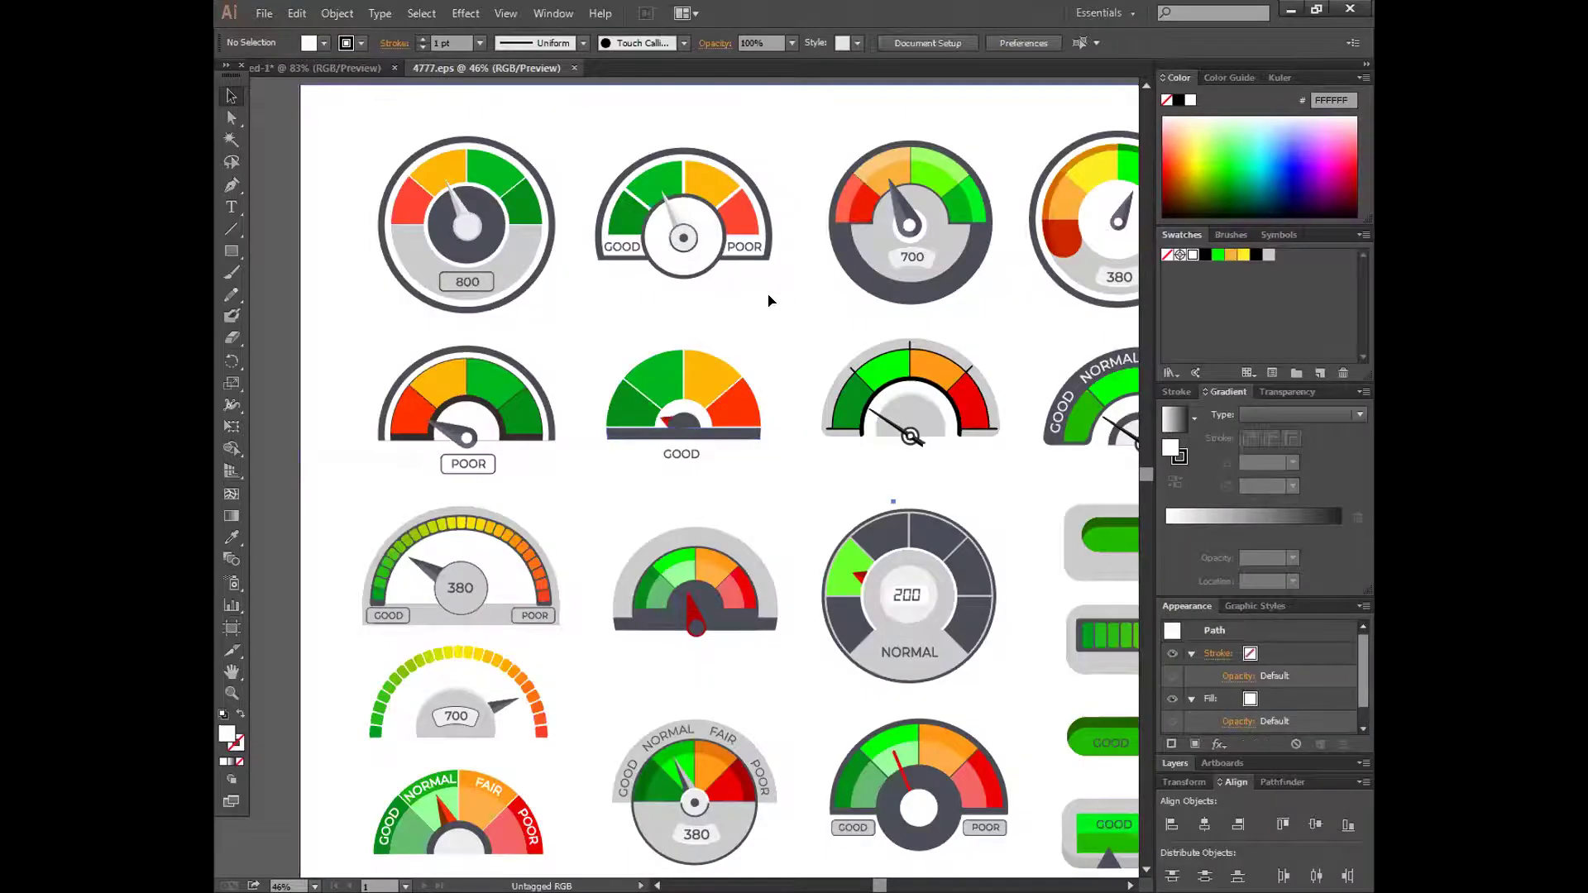
{"action": "scroll", "coordinate": [768, 304], "scroll_direction": "up", "scroll_amount": 2}
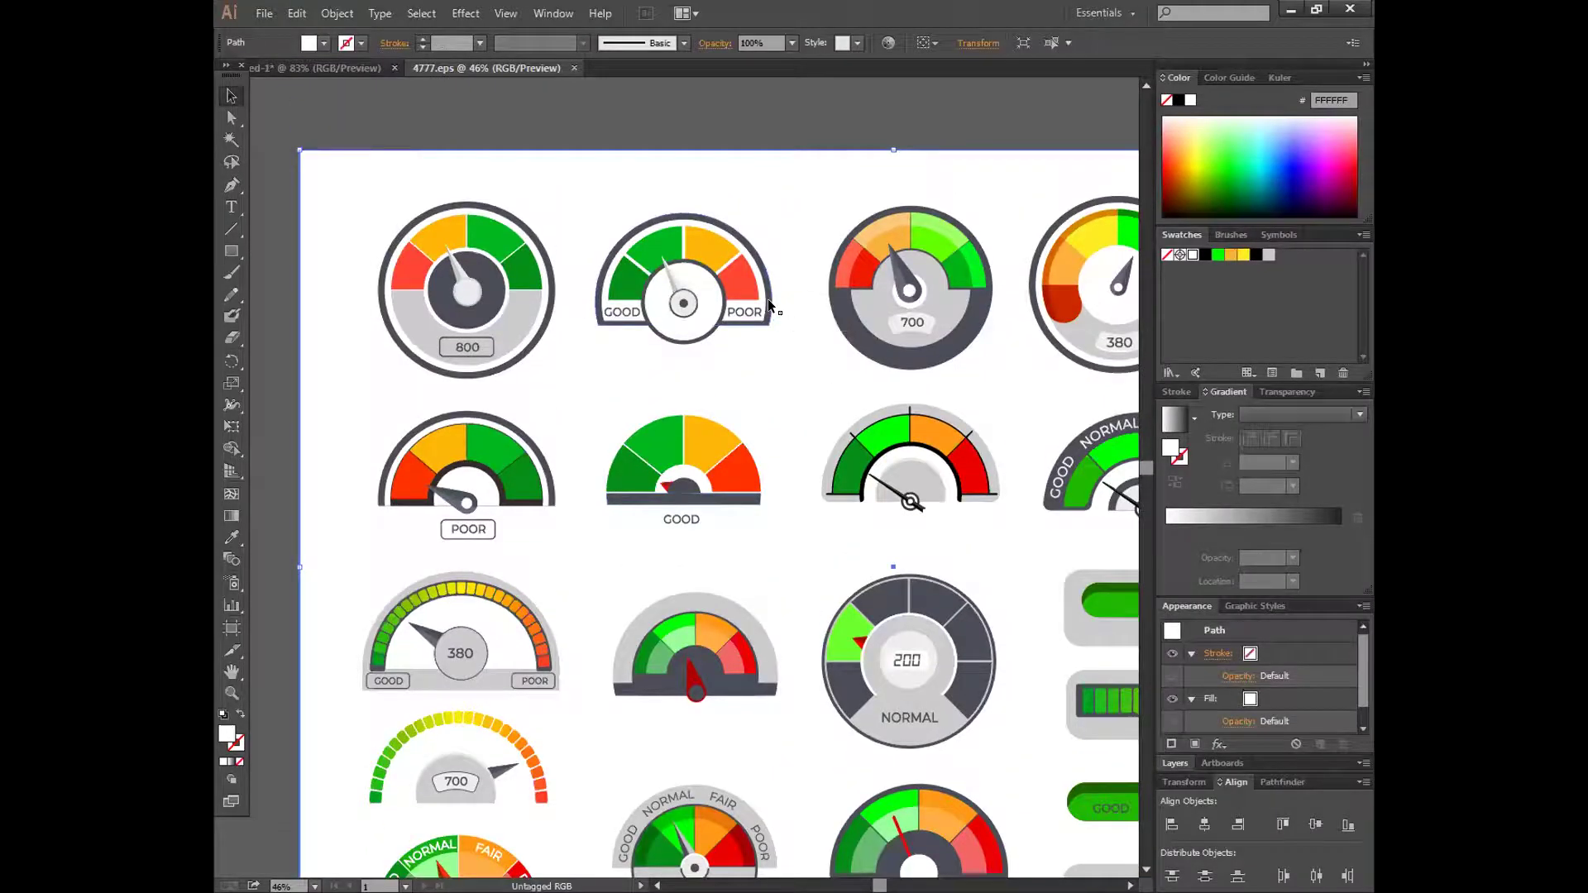
{"action": "scroll", "coordinate": [769, 304], "scroll_direction": "down", "scroll_amount": 3}
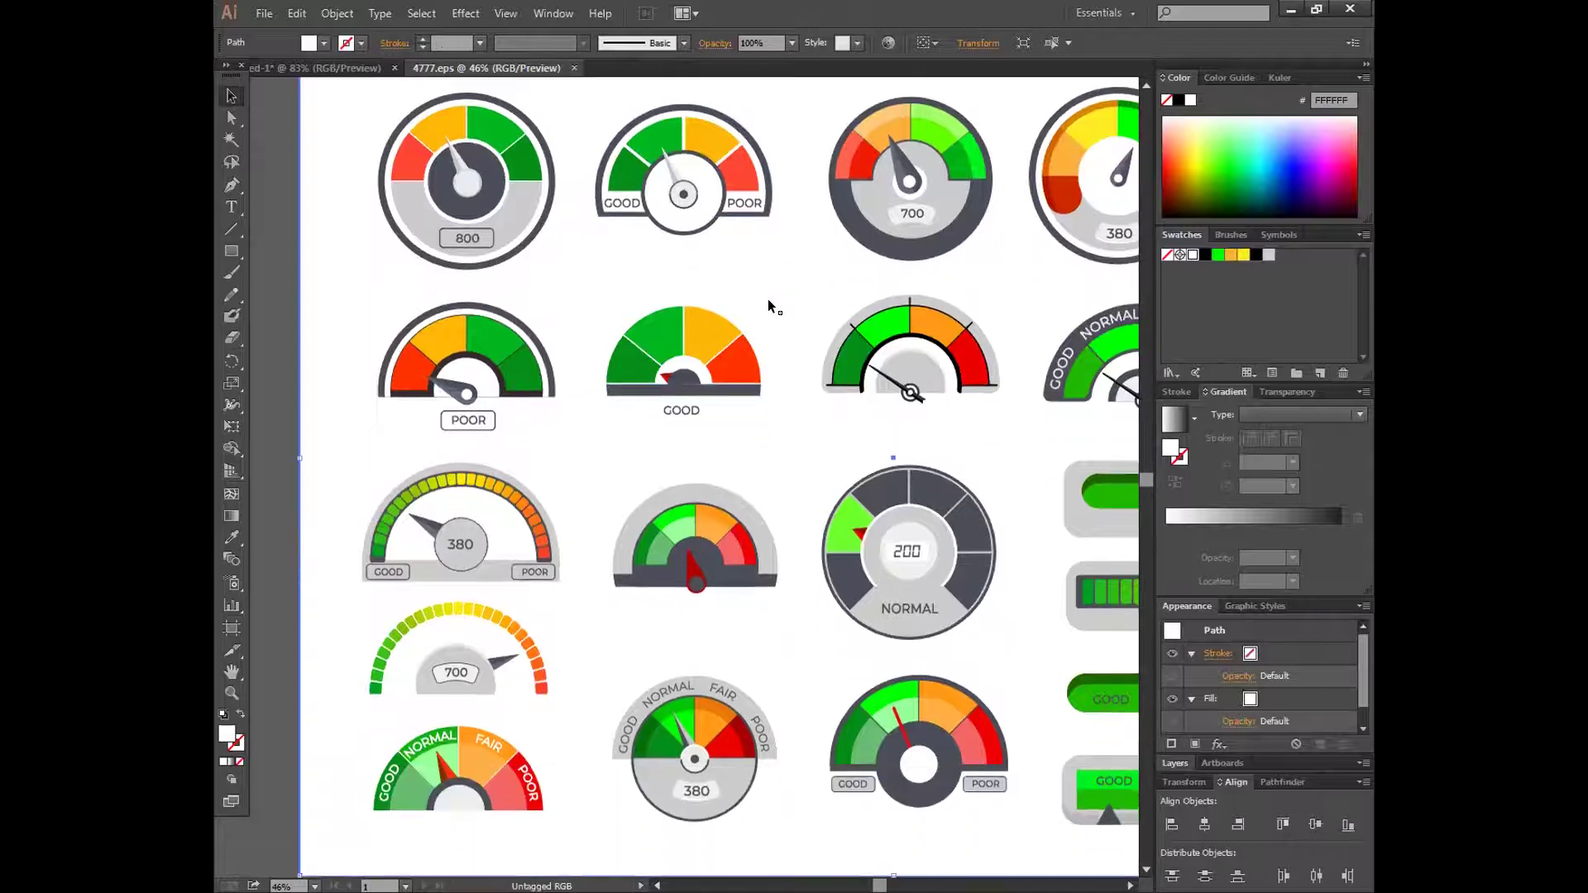
{"action": "left_click_drag", "start_coordinate": [970, 852], "coordinate": [1047, 836]}
{"action": "key", "text": "ctrl+minus"}
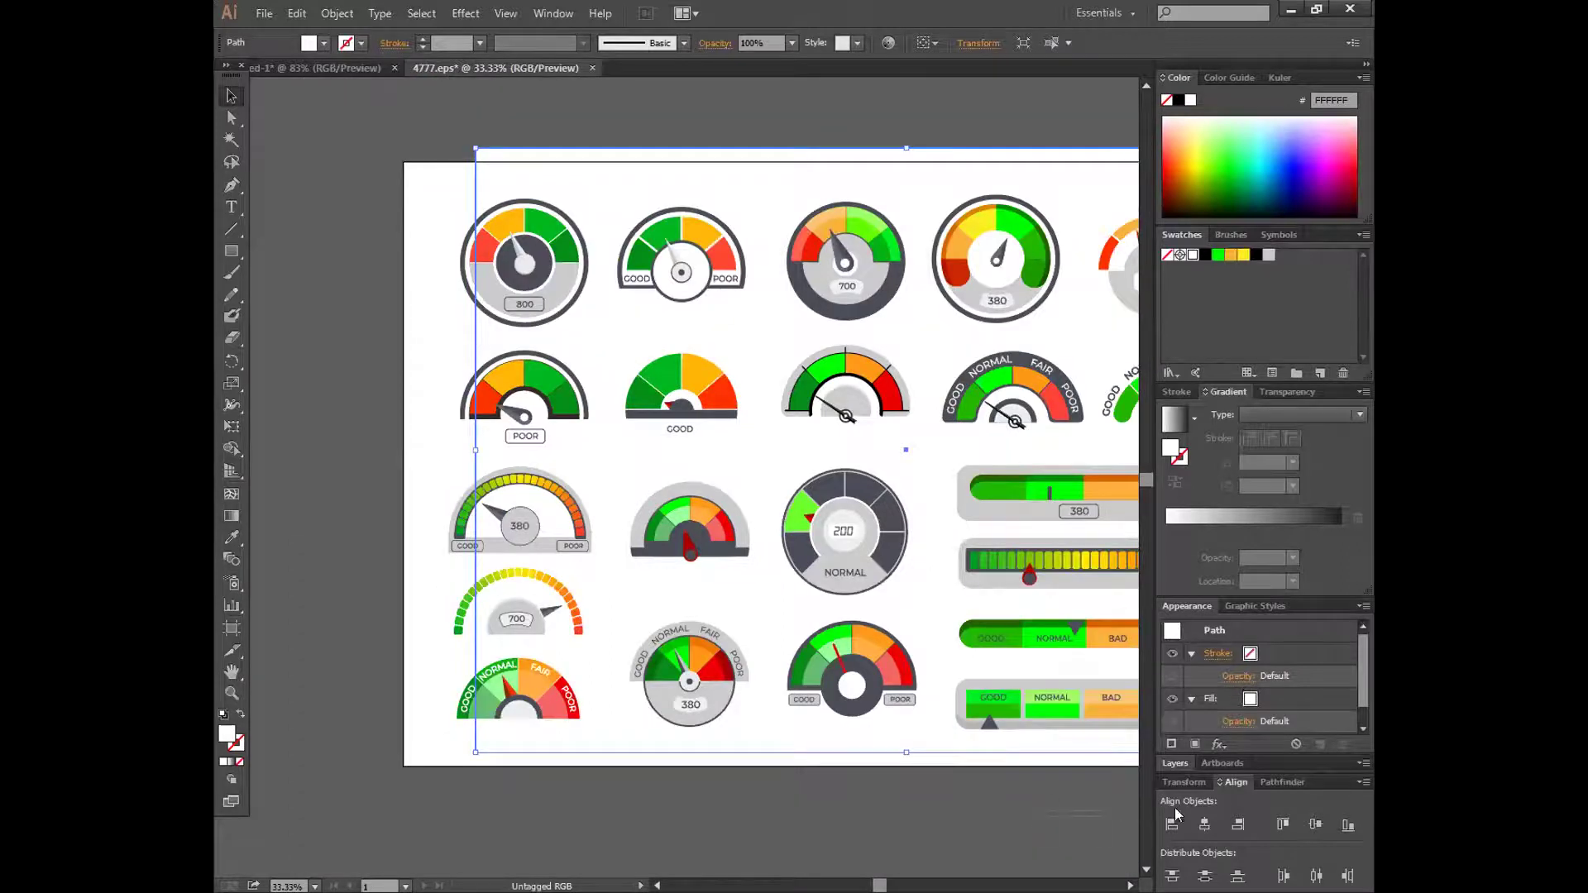
{"action": "scroll", "coordinate": [1059, 813], "scroll_direction": "right", "scroll_amount": 3}
{"action": "left_click", "coordinate": [1059, 813]}
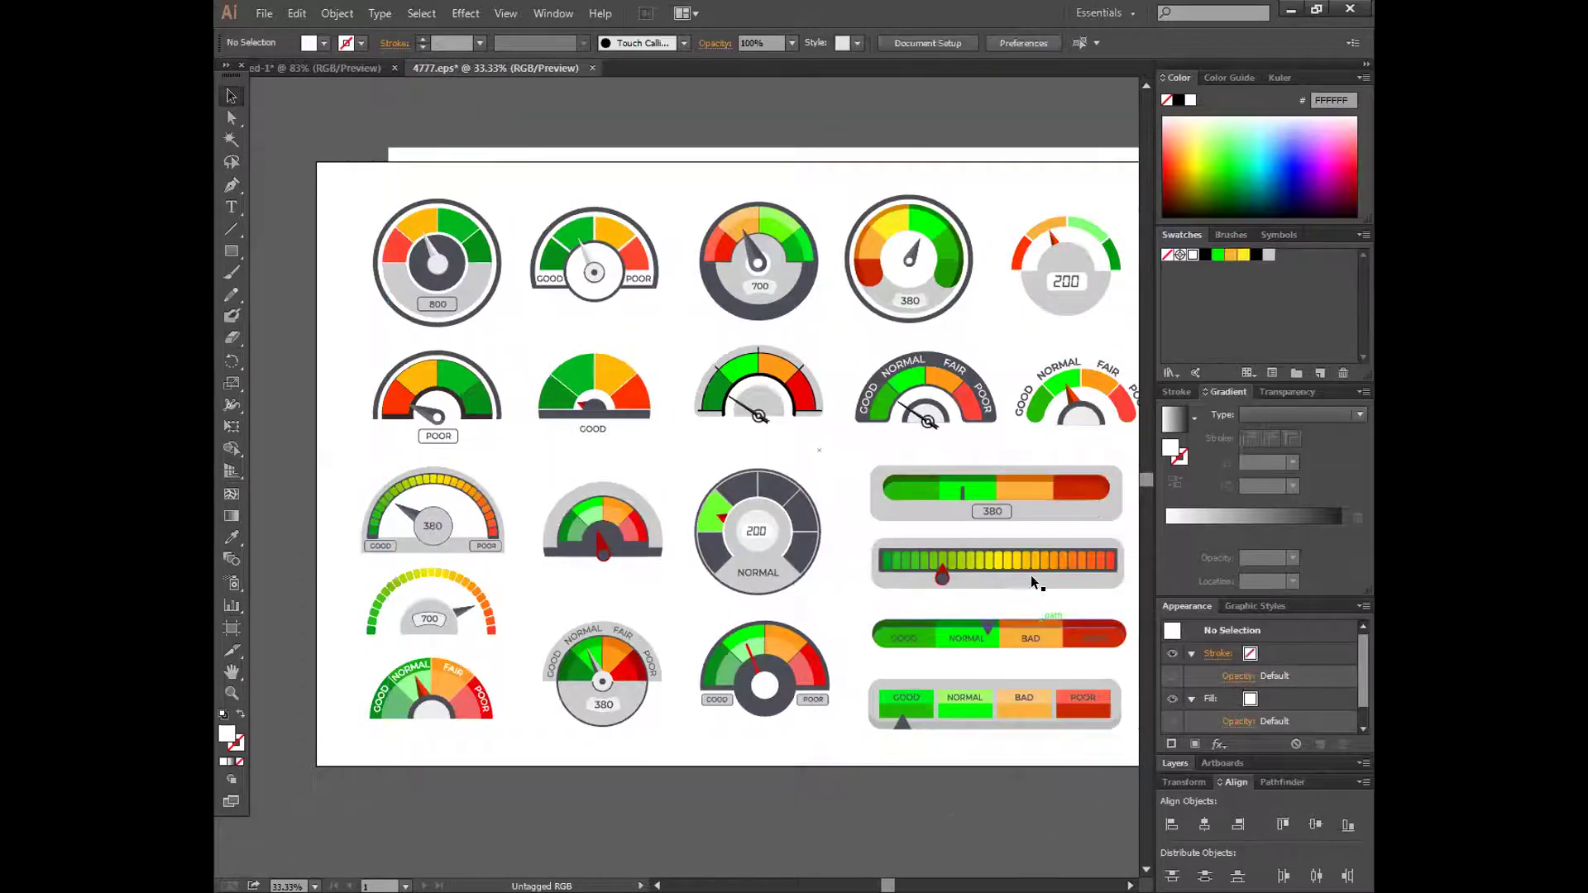
{"action": "left_click_drag", "start_coordinate": [1029, 570], "coordinate": [735, 606]}
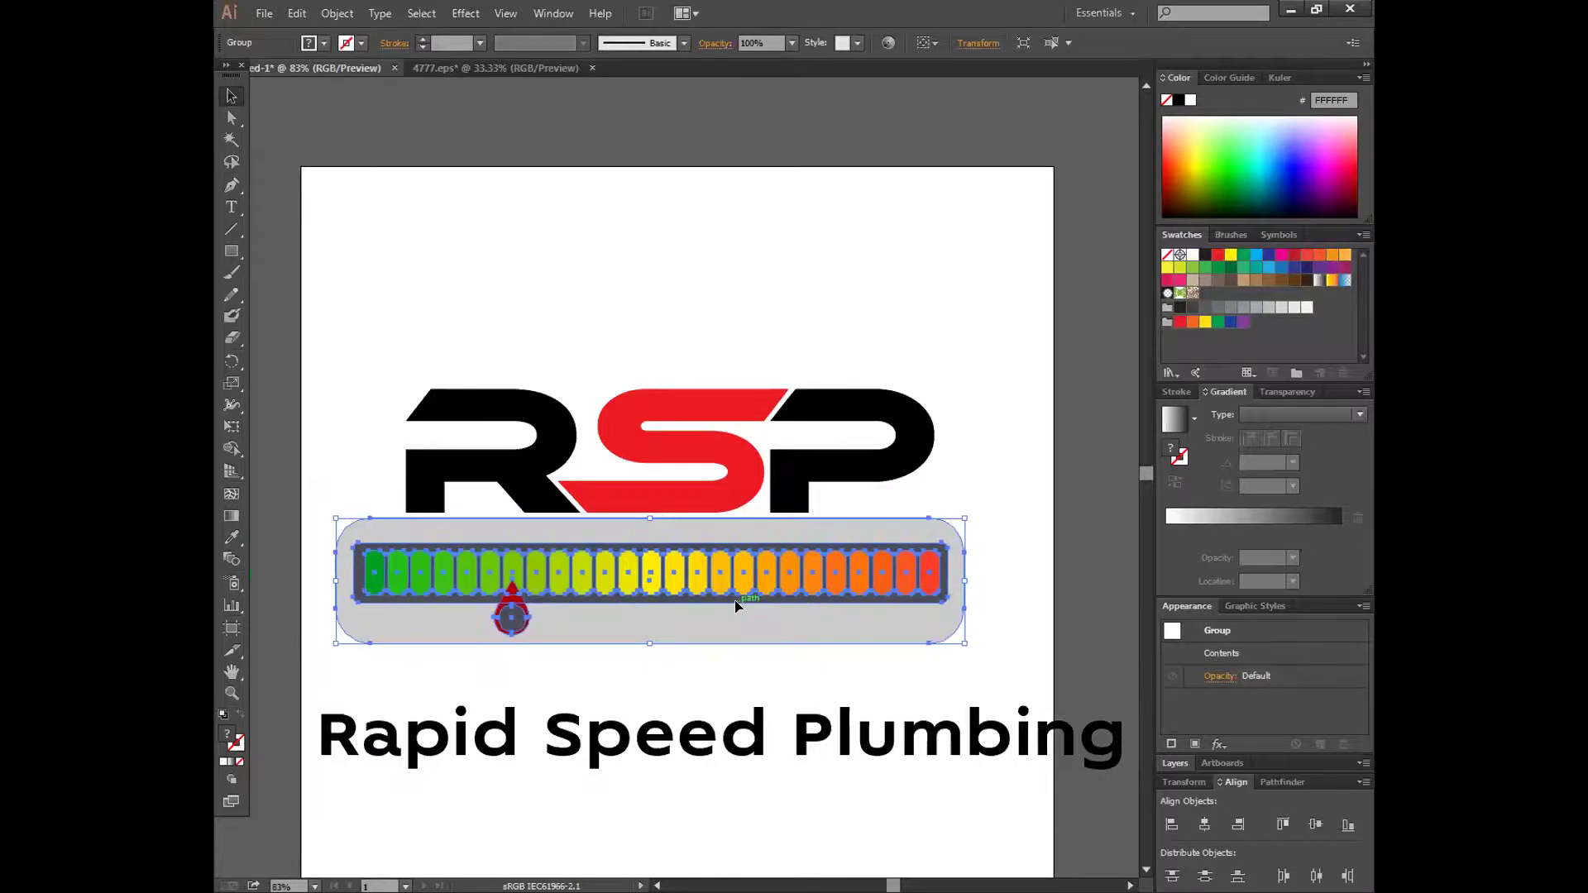
{"action": "left_click", "coordinate": [771, 662]}
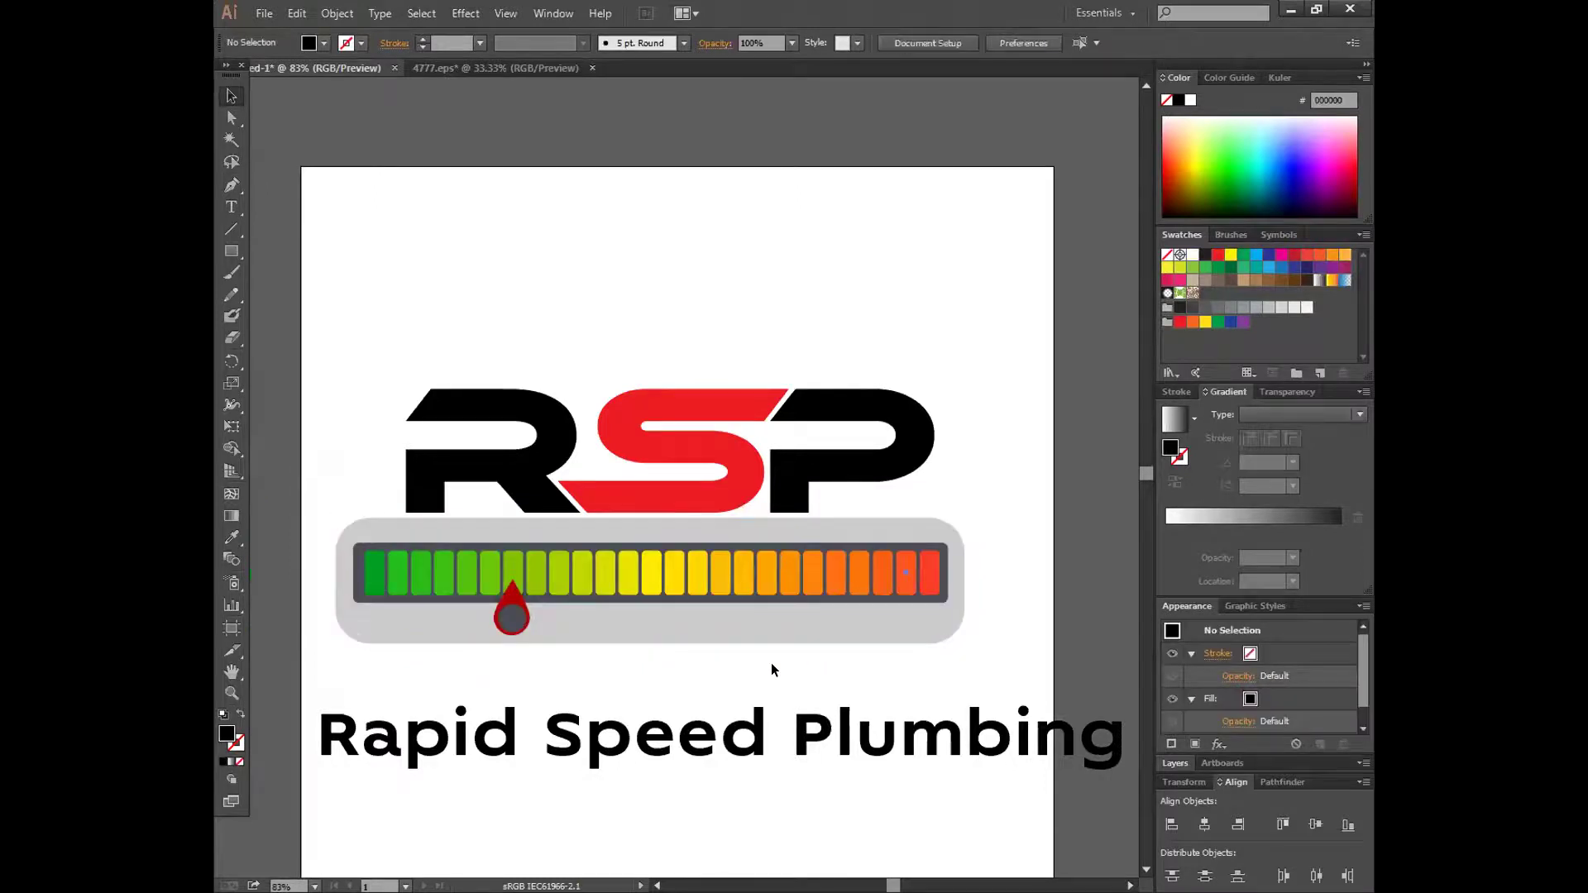
- Ungroup the gauge and move its light grey rounded backing down, away from the segmented bar
{"action": "left_click", "coordinate": [856, 643]}
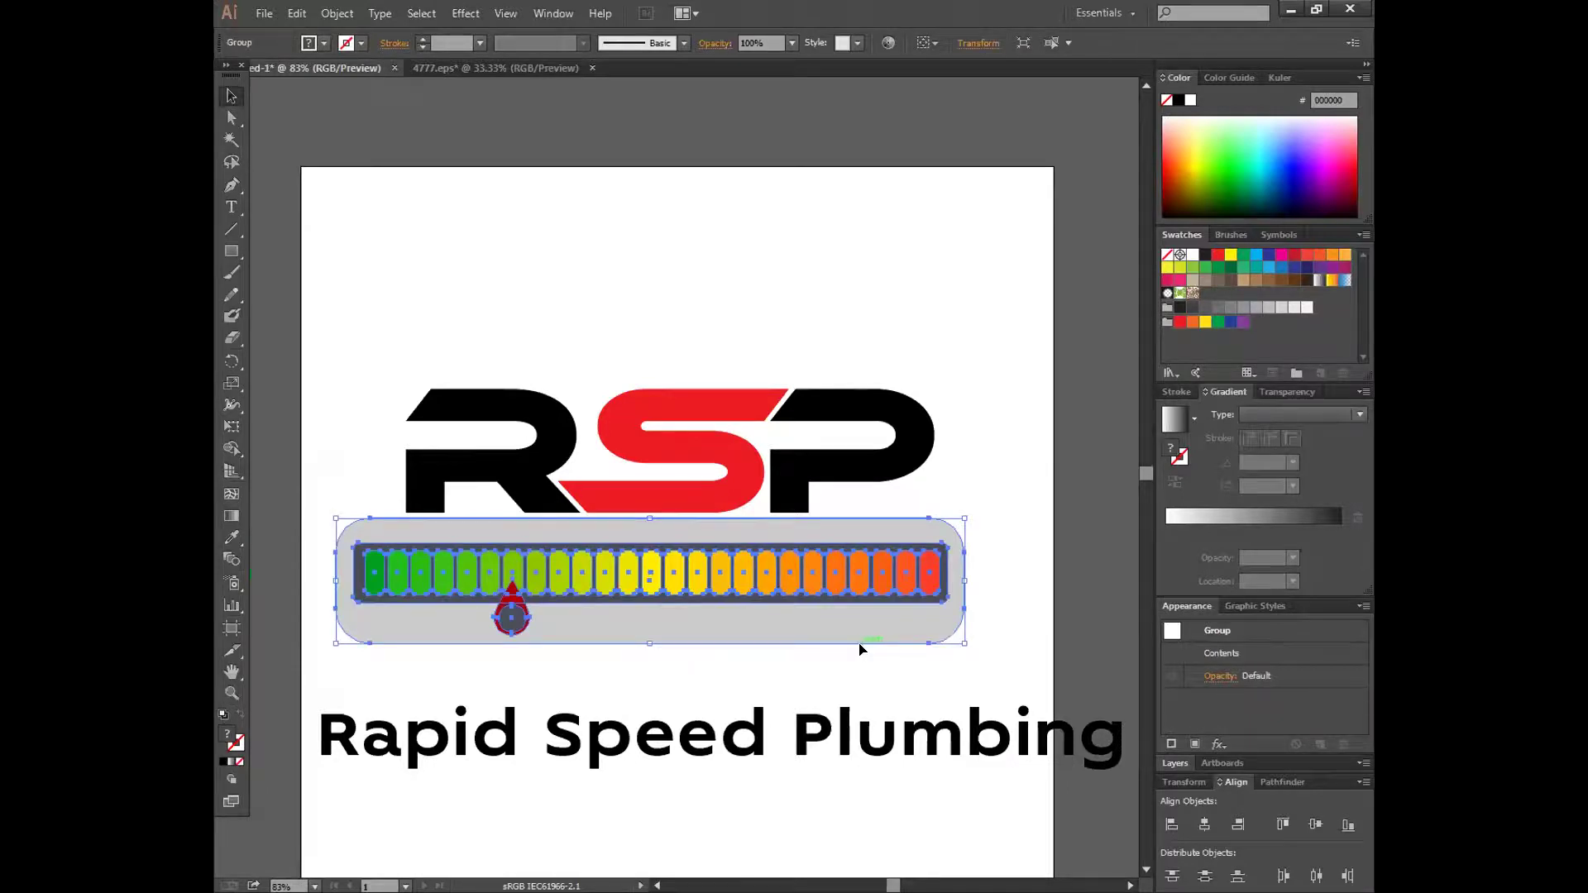
{"action": "left_click_drag", "start_coordinate": [796, 646], "coordinate": [809, 614]}
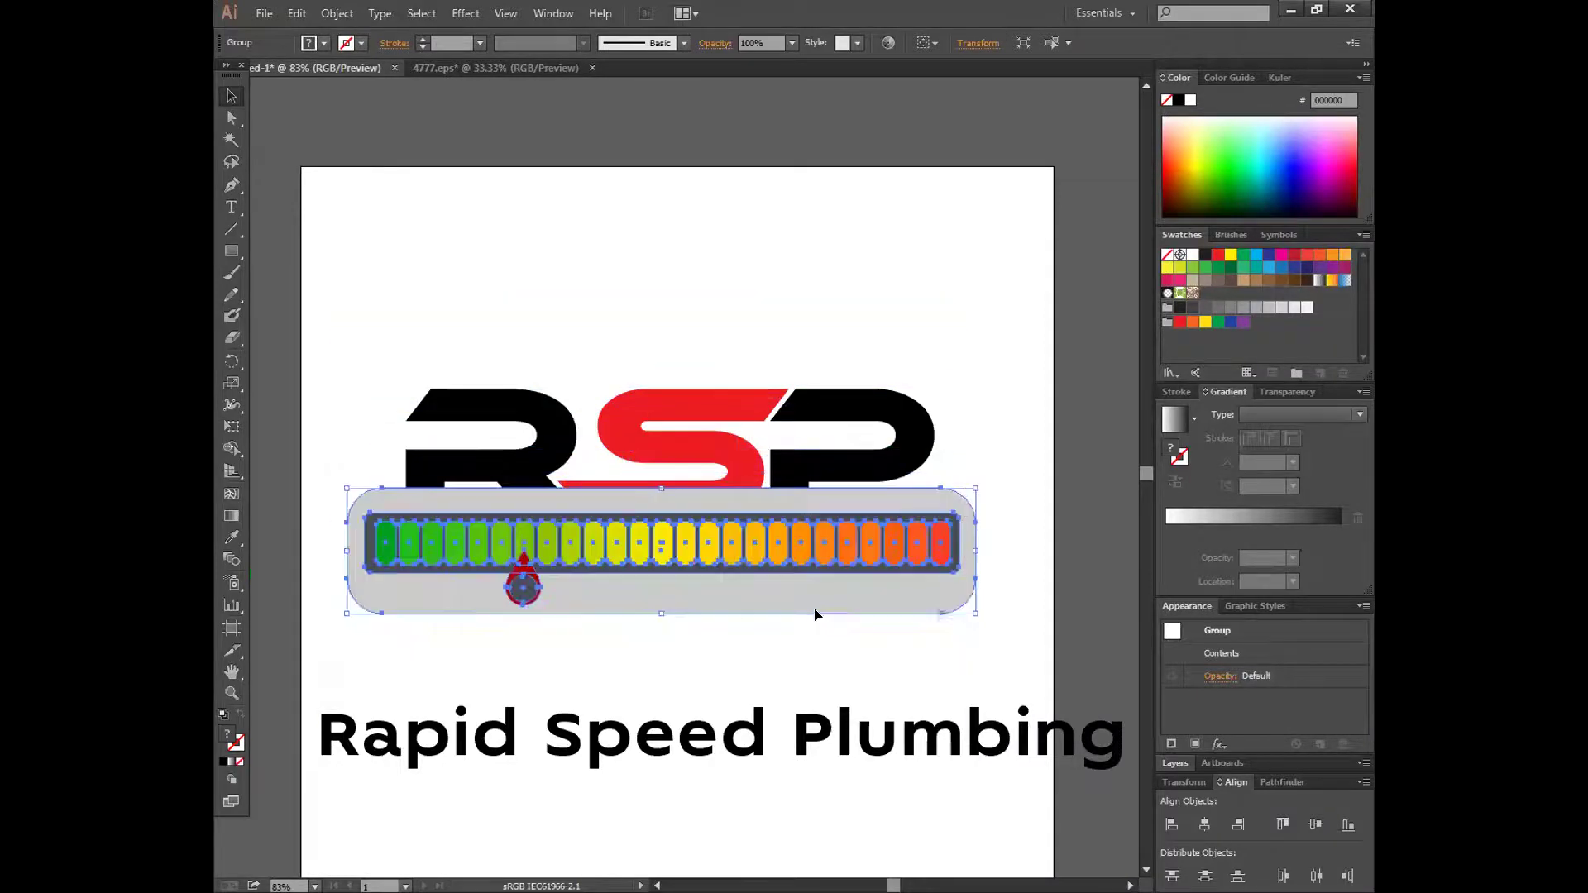
{"action": "left_click", "coordinate": [868, 645]}
{"action": "left_click", "coordinate": [800, 604]}
{"action": "right_click", "coordinate": [801, 606]}
{"action": "left_click", "coordinate": [864, 714]}
{"action": "left_click", "coordinate": [741, 642]}
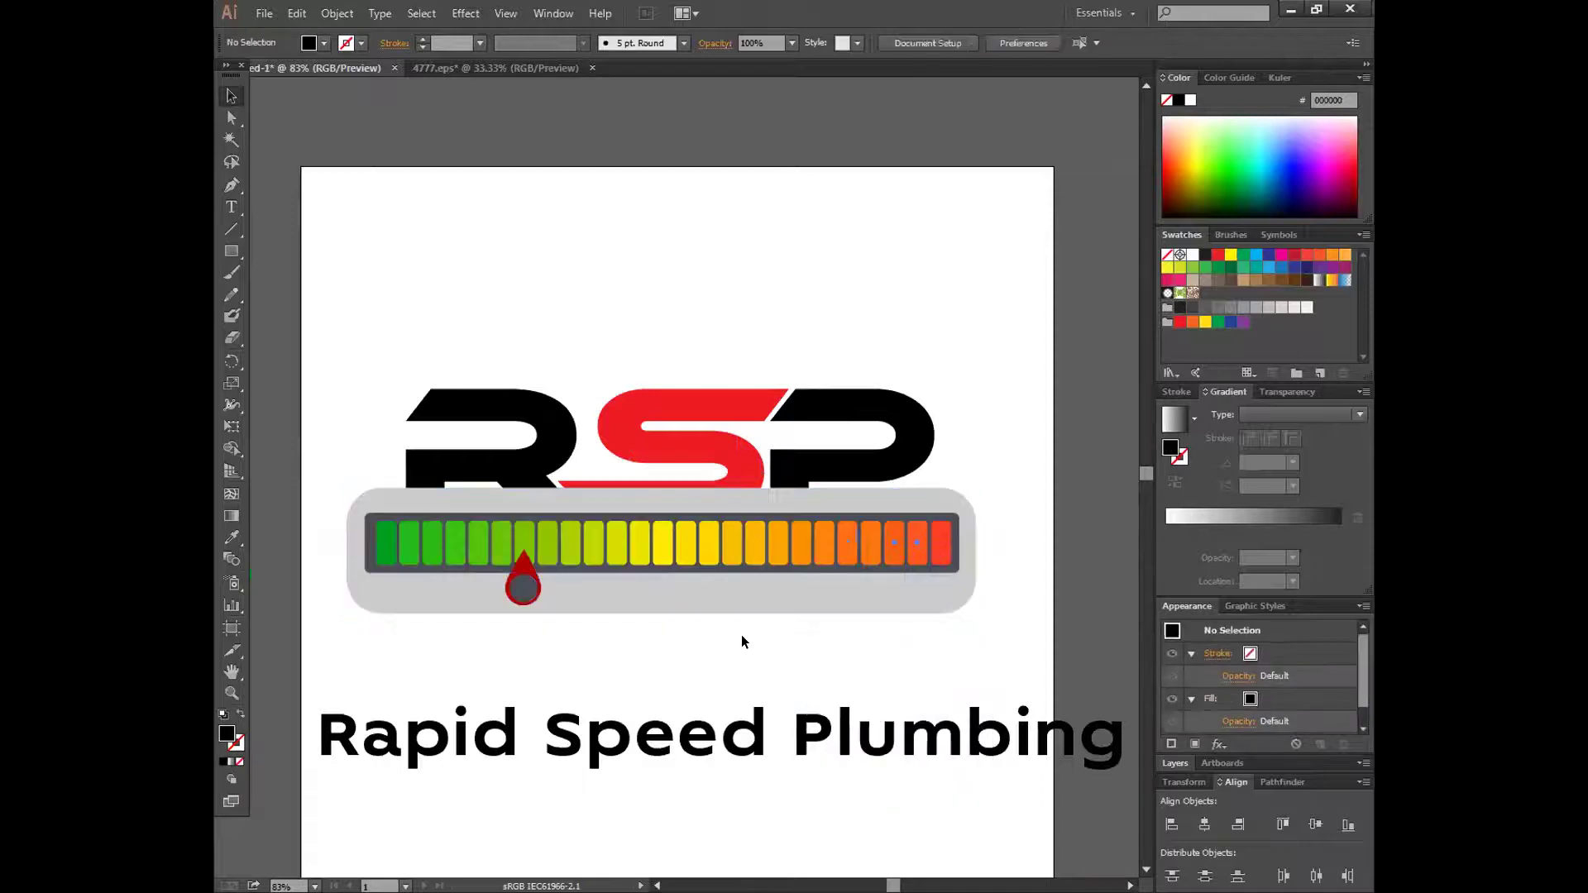
{"action": "left_click_drag", "start_coordinate": [743, 611], "coordinate": [767, 709]}
{"action": "left_click_drag", "start_coordinate": [758, 654], "coordinate": [748, 695]}
- Select the gauge's dark frame, coloured segments and pointer without the grey backing, and group them
{"action": "left_click", "coordinate": [536, 598]}
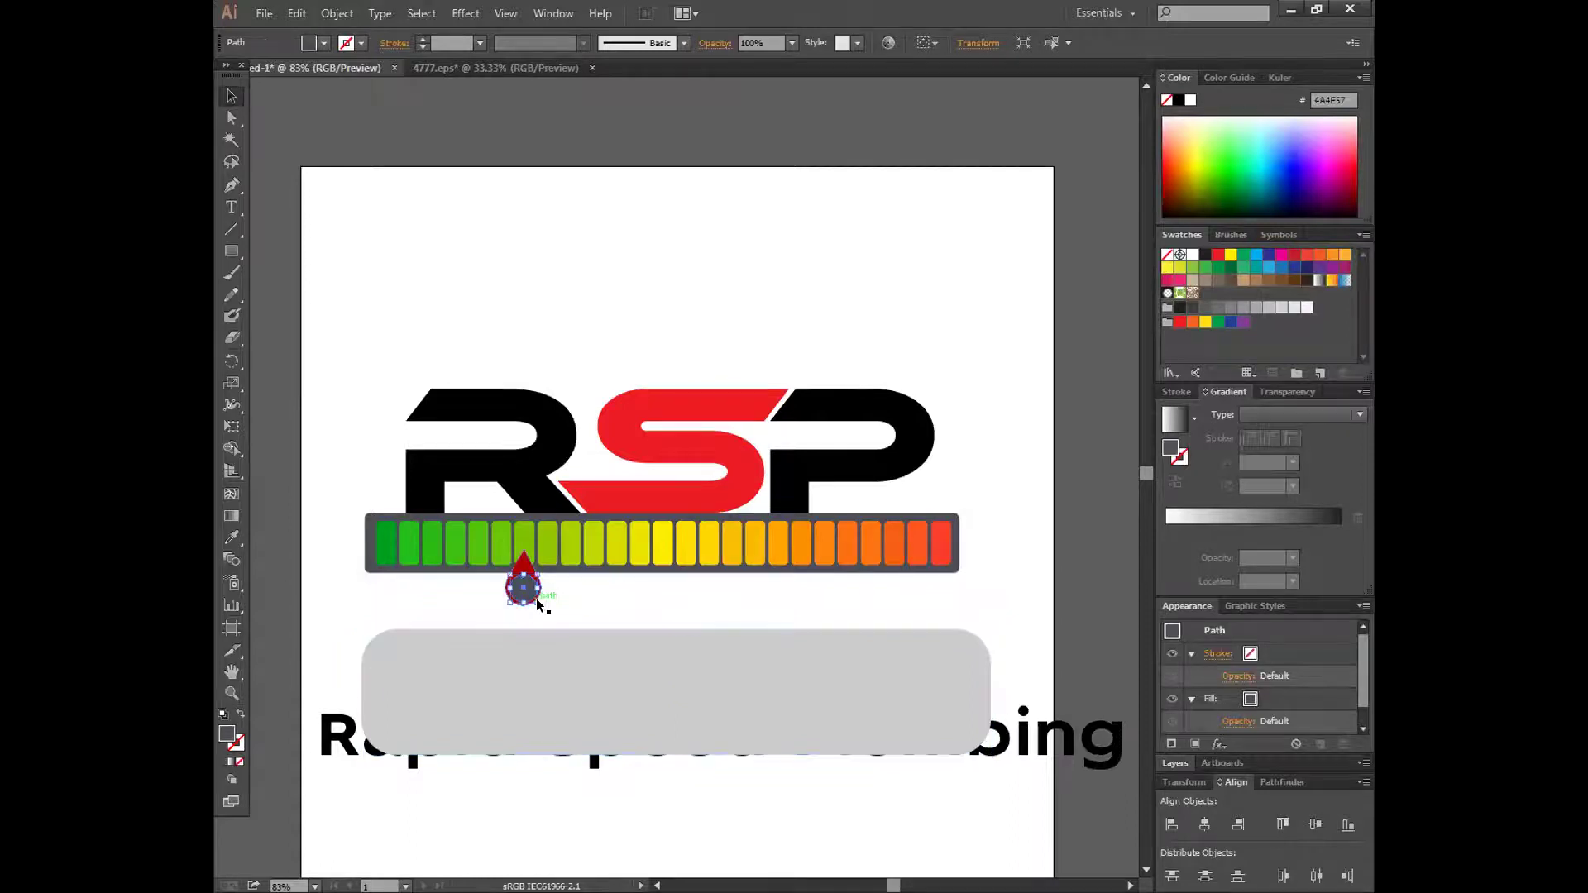
{"action": "left_click", "coordinate": [582, 594]}
{"action": "left_click_drag", "start_coordinate": [495, 604], "coordinate": [605, 556]}
{"action": "right_click", "coordinate": [609, 556]}
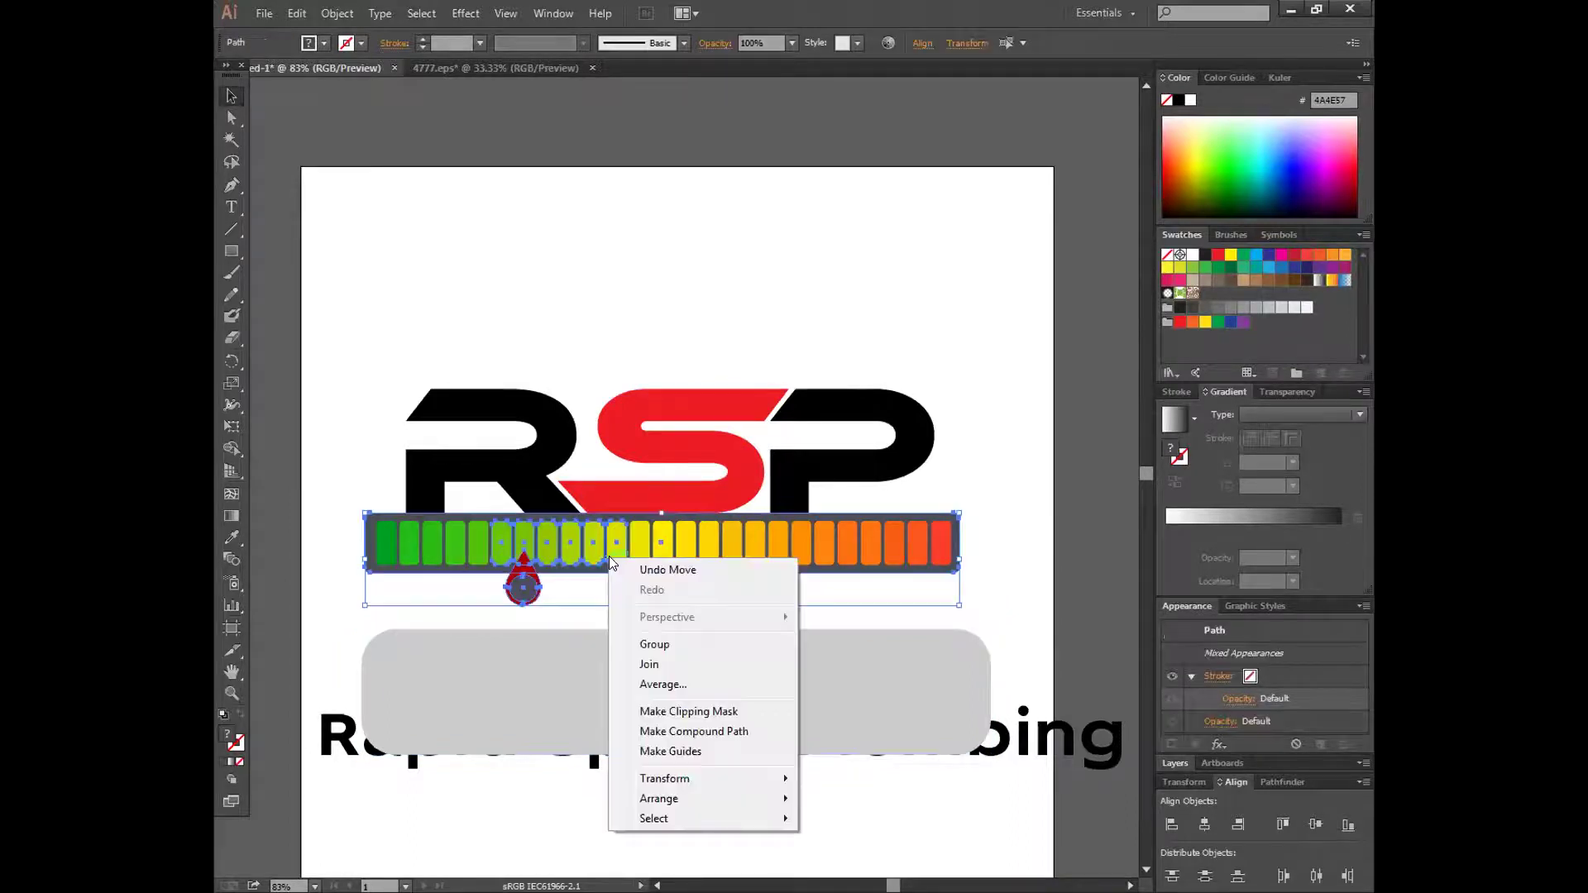
{"action": "left_click", "coordinate": [563, 588]}
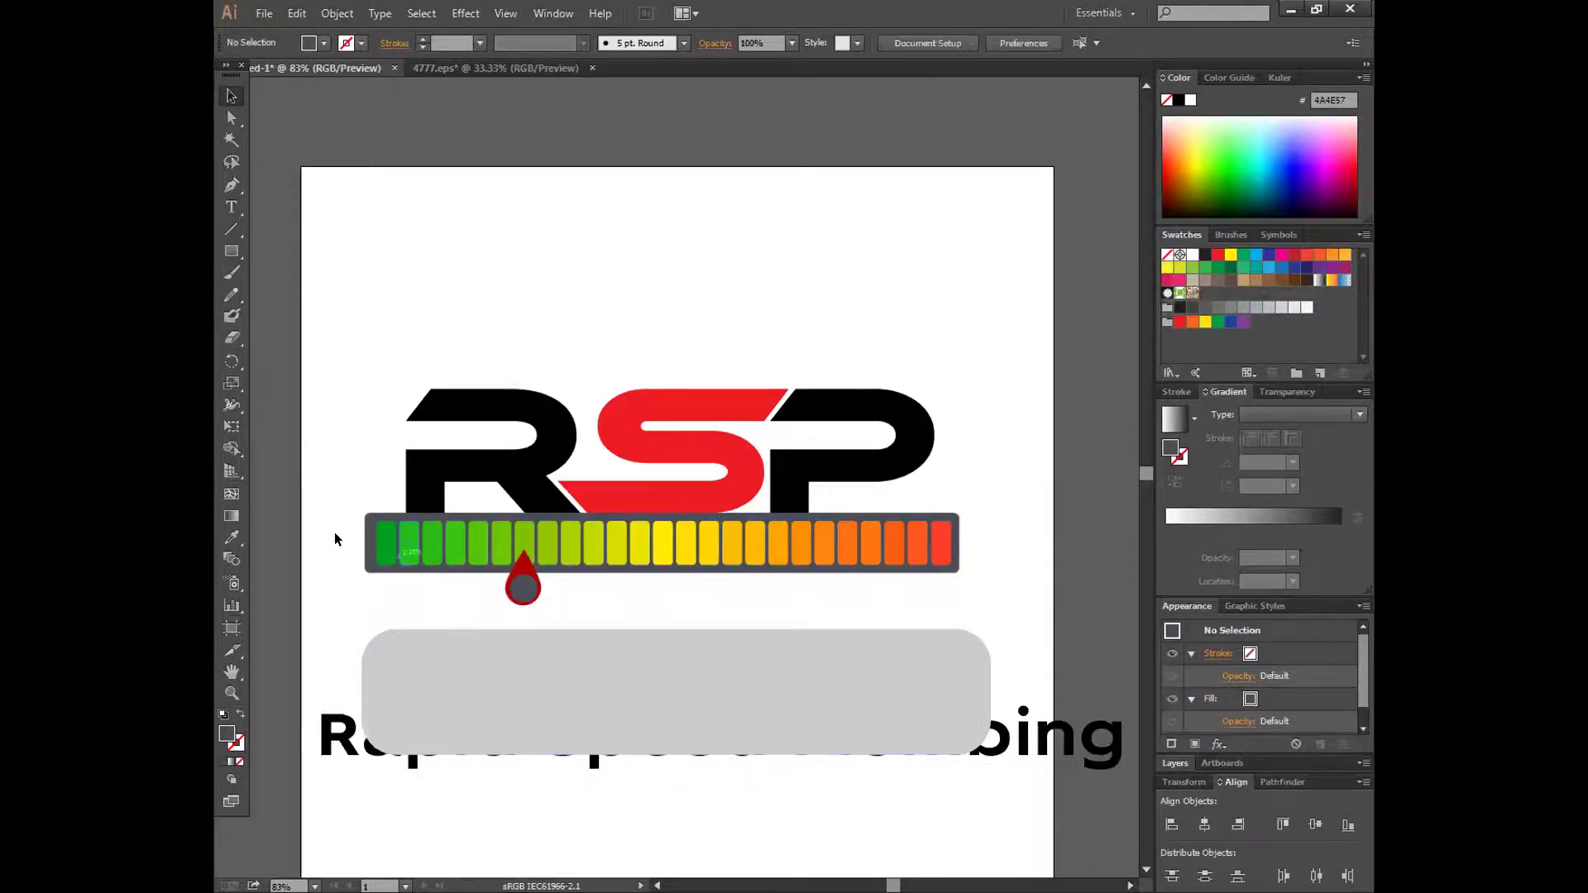
{"action": "left_click_drag", "start_coordinate": [572, 556], "coordinate": [976, 585]}
{"action": "right_click", "coordinate": [873, 553]}
{"action": "left_click", "coordinate": [910, 643]}
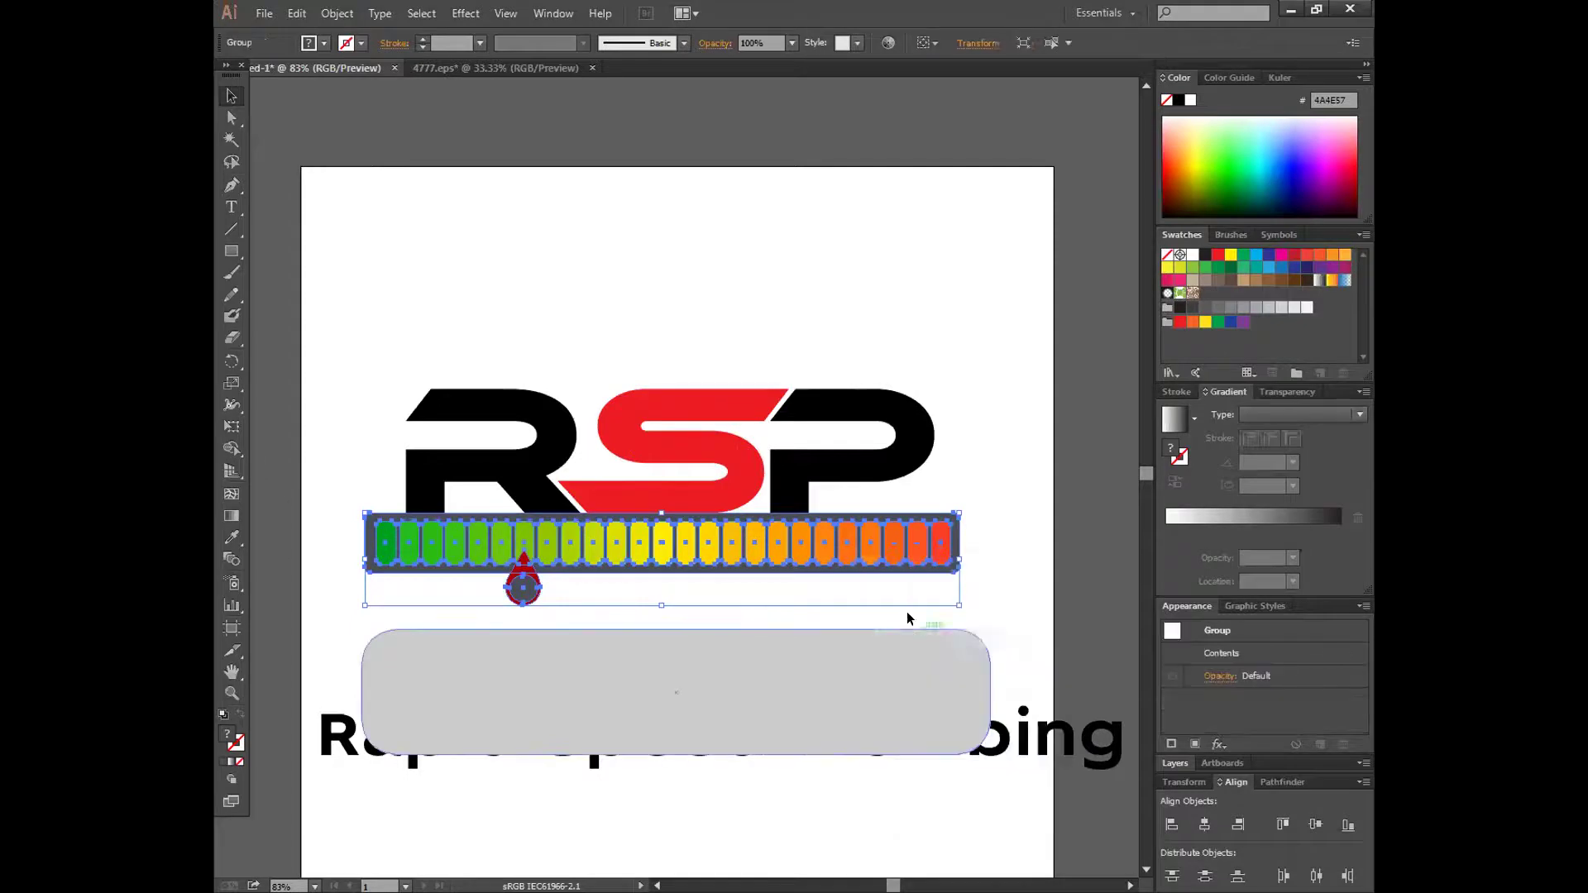
{"action": "left_click", "coordinate": [901, 612]}
- Scale the gauge down to fit directly beneath RSP from the R's left edge to the P's stem, and move the grey backing lower
{"action": "left_click_drag", "start_coordinate": [771, 570], "coordinate": [776, 385]}
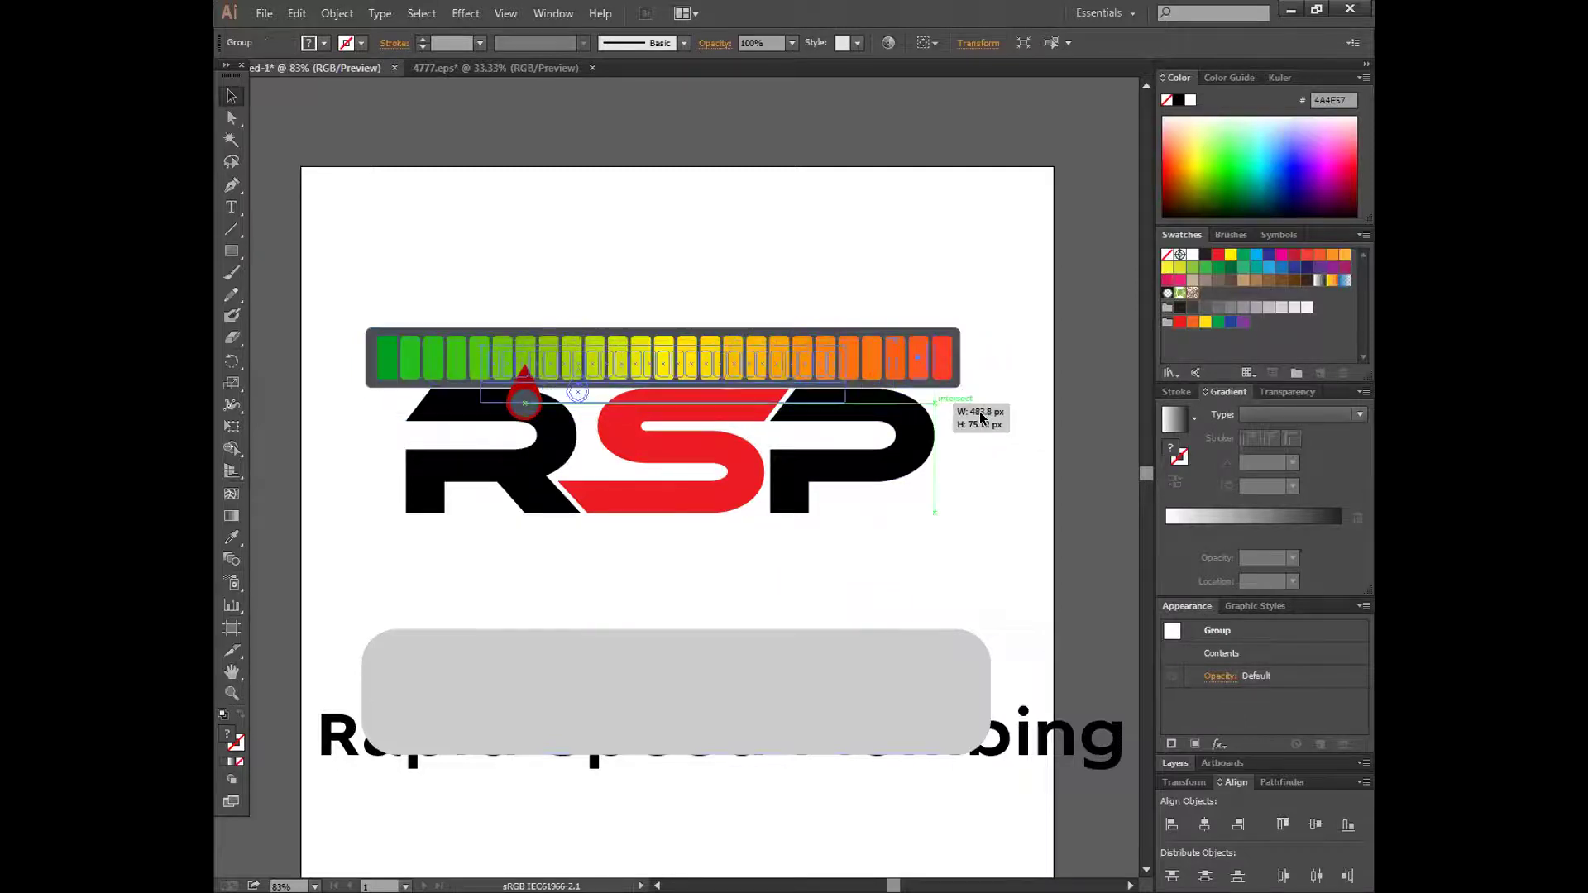
{"action": "left_click_drag", "start_coordinate": [959, 420], "coordinate": [844, 402]}
{"action": "left_click", "coordinate": [957, 299]}
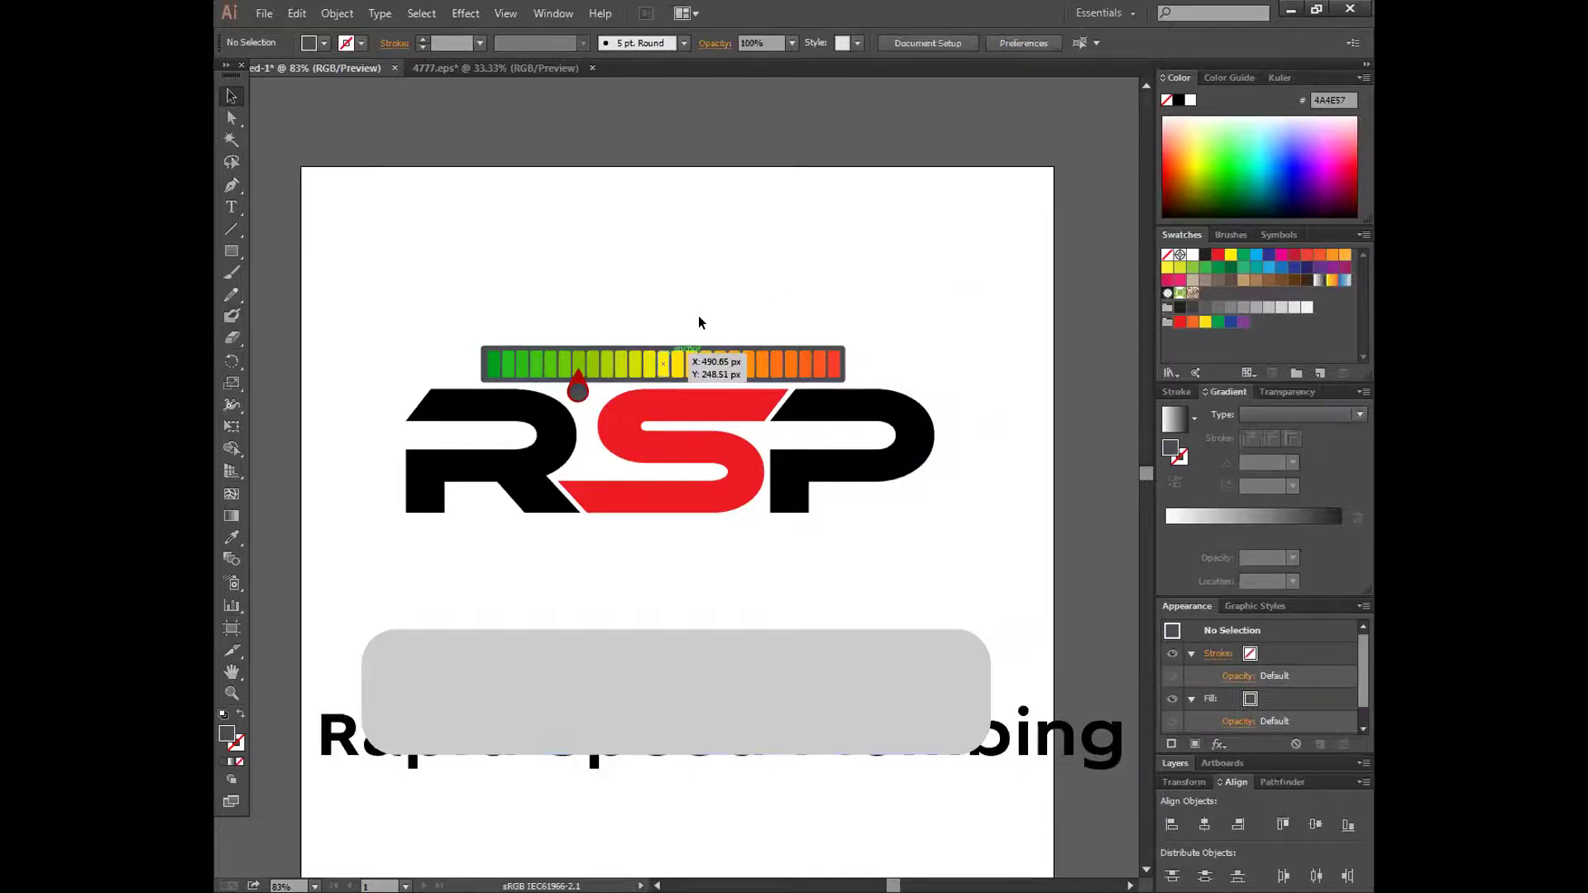
{"action": "left_click_drag", "start_coordinate": [682, 362], "coordinate": [601, 530]}
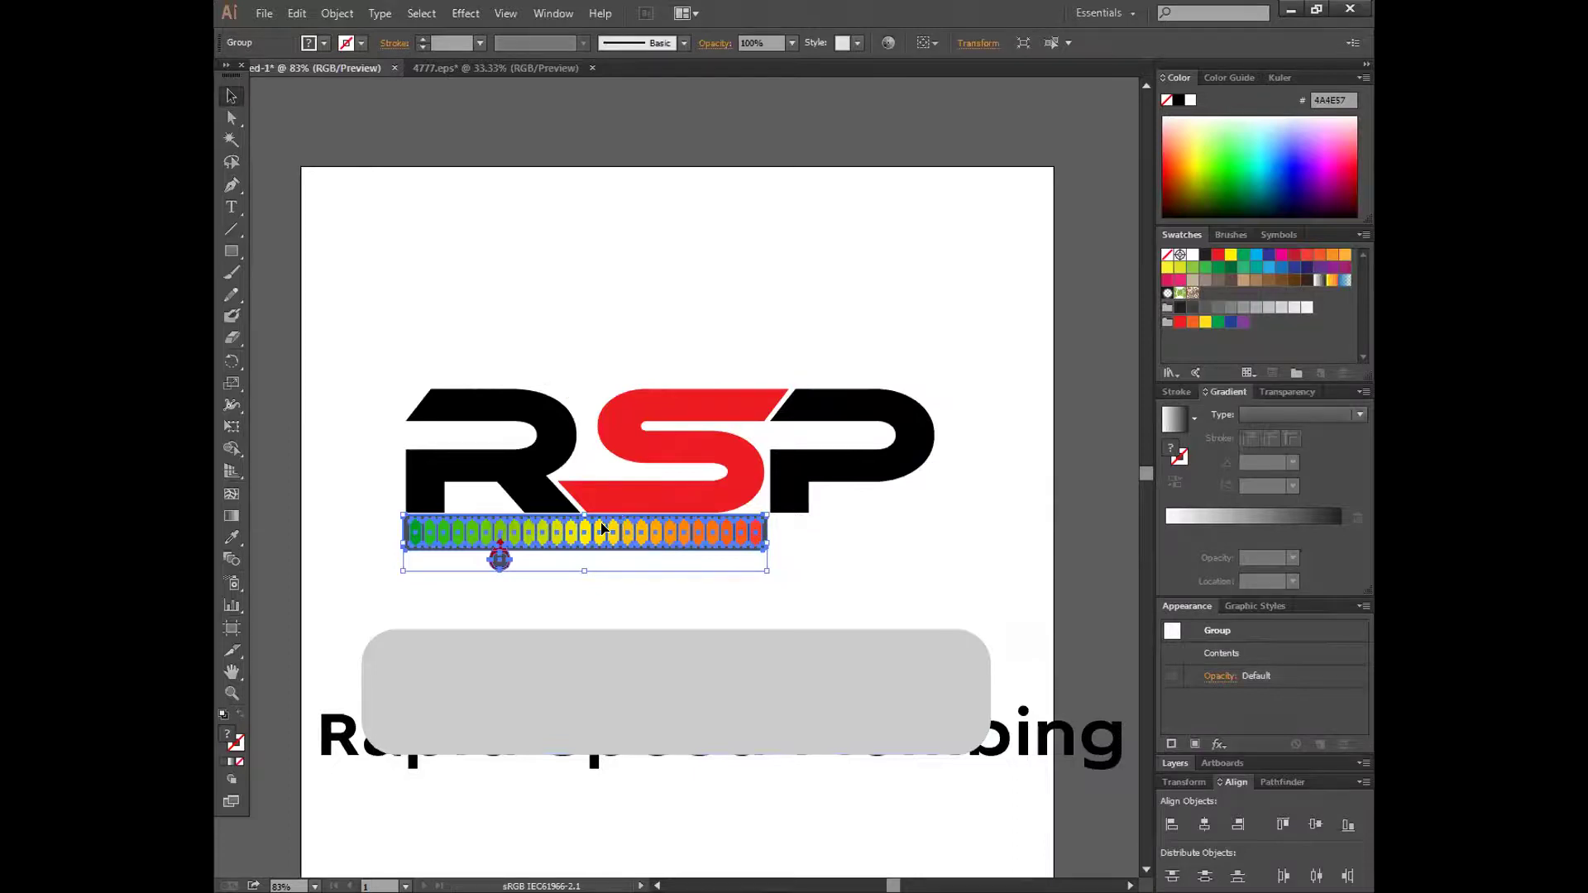
{"action": "left_click_drag", "start_coordinate": [768, 542], "coordinate": [809, 543]}
{"action": "key", "text": "ctrl+shift+a"}
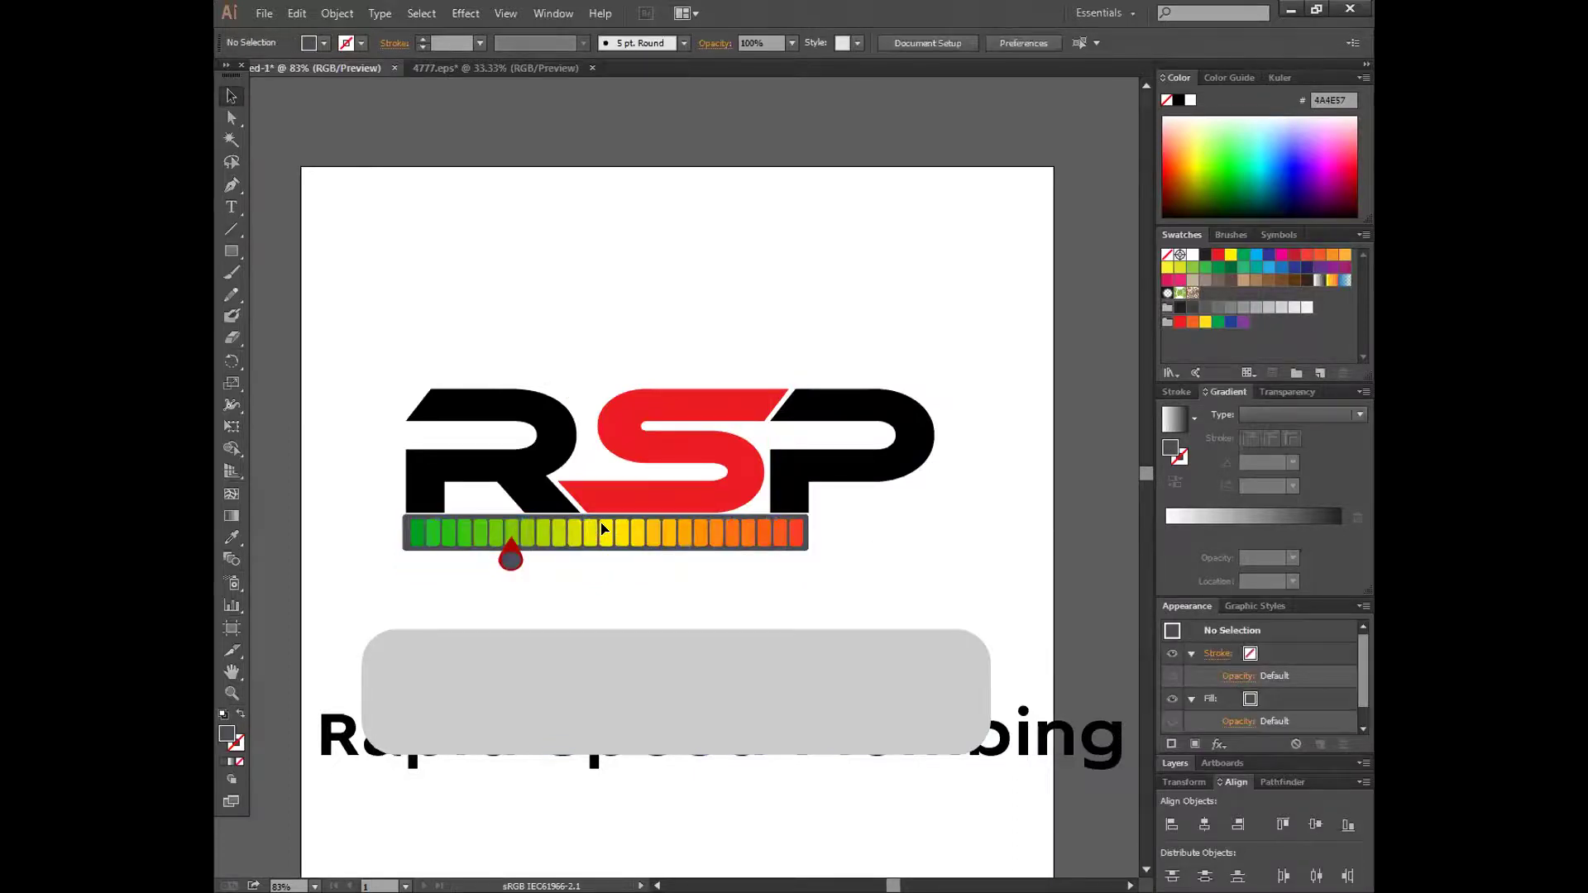
{"action": "scroll", "coordinate": [602, 529], "scroll_direction": "down", "scroll_amount": 3}
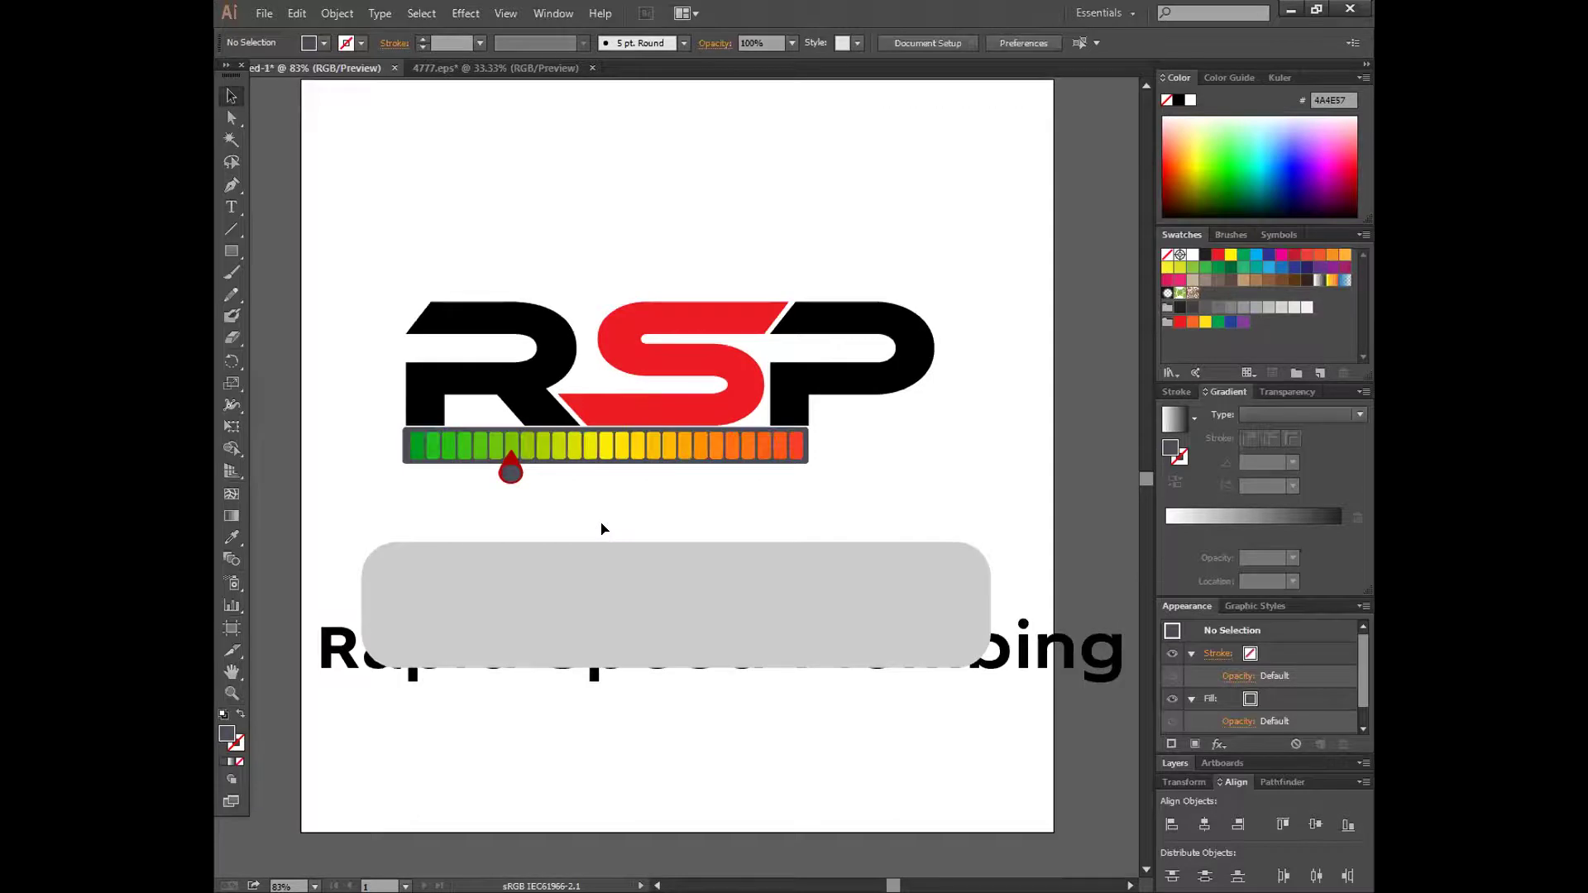
{"action": "left_click_drag", "start_coordinate": [800, 574], "coordinate": [787, 614]}
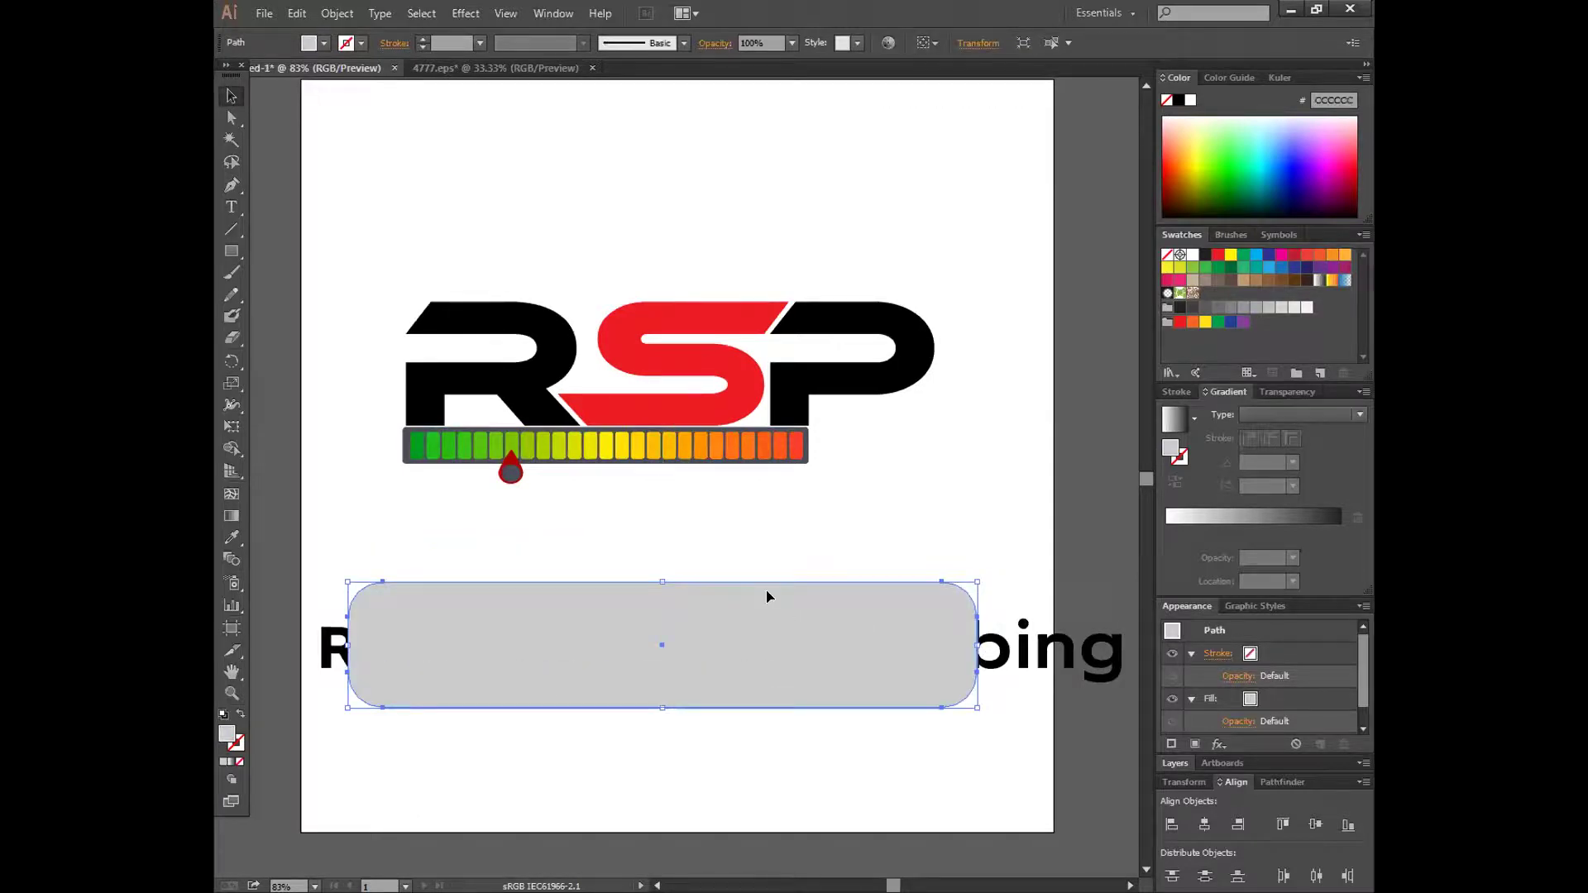
- Group the RSP initials and place a duplicate of them above the artboard
{"action": "left_click_drag", "start_coordinate": [359, 266], "coordinate": [861, 199]}
{"action": "right_click", "coordinate": [842, 404]}
{"action": "left_click", "coordinate": [869, 454]}
{"action": "left_click", "coordinate": [872, 457]}
{"action": "scroll", "coordinate": [861, 199], "scroll_direction": "up", "scroll_amount": 5}
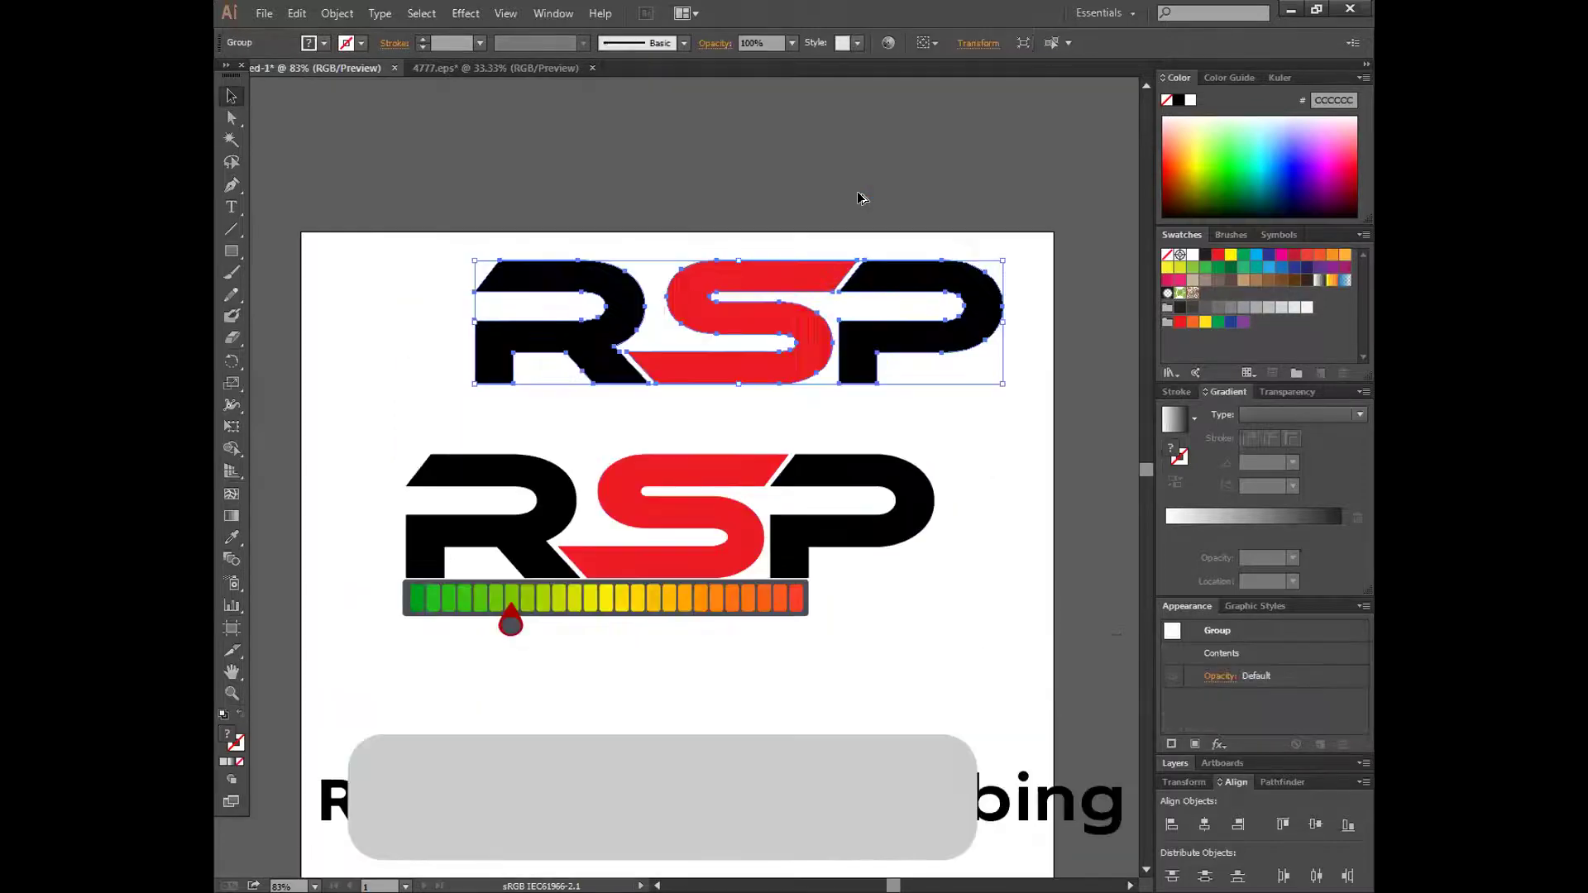
{"action": "left_click_drag", "start_coordinate": [793, 445], "coordinate": [762, 256]}
{"action": "left_click", "coordinate": [390, 99]}
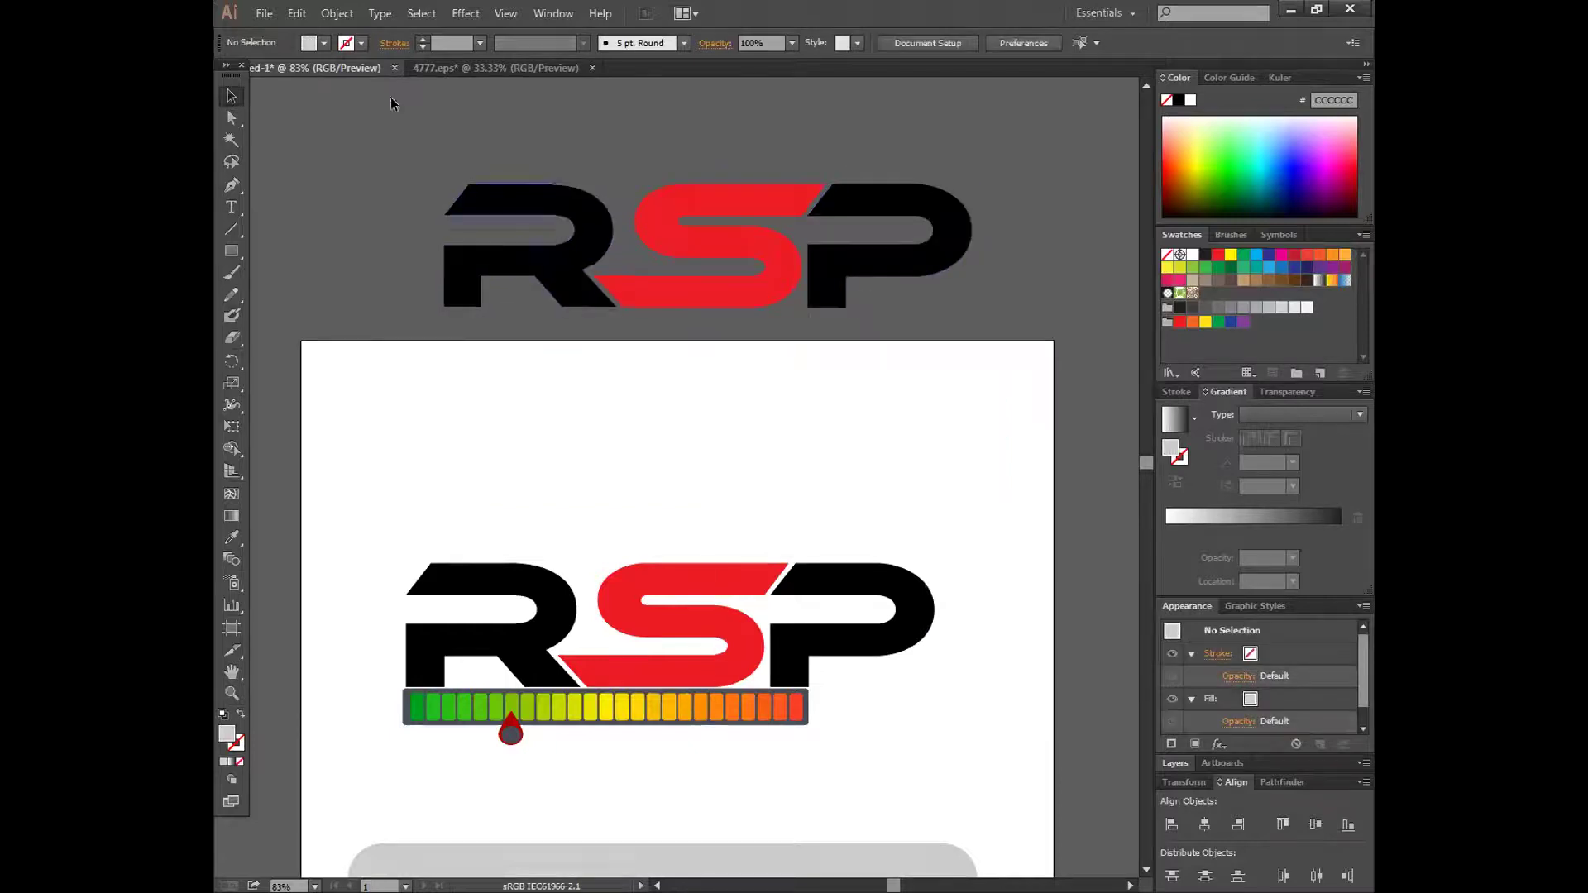
- Save the document to the Desktop as an Adobe Illustrator file named contest date 3, keeping the default Illustrator options
{"action": "key", "text": "alt+f"}
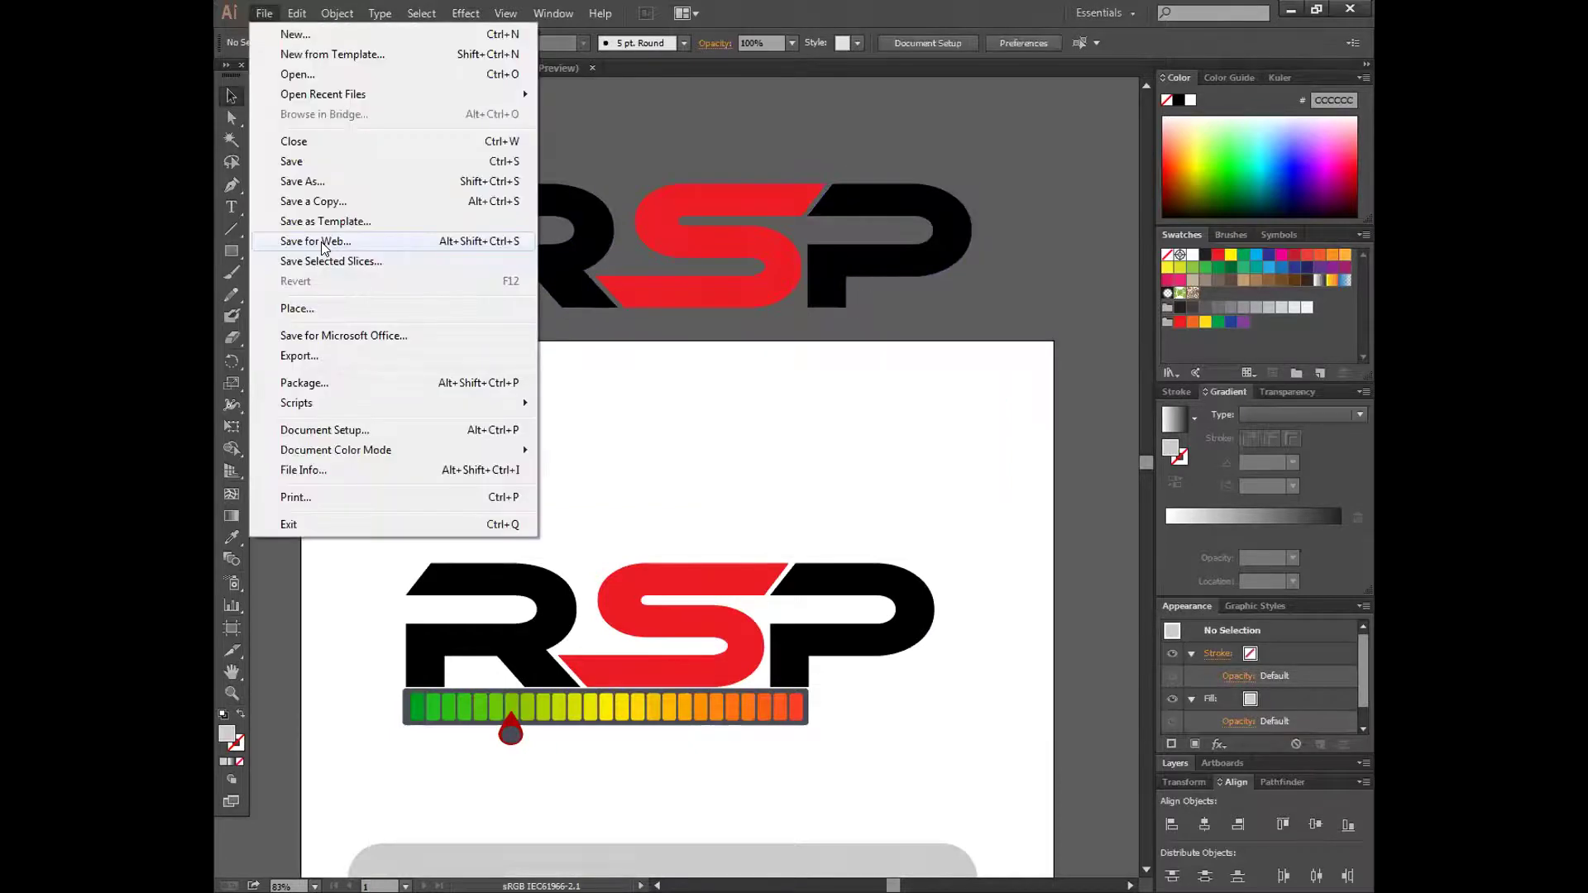
{"action": "left_click", "coordinate": [333, 182]}
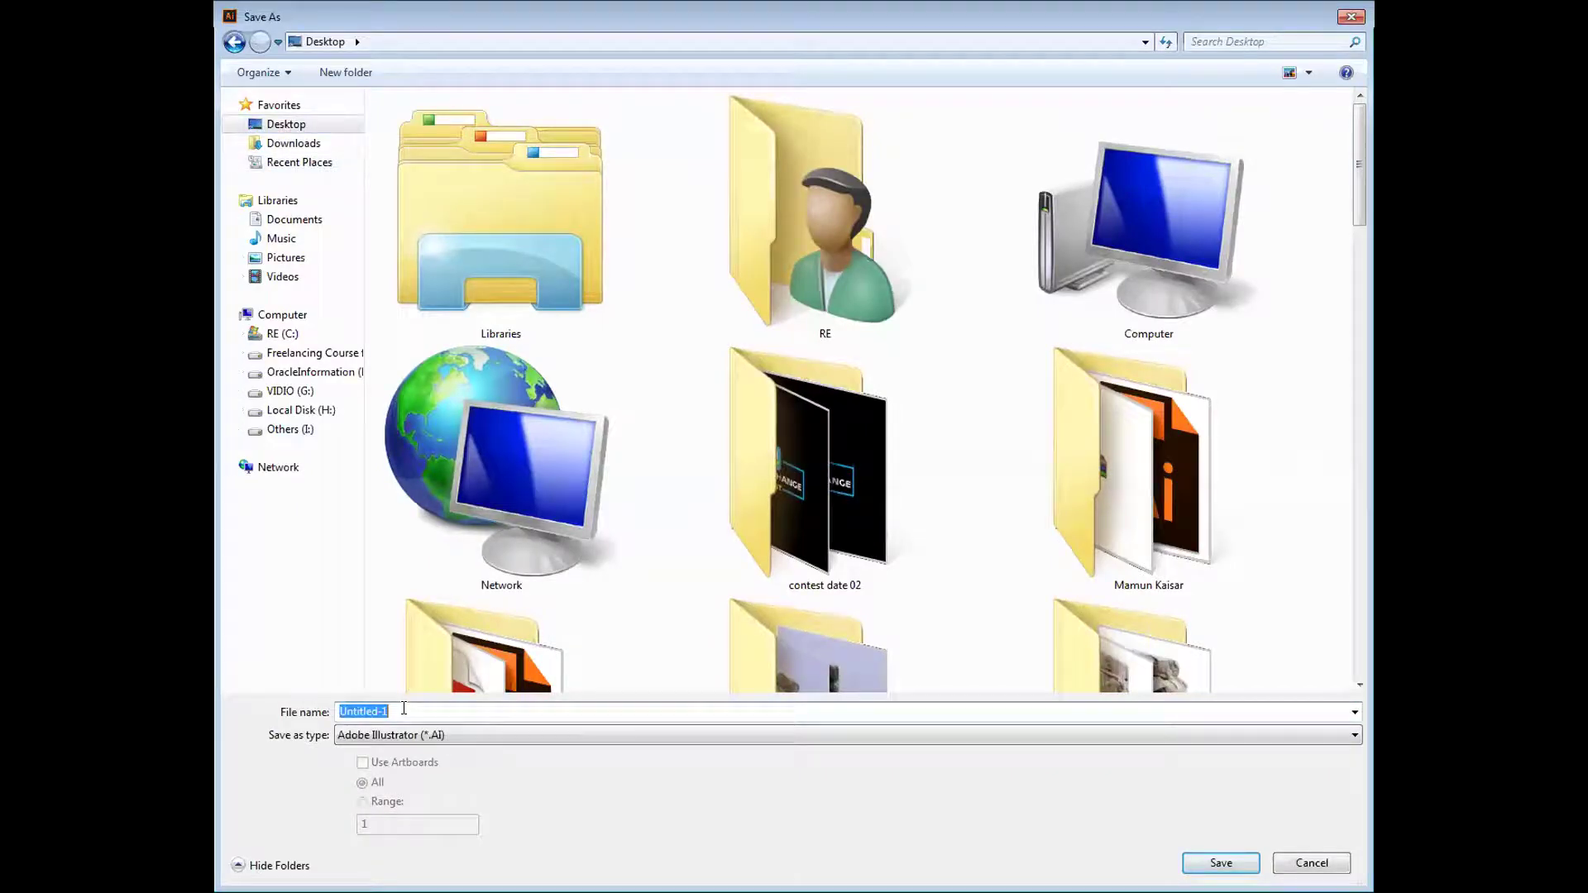
{"action": "type", "text": "co"}
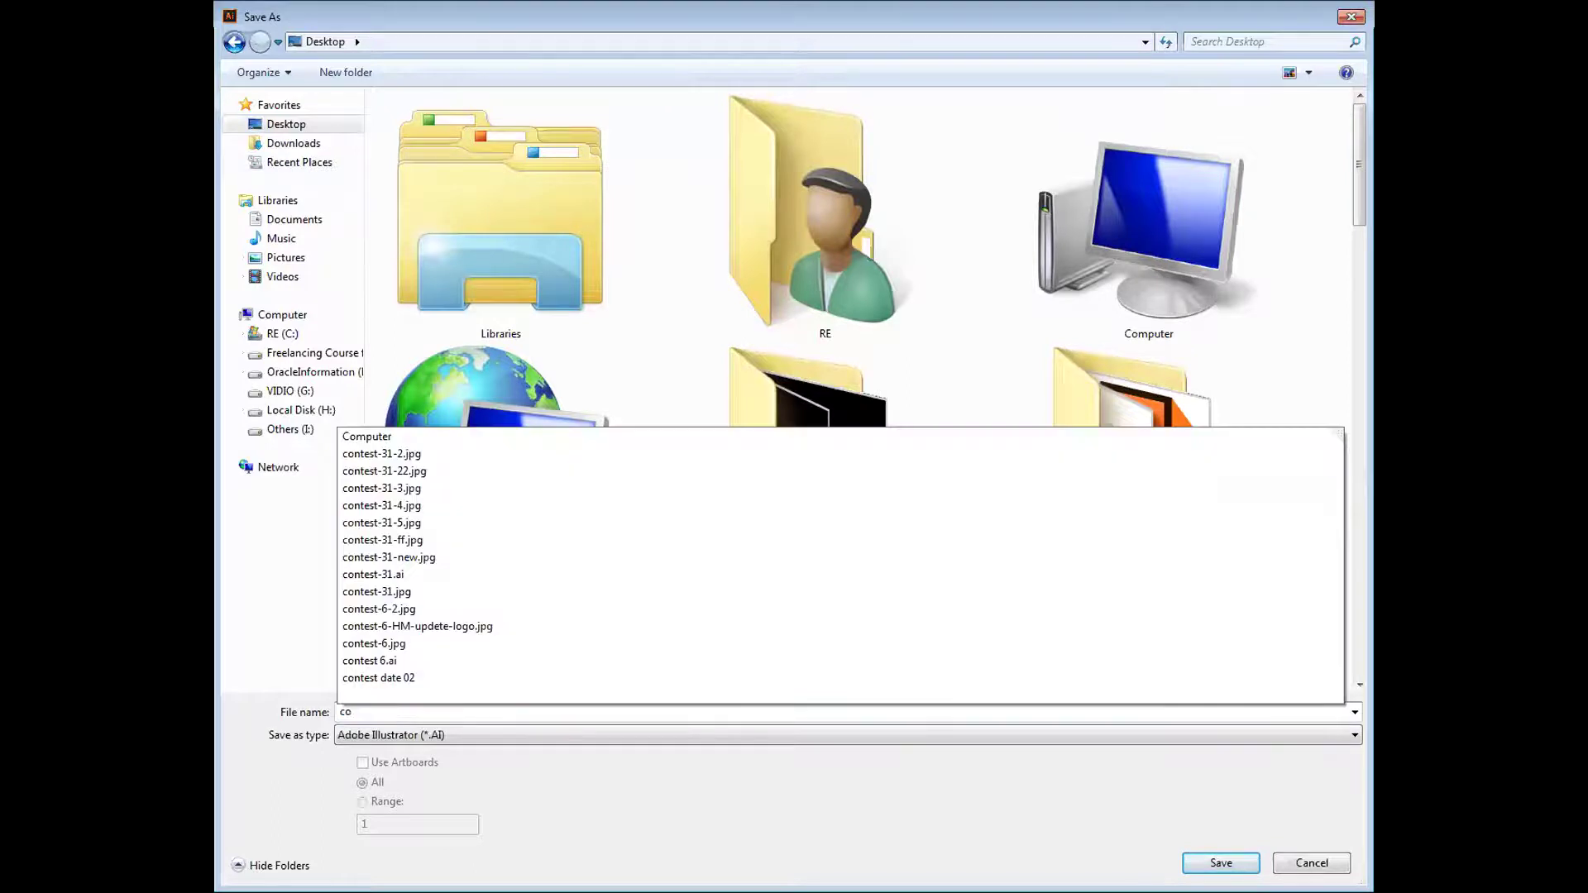
{"action": "type", "text": "nt"}
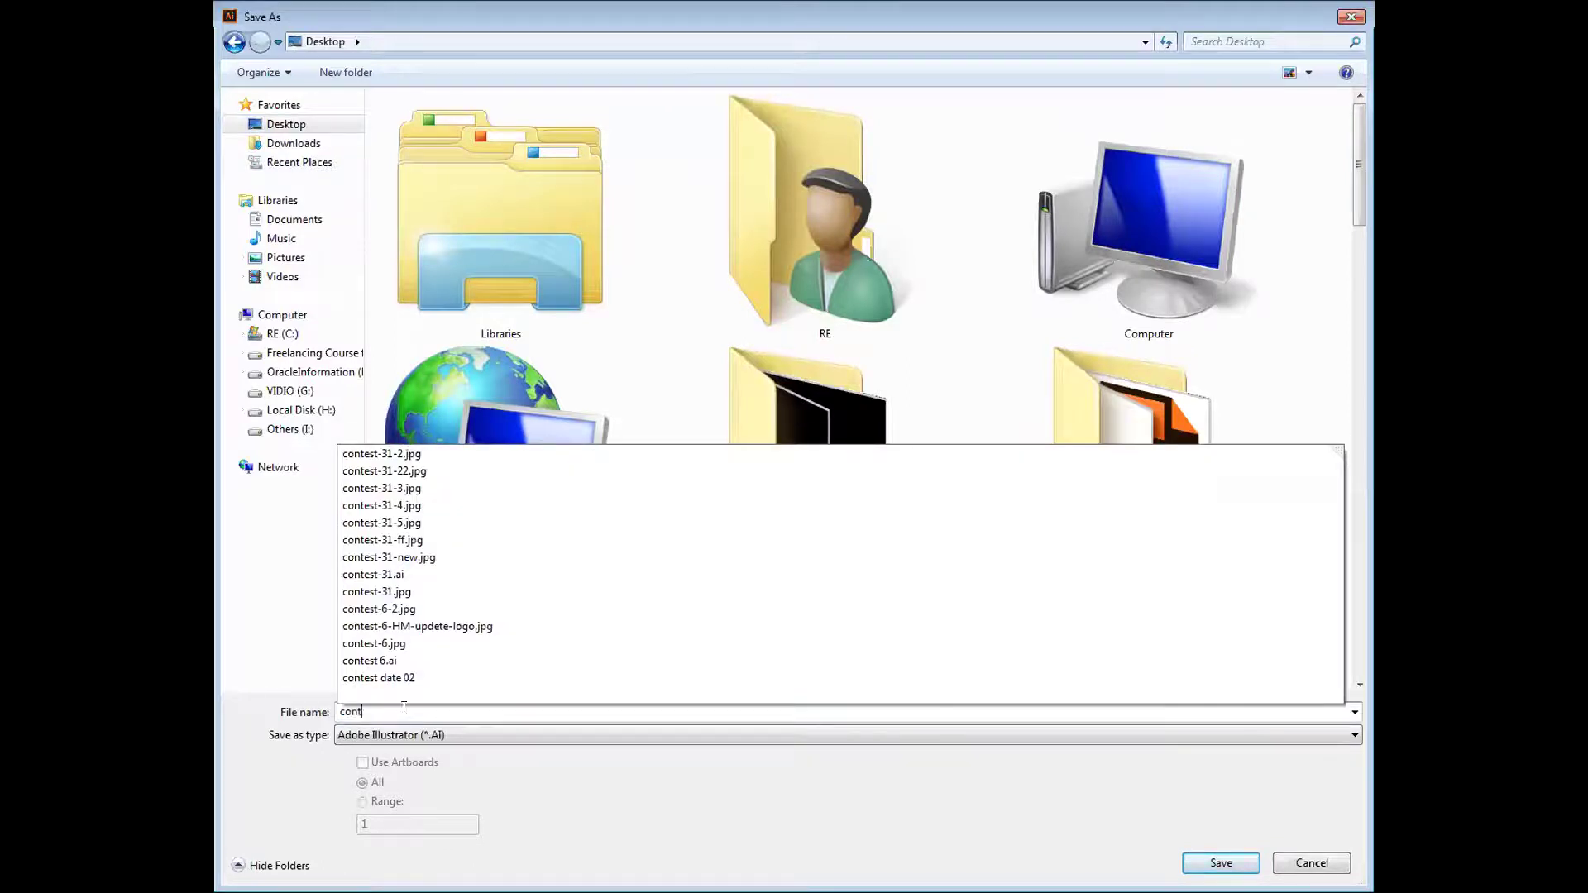
{"action": "type", "text": "est sa"}
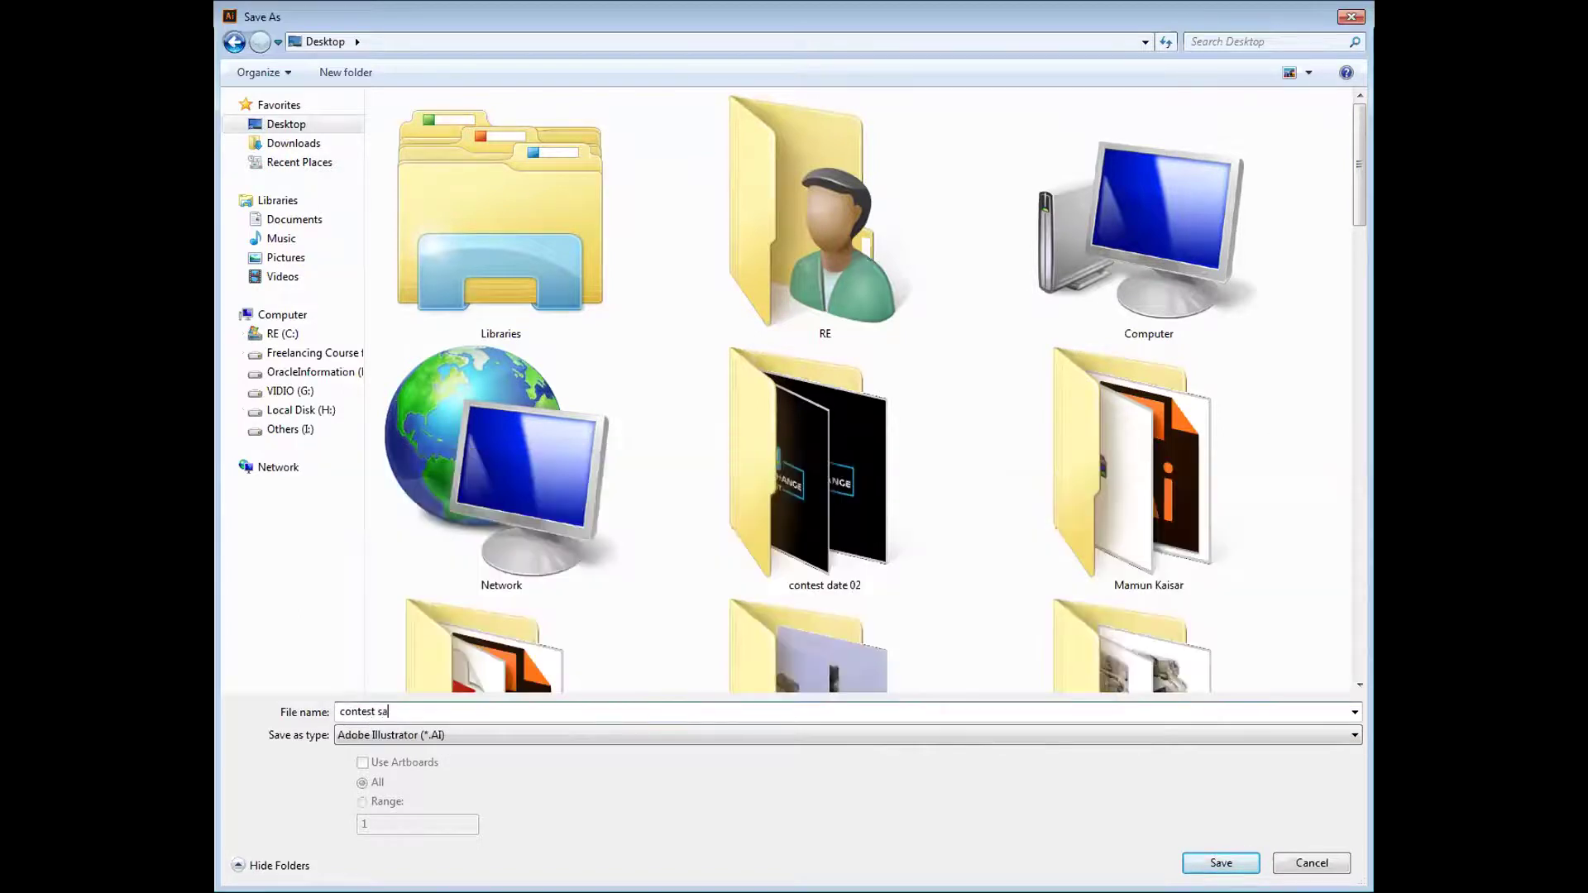
{"action": "key", "text": "BackSpace"}
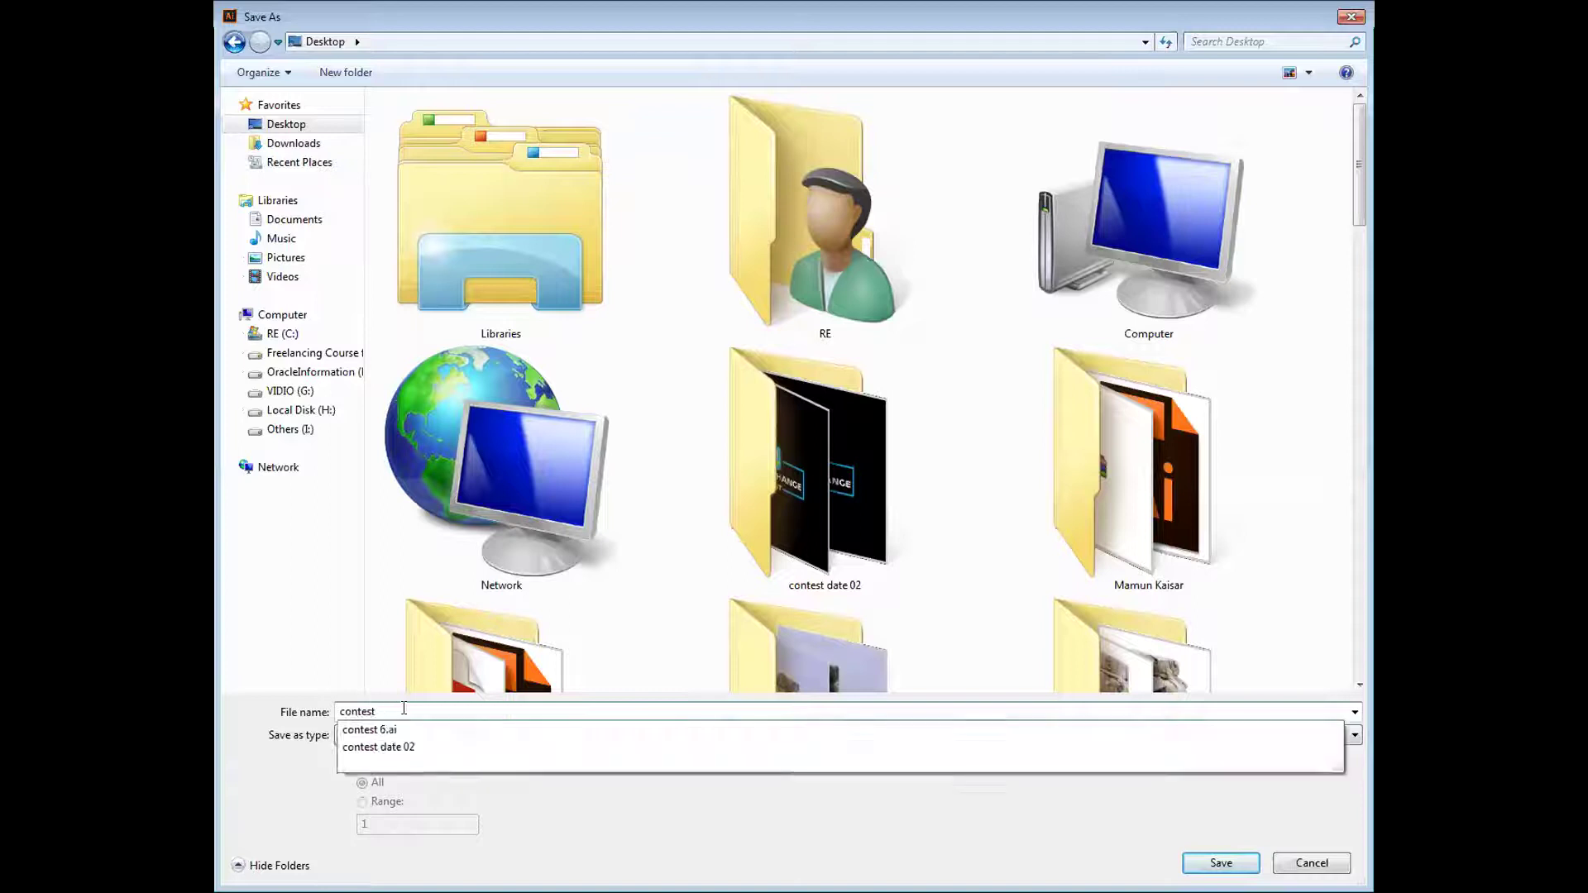
{"action": "type", "text": "date"}
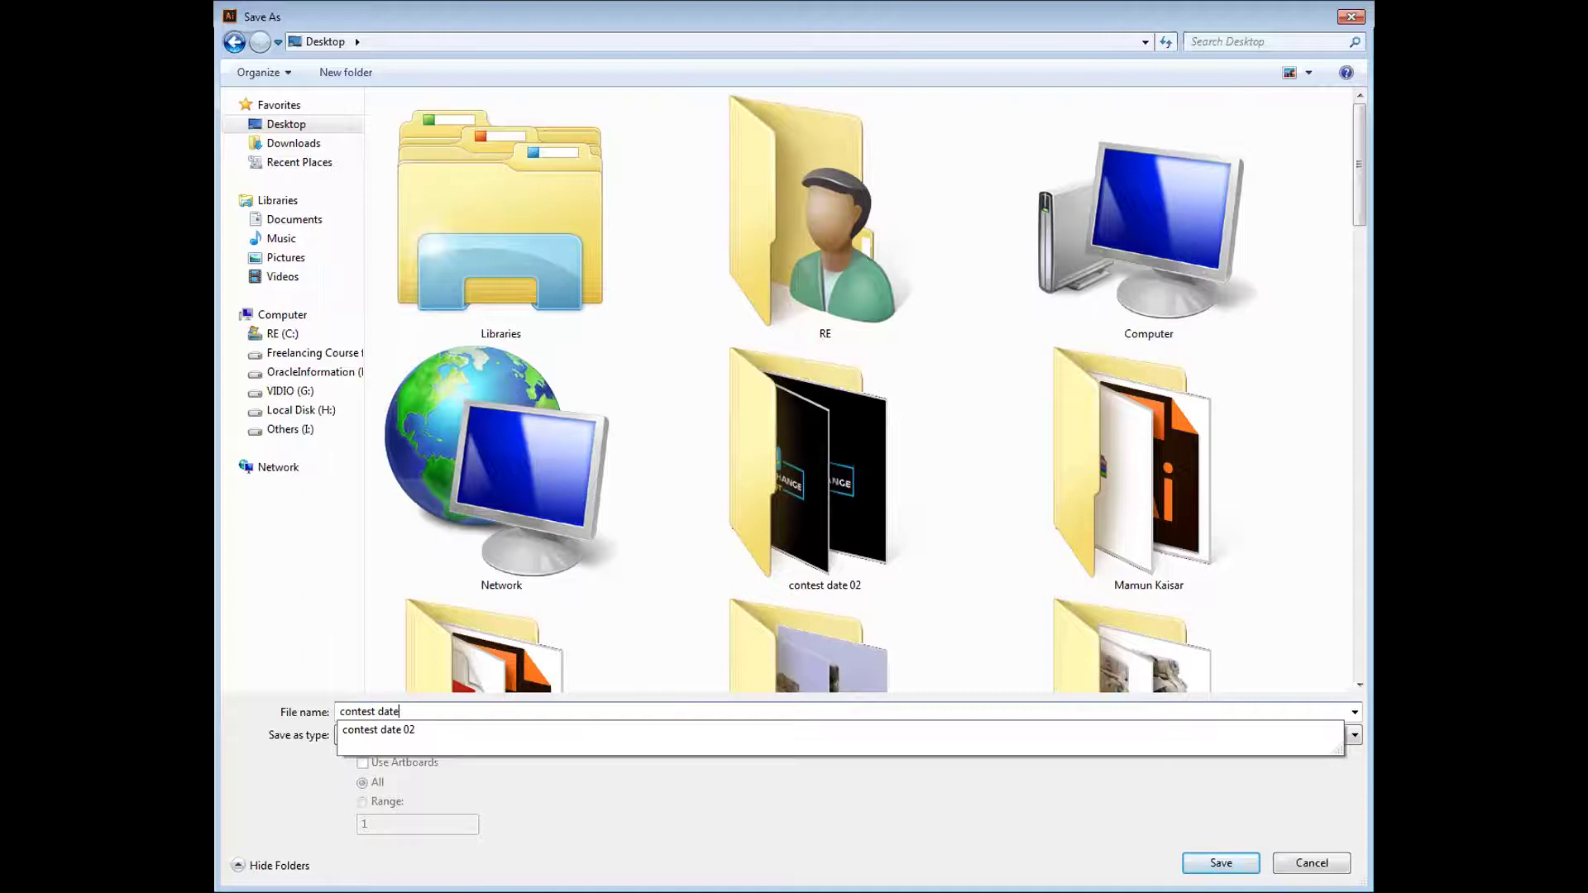
{"action": "type", "text": " 3"}
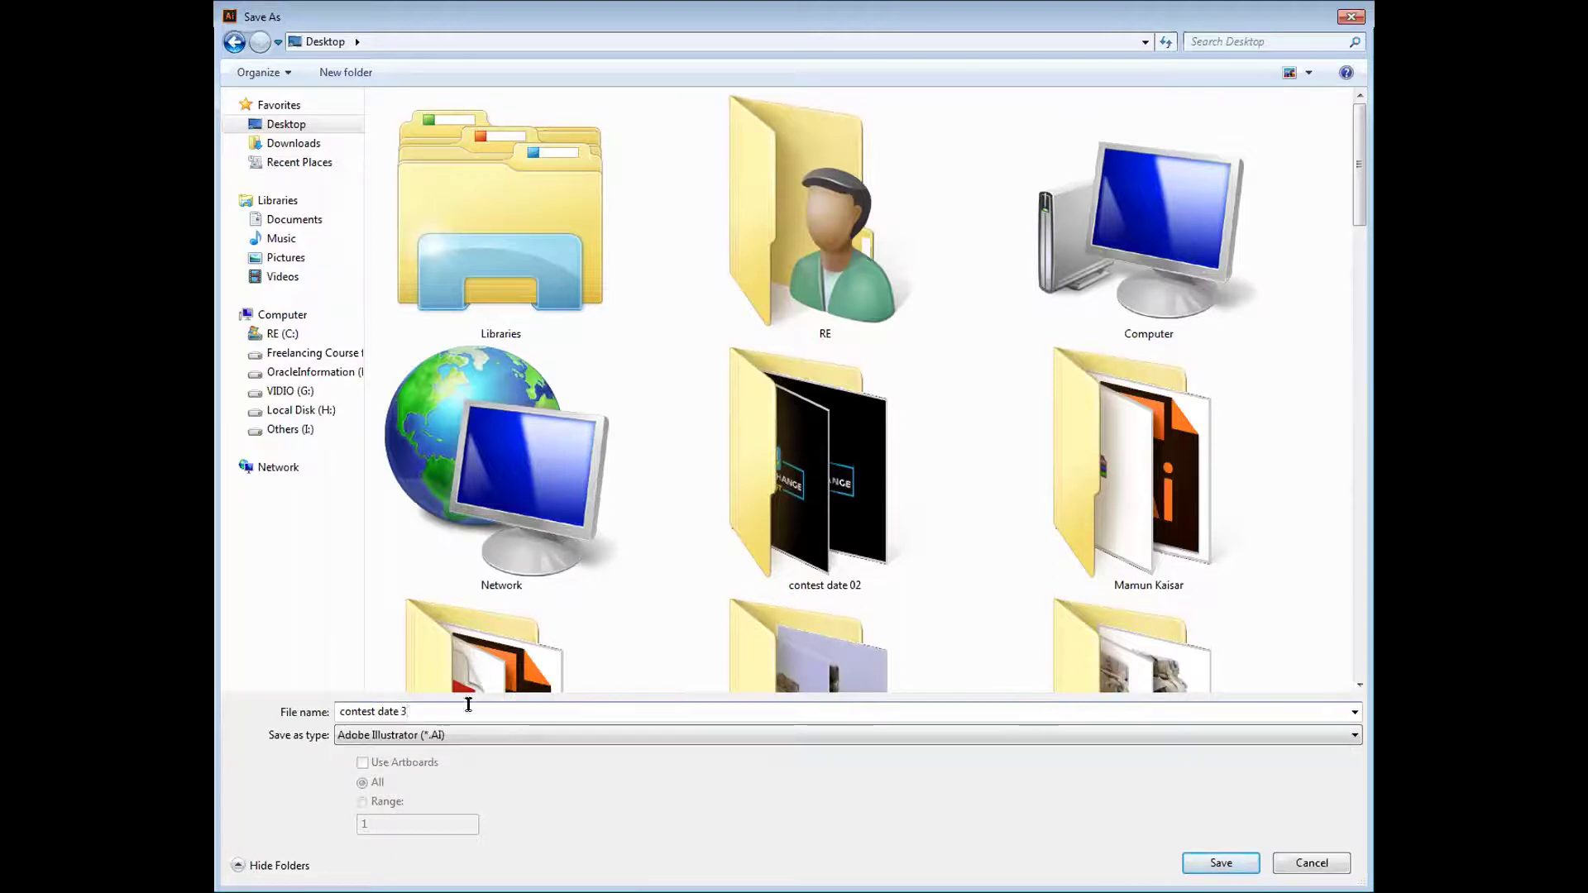
{"action": "key", "text": "Return"}
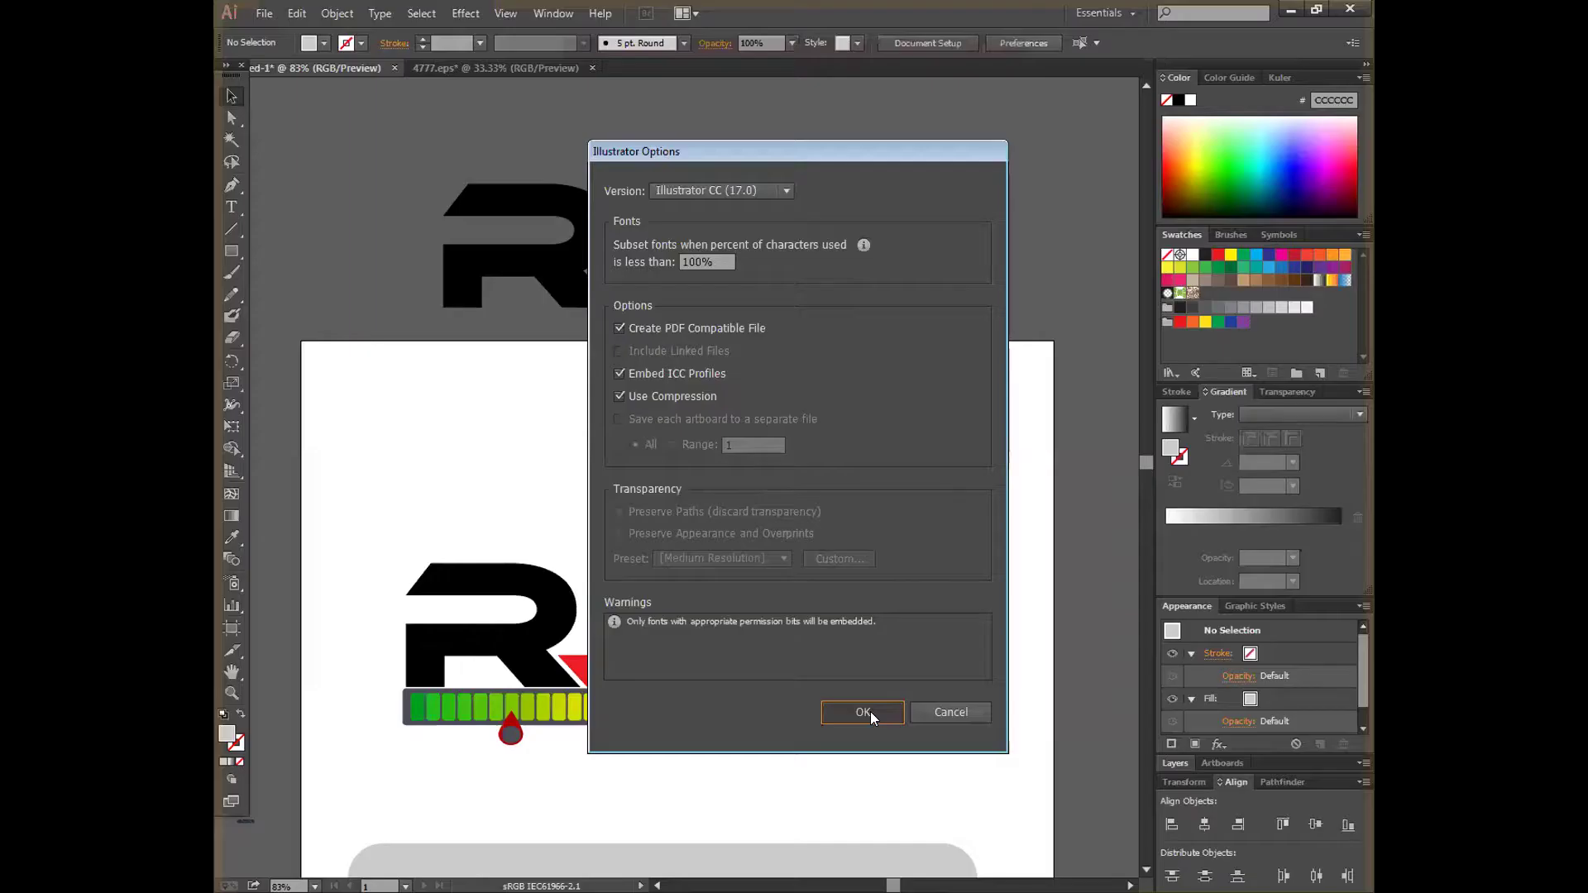
{"action": "key", "text": "Return"}
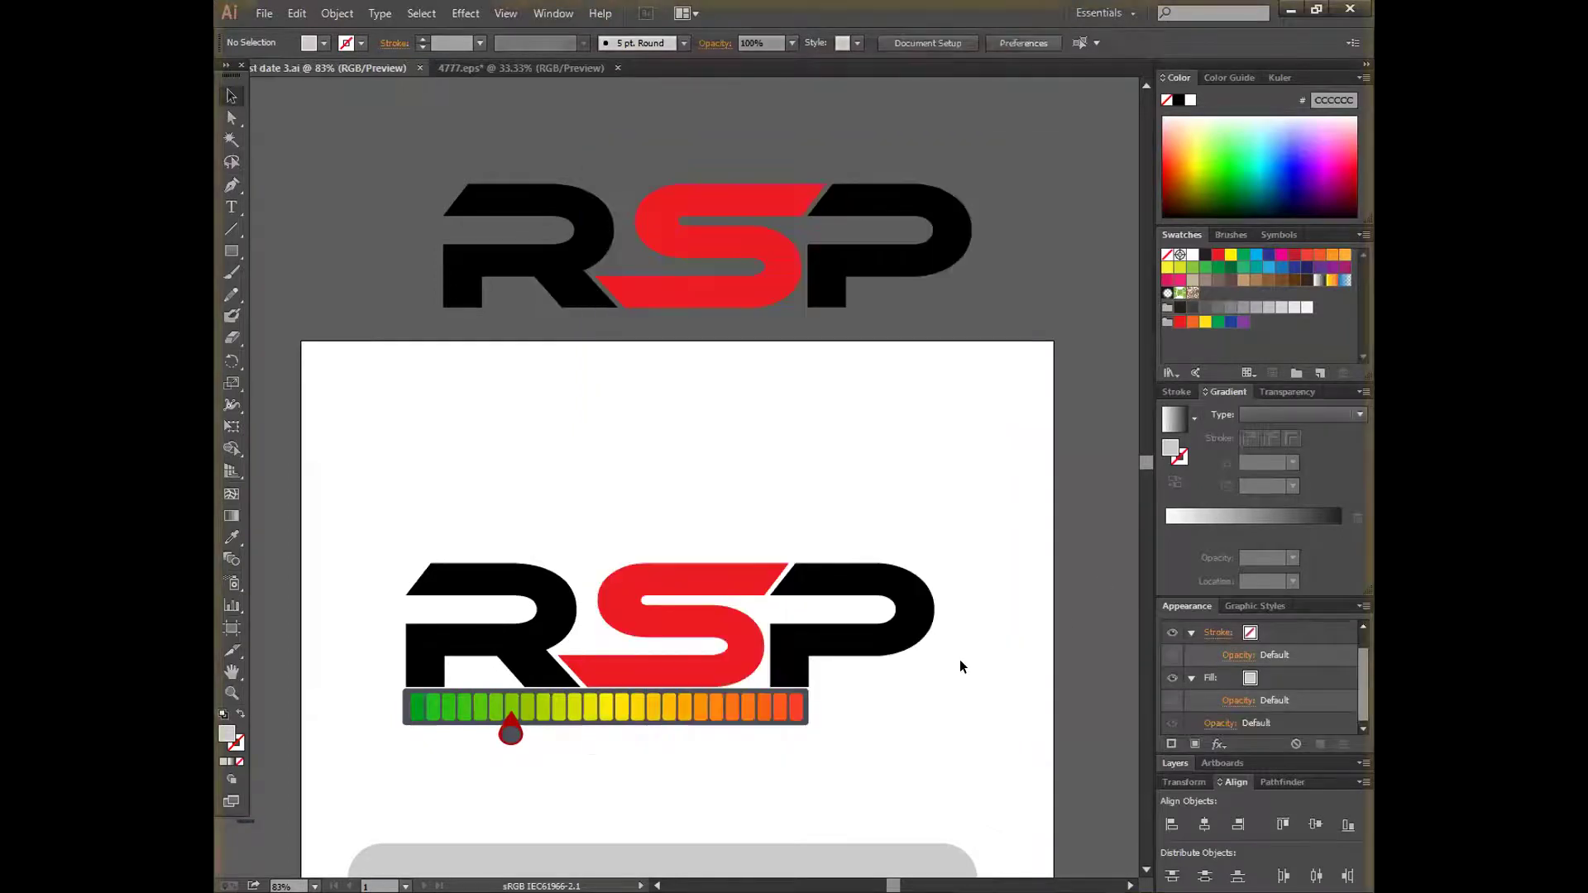
- Ungroup the gauge beneath the RSP initials into its separate frame, segments and pointer
{"action": "scroll", "coordinate": [922, 581], "scroll_direction": "down", "scroll_amount": 2}
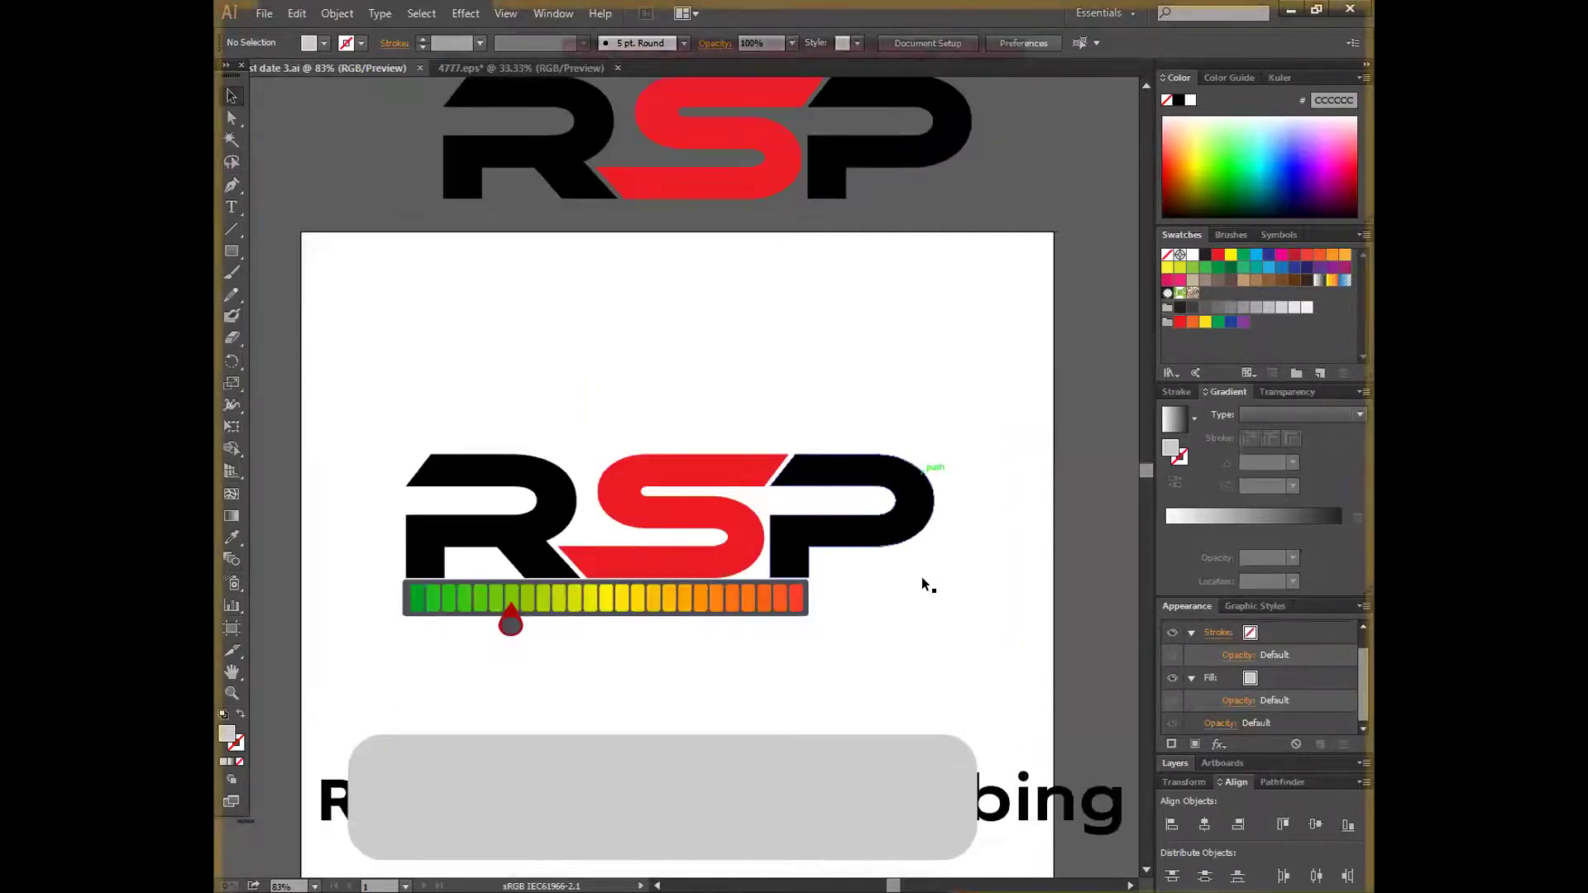
{"action": "scroll", "coordinate": [844, 592], "scroll_direction": "down", "scroll_amount": 1}
{"action": "left_click", "coordinate": [805, 587]}
{"action": "left_click", "coordinate": [852, 584]}
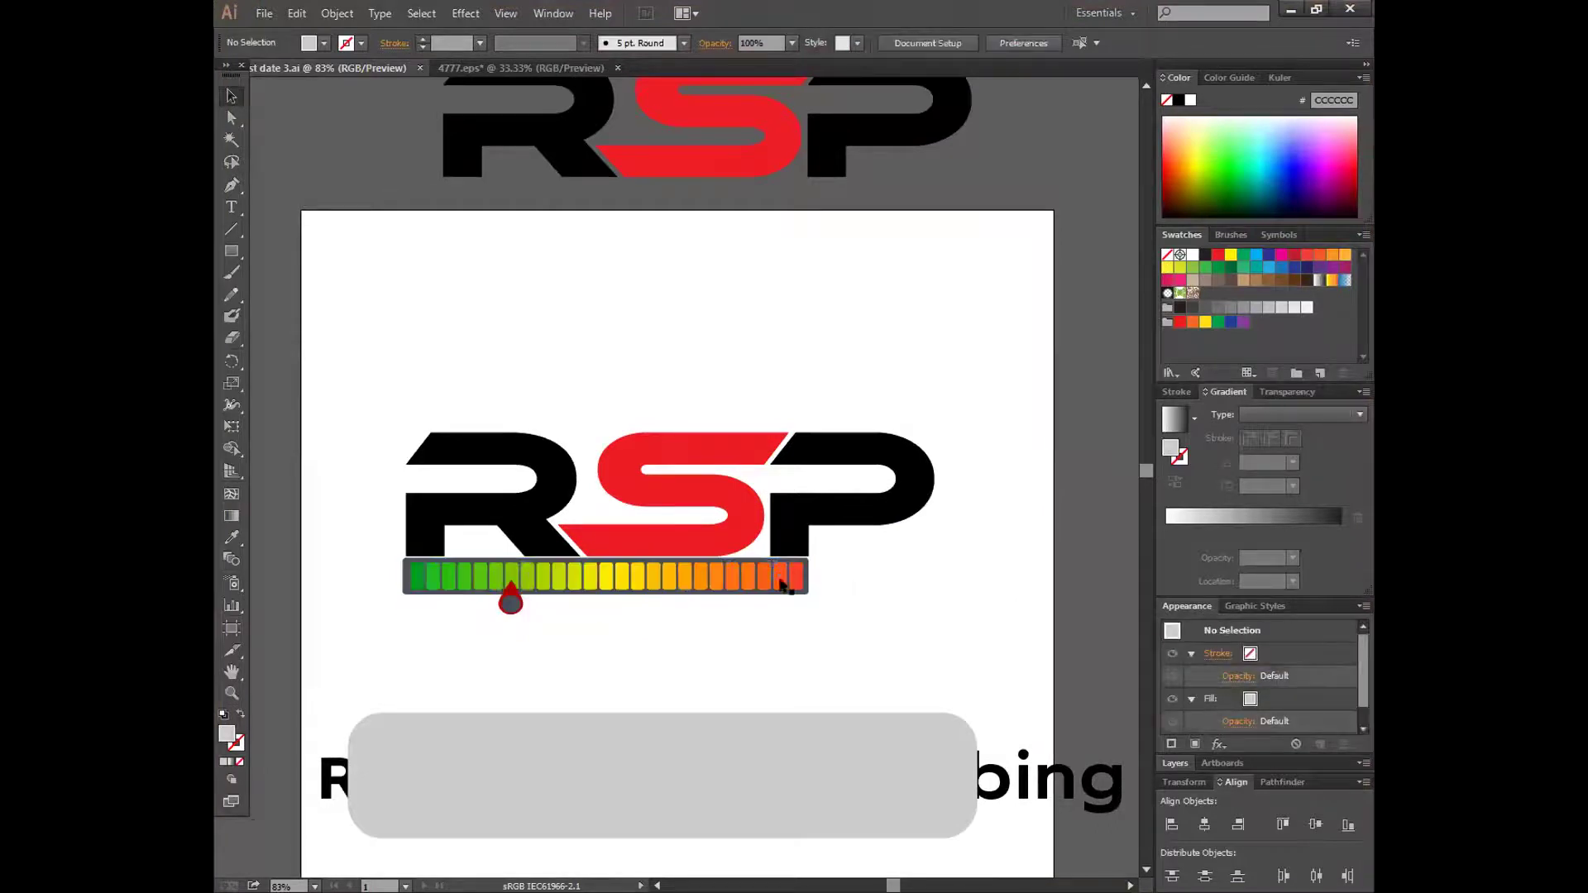
{"action": "right_click", "coordinate": [773, 582]}
{"action": "left_click", "coordinate": [842, 688]}
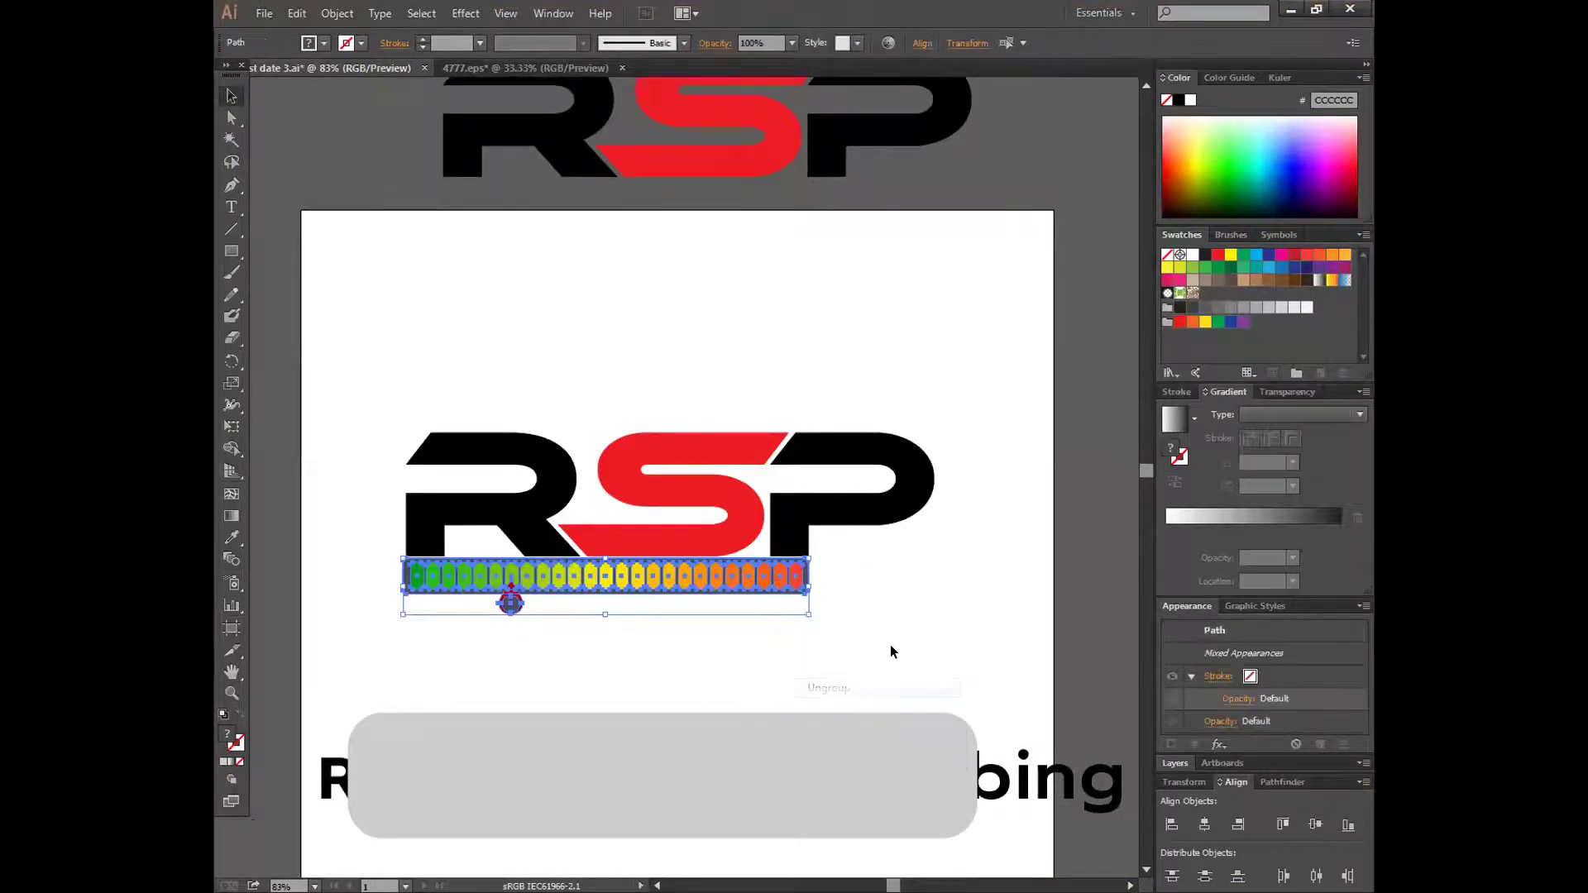
- Recolour the gauge's outer frame black by sampling the fill of the letter R
{"action": "left_click", "coordinate": [814, 630]}
{"action": "left_click", "coordinate": [809, 589]}
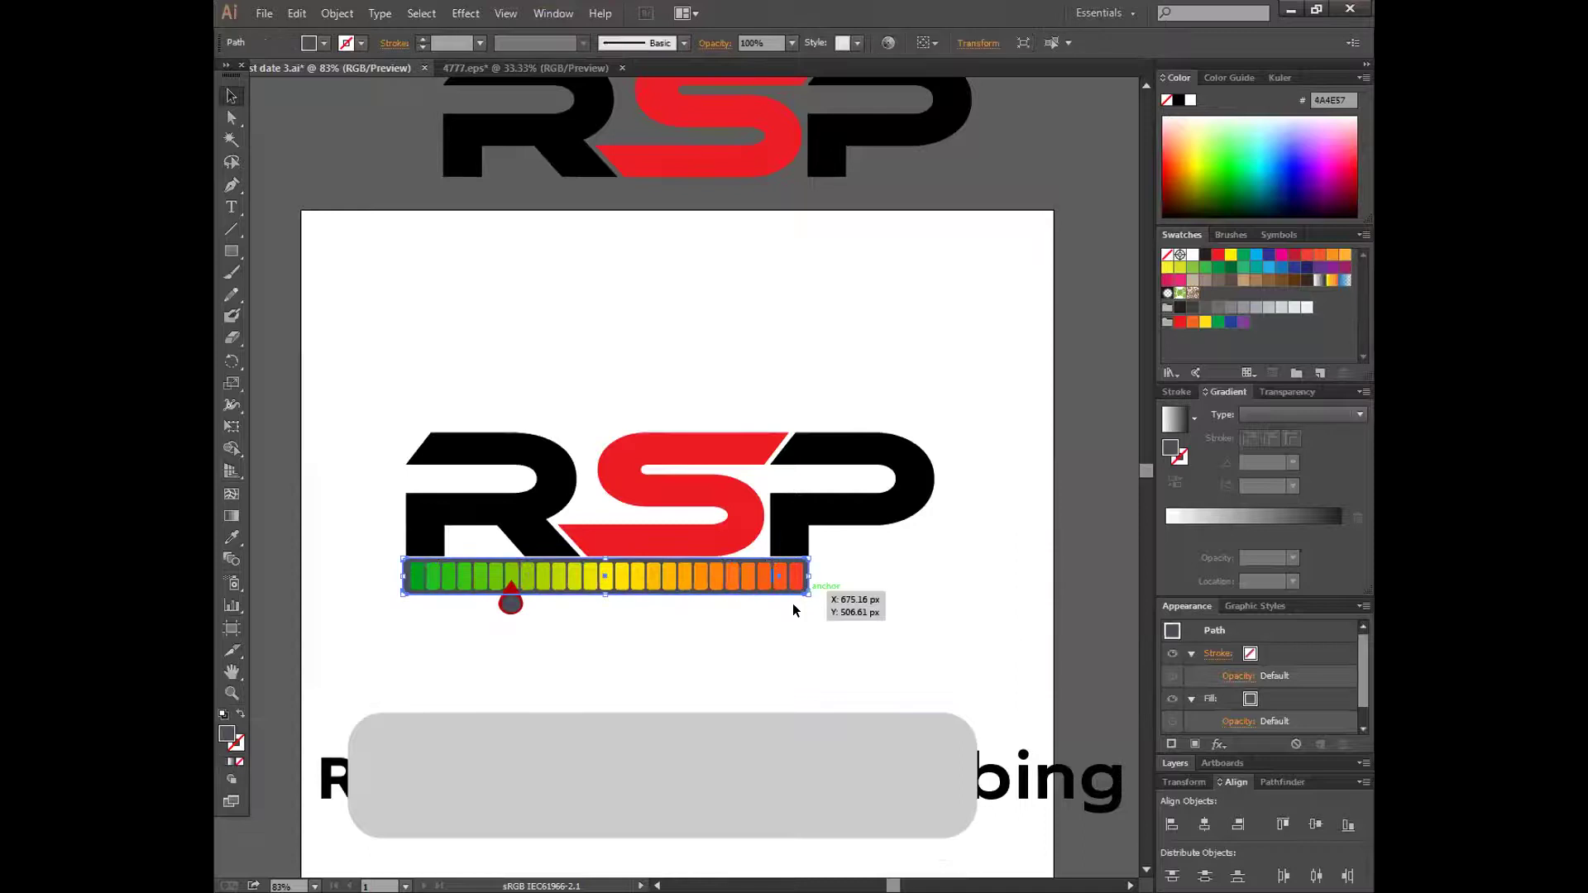
{"action": "left_click", "coordinate": [231, 538]}
{"action": "left_click", "coordinate": [410, 498]}
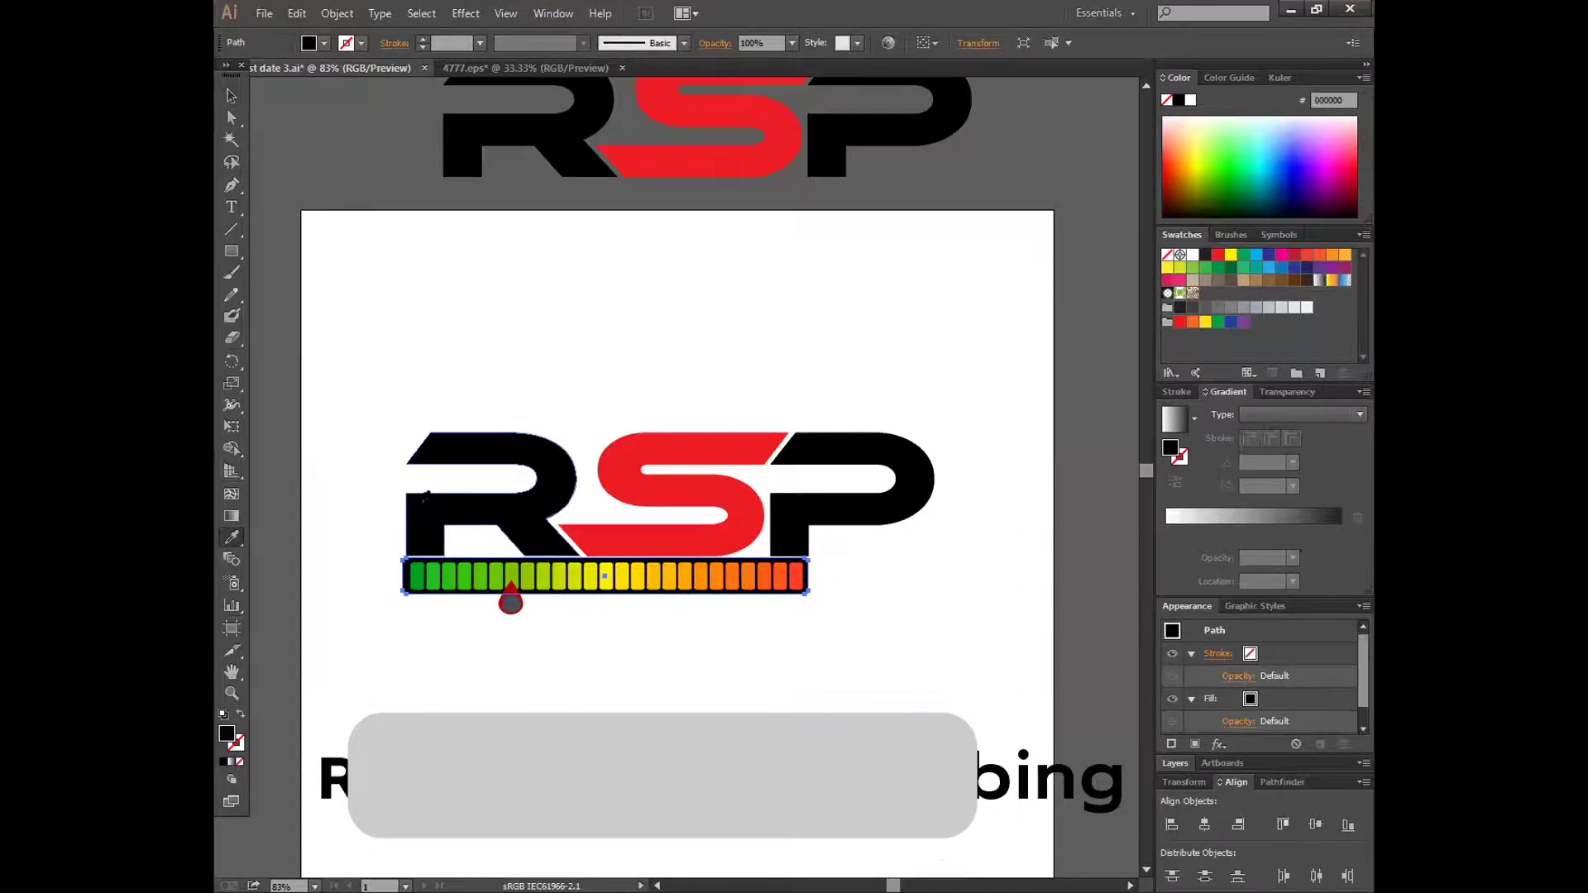
{"action": "left_click", "coordinate": [231, 96]}
{"action": "left_click", "coordinate": [427, 249]}
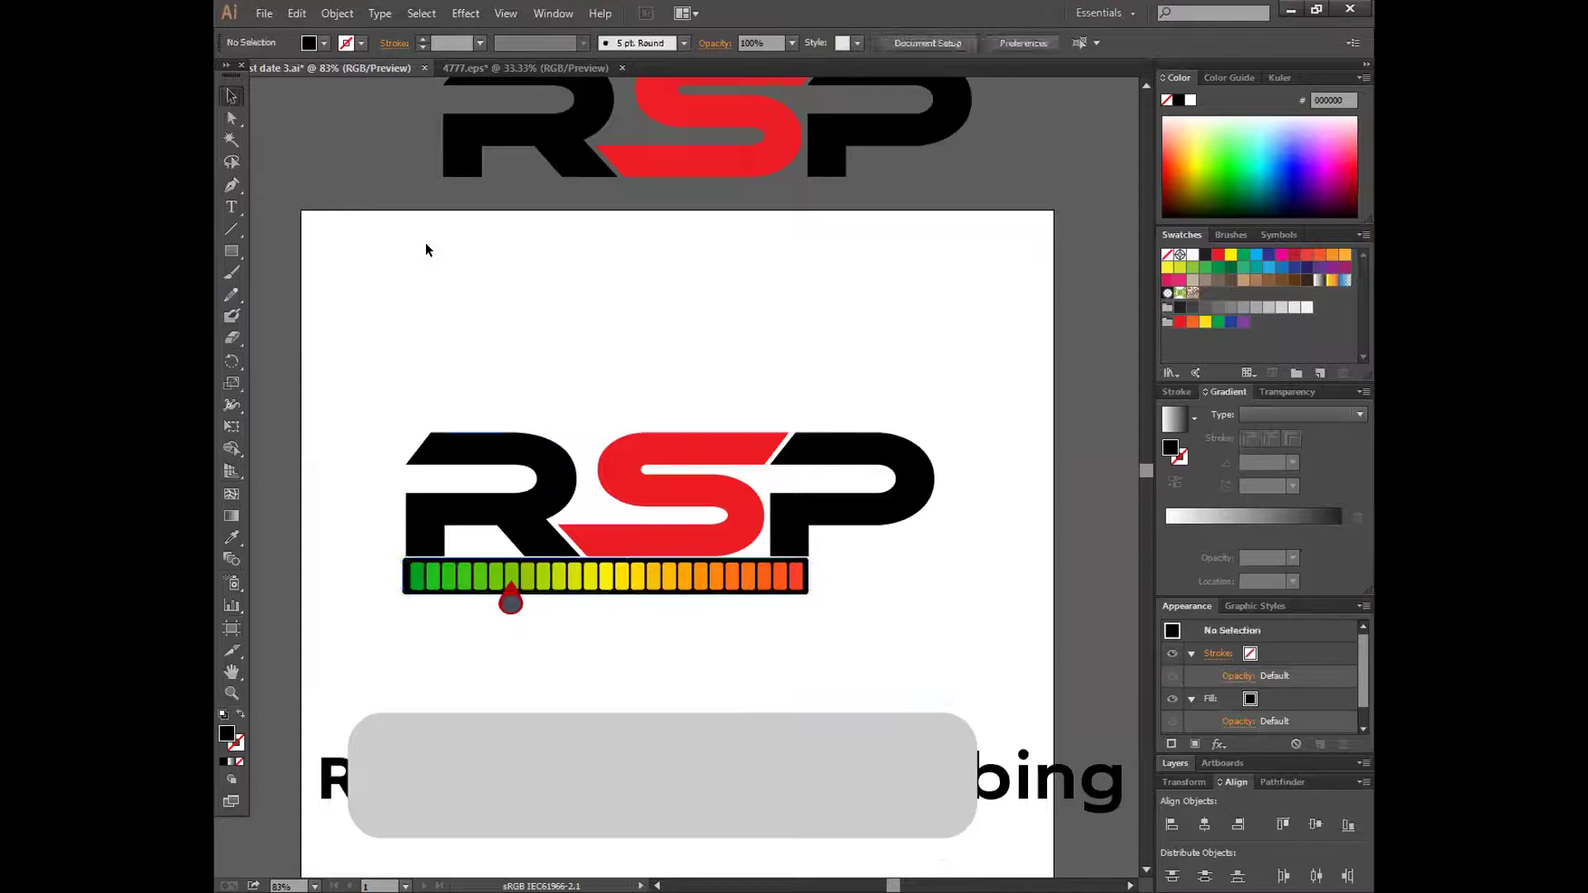
- Recolour the gauge pointer's teardrop body red by sampling the fill of the letter S
{"action": "left_click", "coordinate": [513, 590]}
{"action": "key", "text": "i"}
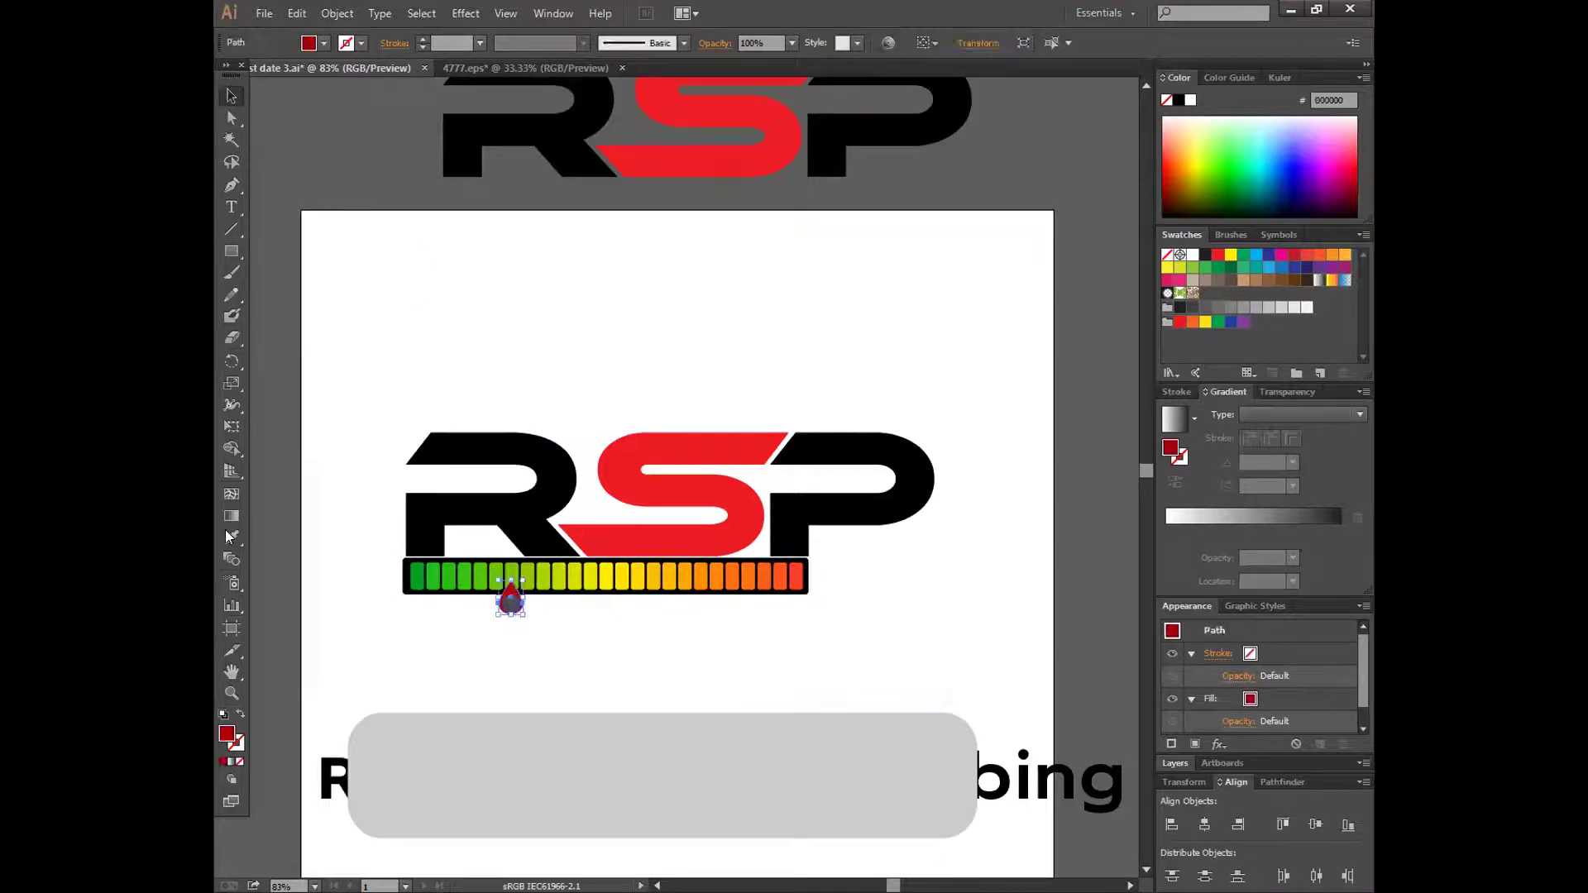
{"action": "left_click", "coordinate": [624, 445]}
{"action": "left_click", "coordinate": [231, 96]}
{"action": "left_click", "coordinate": [339, 258]}
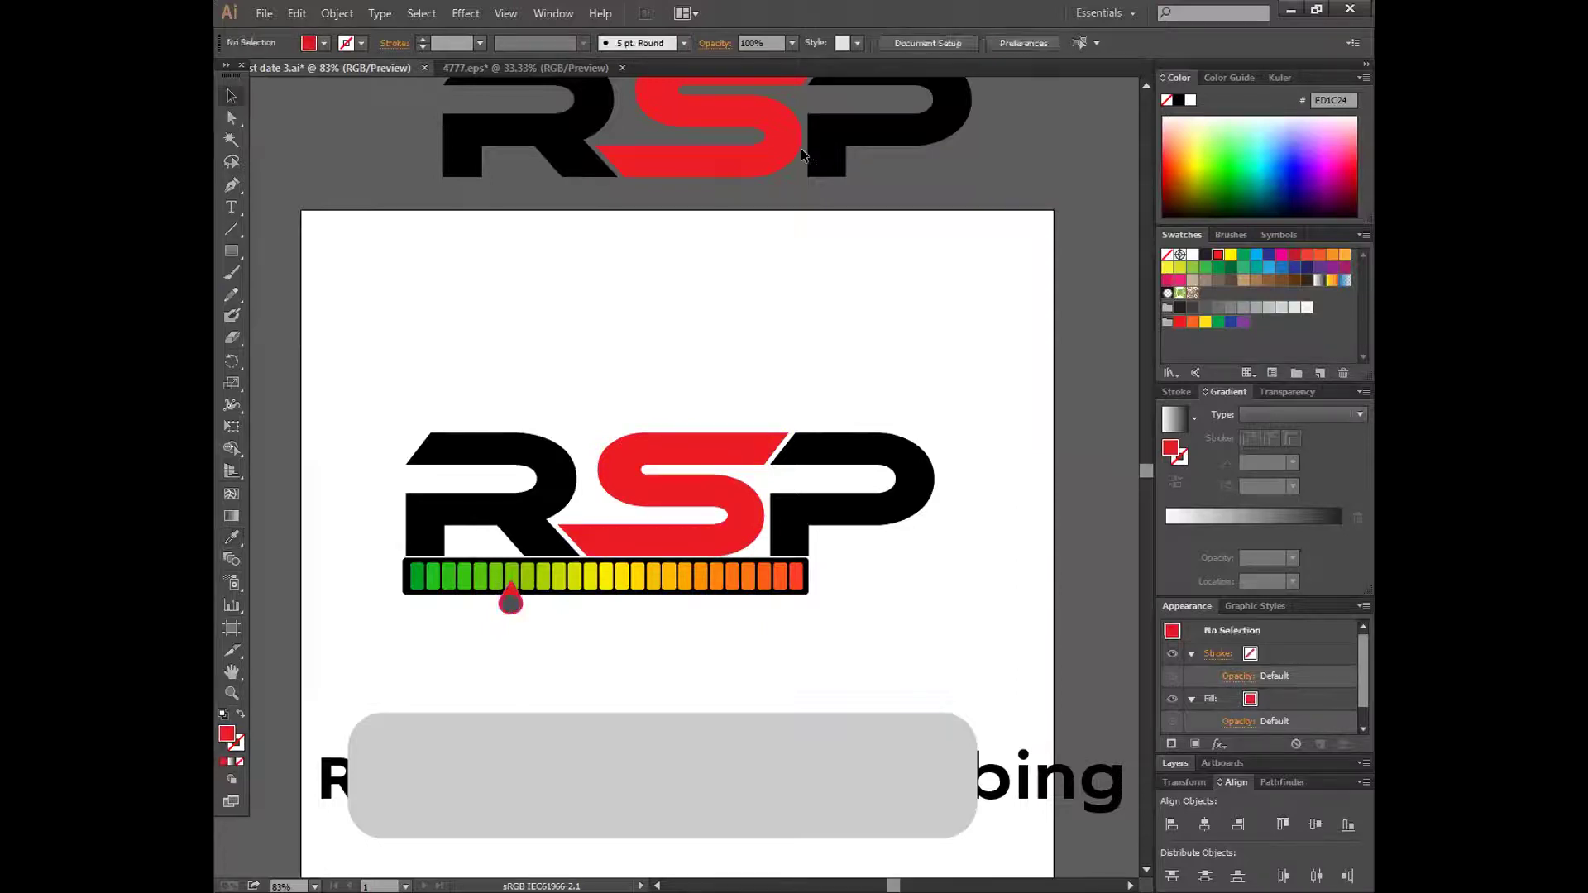
- Recolour the circle inside the gauge pointer black by sampling the letter R
{"action": "left_click", "coordinate": [509, 603]}
{"action": "key", "text": "i"}
{"action": "left_click", "coordinate": [695, 488]}
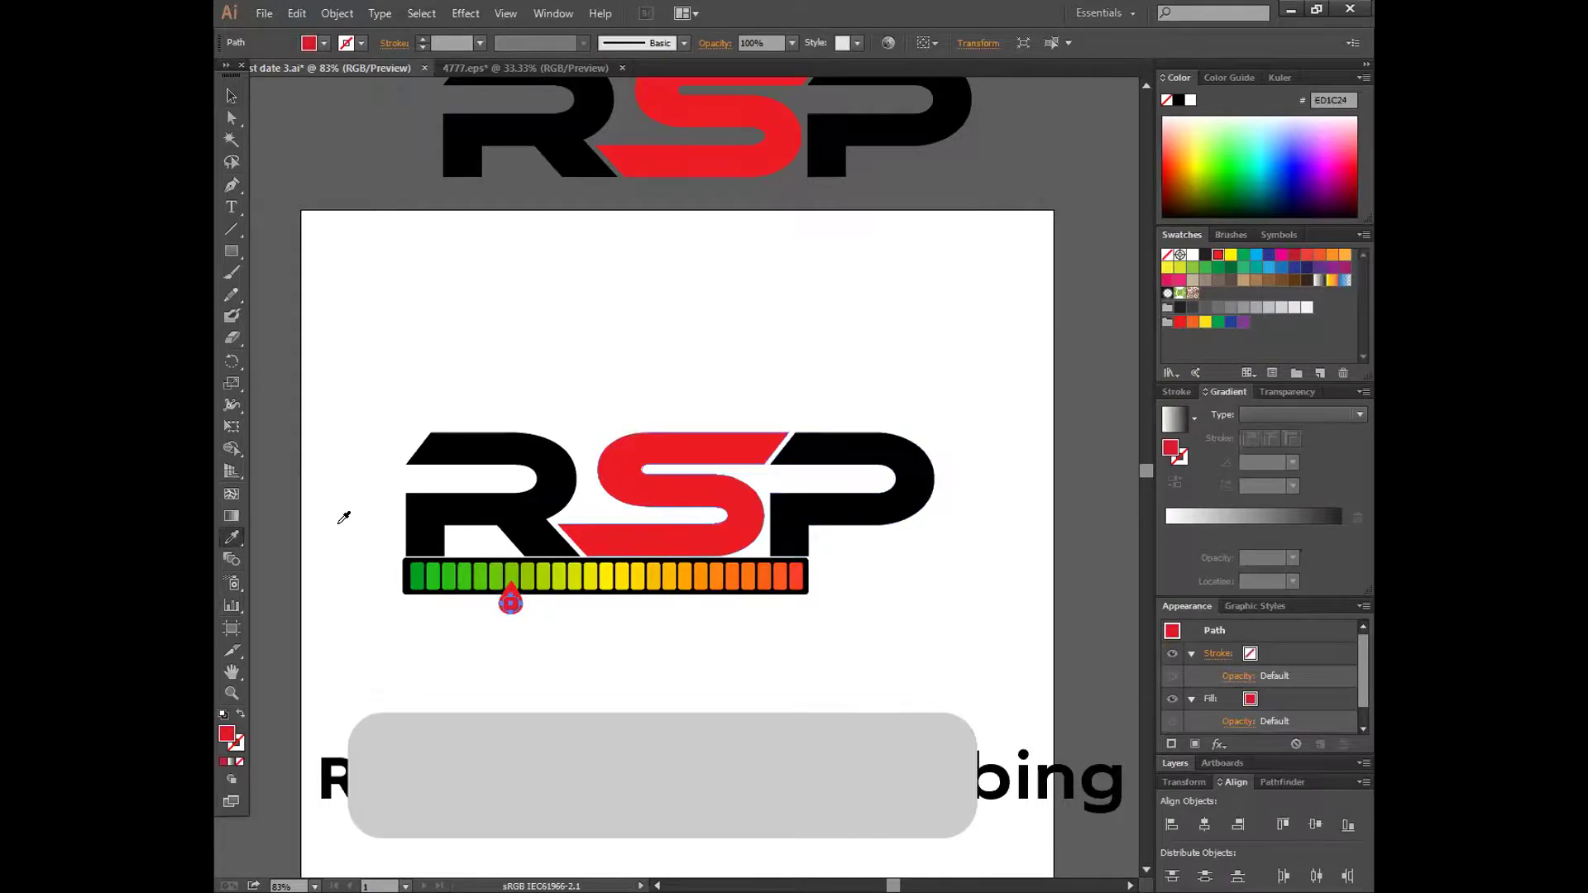
{"action": "left_click", "coordinate": [480, 451]}
{"action": "left_click", "coordinate": [231, 96]}
{"action": "left_click", "coordinate": [368, 275]}
- Group the gauge's frame, coloured segments and pointer into one object
{"action": "mouse_move", "coordinate": [387, 586]}
{"action": "left_mouse_down"}
{"action": "mouse_move", "coordinate": [588, 638]}
{"action": "mouse_move", "coordinate": [809, 657]}
{"action": "left_mouse_up"}
{"action": "right_click", "coordinate": [617, 580]}
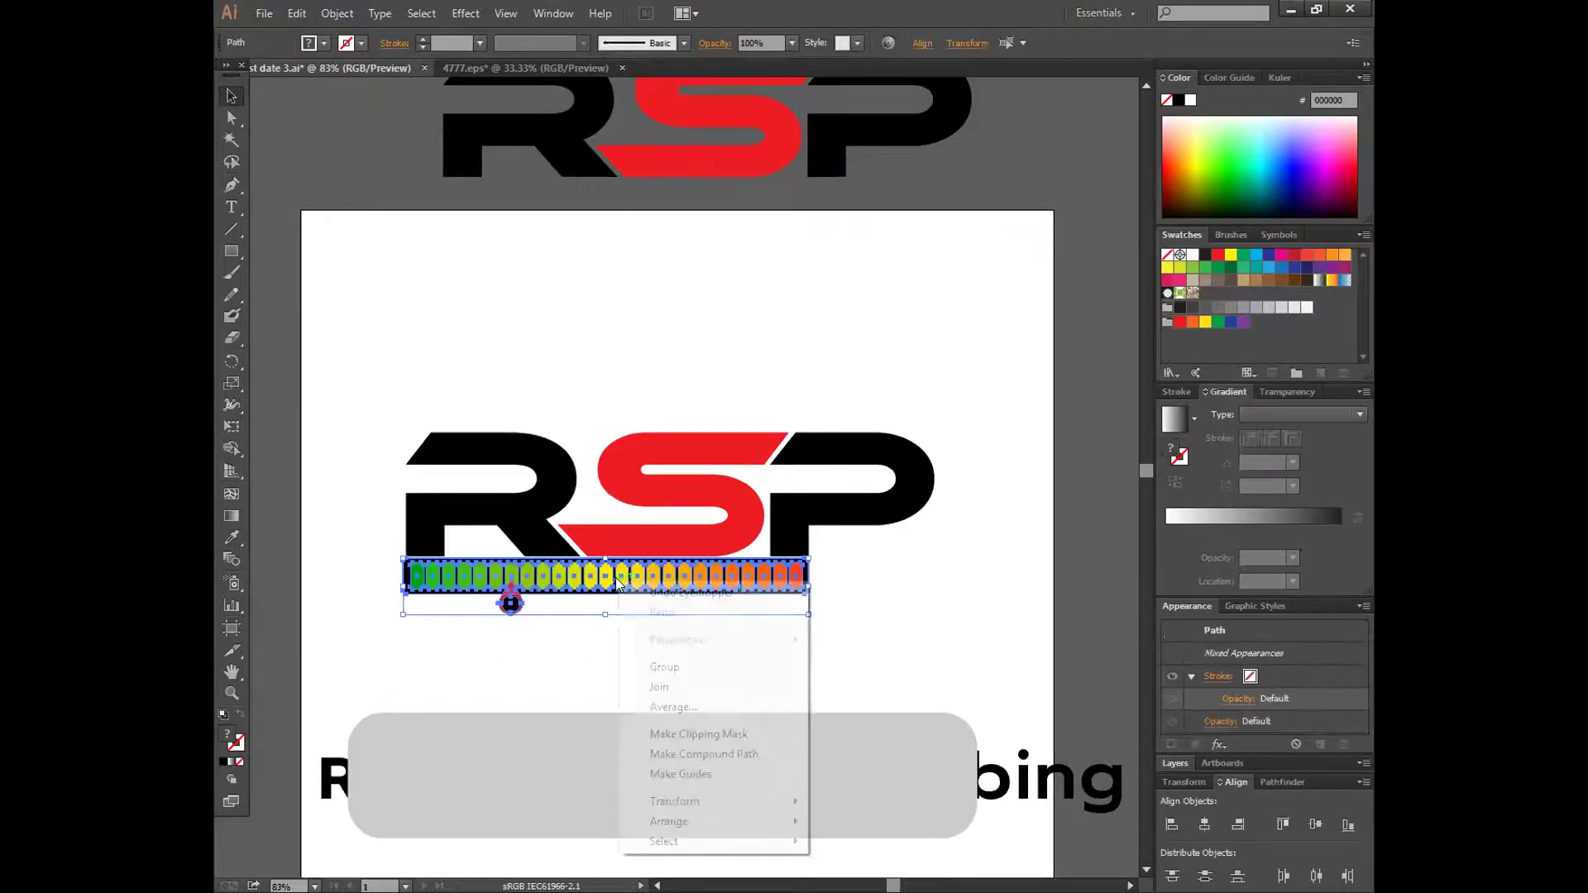
{"action": "left_click", "coordinate": [685, 675]}
{"action": "left_click", "coordinate": [767, 648]}
- Move the grey backing below the company name, and bring the Rapid Speed Plumbing text up closer to the gauge
{"action": "scroll", "coordinate": [791, 633], "scroll_direction": "down", "scroll_amount": 3}
{"action": "left_click_drag", "start_coordinate": [796, 635], "coordinate": [789, 763]}
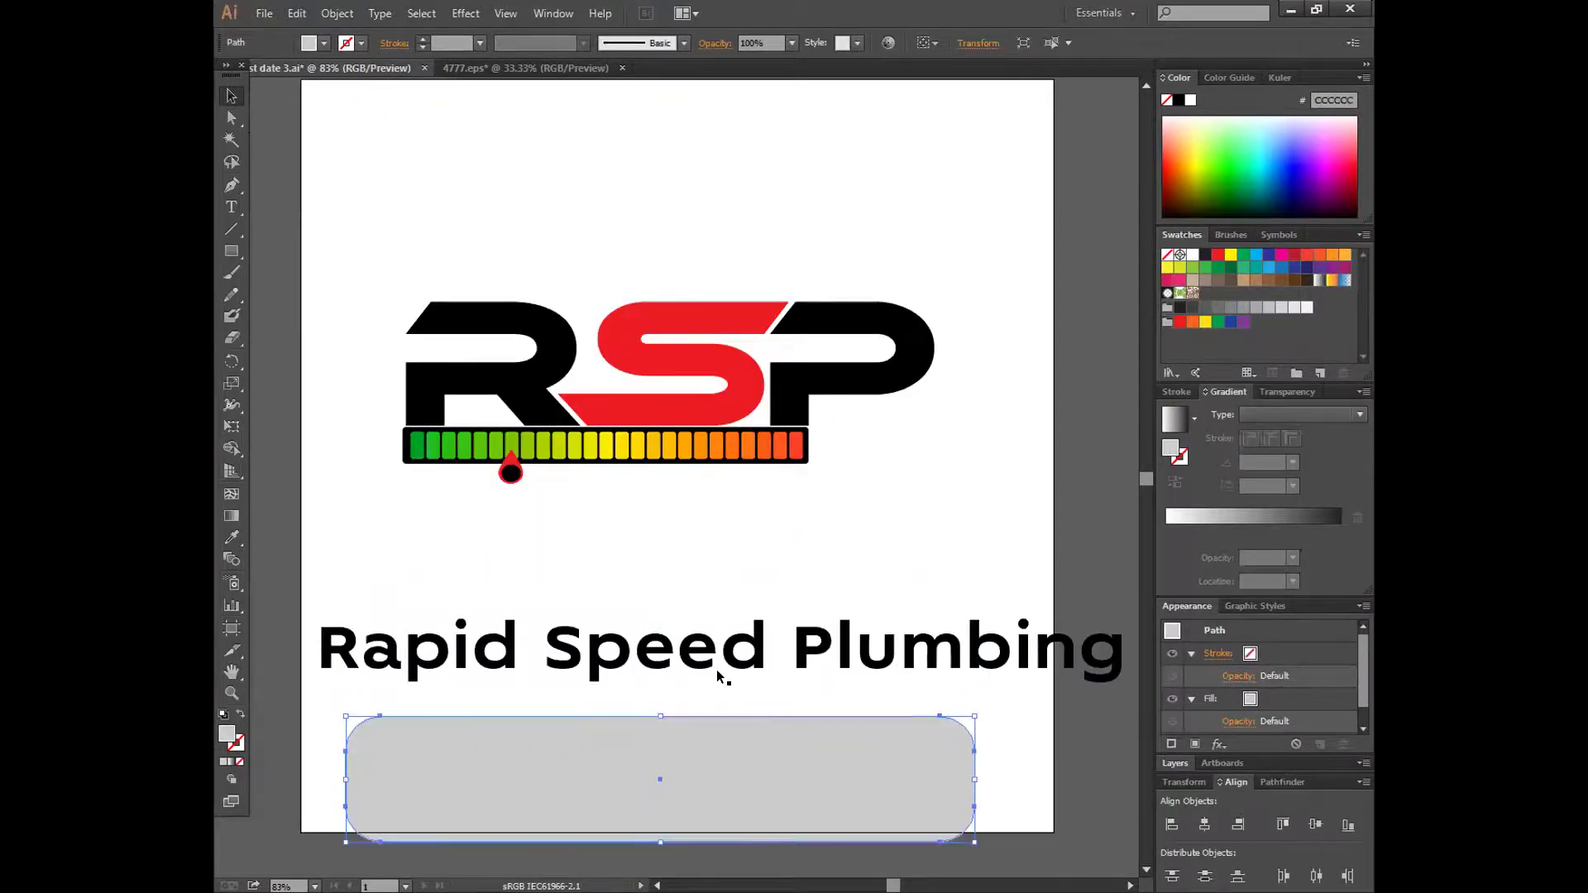
{"action": "left_click_drag", "start_coordinate": [709, 619], "coordinate": [728, 577]}
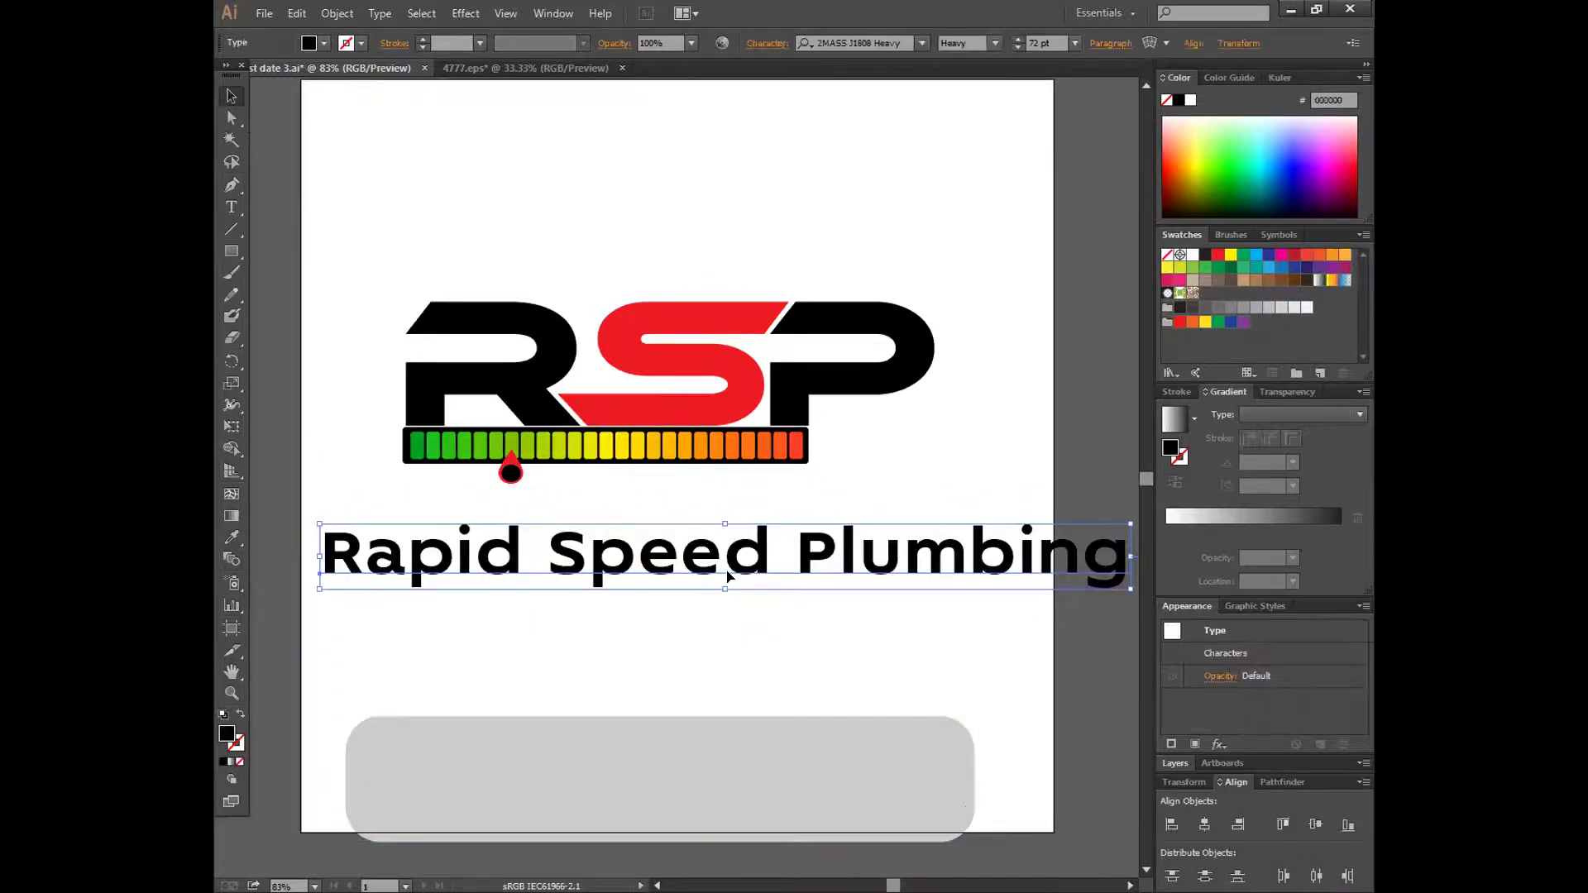
- Reduce the Rapid Speed Plumbing text to 37 pt and place it just beneath the gauge, starting at the gauge's left edge
{"action": "double_click", "coordinate": [1018, 48]}
{"action": "triple_click", "coordinate": [1017, 48]}
{"action": "triple_click", "coordinate": [1018, 47]}
{"action": "double_click", "coordinate": [1018, 48]}
{"action": "double_click", "coordinate": [1018, 48]}
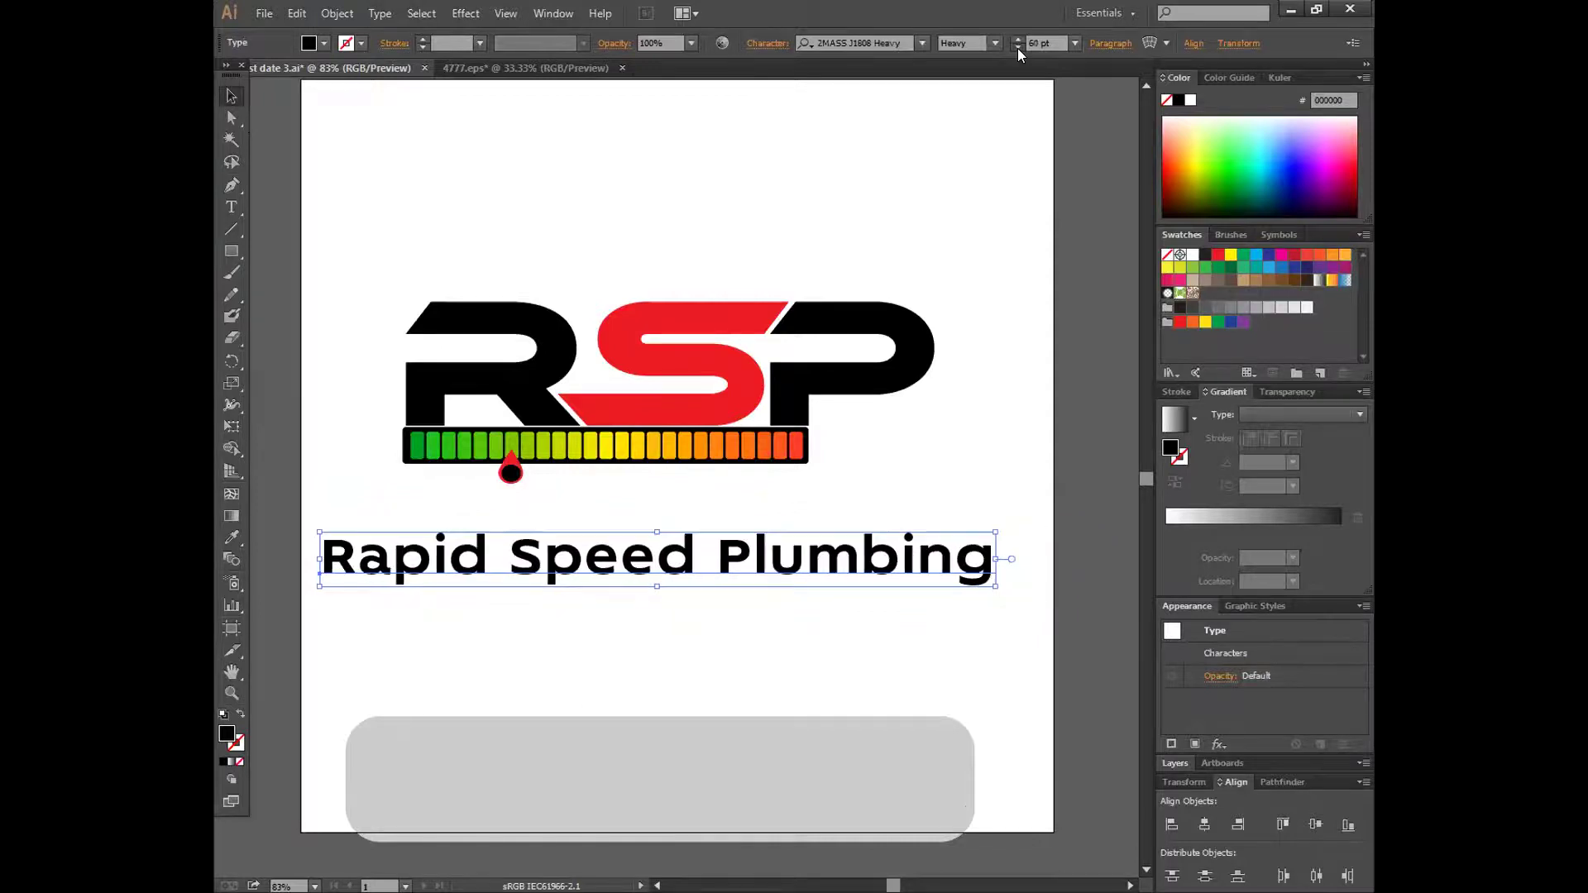
{"action": "triple_click", "coordinate": [1018, 48]}
{"action": "triple_click", "coordinate": [1018, 48]}
{"action": "triple_click", "coordinate": [1018, 48]}
{"action": "triple_click", "coordinate": [1018, 48]}
{"action": "left_click", "coordinate": [1017, 48]}
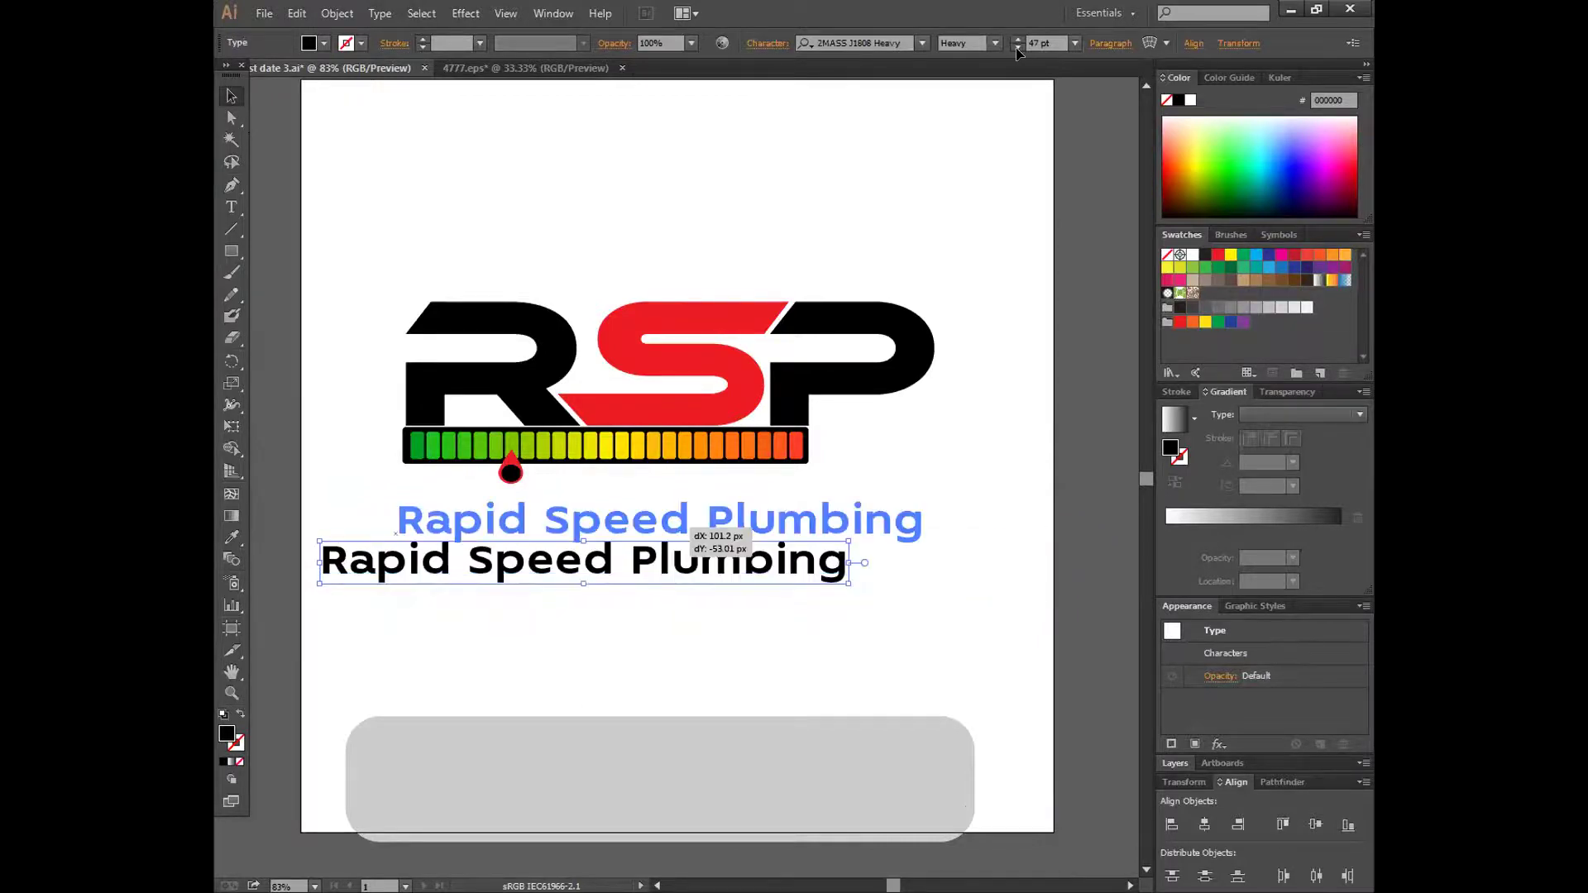
{"action": "left_click_drag", "start_coordinate": [1018, 51], "coordinate": [595, 571]}
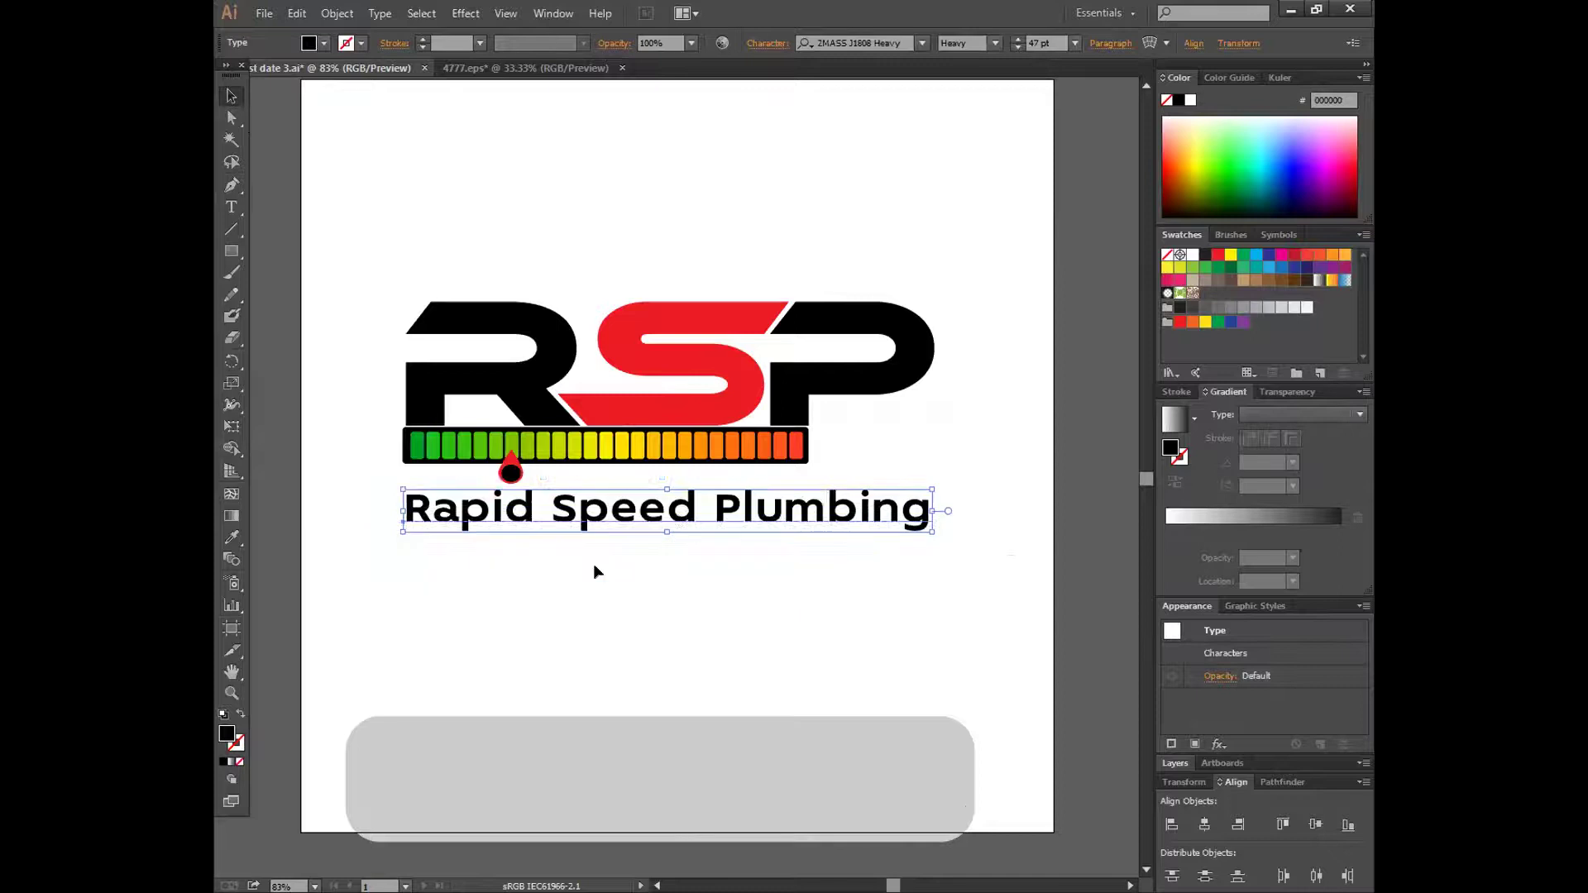
{"action": "triple_click", "coordinate": [1017, 48]}
{"action": "triple_click", "coordinate": [1018, 48]}
{"action": "double_click", "coordinate": [1017, 48]}
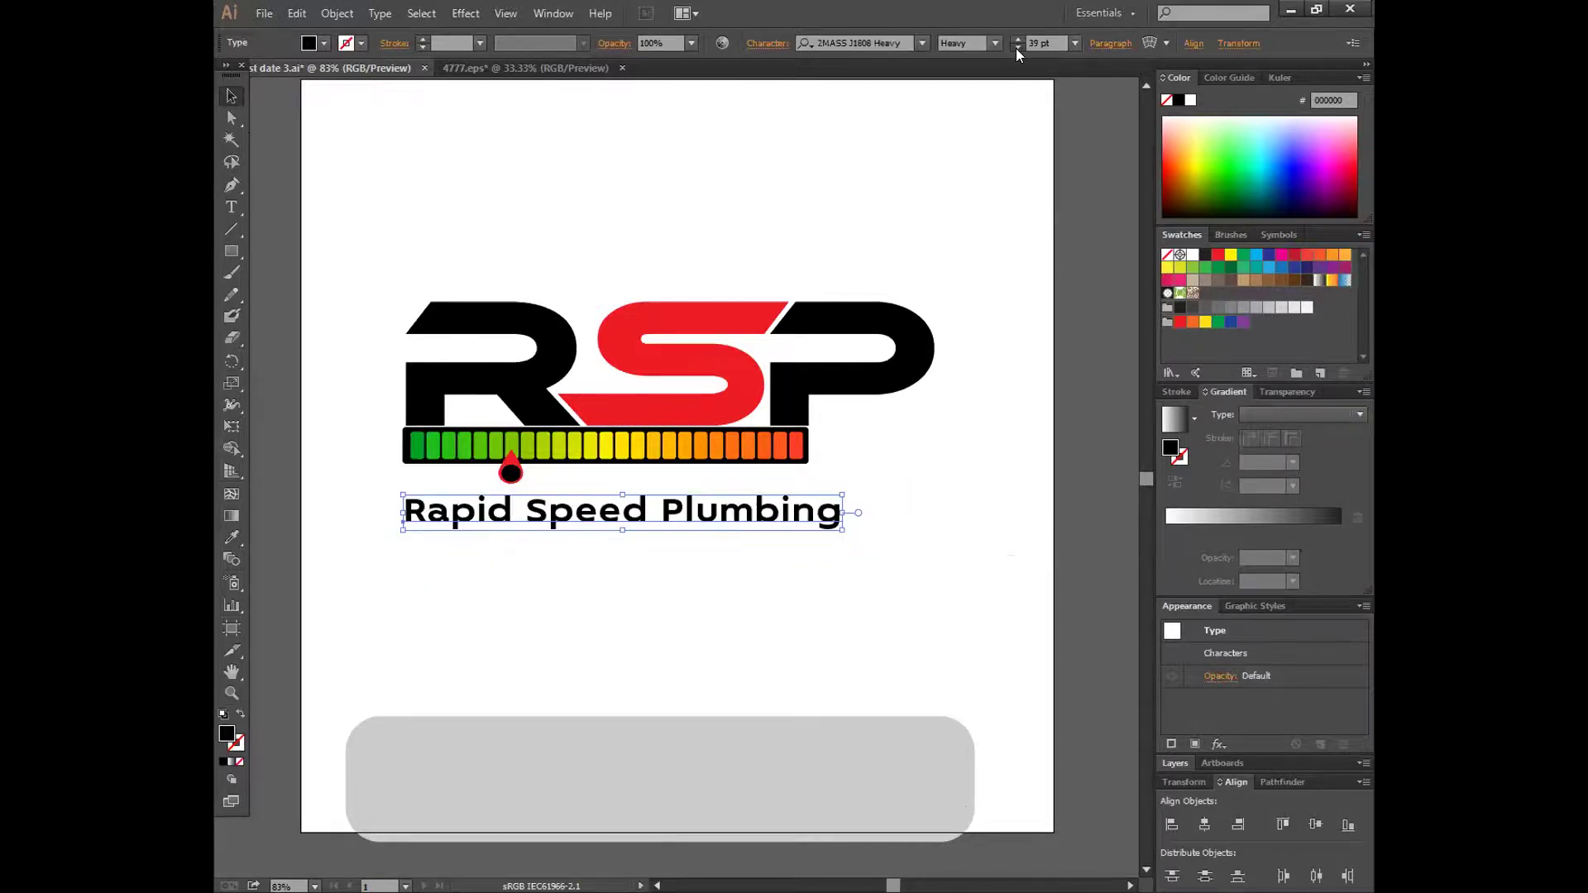
{"action": "triple_click", "coordinate": [1018, 48]}
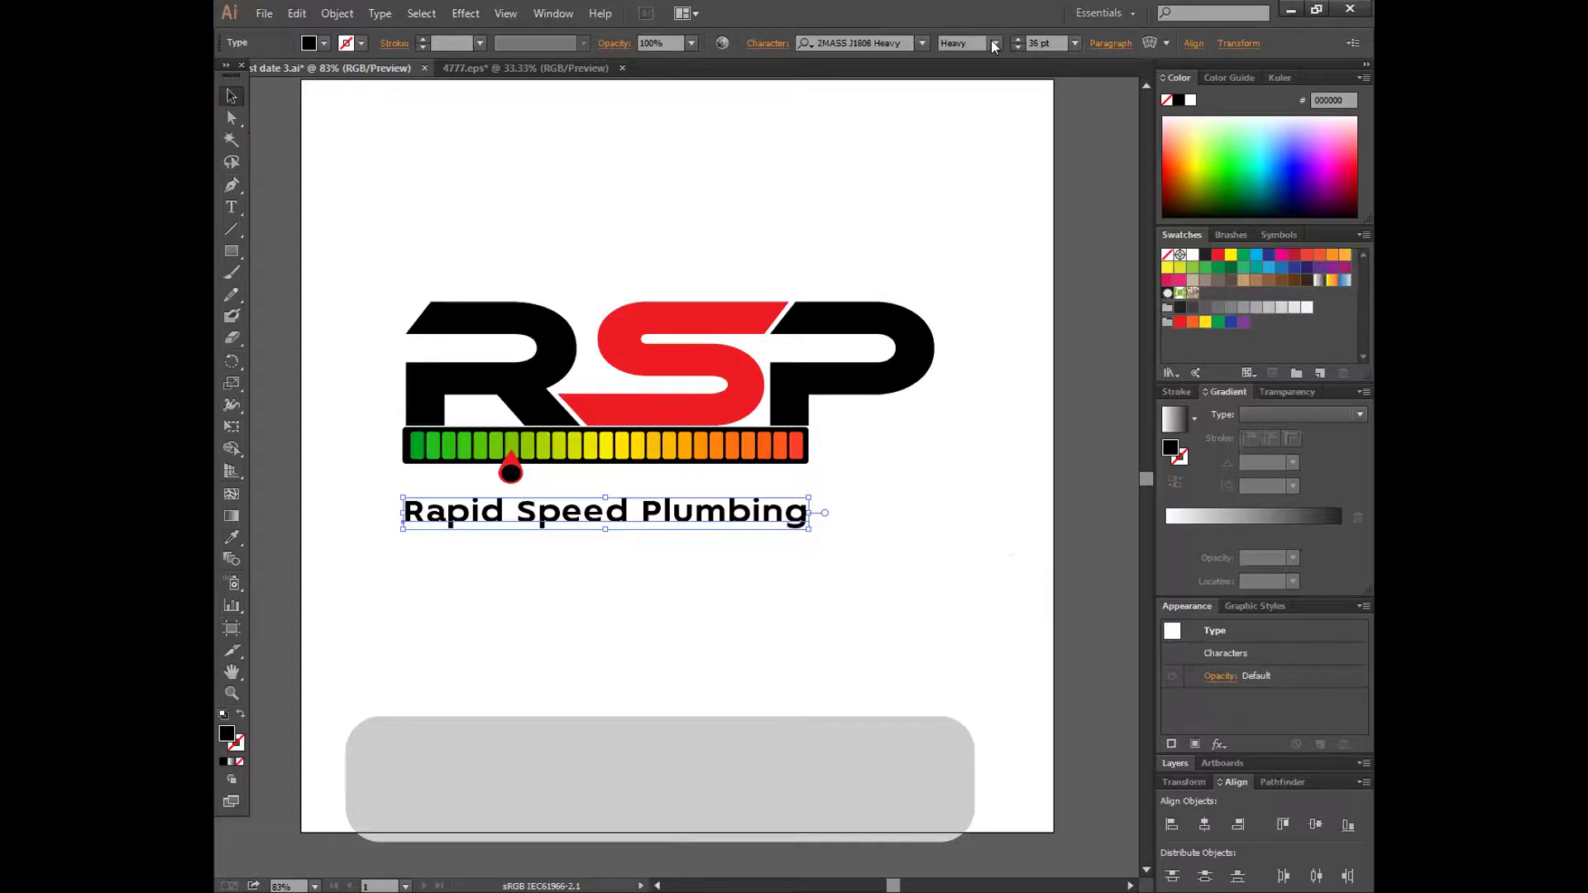
{"action": "left_click", "coordinate": [939, 213]}
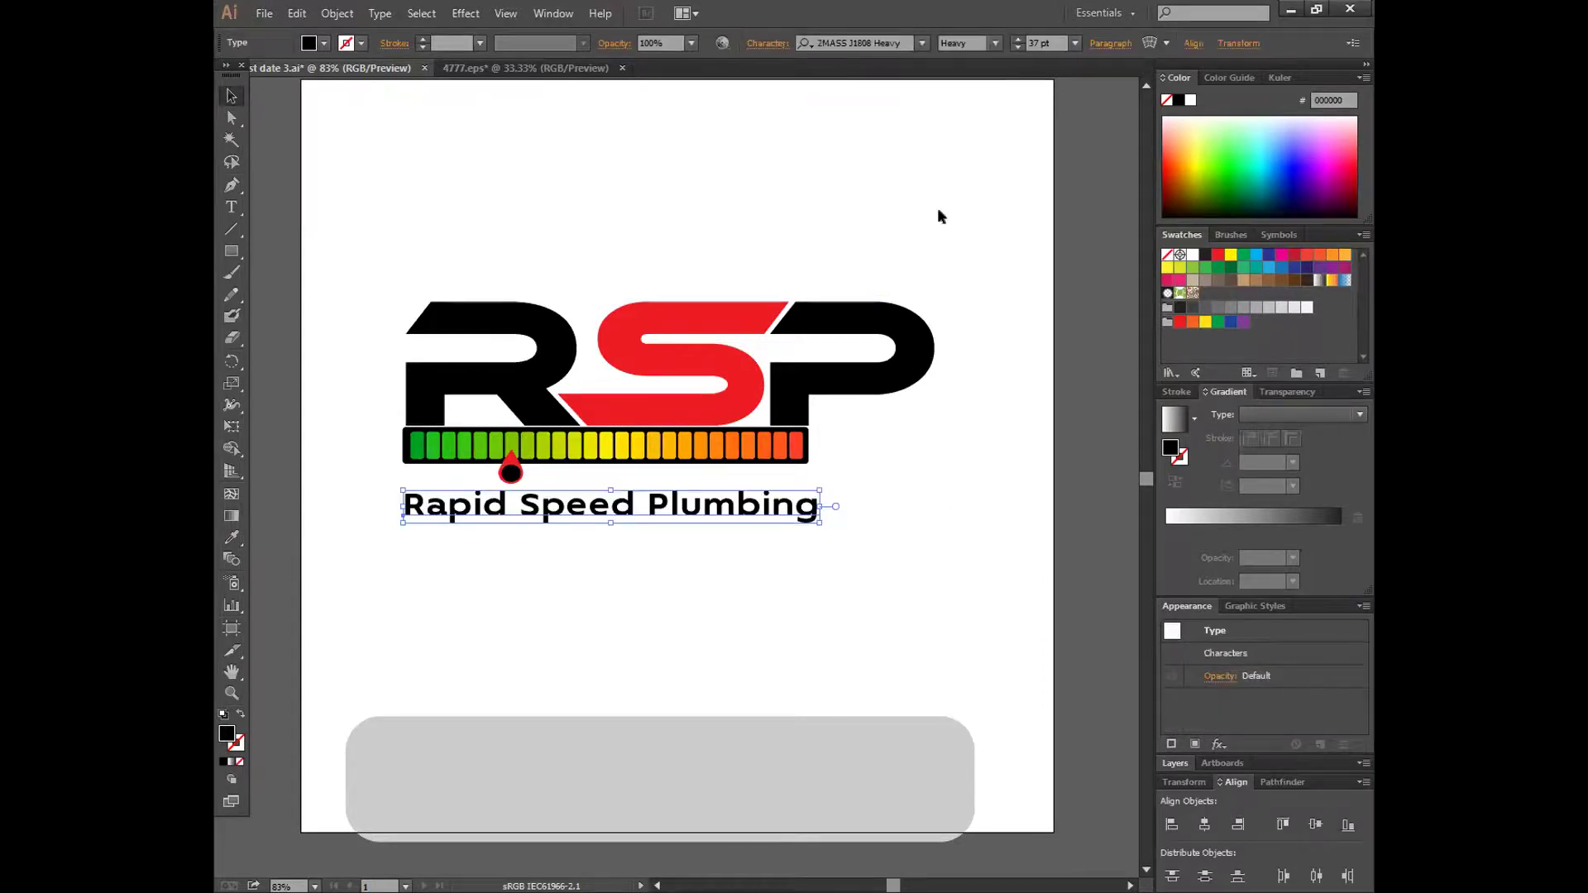
- Place a duplicate of the Rapid Speed Plumbing text above the RSP initials
{"action": "scroll", "coordinate": [800, 603], "scroll_direction": "up", "scroll_amount": 2}
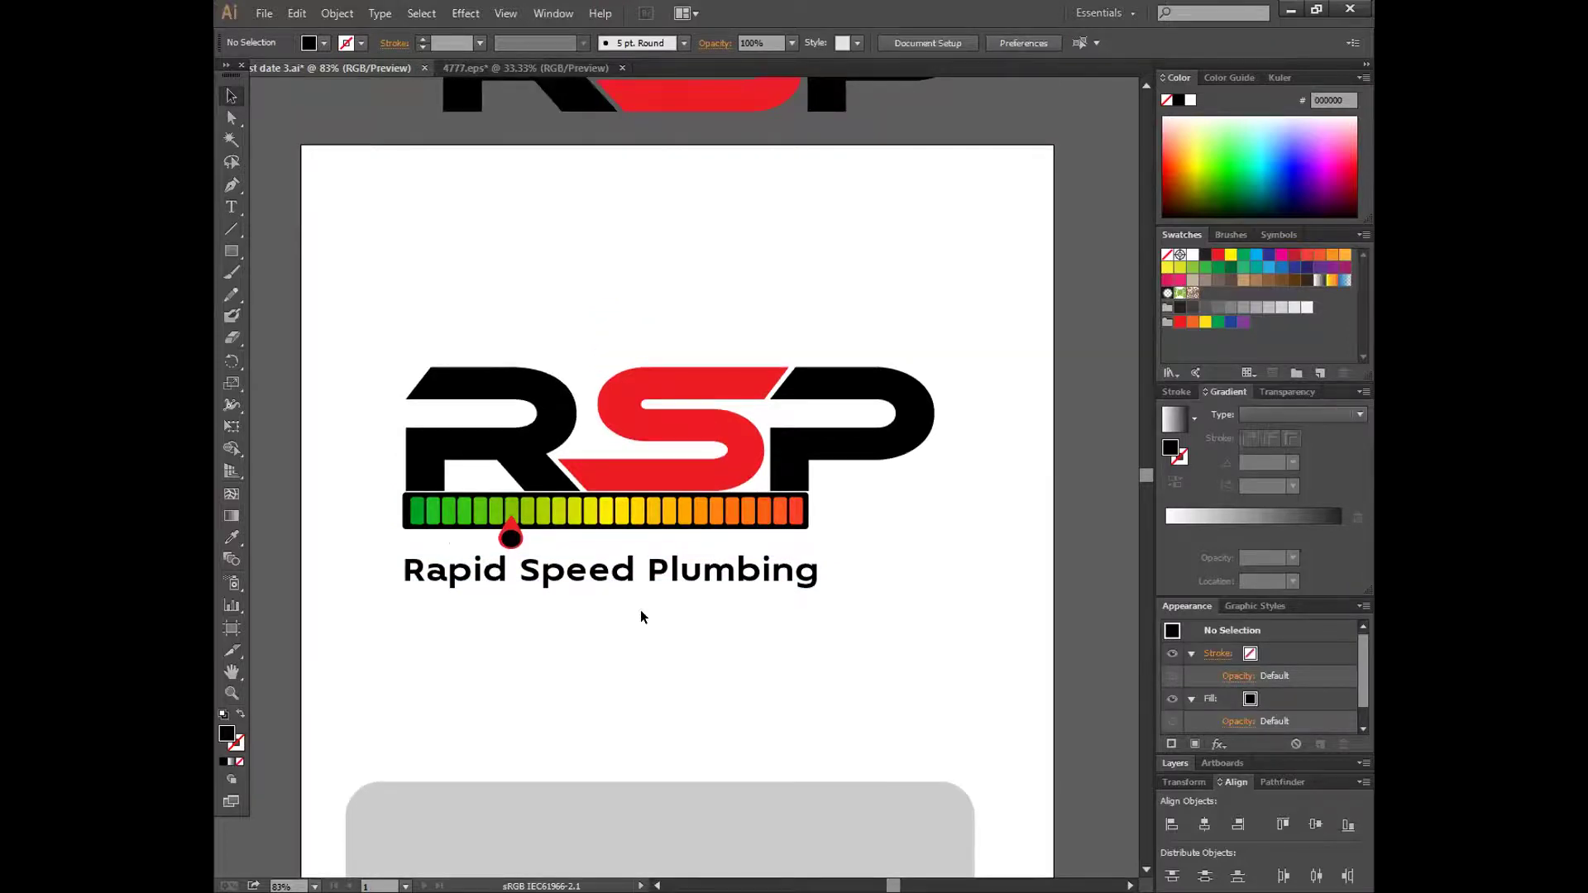
{"action": "left_click", "coordinate": [619, 573]}
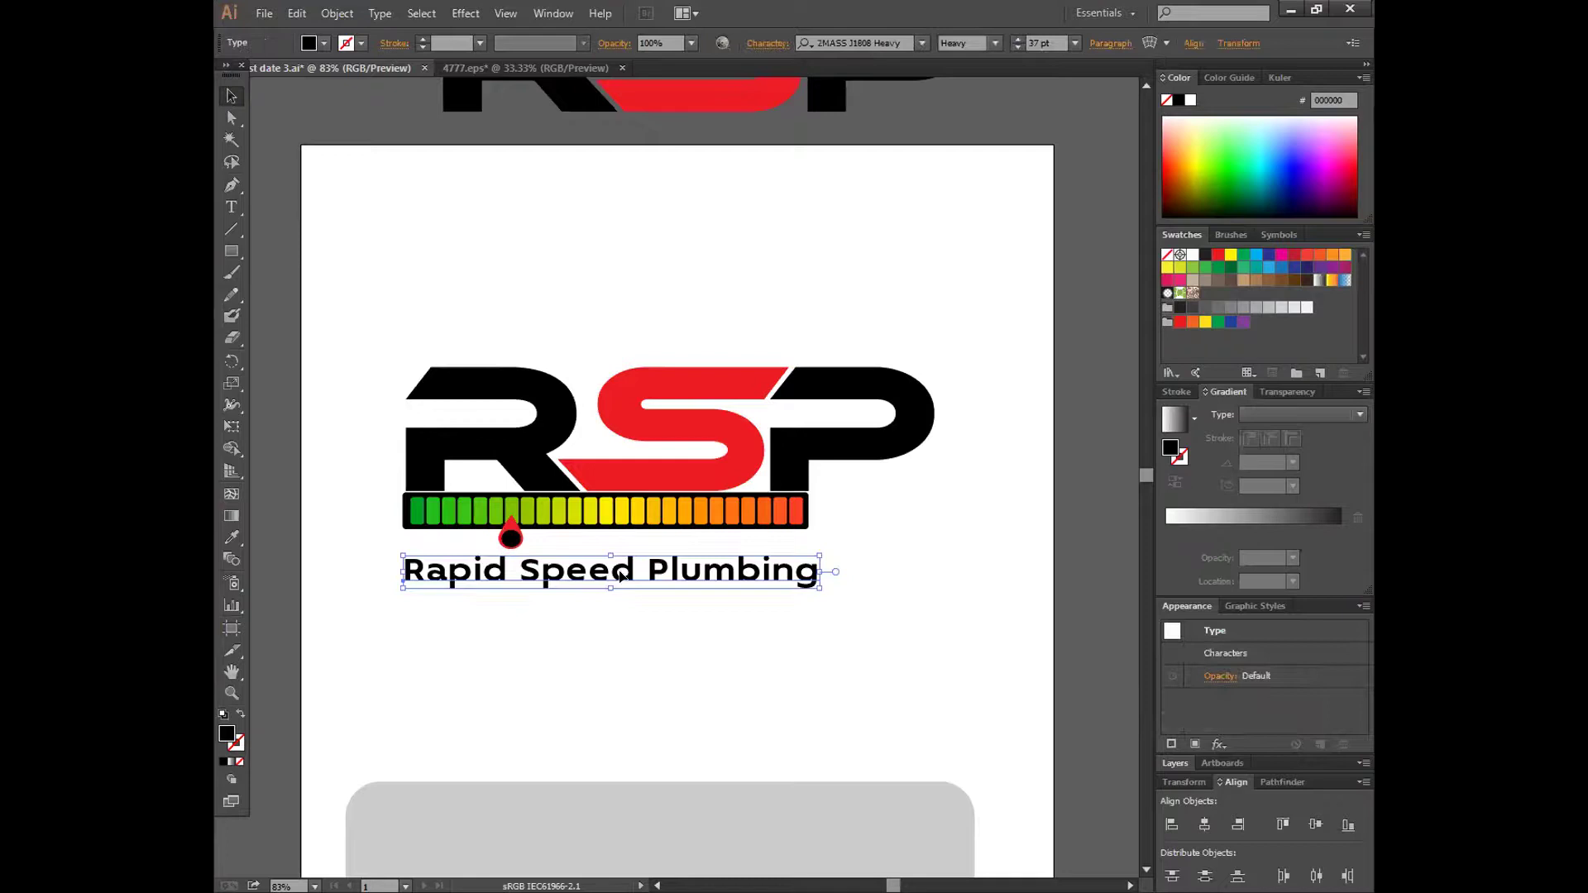
{"action": "left_click_drag", "start_coordinate": [618, 575], "coordinate": [667, 262]}
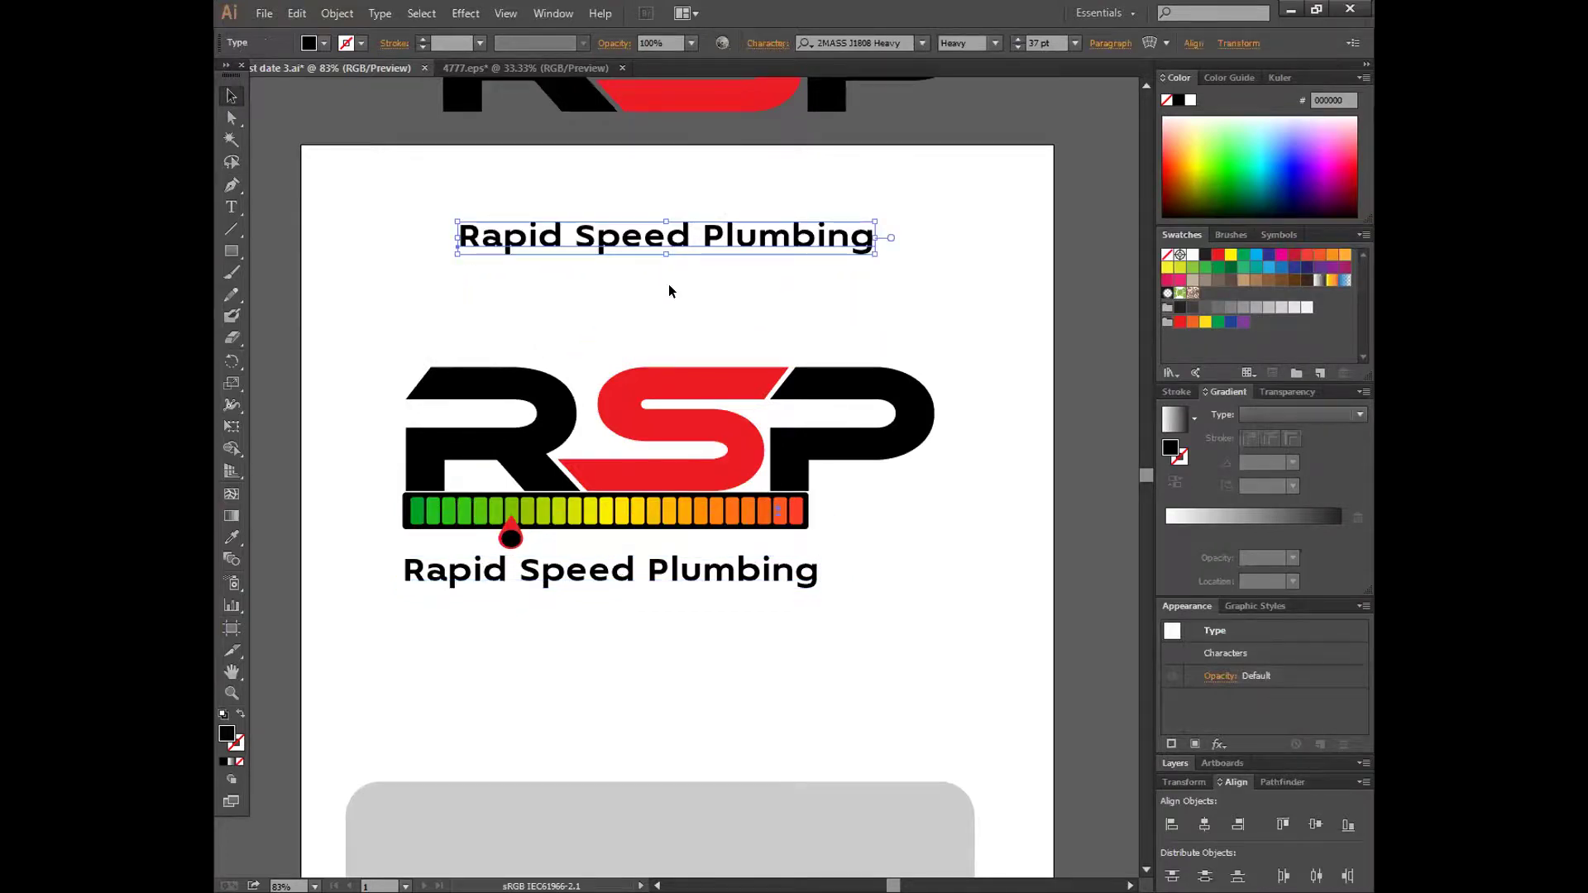
{"action": "left_click", "coordinate": [666, 291]}
- Convert the company name beneath the gauge to outlines and ungroup it into separate letters
{"action": "left_click", "coordinate": [581, 571]}
{"action": "right_click", "coordinate": [585, 578]}
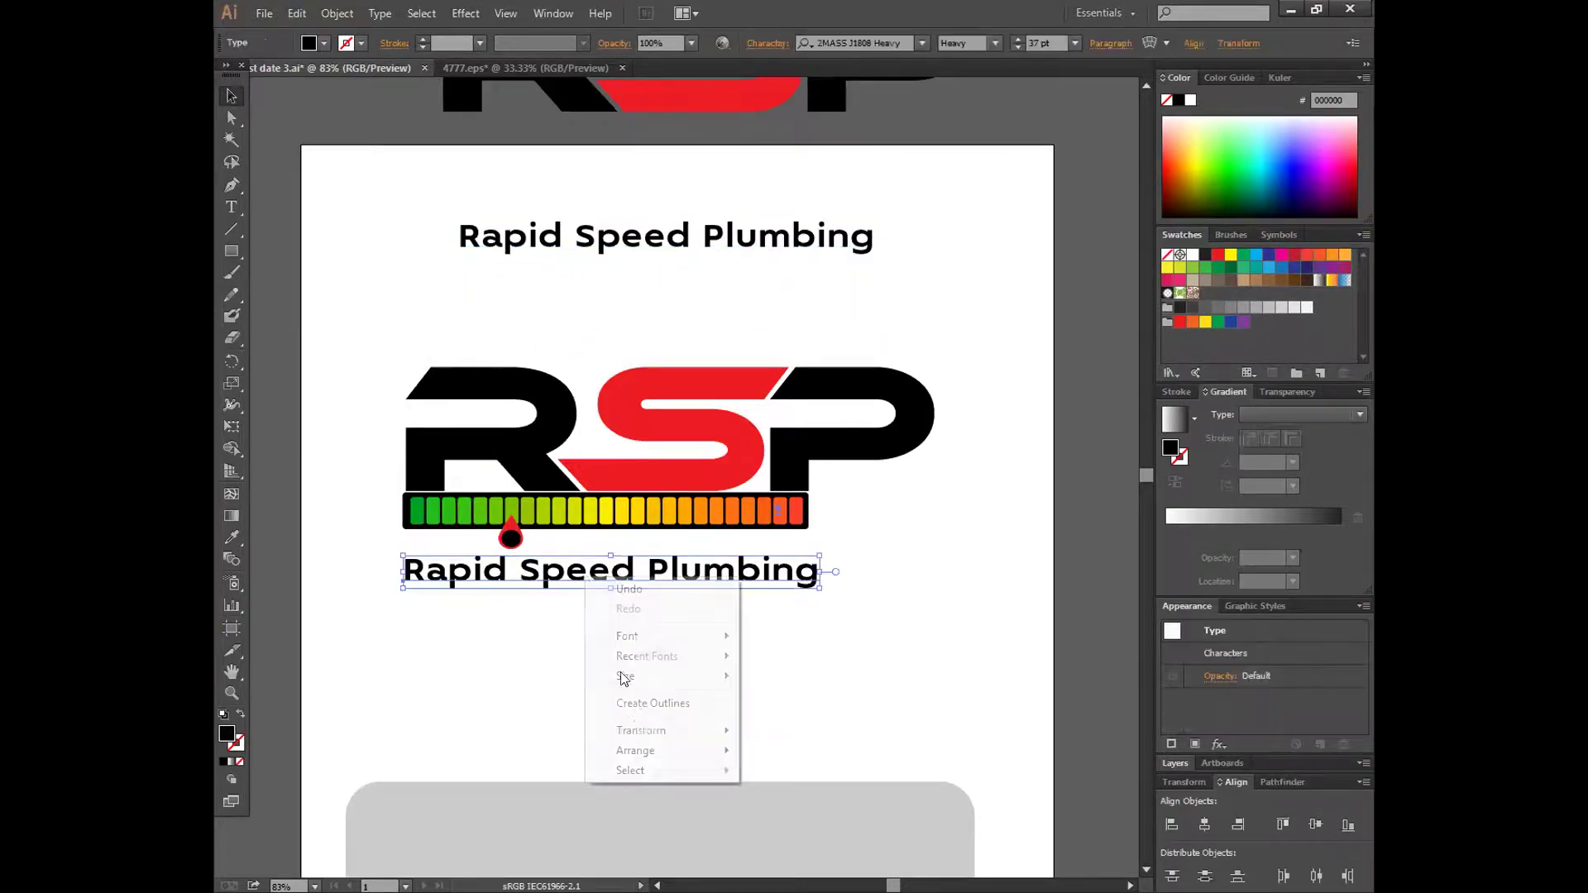
{"action": "left_click", "coordinate": [633, 704]}
{"action": "right_click", "coordinate": [597, 578]}
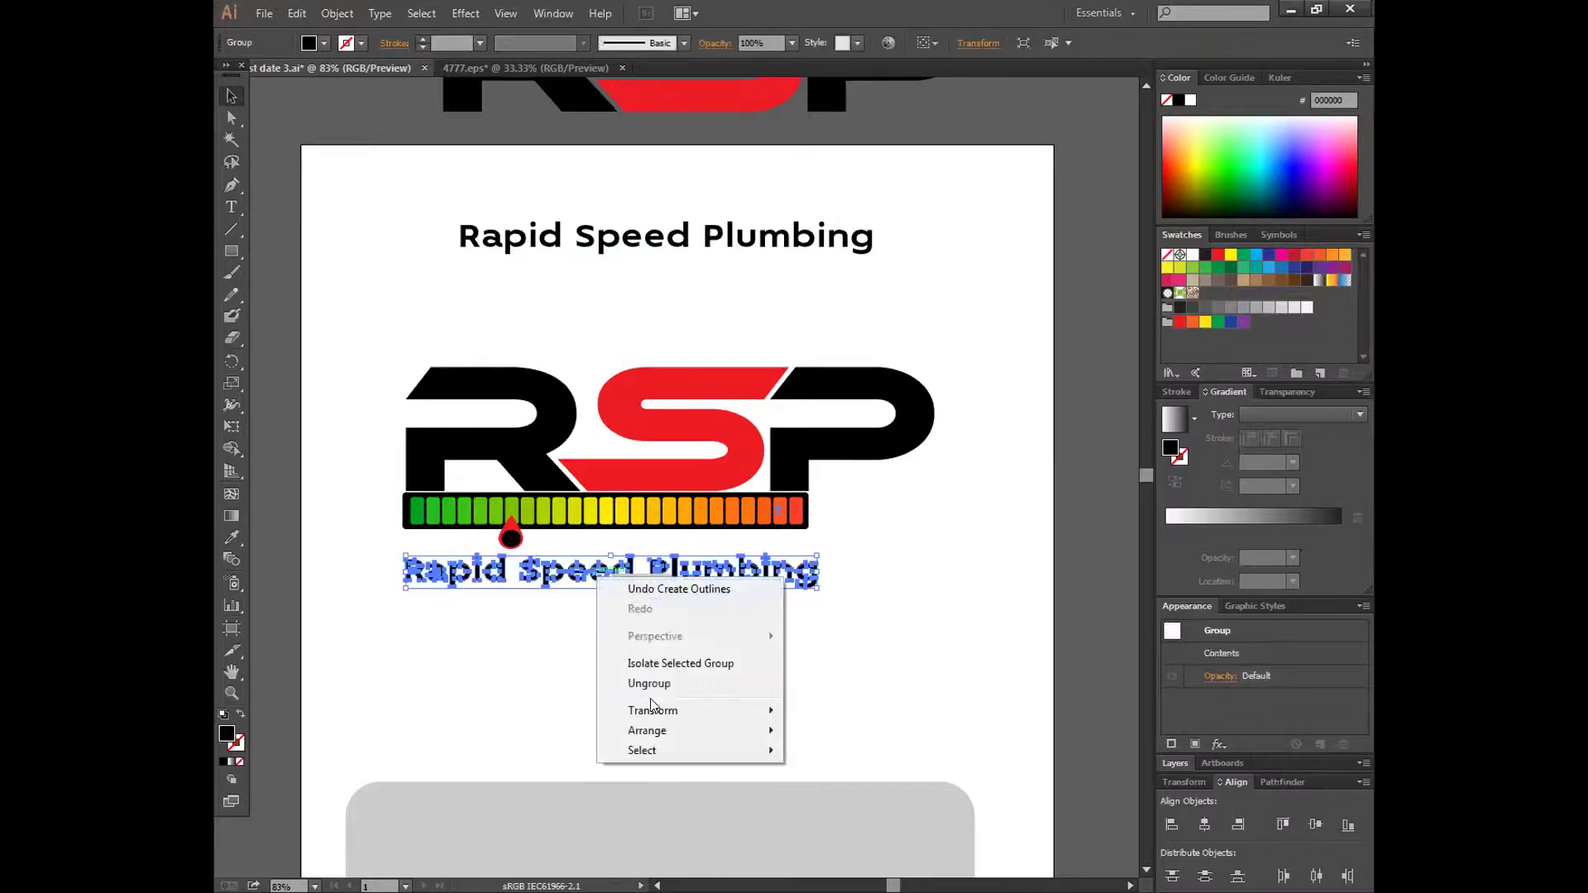
{"action": "left_click", "coordinate": [660, 684]}
- Recolour the outlined word Speed red by sampling the letter S of the initials
{"action": "left_click_drag", "start_coordinate": [523, 603], "coordinate": [637, 571]}
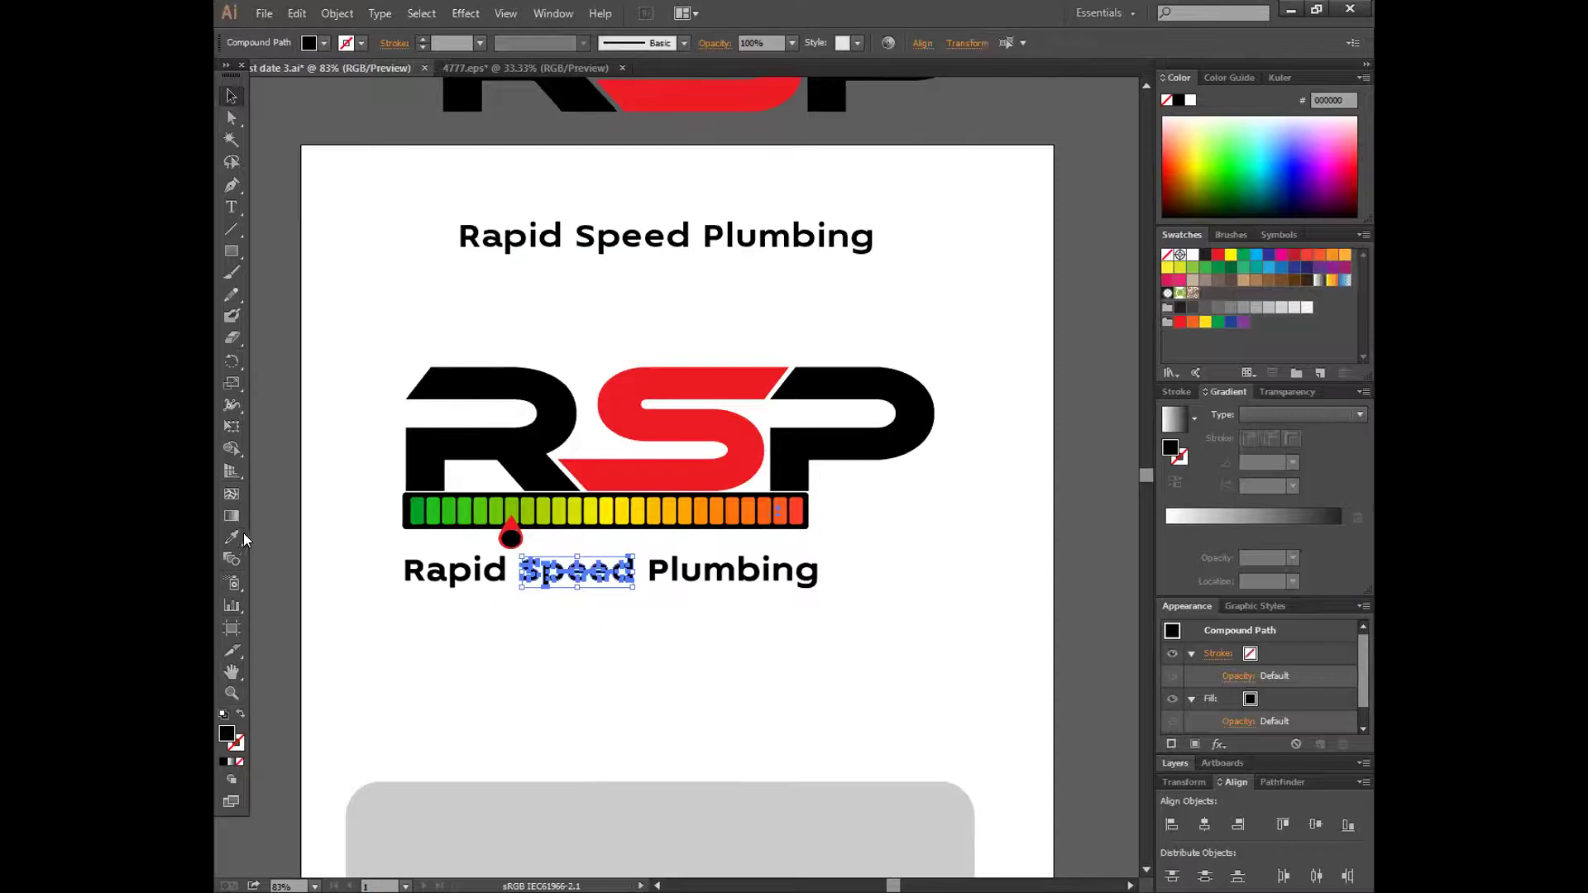
{"action": "left_click", "coordinate": [661, 459]}
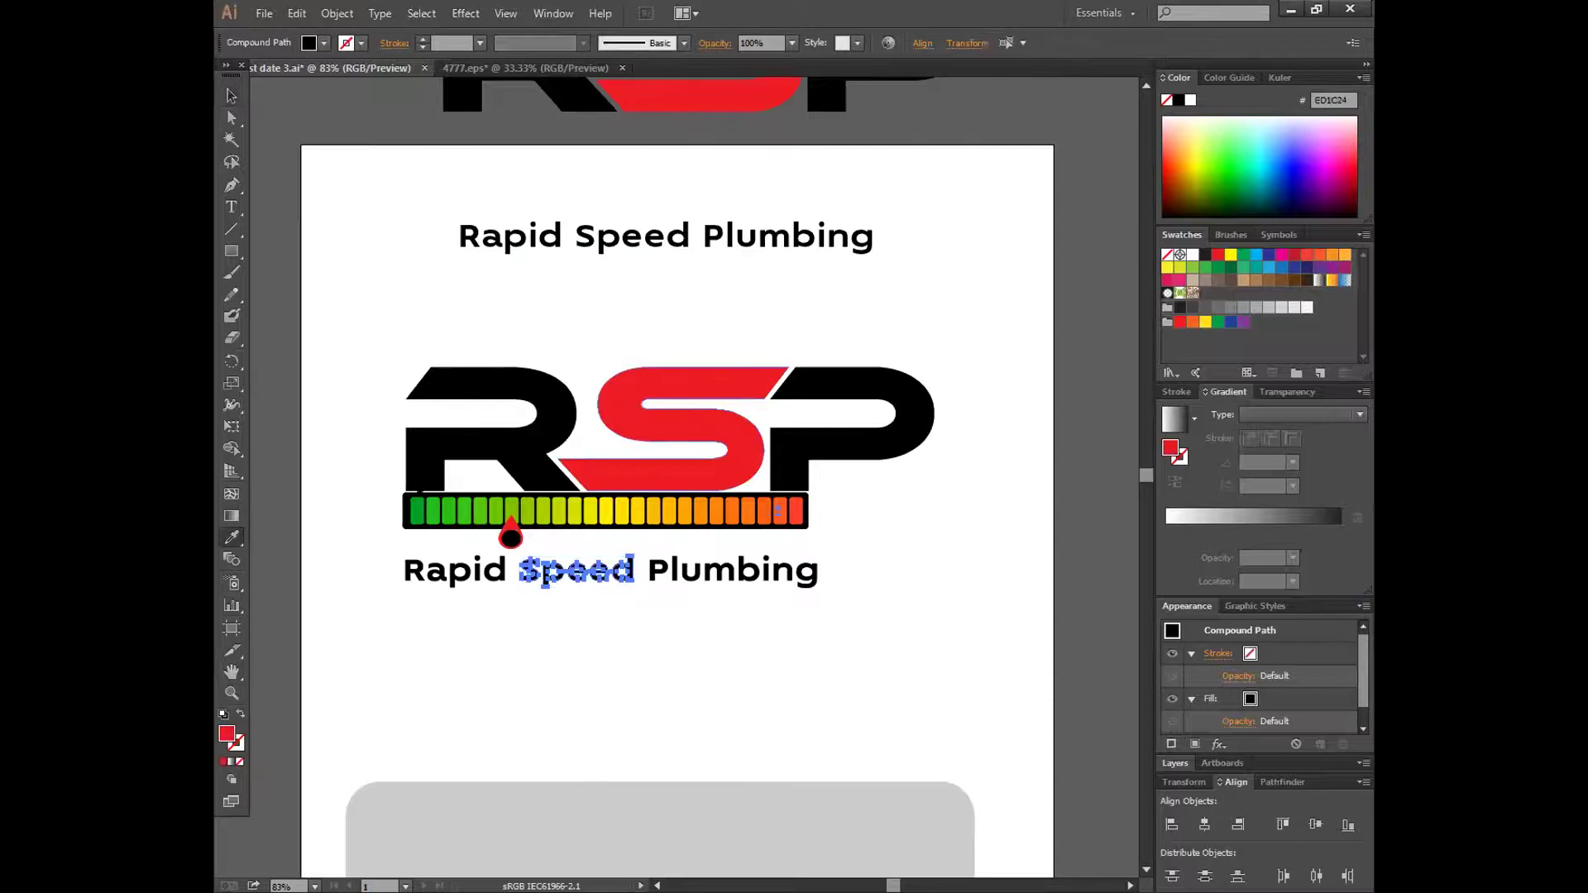
{"action": "left_click", "coordinate": [232, 98]}
{"action": "left_click", "coordinate": [348, 239]}
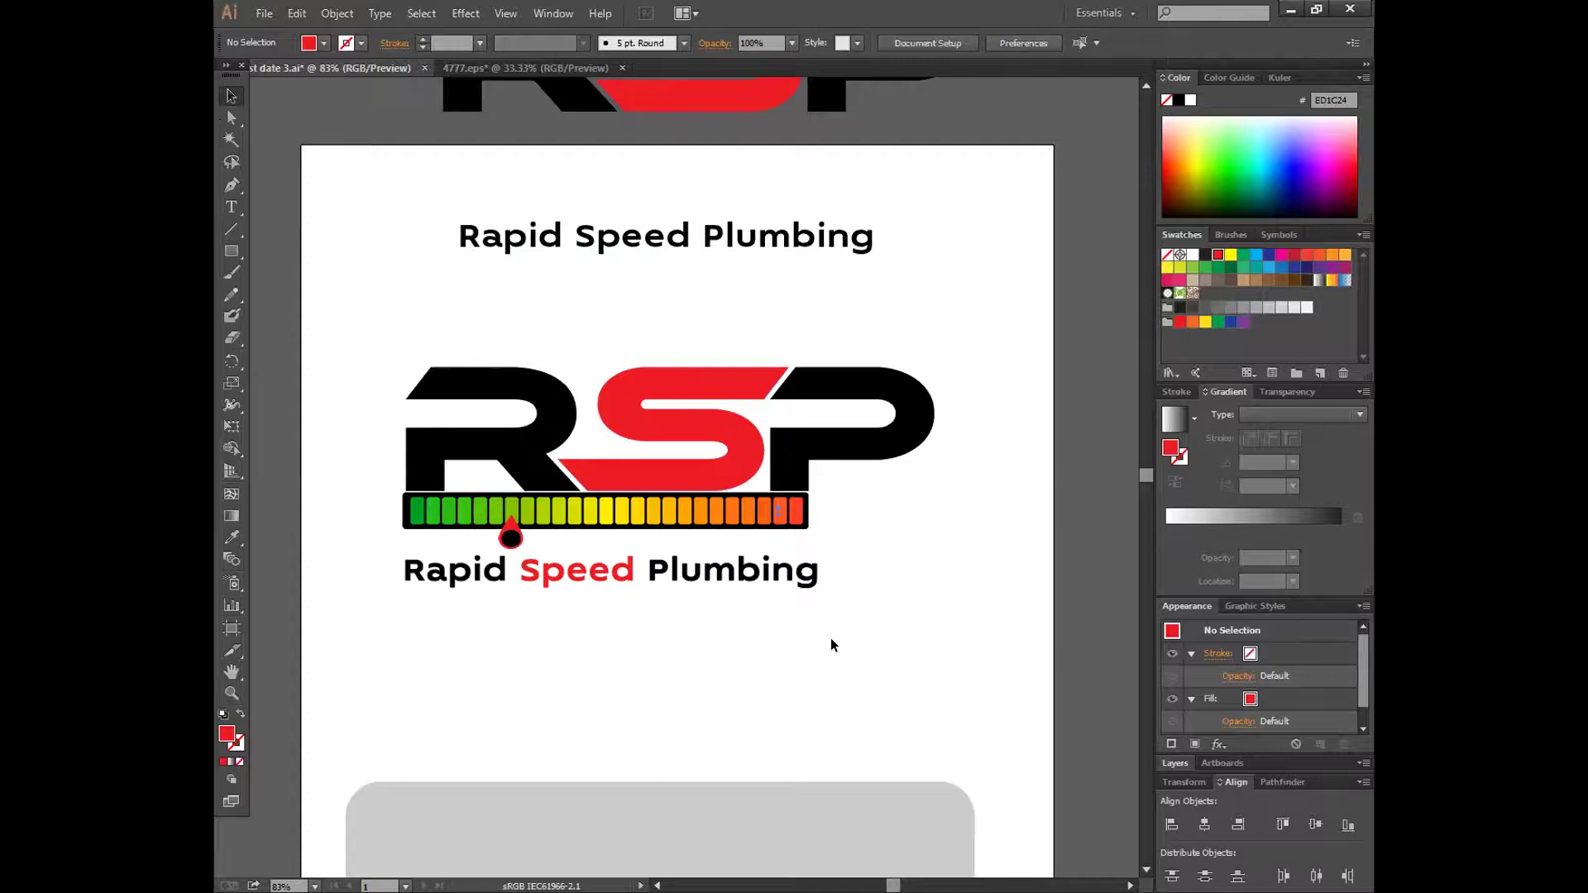
- Group all the outlined letters of Rapid Speed Plumbing beneath the gauge
{"action": "left_click_drag", "start_coordinate": [397, 615], "coordinate": [852, 552]}
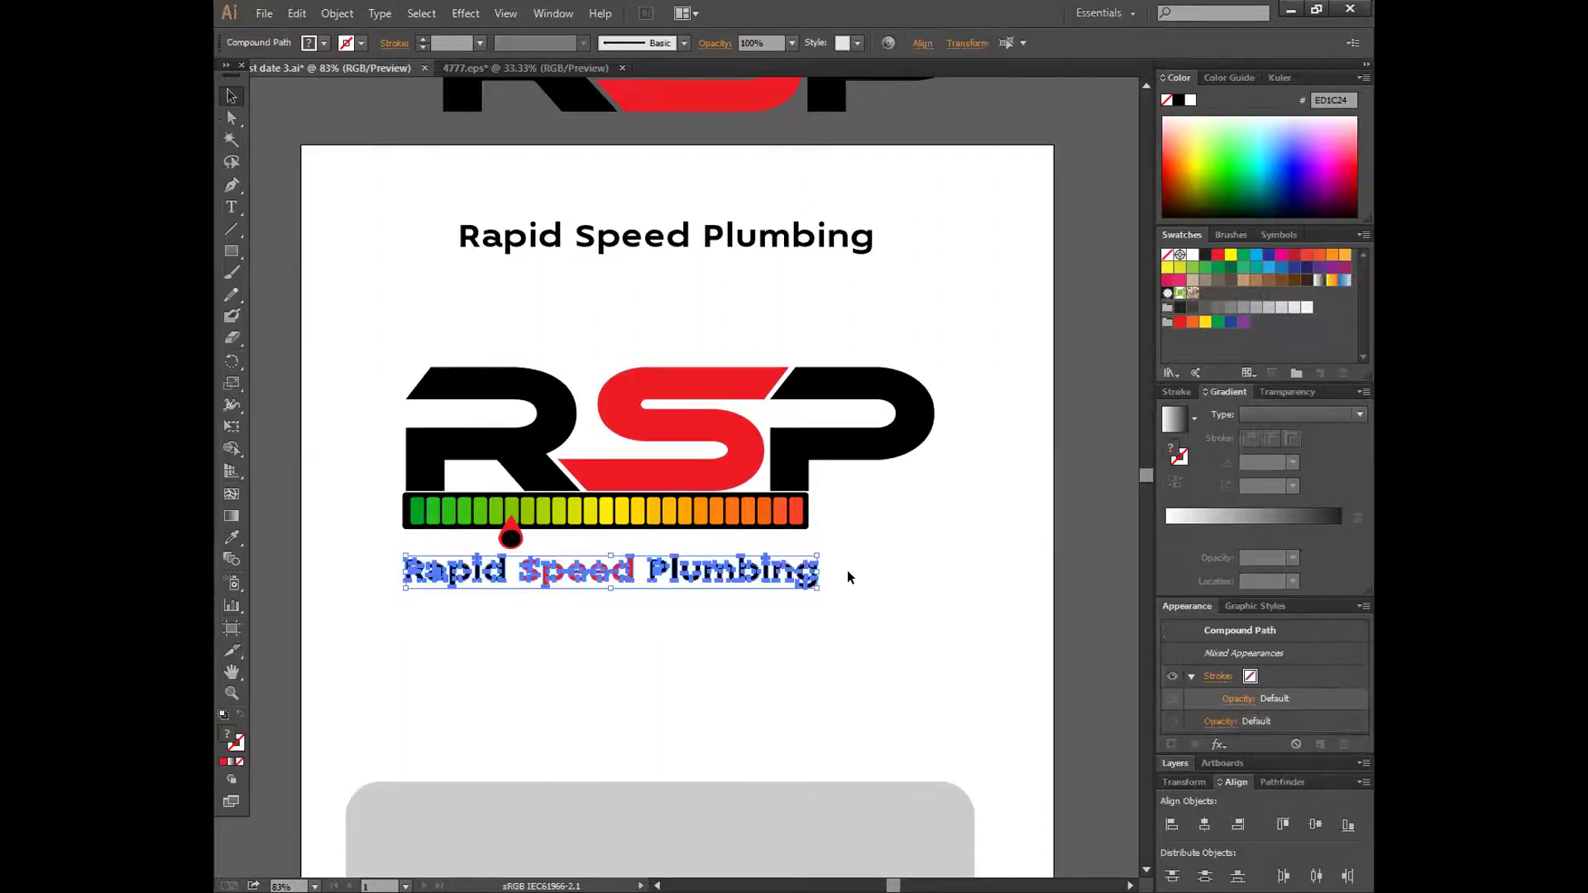
{"action": "right_click", "coordinate": [739, 577]}
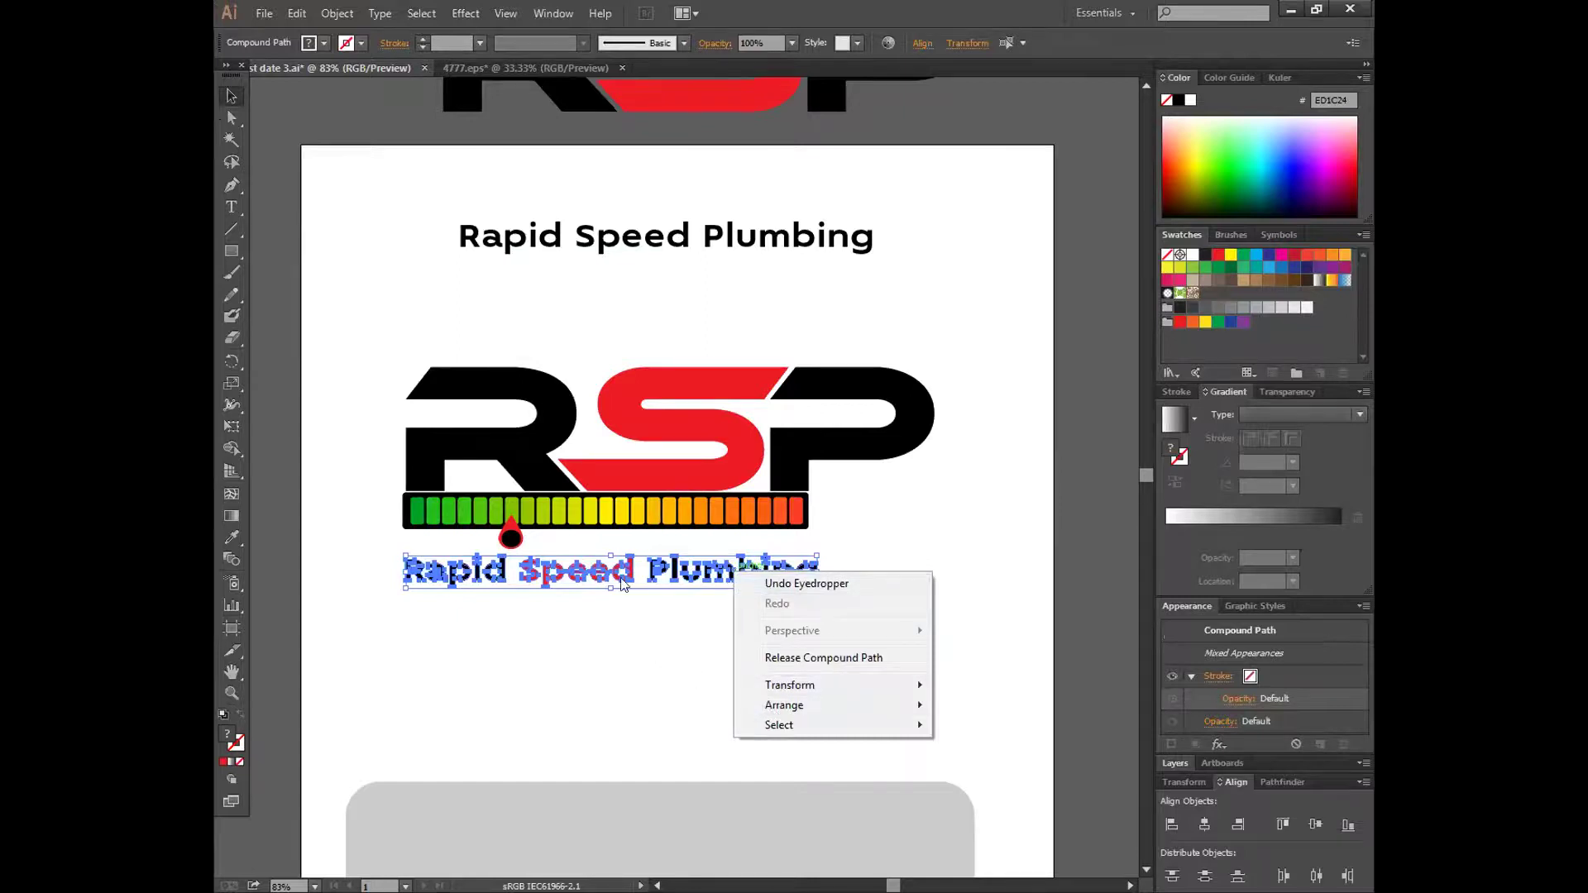
{"action": "left_click", "coordinate": [337, 13]}
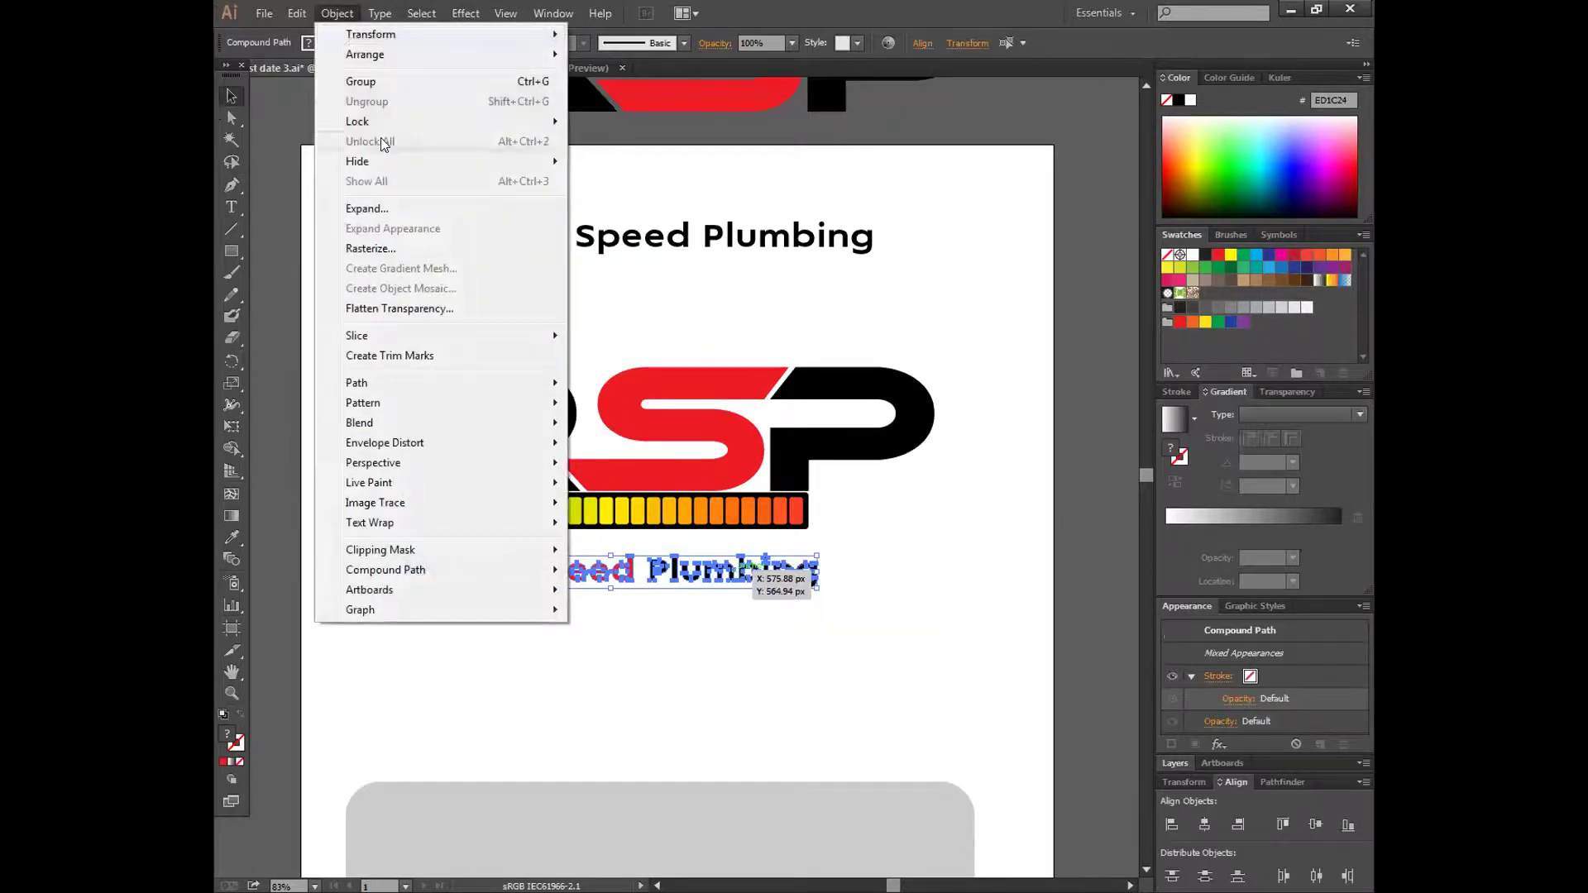
{"action": "left_click", "coordinate": [356, 88]}
{"action": "left_click", "coordinate": [575, 624]}
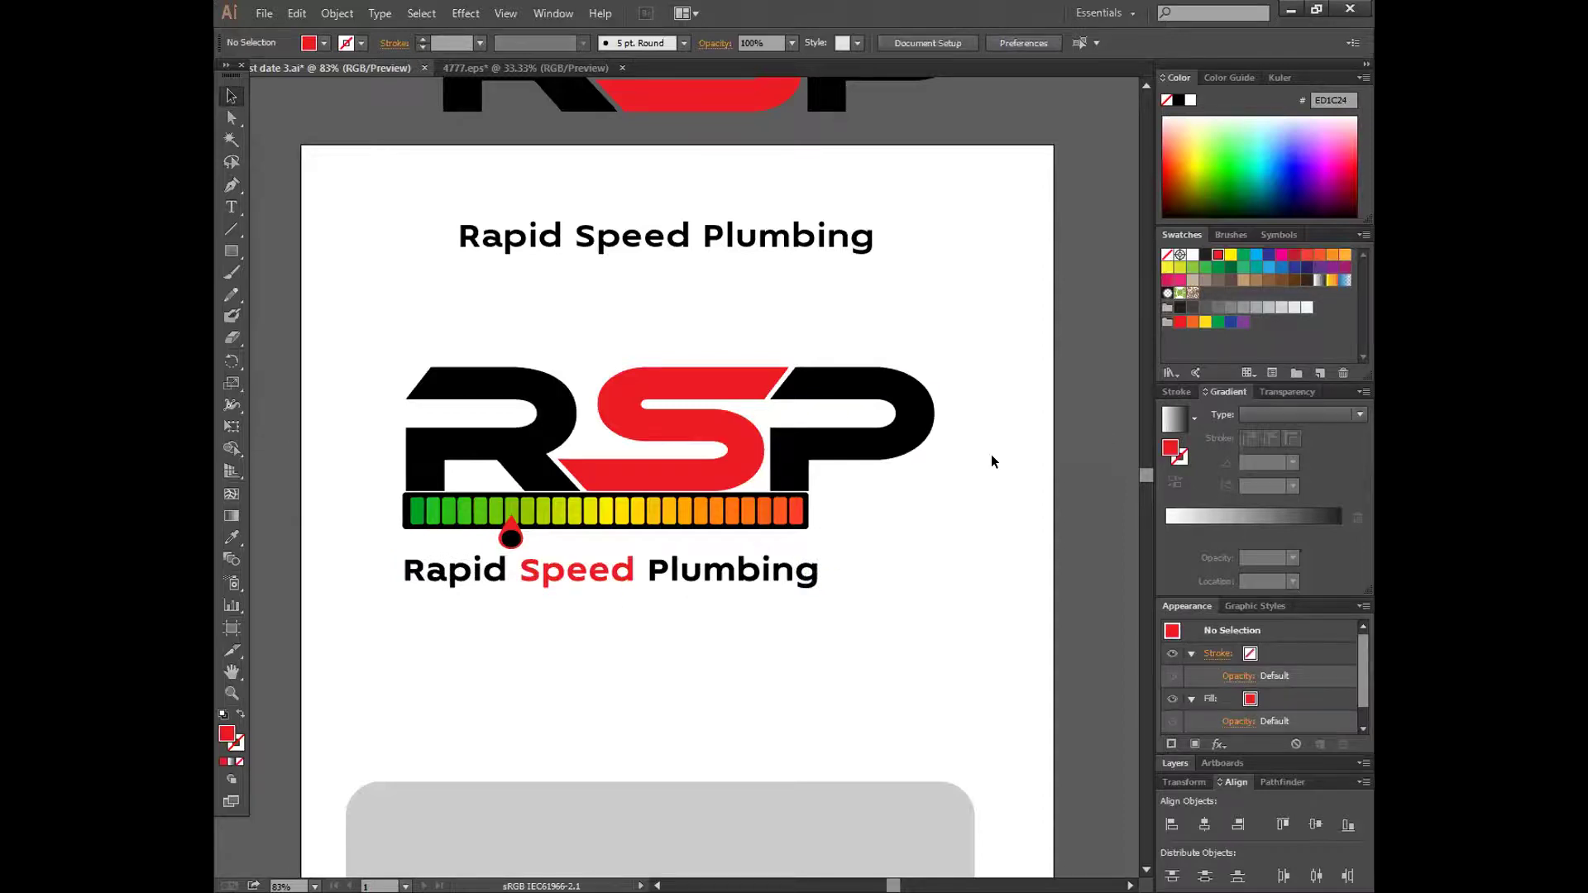
- Move the editable Rapid Speed Plumbing copy off the artboard, beyond its upper-right corner
{"action": "scroll", "coordinate": [993, 461], "scroll_direction": "down", "scroll_amount": 1}
{"action": "scroll", "coordinate": [993, 461], "scroll_direction": "down", "scroll_amount": 2}
{"action": "scroll", "coordinate": [992, 461], "scroll_direction": "up", "scroll_amount": 4}
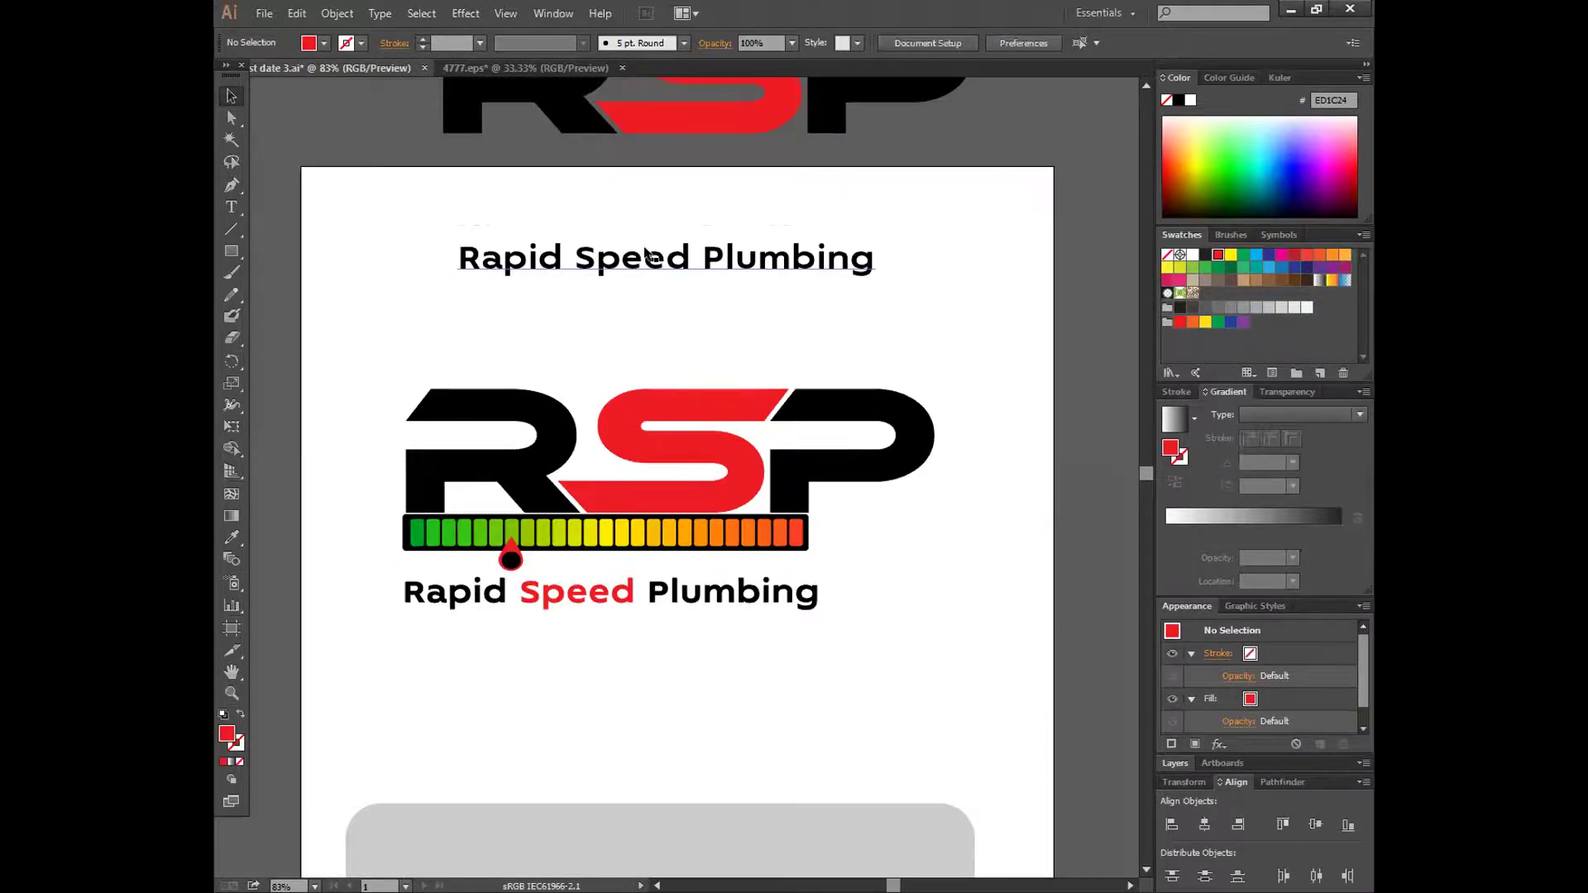
{"action": "left_click_drag", "start_coordinate": [685, 260], "coordinate": [900, 224]}
{"action": "left_click_drag", "start_coordinate": [766, 201], "coordinate": [933, 178]}
{"action": "left_click_drag", "start_coordinate": [885, 182], "coordinate": [930, 142]}
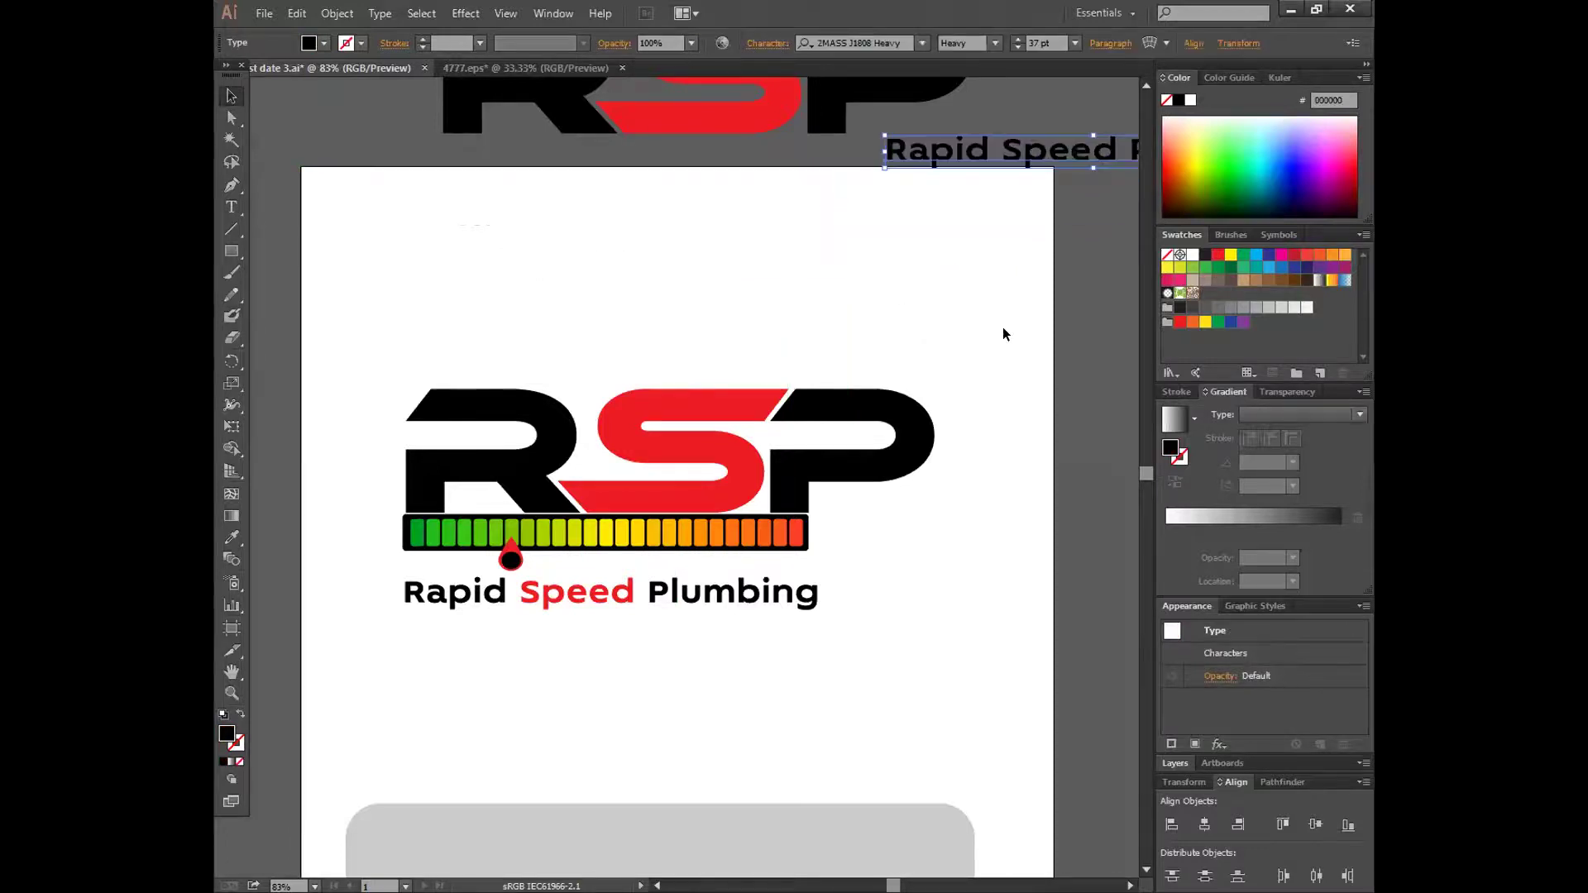
{"action": "left_click", "coordinate": [1005, 329]}
- Ungroup the gauge and stretch it horizontally until it spans from the R's left edge to the P's outer right edge
{"action": "scroll", "coordinate": [1003, 334], "scroll_direction": "down", "scroll_amount": 2}
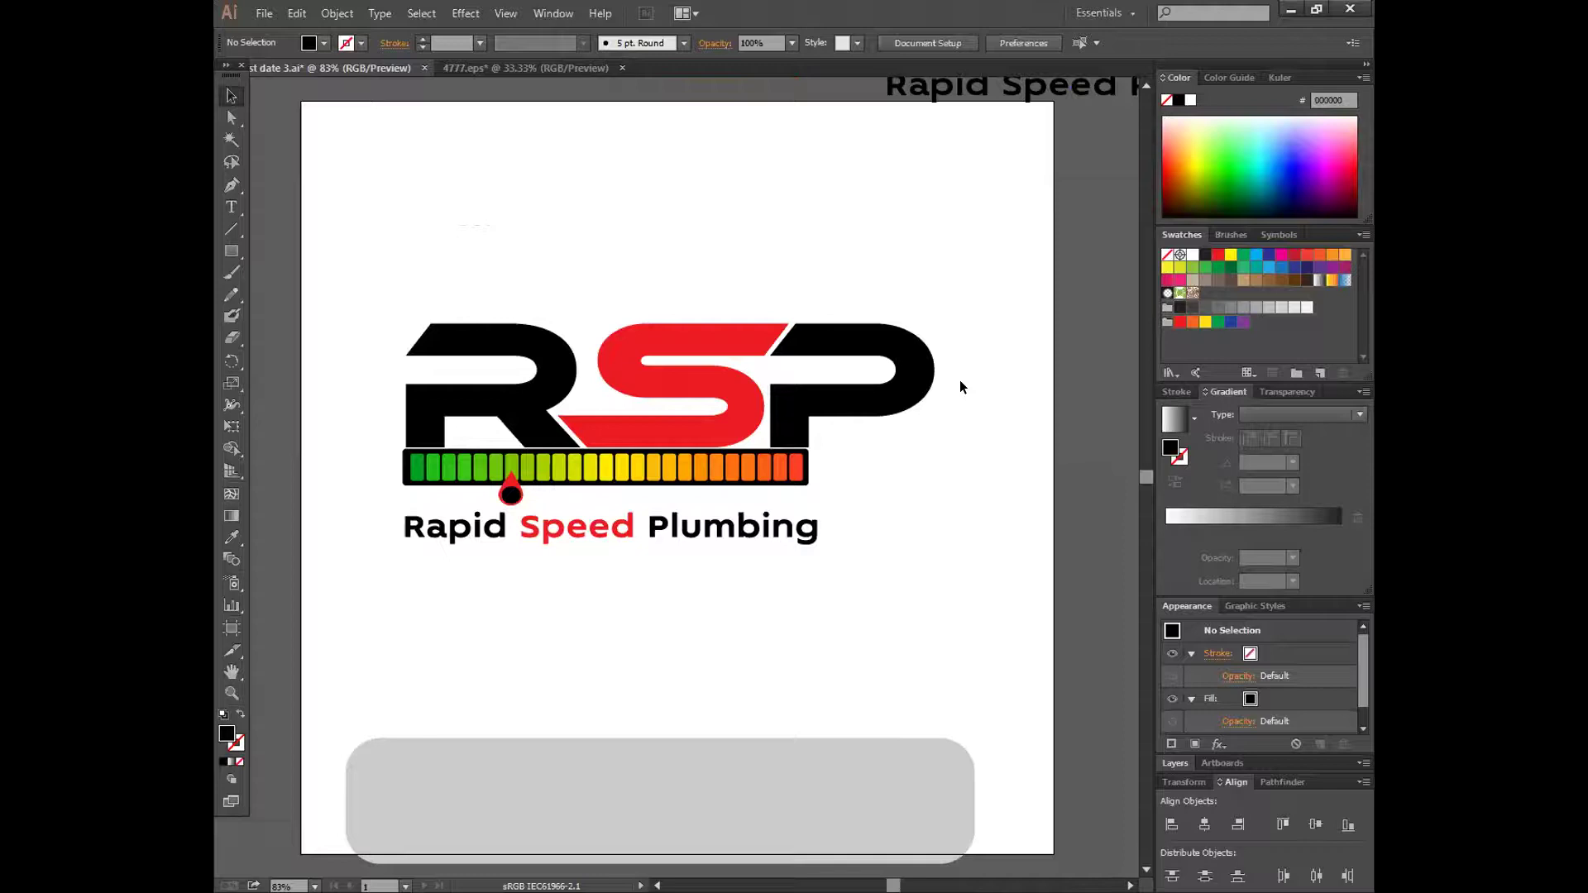
{"action": "left_click_drag", "start_coordinate": [349, 264], "coordinate": [552, 490]}
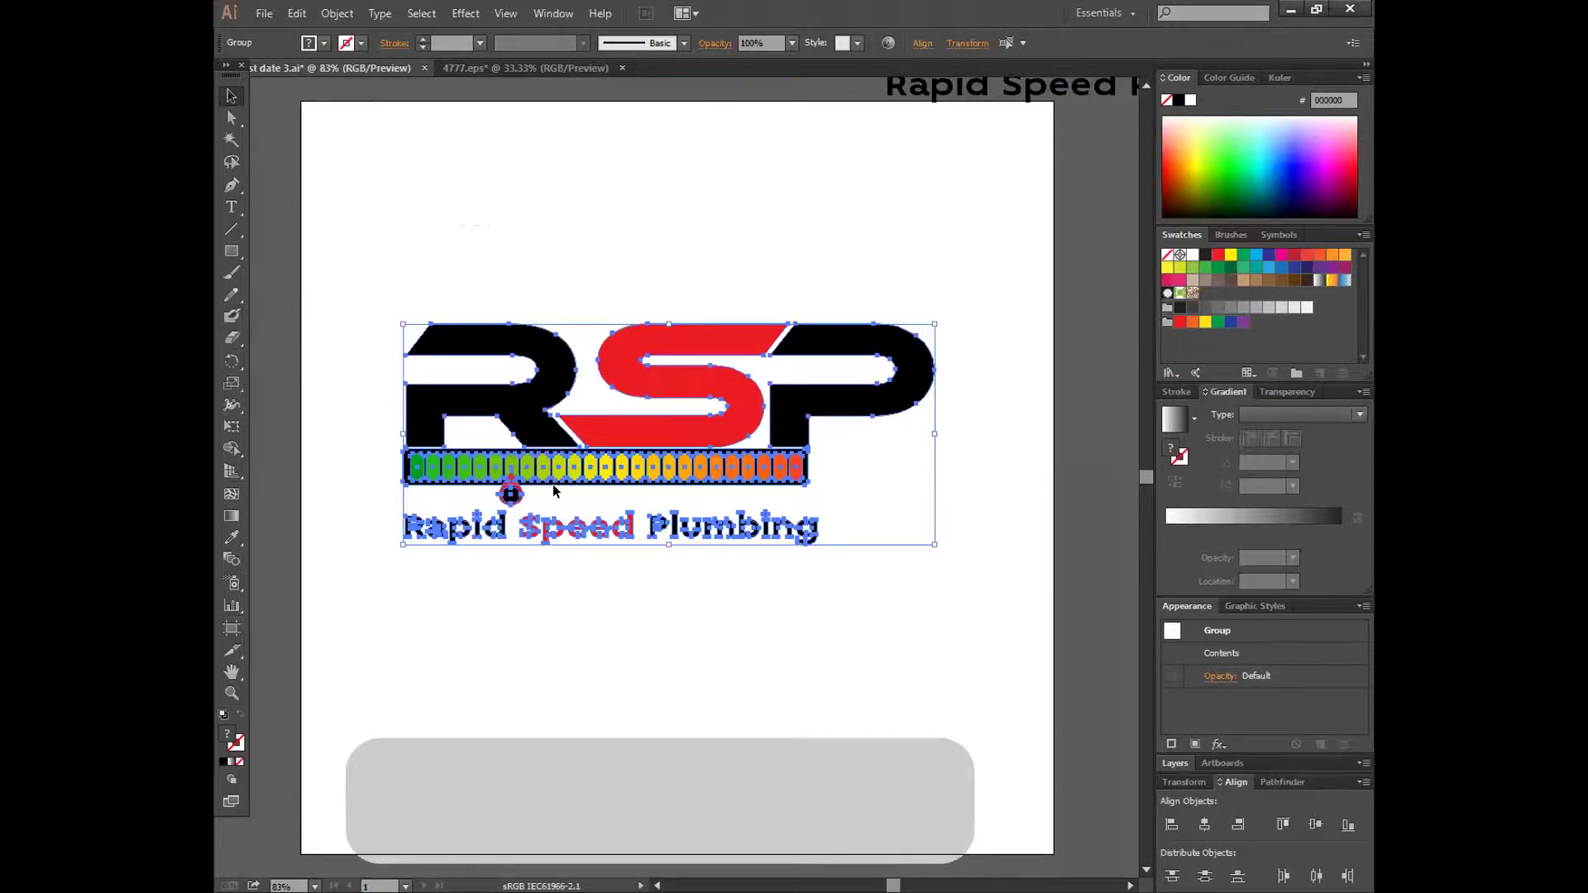
{"action": "left_click", "coordinate": [747, 591]}
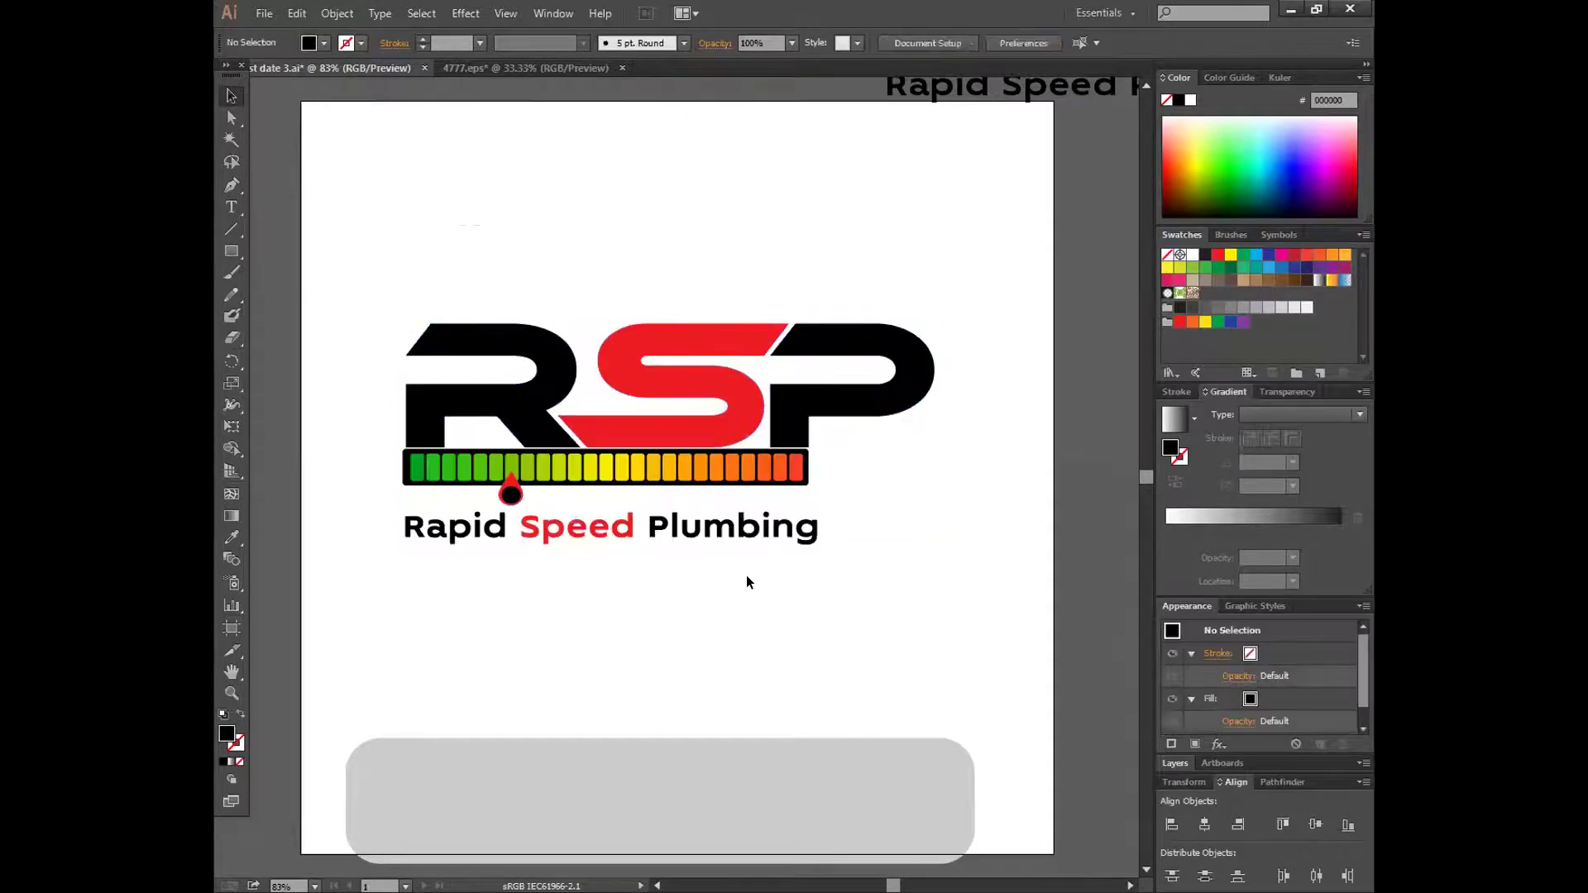
{"action": "left_click_drag", "start_coordinate": [378, 472], "coordinate": [606, 502]}
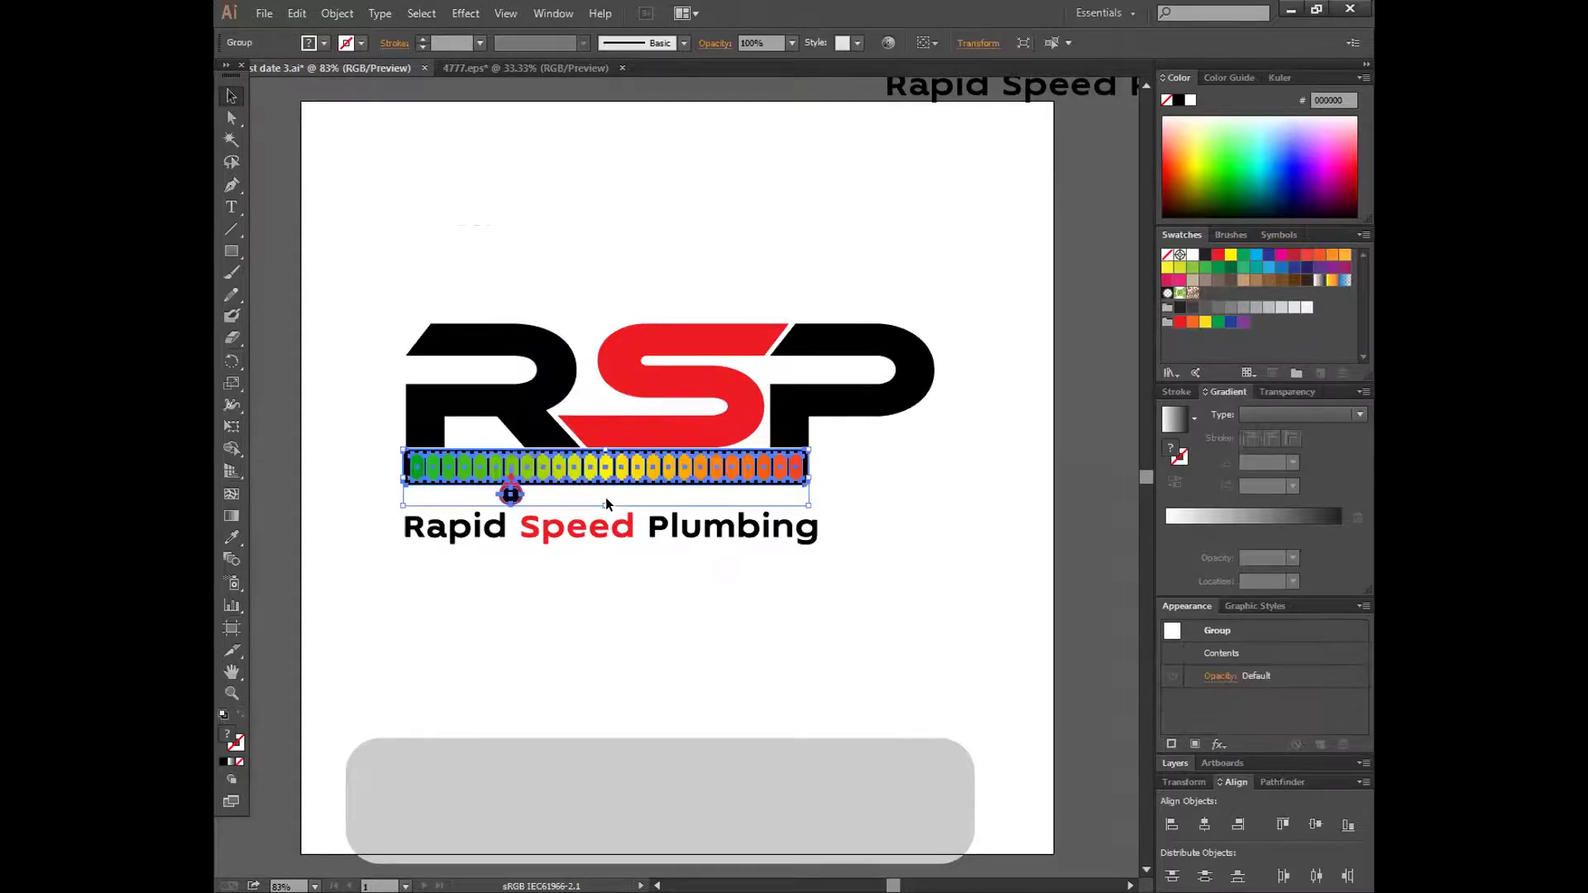
{"action": "right_click", "coordinate": [689, 476]}
{"action": "left_click", "coordinate": [731, 585]}
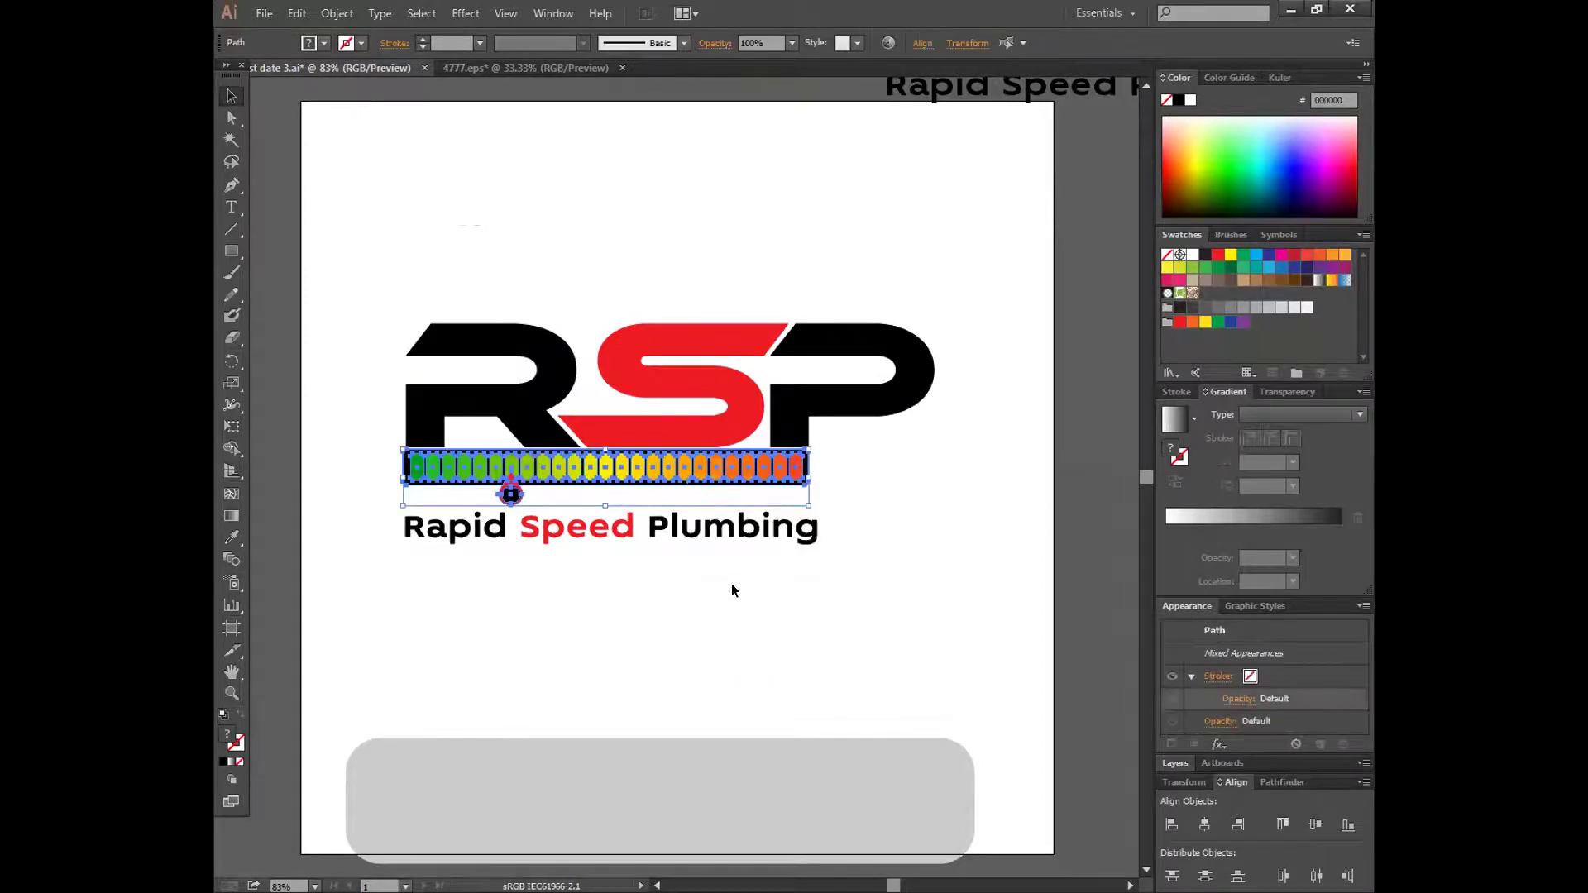
{"action": "left_click_drag", "start_coordinate": [809, 478], "coordinate": [935, 478]}
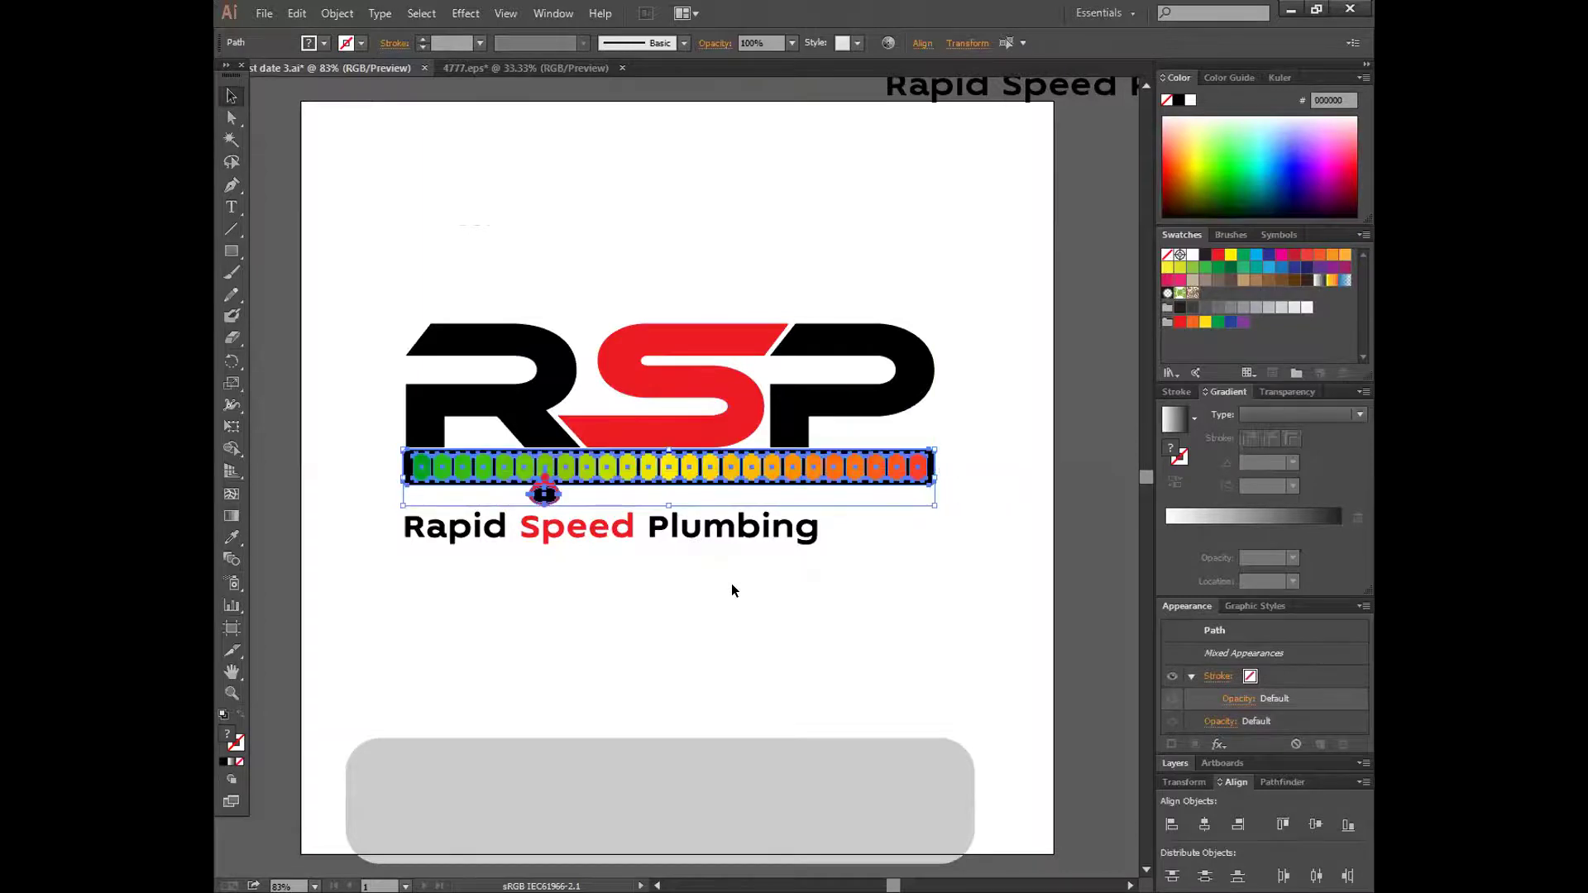
- Undo the last horizontal stretch of the gauge beneath the initials
{"action": "left_click", "coordinate": [732, 585]}
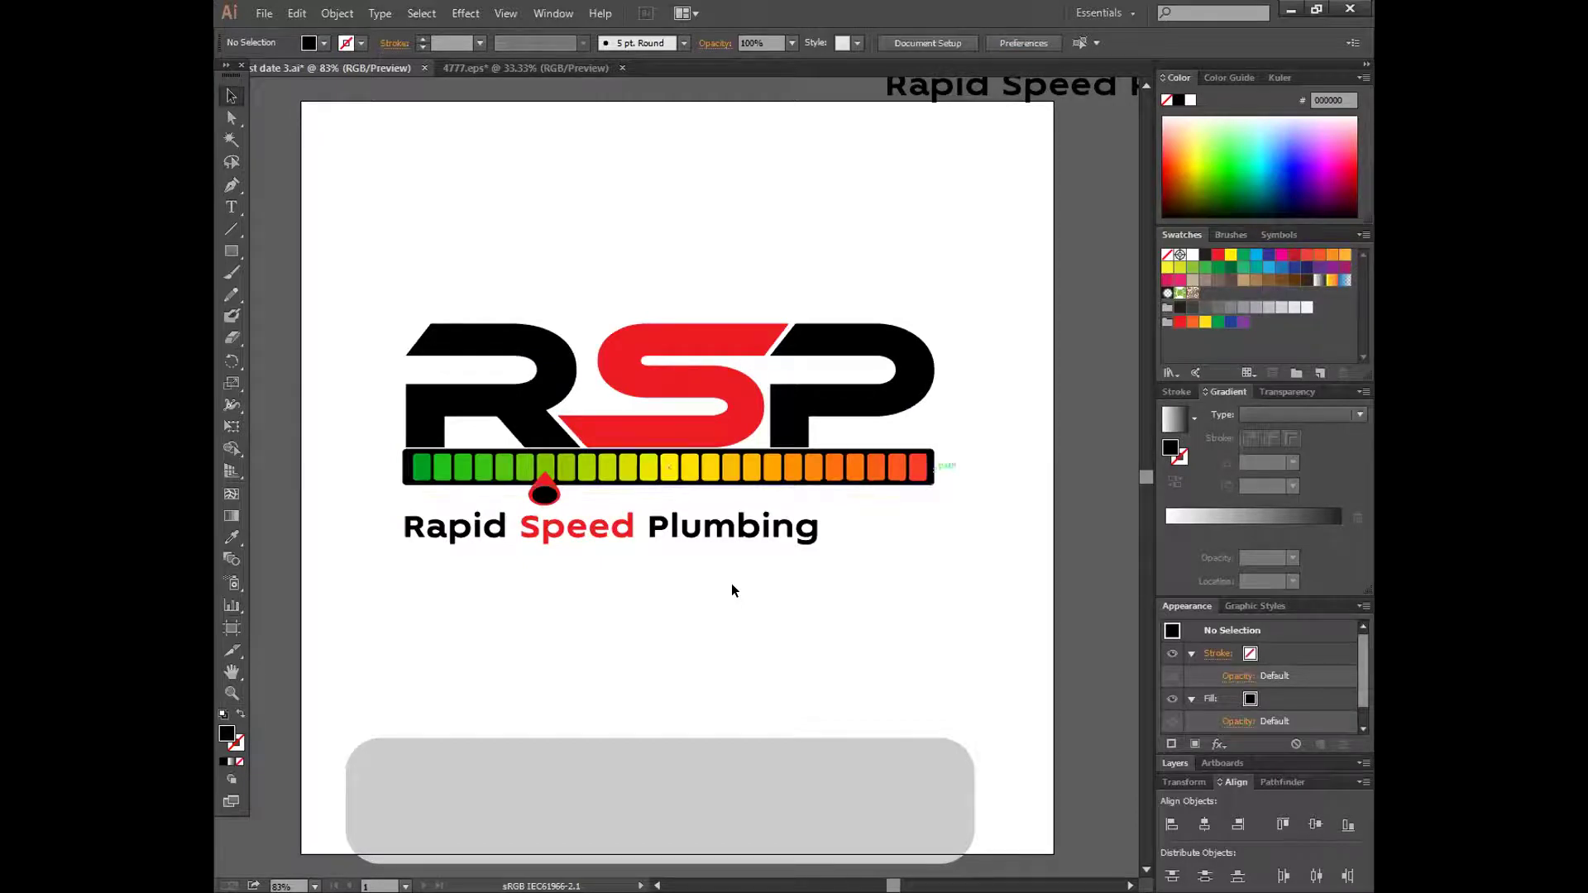
{"action": "key", "text": "ctrl+z"}
{"action": "key", "text": "ctrl+z"}
{"action": "left_click", "coordinate": [732, 585]}
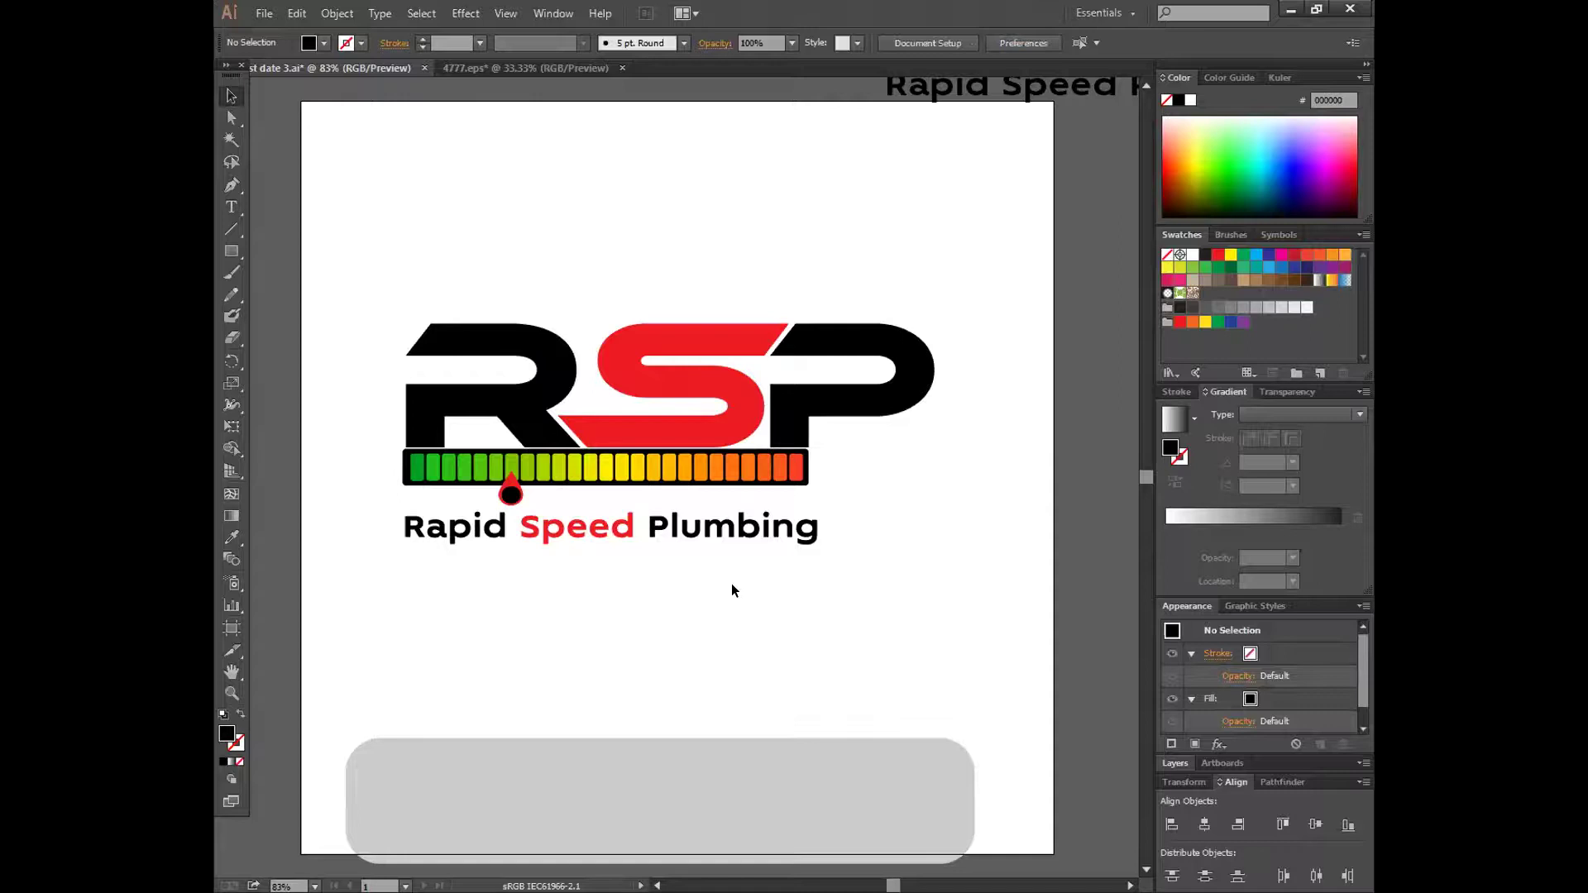
- Group the RSP initials, the gauge with its pointer and the company name into one logo
{"action": "left_click_drag", "start_coordinate": [334, 280], "coordinate": [923, 568]}
{"action": "right_click", "coordinate": [703, 474]}
{"action": "left_click", "coordinate": [765, 558]}
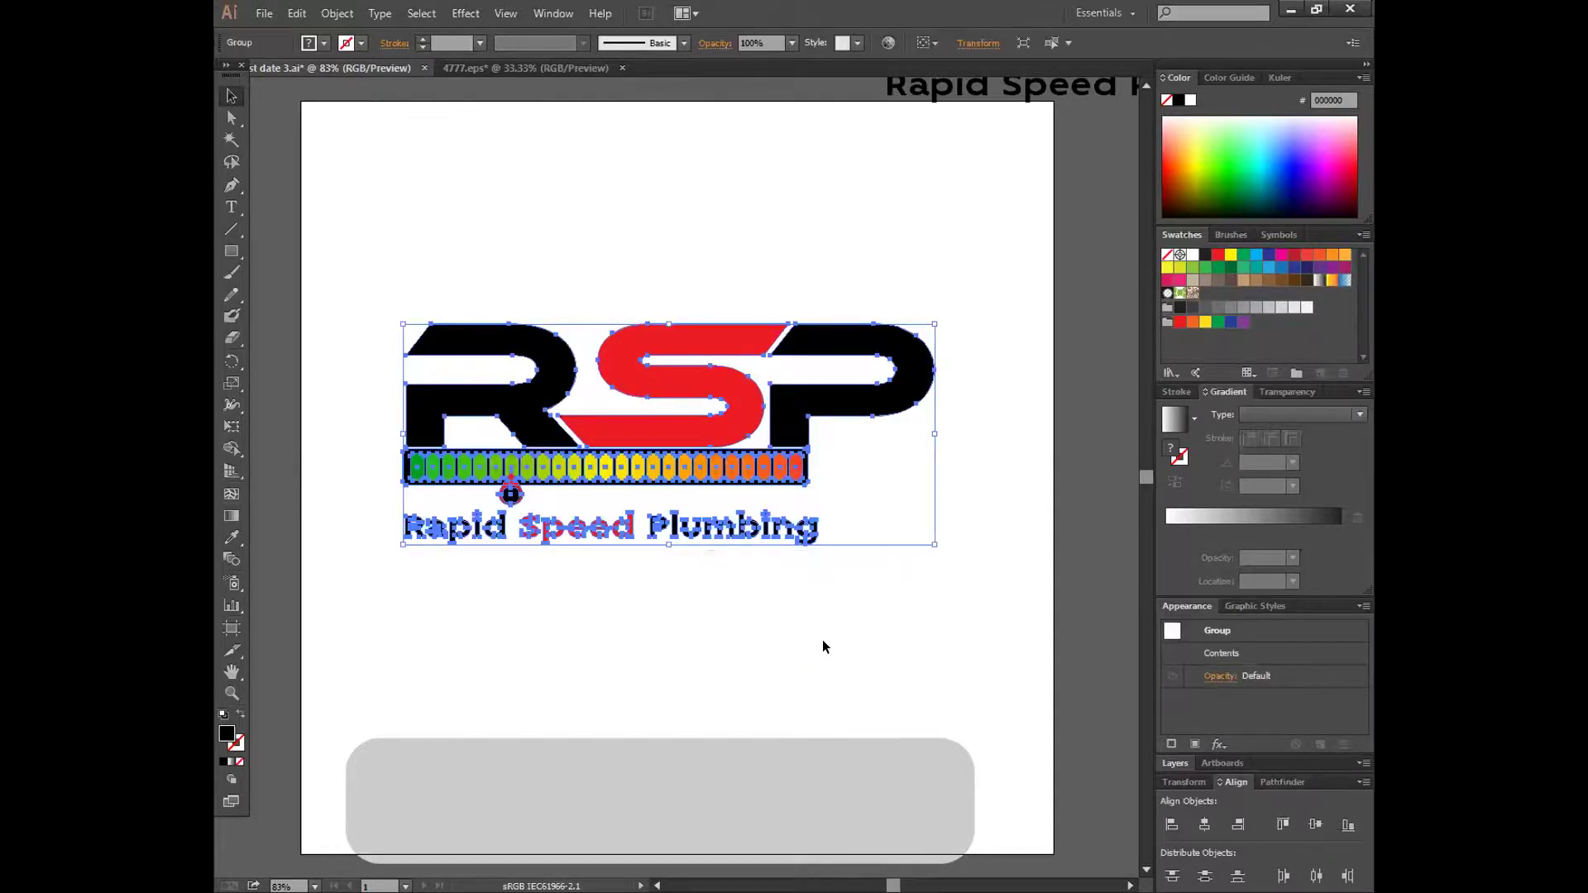
- Move the grey rounded rectangle down, off the artboard's lower edge
{"action": "scroll", "coordinate": [819, 641], "scroll_direction": "down", "scroll_amount": 4}
{"action": "left_click_drag", "start_coordinate": [692, 609], "coordinate": [734, 688]}
{"action": "scroll", "coordinate": [734, 688], "scroll_direction": "up", "scroll_amount": 3}
- Scale the grouped logo down slightly and centre it on the artboard using alignment to the artboard
{"action": "left_click", "coordinate": [749, 412]}
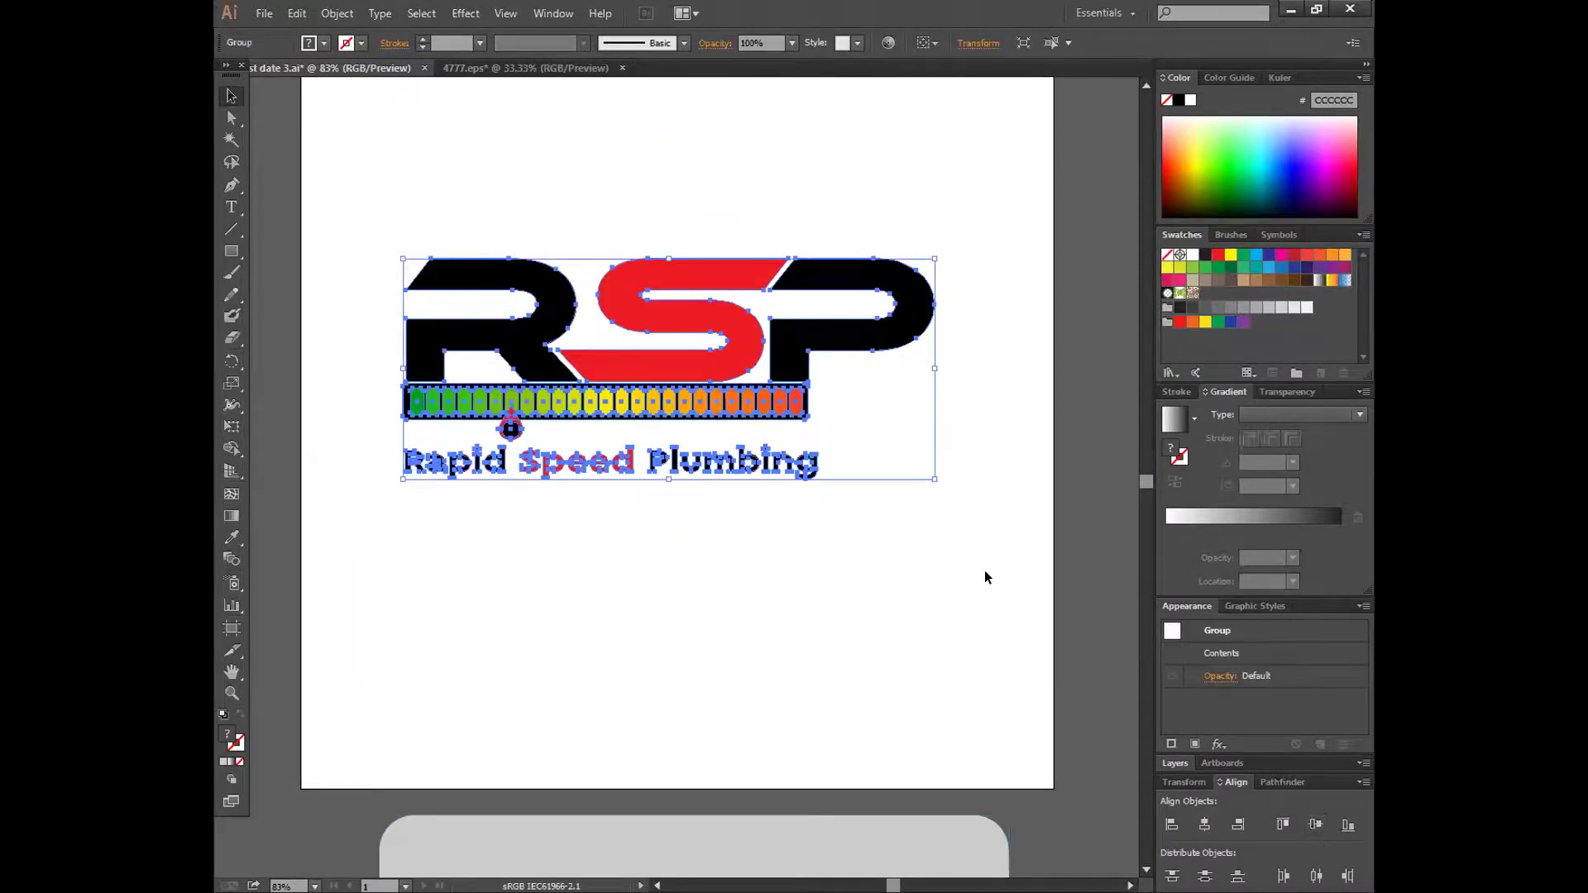
{"action": "left_click", "coordinate": [934, 43]}
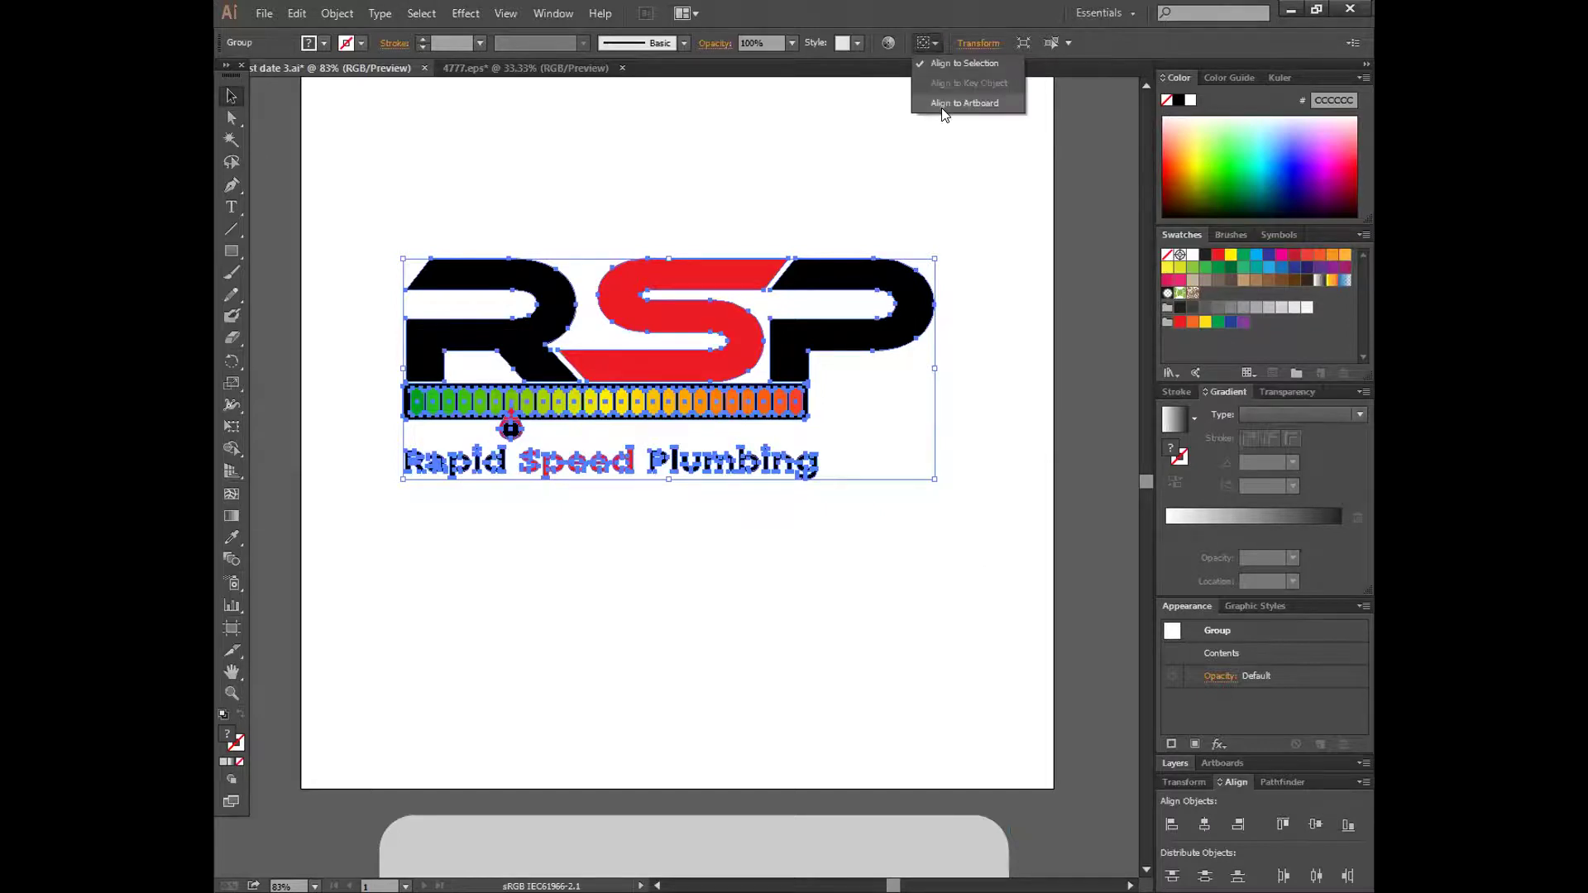
{"action": "left_click", "coordinate": [941, 105]}
{"action": "left_click", "coordinate": [1213, 823]}
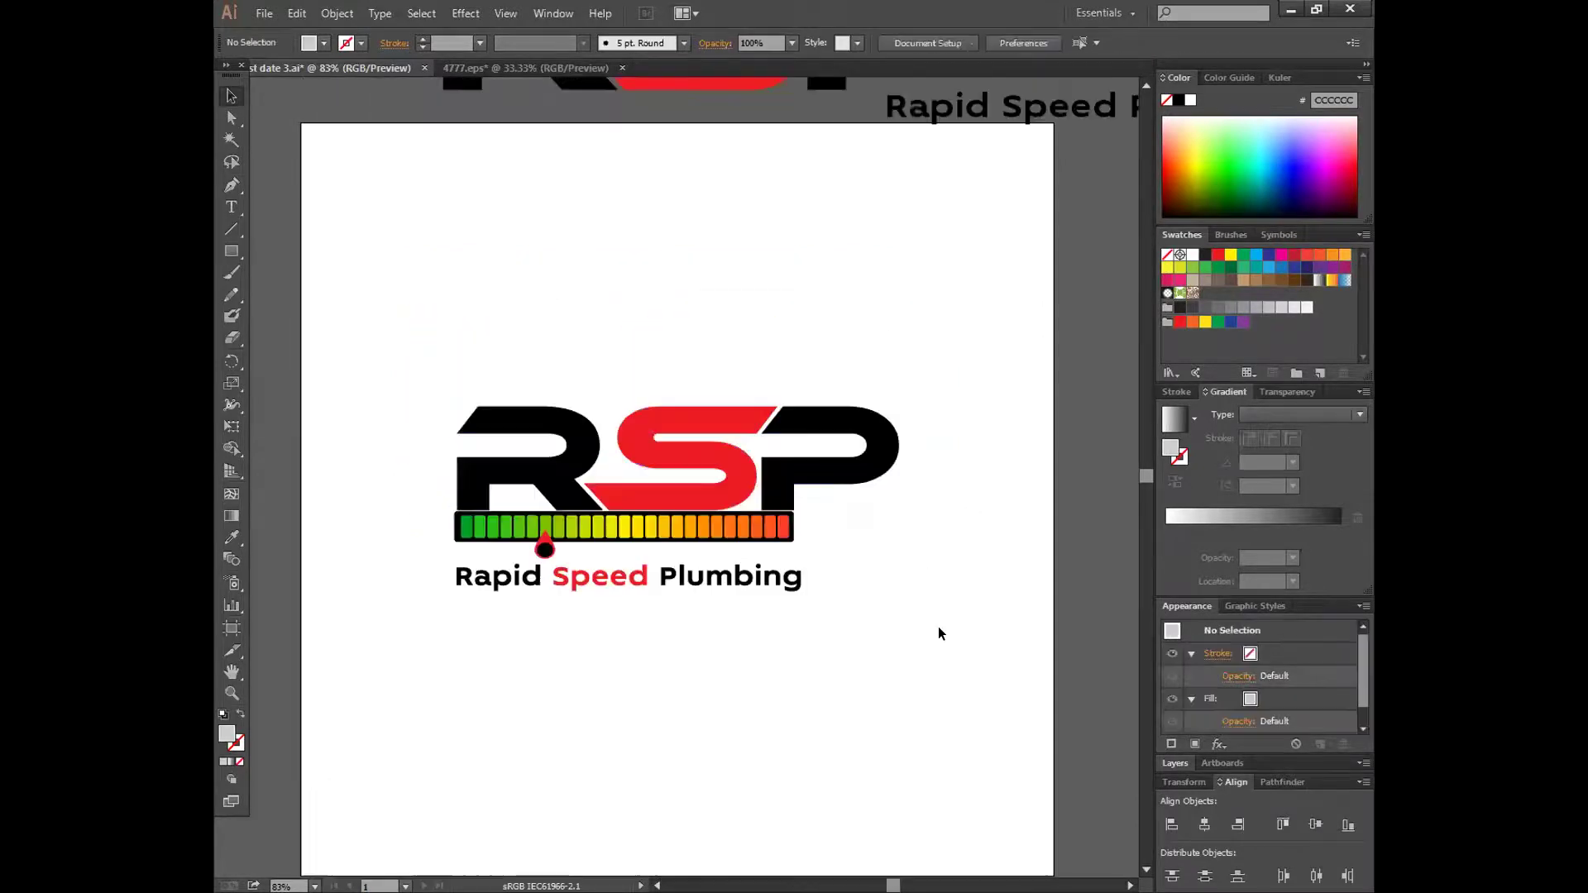
{"action": "scroll", "coordinate": [940, 629], "scroll_direction": "up", "scroll_amount": 1}
{"action": "scroll", "coordinate": [937, 616], "scroll_direction": "down", "scroll_amount": 3}
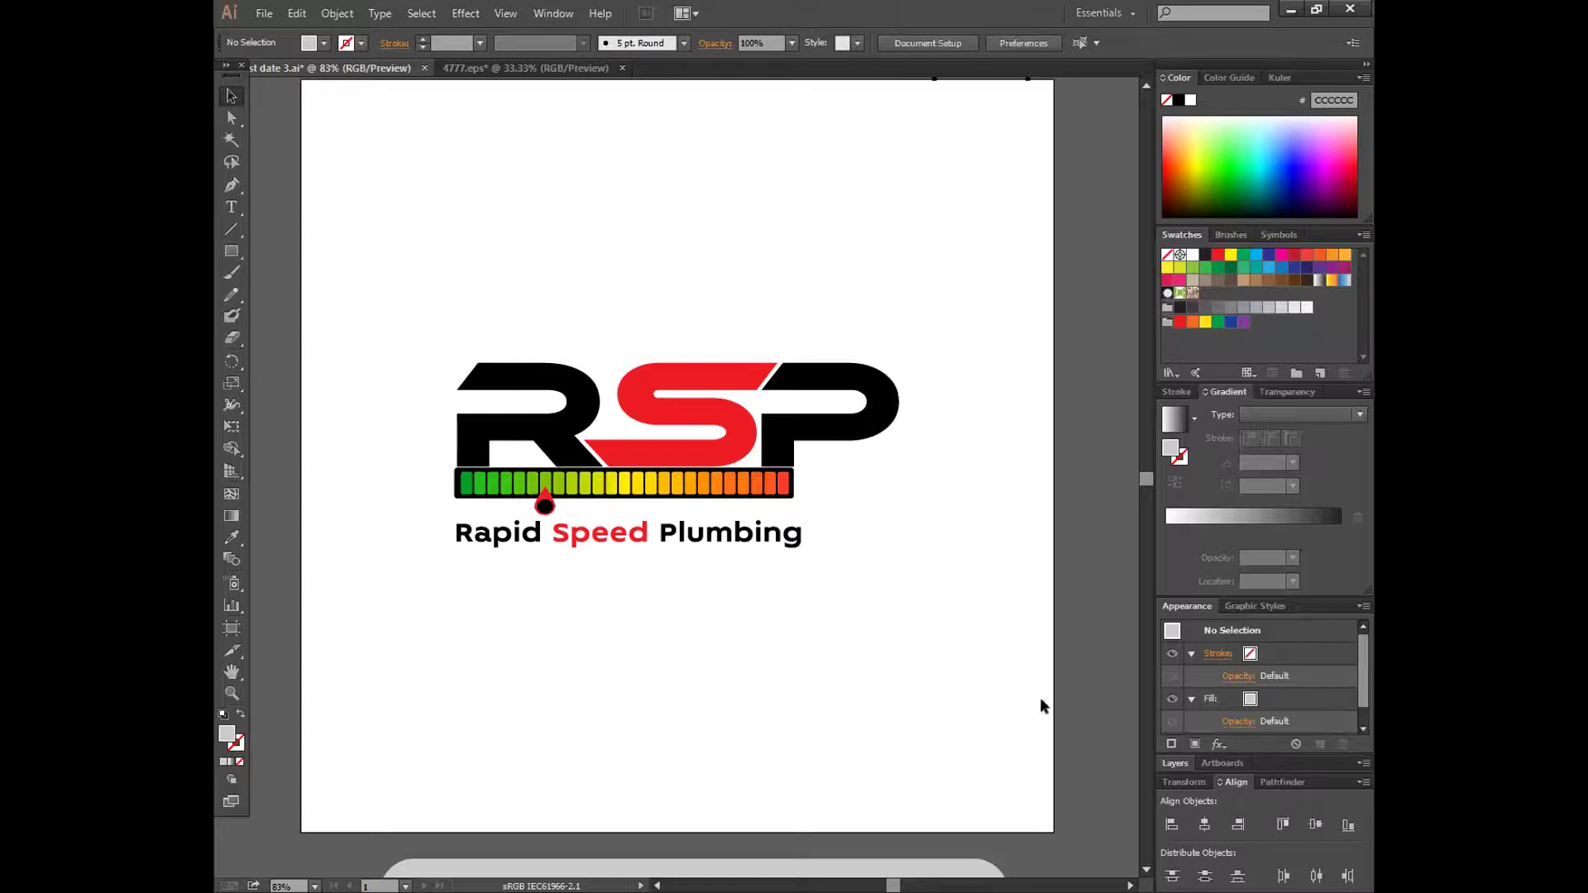
- Ungroup the logo so that its initials, gauge parts and company name can be selected separately
{"action": "left_click", "coordinate": [232, 693]}
{"action": "left_click_drag", "start_coordinate": [420, 352], "coordinate": [864, 571]}
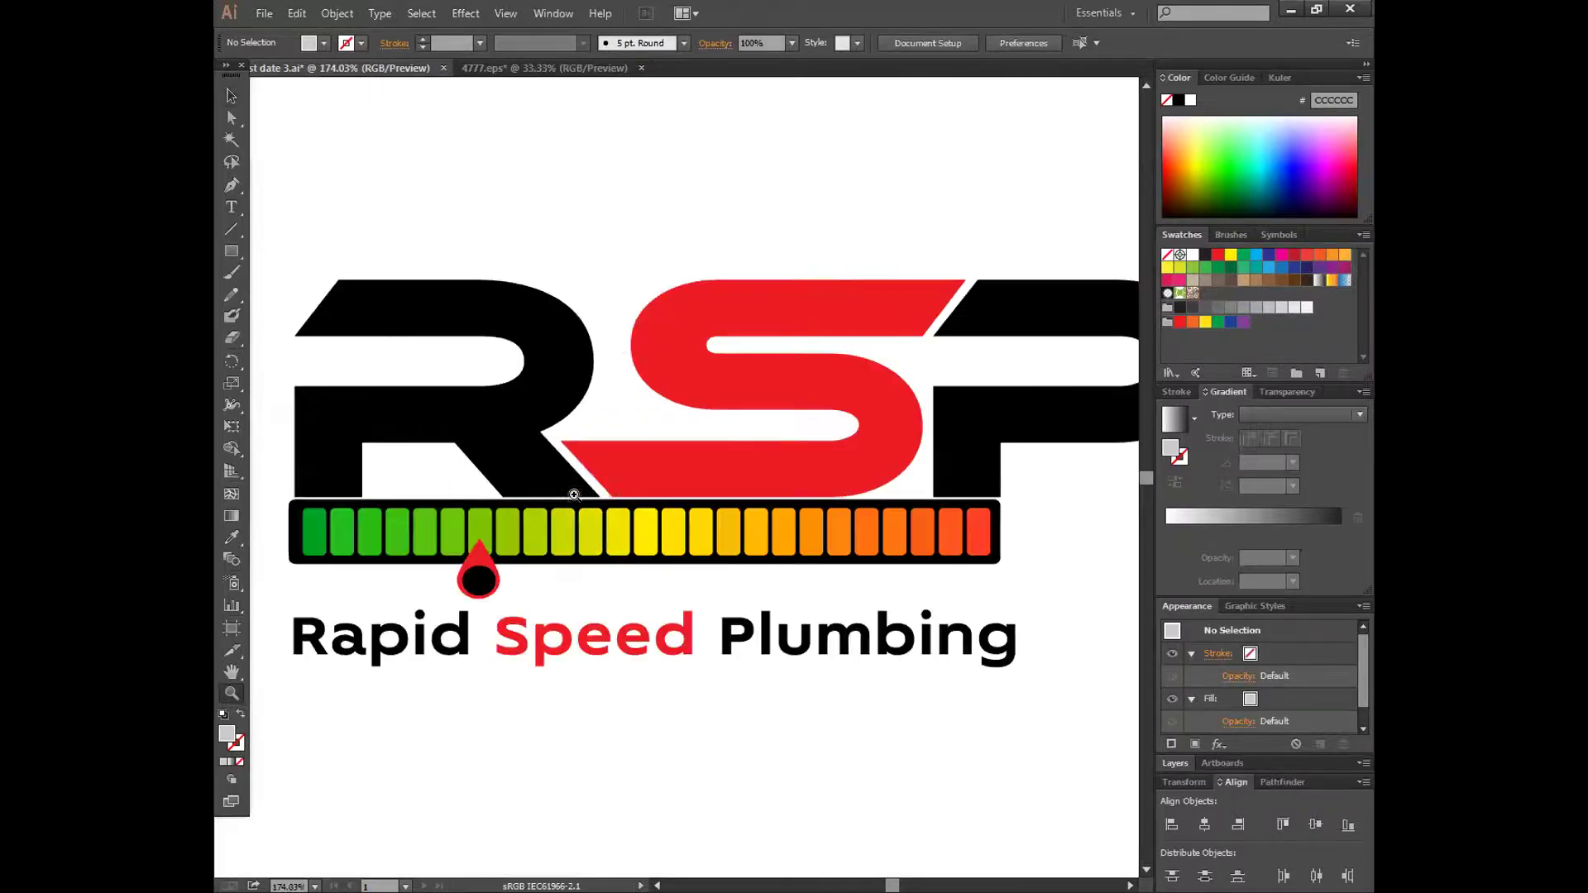
{"action": "left_click", "coordinate": [232, 96]}
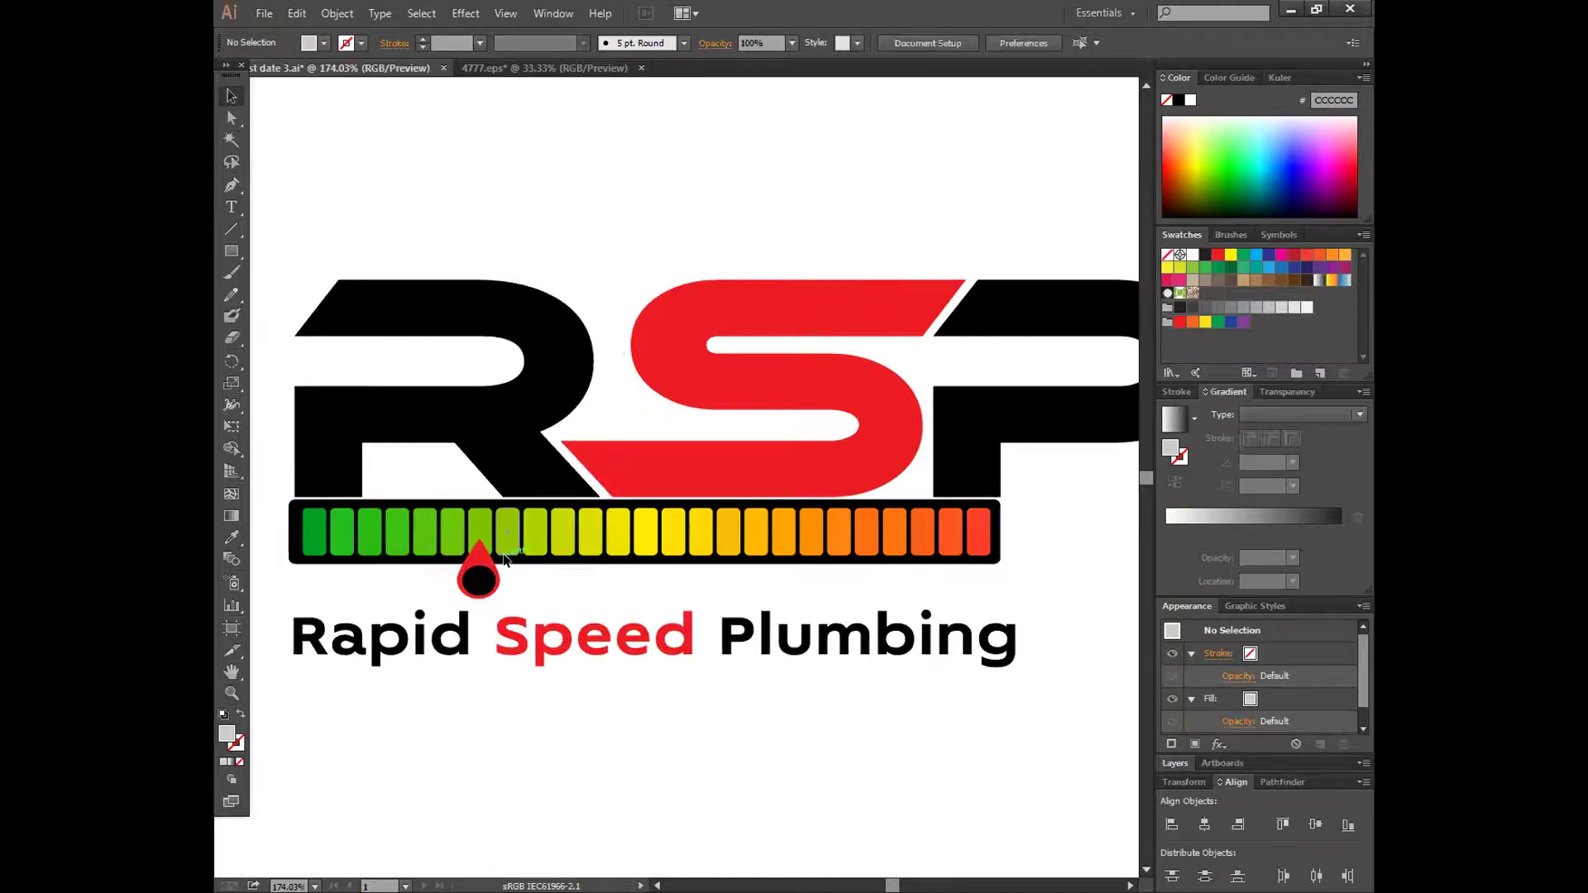
{"action": "left_click", "coordinate": [507, 561]}
{"action": "right_click", "coordinate": [507, 561]}
{"action": "left_click", "coordinate": [570, 662]}
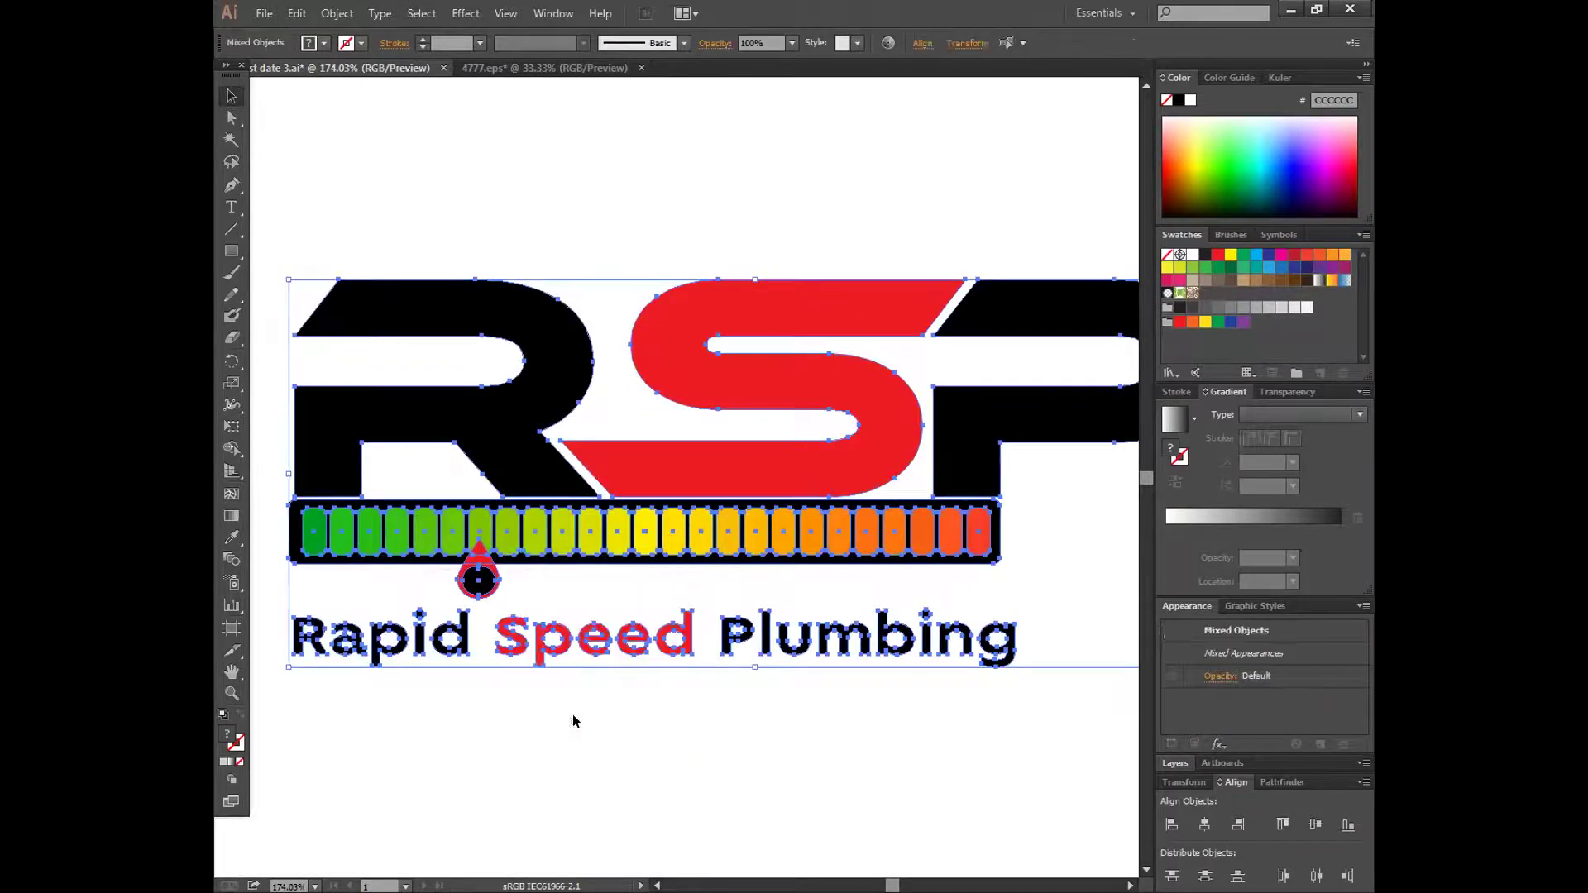
{"action": "left_click", "coordinate": [574, 719]}
{"action": "left_click", "coordinate": [515, 553]}
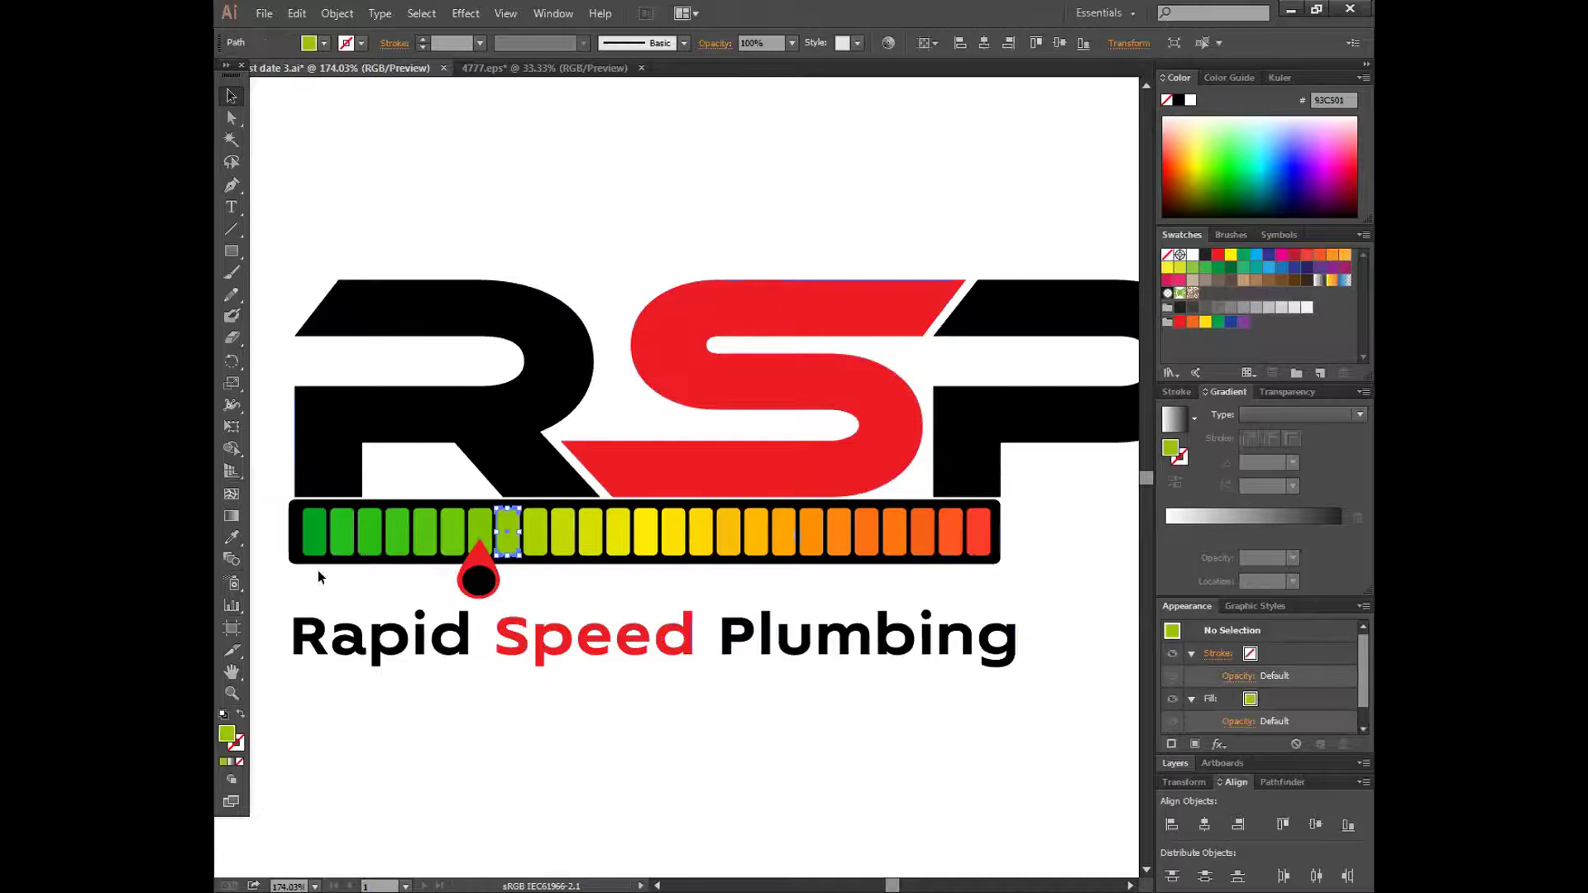
- Group the gauge bar, its coloured segments and pointer, and nudge the group down to widen the gap below the initials
{"action": "left_click", "coordinate": [273, 528]}
{"action": "mouse_move", "coordinate": [274, 530]}
{"action": "left_mouse_down"}
{"action": "mouse_move", "coordinate": [740, 588]}
{"action": "mouse_move", "coordinate": [1029, 588]}
{"action": "left_mouse_up"}
{"action": "right_click", "coordinate": [860, 579]}
{"action": "left_click", "coordinate": [877, 642]}
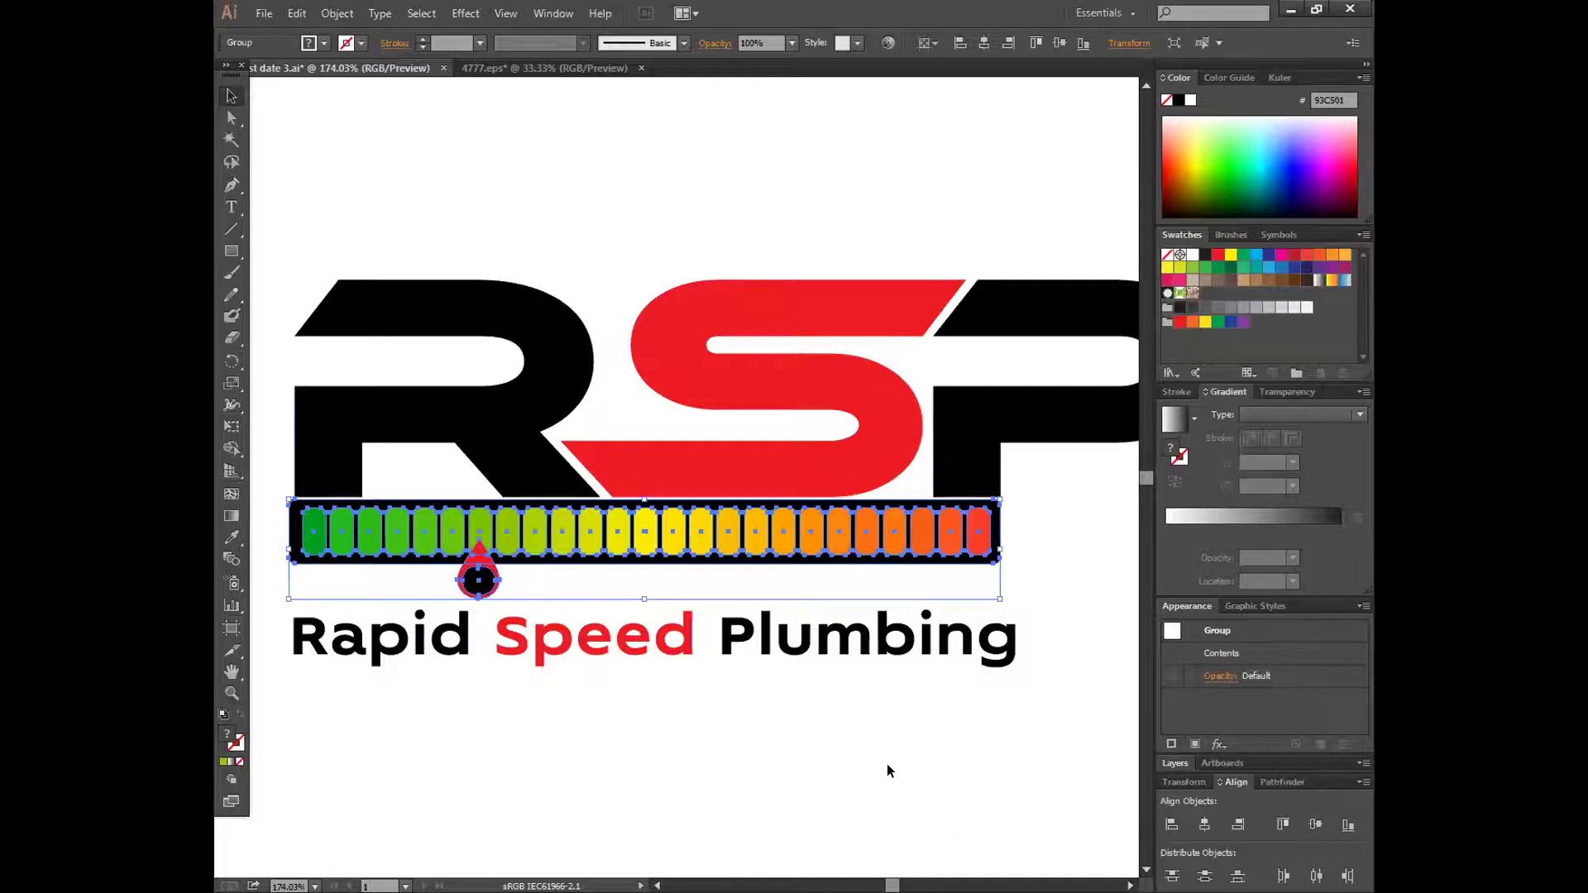
{"action": "key", "text": "Down"}
{"action": "key", "text": "Down"}
{"action": "key", "text": "Down"}
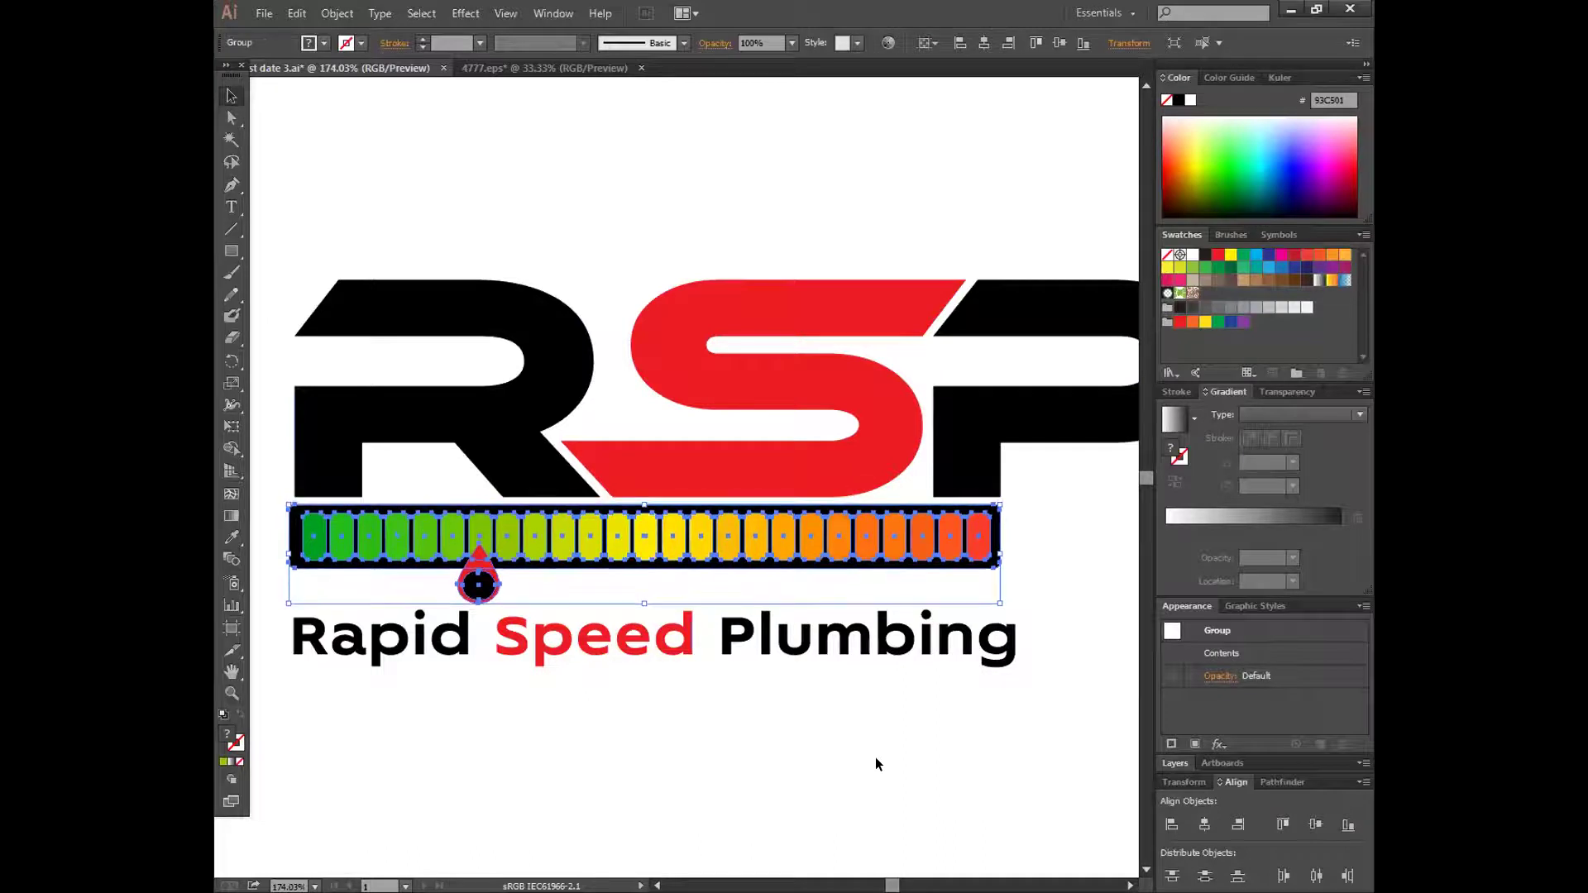
{"action": "key", "text": "Down"}
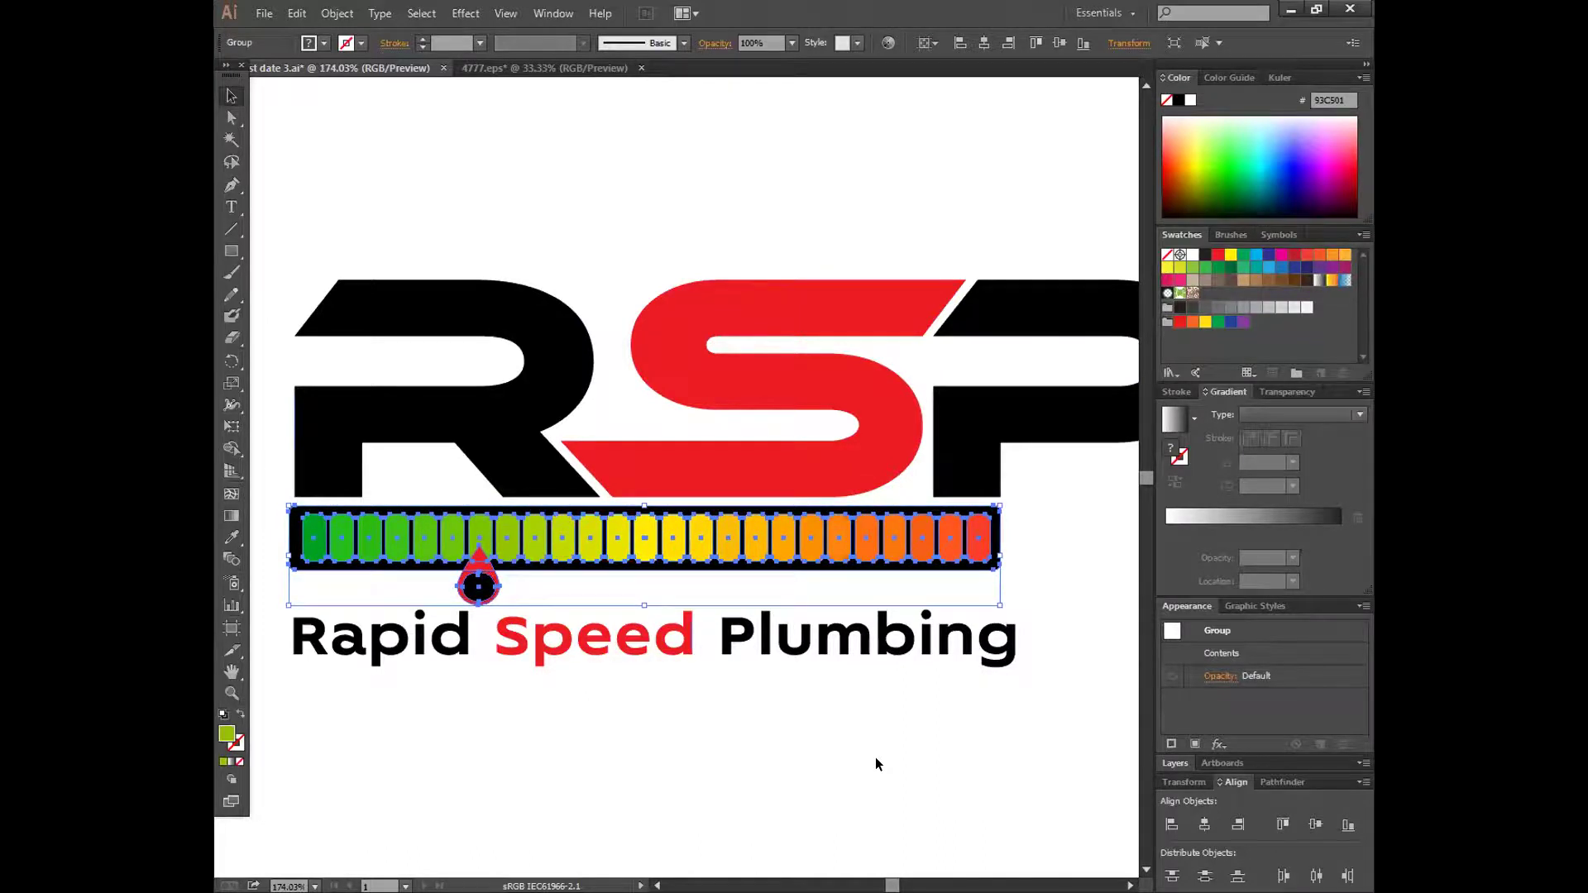
{"action": "left_click", "coordinate": [876, 757]}
- Shift the company name down slightly beneath the gauge
{"action": "scroll", "coordinate": [864, 757], "scroll_direction": "down", "scroll_amount": 1}
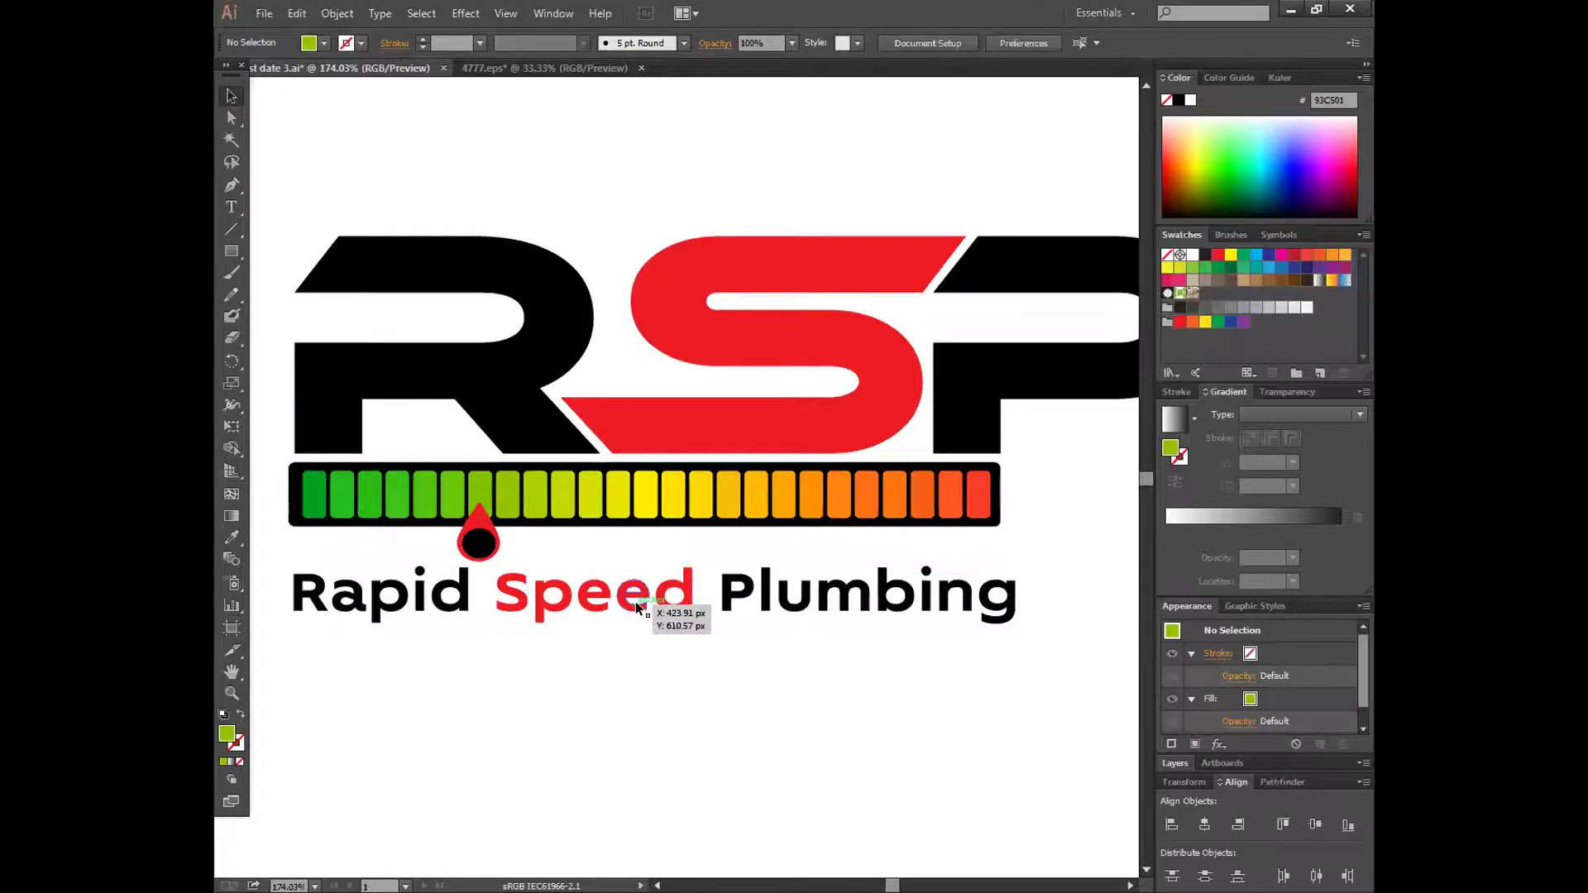
{"action": "left_click_drag", "start_coordinate": [635, 602], "coordinate": [634, 612]}
{"action": "left_click", "coordinate": [543, 647]}
- Ungroup the gauge and move its red drop-shaped pointer above the initials, between the R and the S
{"action": "left_click", "coordinate": [482, 533]}
{"action": "right_click", "coordinate": [483, 536]}
{"action": "left_click", "coordinate": [489, 642]}
{"action": "left_click", "coordinate": [522, 542]}
{"action": "left_click", "coordinate": [488, 546]}
{"action": "left_click_drag", "start_coordinate": [493, 554], "coordinate": [649, 218]}
- Move the company name up so it sits closely beneath the gauge bar, shifted slightly left
{"action": "left_click_drag", "start_coordinate": [670, 611], "coordinate": [676, 589]}
{"action": "left_click", "coordinate": [756, 667]}
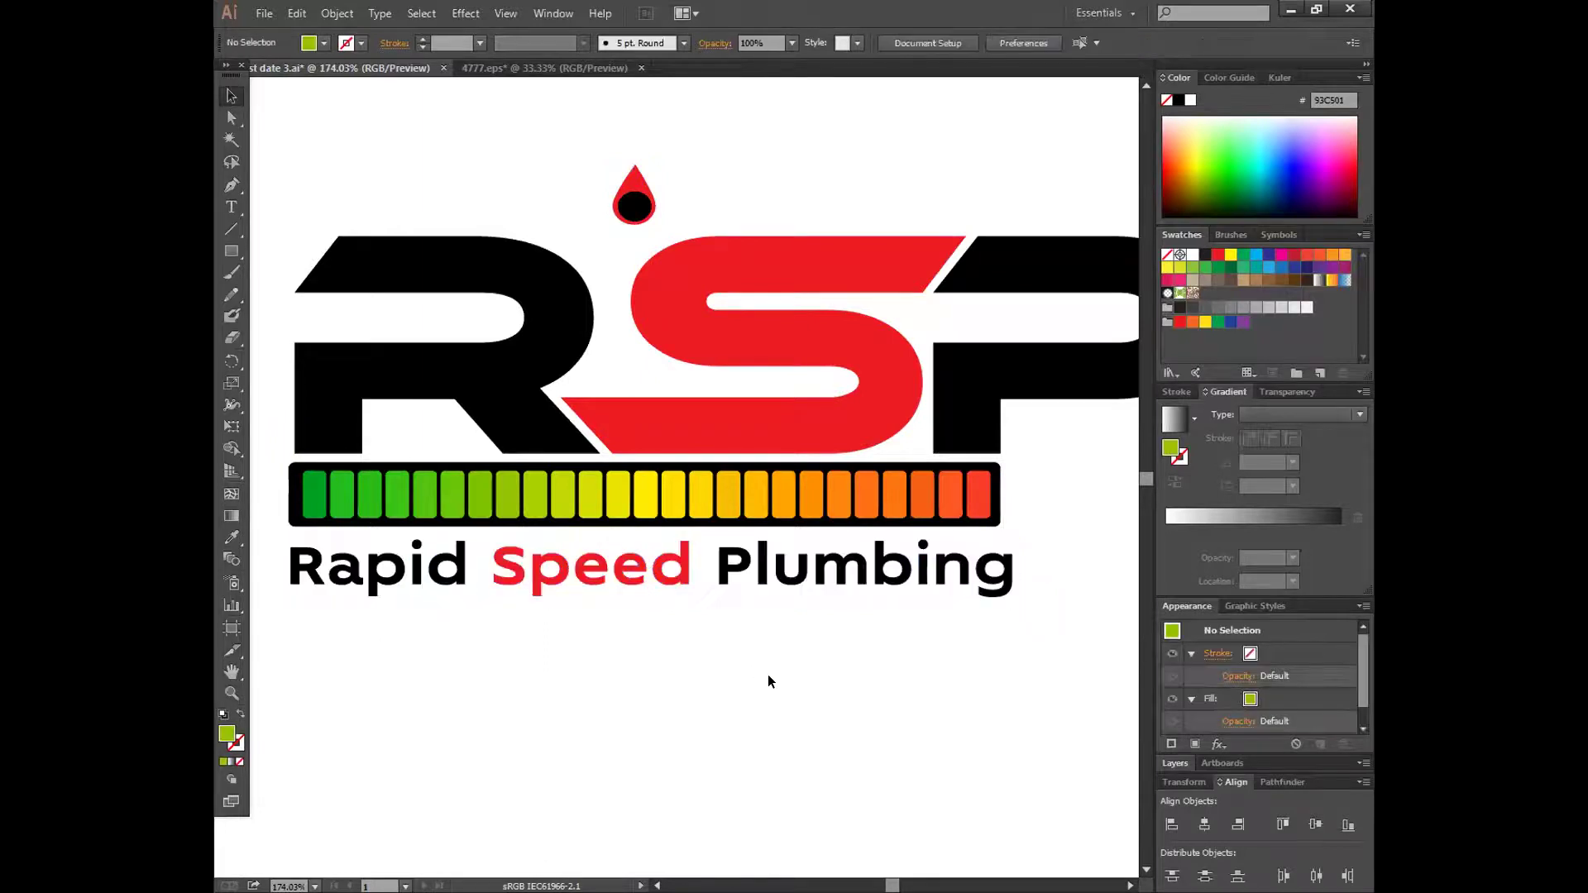
{"action": "scroll", "coordinate": [743, 722], "scroll_direction": "up", "scroll_amount": 3}
{"action": "left_click_drag", "start_coordinate": [896, 655], "coordinate": [895, 656]}
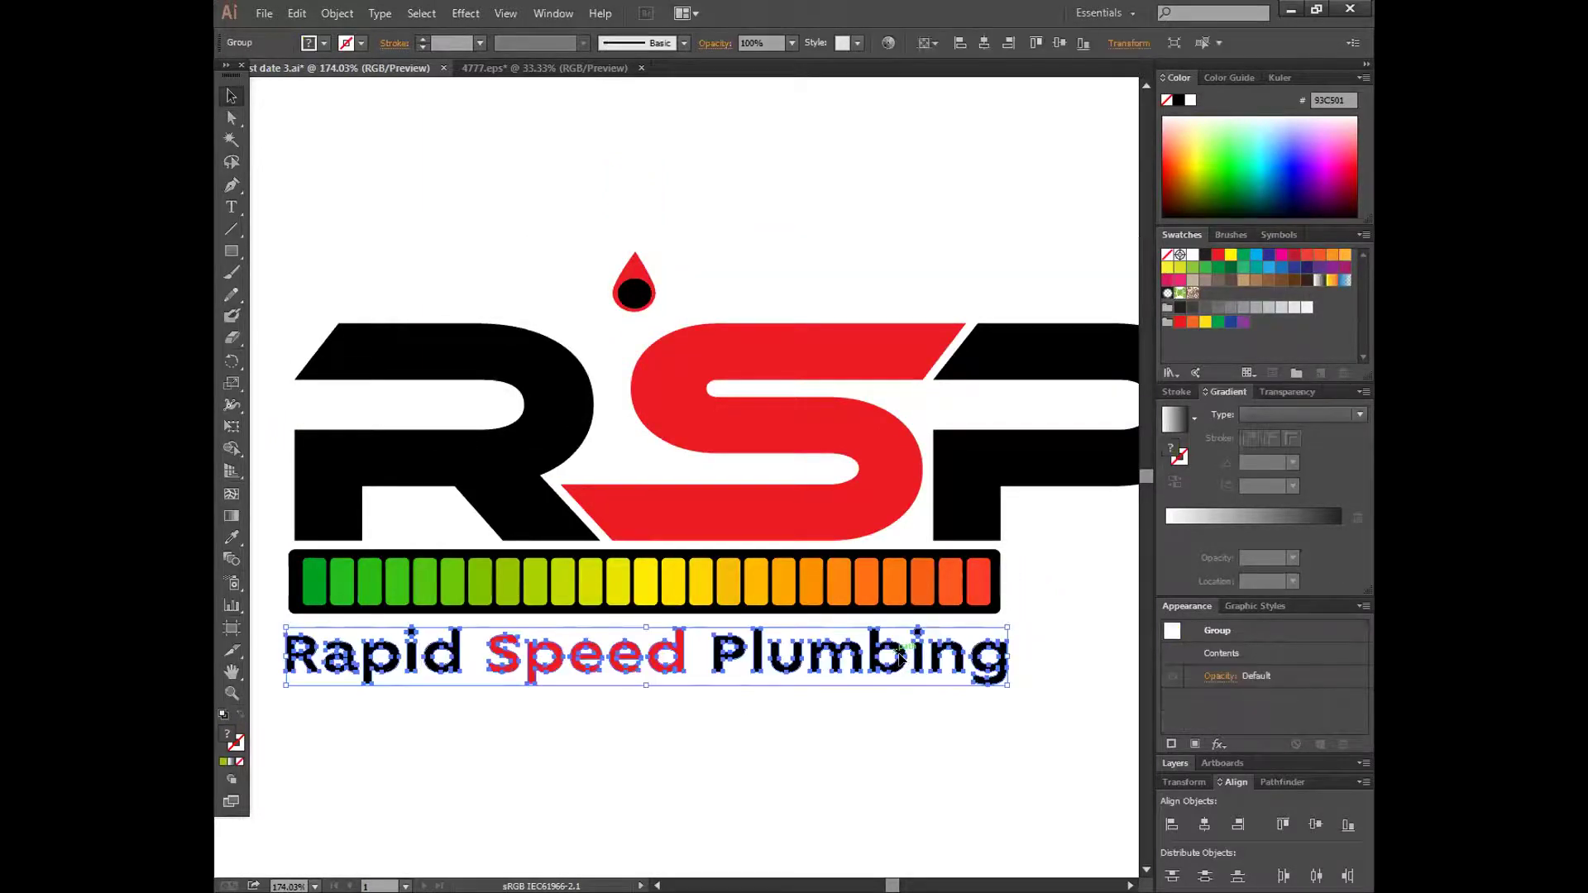
{"action": "left_click", "coordinate": [915, 741]}
- Try to align the company name and the gauge bar on their horizontal centres, relative to the selection
{"action": "left_click_drag", "start_coordinate": [744, 656], "coordinate": [716, 579]}
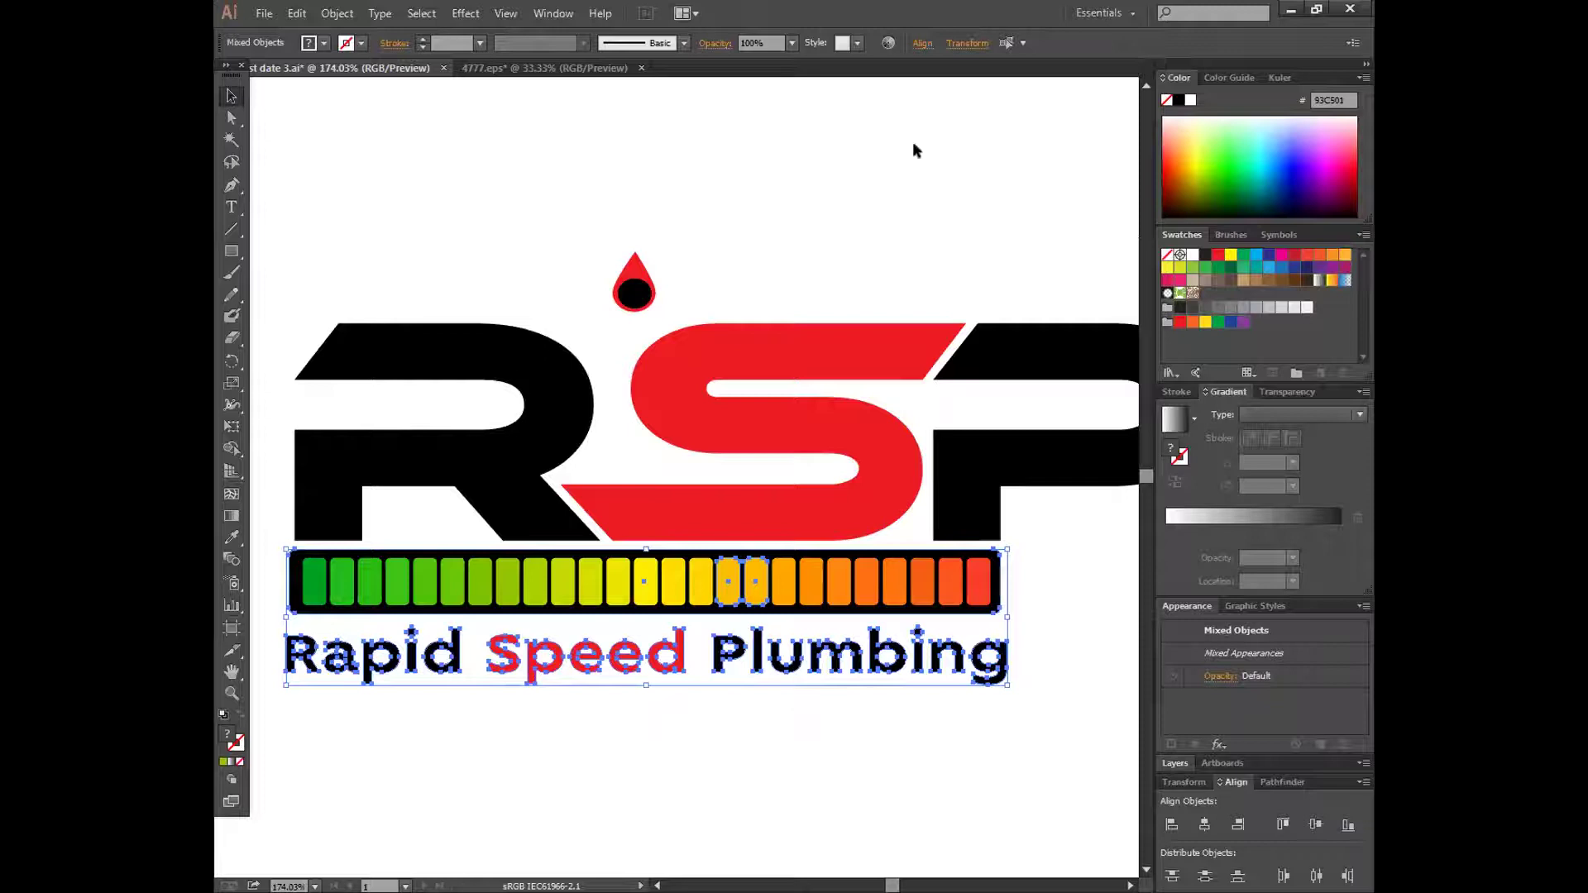
{"action": "left_click", "coordinate": [911, 43]}
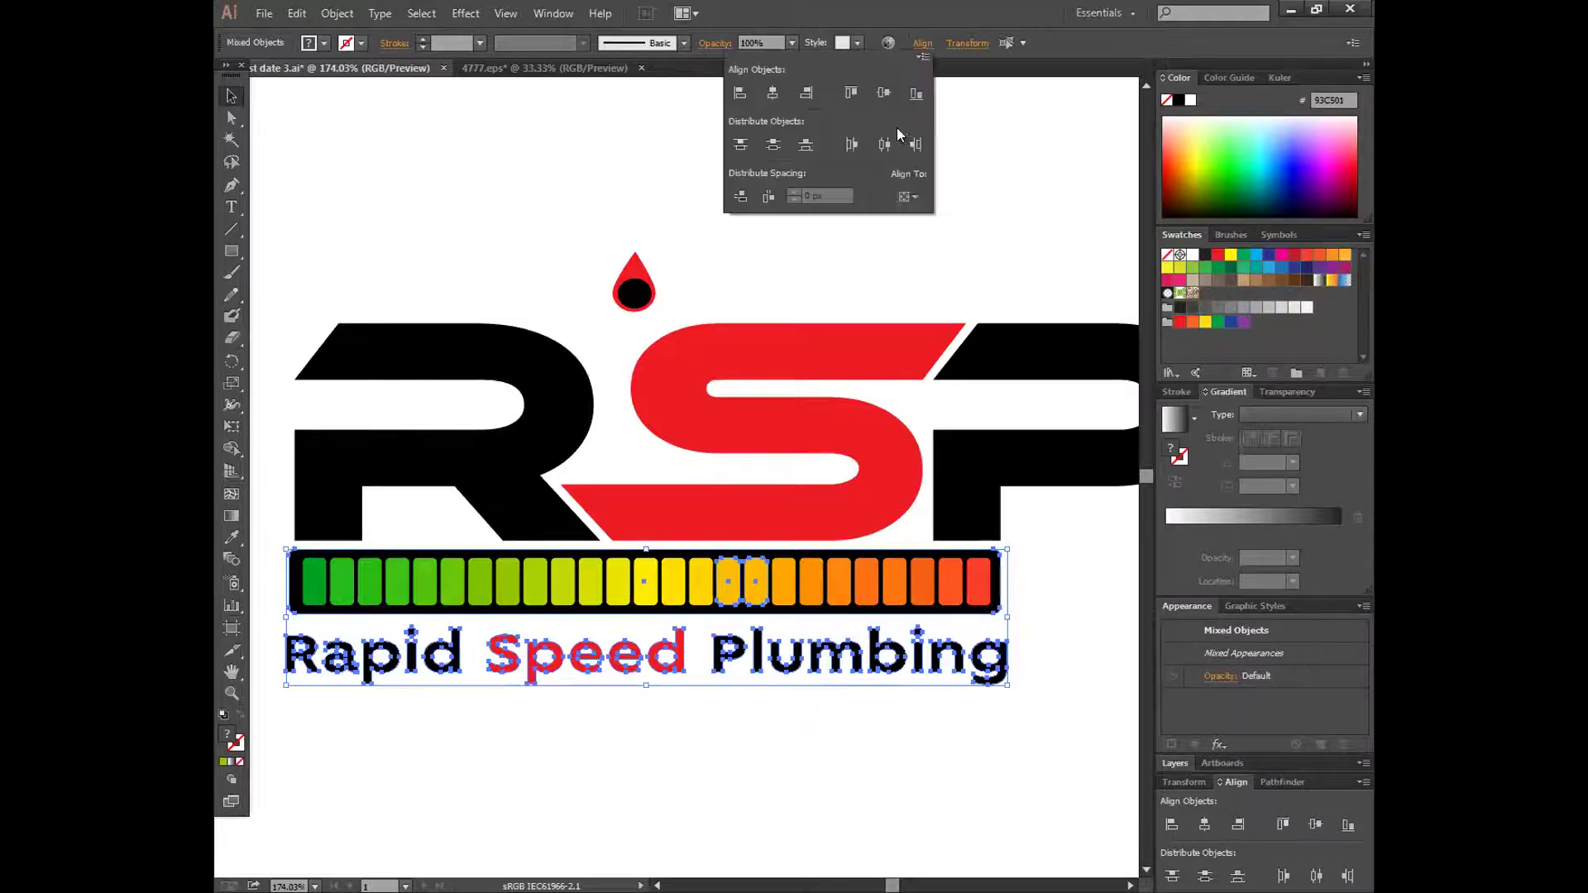
{"action": "left_click", "coordinate": [907, 196]}
{"action": "left_click", "coordinate": [934, 220]}
{"action": "left_click", "coordinate": [773, 92]}
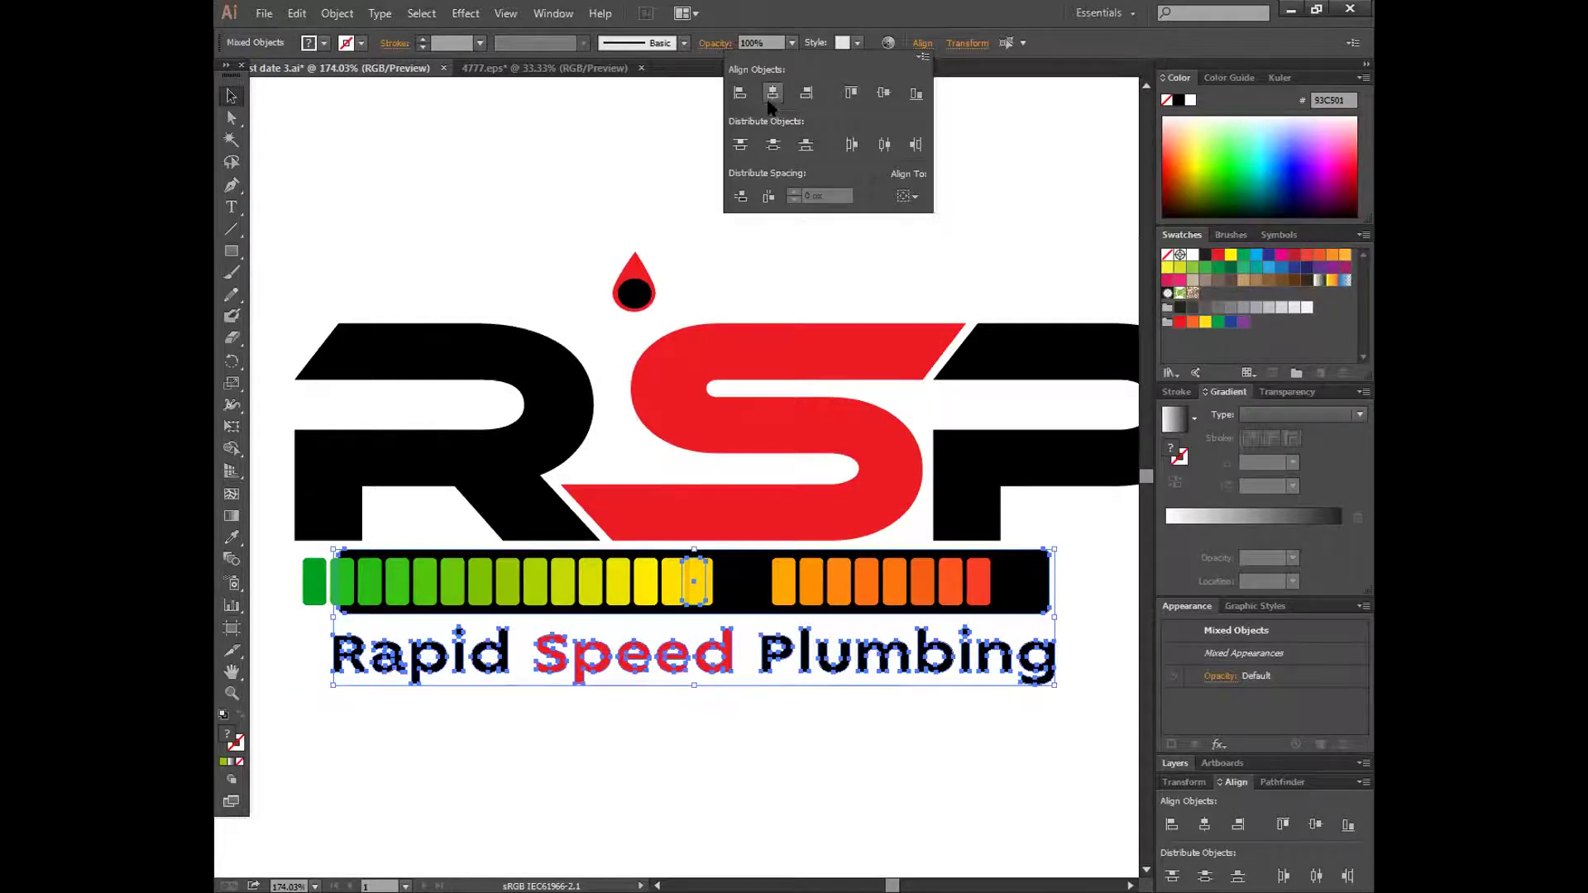
{"action": "key", "text": "Escape"}
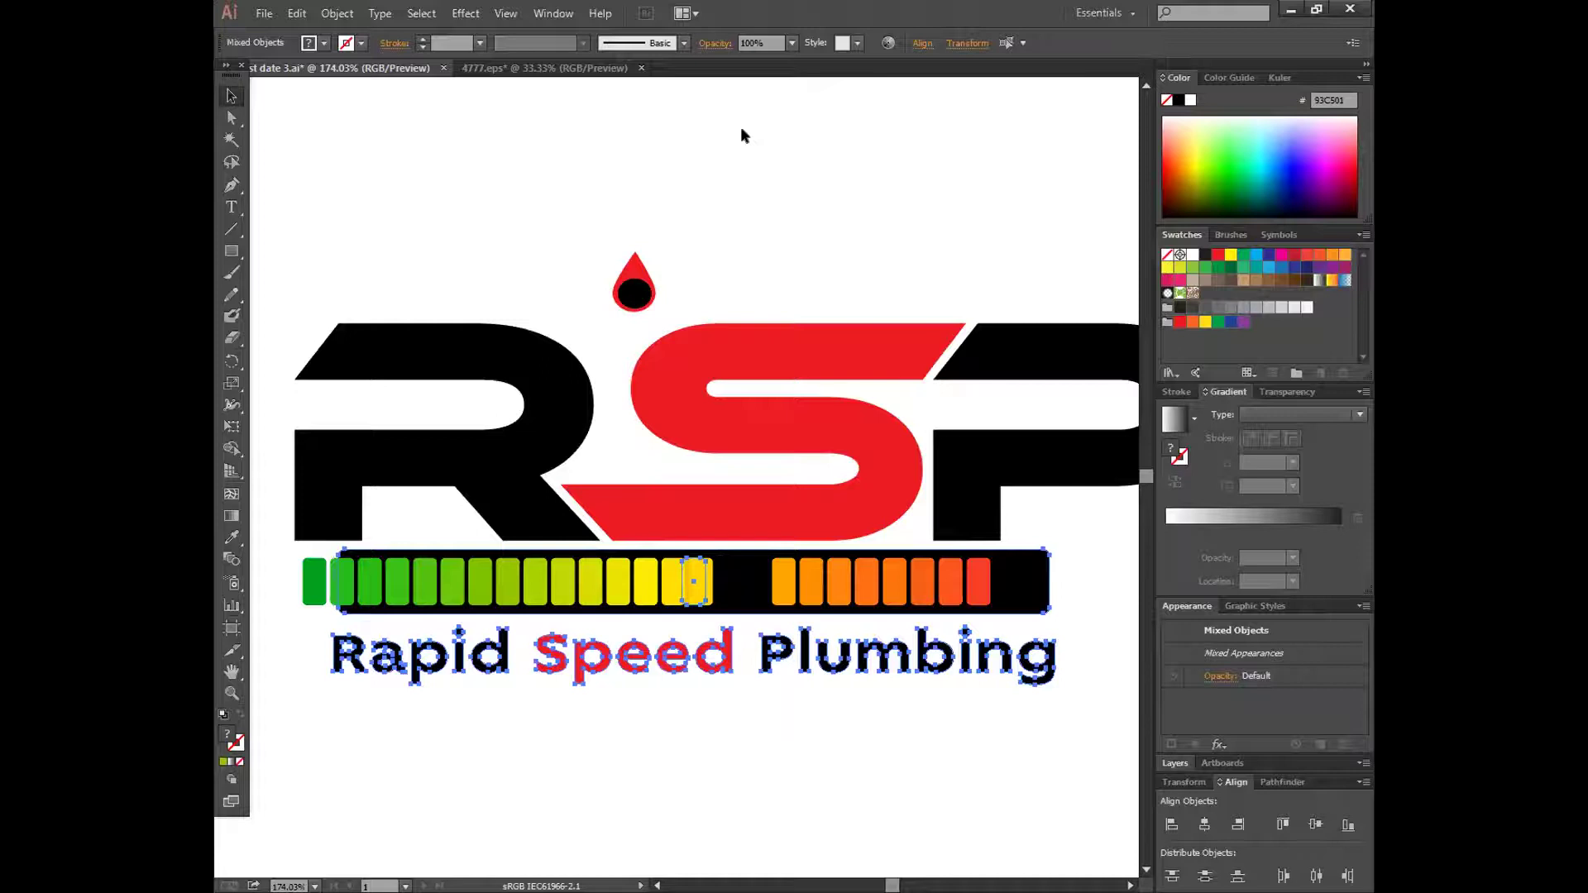
{"action": "left_click", "coordinate": [227, 95]}
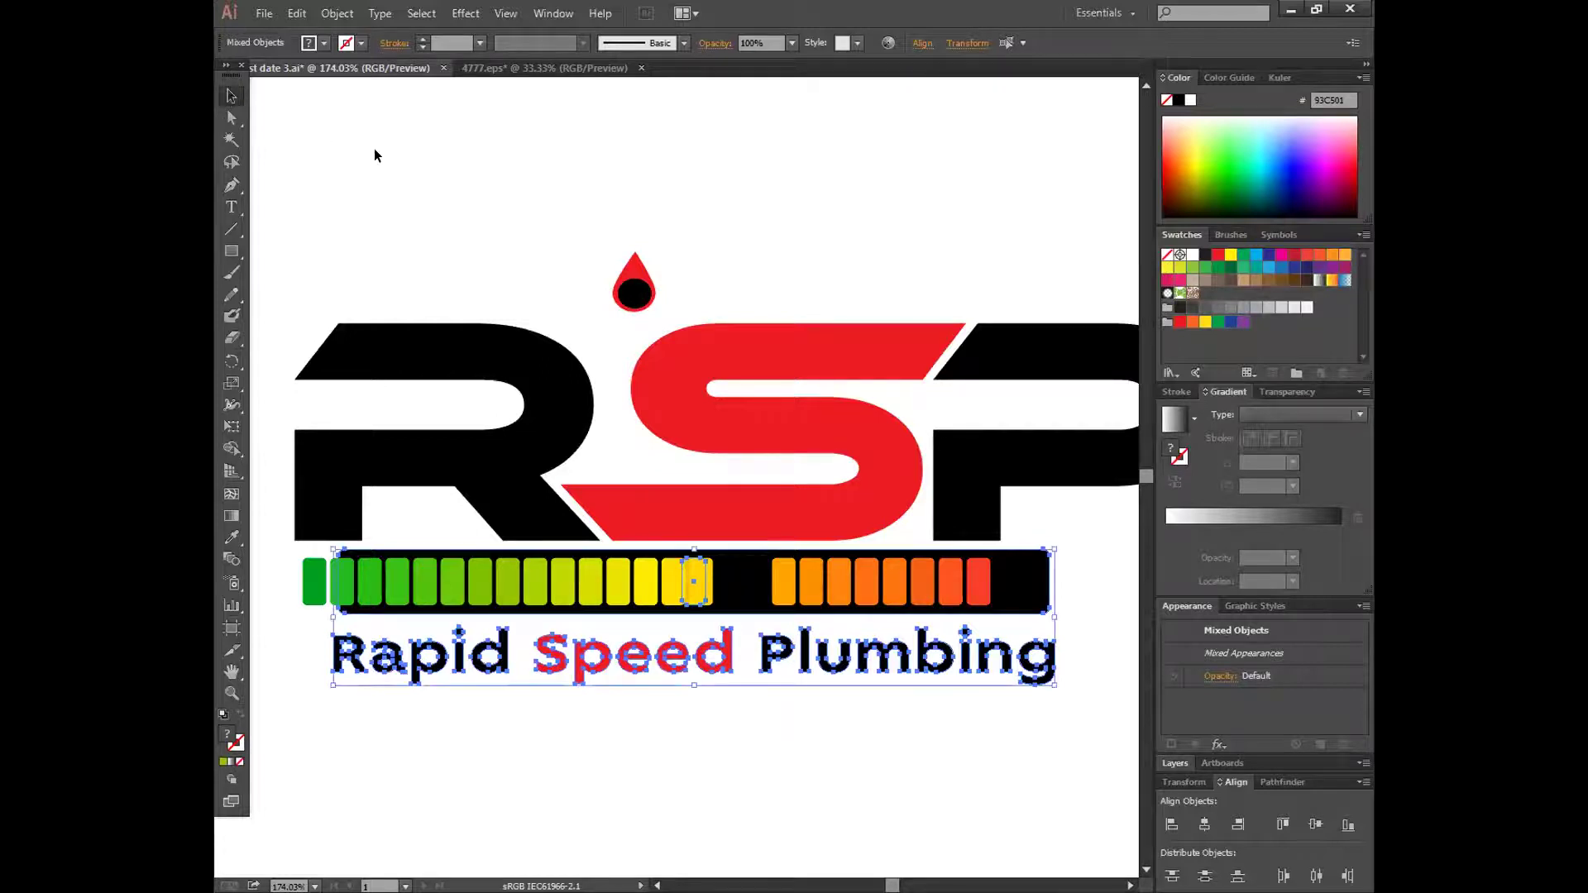
{"action": "left_click", "coordinate": [374, 147]}
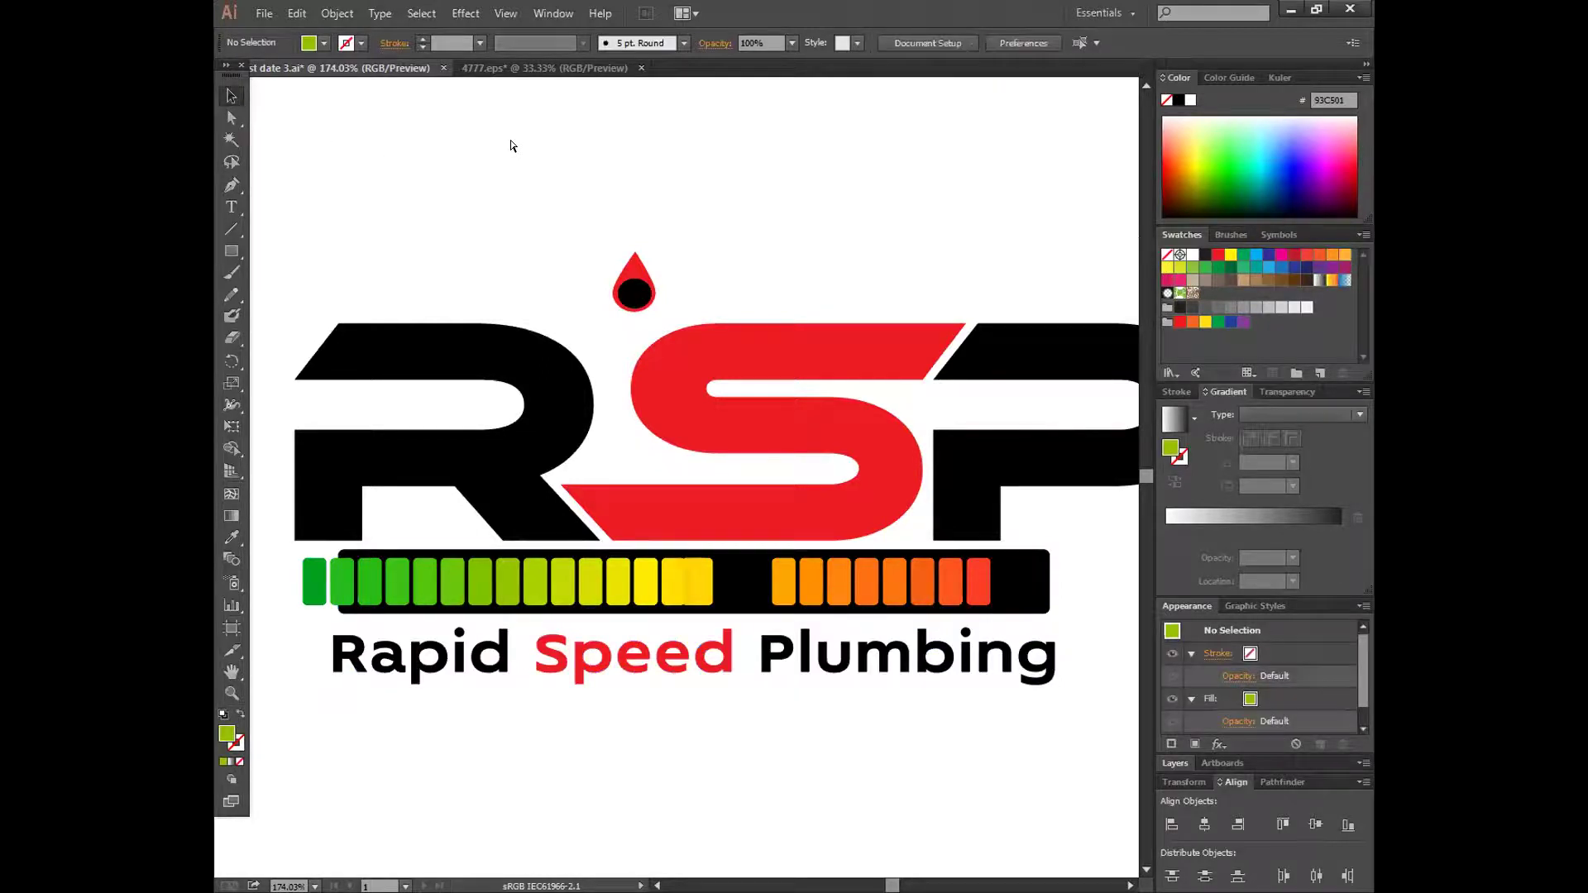
- Undo the horizontal centre alignment of the company name and gauge parts
{"action": "key", "text": "ctrl+z"}
{"action": "key", "text": "ctrl+z"}
{"action": "key", "text": "ctrl+z"}
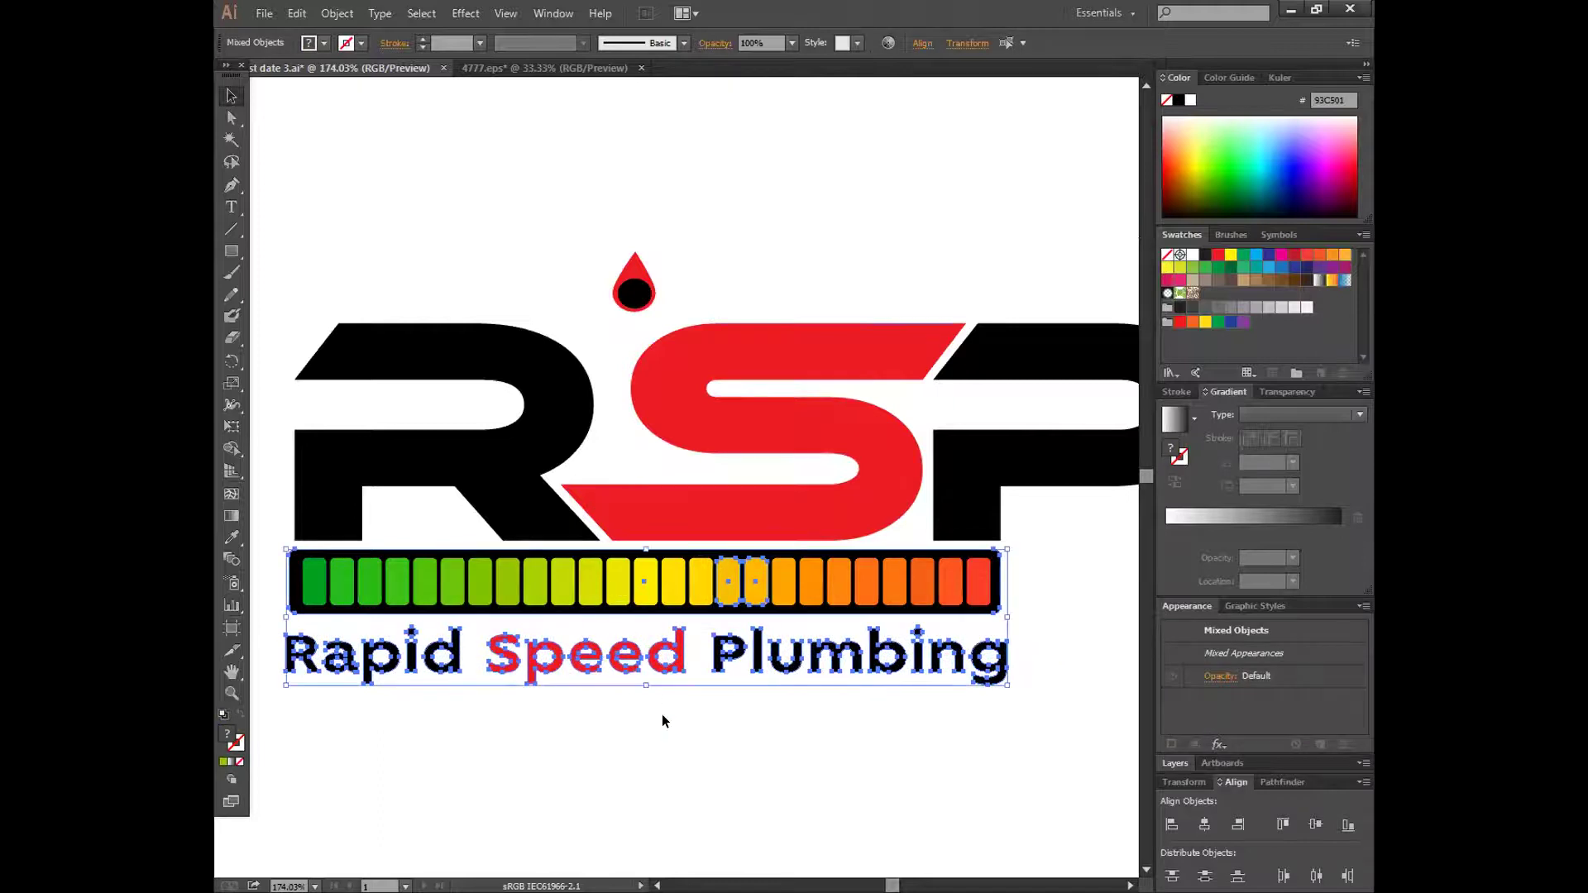
{"action": "left_click", "coordinate": [662, 713]}
- Shrink the company name to about 452 px wide and nudge it right to line up with the gauge's ends
{"action": "left_click", "coordinate": [1002, 666]}
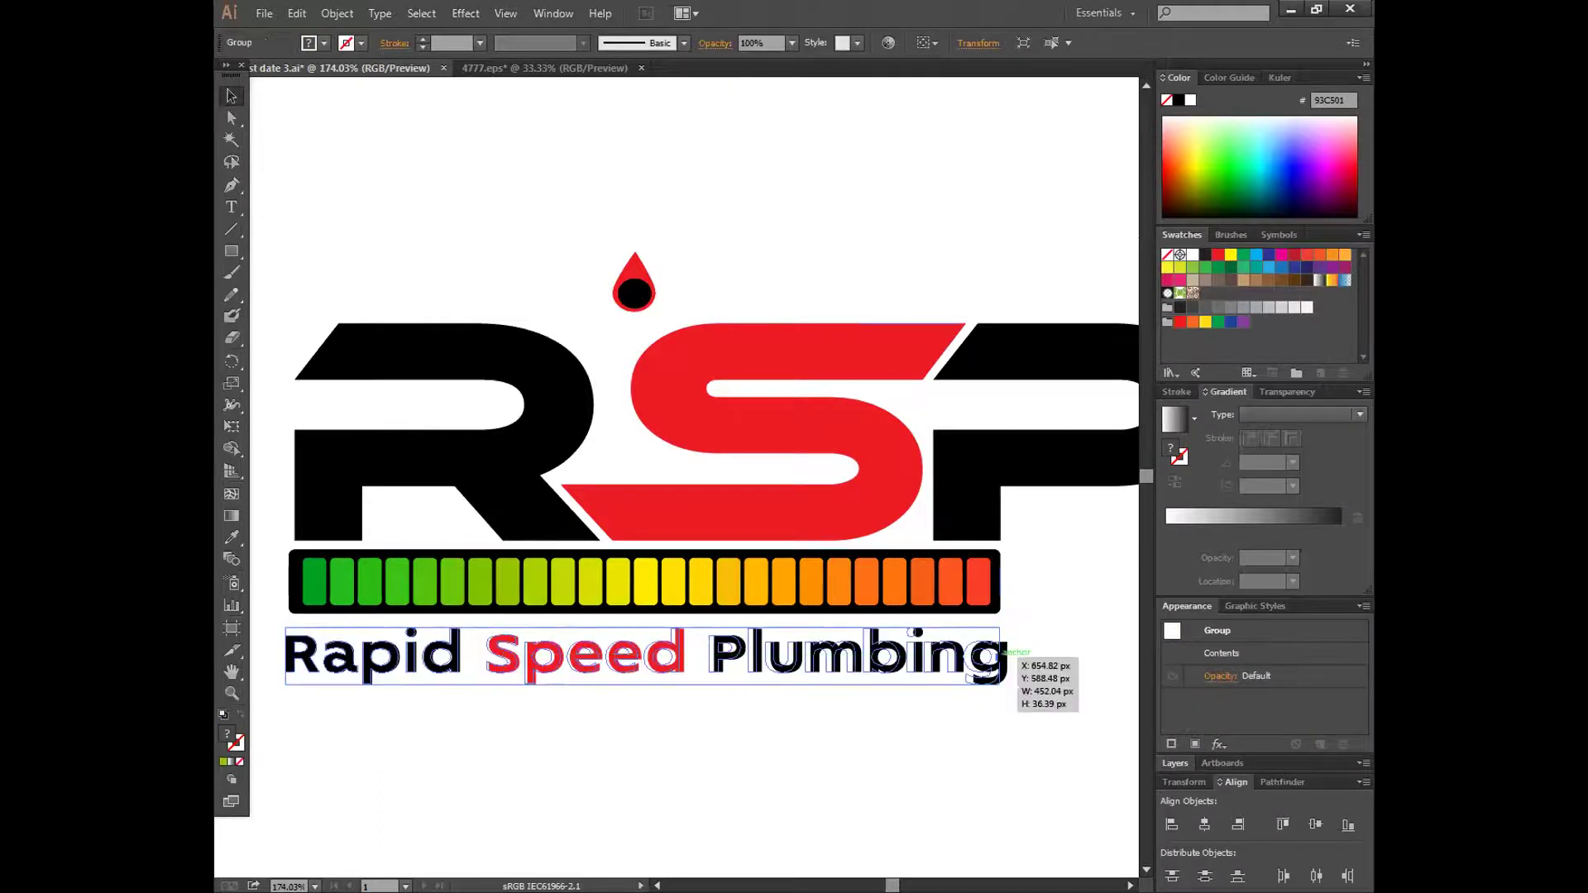
{"action": "left_click", "coordinate": [1030, 649]}
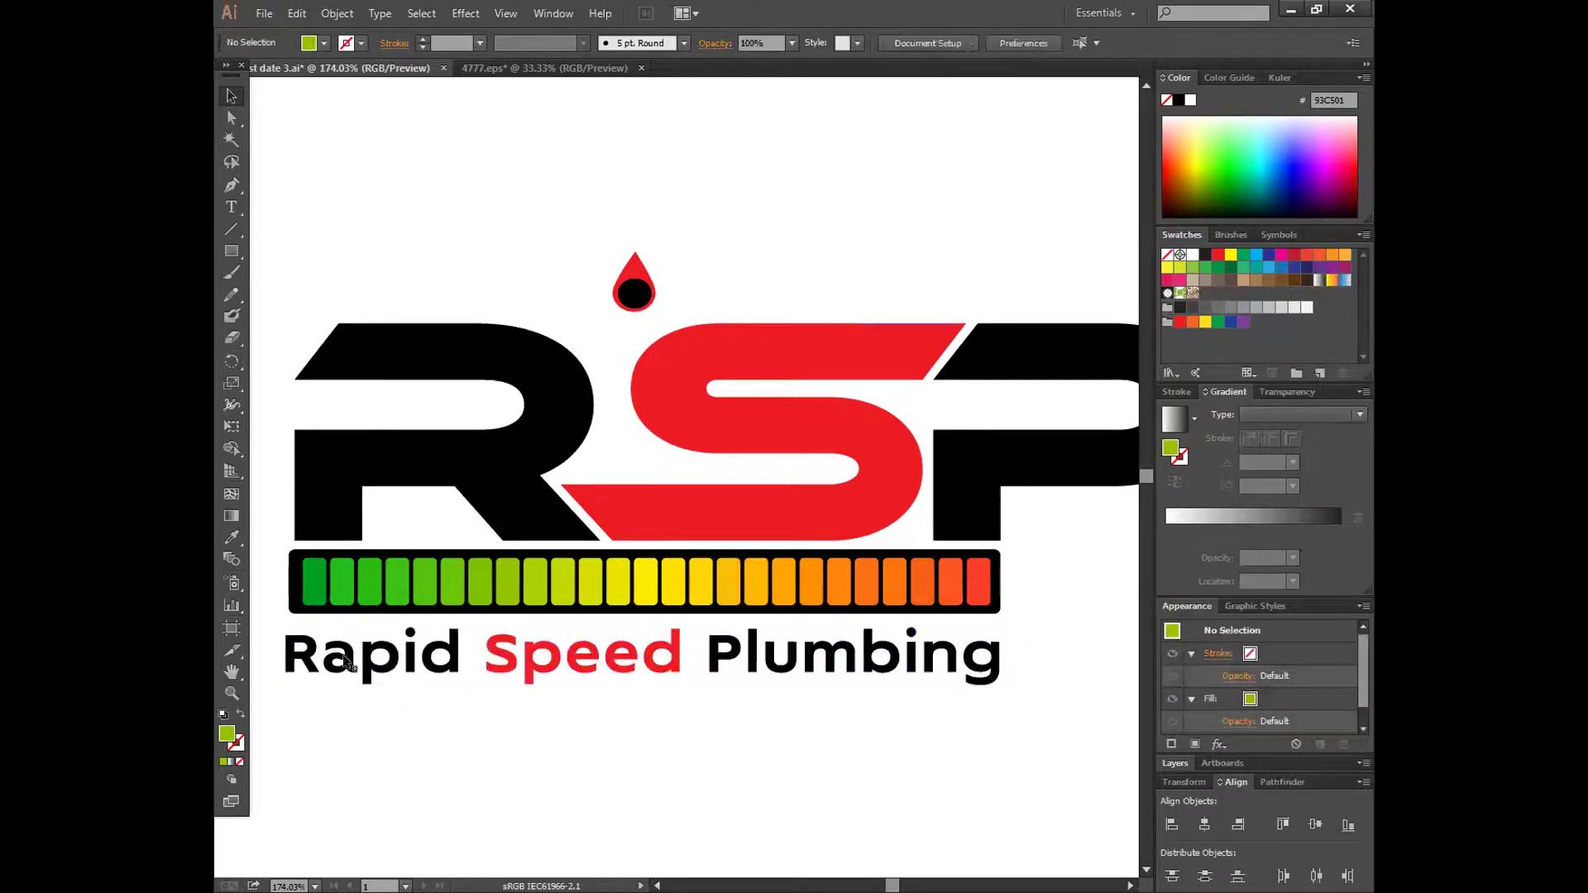
{"action": "left_click", "coordinate": [295, 658]}
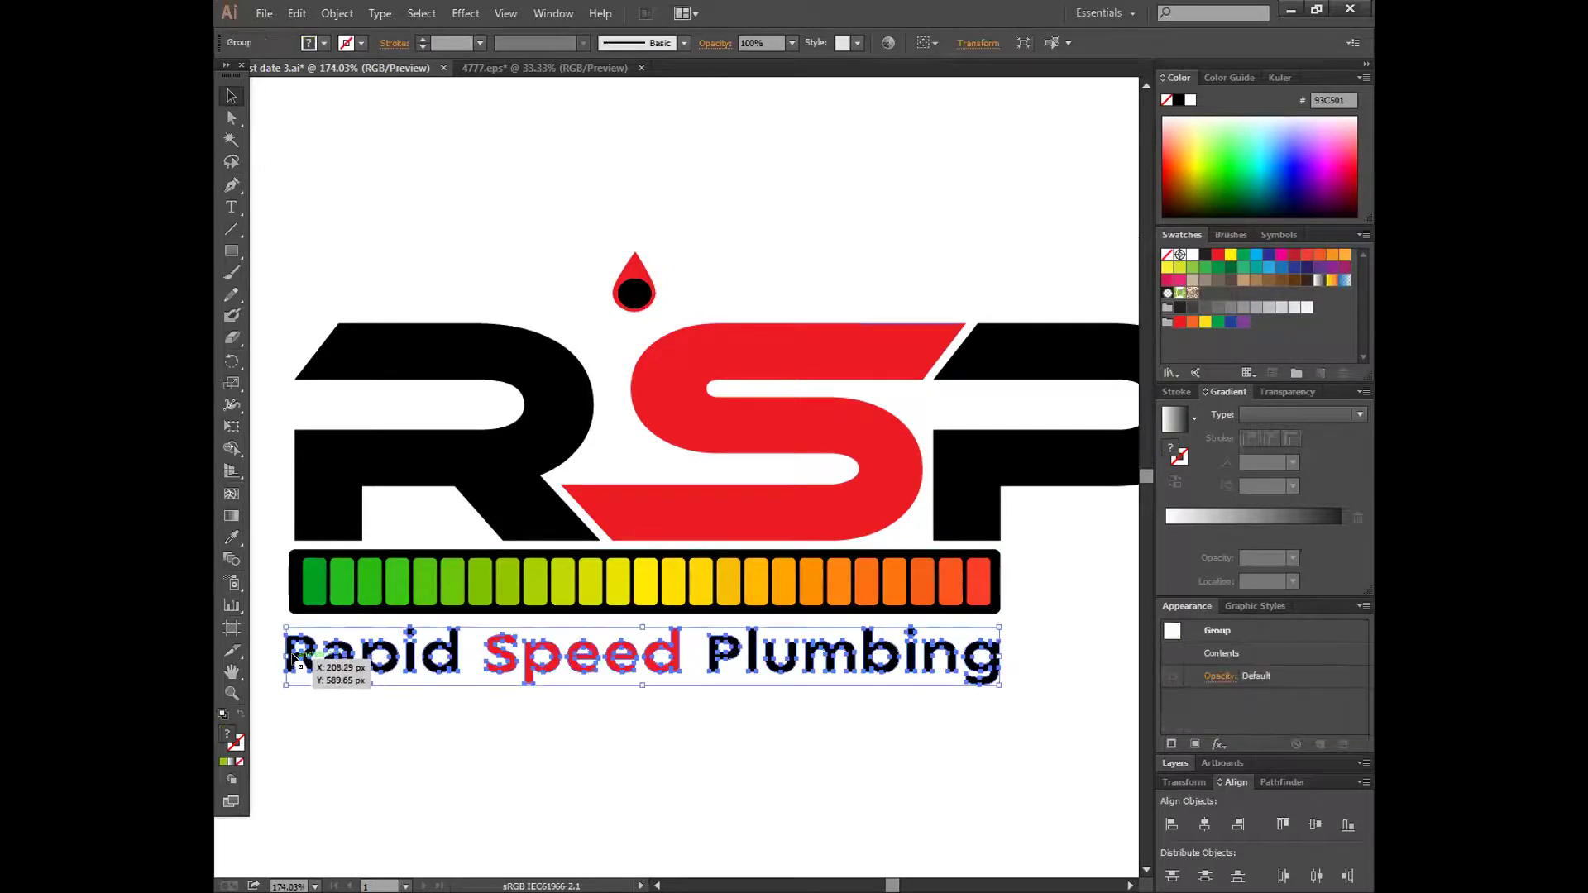
{"action": "left_click_drag", "start_coordinate": [295, 658], "coordinate": [291, 659]}
{"action": "left_click", "coordinate": [841, 743]}
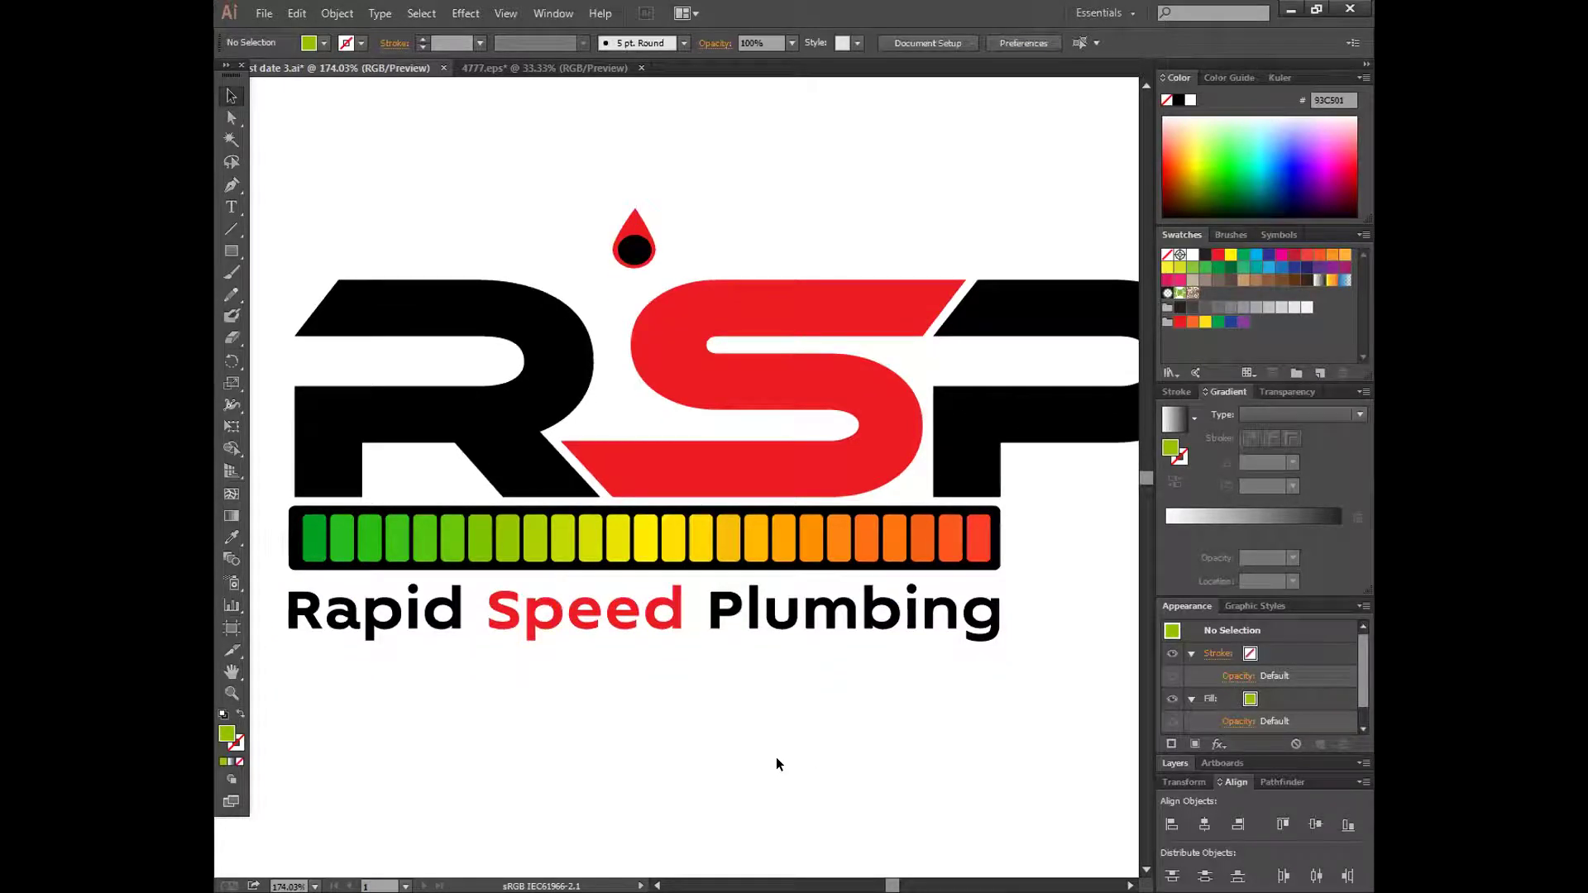
- Try to rotate the pointer's red drop on its own, without the black circle
{"action": "left_click", "coordinate": [623, 265]}
{"action": "left_click_drag", "start_coordinate": [660, 200], "coordinate": [639, 316]}
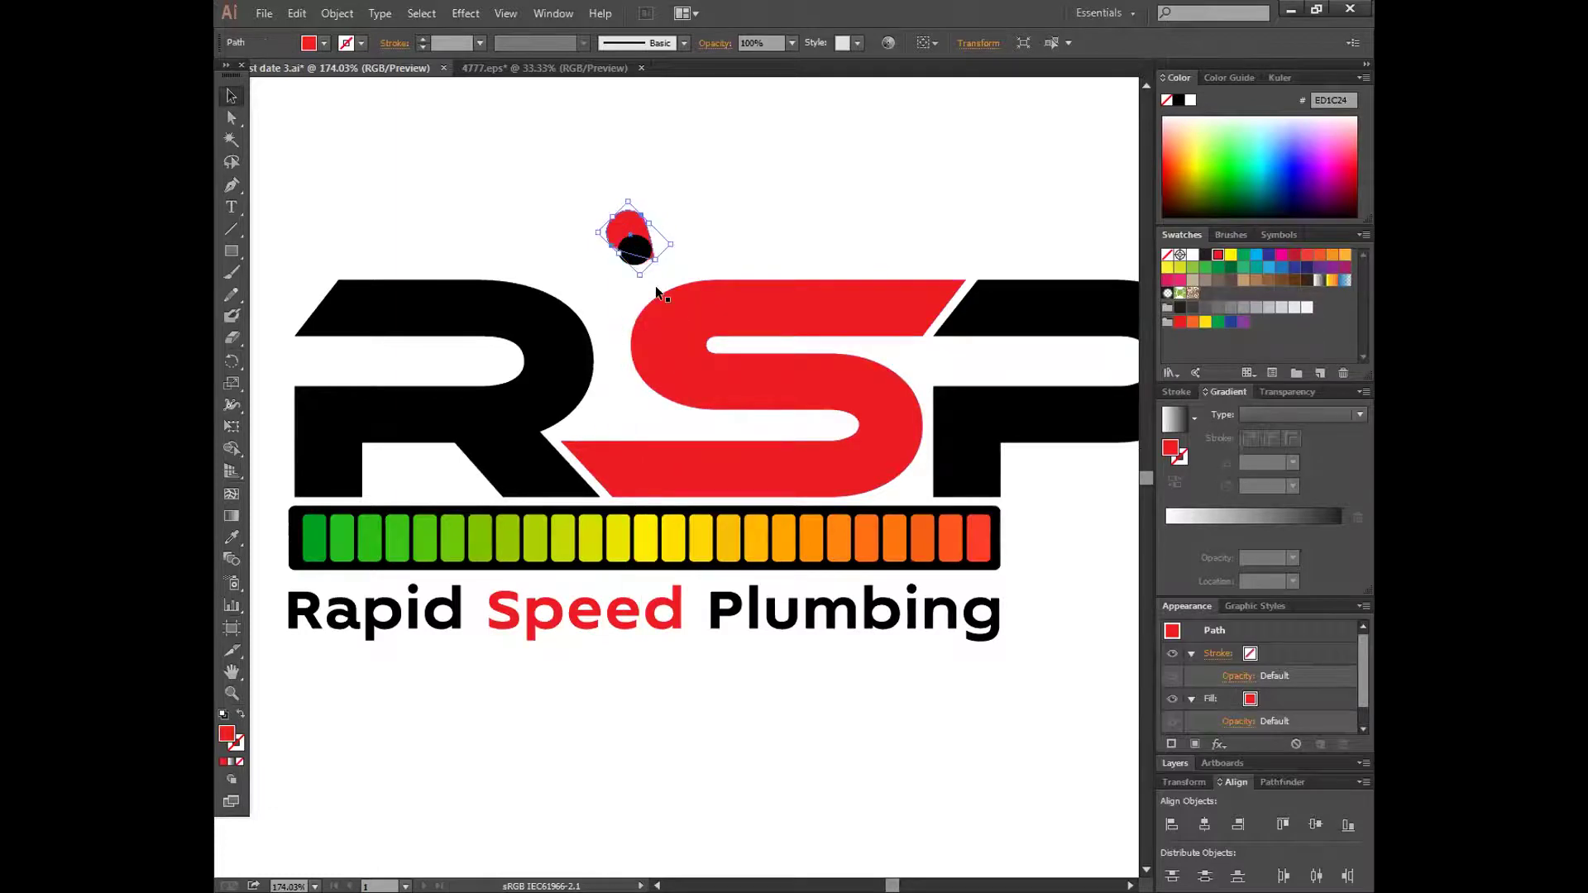
{"action": "left_click", "coordinate": [702, 225]}
{"action": "key", "text": "ctrl+z"}
{"action": "key", "text": "ctrl+z"}
- Rotate the red drop and its black circle together by 180° so the tip points down, and group them
{"action": "left_click_drag", "start_coordinate": [597, 200], "coordinate": [613, 297]}
{"action": "right_click", "coordinate": [629, 235]}
{"action": "left_click", "coordinate": [670, 322]}
{"action": "left_click", "coordinate": [700, 220]}
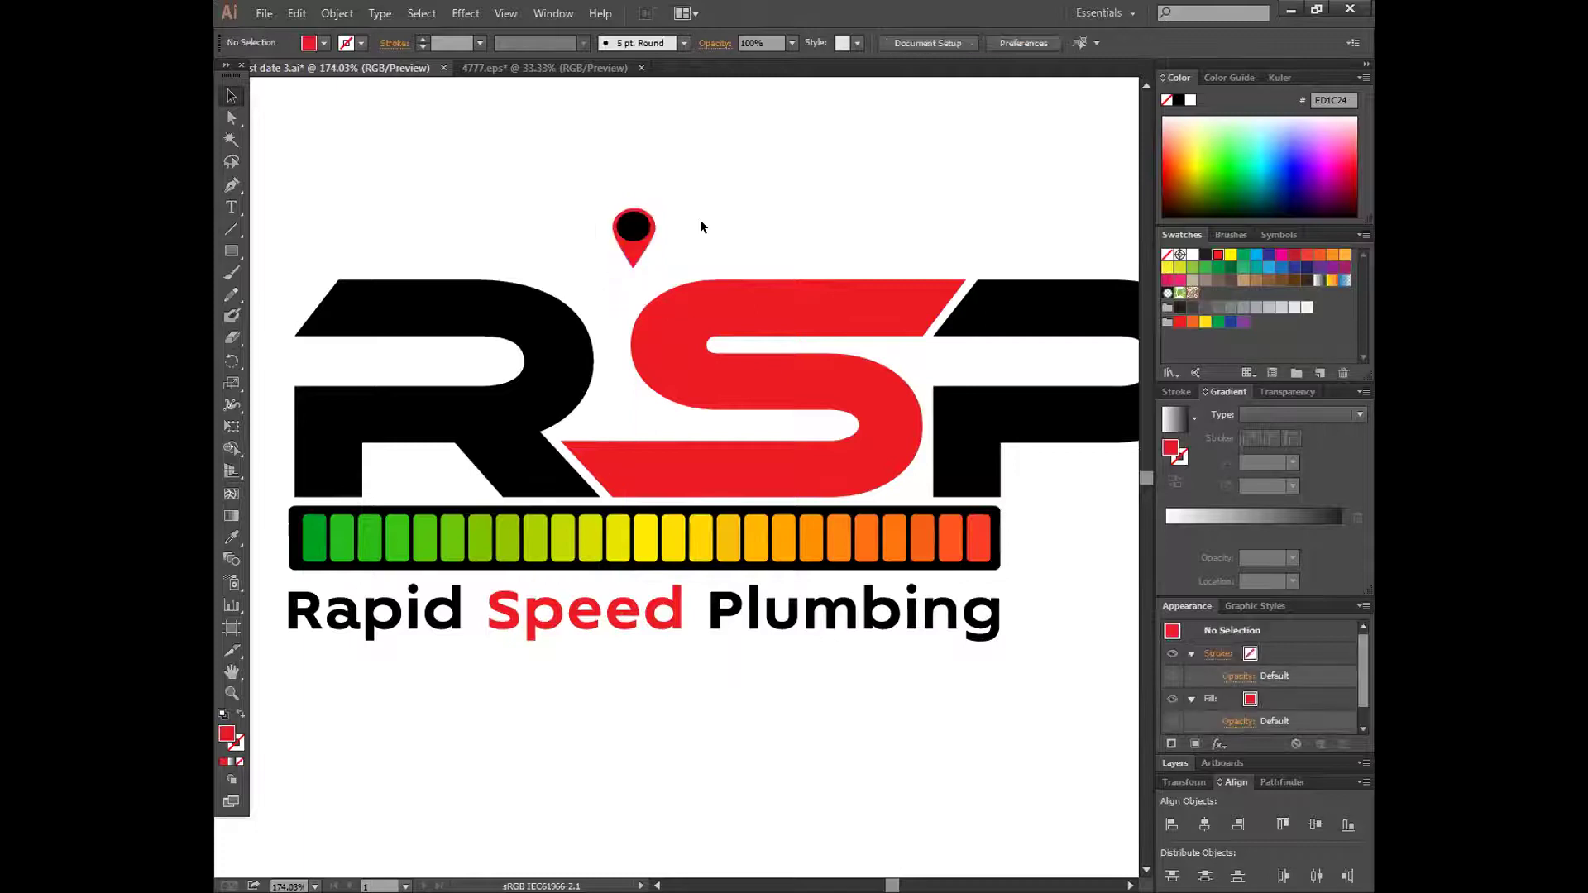
- Place the grouped pointer on the gauge with its tip on the light orange segments below the S
{"action": "scroll", "coordinate": [701, 224], "scroll_direction": "down", "scroll_amount": 3}
{"action": "left_click_drag", "start_coordinate": [633, 159], "coordinate": [785, 407]}
{"action": "left_click", "coordinate": [645, 300]}
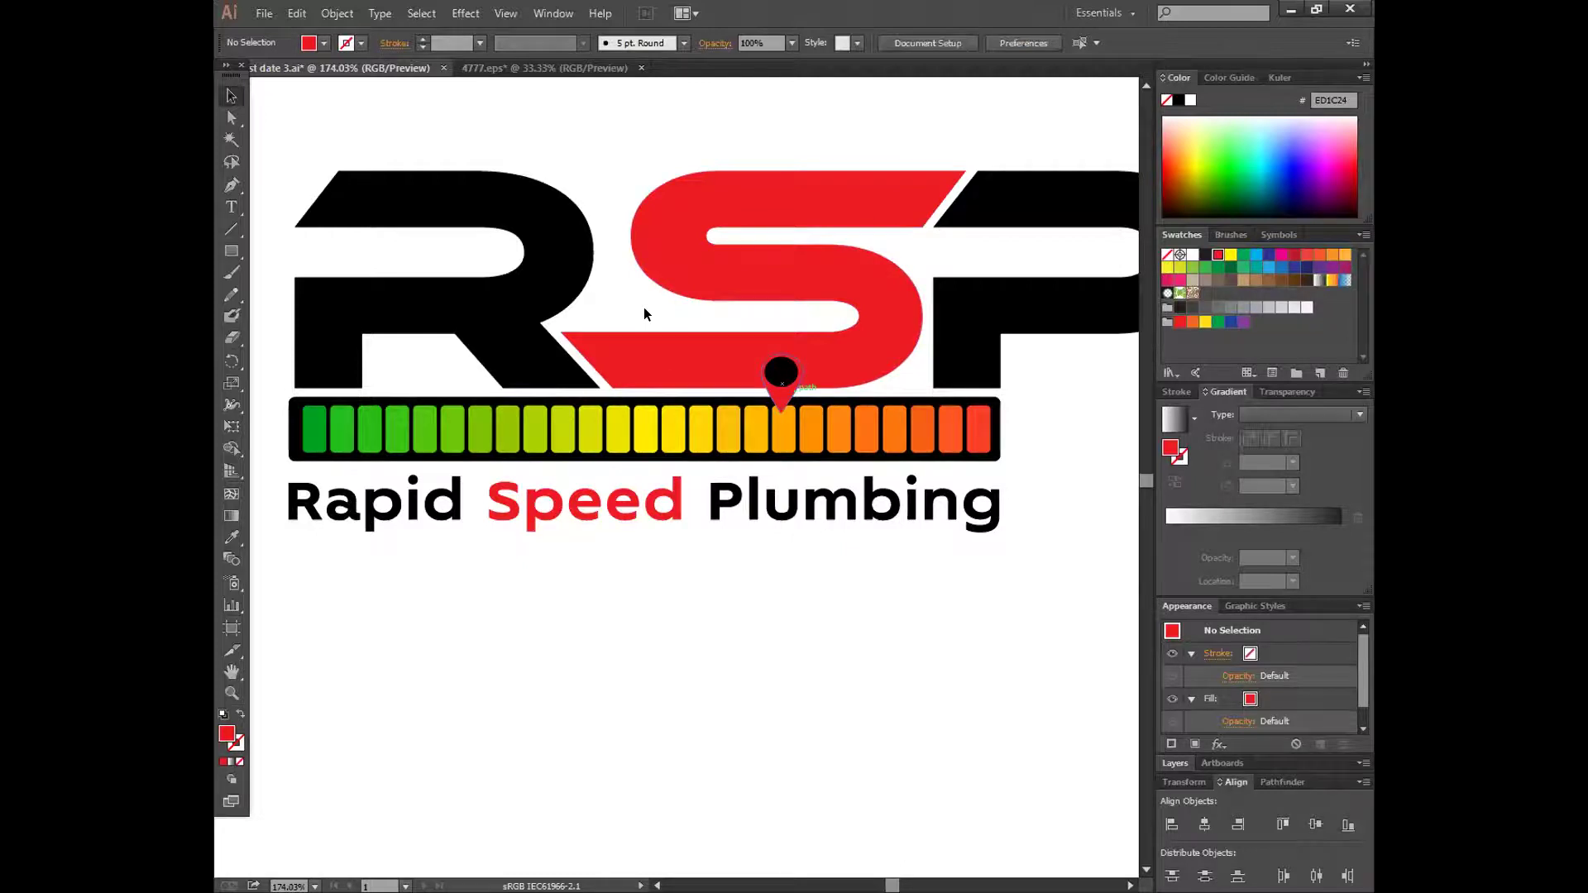
- Move the red pointer off the gauge to above the R and delete it
{"action": "left_click_drag", "start_coordinate": [776, 372], "coordinate": [577, 157]}
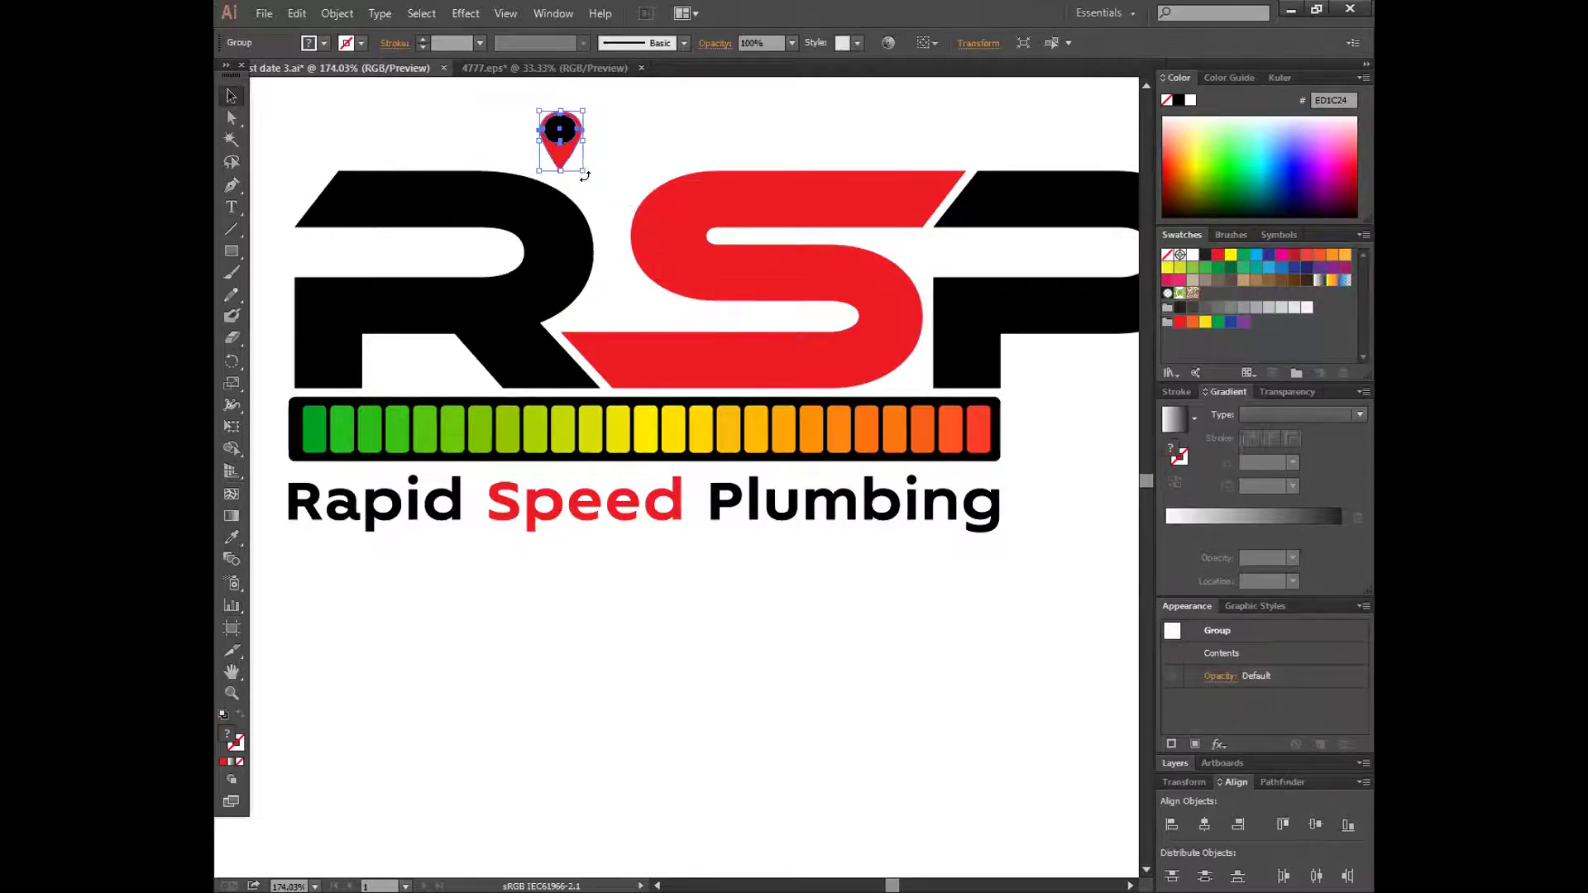
{"action": "key", "text": "Delete"}
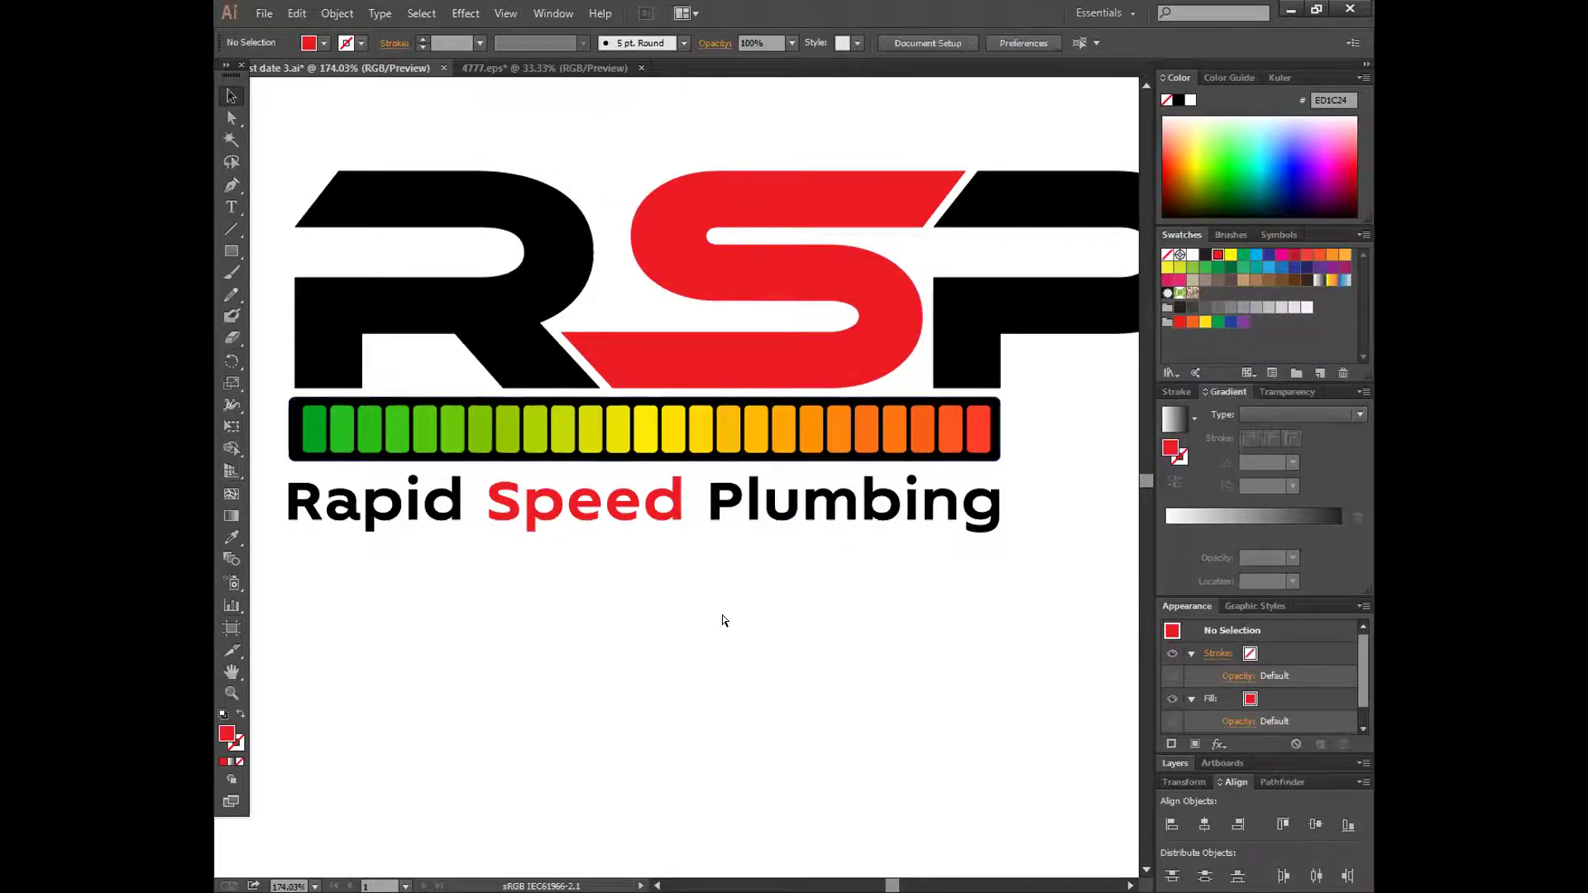
- Group the RSP initials, the gauge without its pointer and the company name into one logo
{"action": "key", "text": "ctrl+minus"}
{"action": "key", "text": "ctrl+minus"}
{"action": "left_click_drag", "start_coordinate": [440, 250], "coordinate": [956, 568]}
{"action": "right_click", "coordinate": [732, 442]}
{"action": "left_click", "coordinate": [790, 528]}
{"action": "left_click", "coordinate": [790, 527]}
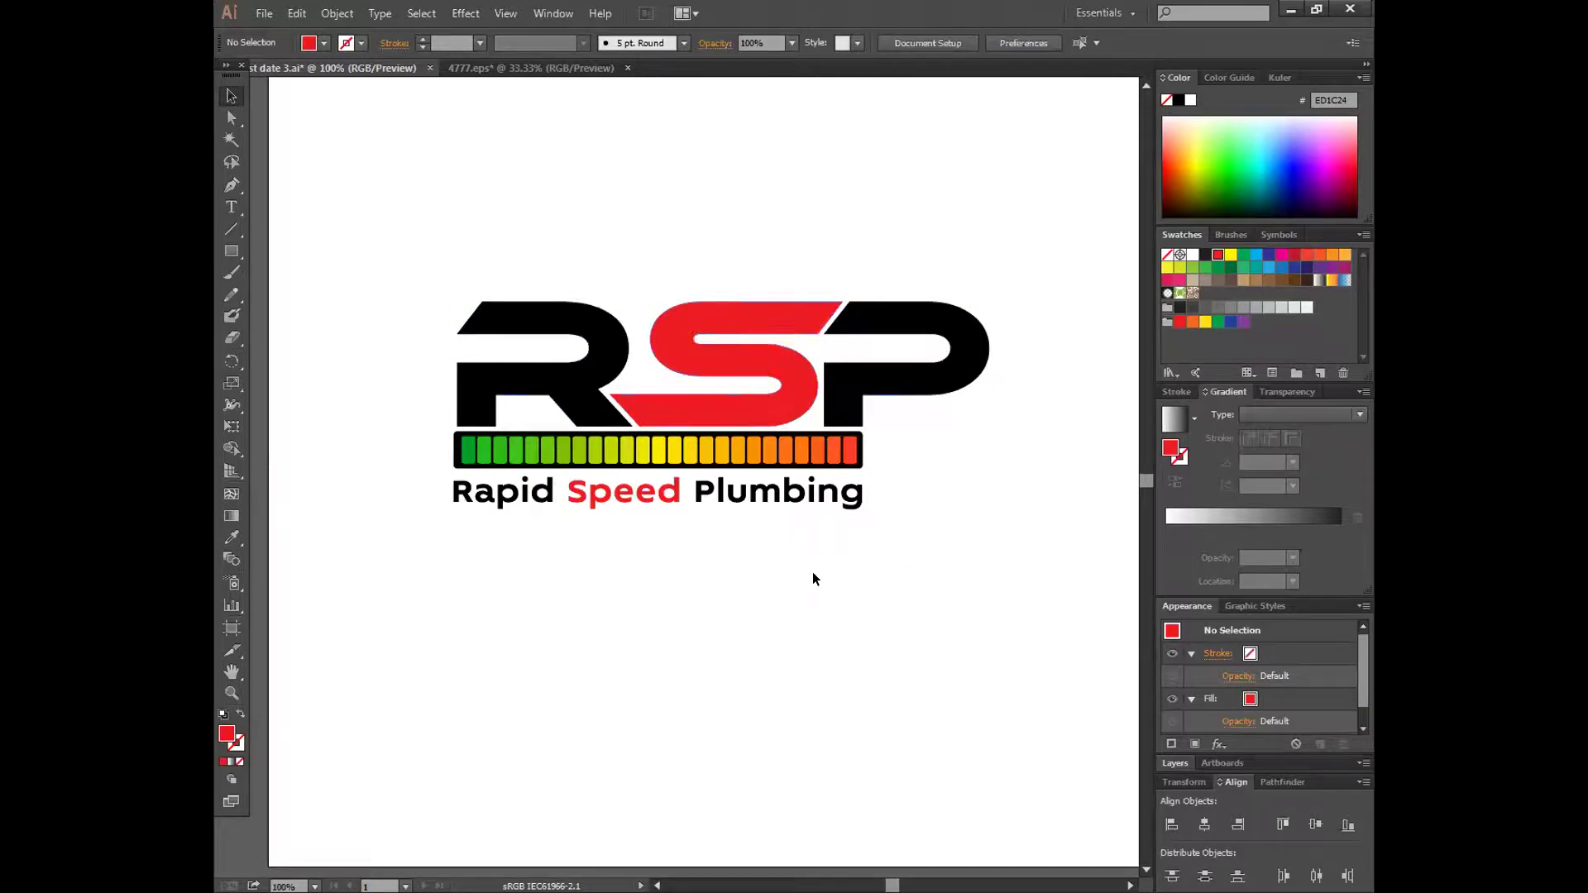
{"action": "key", "text": "ctrl+a"}
{"action": "left_click", "coordinate": [759, 574]}
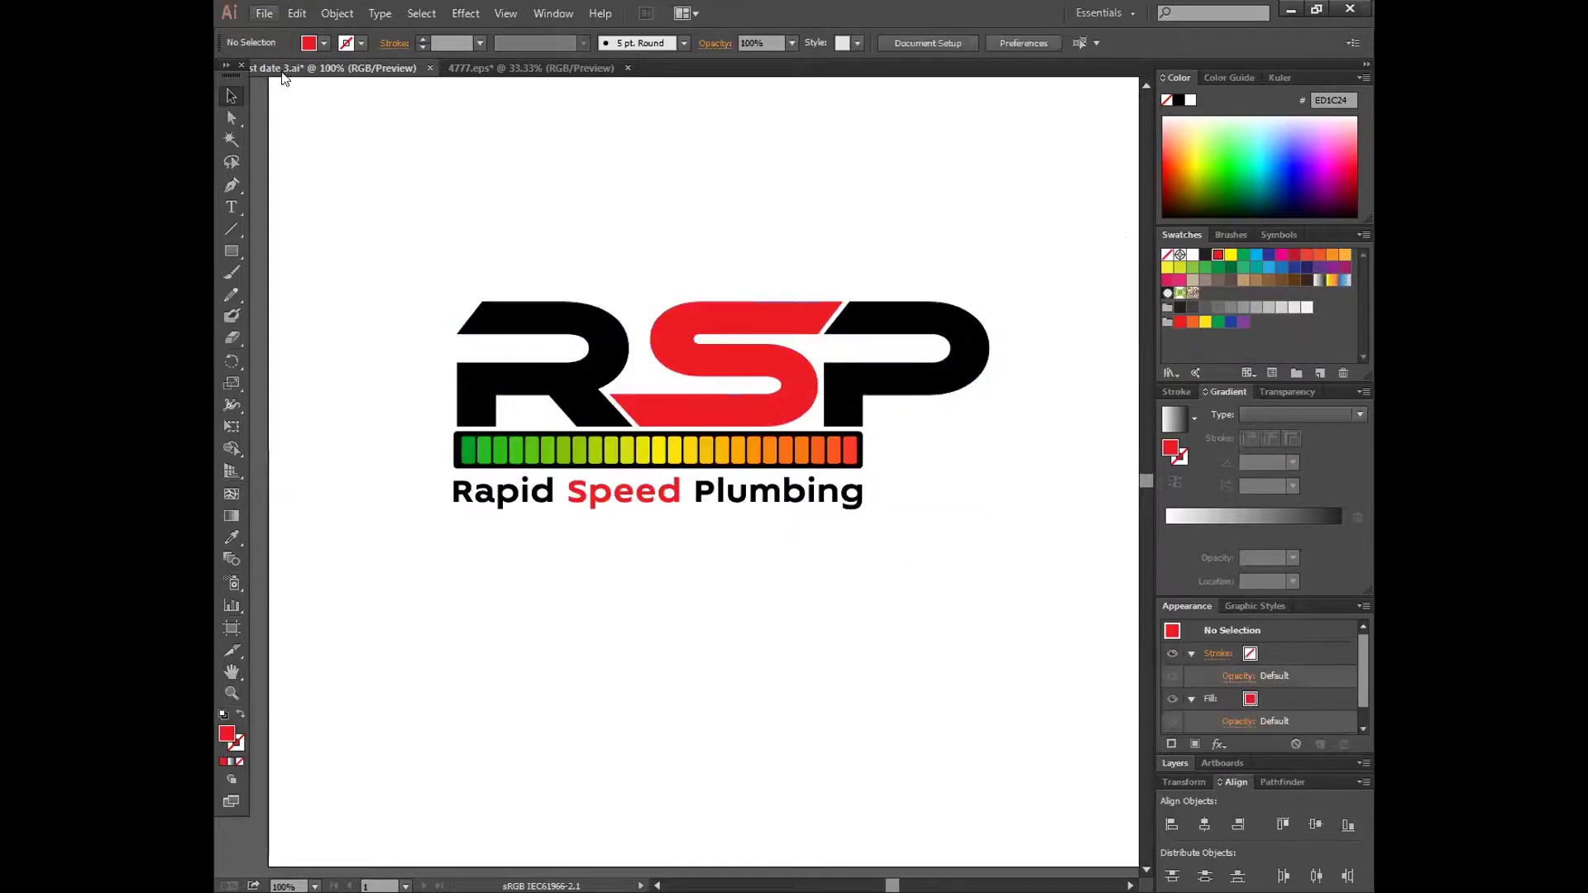
- Set up a web export of the artboard as a JPEG at Maximum quality
{"action": "left_click", "coordinate": [263, 14]}
{"action": "left_click", "coordinate": [323, 241]}
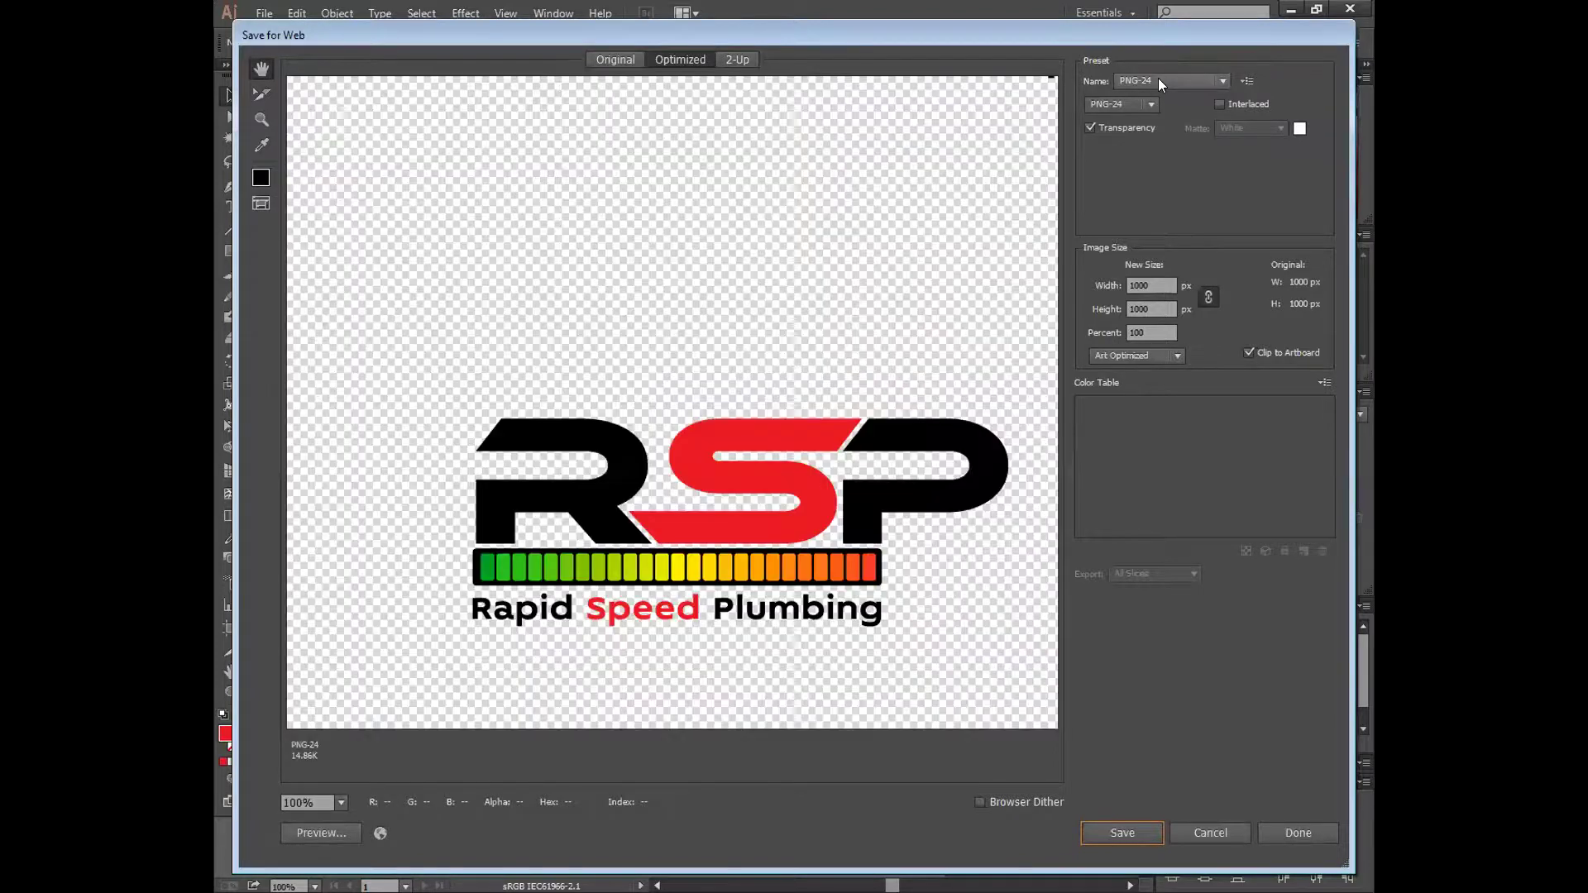
{"action": "left_click", "coordinate": [1158, 80]}
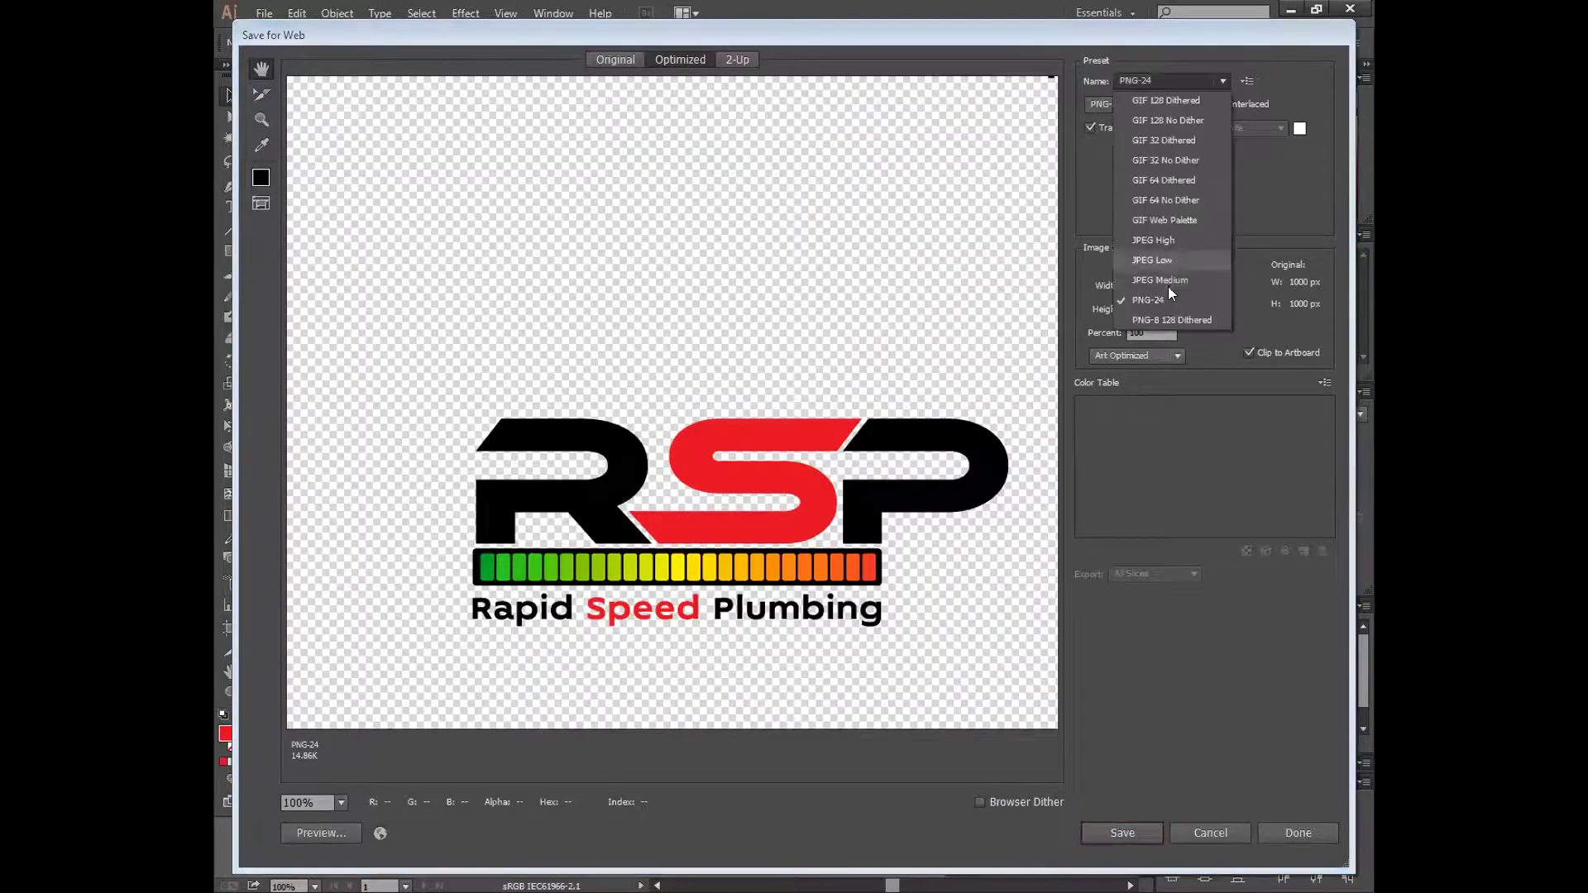
{"action": "left_click", "coordinate": [1178, 239]}
{"action": "left_click", "coordinate": [1146, 130]}
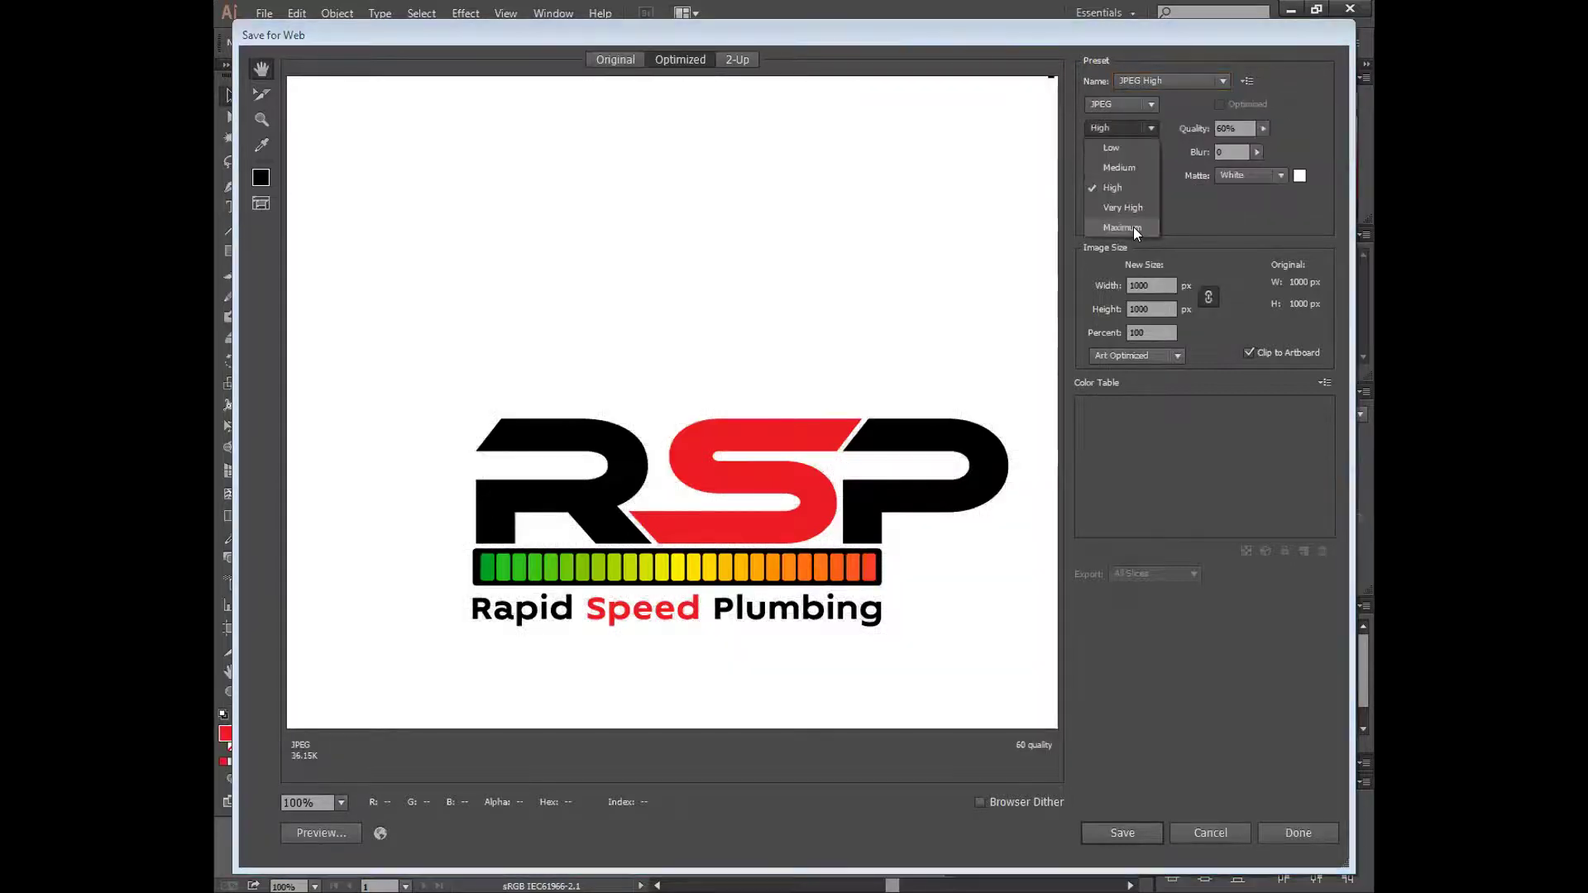
{"action": "left_click", "coordinate": [1134, 227]}
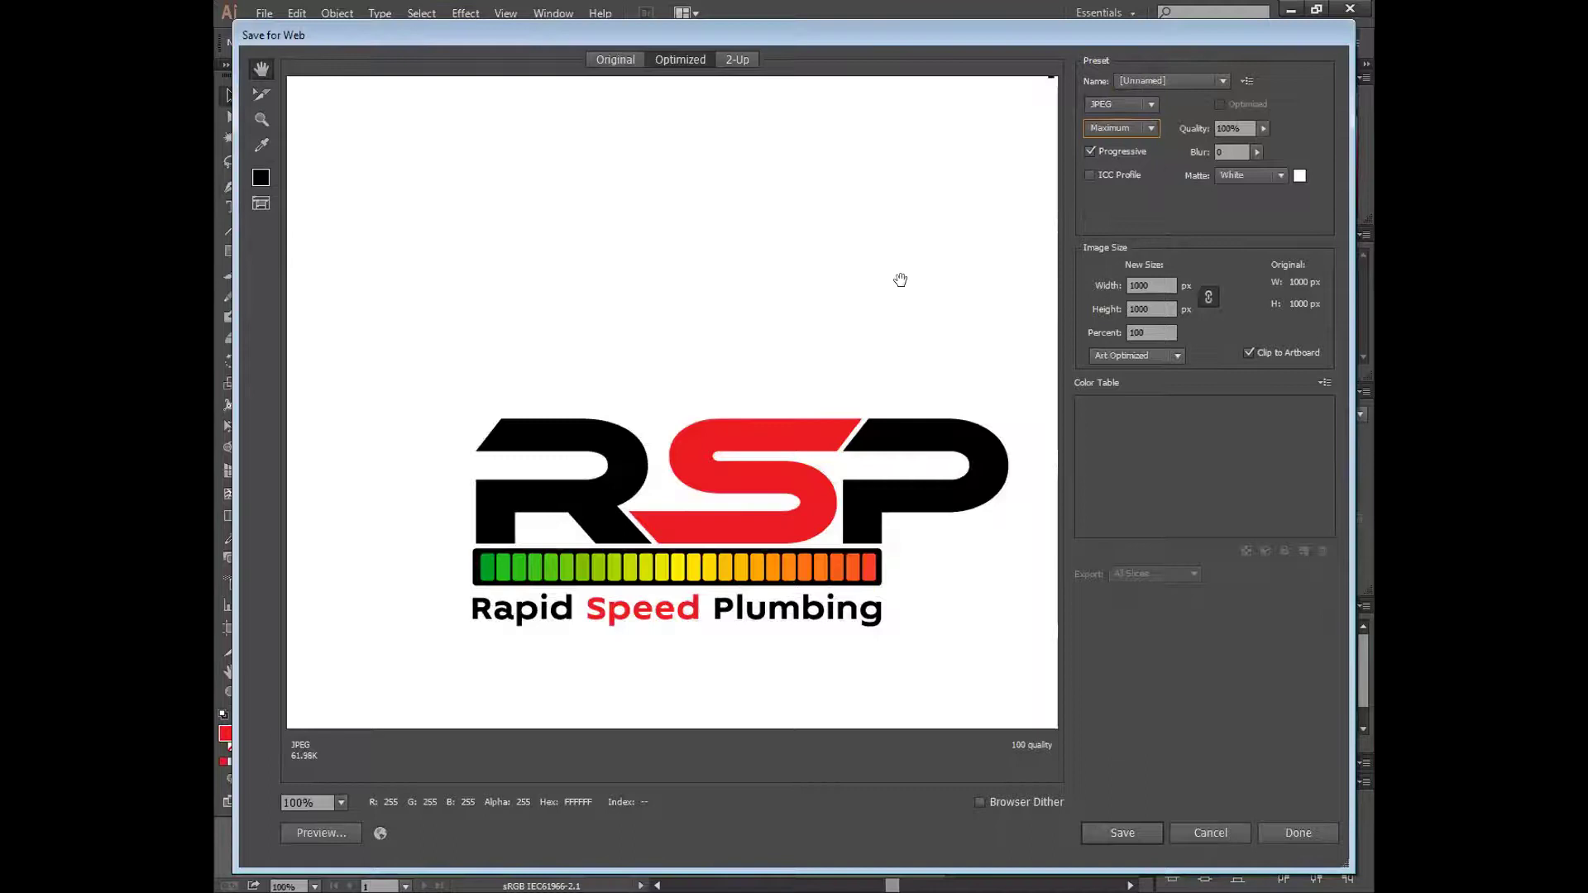
{"action": "left_click_drag", "start_coordinate": [900, 278], "coordinate": [764, 24]}
- Save the exported image to the Desktop, adding "job 1" to the end of the file name contest-date-3
{"action": "left_click", "coordinate": [1126, 828]}
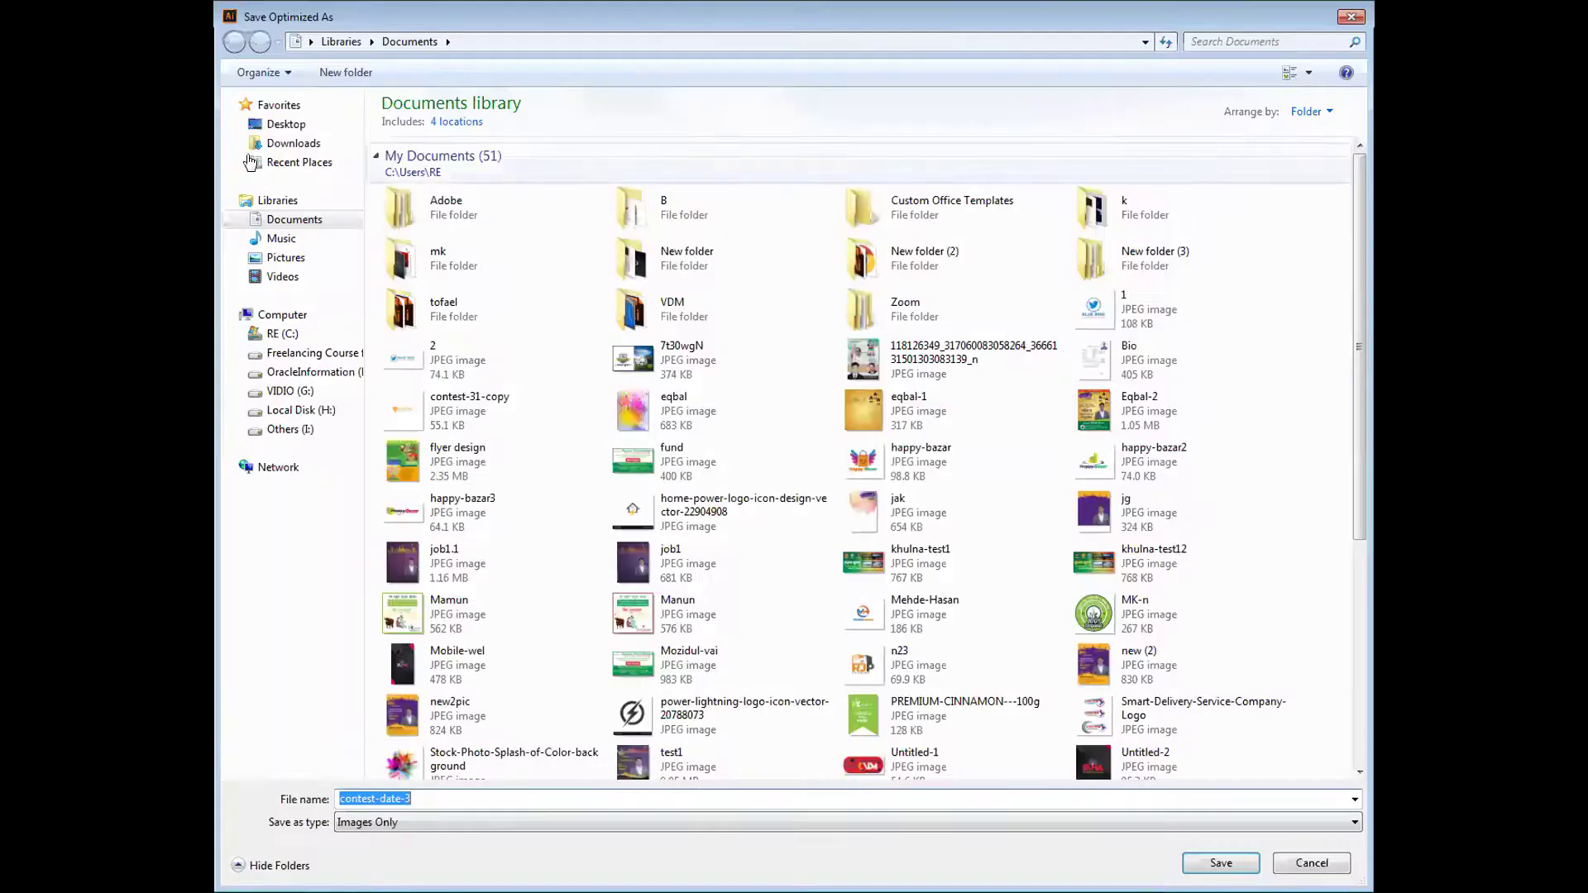
{"action": "left_click", "coordinate": [281, 126]}
{"action": "double_click", "coordinate": [446, 800]}
{"action": "left_click", "coordinate": [446, 800]}
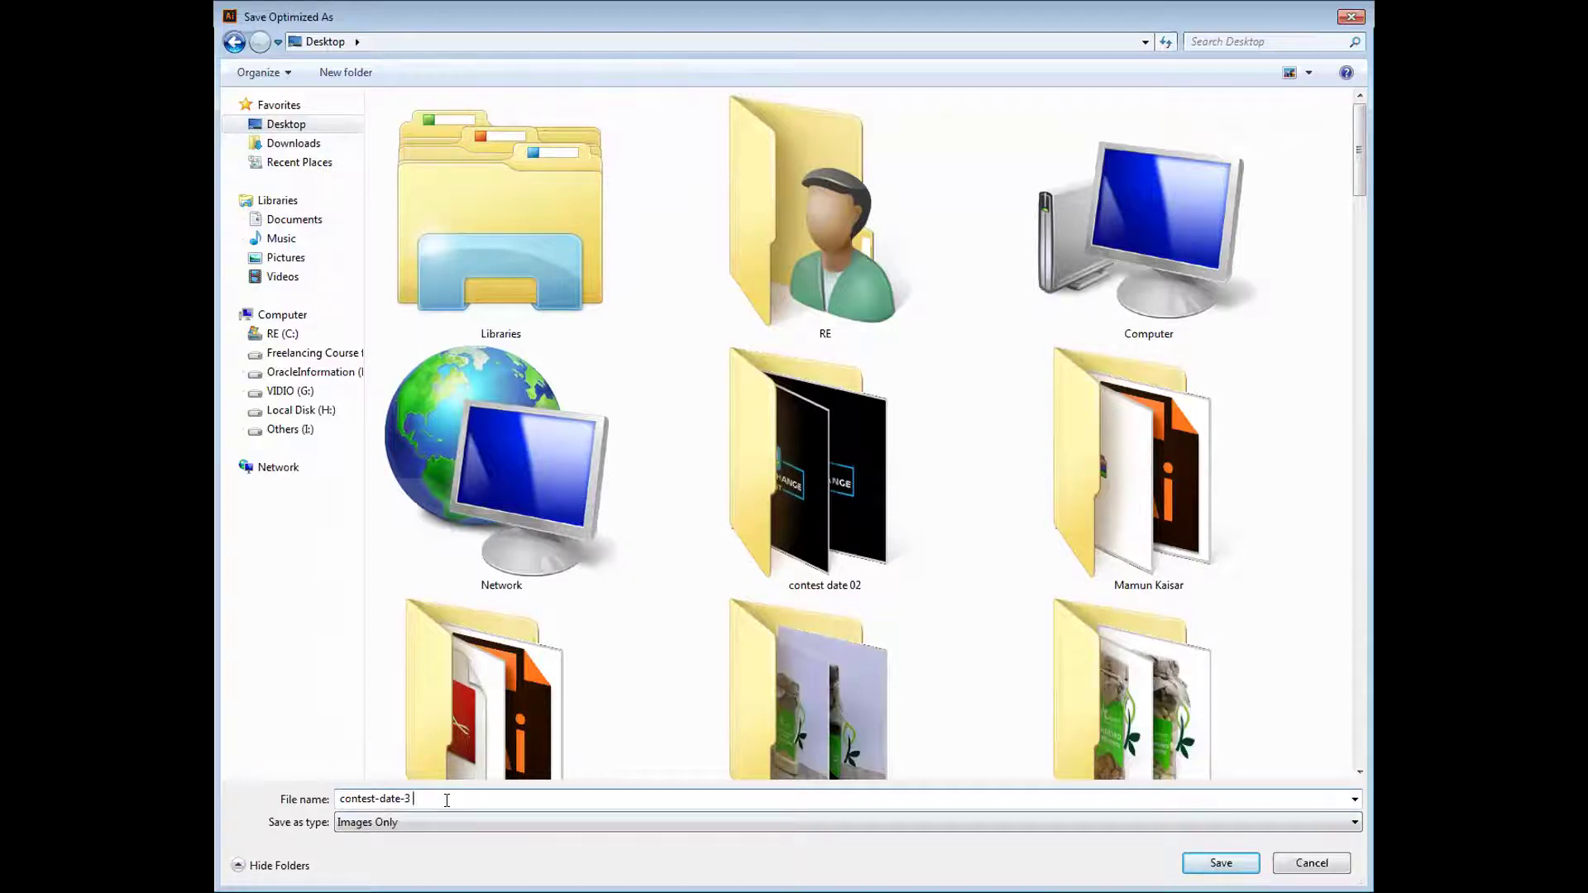
{"action": "type", "text": "job 1"}
{"action": "left_click", "coordinate": [411, 799]}
{"action": "key", "text": "End"}
{"action": "key", "text": "Return"}
{"action": "scroll", "coordinate": [837, 658], "scroll_direction": "up", "scroll_amount": 2}
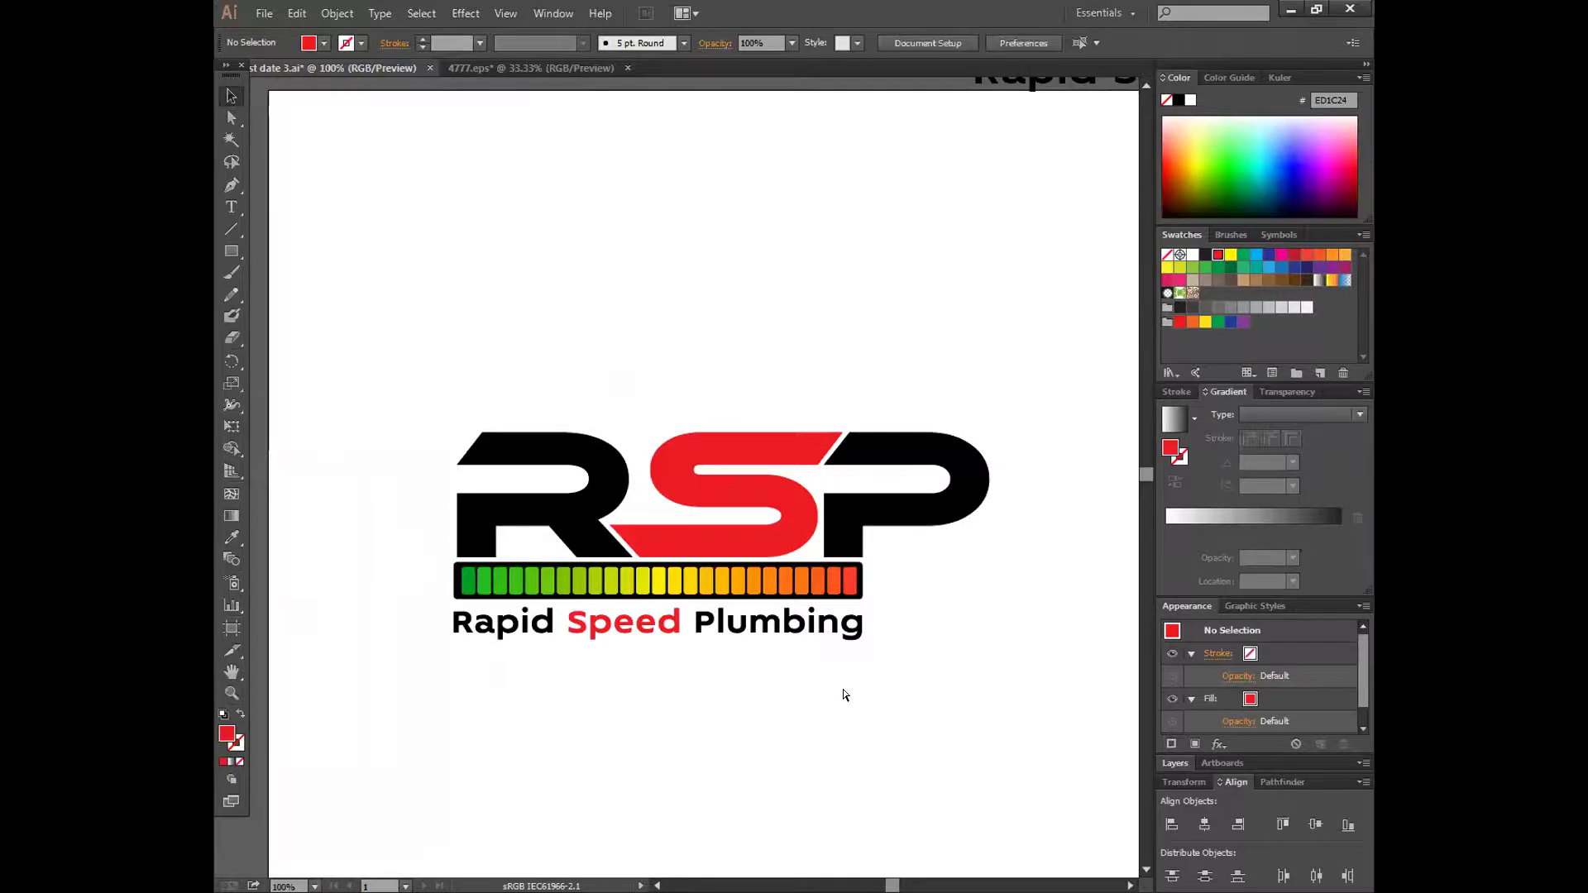
- Move the finished RSP logo with the colour bar and tagline off the artboard to its left
{"action": "key", "text": "ctrl+minus"}
{"action": "key", "text": "ctrl+minus"}
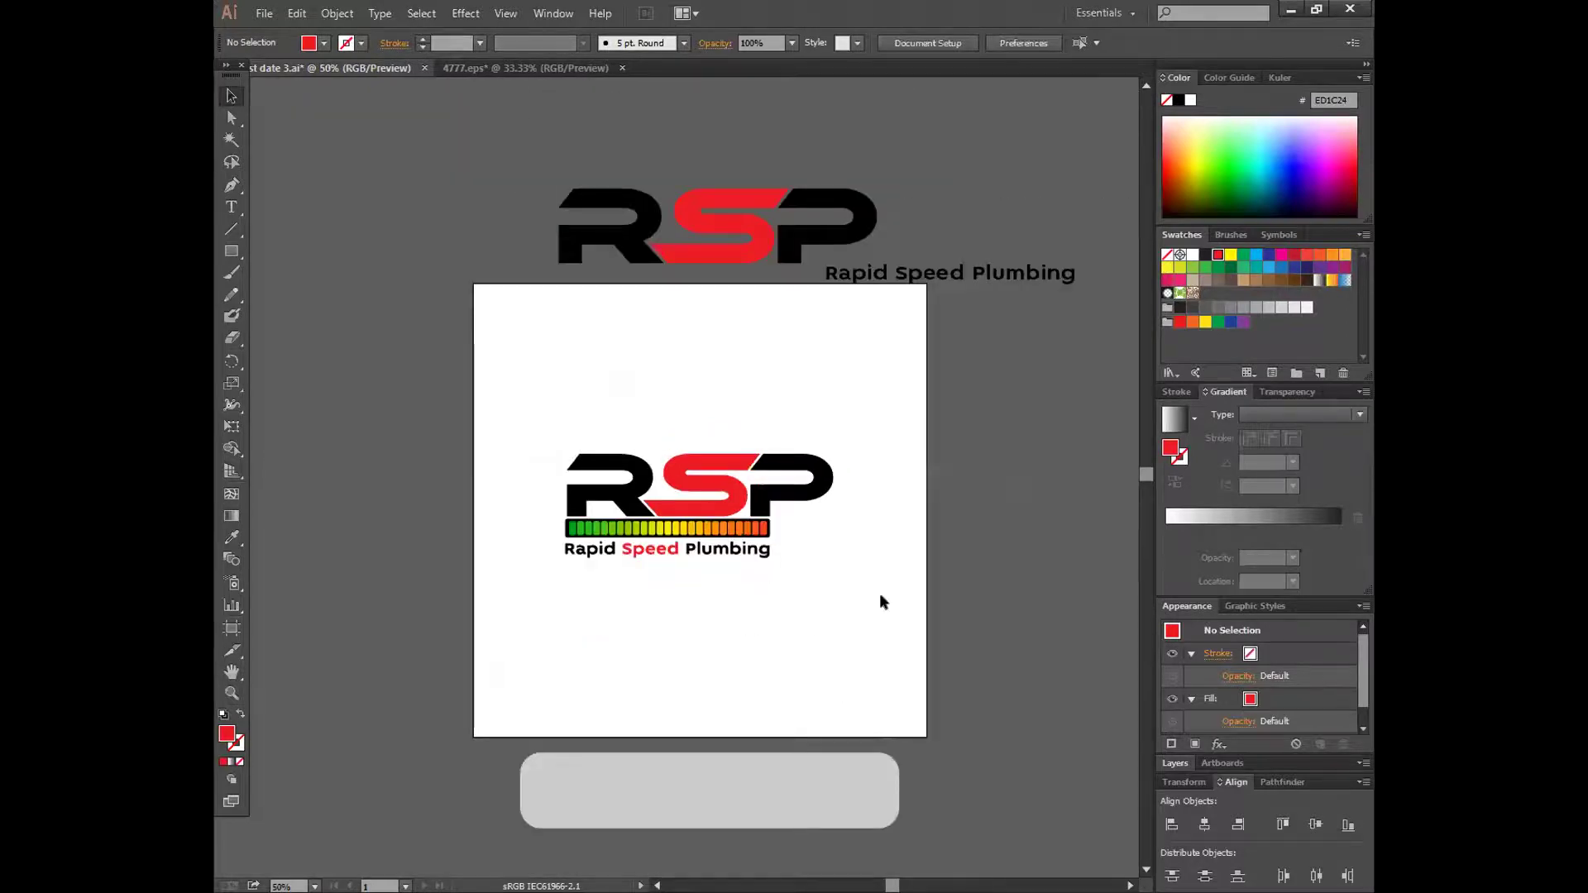
{"action": "left_click_drag", "start_coordinate": [799, 490], "coordinate": [444, 366]}
{"action": "left_click", "coordinate": [695, 300]}
- Place the plain RSP lettering from above the artboard onto the artboard, centred horizontally and slightly below the middle
{"action": "left_click_drag", "start_coordinate": [703, 247], "coordinate": [688, 606]}
{"action": "left_click", "coordinate": [716, 642]}
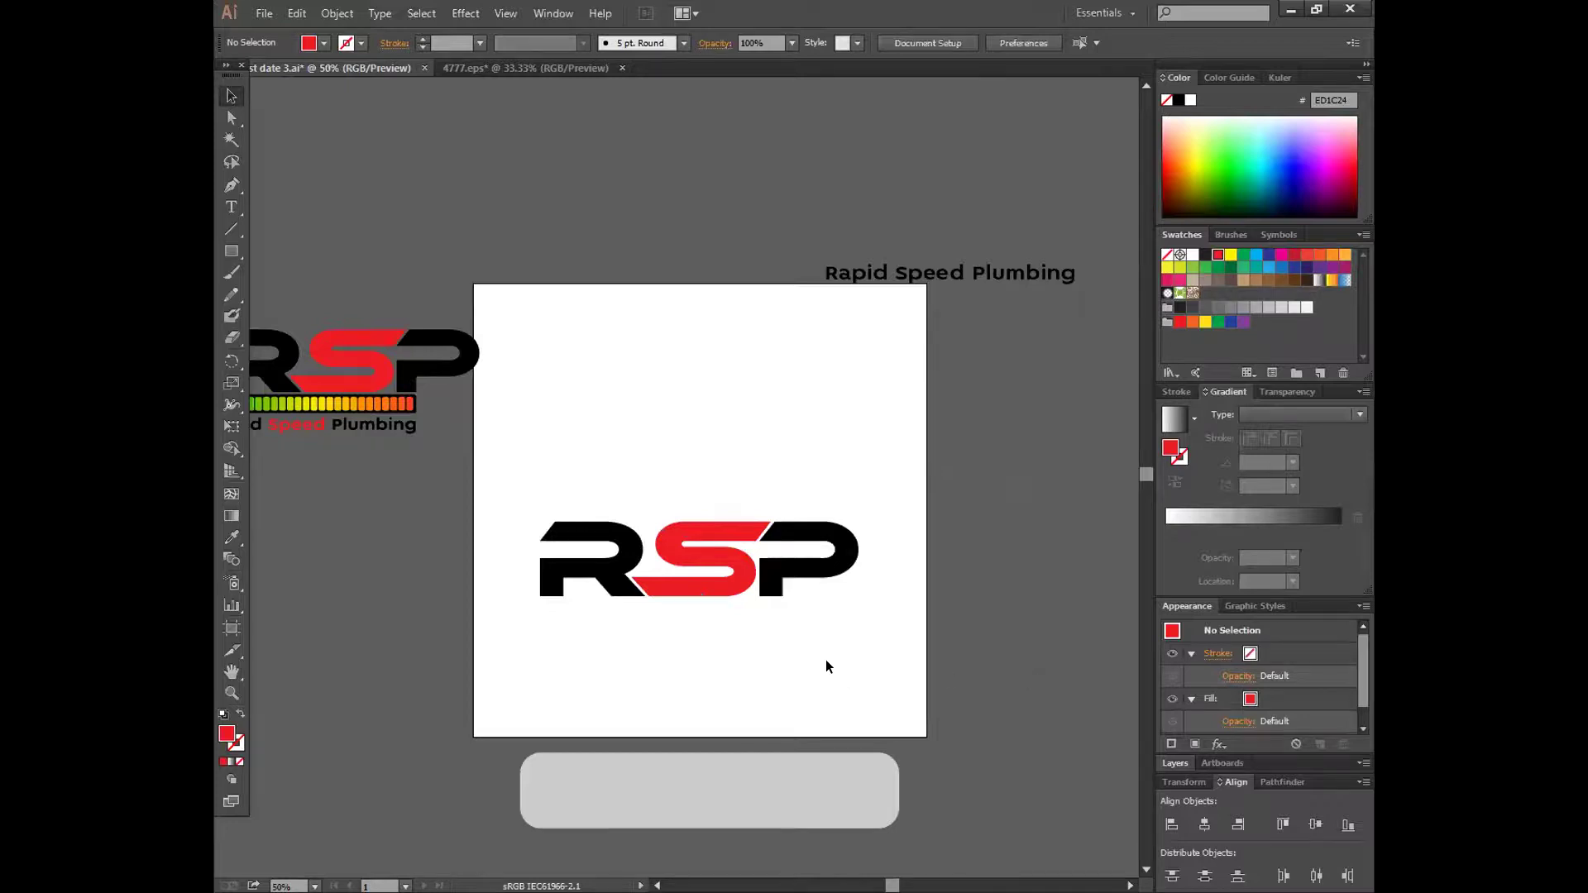
{"action": "scroll", "coordinate": [843, 632], "scroll_direction": "down", "scroll_amount": 2}
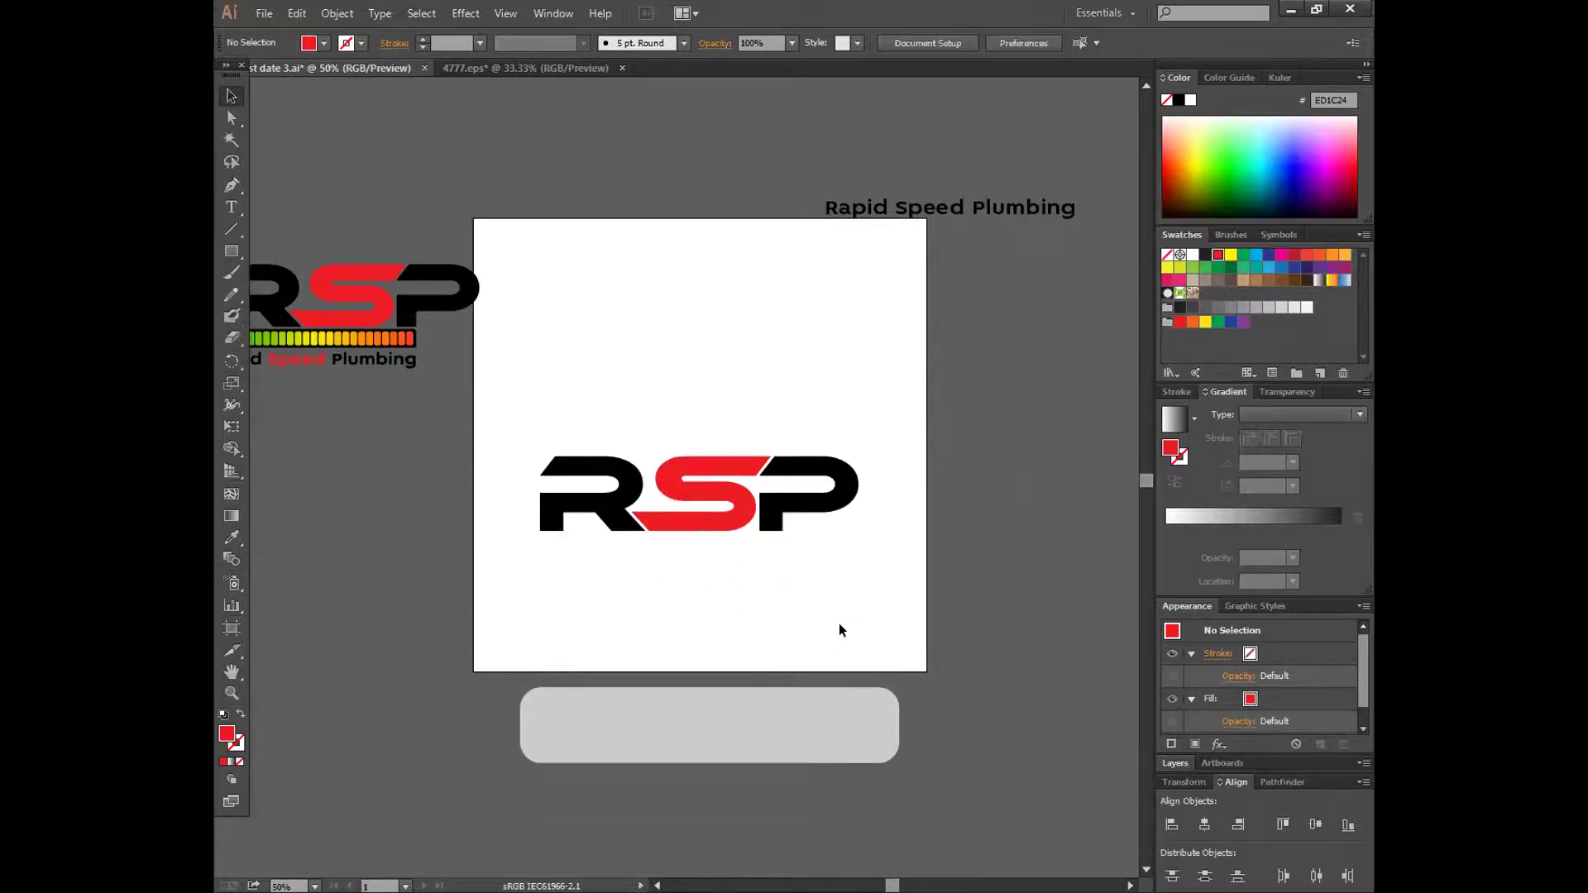
{"action": "left_click_drag", "start_coordinate": [700, 501], "coordinate": [702, 484]}
{"action": "left_click_drag", "start_coordinate": [743, 574], "coordinate": [743, 575]}
{"action": "left_click", "coordinate": [674, 578]}
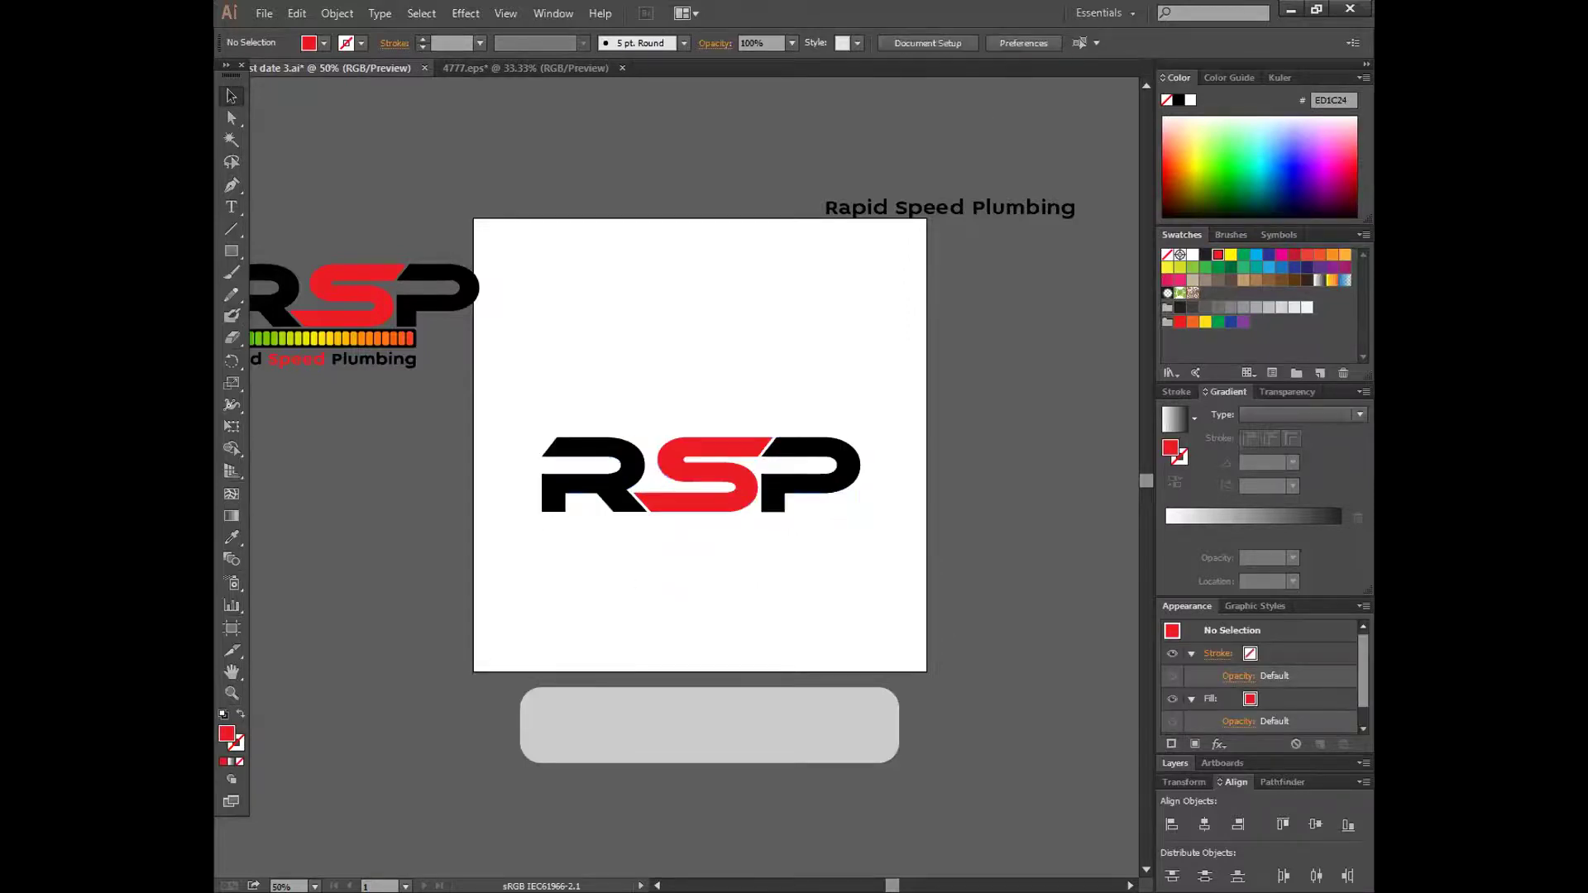
- Switch to 4777.eps and delete the white background path behind the gauges
{"action": "key", "text": "ctrl+Tab"}
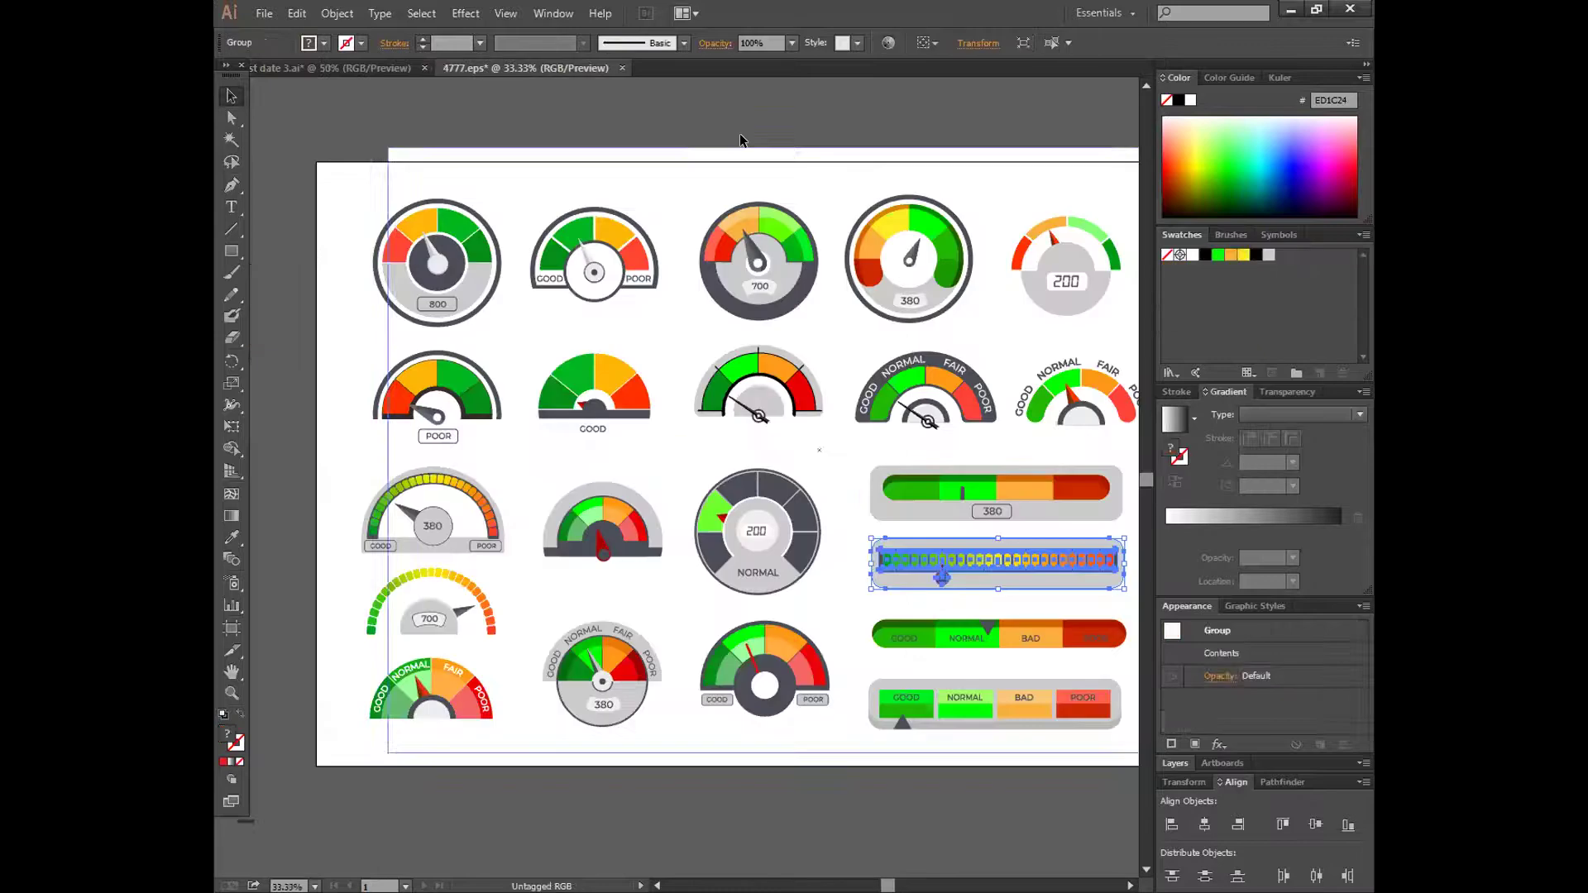
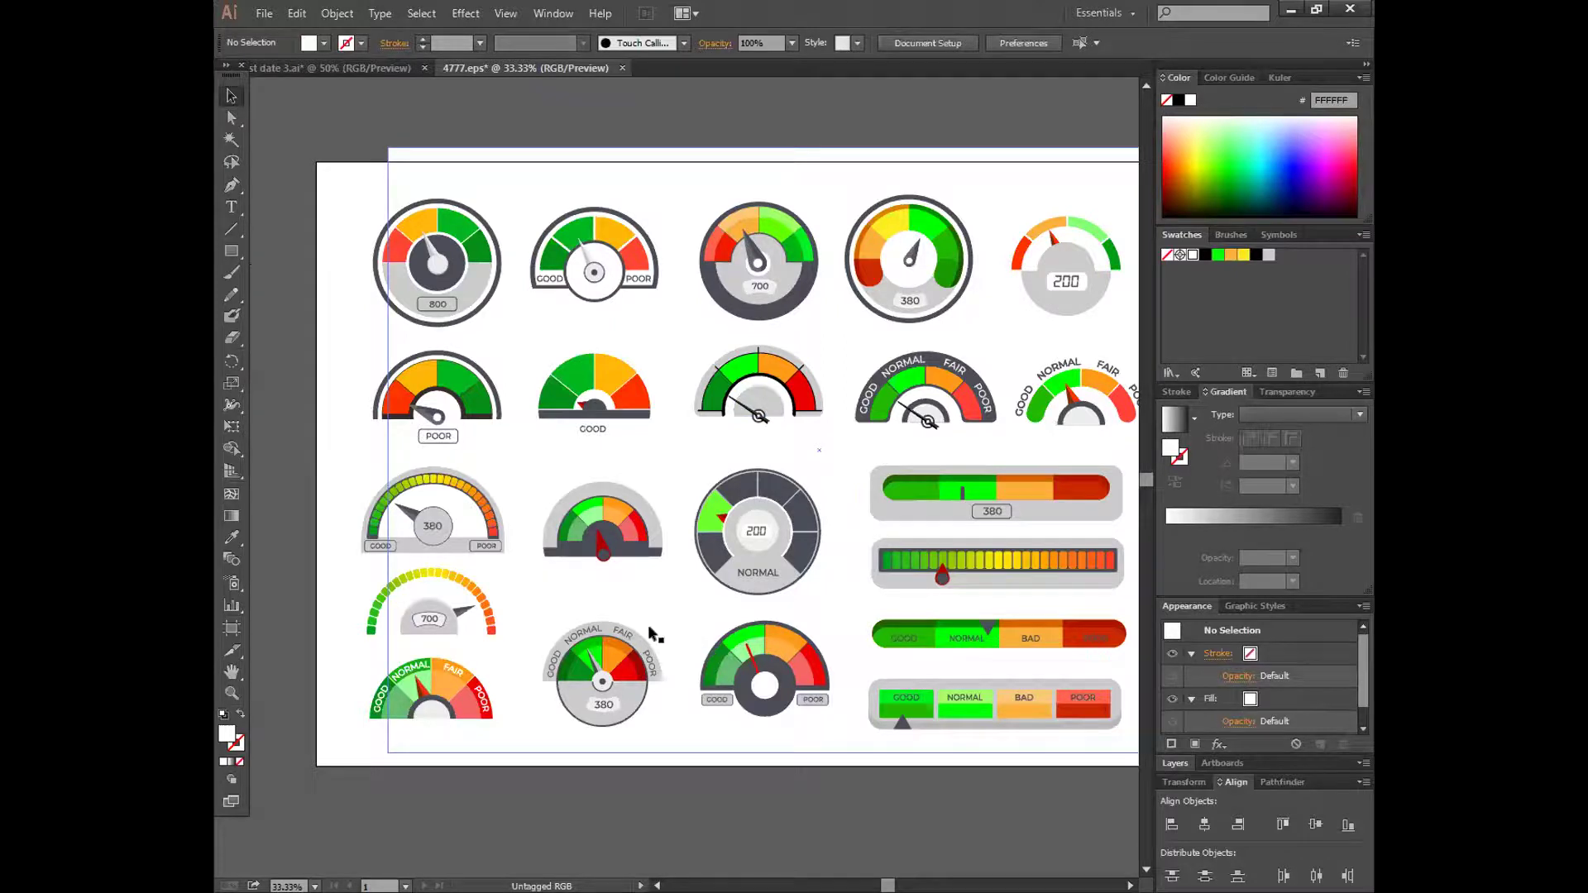
{"action": "left_click", "coordinate": [512, 466]}
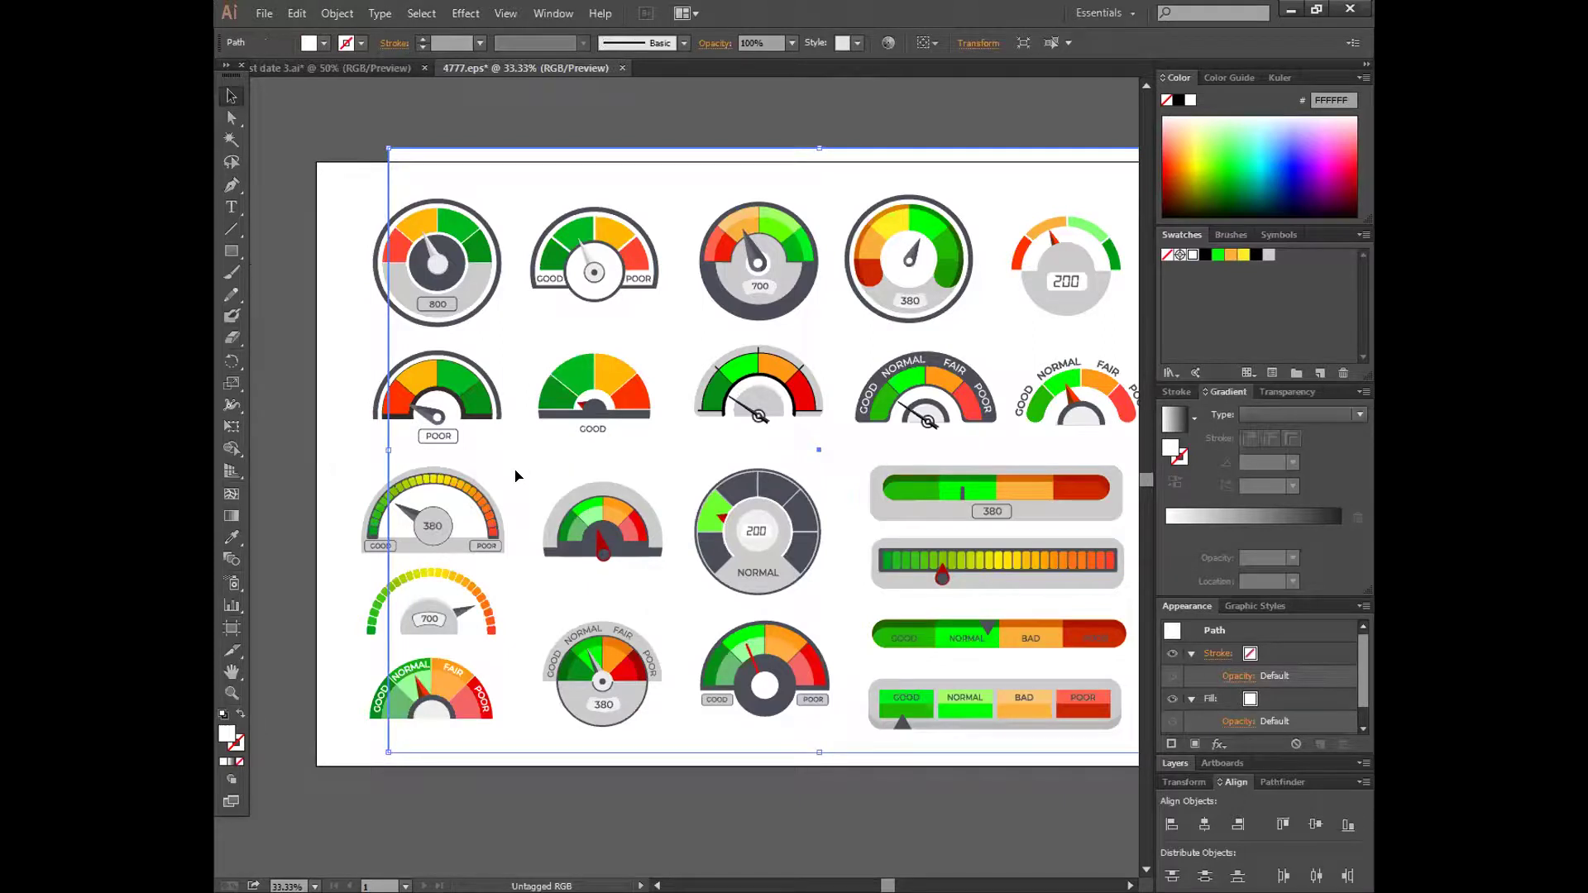
{"action": "left_click_drag", "start_coordinate": [508, 526], "coordinate": [522, 666]}
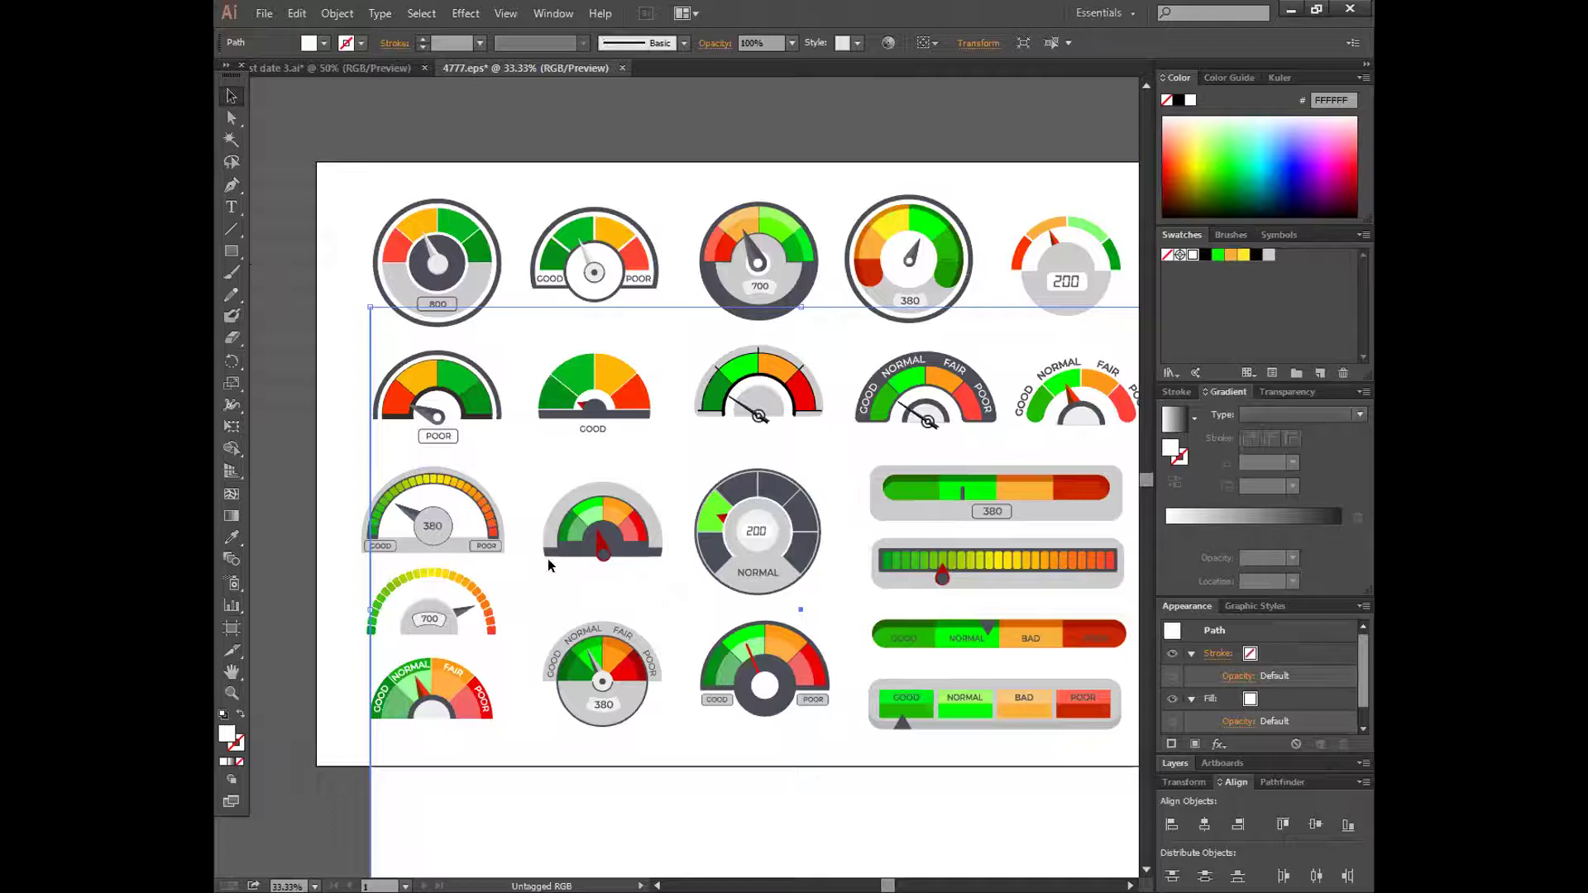
{"action": "key", "text": "ctrl+shift+a"}
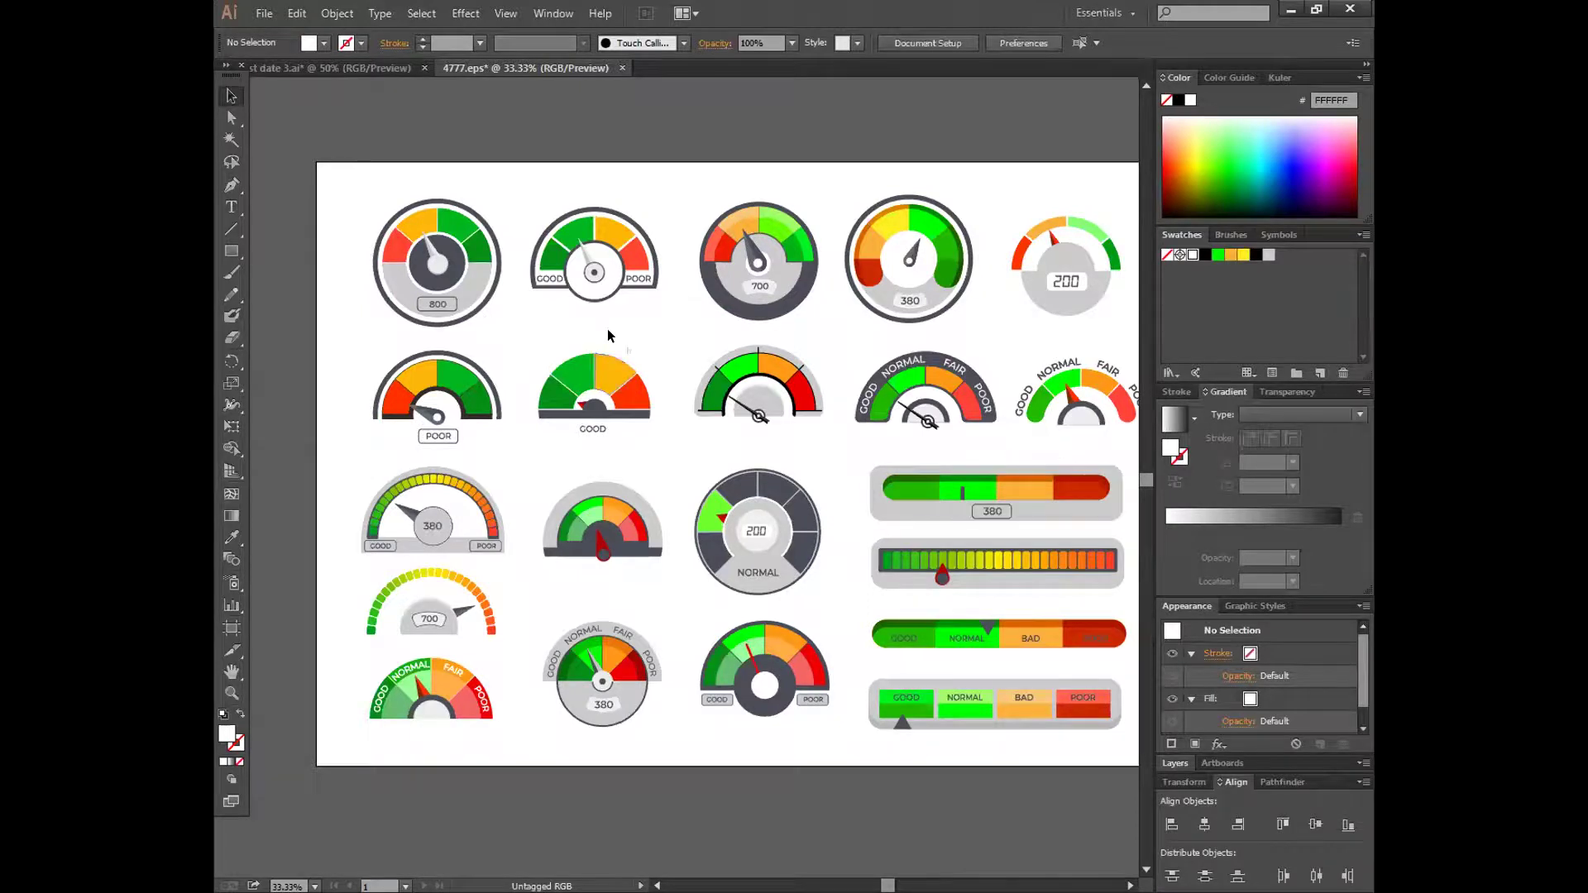
- Copy the semicircular GOOD/POOR gauge into the logo document, enlarge it and place it directly above the RSP lettering
{"action": "left_click", "coordinate": [629, 215]}
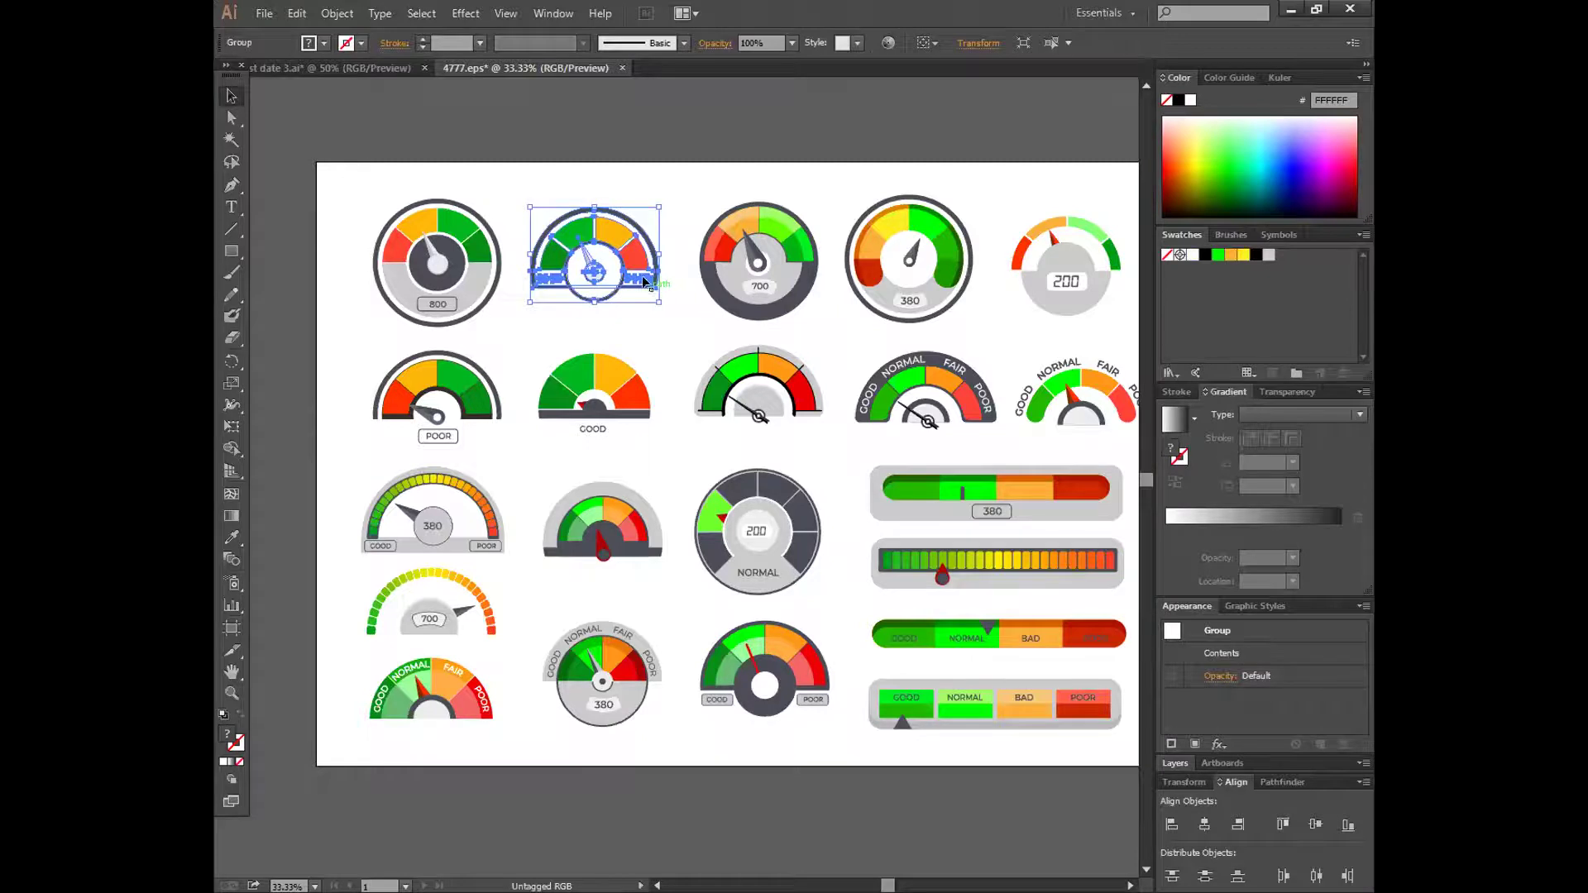
{"action": "right_click", "coordinate": [633, 259]}
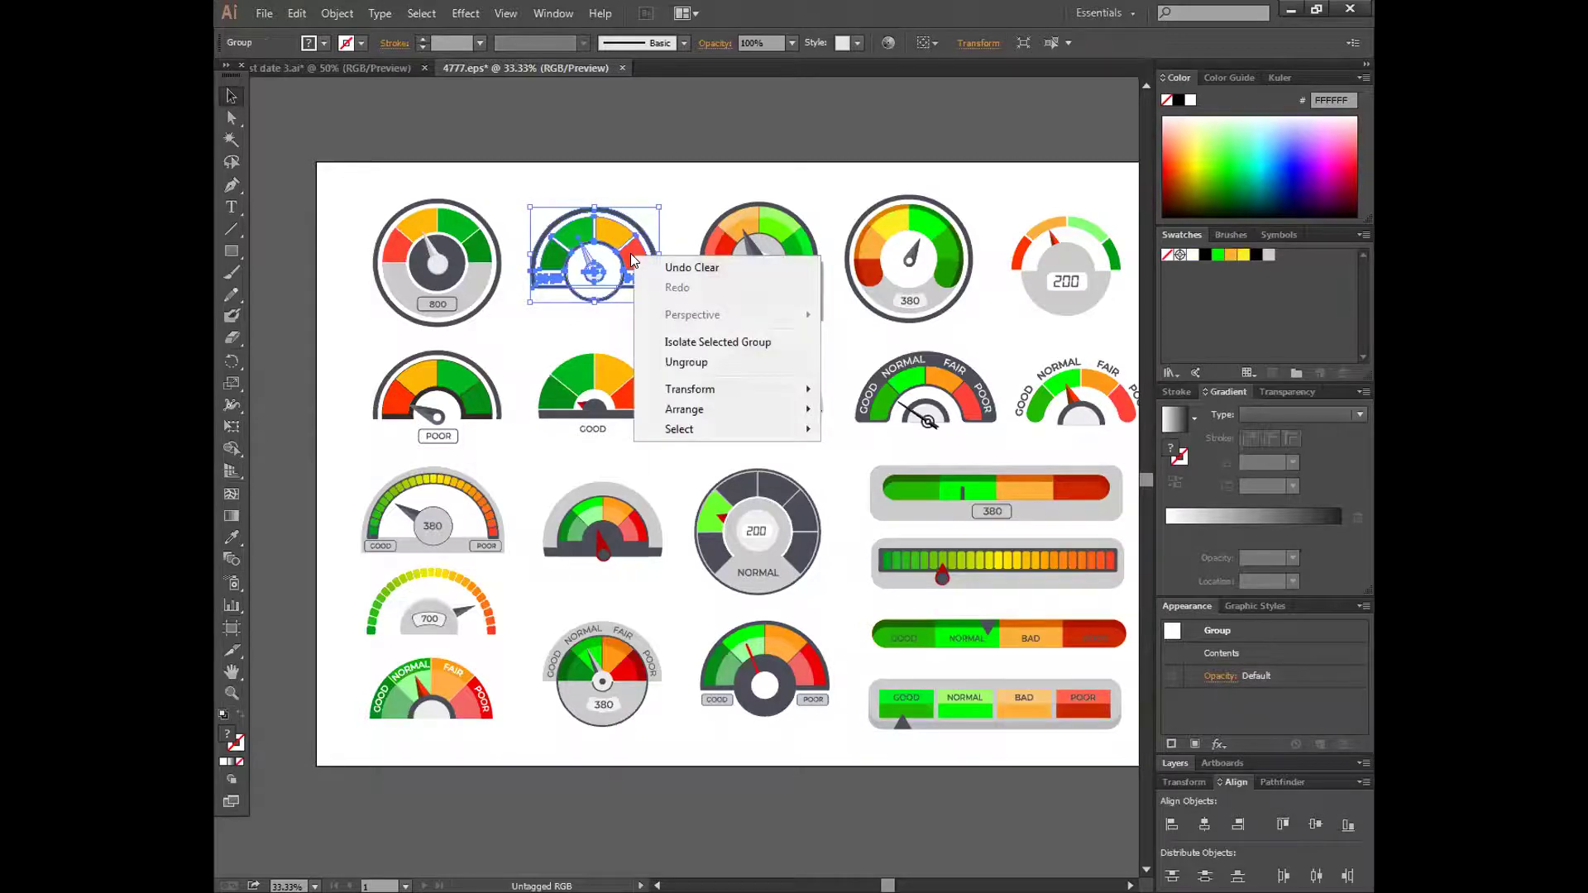
{"action": "left_click", "coordinate": [569, 321]}
{"action": "left_click_drag", "start_coordinate": [585, 263], "coordinate": [671, 322]}
{"action": "left_click_drag", "start_coordinate": [777, 451], "coordinate": [821, 484]}
{"action": "left_click_drag", "start_coordinate": [672, 325], "coordinate": [671, 325]}
- Bring the RSP lettering to the front so it overlaps the lower part of the gauge
{"action": "left_click", "coordinate": [749, 486]}
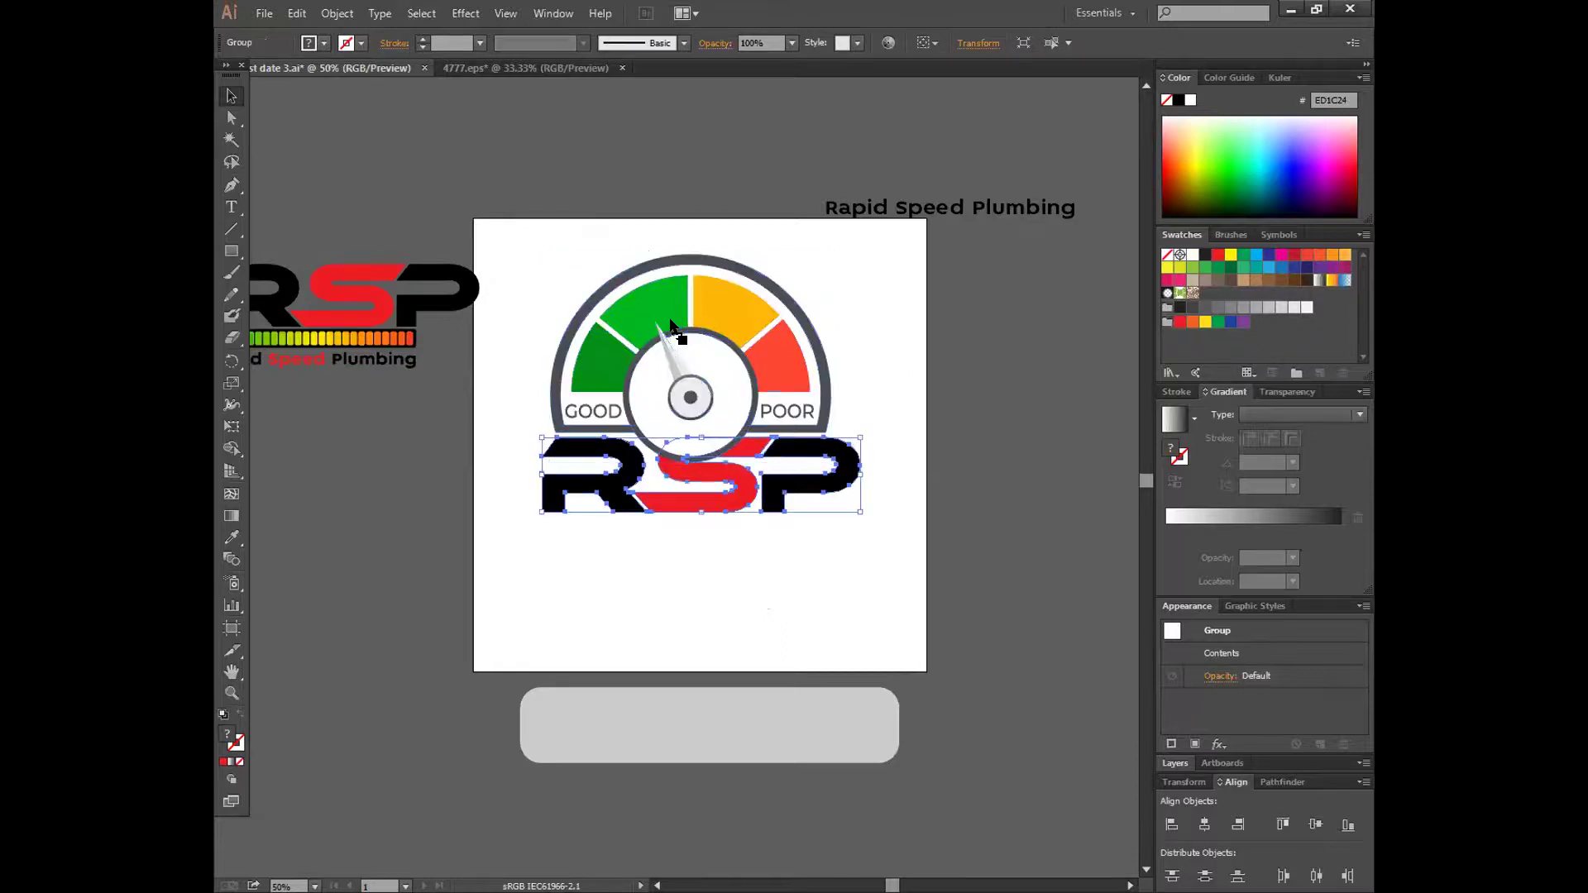
{"action": "right_click", "coordinate": [750, 488]}
{"action": "mouse_move", "coordinate": [820, 644]}
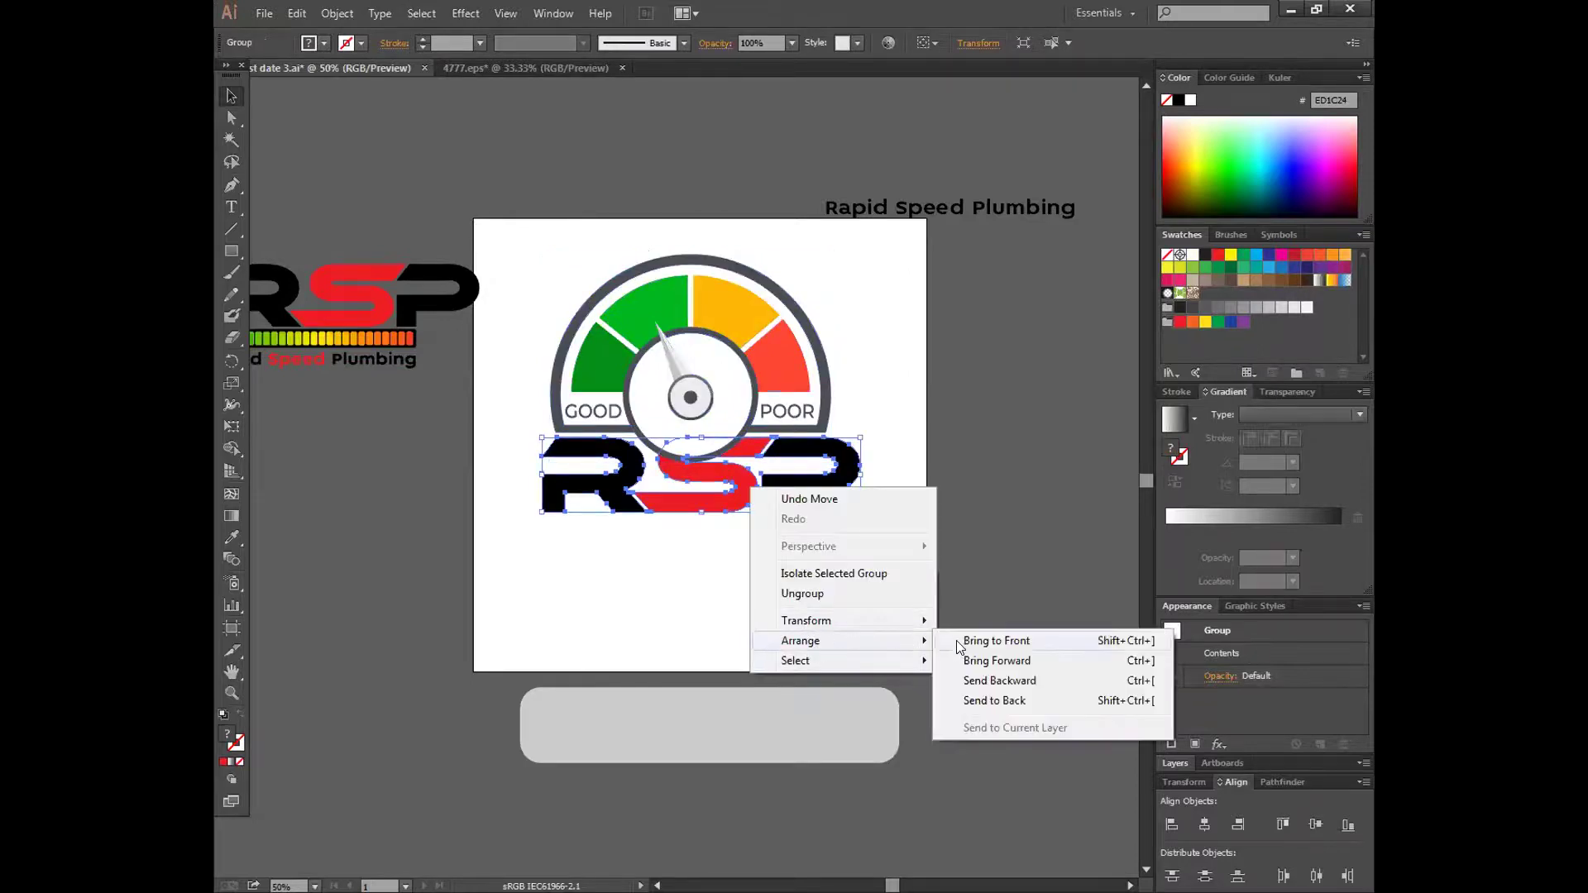
{"action": "left_click", "coordinate": [960, 645]}
{"action": "left_click", "coordinate": [830, 599]}
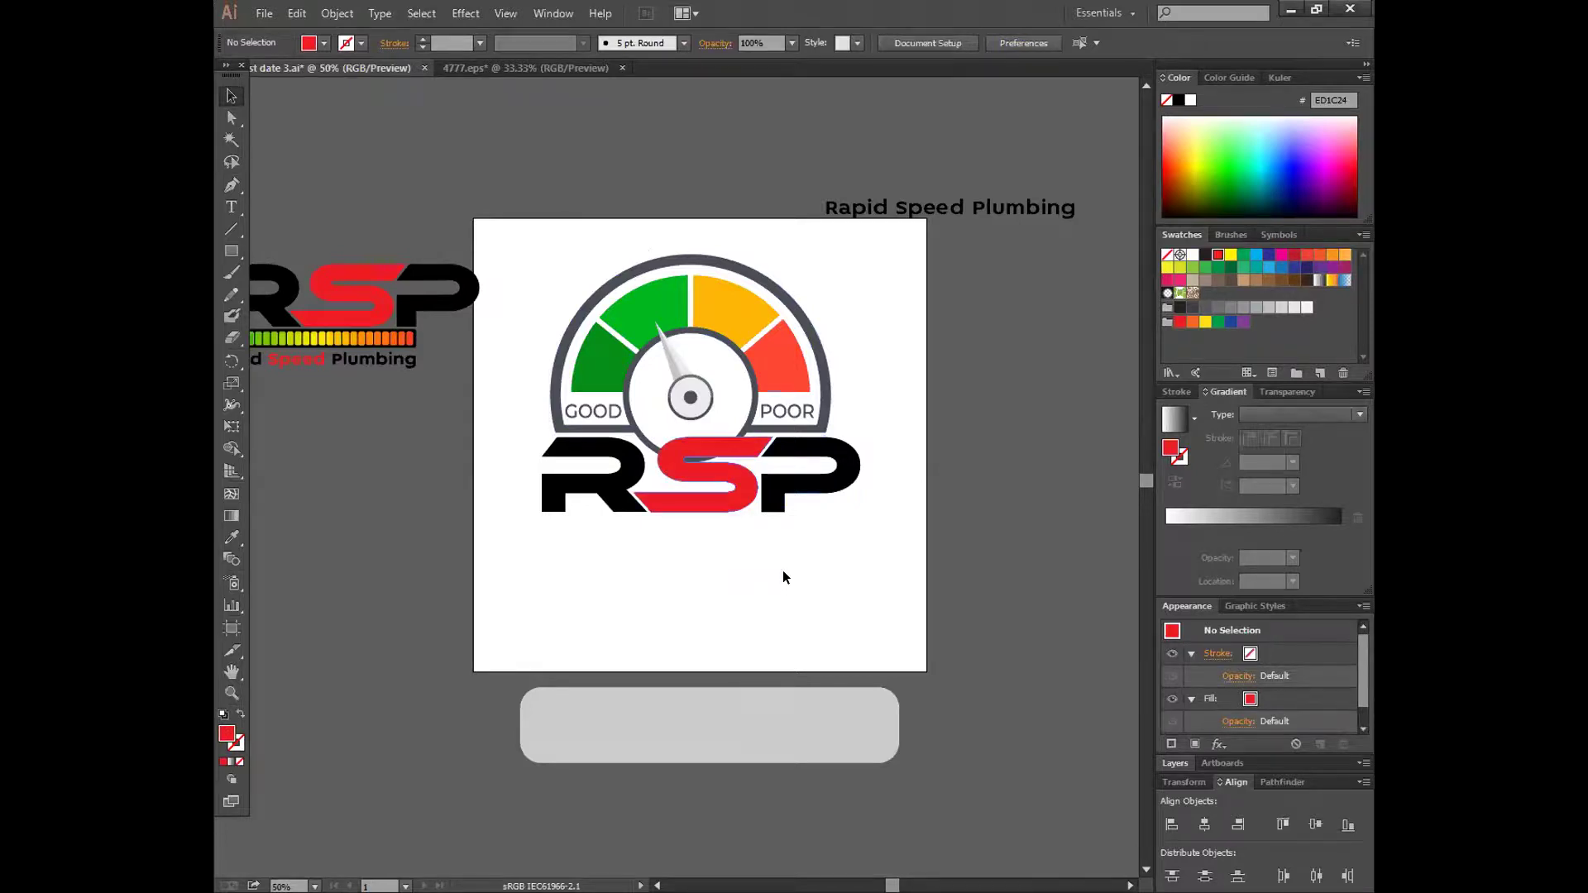
- Shift the RSP lettering slightly left to centre it under the gauge, and enlarge the gauge to about 664 × 492 px
{"action": "key", "text": "ctrl+z"}
{"action": "key", "text": "ctrl+z"}
{"action": "key", "text": "ctrl+z"}
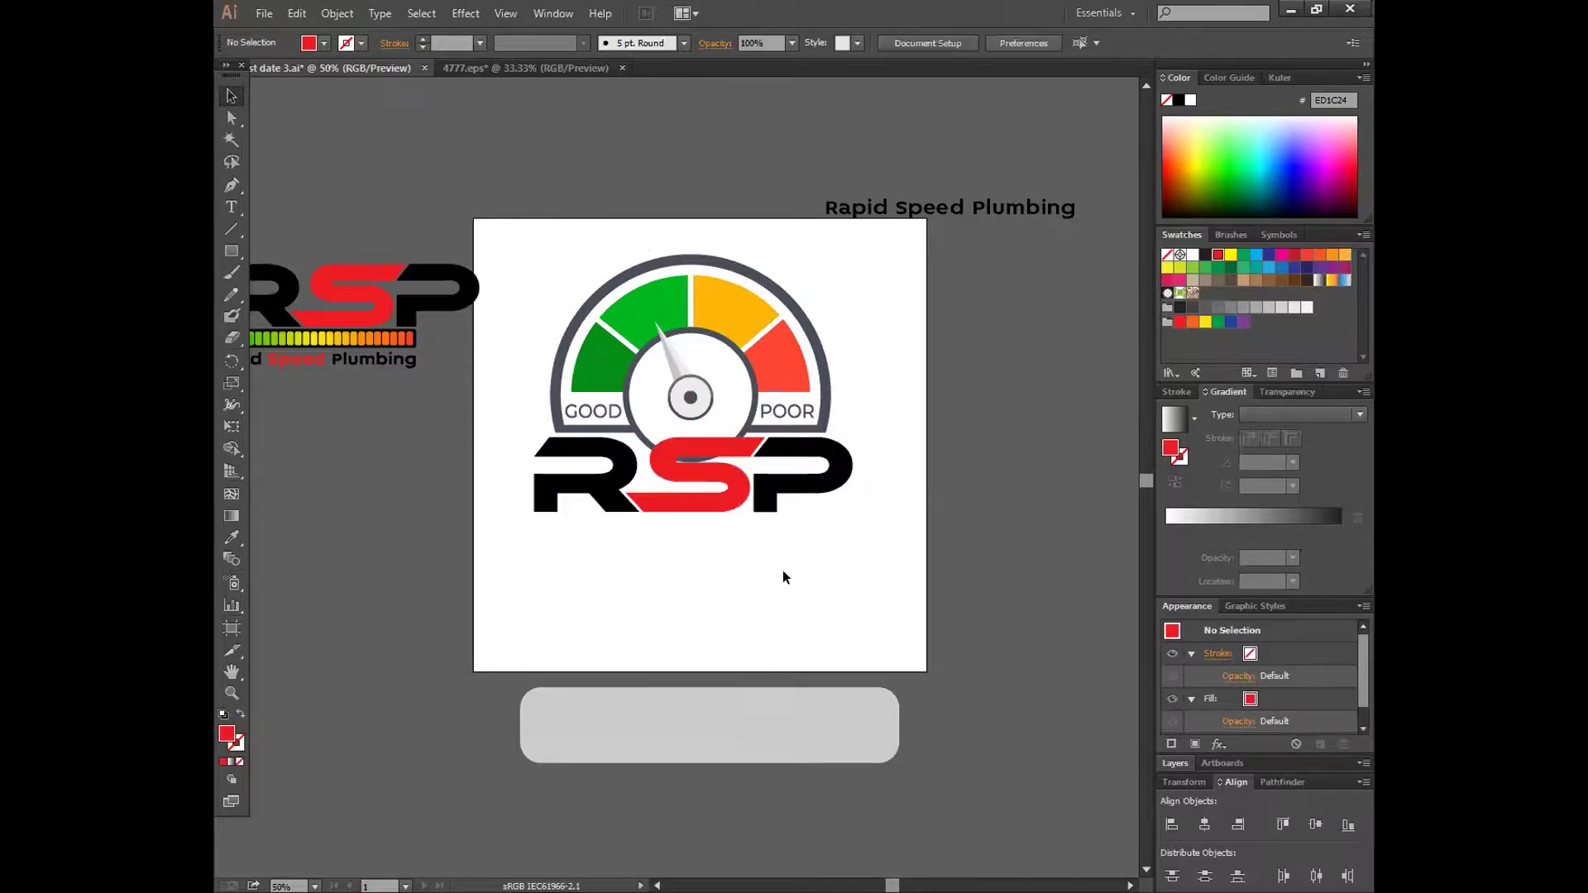
{"action": "key", "text": "ctrl+z"}
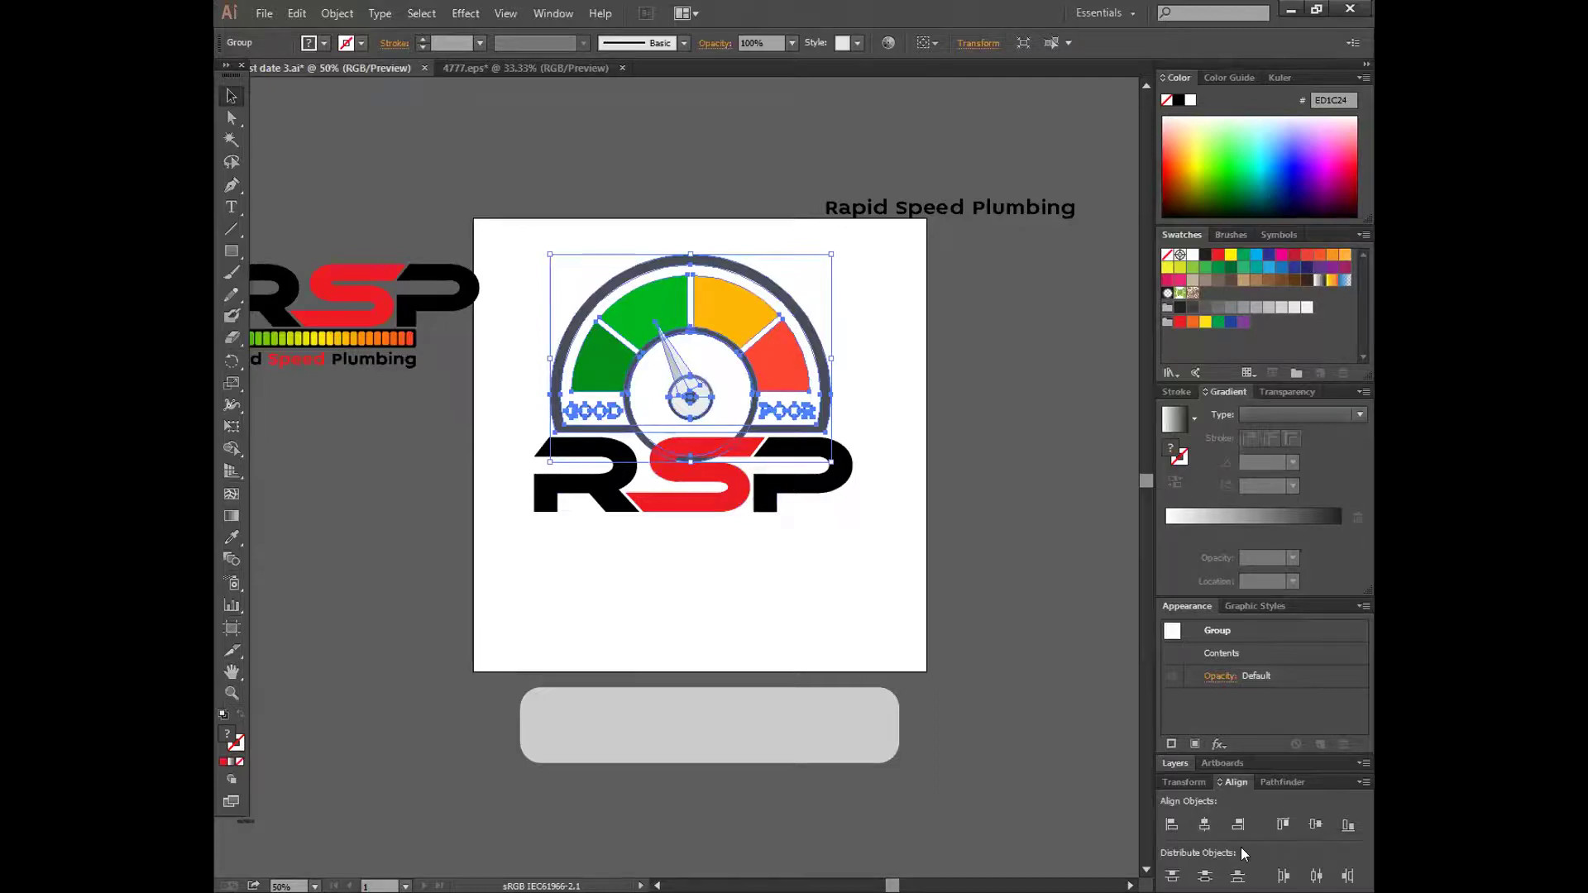
{"action": "key", "text": "ctrl+z"}
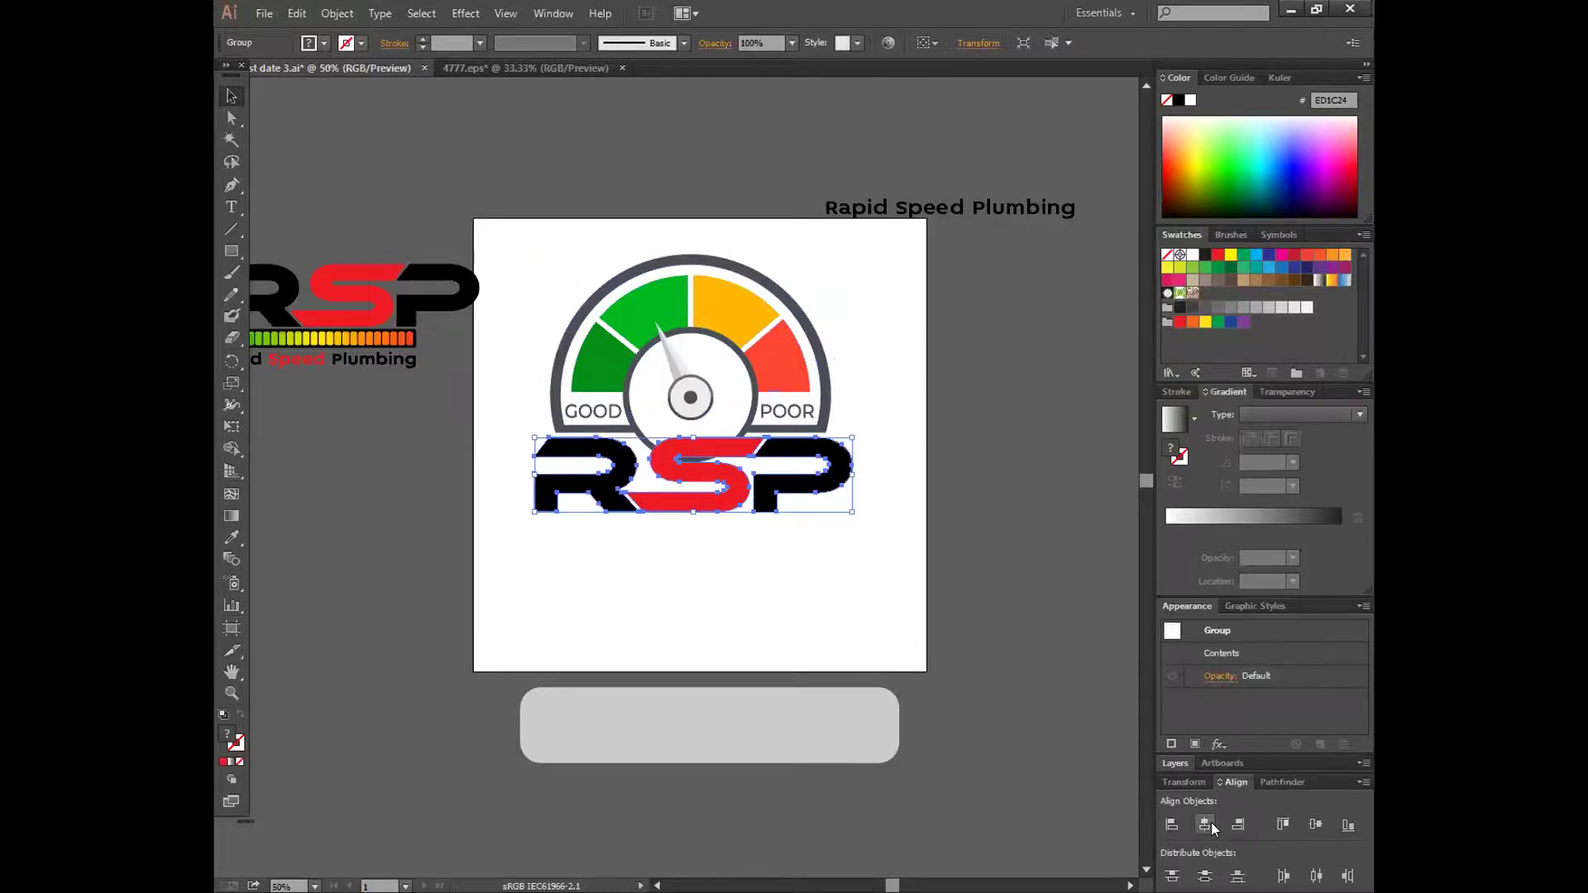
{"action": "left_click", "coordinate": [811, 594]}
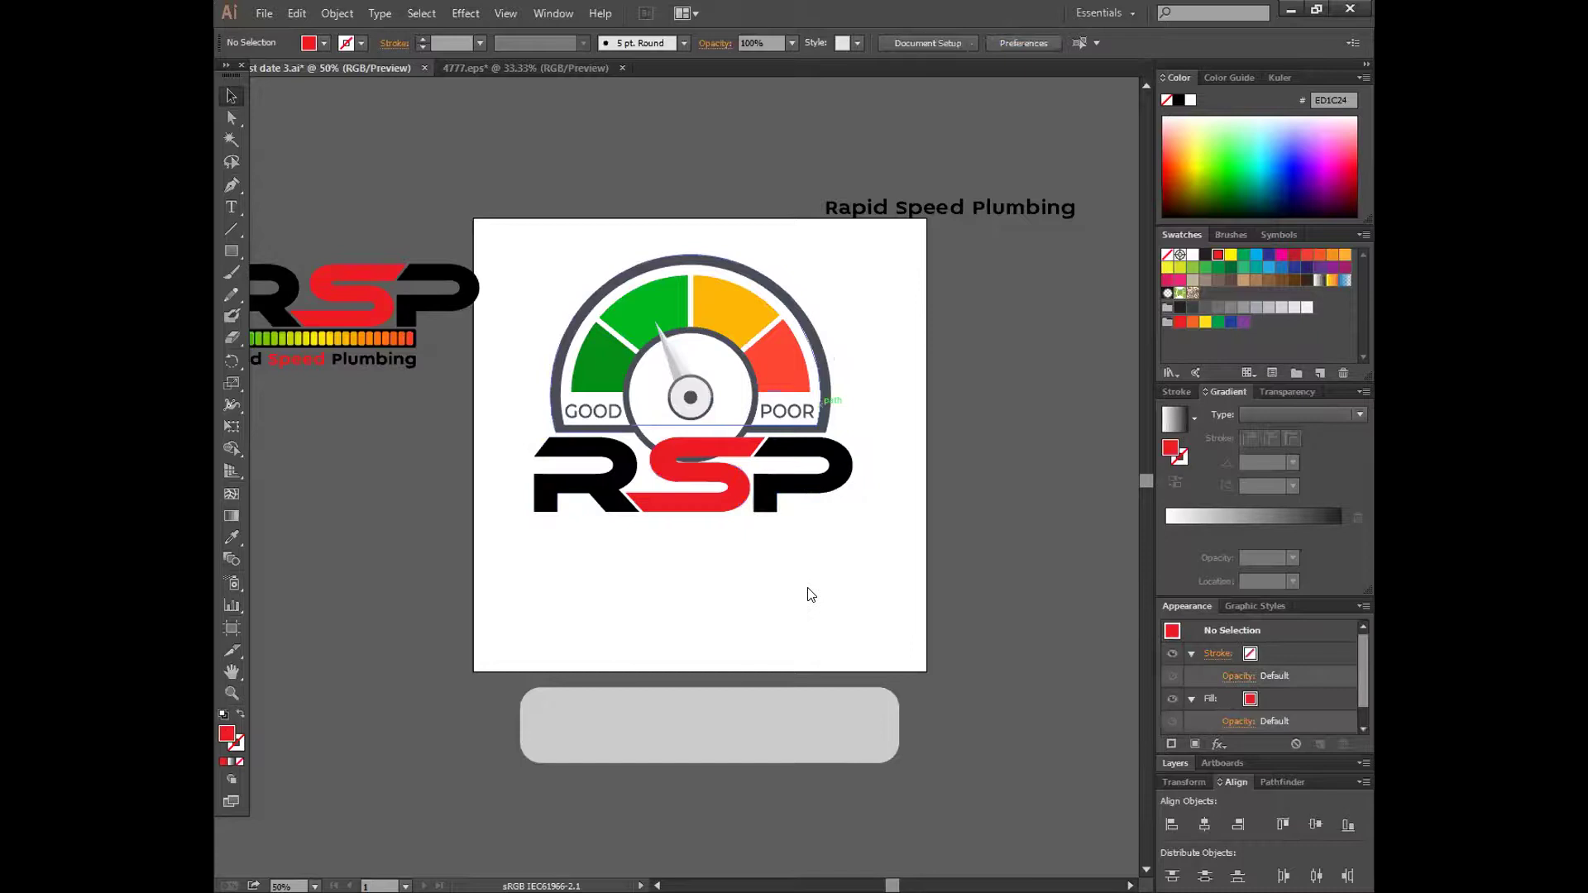
{"action": "key", "text": "ctrl+z"}
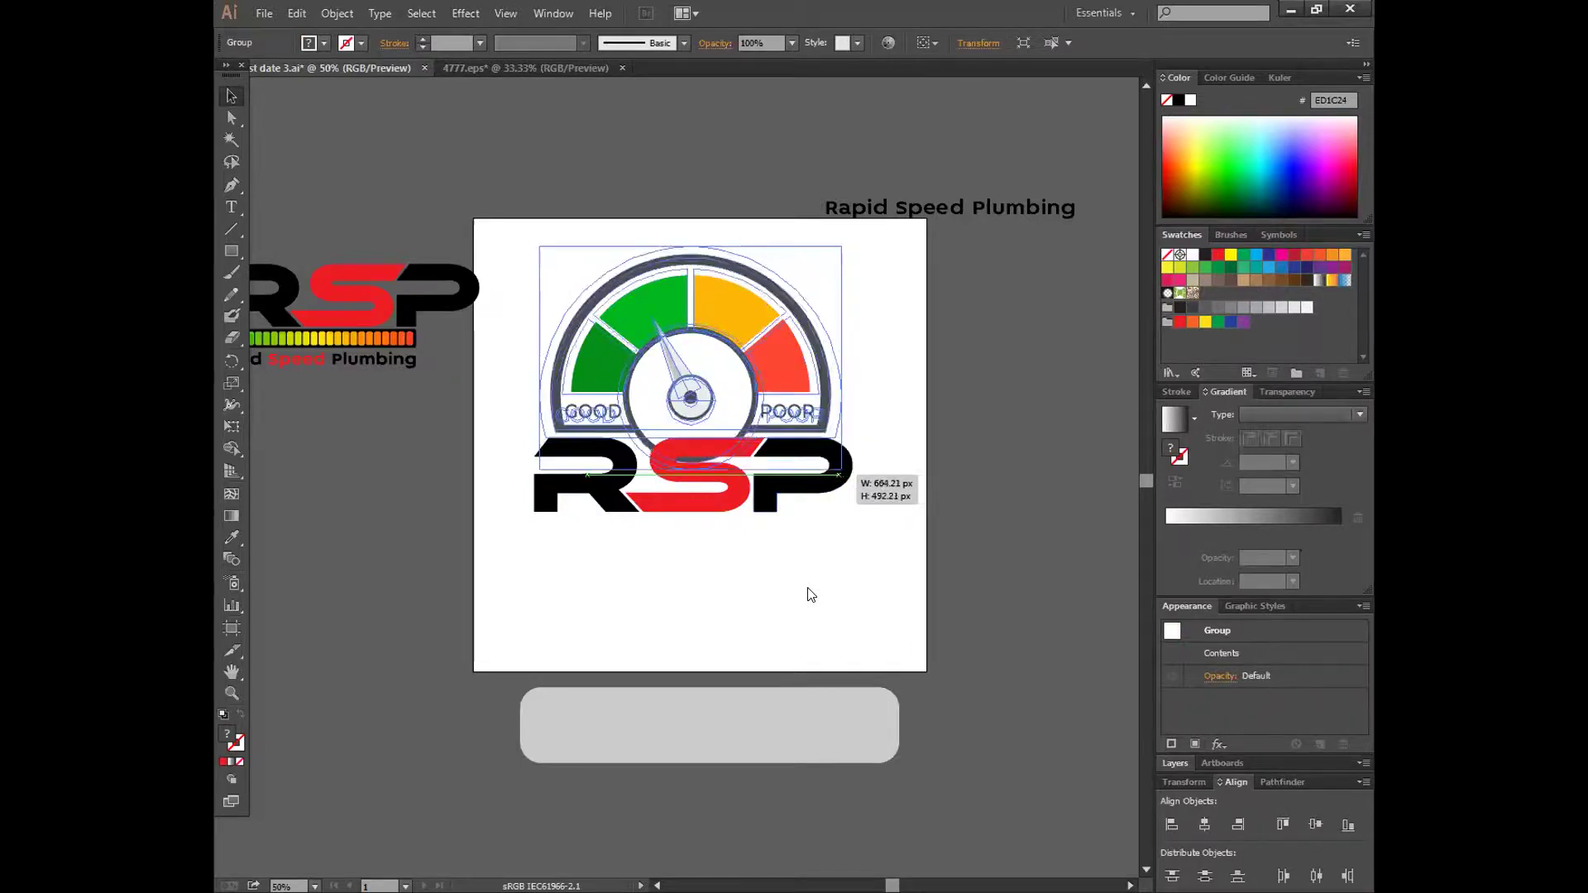
{"action": "left_click", "coordinate": [811, 594]}
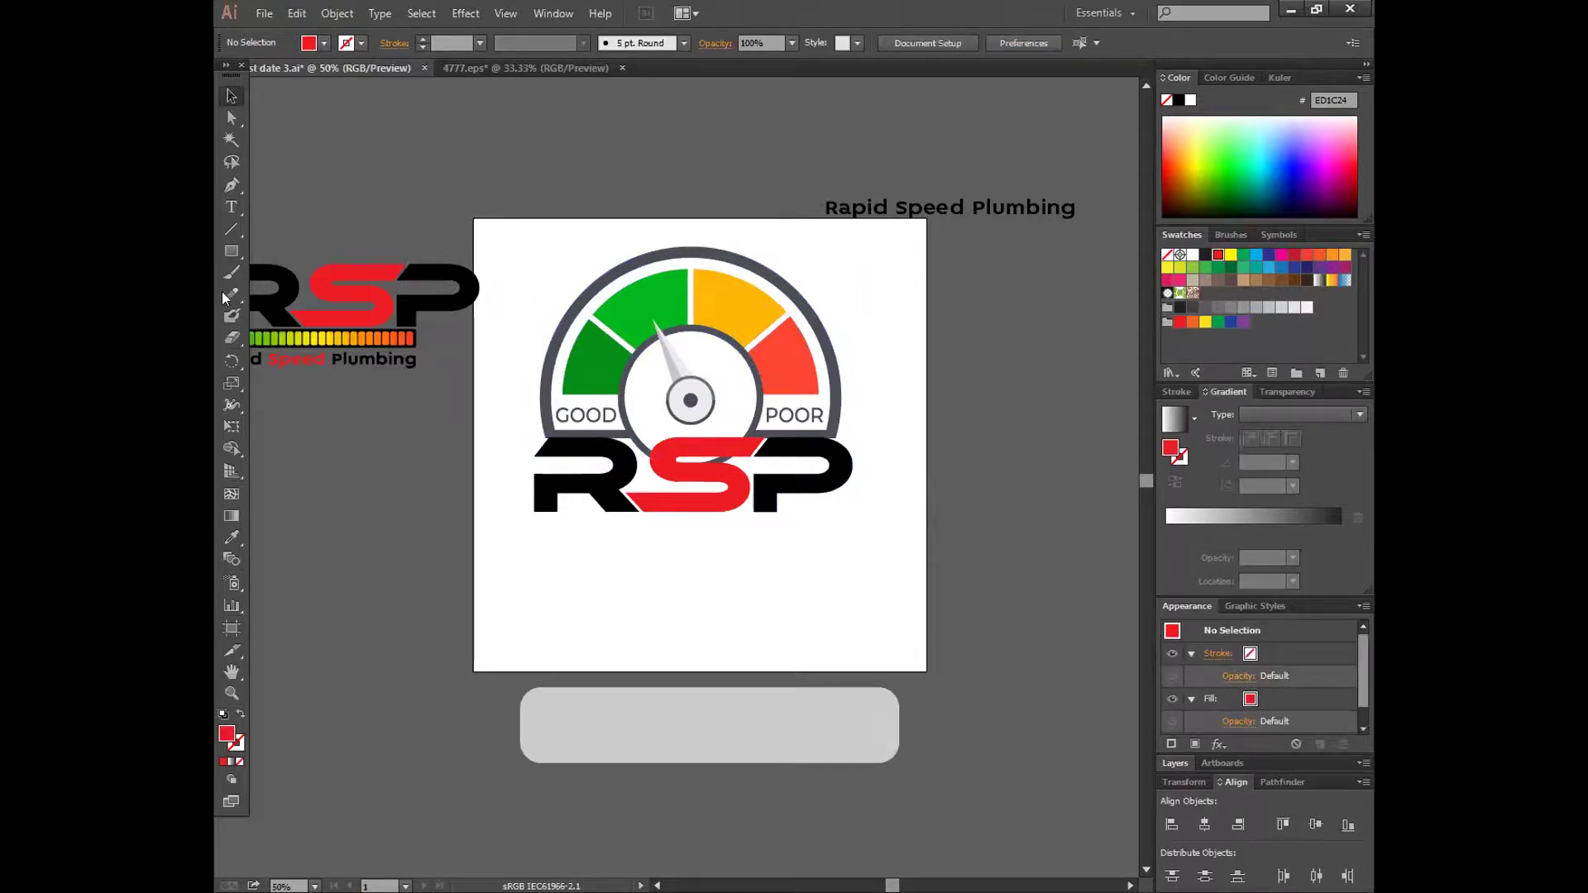
- Draw a rectangle about 210 px high over the RSP lettering from the gauge's base line, and fill it dark blue
{"action": "left_click", "coordinate": [233, 253]}
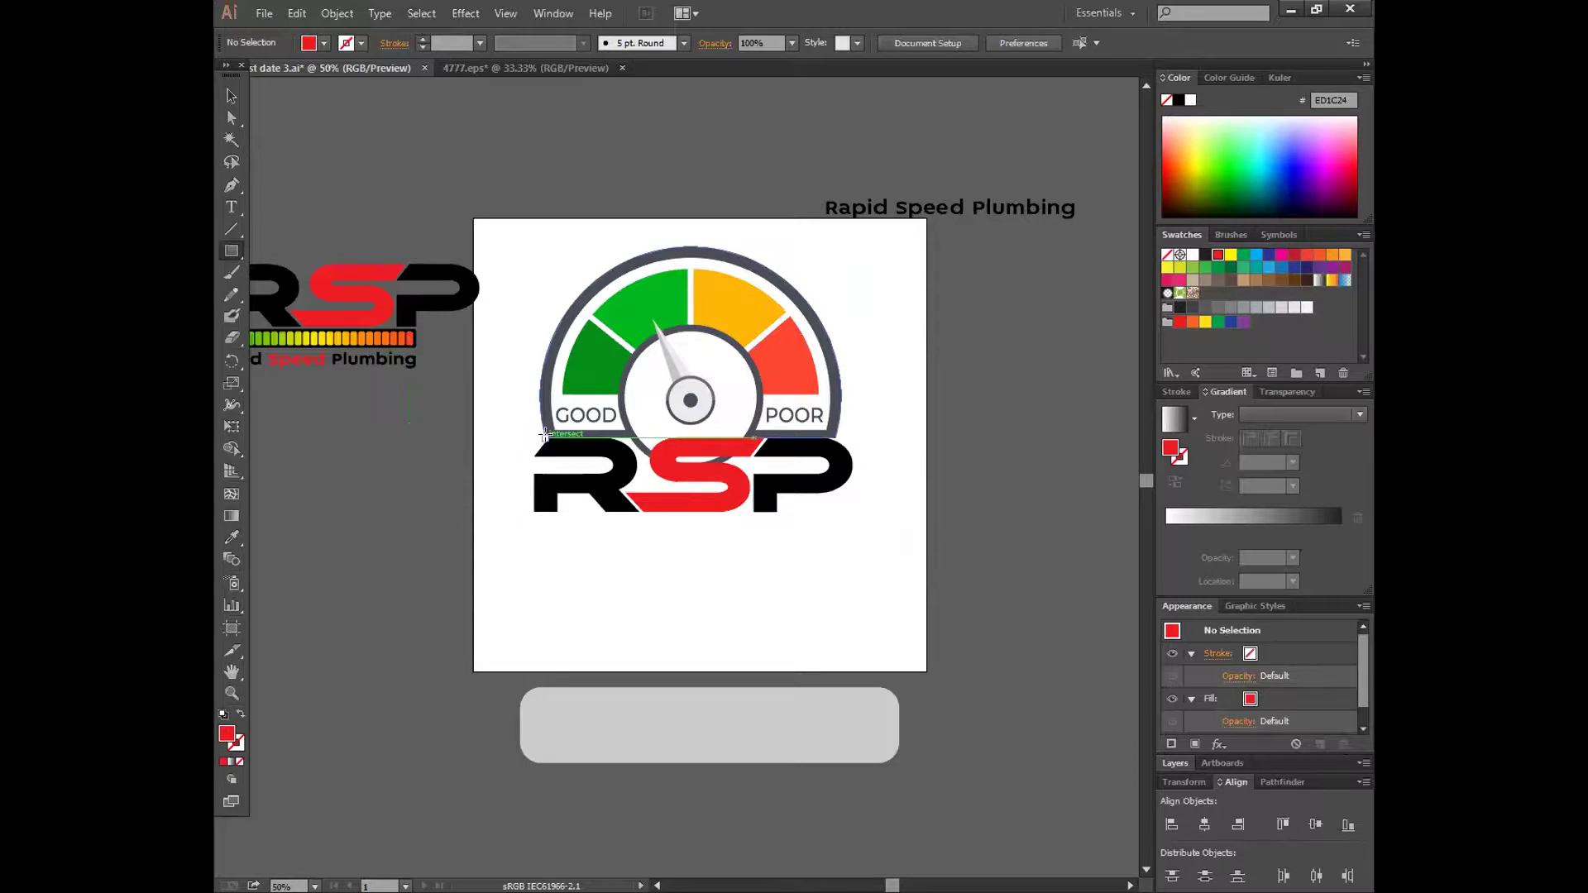
{"action": "left_click_drag", "start_coordinate": [547, 432], "coordinate": [862, 534]}
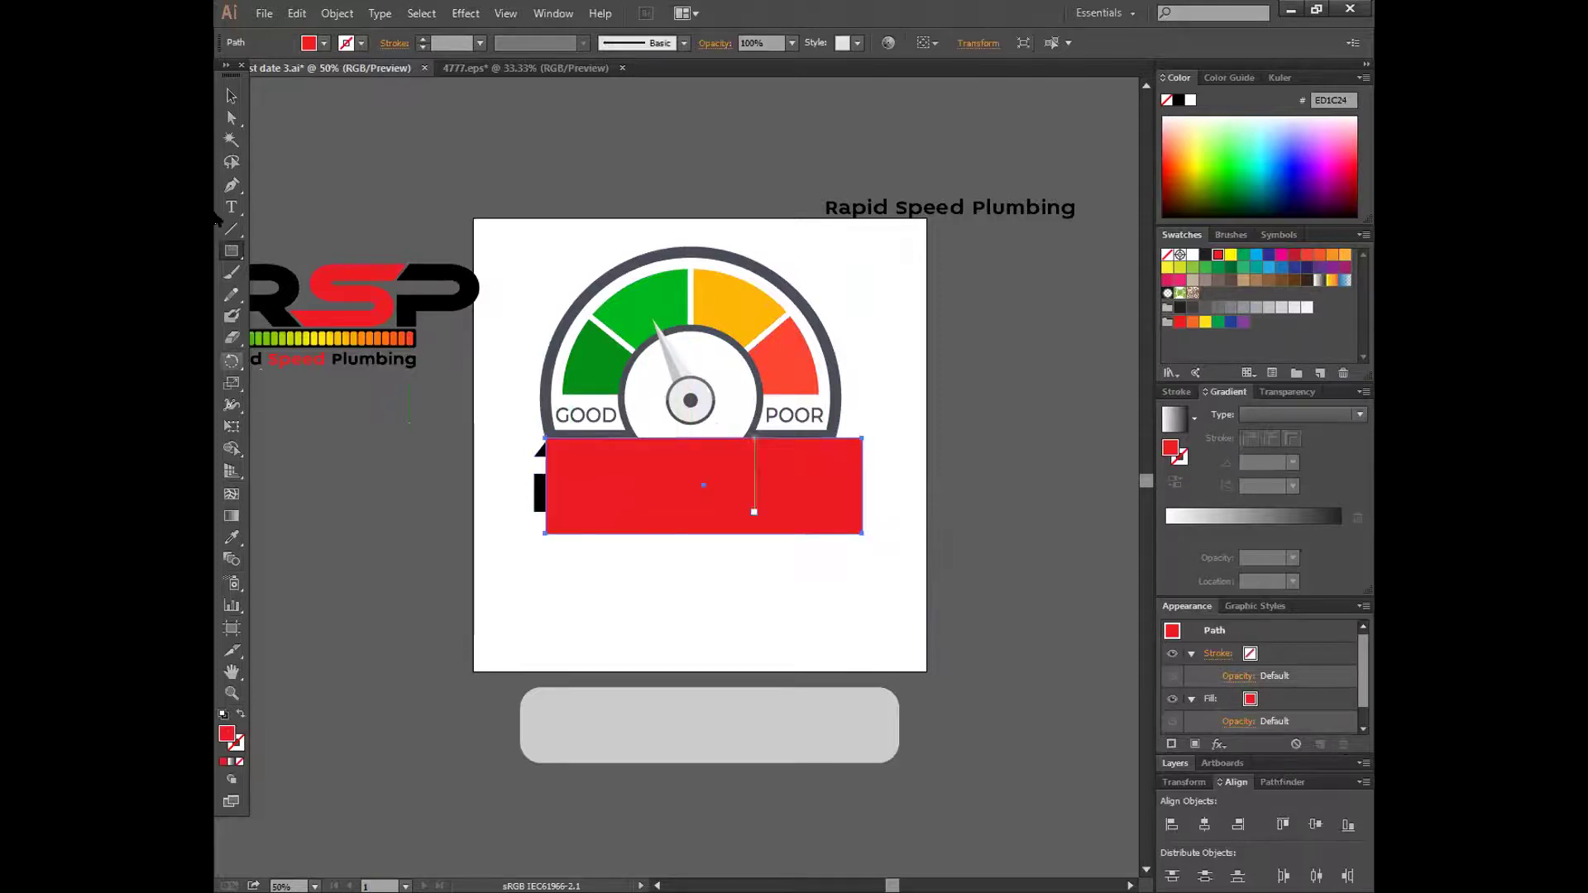
{"action": "left_click", "coordinate": [1244, 255]}
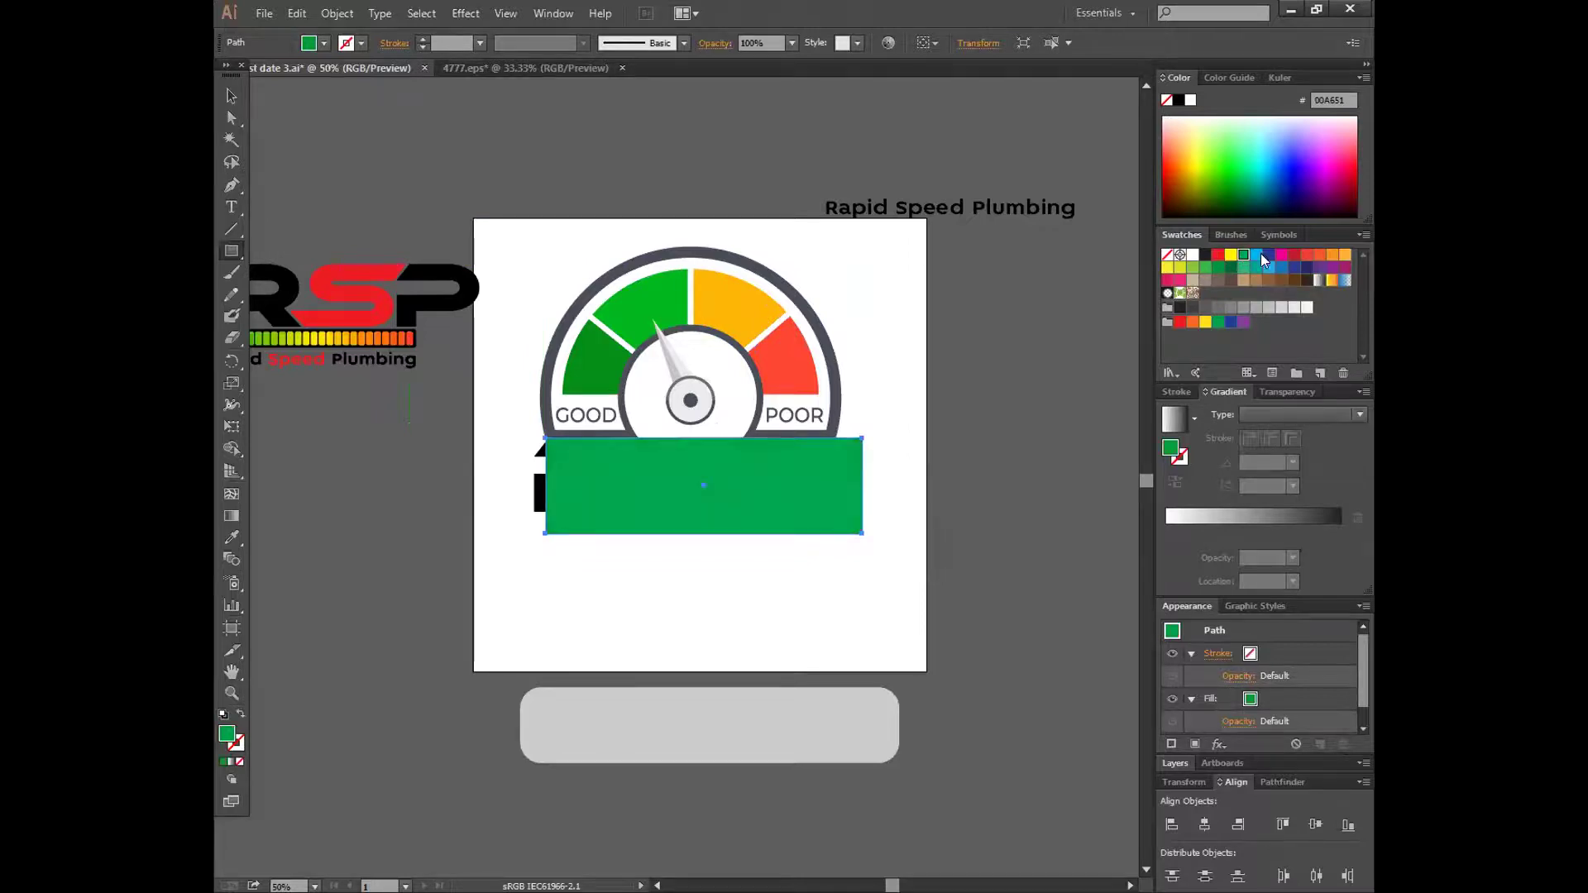
{"action": "left_click", "coordinate": [1267, 255]}
- Send the dark blue rectangle to the back, behind the RSP lettering
{"action": "left_click", "coordinate": [231, 96]}
{"action": "right_click", "coordinate": [622, 460]}
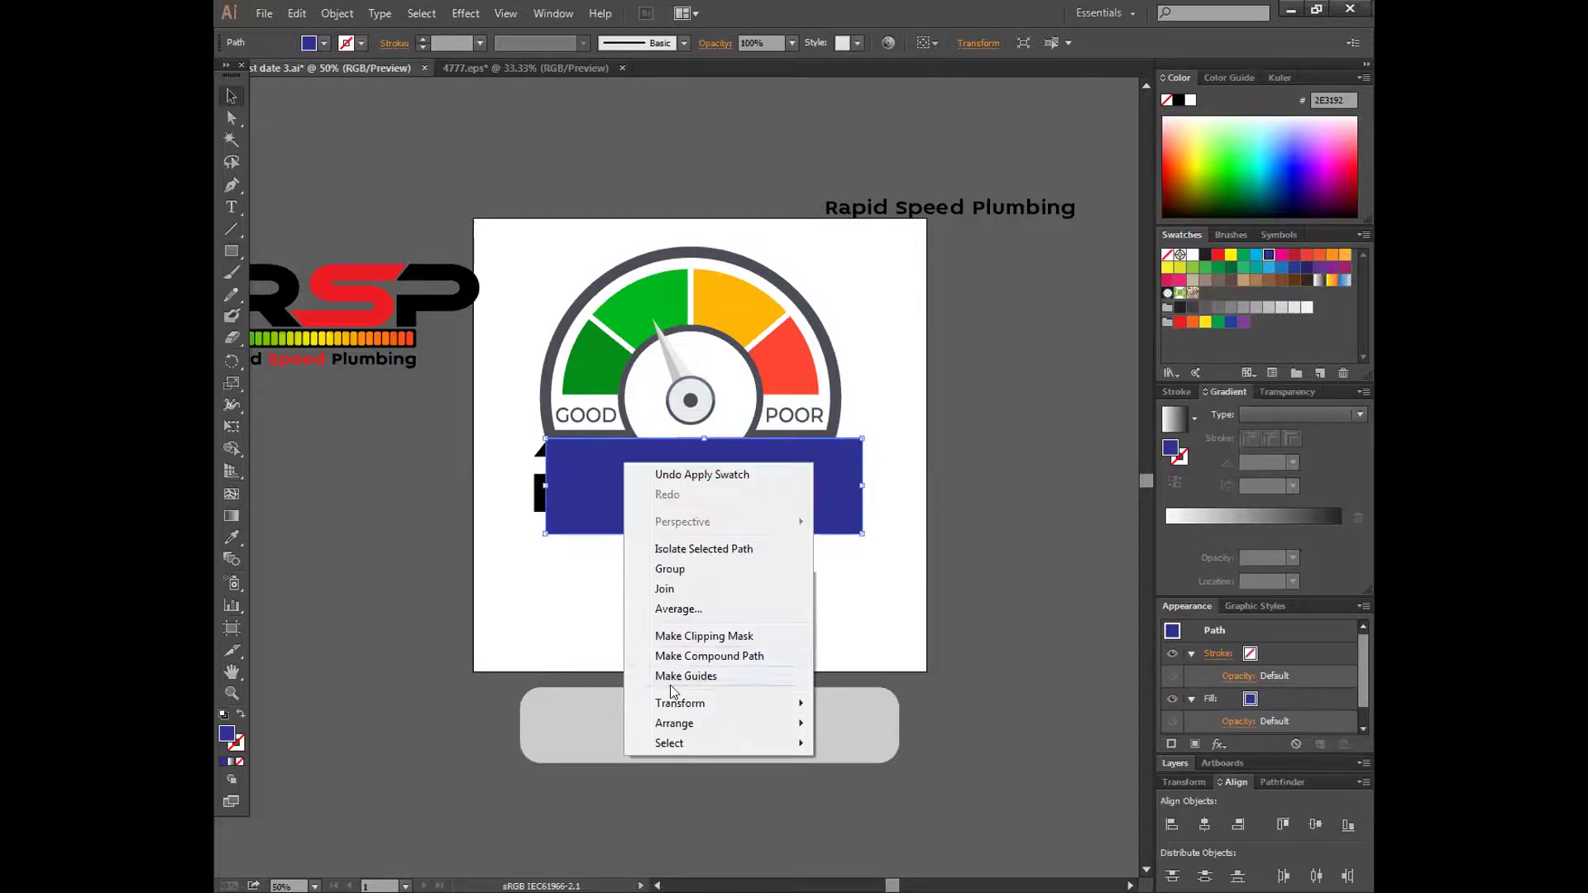
{"action": "mouse_move", "coordinate": [703, 723]}
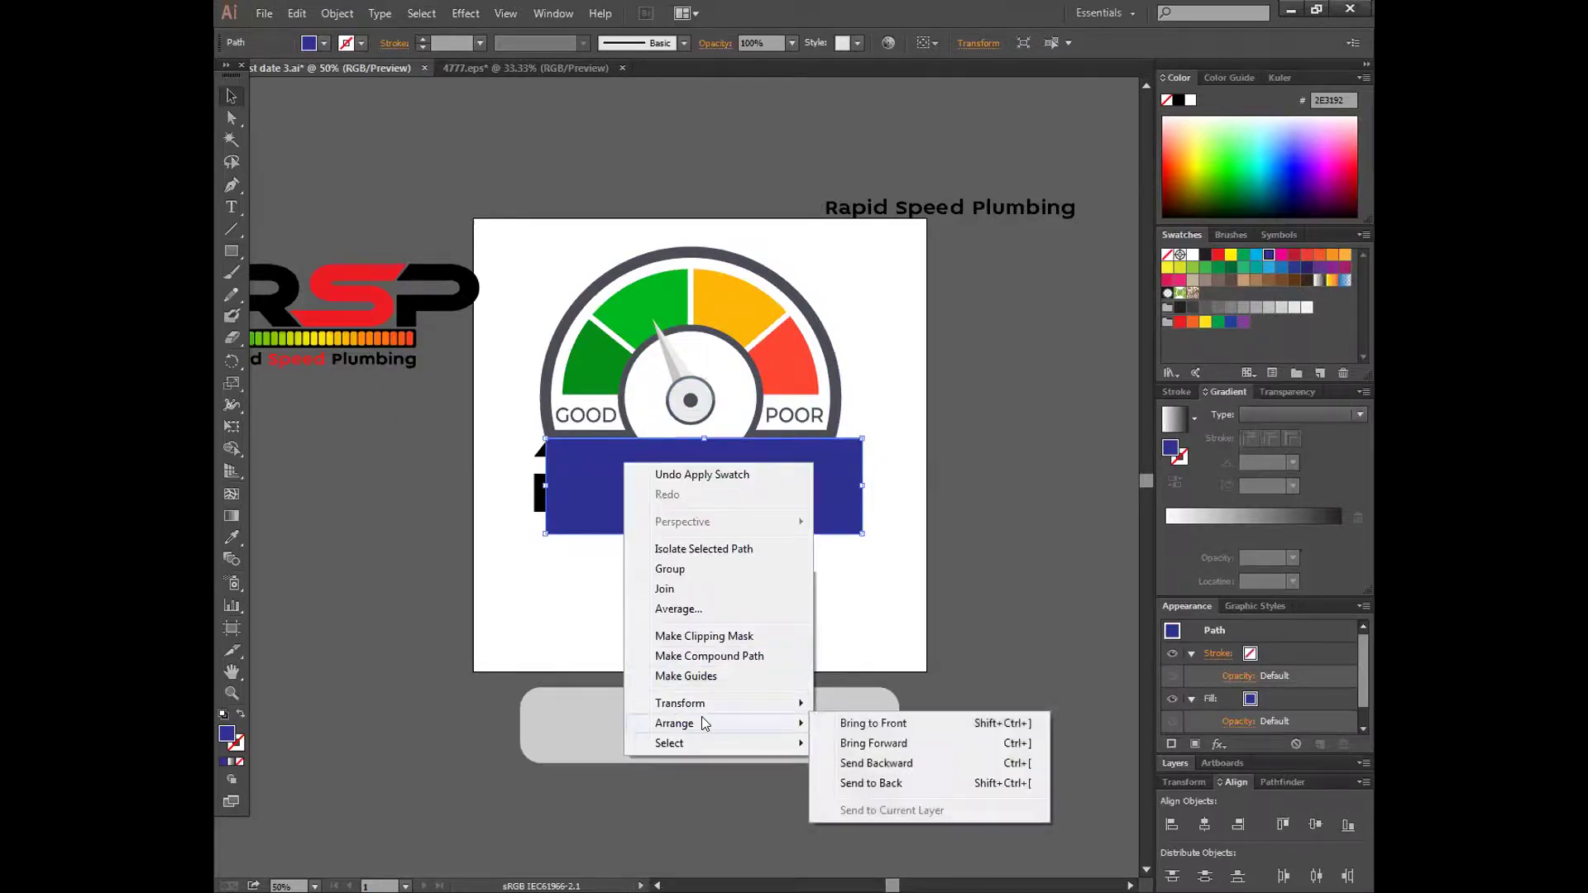
{"action": "left_click", "coordinate": [861, 784]}
{"action": "left_click", "coordinate": [769, 626]}
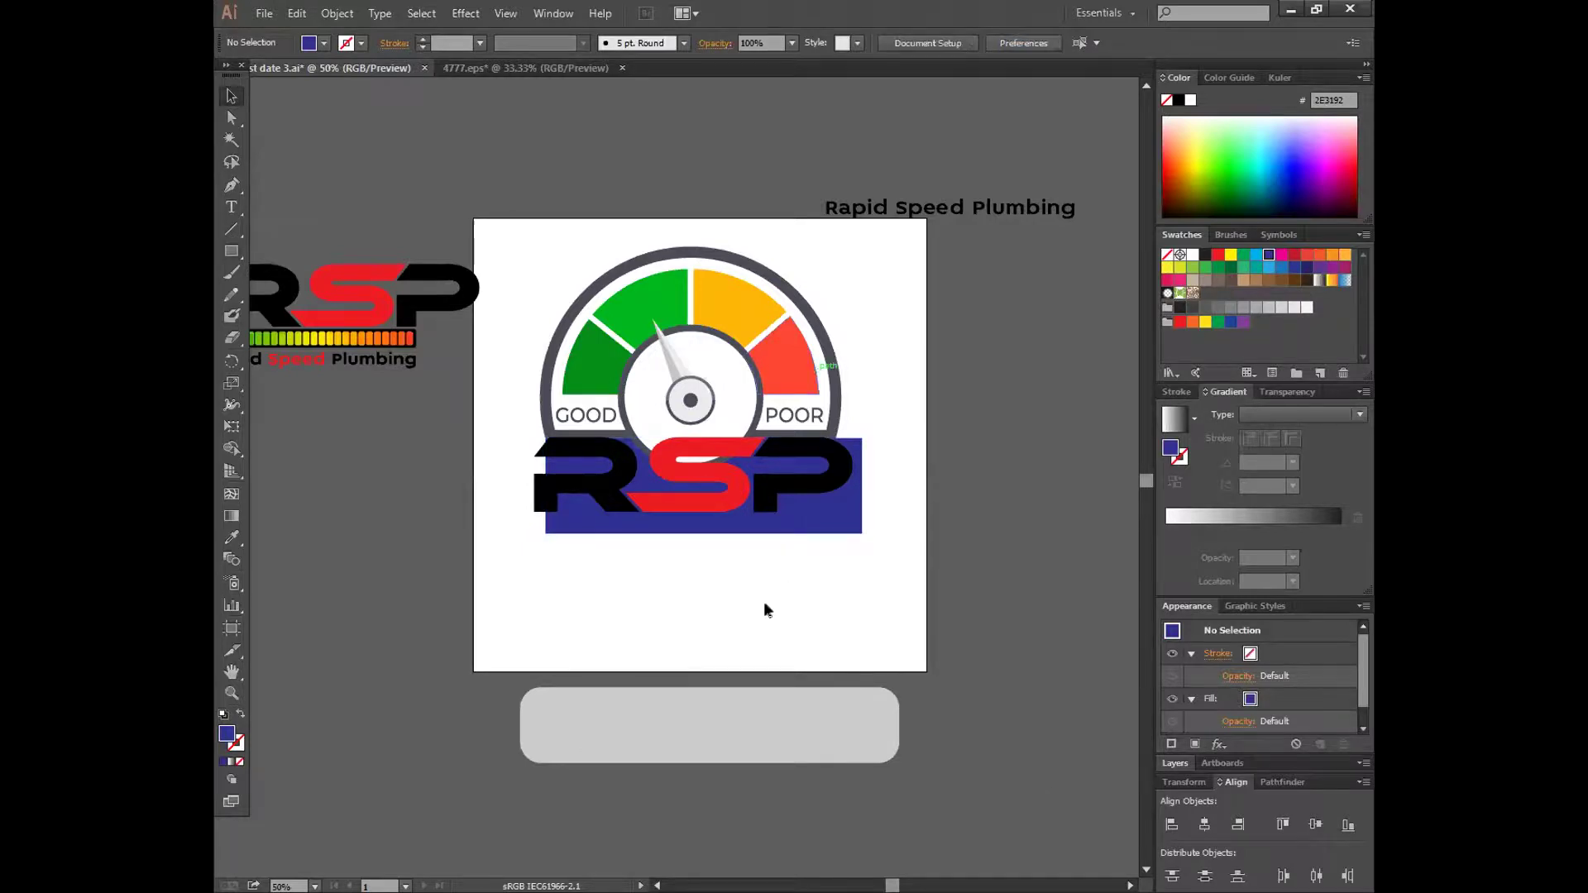
- Send the gauge to the back so the blue rectangle covers its lower part
{"action": "right_click", "coordinate": [819, 372]}
{"action": "mouse_move", "coordinate": [860, 526]}
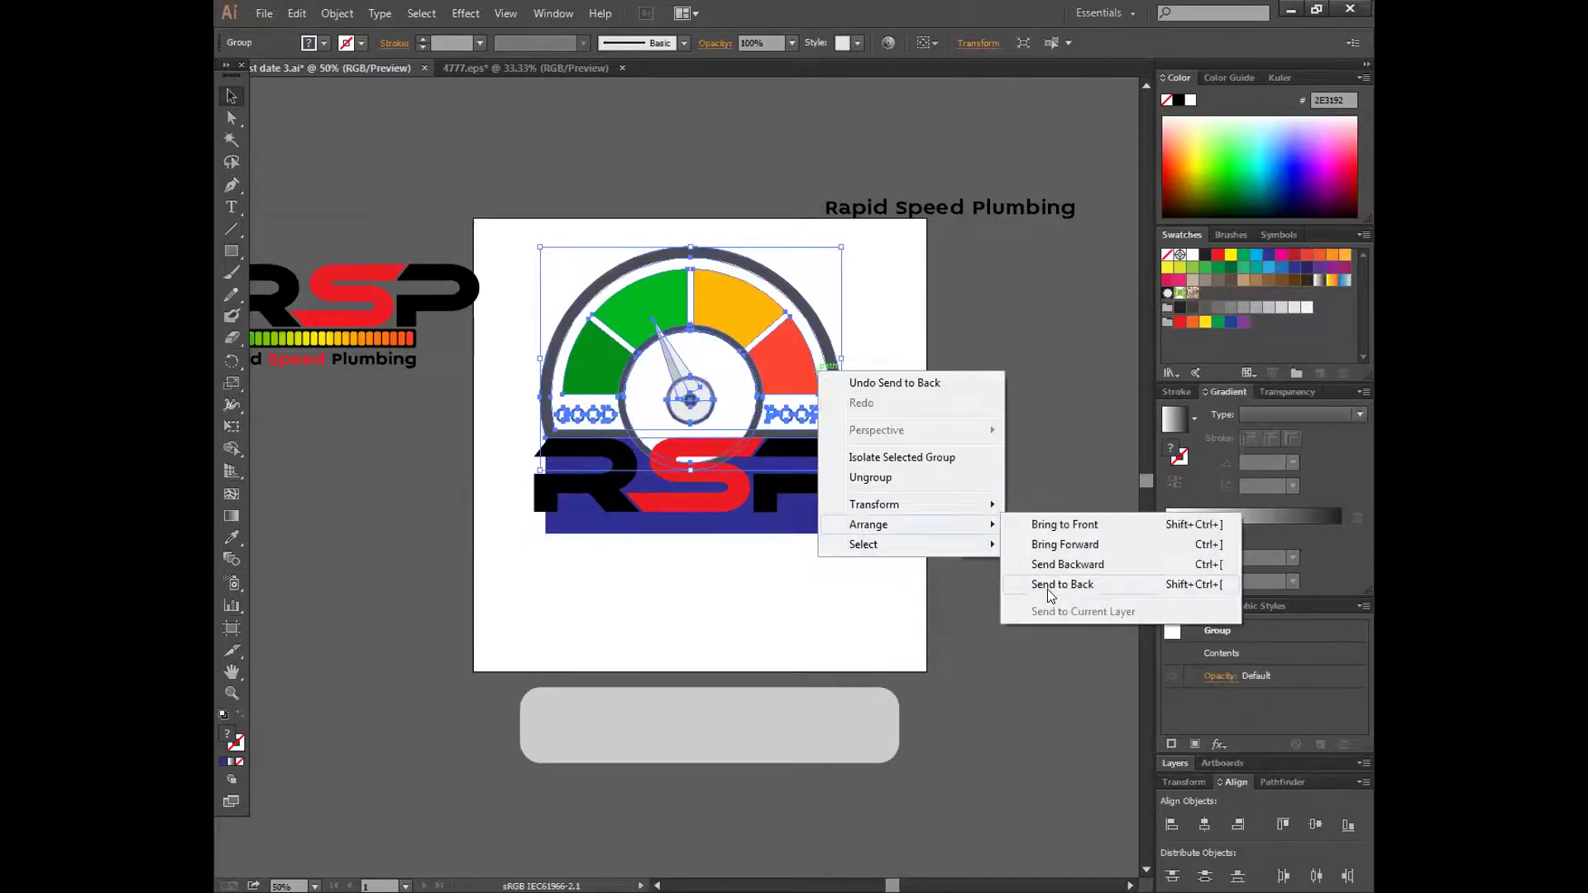
{"action": "left_click", "coordinate": [1047, 589]}
{"action": "left_click", "coordinate": [998, 575]}
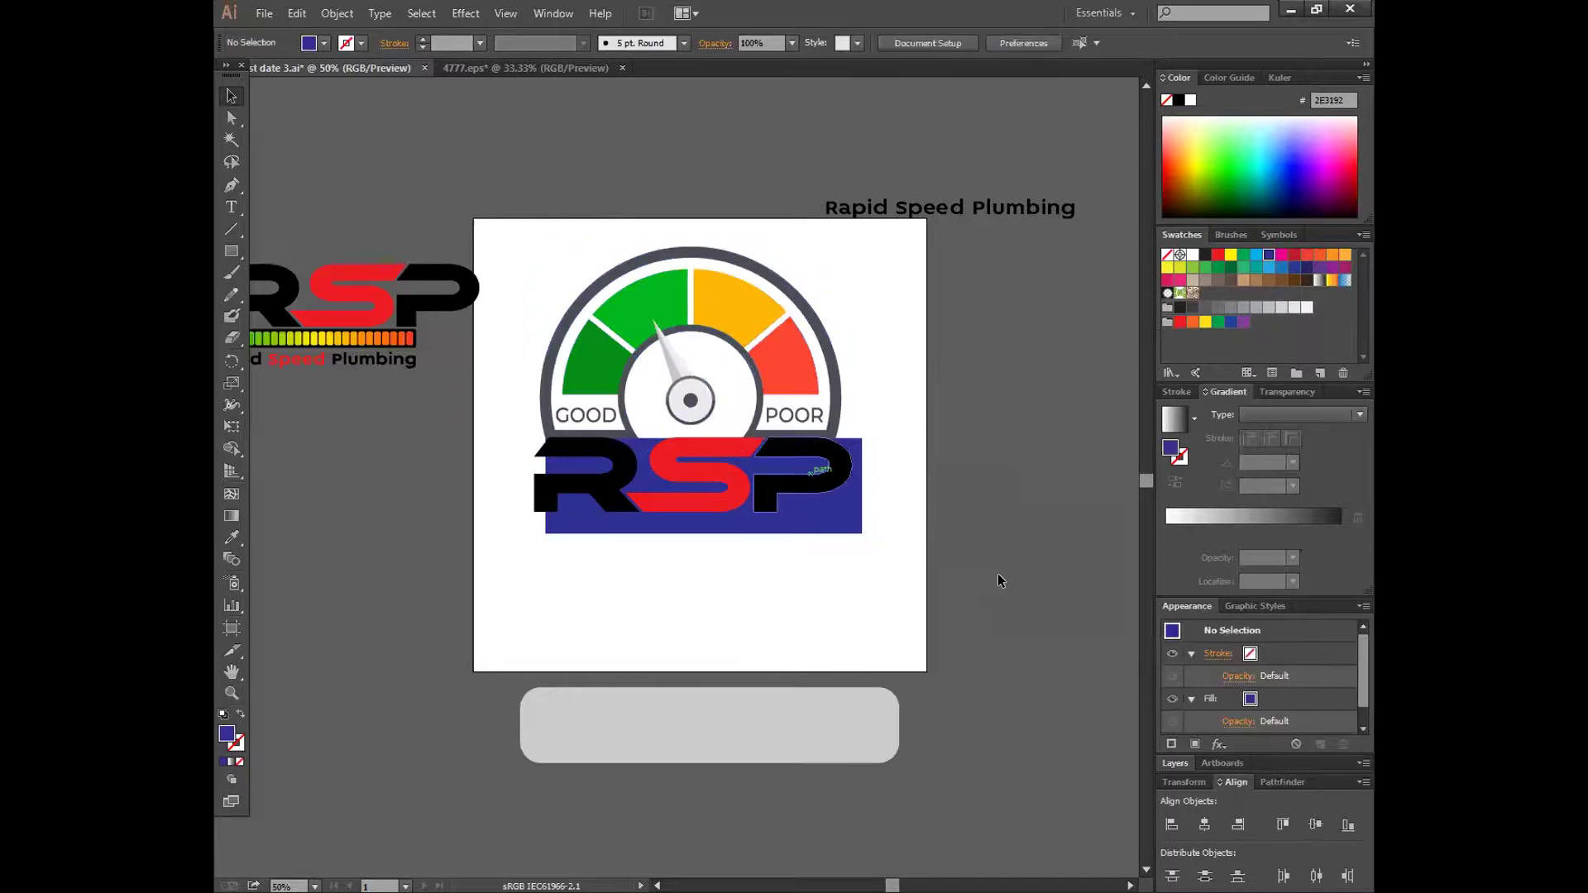
- Move the RSP lettering down onto the blue rectangle and widen the rectangle to about 713 px to span the letters
{"action": "left_click_drag", "start_coordinate": [807, 470], "coordinate": [823, 480]}
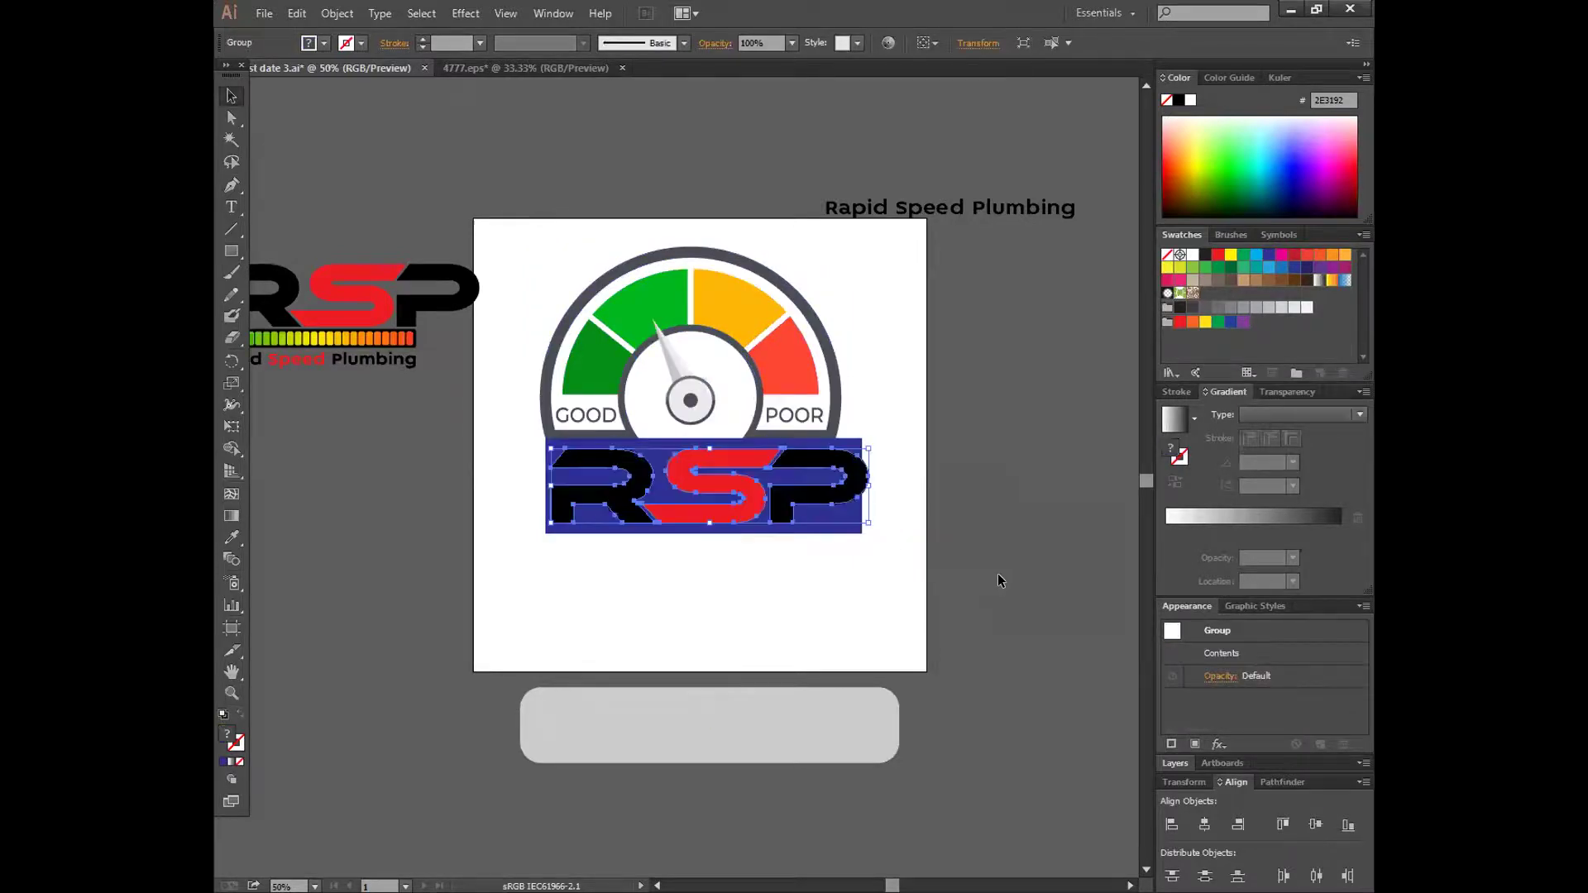
{"action": "key", "text": "ctrl+alt+bracketleft"}
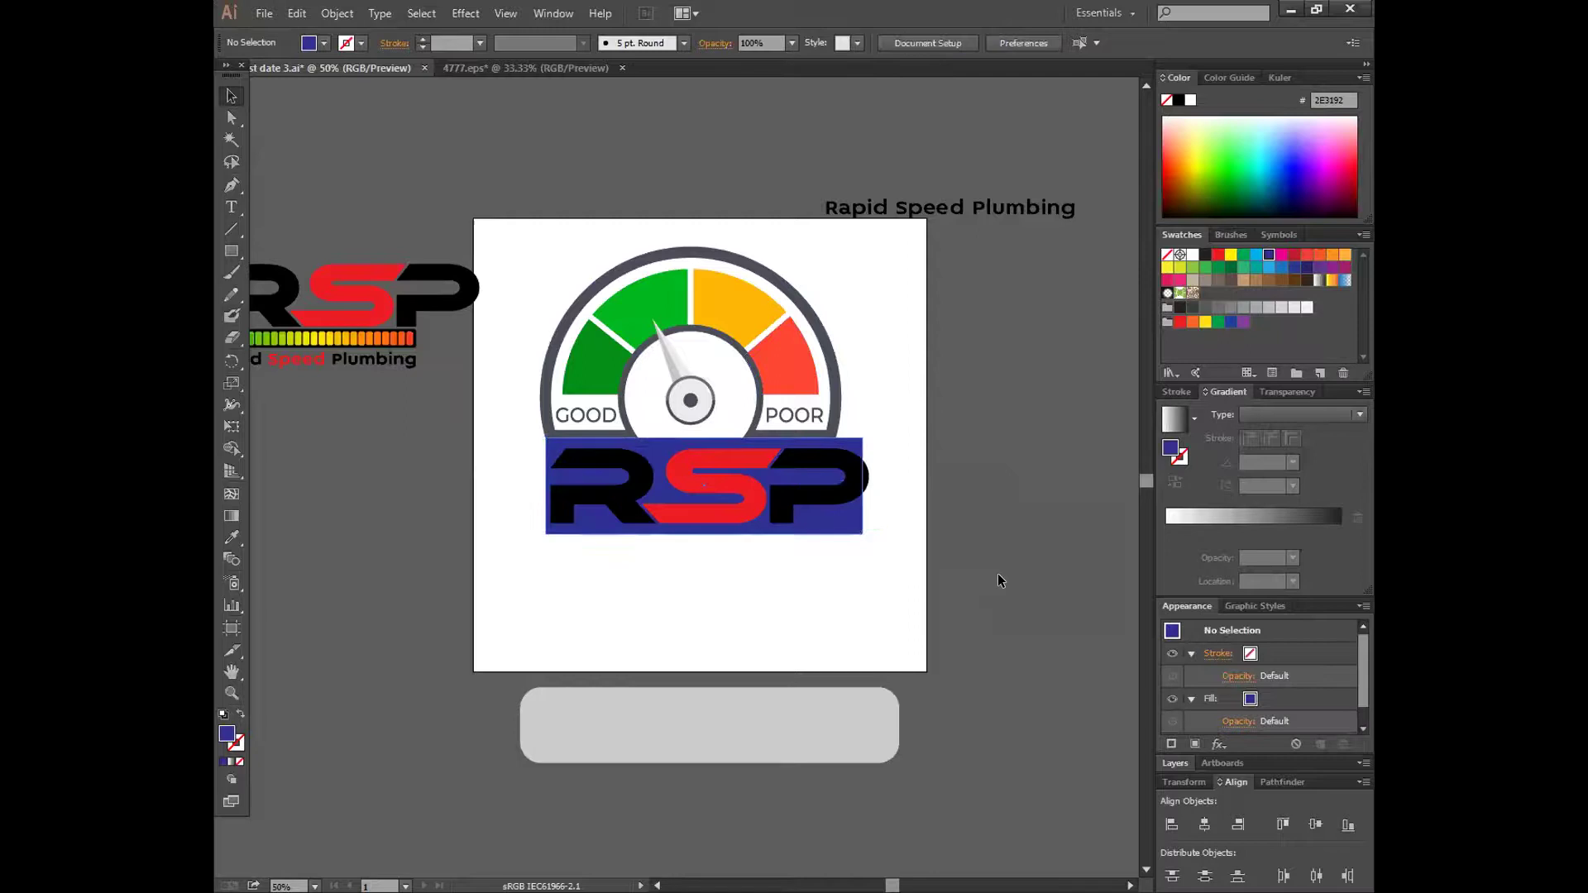
{"action": "left_click_drag", "start_coordinate": [862, 486], "coordinate": [868, 485]}
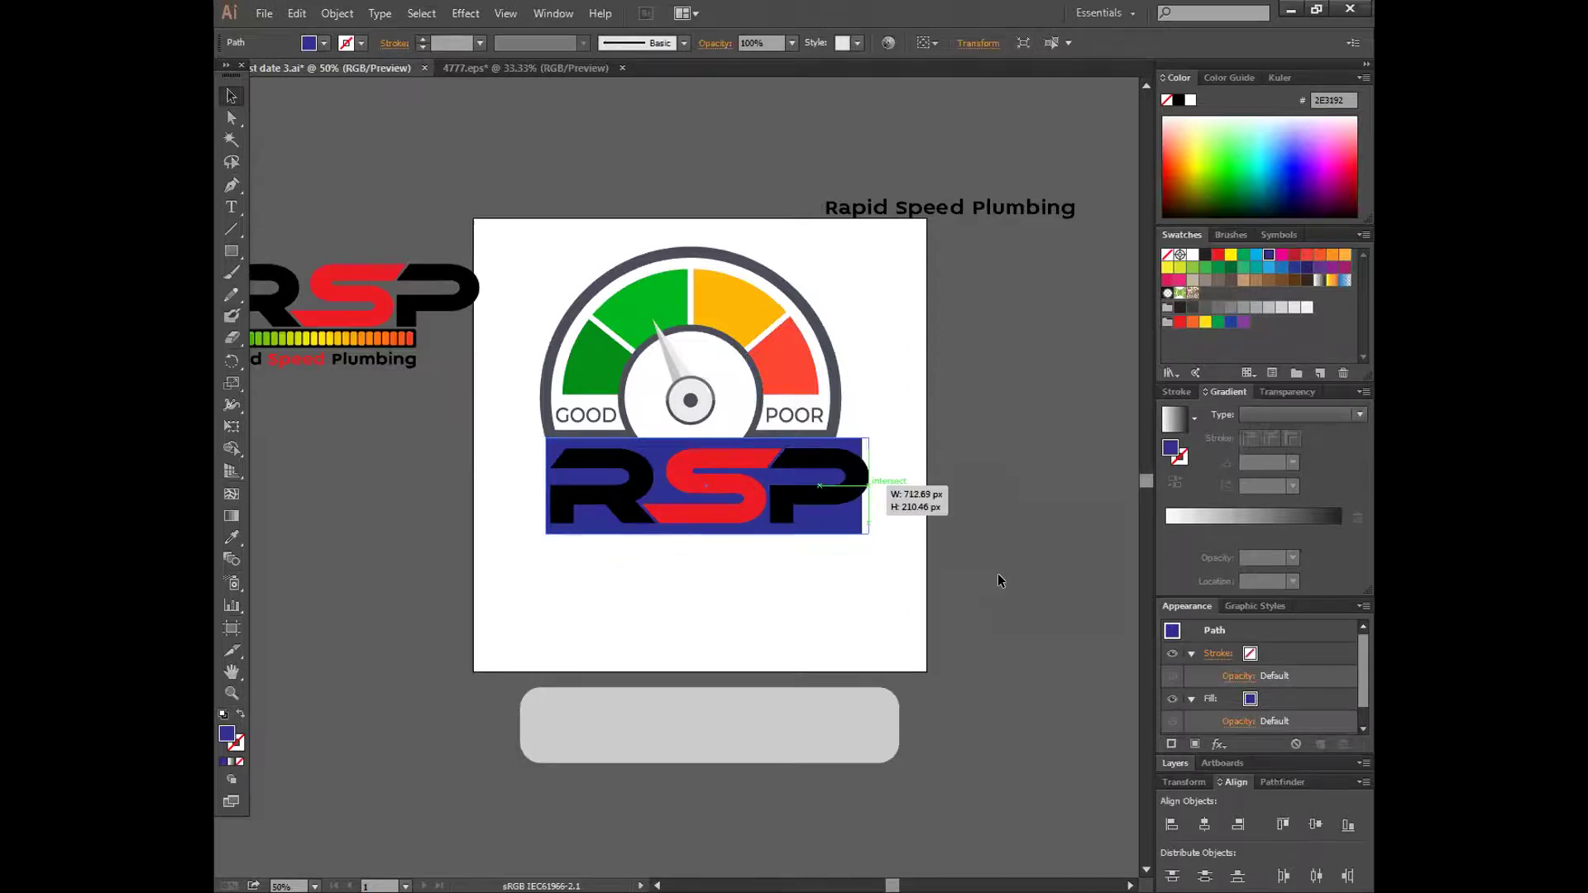
{"action": "left_click", "coordinate": [998, 573]}
- Move the blue rectangle and RSP lettering together to the left, centring them beneath the gauge
{"action": "left_click_drag", "start_coordinate": [712, 555], "coordinate": [782, 521]}
{"action": "left_click_drag", "start_coordinate": [677, 576], "coordinate": [677, 576]}
{"action": "left_click", "coordinate": [742, 578]}
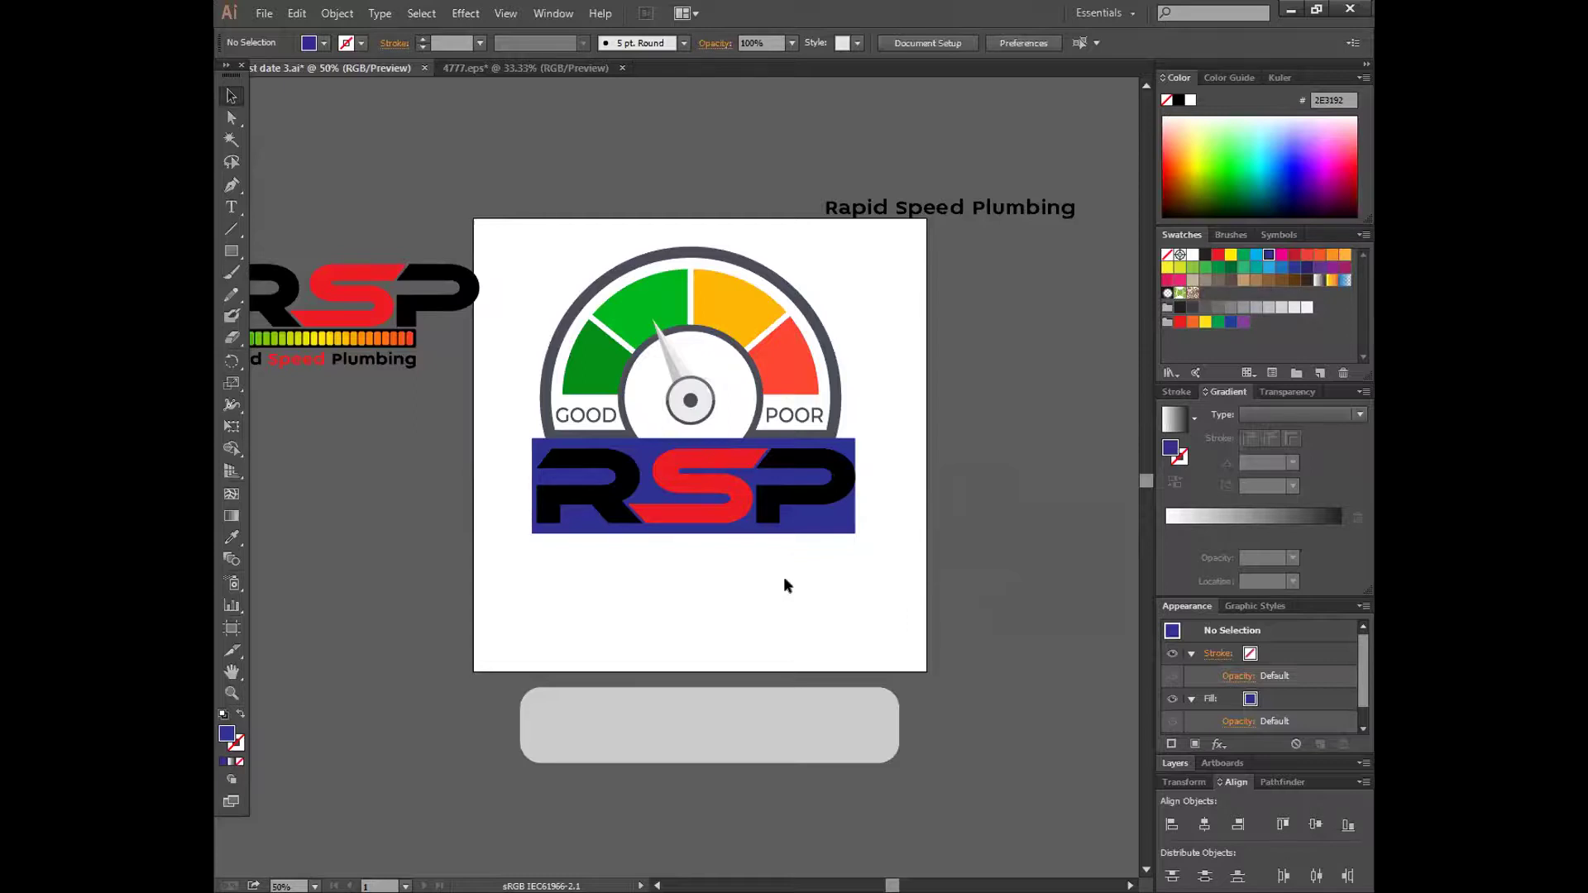
- Move the RSP lettering below the artboard, and trim away the blue rectangle and the gauge's overlapping base with Shape Builder
{"action": "key", "text": "ctrl+z"}
{"action": "left_click_drag", "start_coordinate": [724, 497], "coordinate": [744, 719]}
{"action": "left_click_drag", "start_coordinate": [612, 428], "coordinate": [837, 571]}
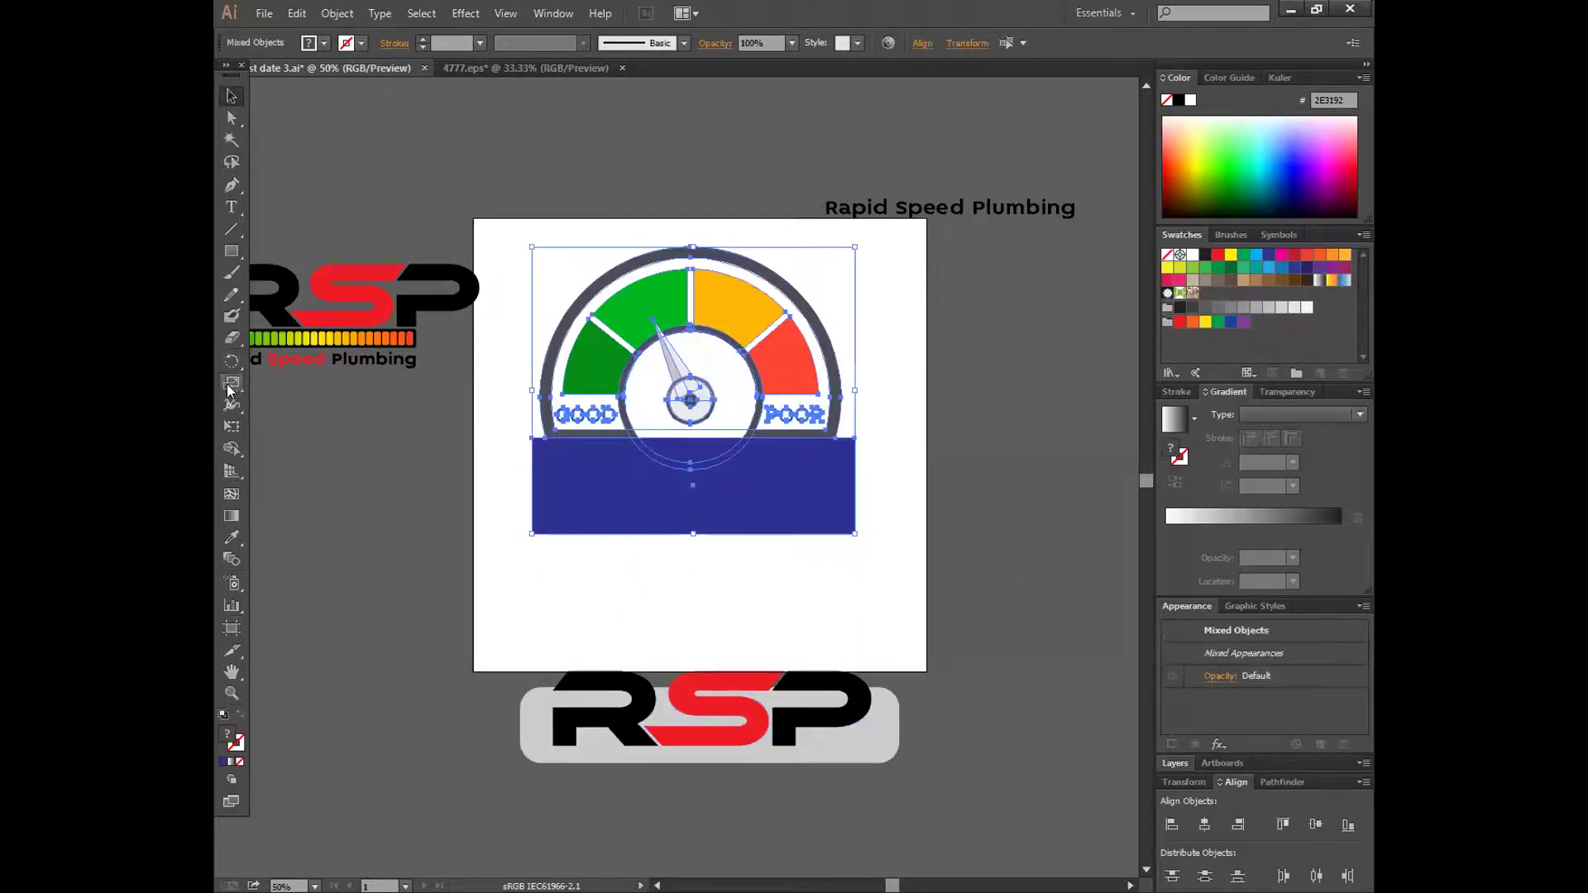
{"action": "left_click", "coordinate": [234, 449]}
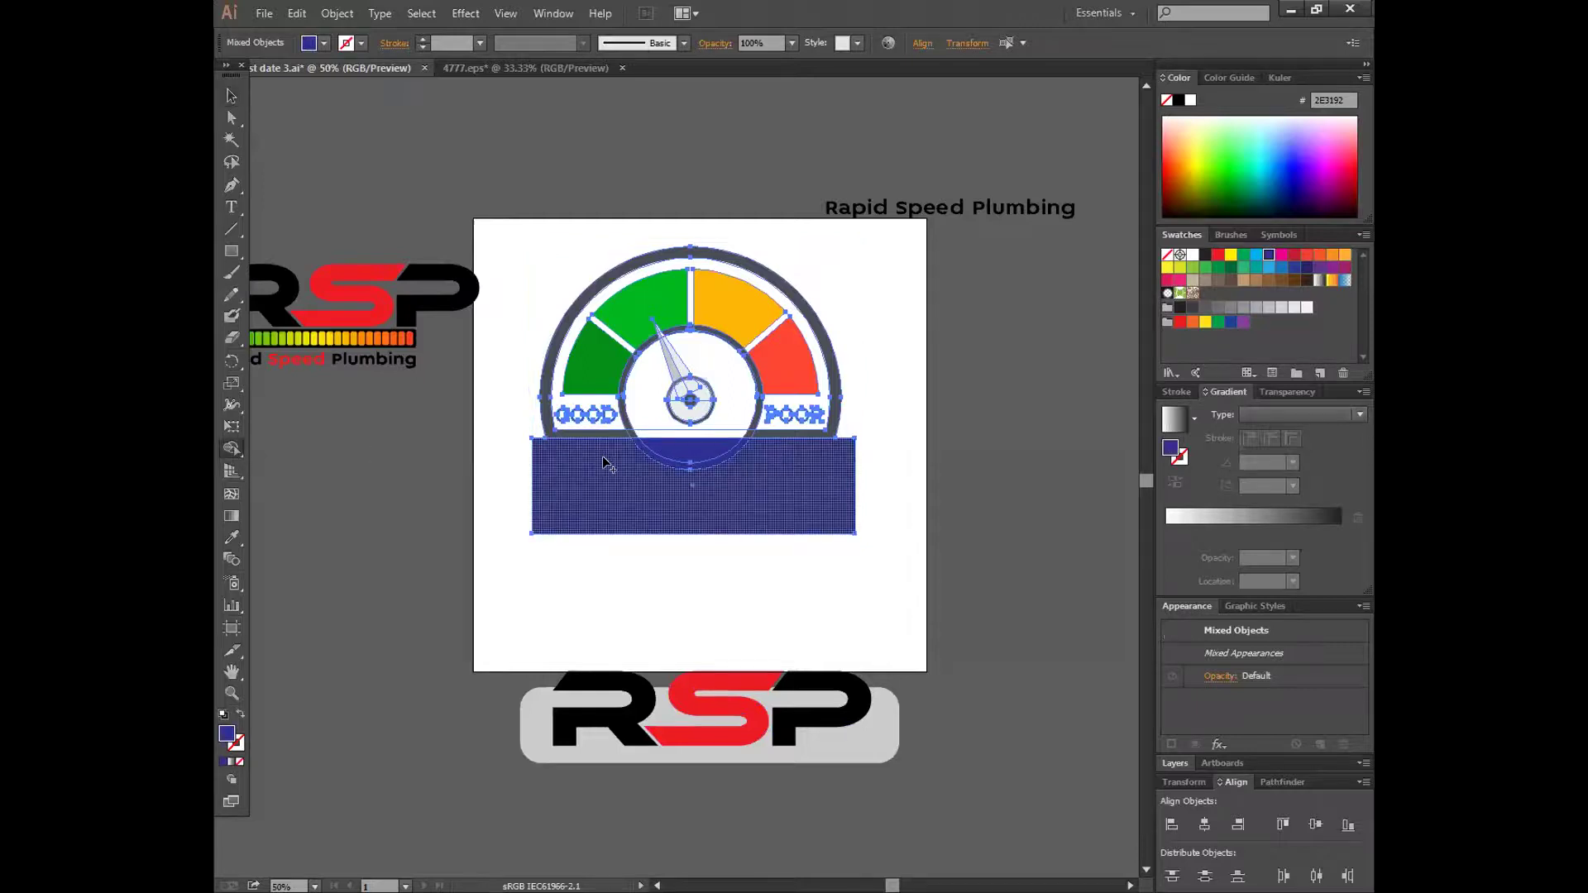
{"action": "key", "text": "z"}
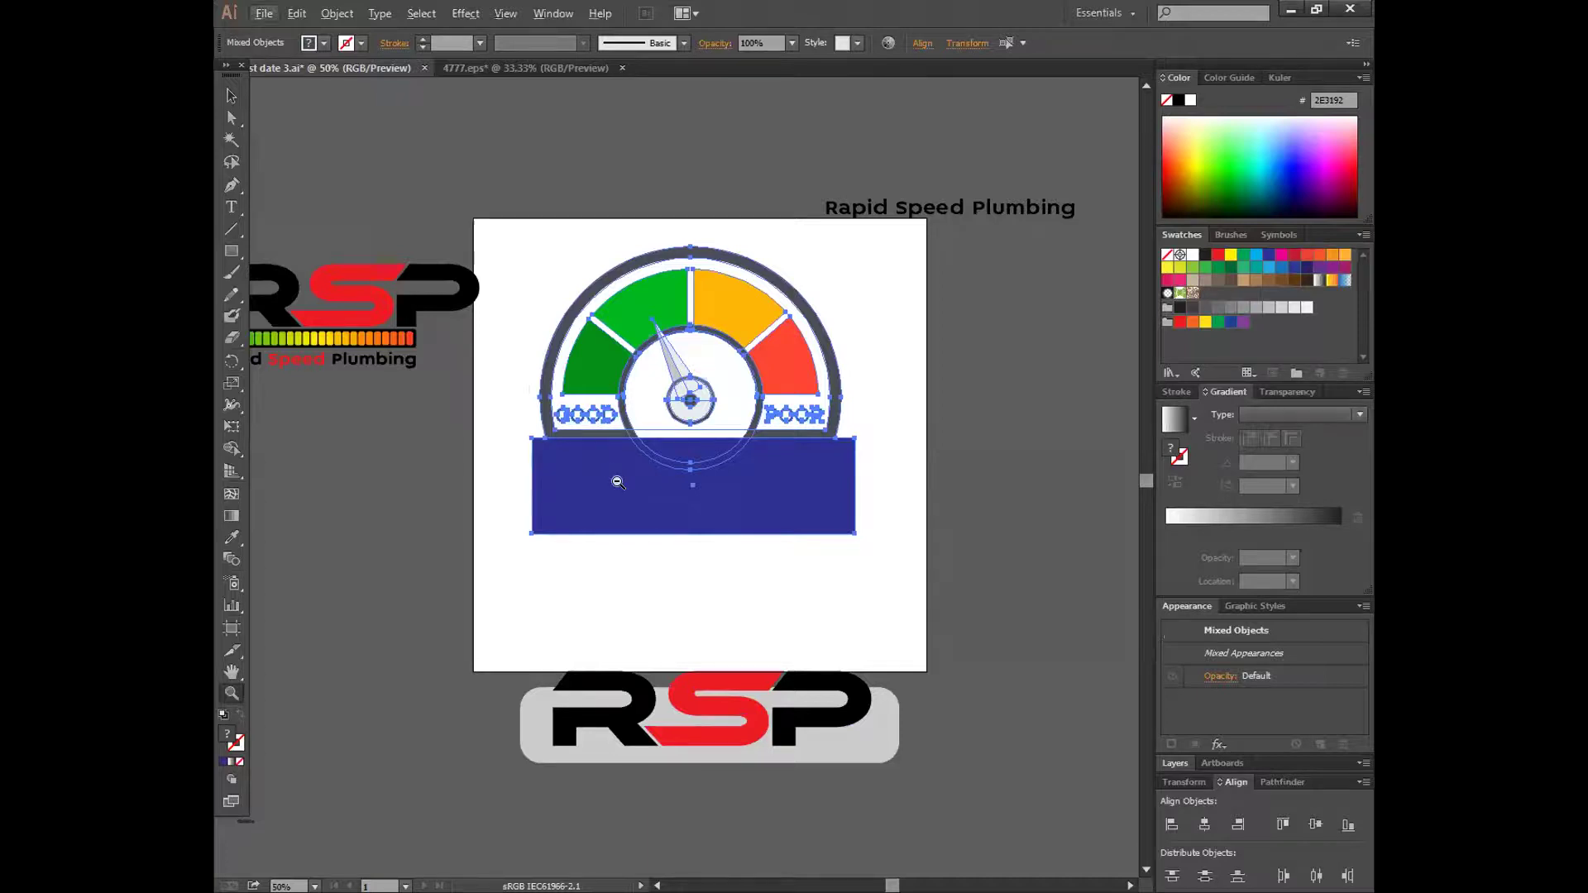
{"action": "left_click", "coordinate": [226, 94]}
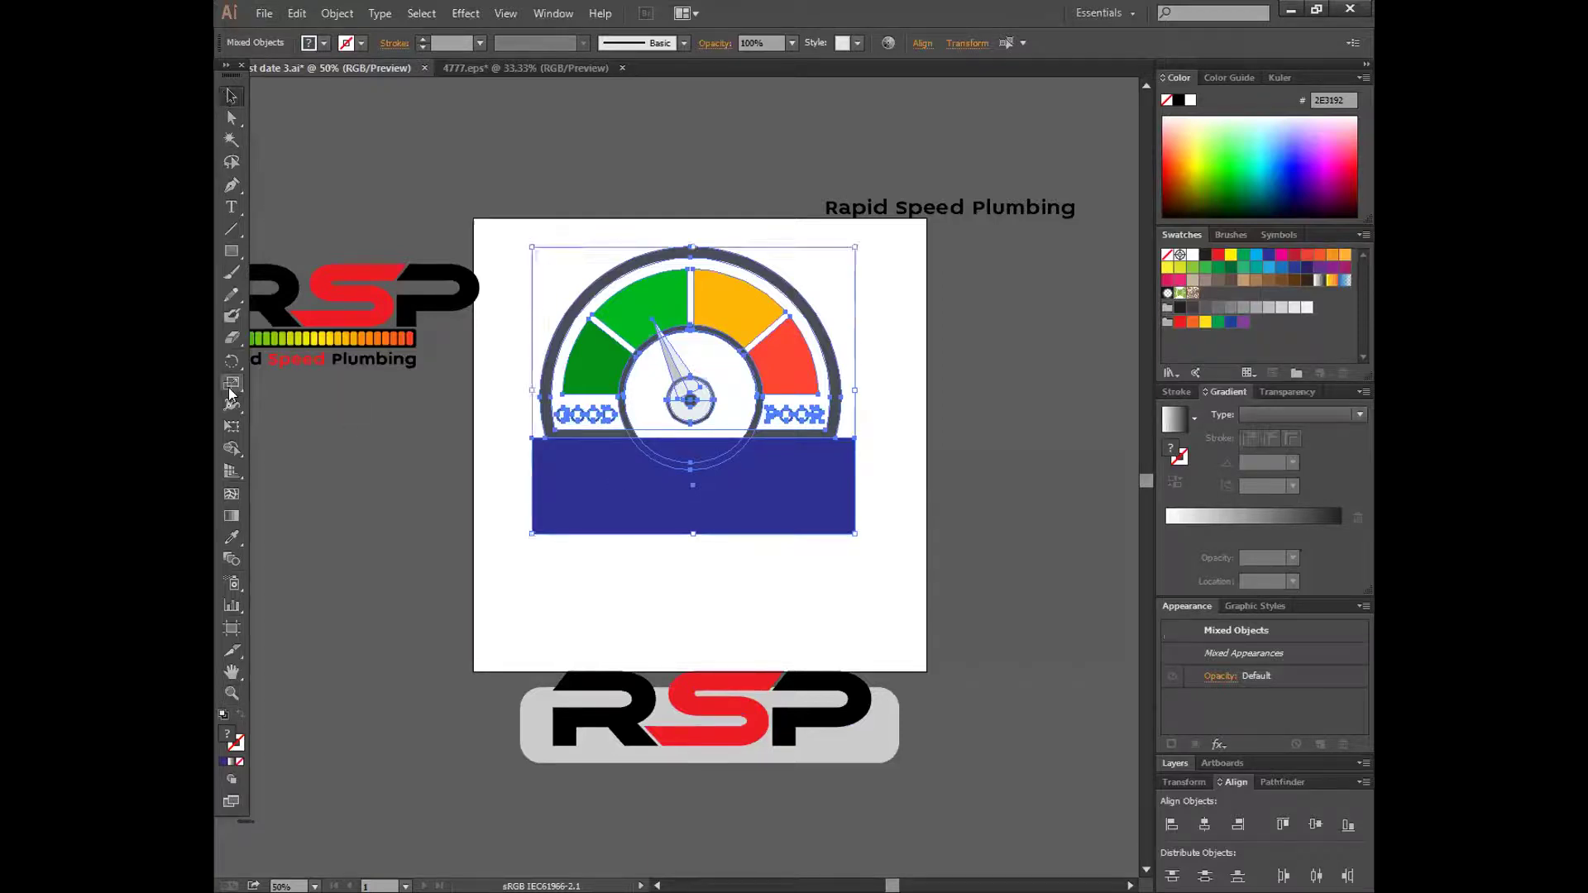
{"action": "left_click", "coordinate": [232, 449]}
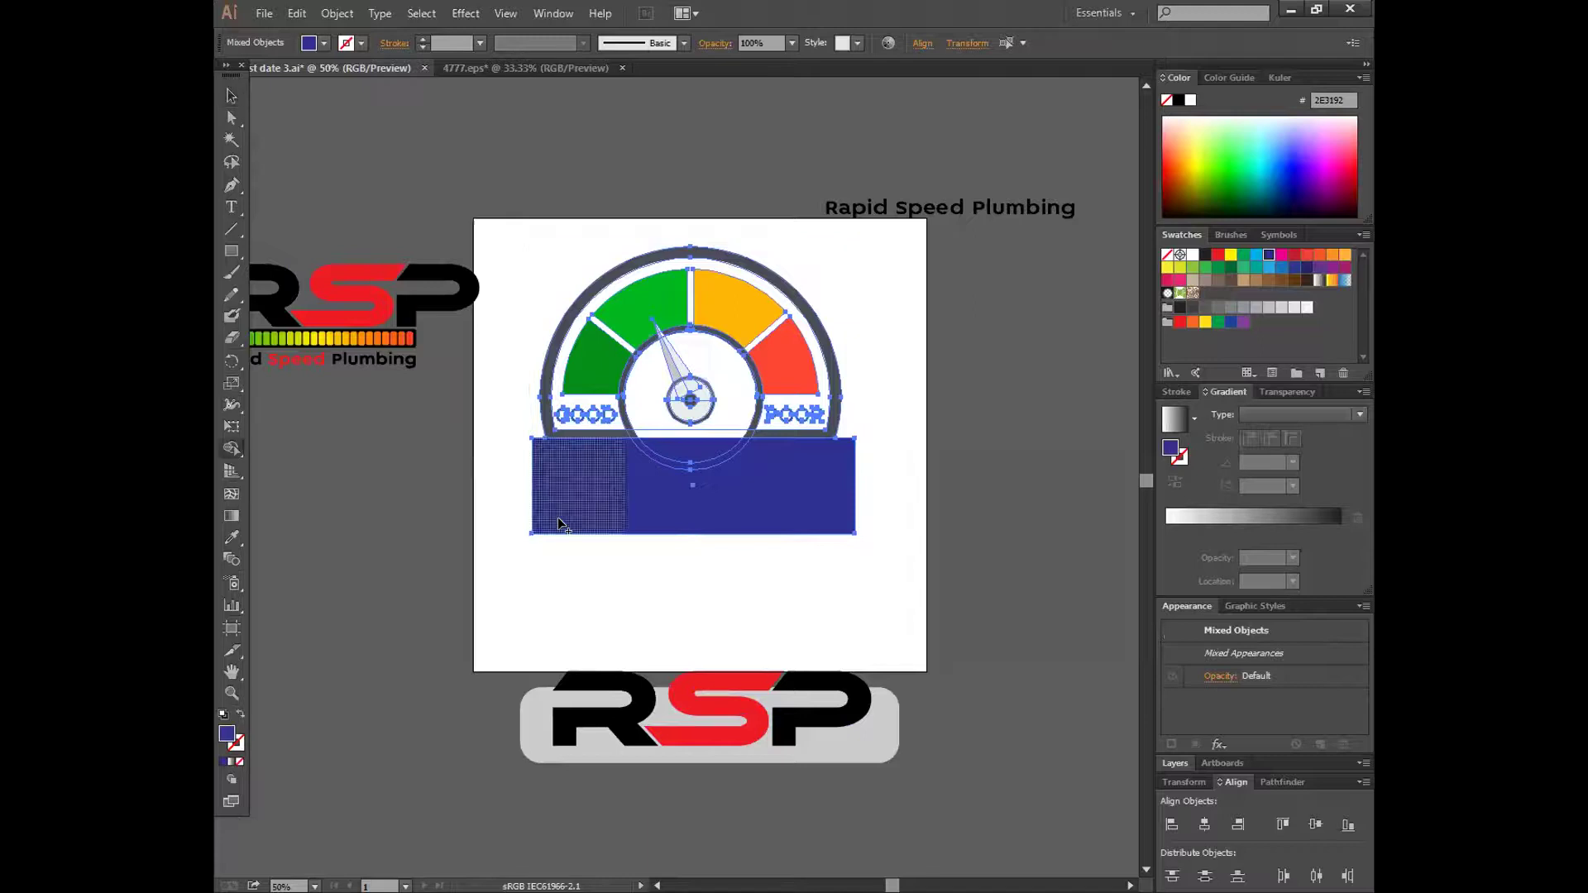
{"action": "left_click_drag", "start_coordinate": [662, 506], "coordinate": [717, 584]}
{"action": "left_click_drag", "start_coordinate": [672, 461], "coordinate": [716, 584]}
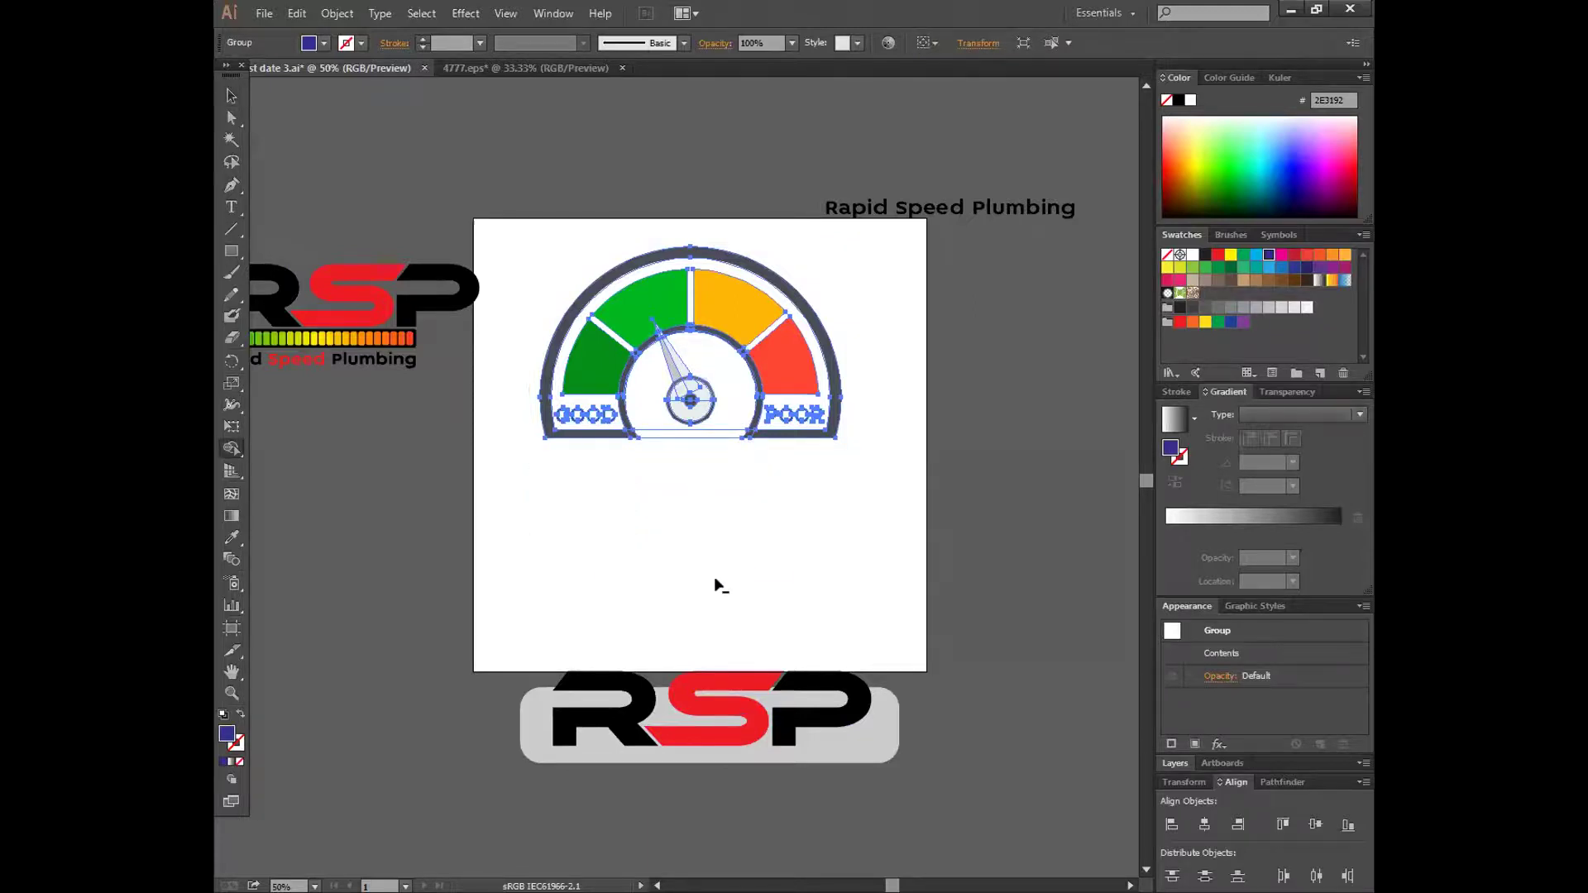
- Fill the gauge's outer frame with dark blue using Shape Builder and deselect the gauge
{"action": "left_click", "coordinate": [622, 429]}
{"action": "left_click", "coordinate": [231, 96]}
{"action": "left_click", "coordinate": [358, 130]}
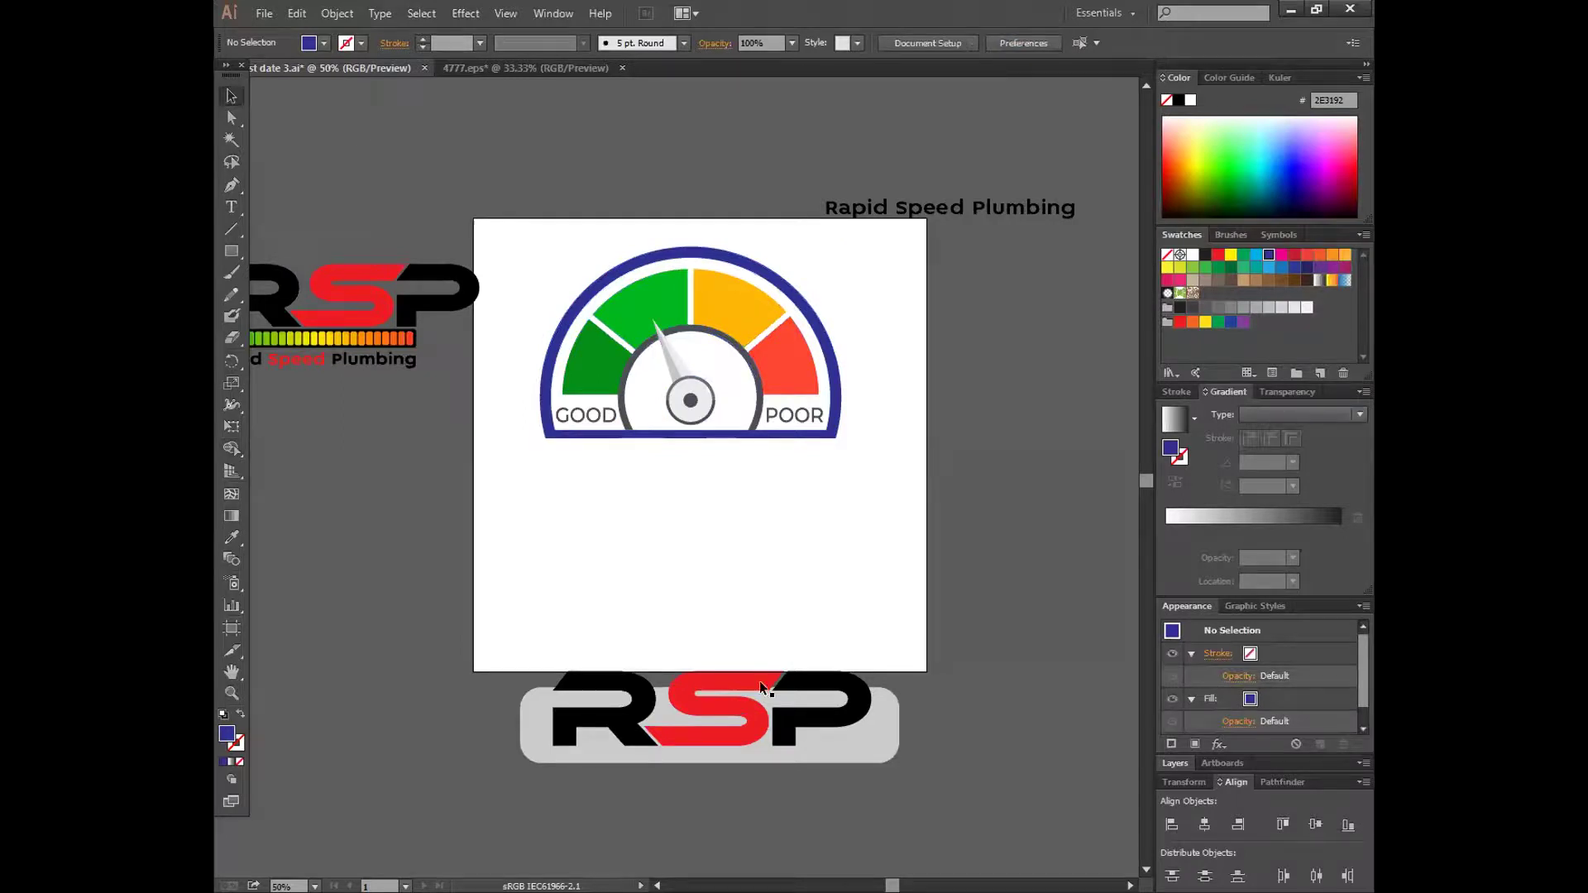
- Move the RSP lettering up onto the artboard, directly beneath the trimmed gauge
{"action": "left_click_drag", "start_coordinate": [740, 706], "coordinate": [731, 590]}
{"action": "left_click", "coordinate": [809, 588]}
{"action": "scroll", "coordinate": [811, 599], "scroll_direction": "up", "scroll_amount": 1}
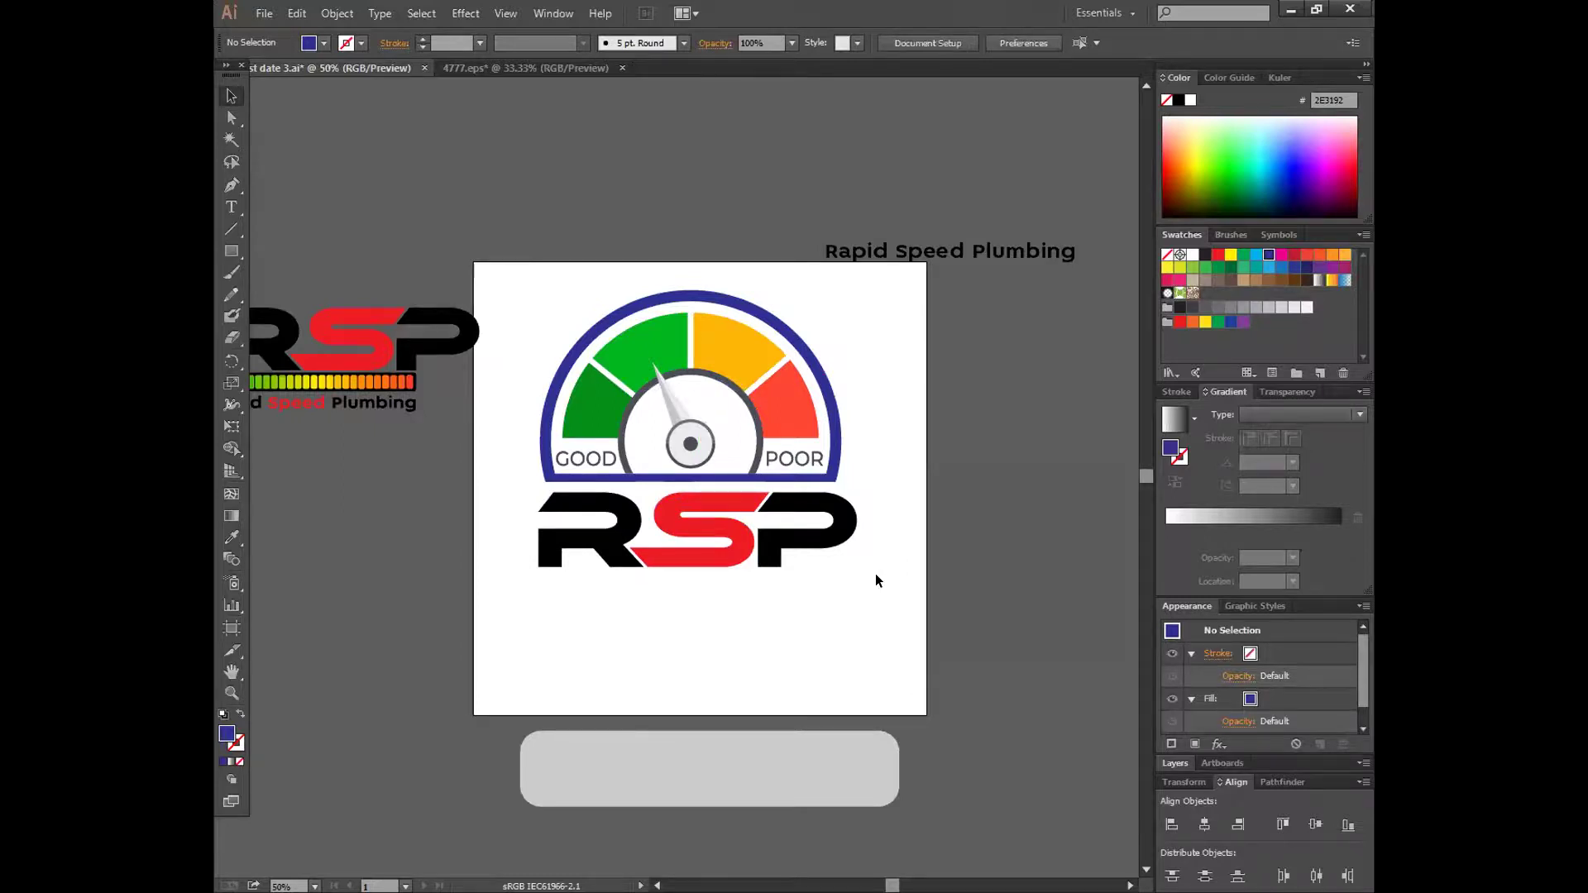
- Undo the recent edits back to the point where only the RSP lettering is on the artboard
{"action": "key", "text": "ctrl+z"}
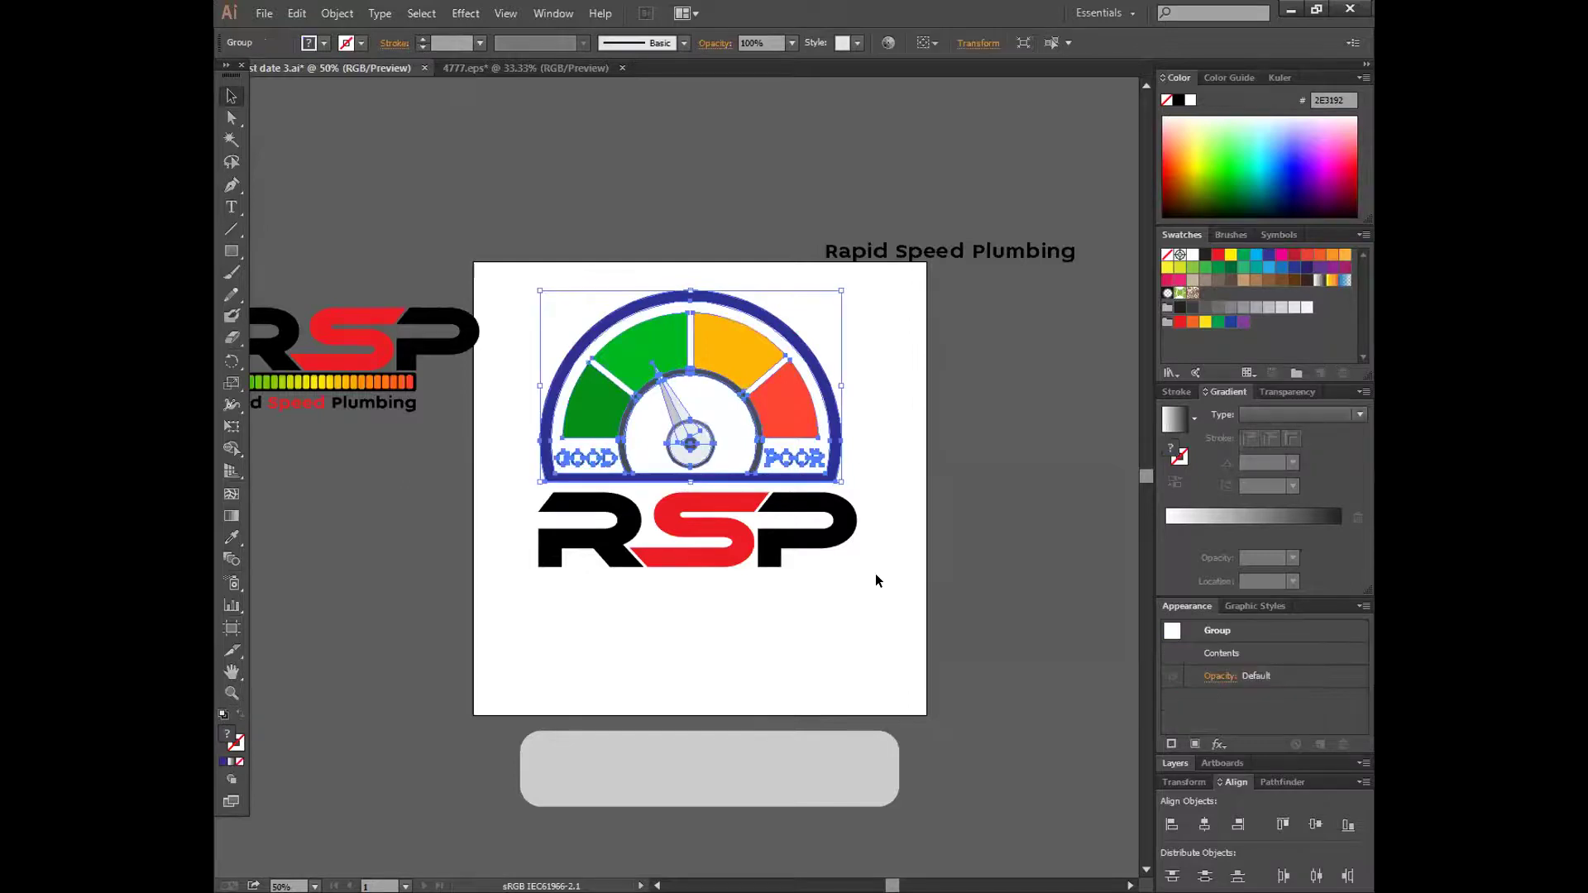
{"action": "key", "text": "ctrl+z"}
{"action": "key", "text": "ctrl+z"}
{"action": "key", "text": "ctrl+z"}
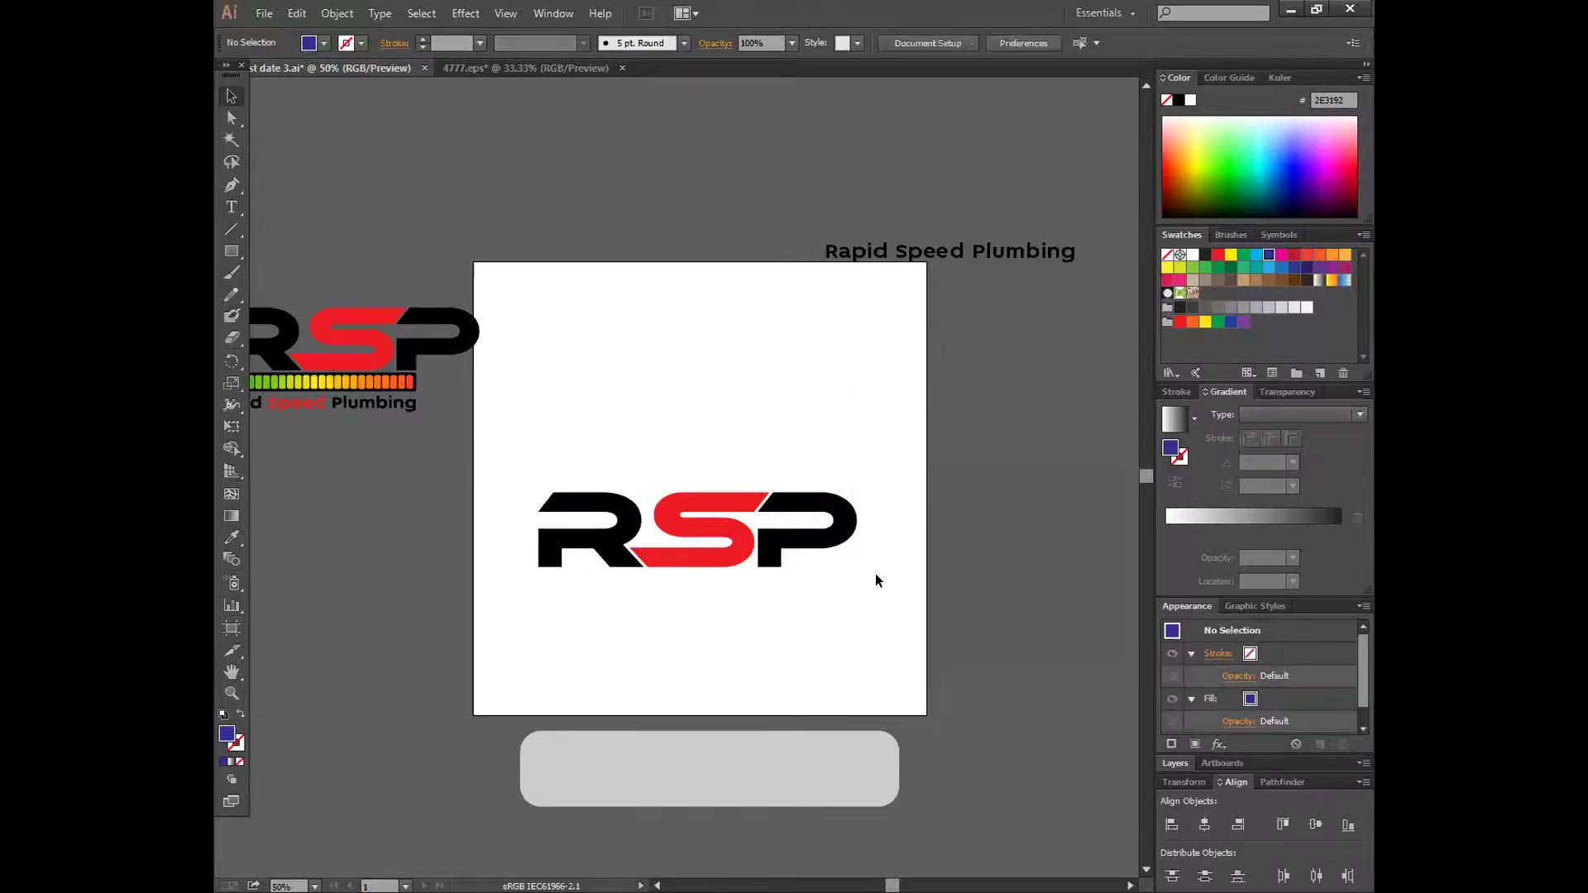
{"action": "key", "text": "ctrl+z"}
{"action": "key", "text": "ctrl+z"}
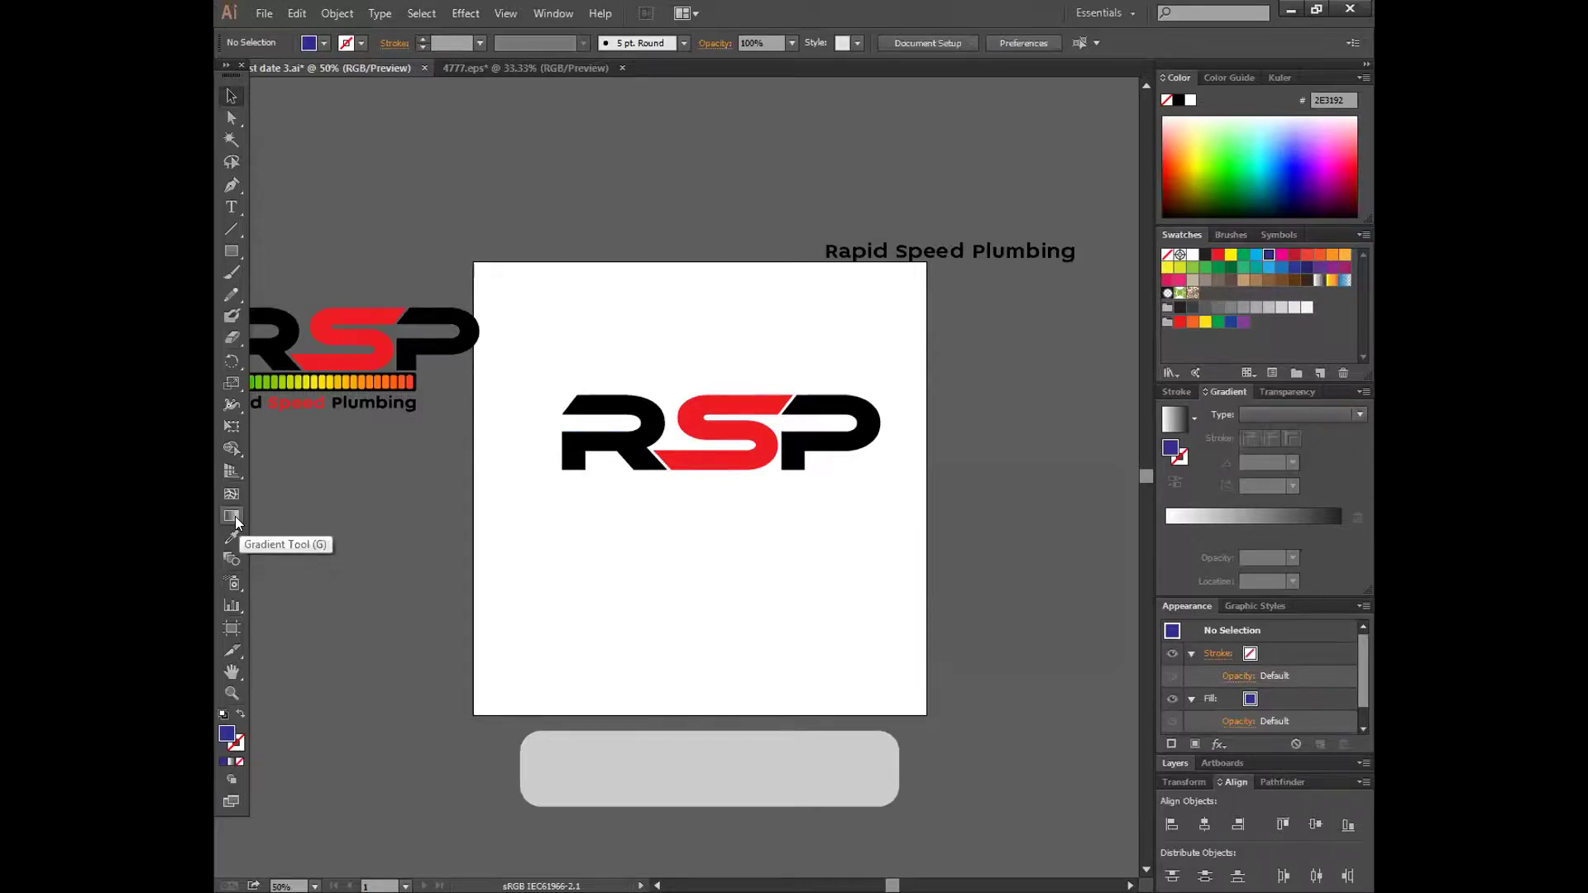
- Draw a rectangle about 702 × 173 px over the RSP lettering and send it to the back
{"action": "left_click", "coordinate": [232, 252]}
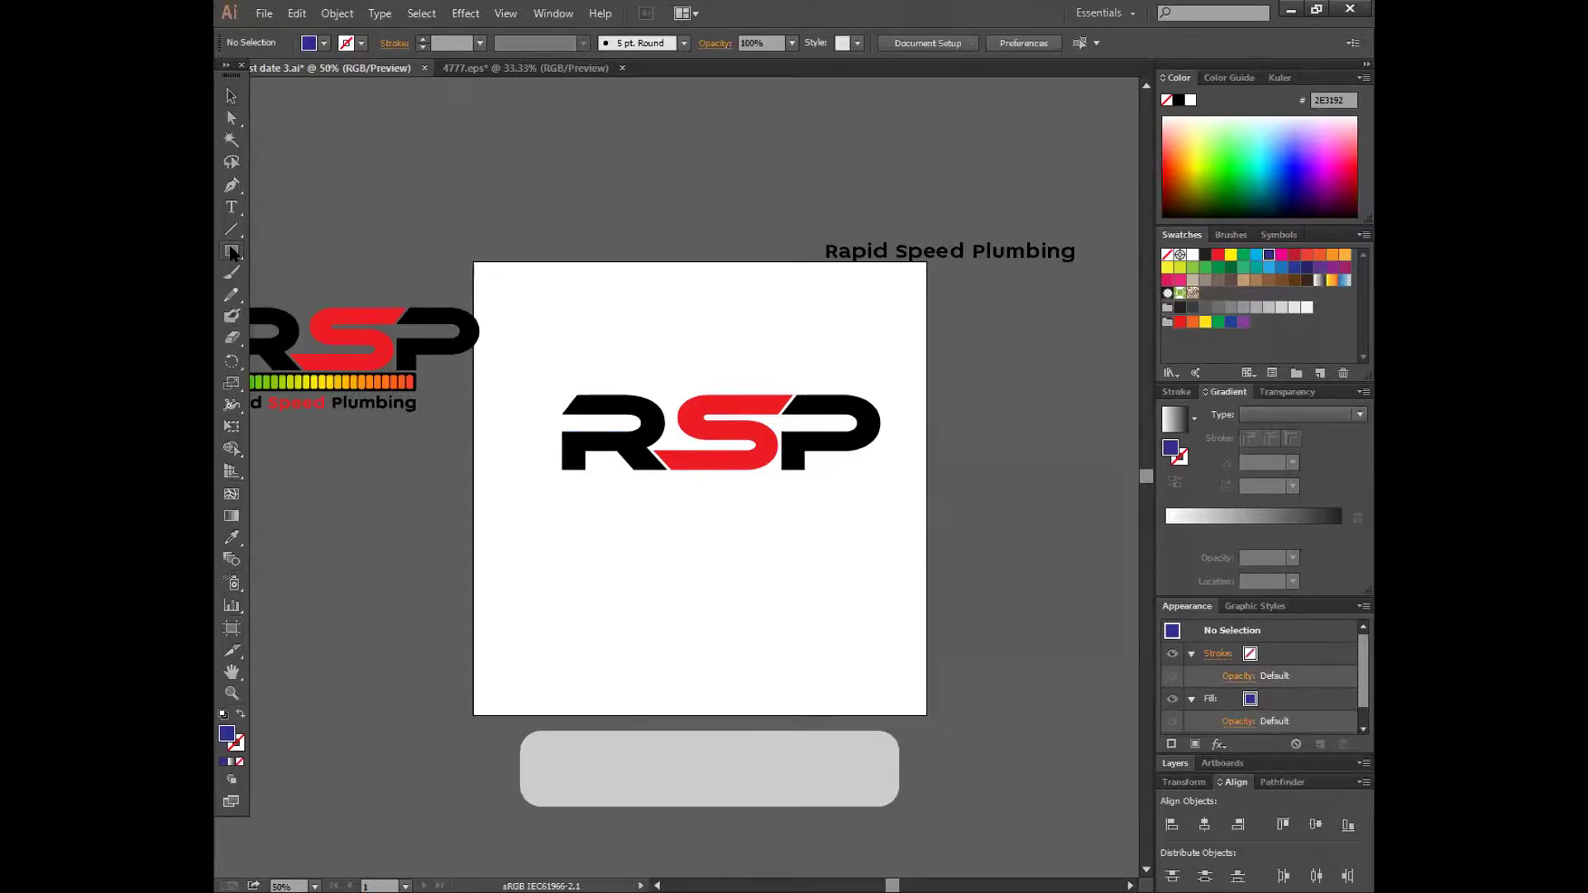
{"action": "left_click_drag", "start_coordinate": [561, 390], "coordinate": [881, 469]}
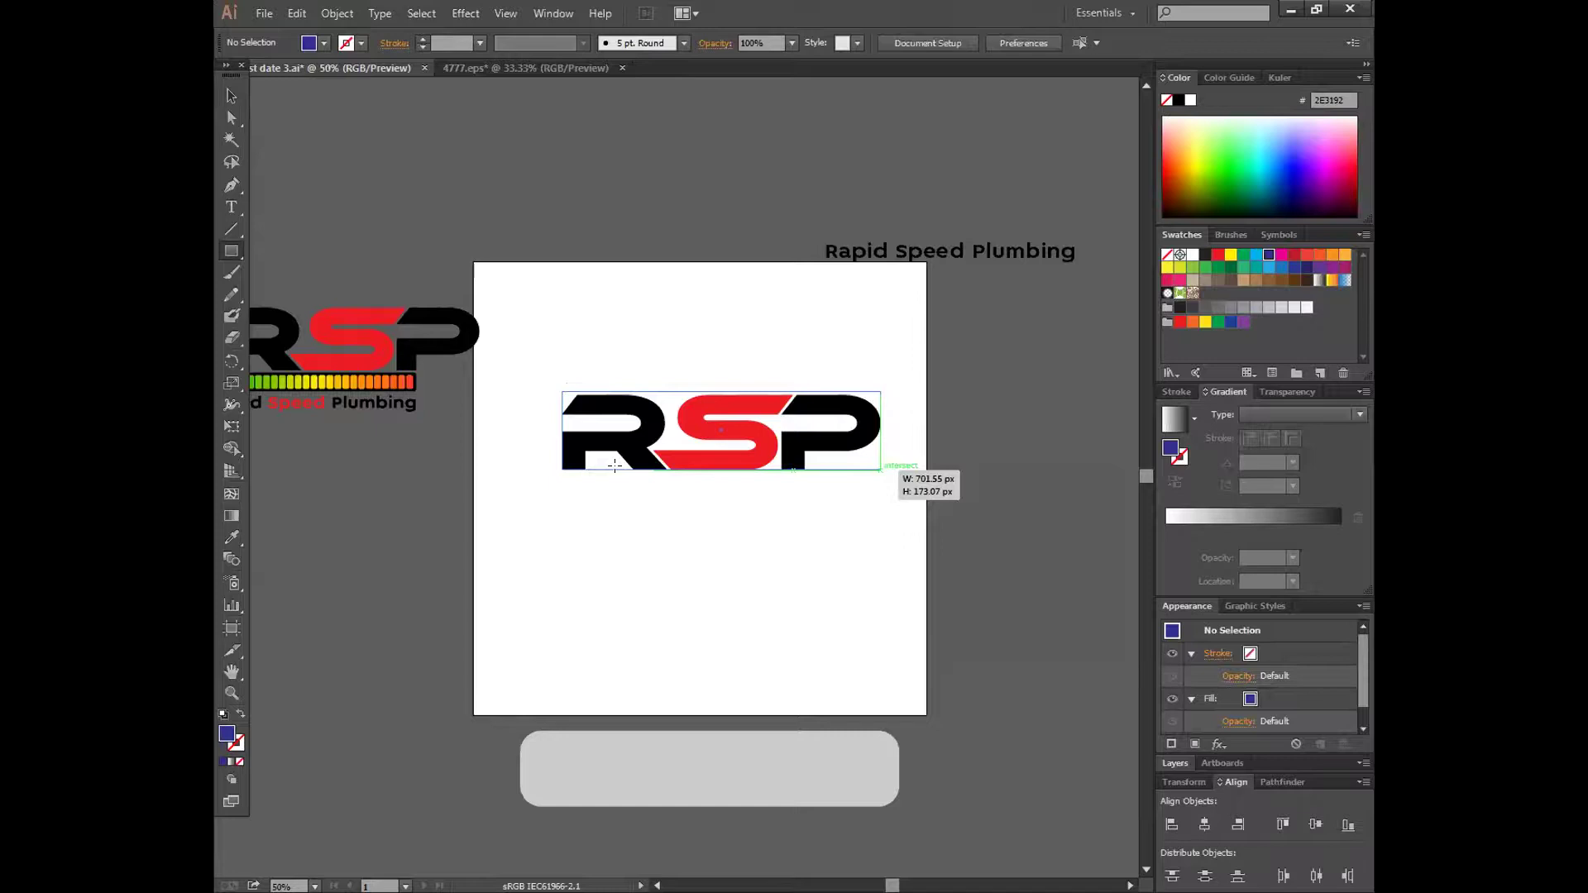
{"action": "left_click_drag", "start_coordinate": [882, 470], "coordinate": [881, 469]}
{"action": "key", "text": "v"}
{"action": "right_click", "coordinate": [713, 416]}
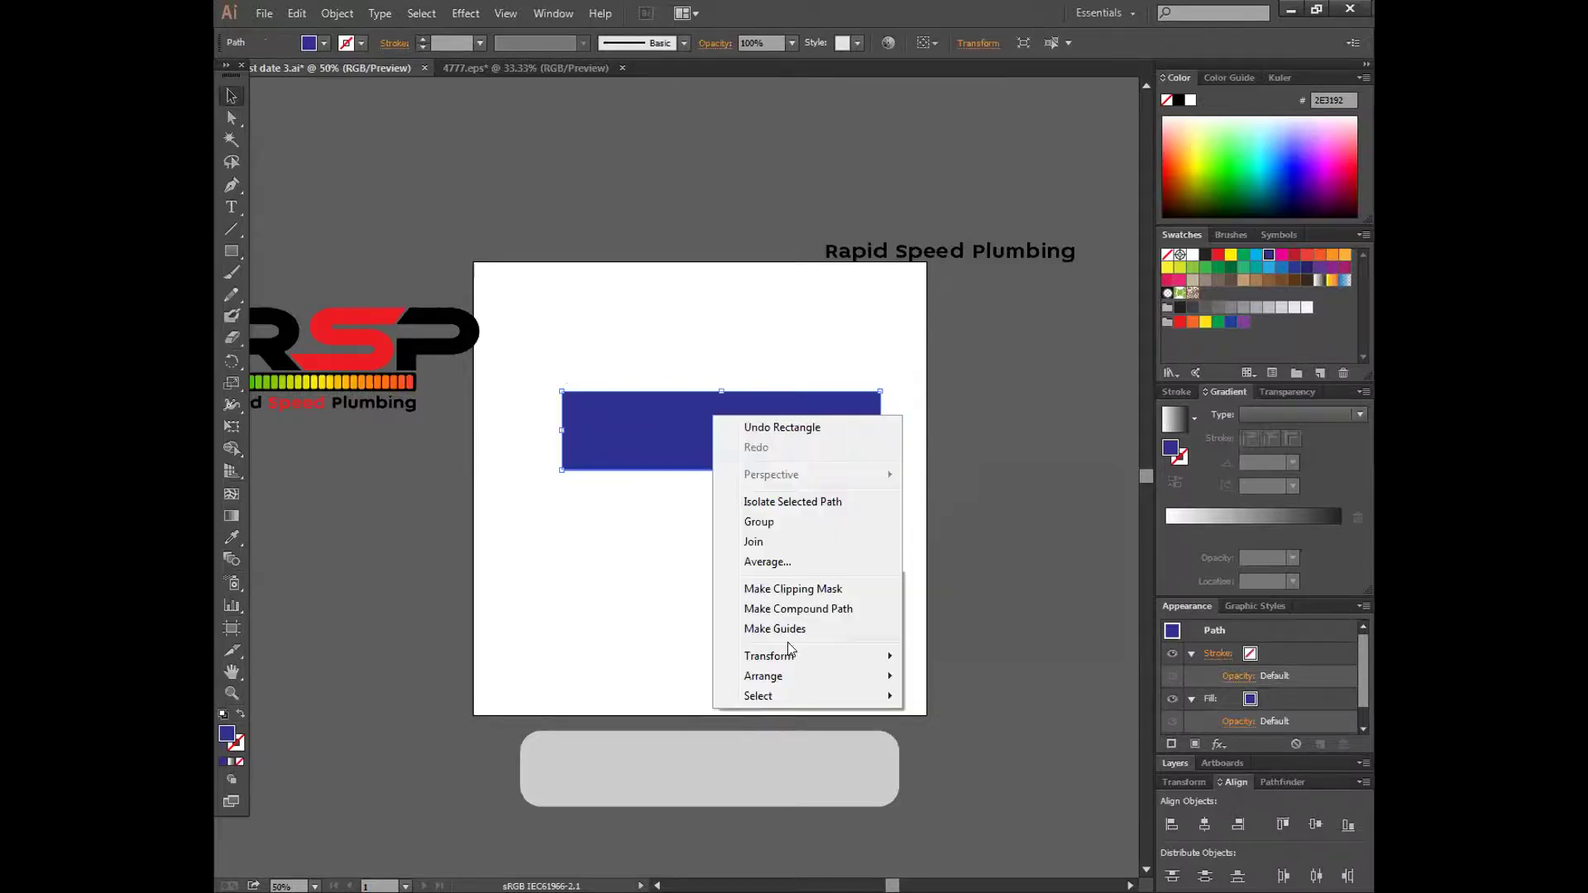
{"action": "mouse_move", "coordinate": [783, 677]}
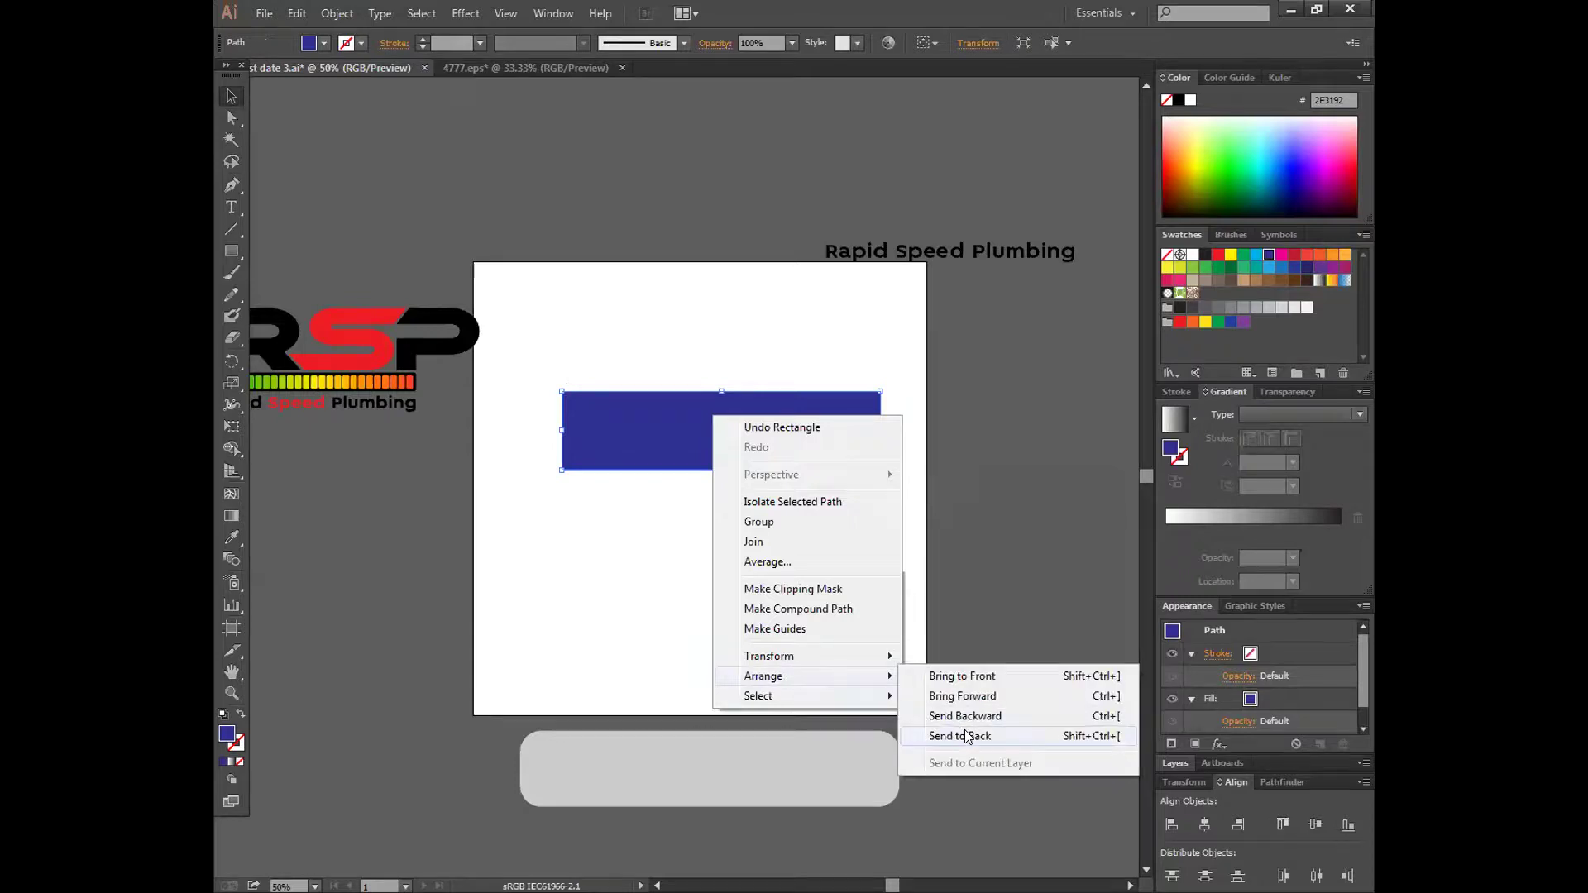
{"action": "left_click", "coordinate": [966, 737]}
{"action": "left_click", "coordinate": [784, 627]}
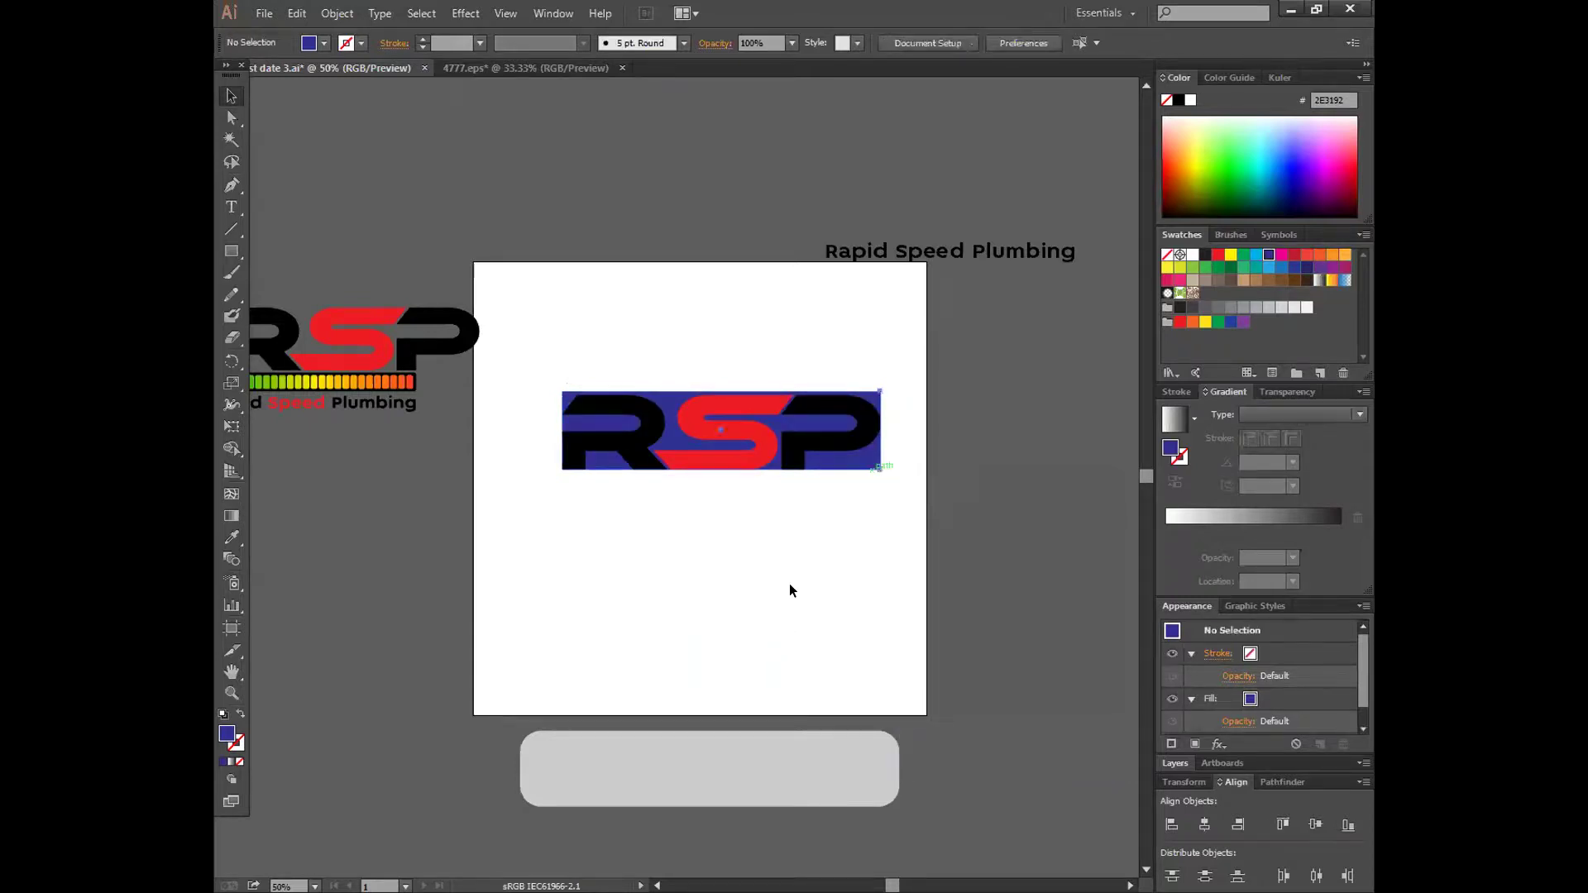
- Try brown, black, white and orange fills on the rectangle behind the RSP lettering
{"action": "left_click", "coordinate": [876, 464]}
{"action": "left_click", "coordinate": [1255, 280]}
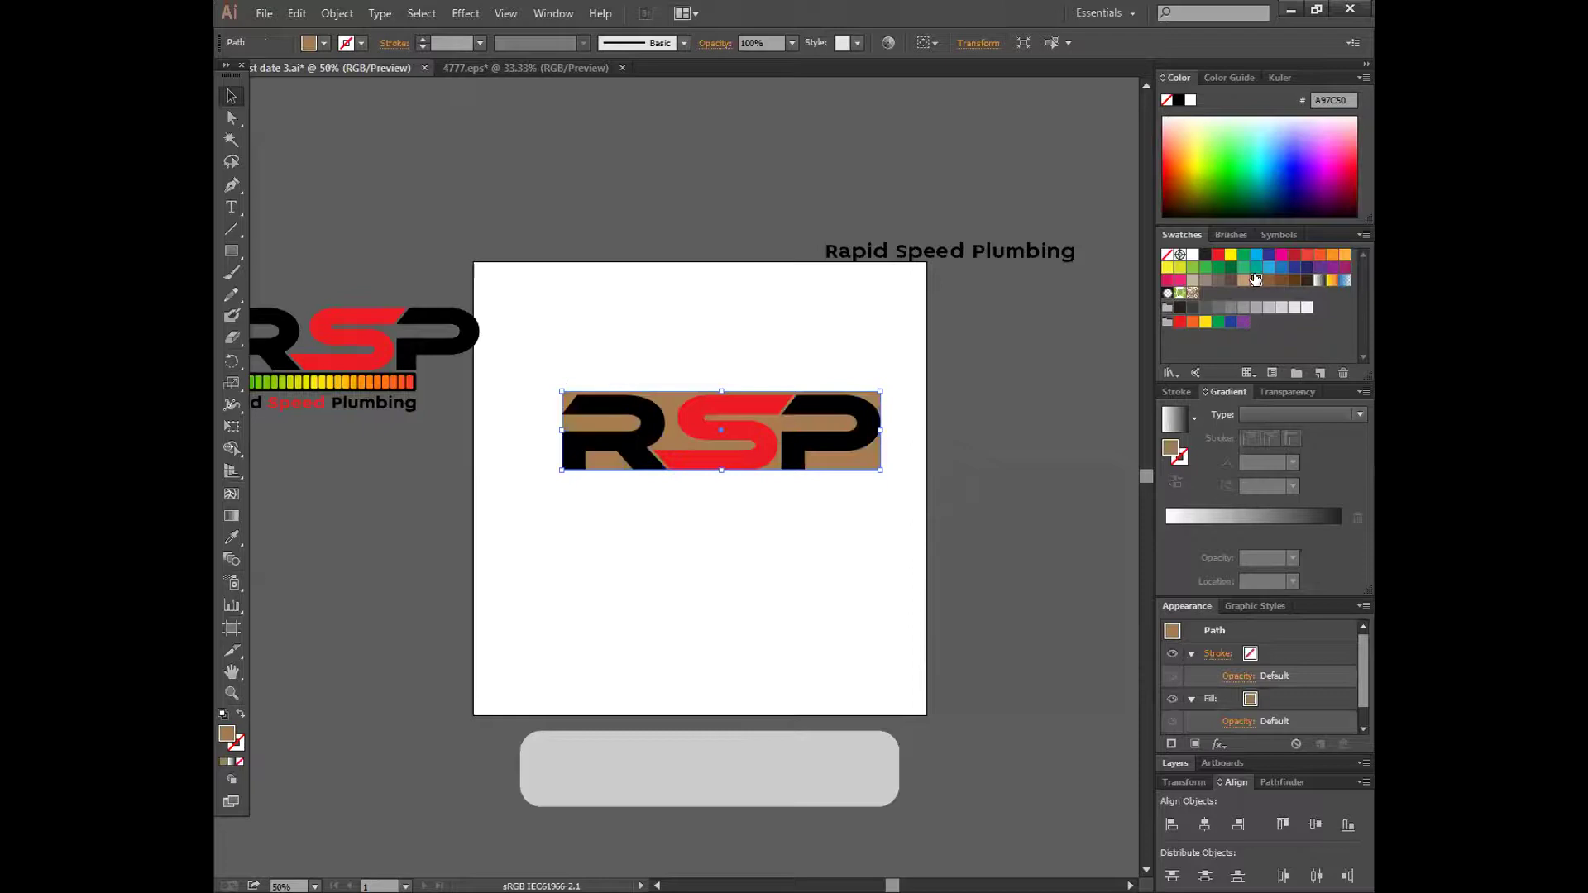
{"action": "left_click", "coordinate": [1204, 256]}
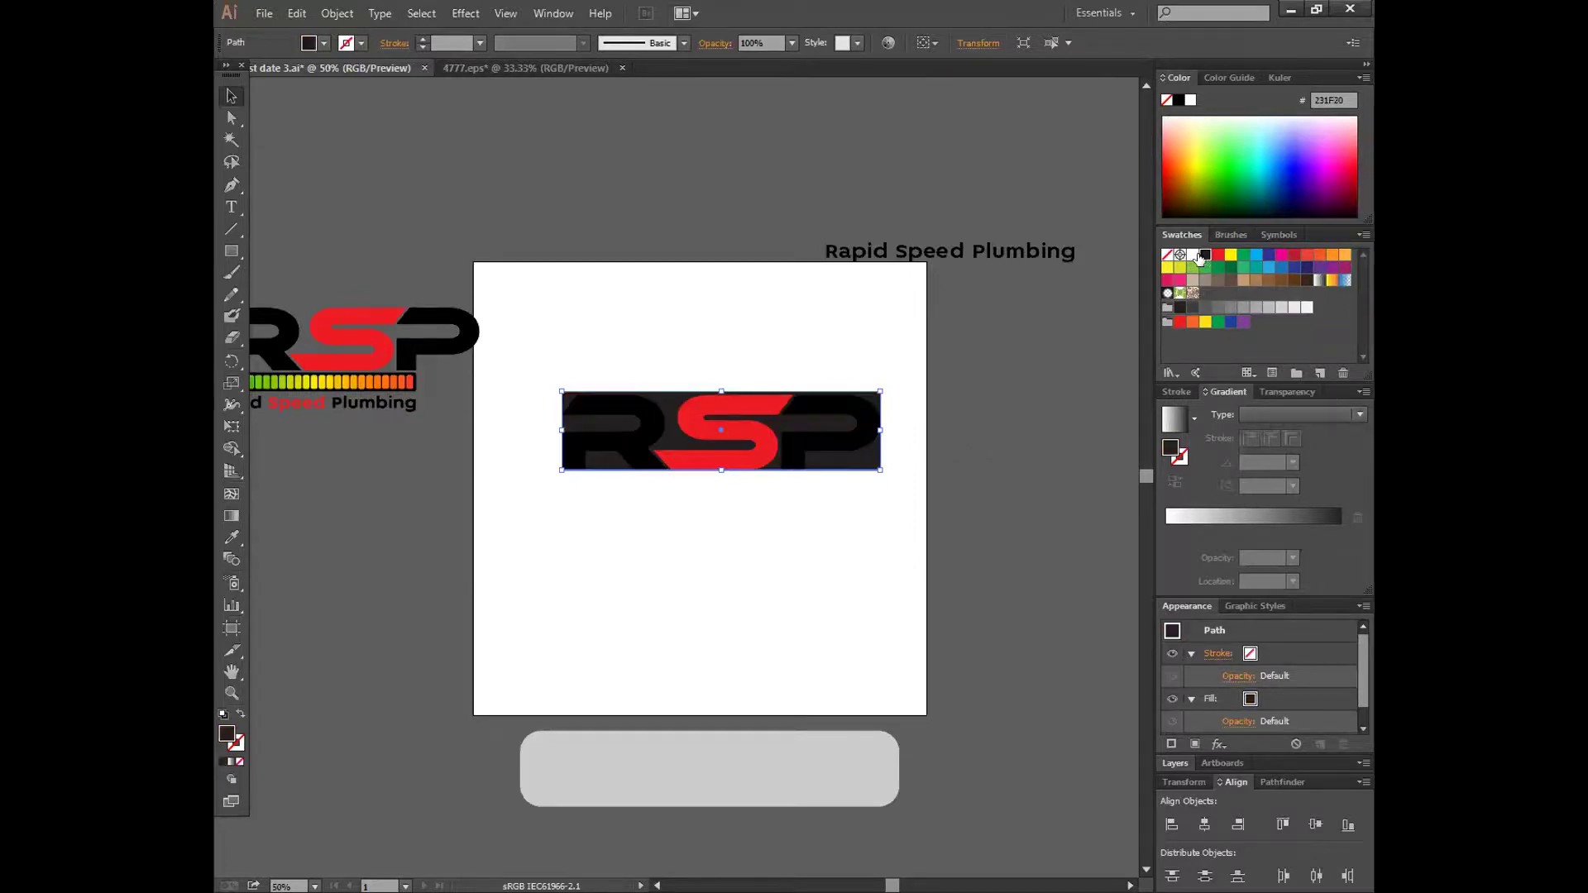
{"action": "left_click", "coordinate": [1193, 255]}
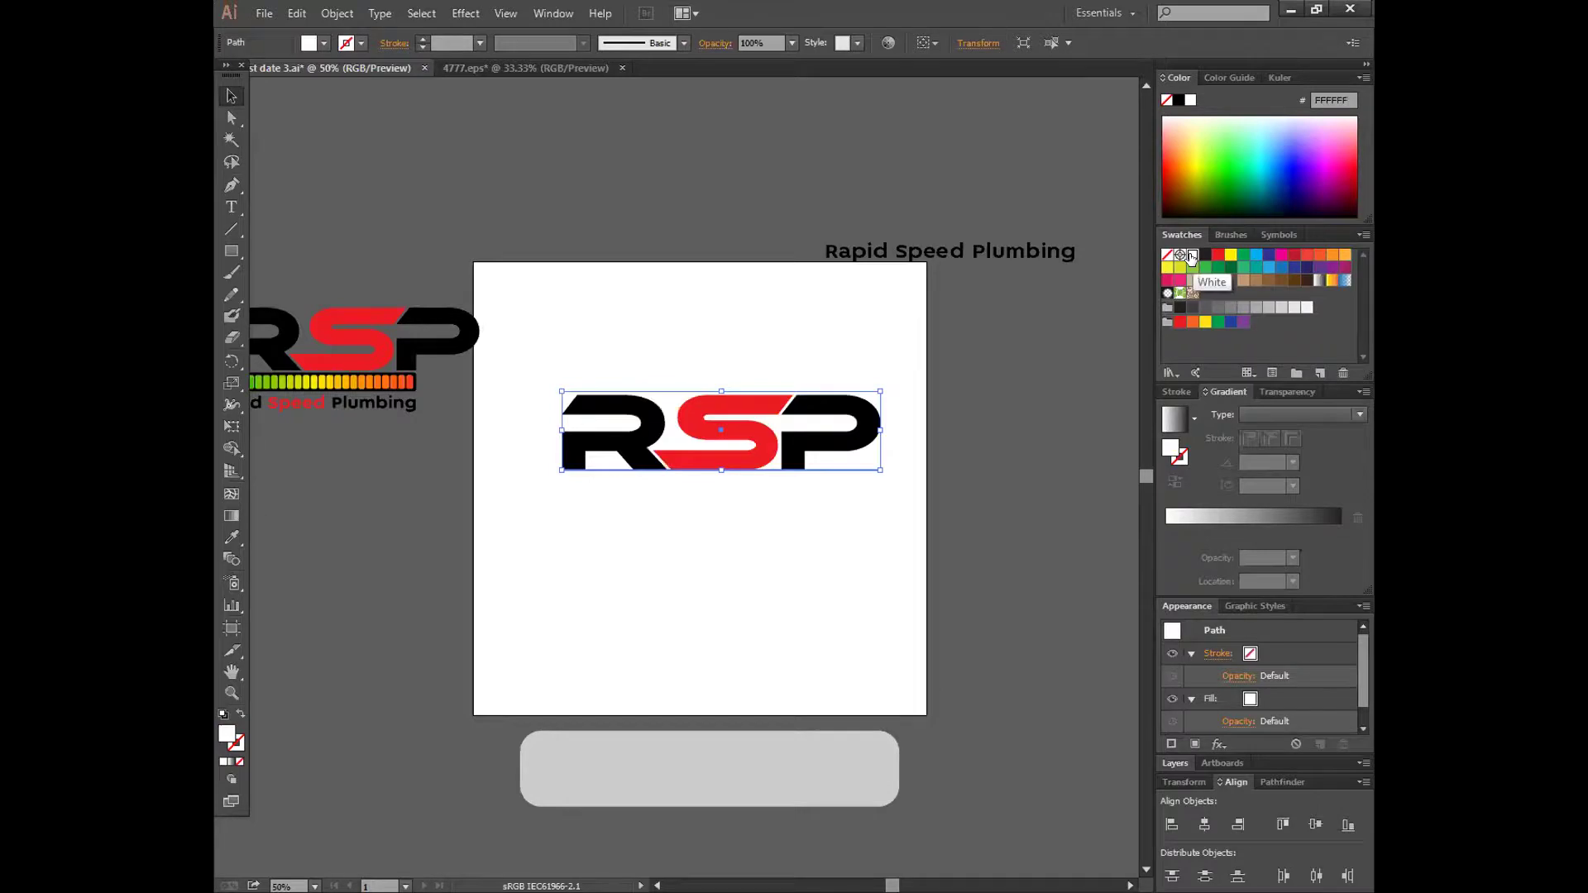
{"action": "left_click", "coordinate": [1342, 257]}
{"action": "left_click", "coordinate": [1061, 459]}
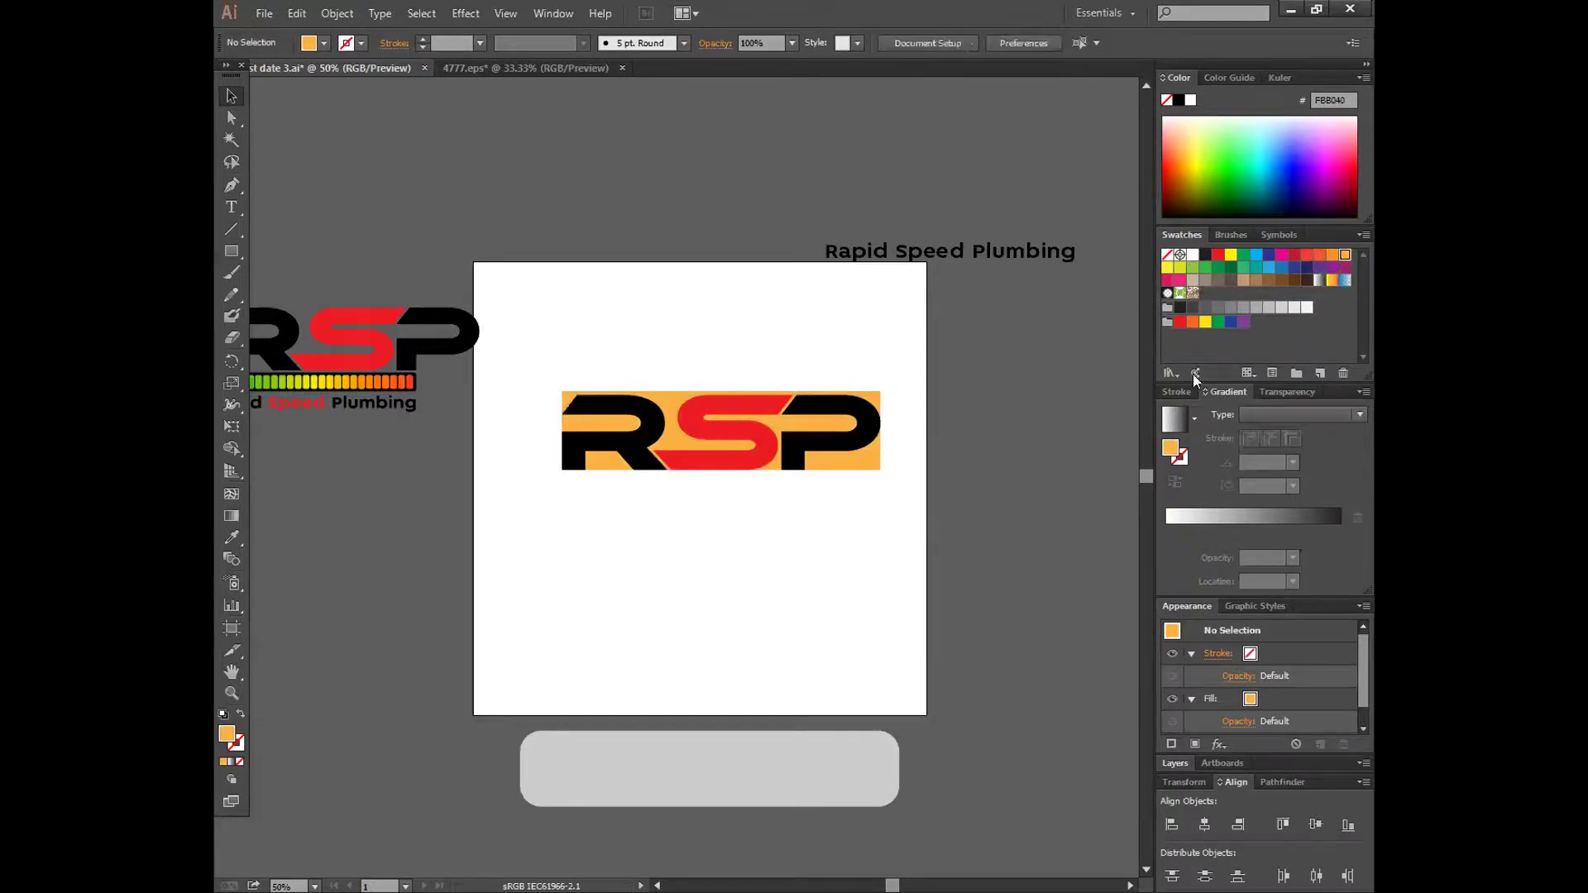
- Fill the rectangle behind the RSP lettering with yellow F9ED32
{"action": "left_click", "coordinate": [861, 446]}
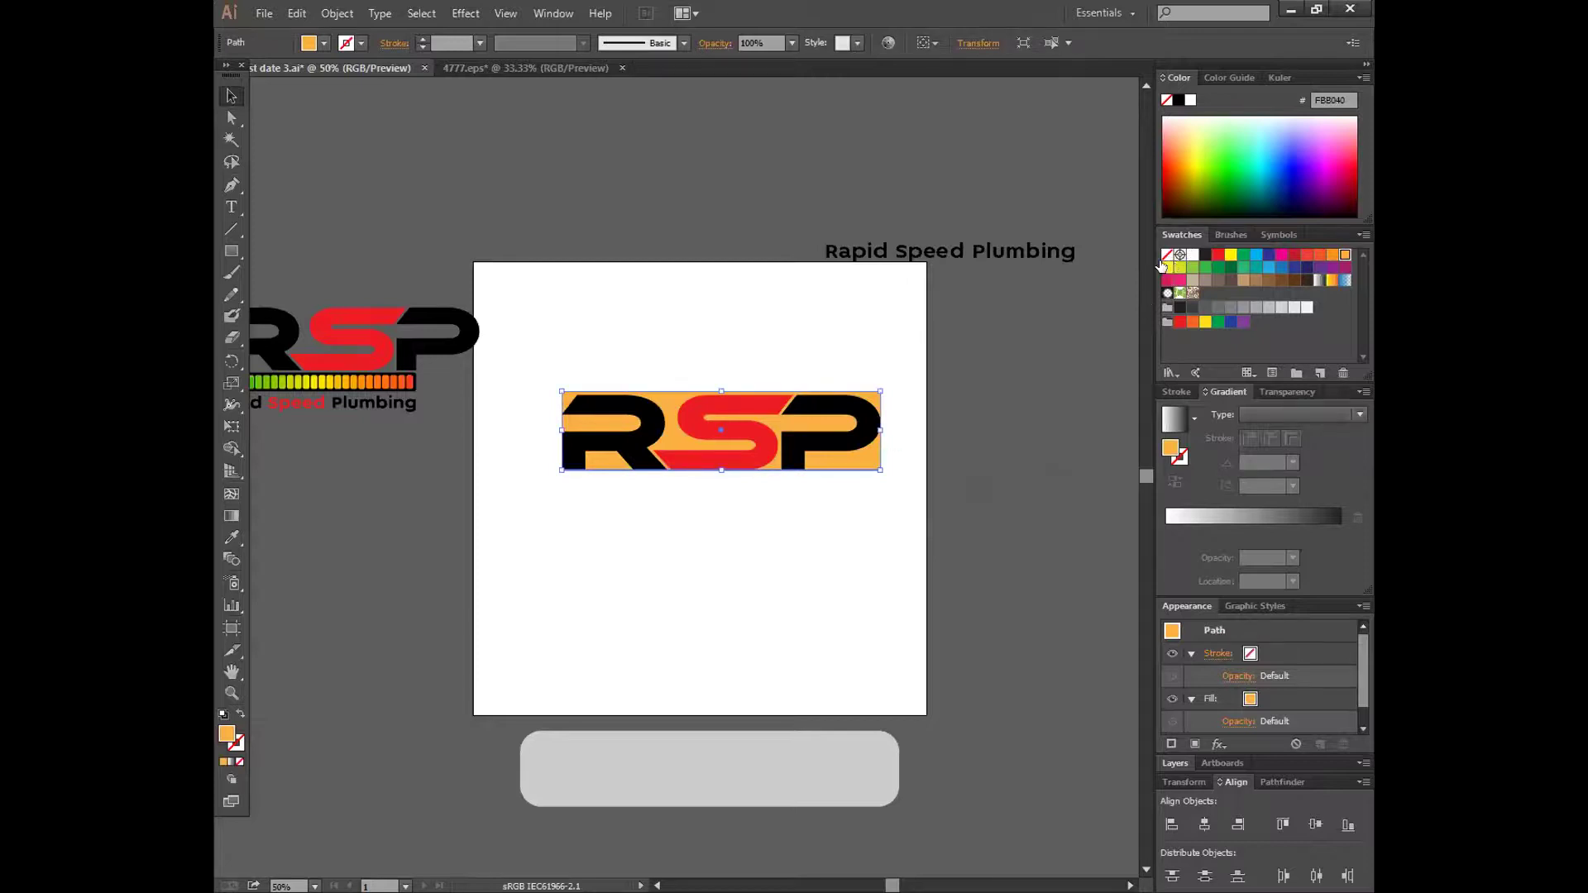
{"action": "left_click", "coordinate": [1169, 267]}
{"action": "left_click", "coordinate": [1063, 335]}
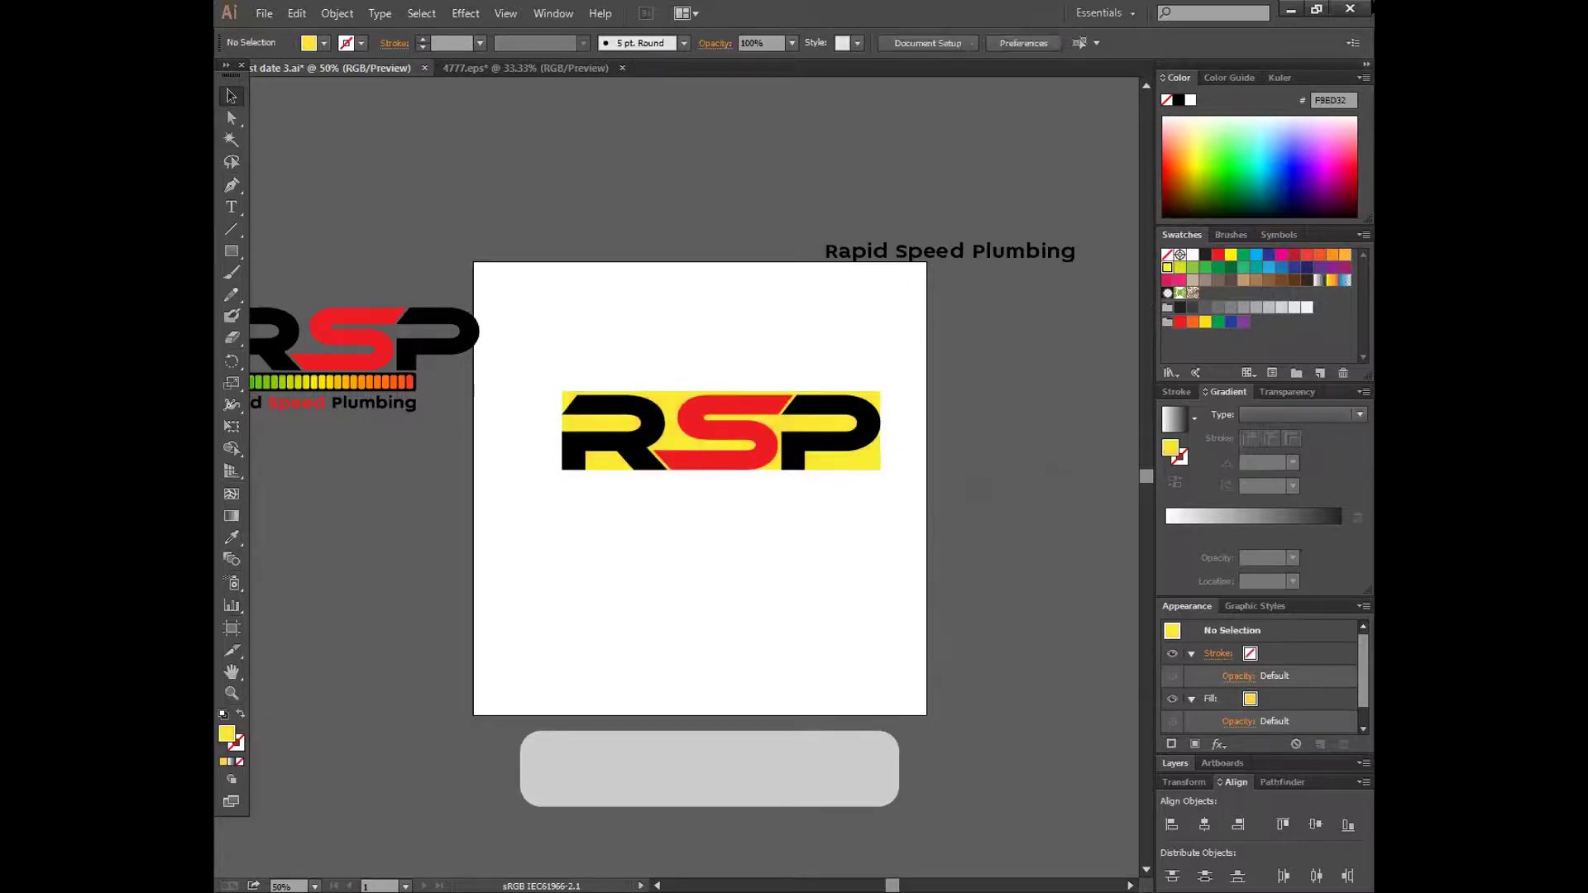
- Lower the yellow rectangle's upper edge so it is flush with the tops of the RSP letters
{"action": "left_click", "coordinate": [222, 693]}
{"action": "left_click_drag", "start_coordinate": [543, 362], "coordinate": [905, 527]}
{"action": "left_click_drag", "start_coordinate": [574, 439], "coordinate": [575, 440]}
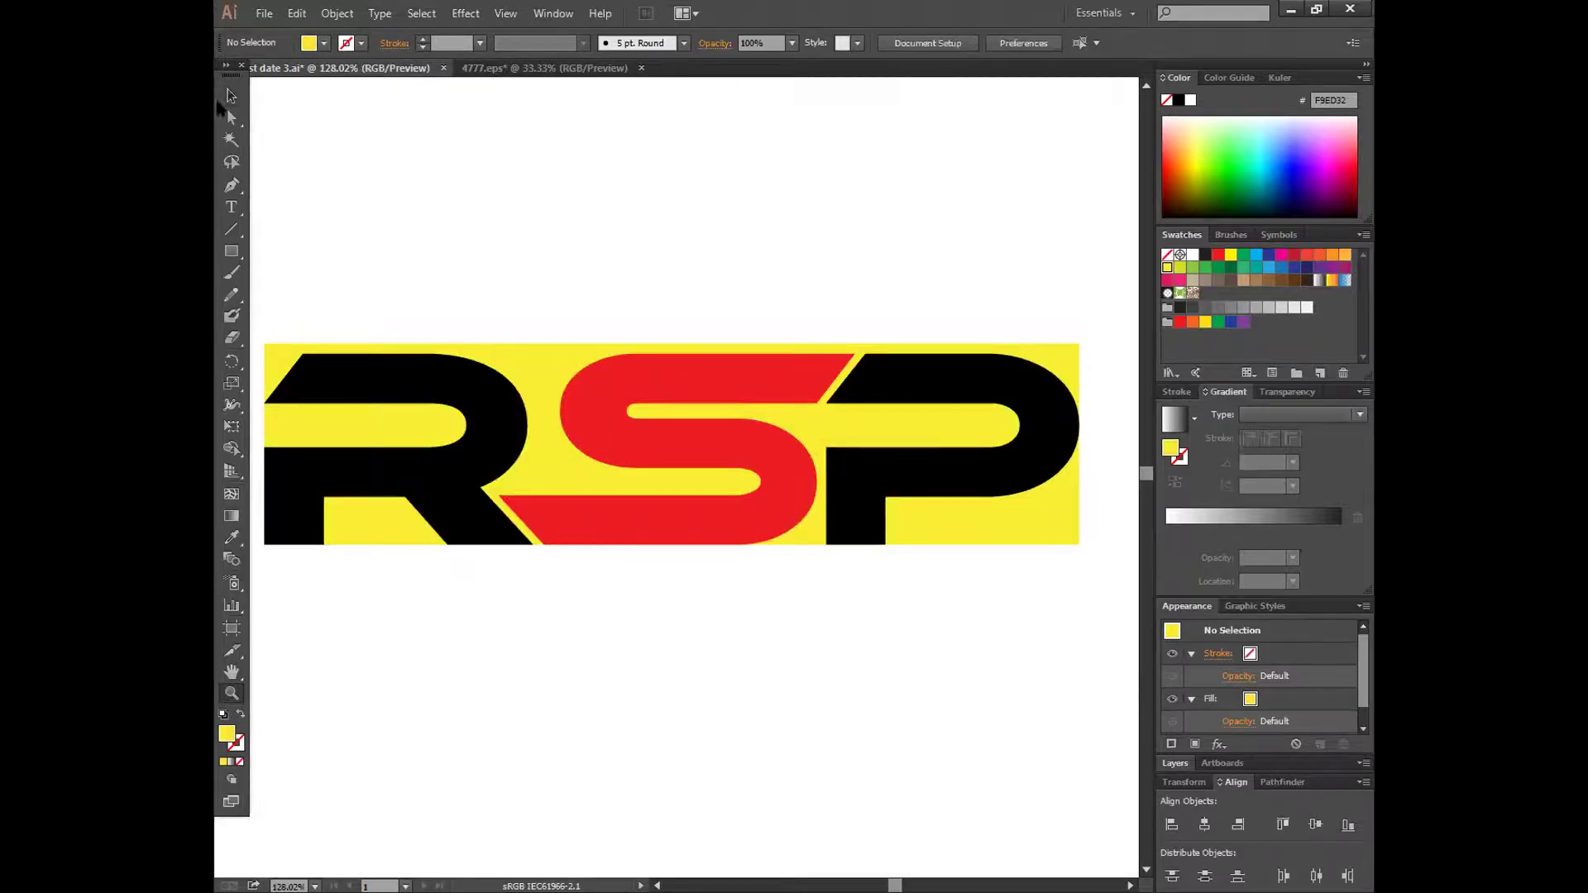
{"action": "left_click", "coordinate": [231, 95]}
{"action": "scroll", "coordinate": [228, 201], "scroll_direction": "left", "scroll_amount": 3}
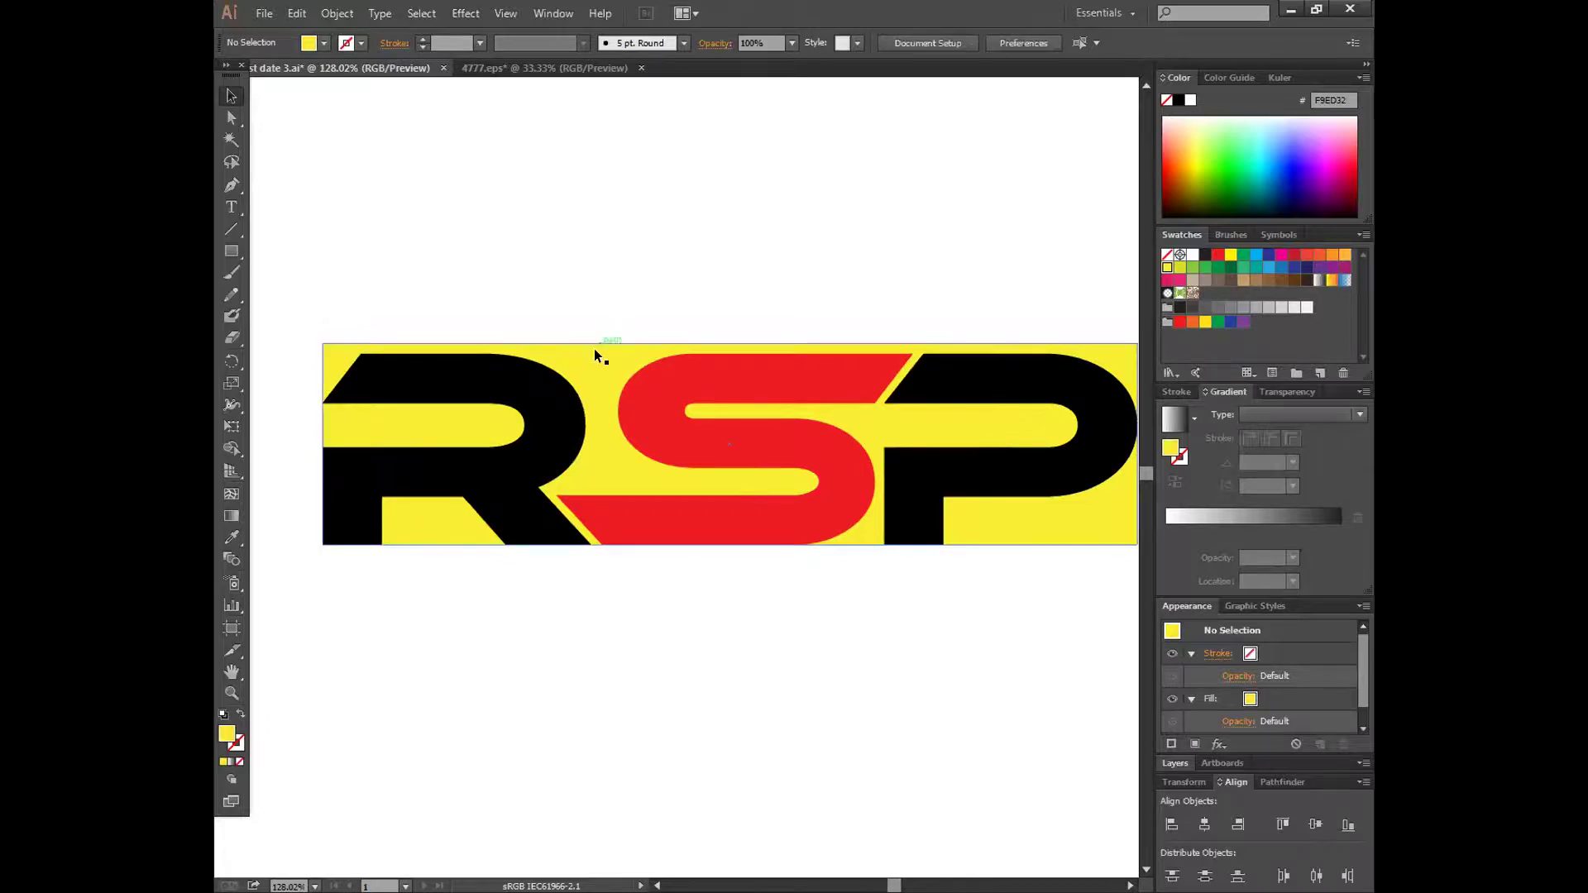
{"action": "left_click", "coordinate": [622, 354]}
{"action": "left_click_drag", "start_coordinate": [729, 344], "coordinate": [735, 354]}
{"action": "left_click", "coordinate": [710, 276]}
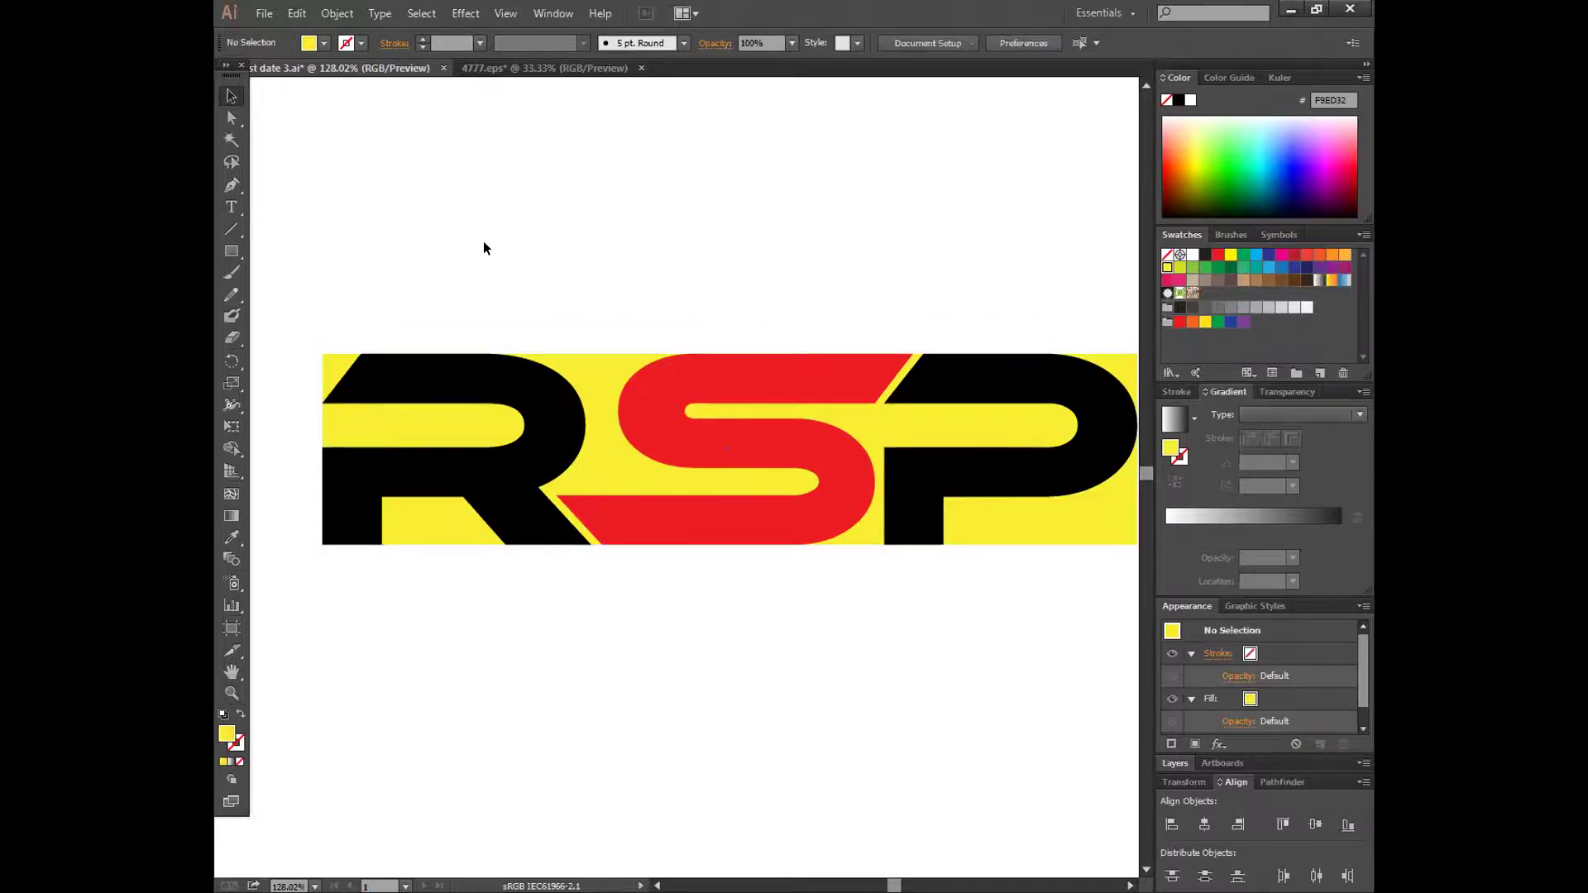
- Shift the two anchor points of the R's slanted upper-left end leftwards, past the yellow rectangle's edge
{"action": "left_click", "coordinate": [232, 117]}
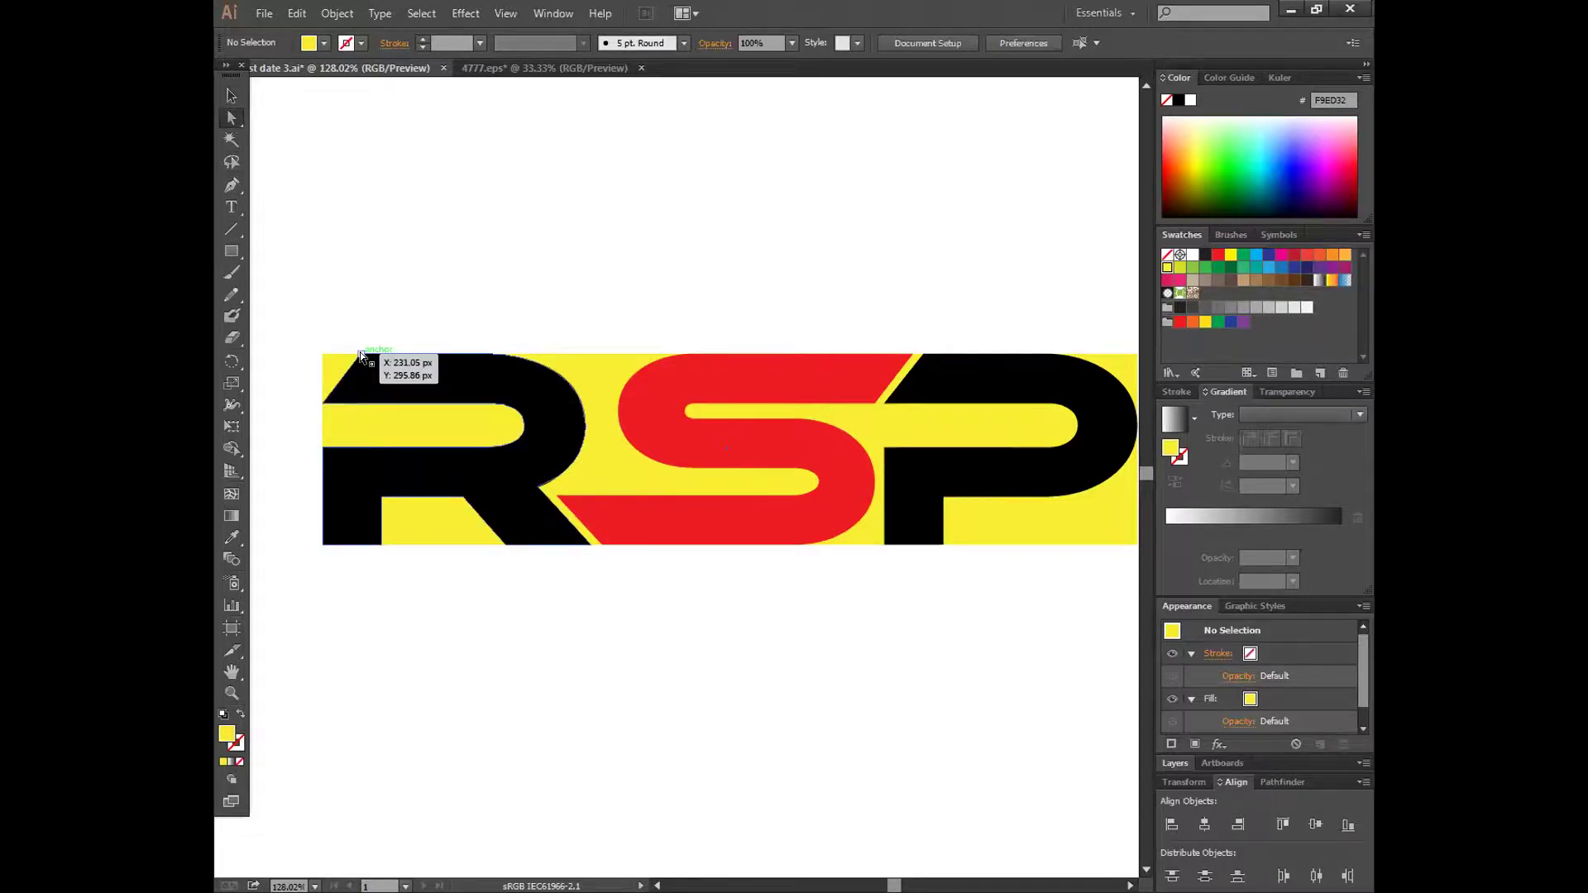
{"action": "left_click", "coordinate": [360, 351]}
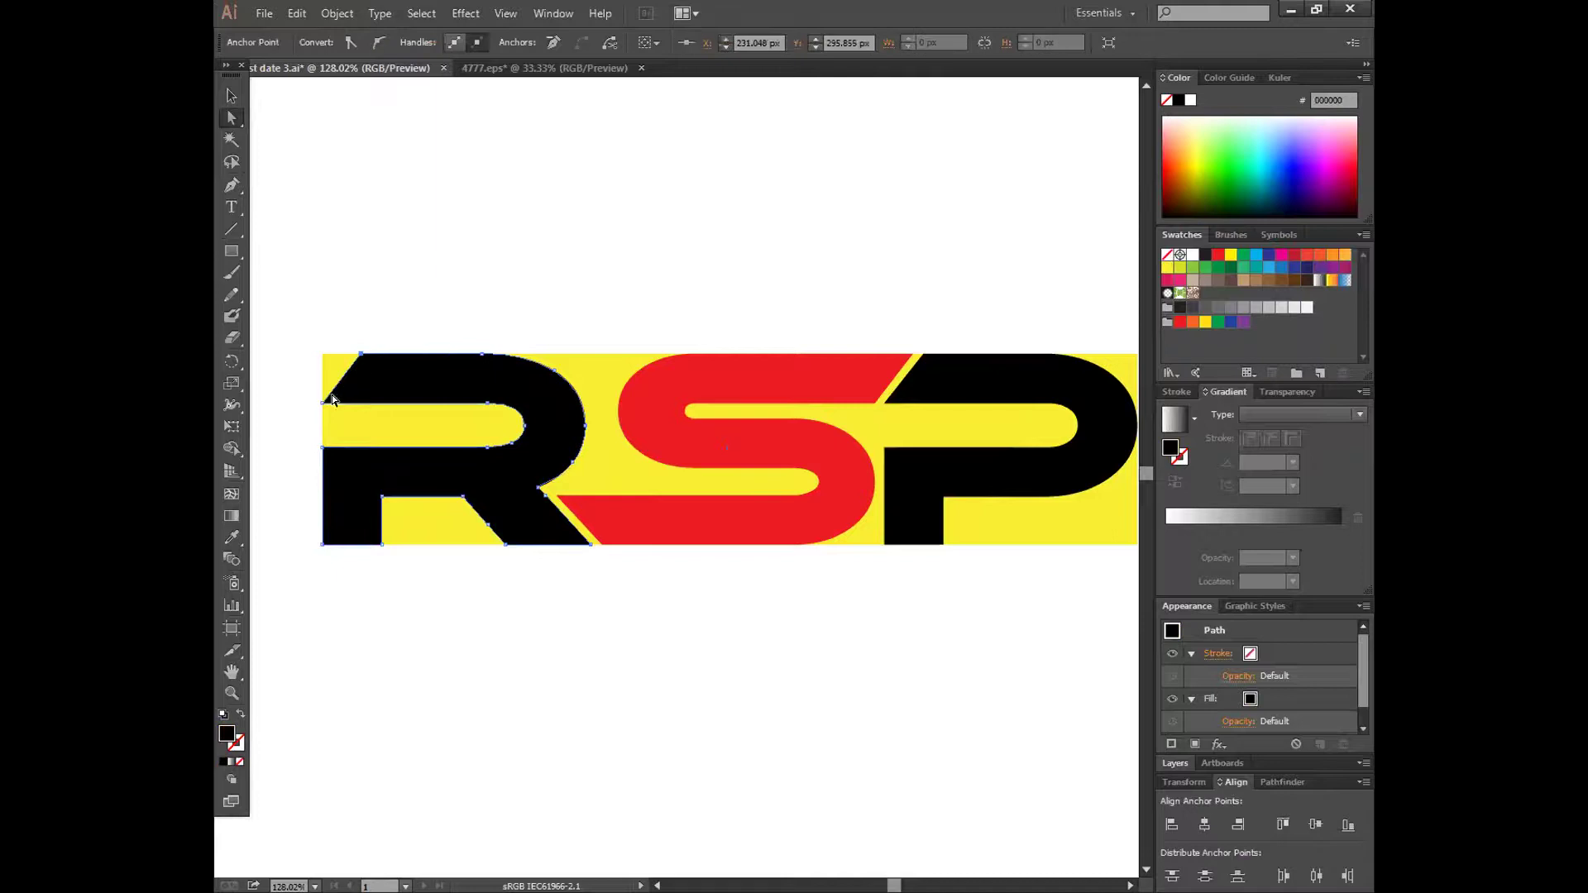
{"action": "left_click", "coordinate": [321, 403], "text": "shift"}
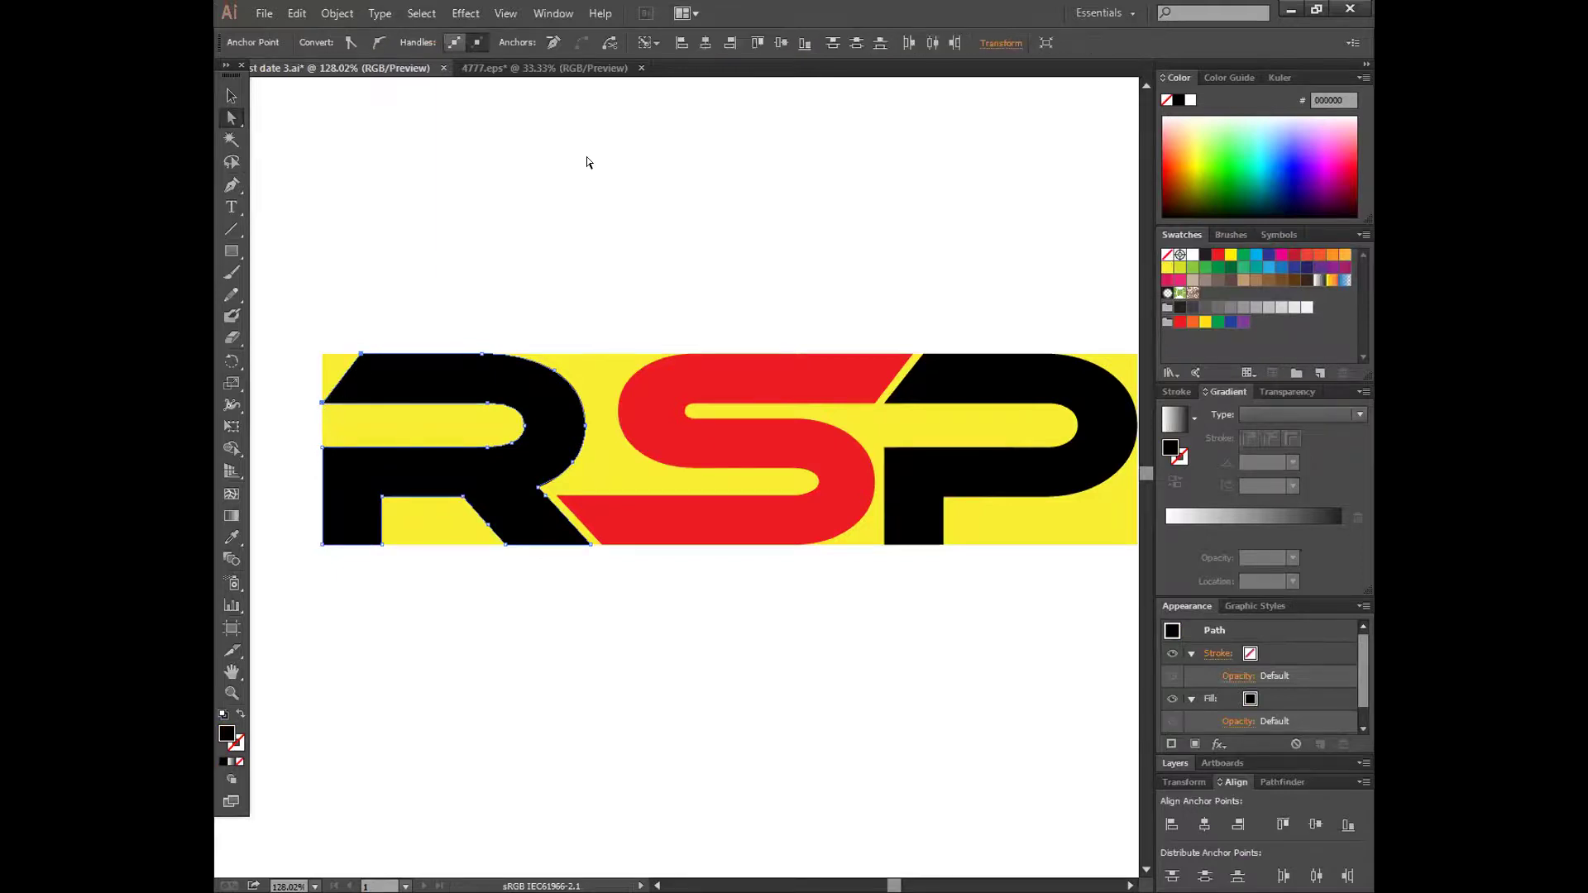
{"action": "key", "text": "Left"}
{"action": "key", "text": "Left"}
{"action": "key", "text": "Left"}
{"action": "key", "text": "Left"}
{"action": "key", "text": "Left"}
{"action": "key", "text": "Left"}
{"action": "key", "text": "Left"}
{"action": "key", "text": "Left"}
{"action": "key", "text": "Left"}
{"action": "key", "text": "Left"}
{"action": "key", "text": "Left"}
{"action": "key", "text": "Left"}
{"action": "key", "text": "Left"}
{"action": "key", "text": "Left"}
{"action": "key", "text": "Left"}
{"action": "key", "text": "Left"}
{"action": "key", "text": "Left"}
{"action": "key", "text": "Left"}
{"action": "key", "text": "Left"}
{"action": "key", "text": "Left"}
{"action": "key", "text": "Left"}
{"action": "key", "text": "Left"}
{"action": "key", "text": "Left"}
{"action": "key", "text": "Left"}
{"action": "key", "text": "Left"}
{"action": "key", "text": "Left"}
{"action": "key", "text": "Left"}
{"action": "key", "text": "Left"}
{"action": "key", "text": "Left"}
{"action": "key", "text": "Left"}
{"action": "key", "text": "Left"}
{"action": "key", "text": "Left"}
{"action": "key", "text": "Left"}
{"action": "key", "text": "Left"}
{"action": "key", "text": "Left"}
{"action": "key", "text": "Left"}
{"action": "key", "text": "Left"}
{"action": "key", "text": "Left"}
{"action": "key", "text": "Left"}
{"action": "key", "text": "Left"}
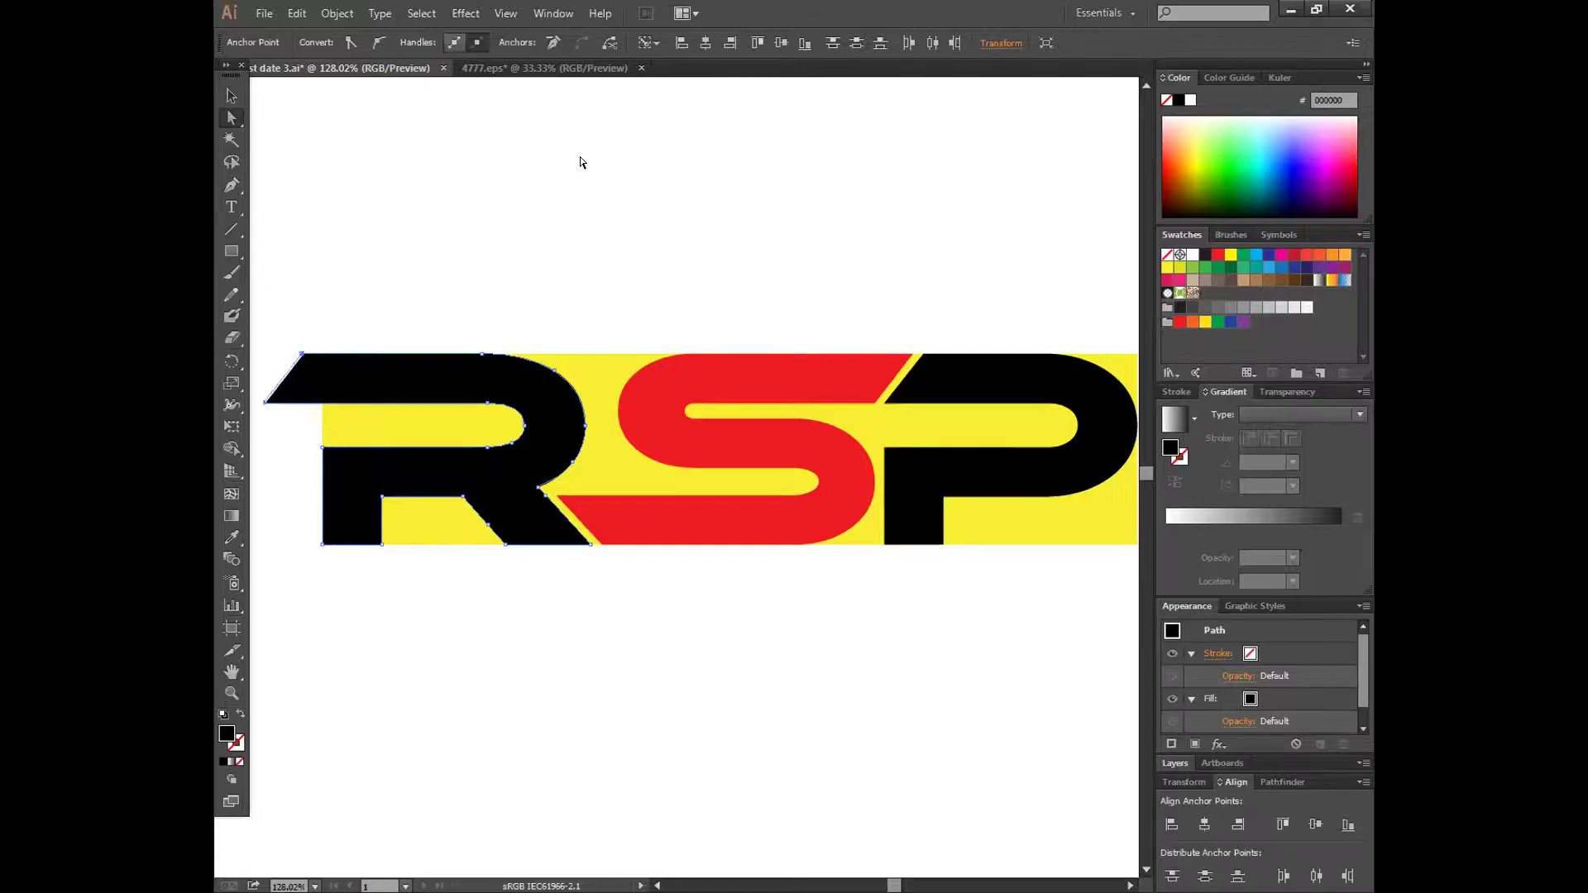
- Remove the part of the R that overhangs the yellow rectangle with Shape Builder, squaring off its upper bar
{"action": "key", "text": "v"}
{"action": "left_click", "coordinate": [364, 229]}
{"action": "left_click_drag", "start_coordinate": [337, 284], "coordinate": [542, 509]}
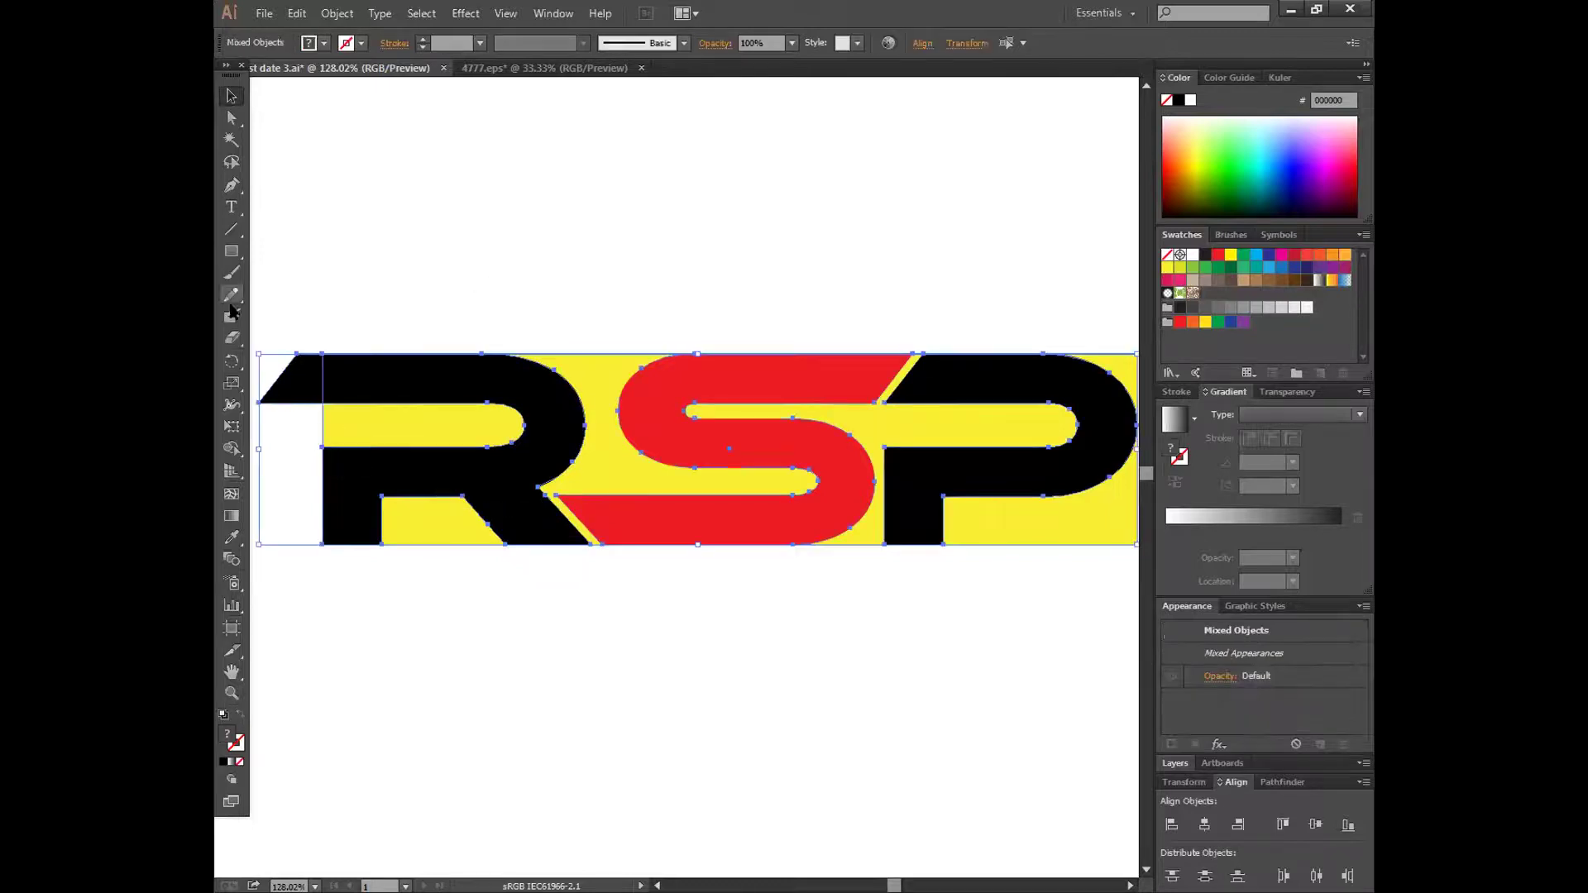
{"action": "left_click", "coordinate": [231, 448]}
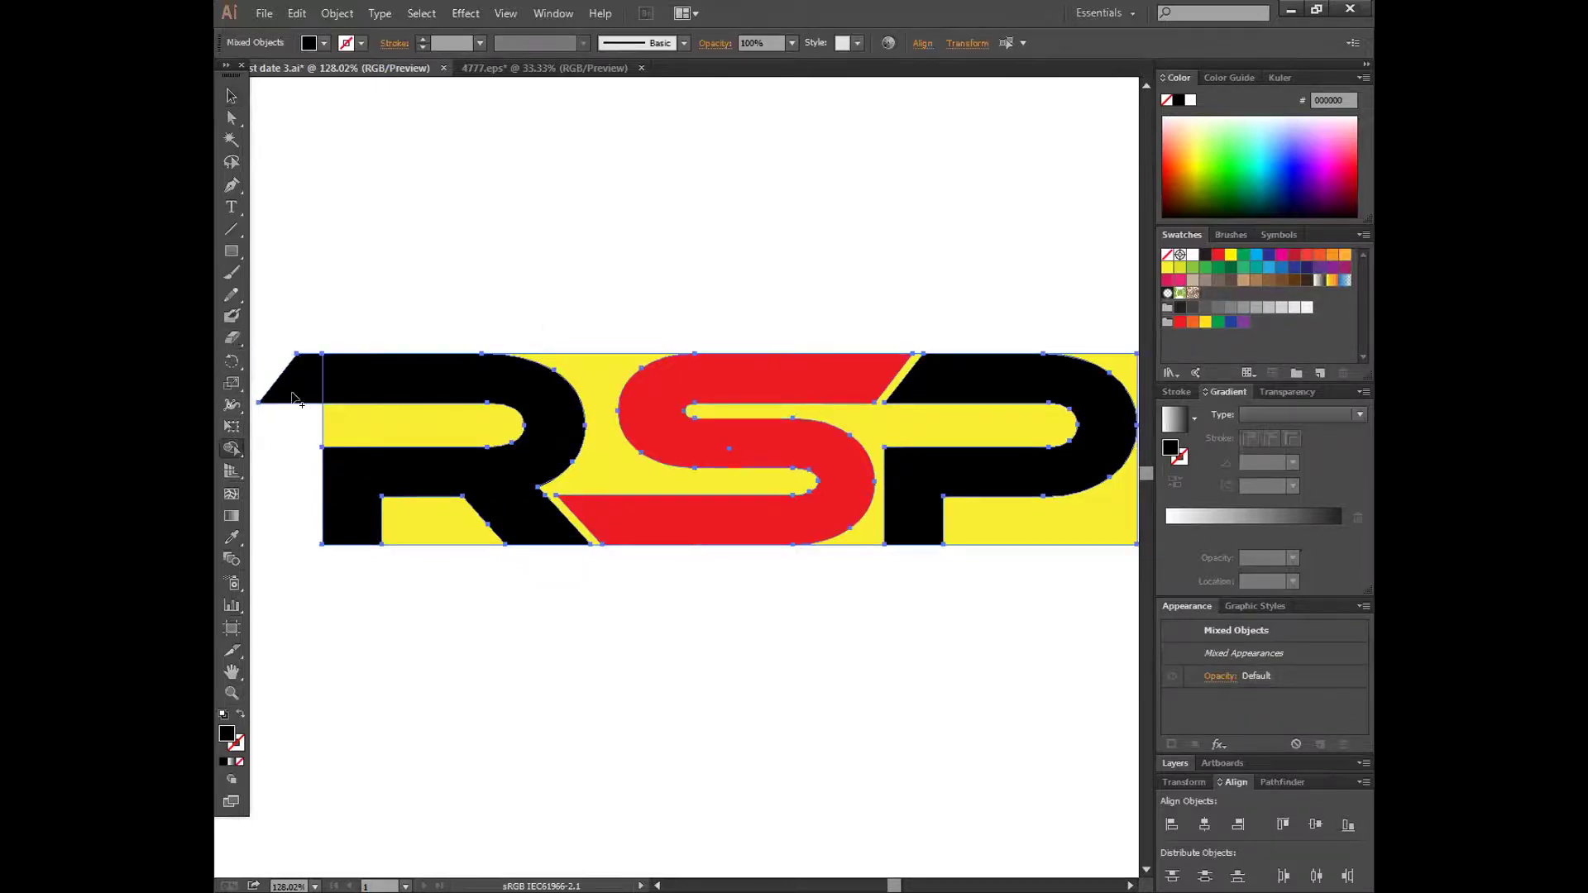
{"action": "left_click", "coordinate": [298, 388], "text": "alt"}
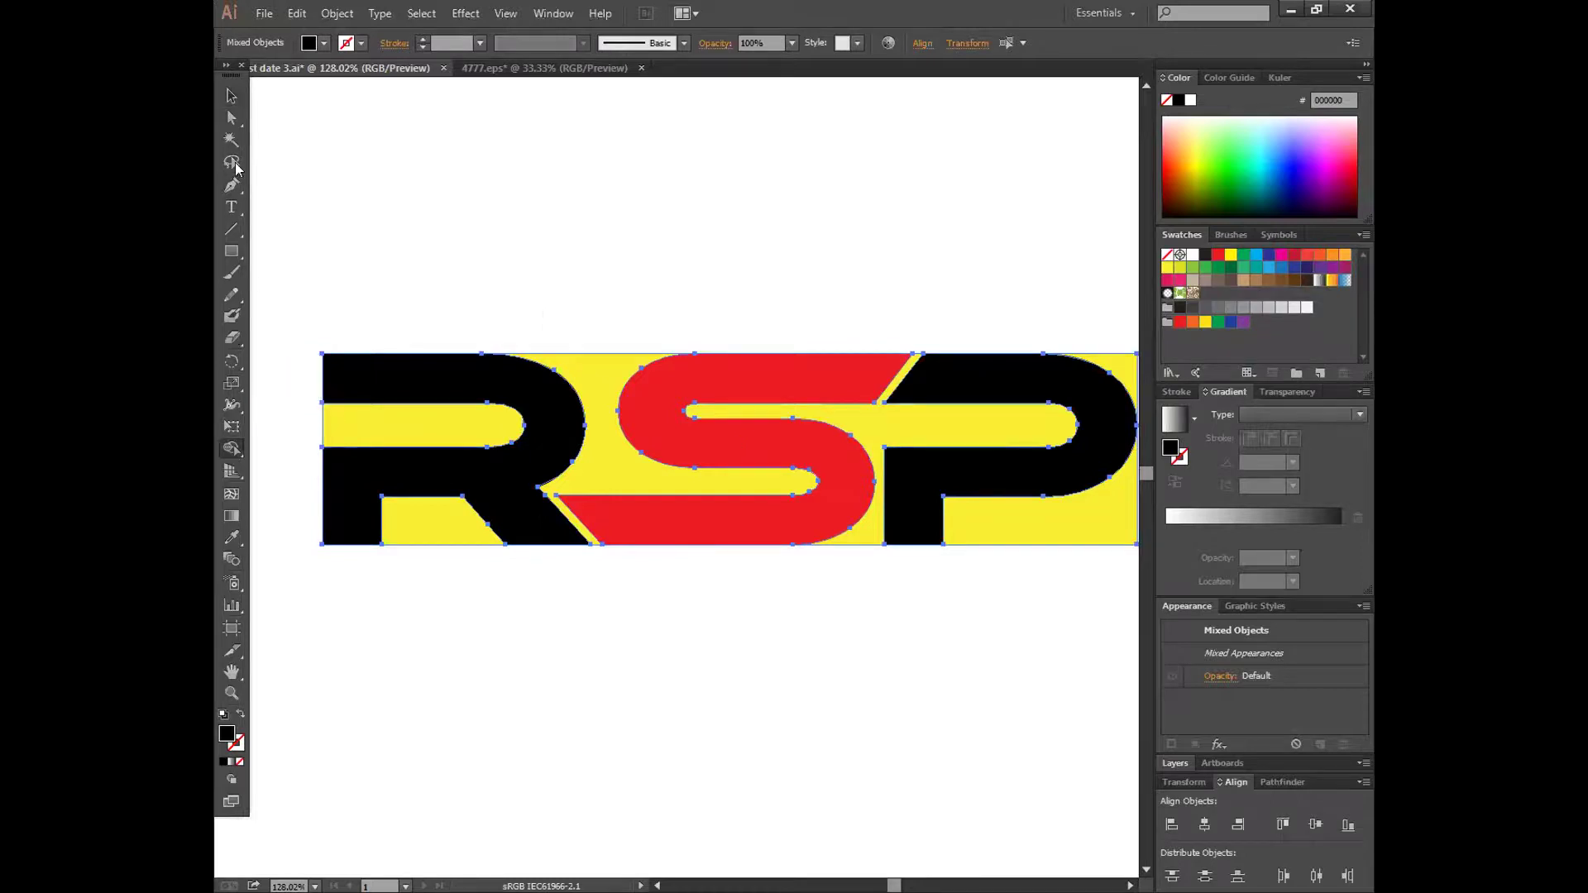
{"action": "left_click", "coordinate": [231, 98]}
{"action": "left_click", "coordinate": [232, 118]}
{"action": "left_click", "coordinate": [231, 96]}
{"action": "left_click", "coordinate": [512, 207]}
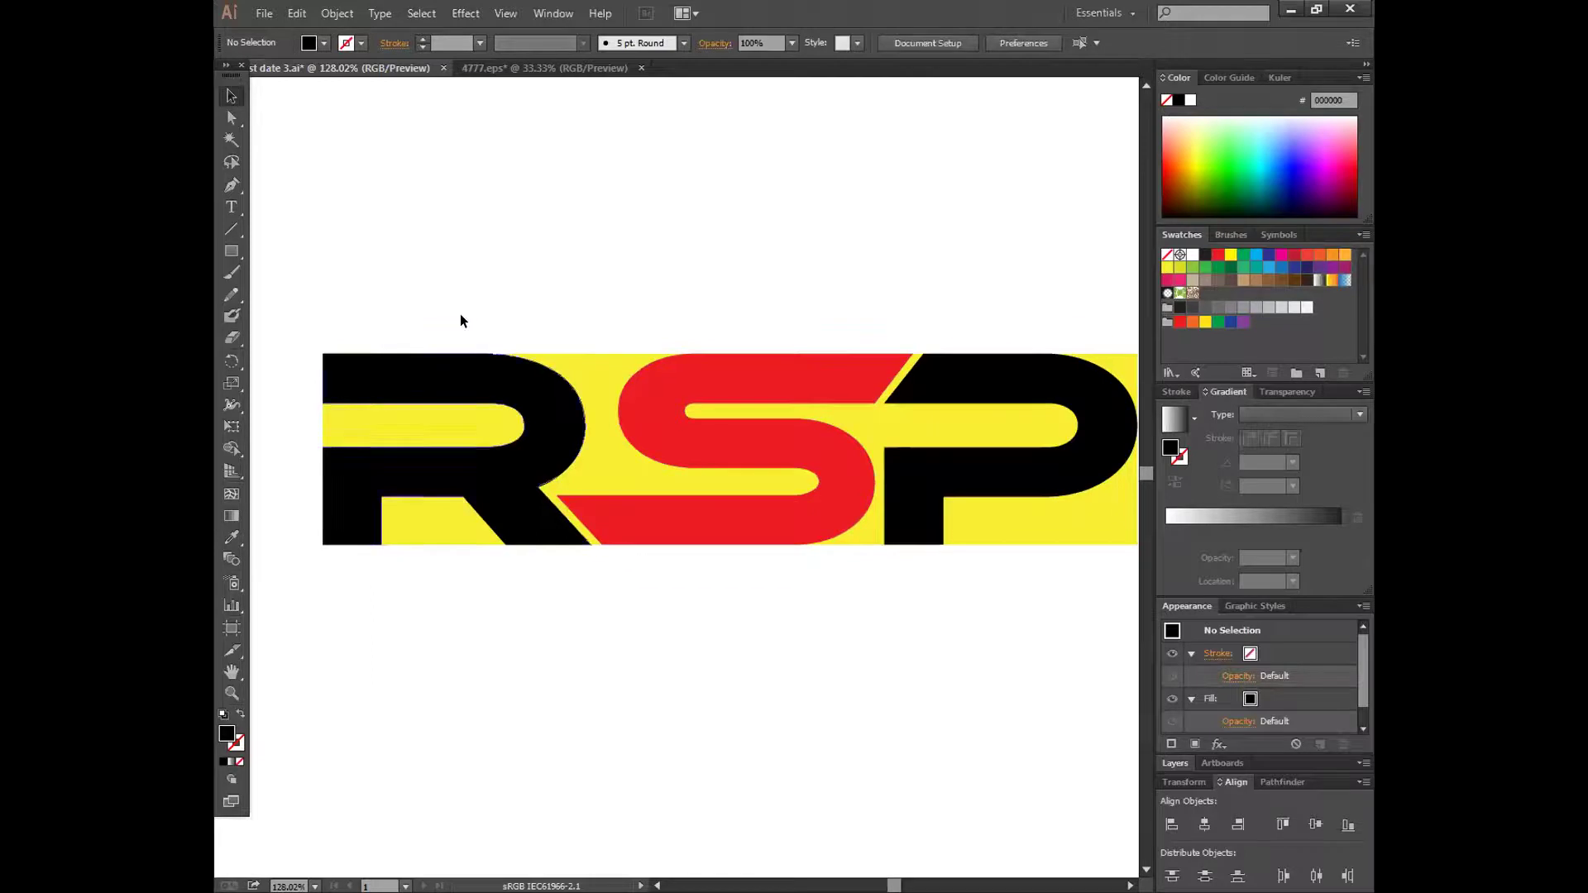
- Divide the yellow rectangle and the RSP letters into separate pieces with the Pathfinder Divide operation
{"action": "left_click_drag", "start_coordinate": [339, 292], "coordinate": [1063, 549]}
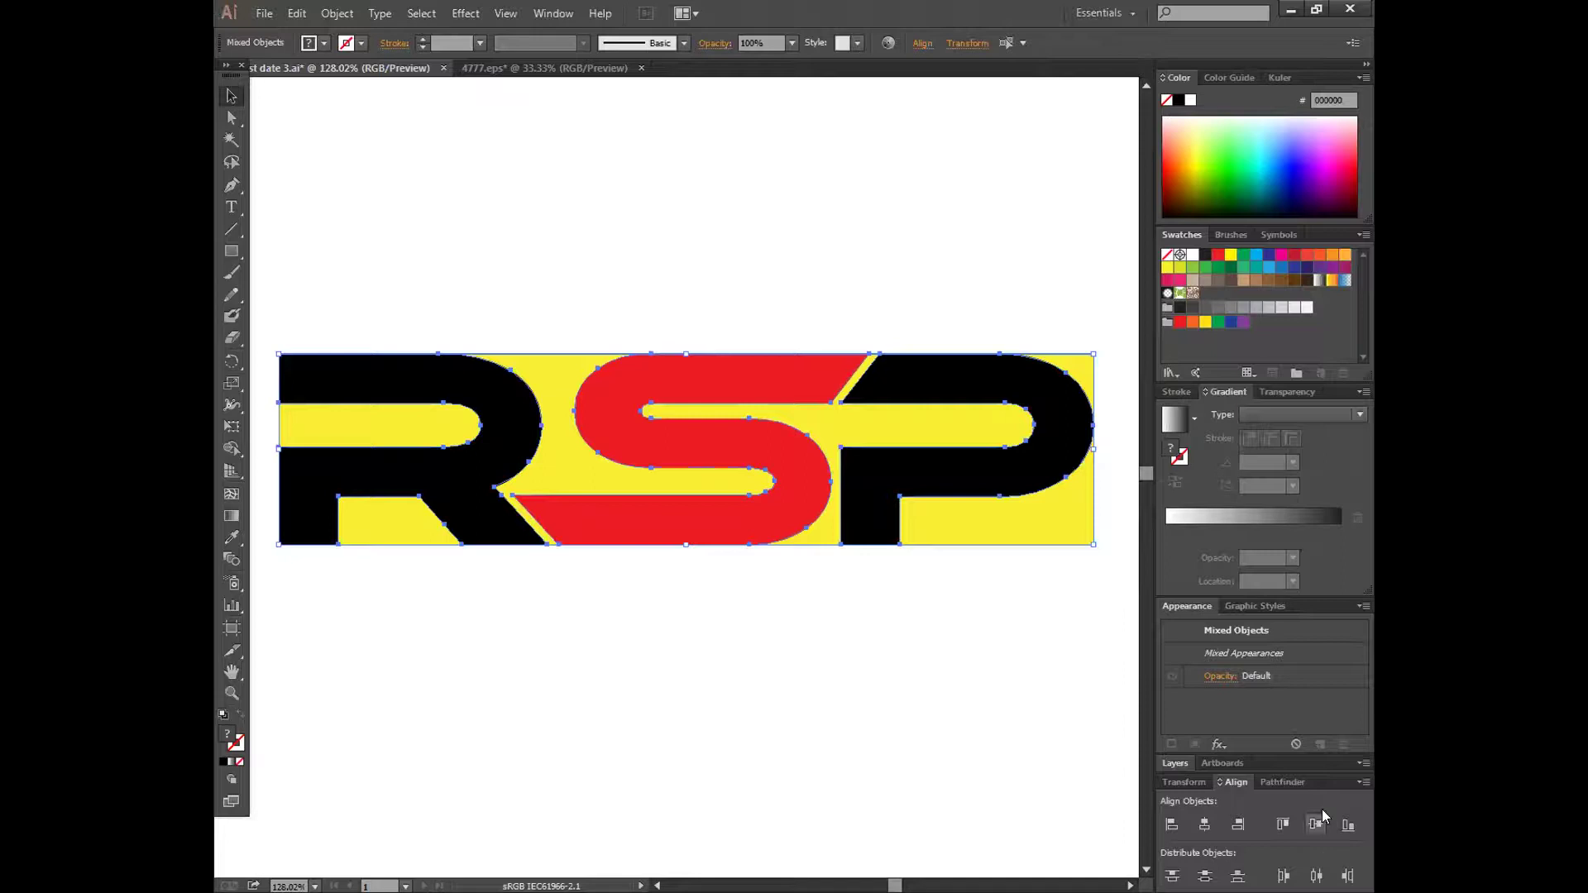
{"action": "left_click", "coordinate": [1281, 782]}
{"action": "left_click", "coordinate": [1175, 875]}
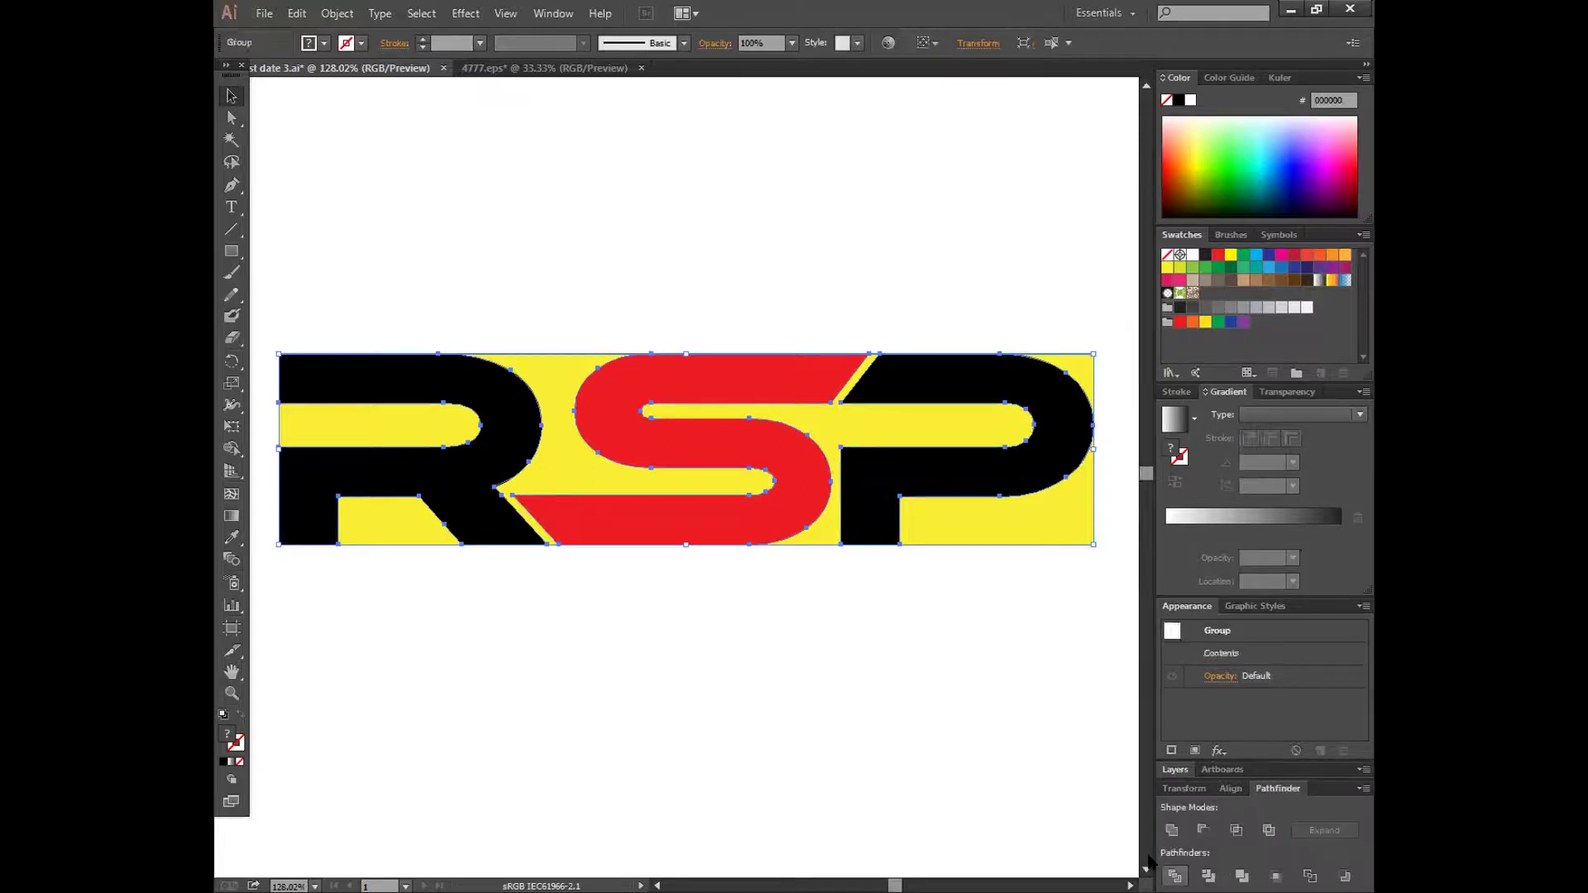
- Ungroup the divided RSP artwork so that its pieces can be selected individually
{"action": "right_click", "coordinate": [748, 453]}
{"action": "left_click", "coordinate": [798, 560]}
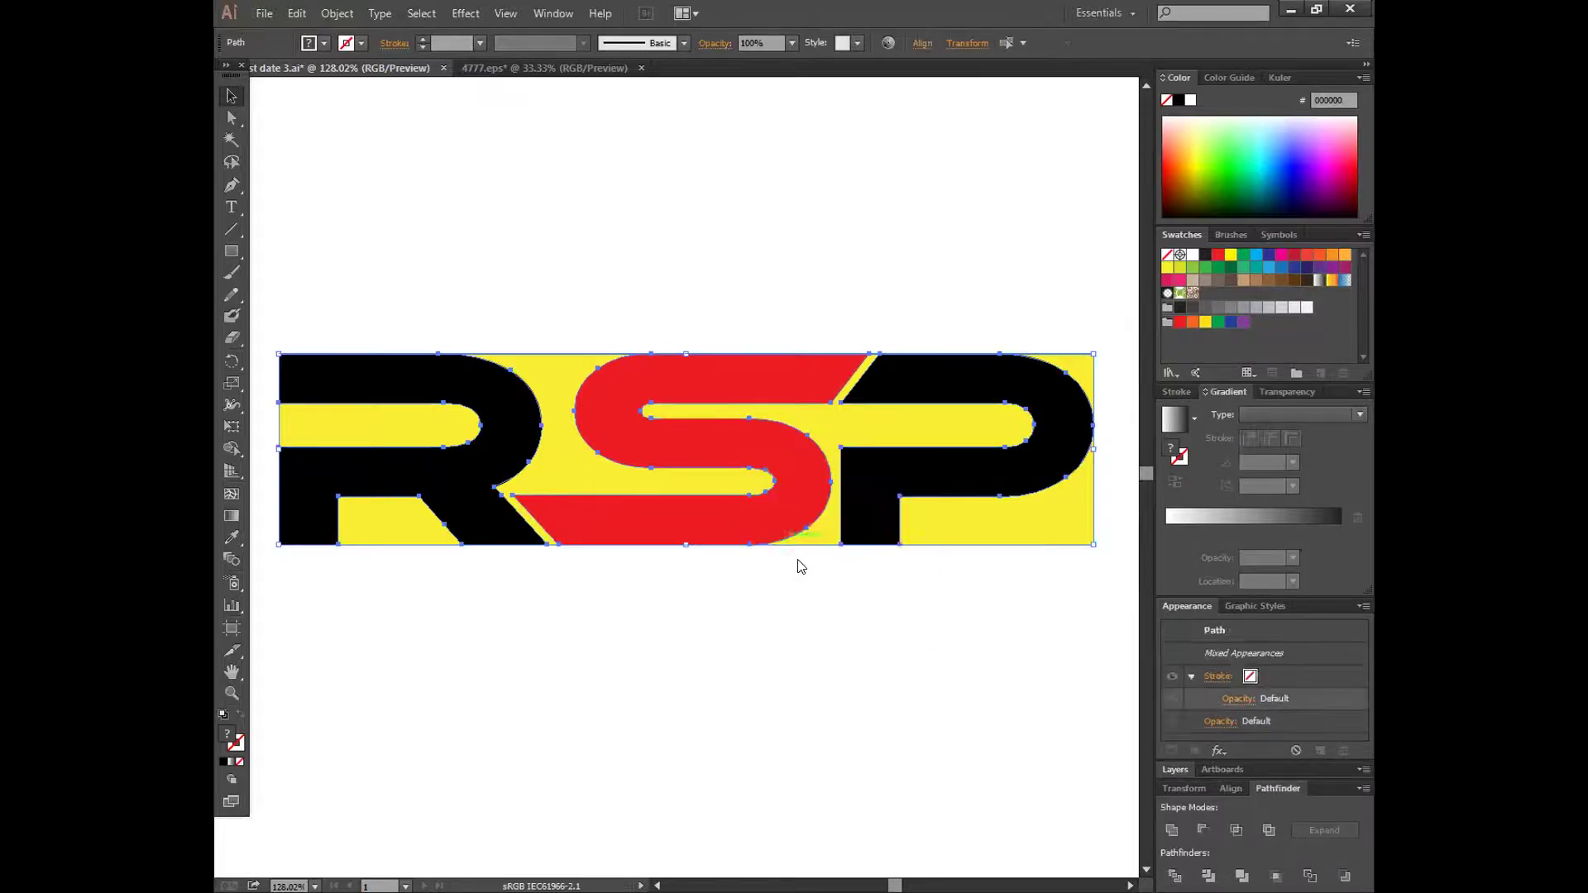
{"action": "left_click", "coordinate": [771, 637]}
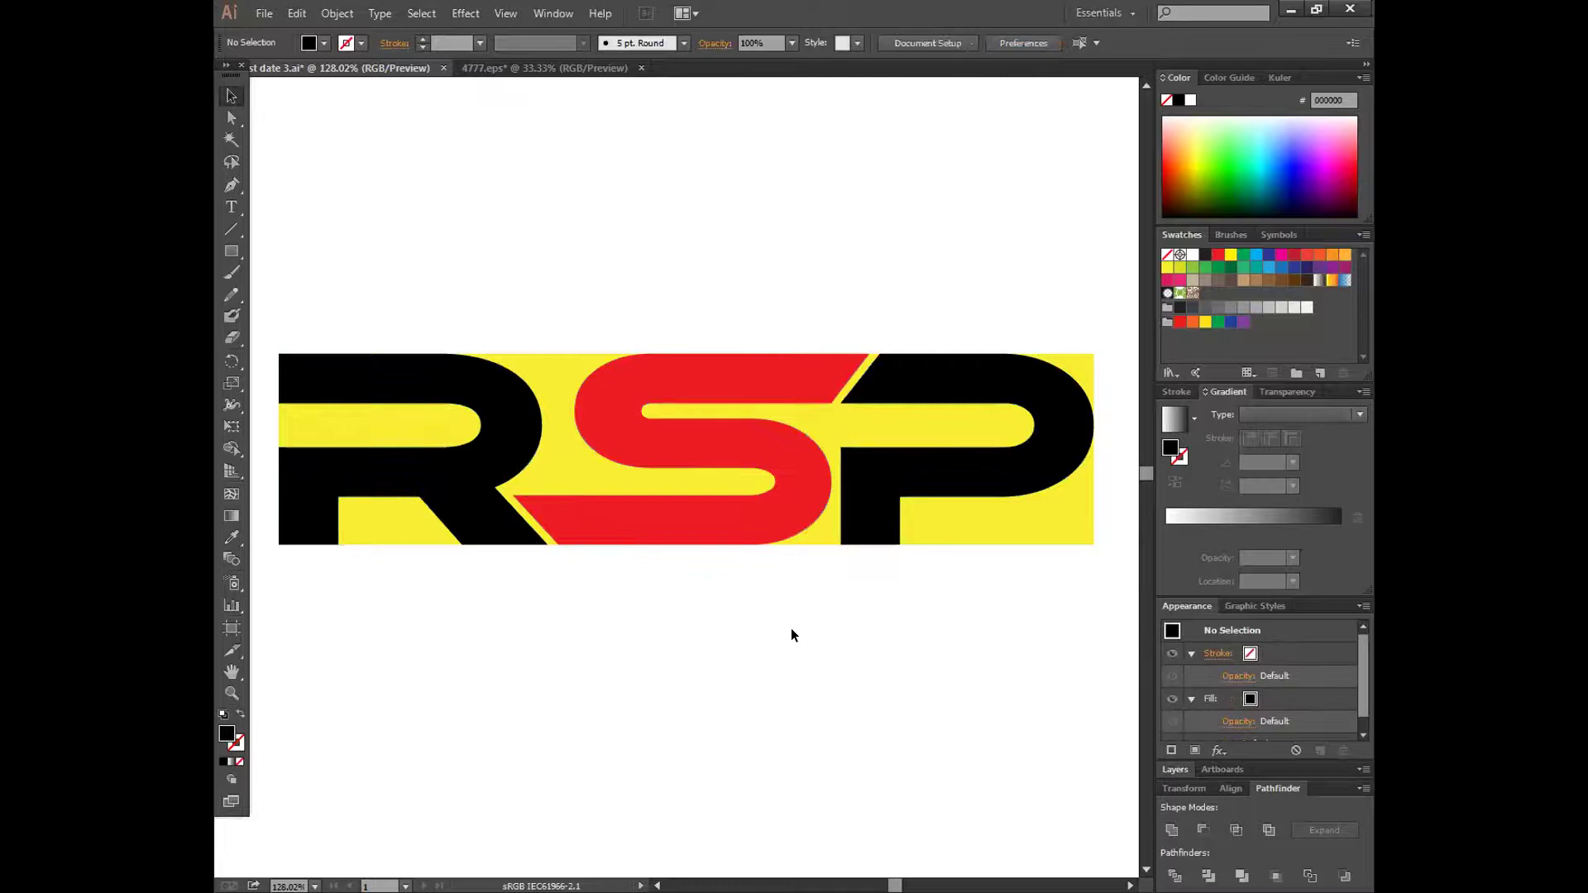
- Fill the large yellow background piece between the R, S and P with white, trying CMYK Green on it first
{"action": "left_click", "coordinate": [553, 473]}
{"action": "right_click", "coordinate": [551, 464]}
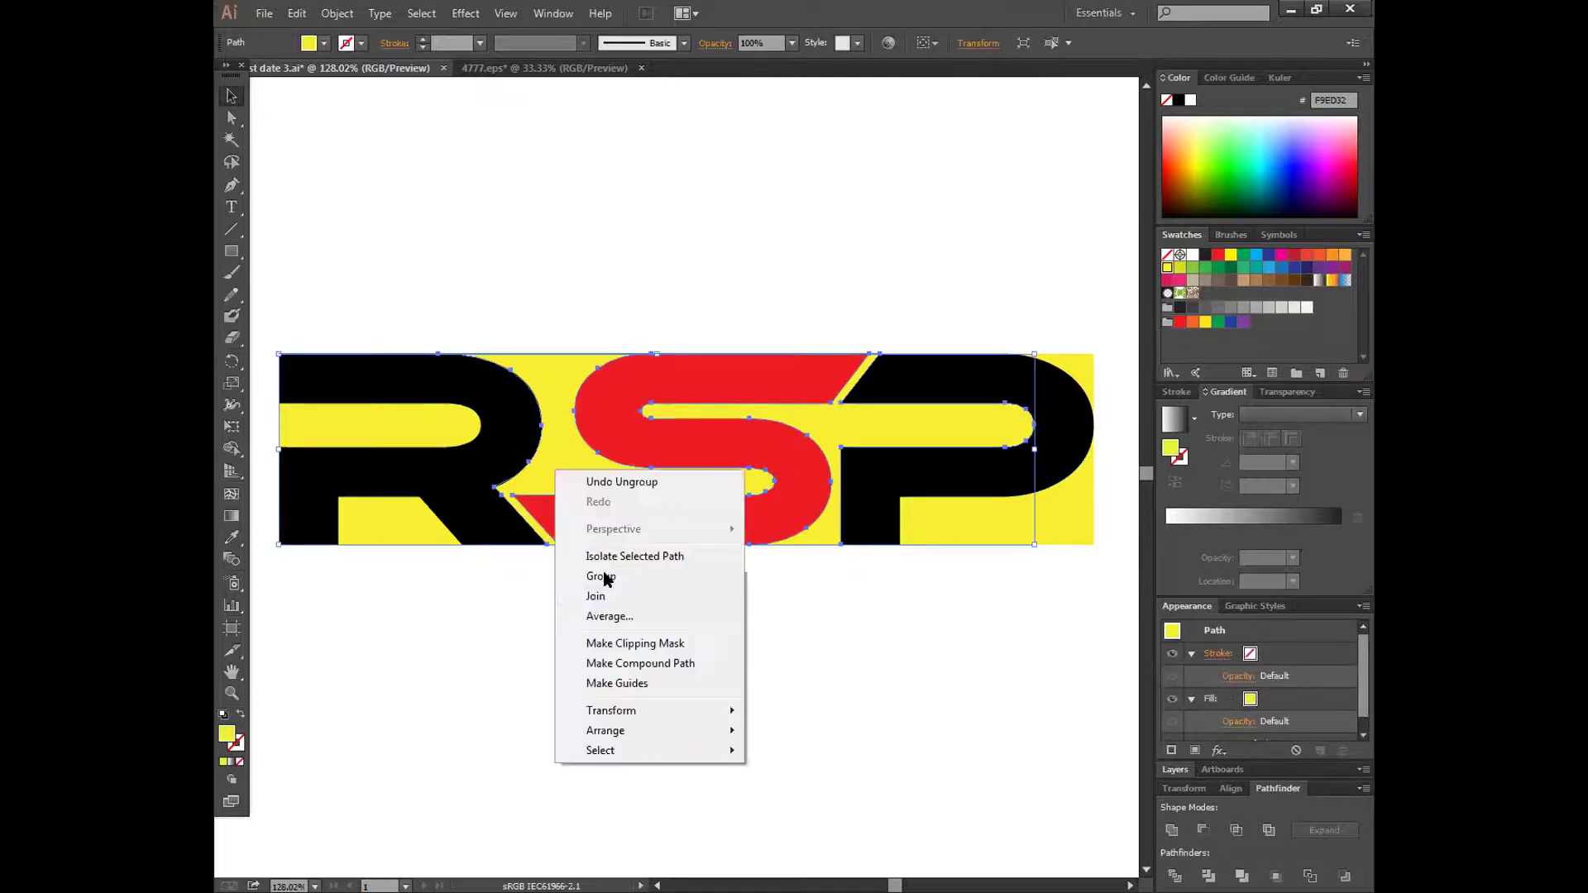
{"action": "left_click", "coordinate": [509, 596]}
{"action": "left_click", "coordinate": [551, 454]}
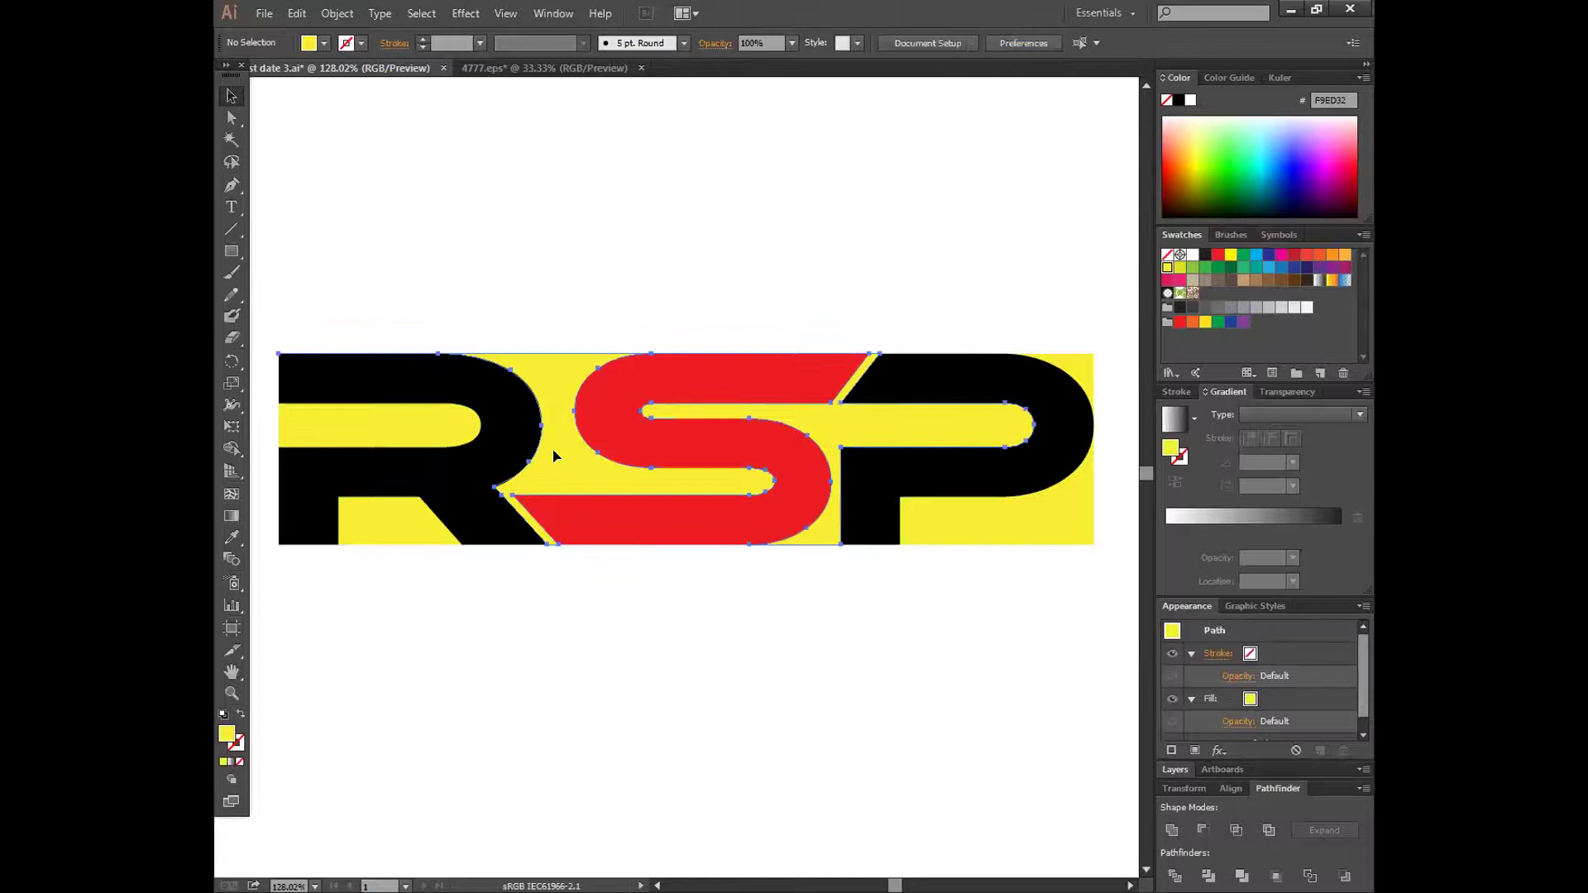
{"action": "left_click", "coordinate": [1242, 256]}
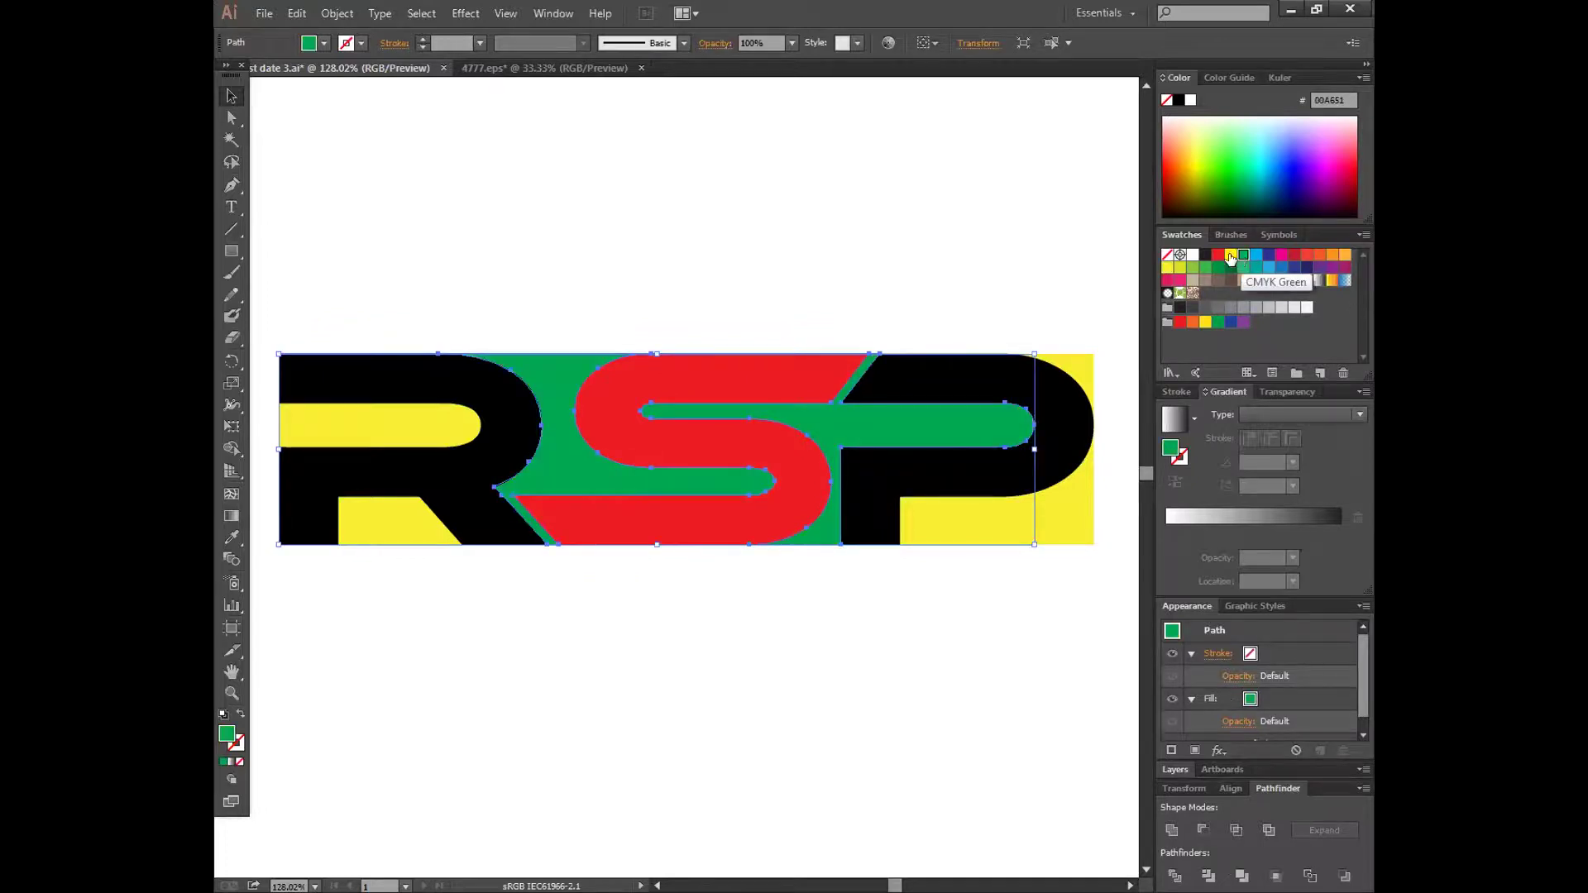
{"action": "left_click", "coordinate": [1193, 255]}
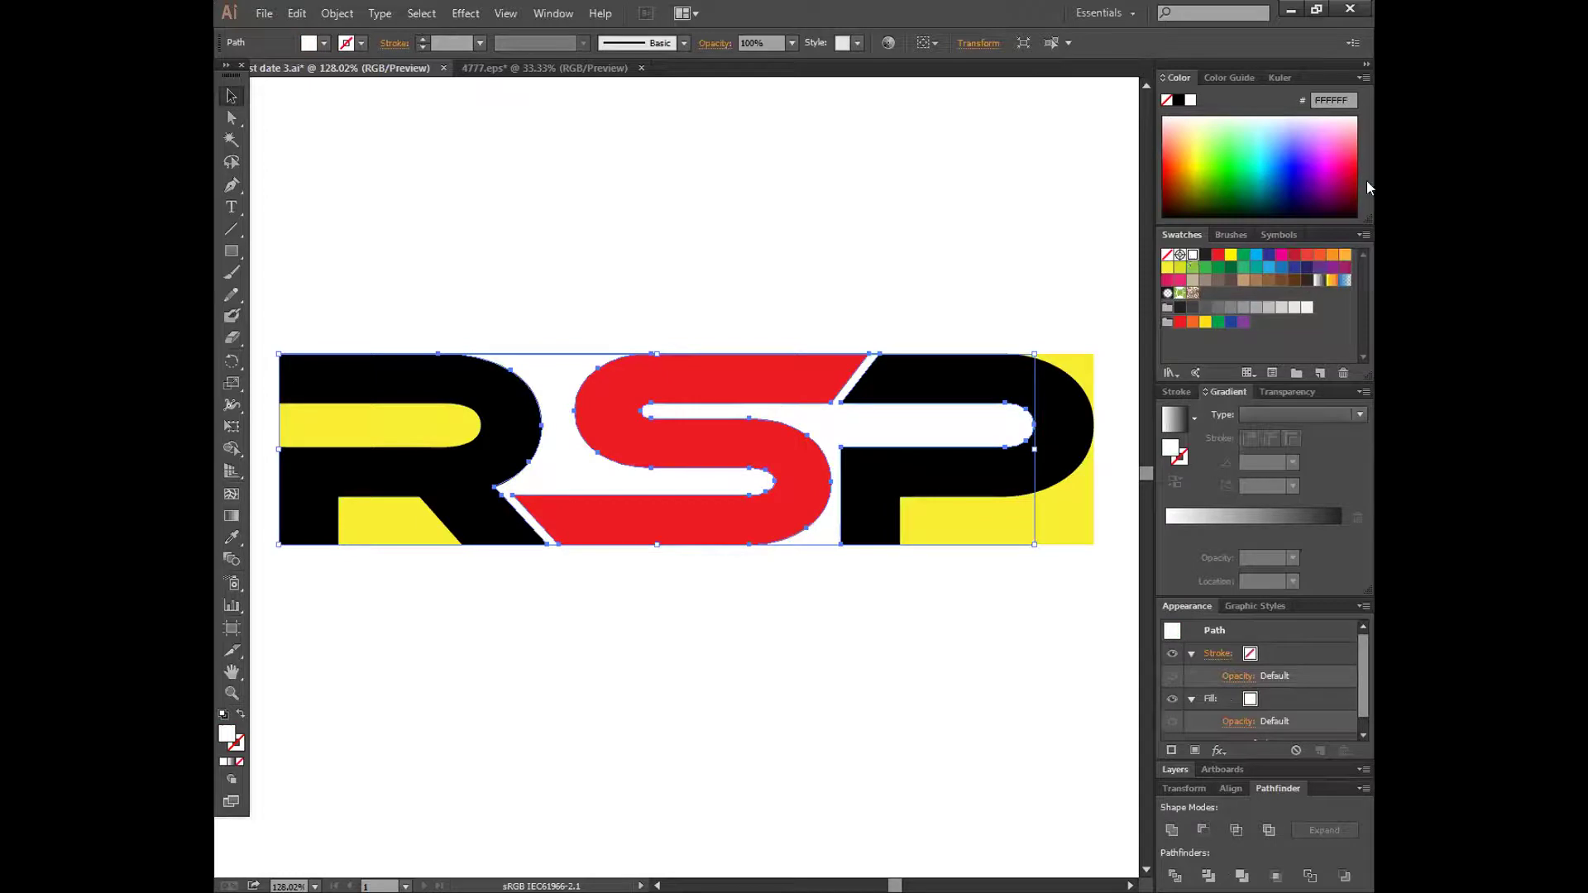
{"action": "left_click", "coordinate": [907, 261]}
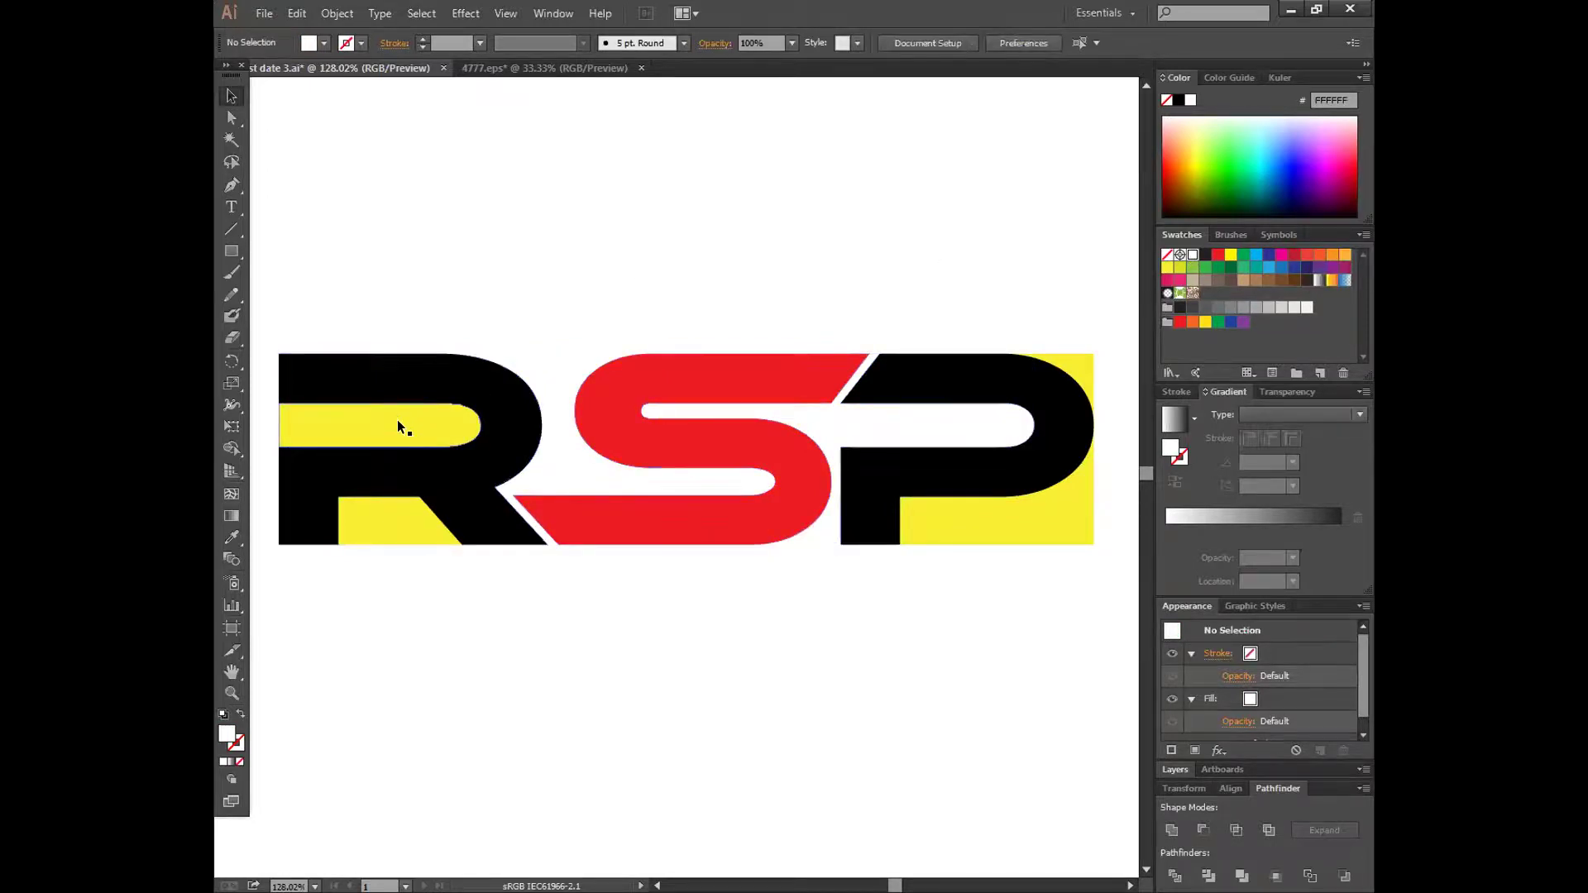
- Try recolouring the background piece between the letters black, sampling the fill of the R with the Eyedropper
{"action": "left_click", "coordinate": [550, 450]}
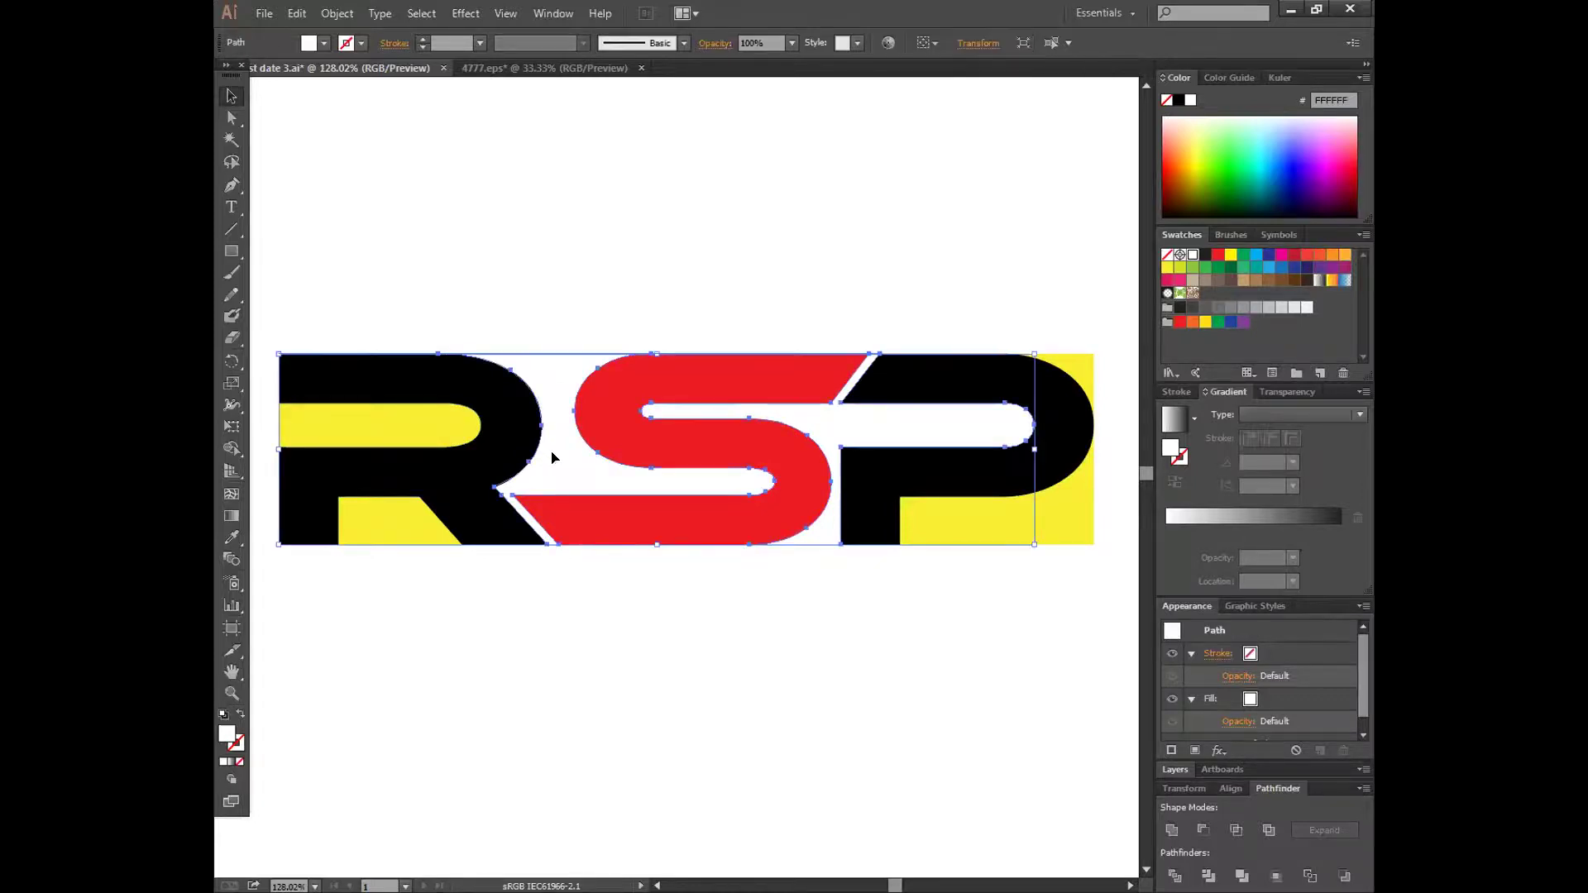
{"action": "left_click", "coordinate": [1205, 256]}
{"action": "left_click", "coordinate": [883, 291]}
{"action": "key", "text": "ctrl+z"}
{"action": "left_click", "coordinate": [232, 536]}
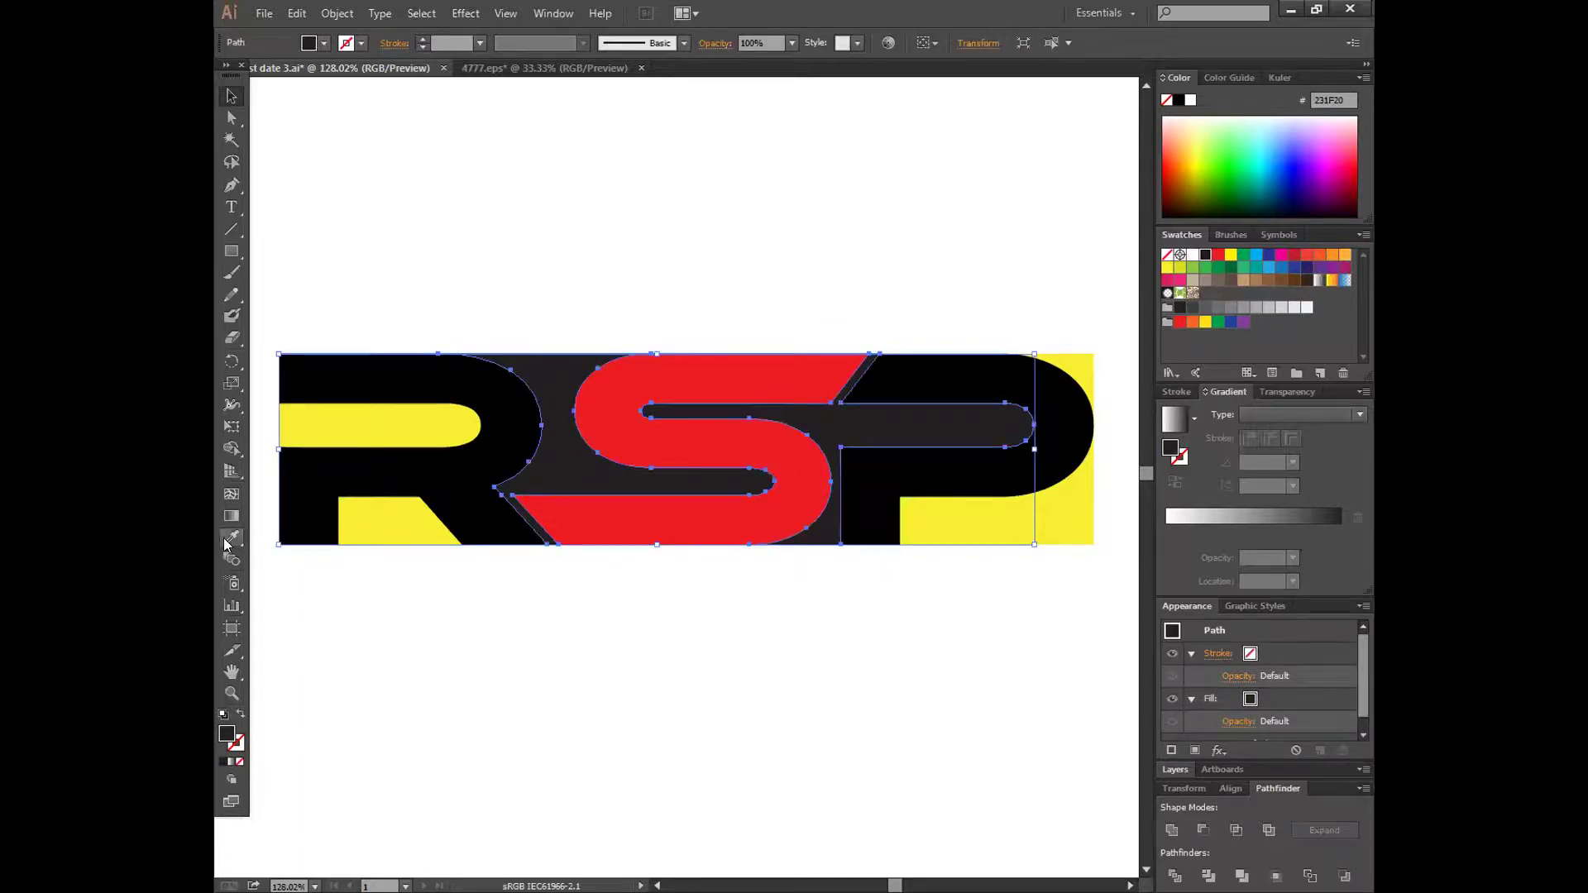
{"action": "left_click", "coordinate": [447, 471]}
{"action": "key", "text": "v"}
{"action": "left_click", "coordinate": [447, 187]}
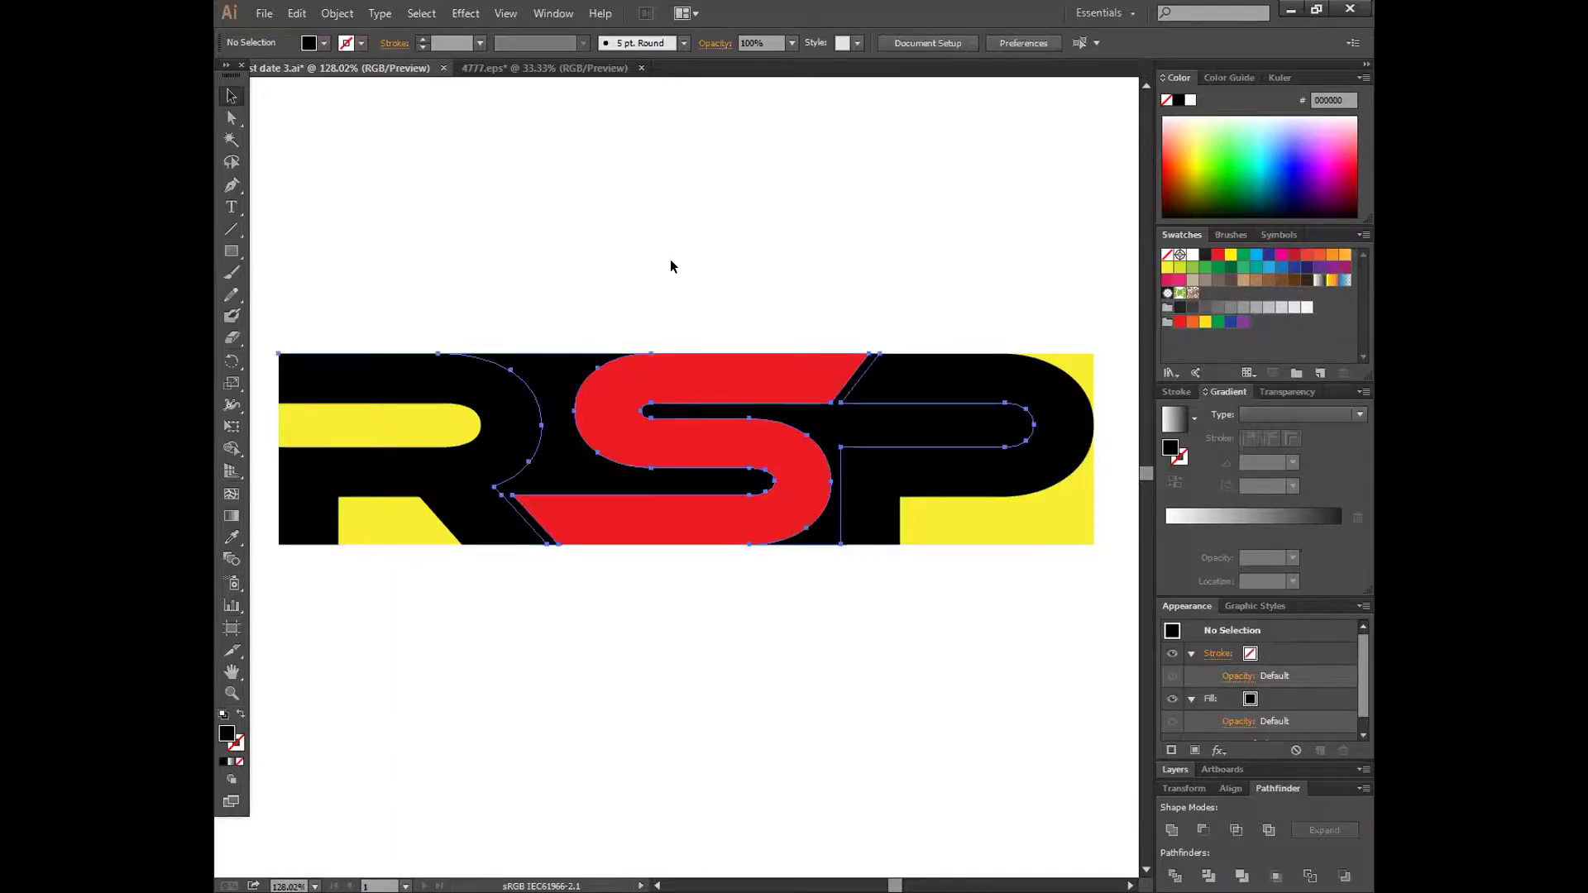
- Return the fill of the background piece between the letters to white
{"action": "left_click", "coordinate": [1017, 381]}
{"action": "left_click", "coordinate": [1191, 256]}
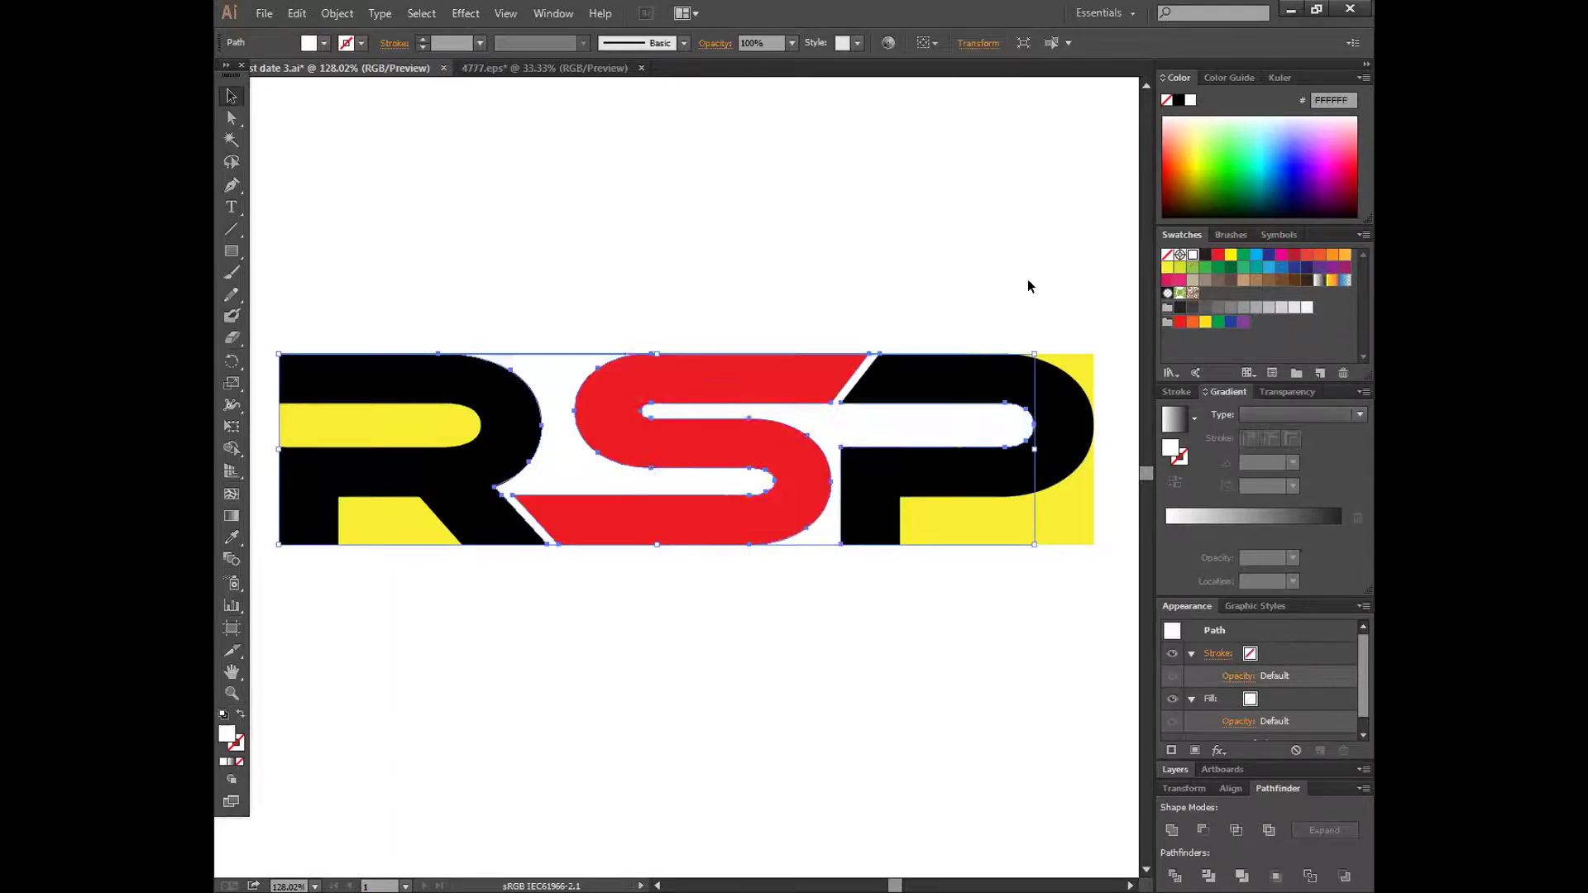
{"action": "left_click", "coordinate": [1027, 279]}
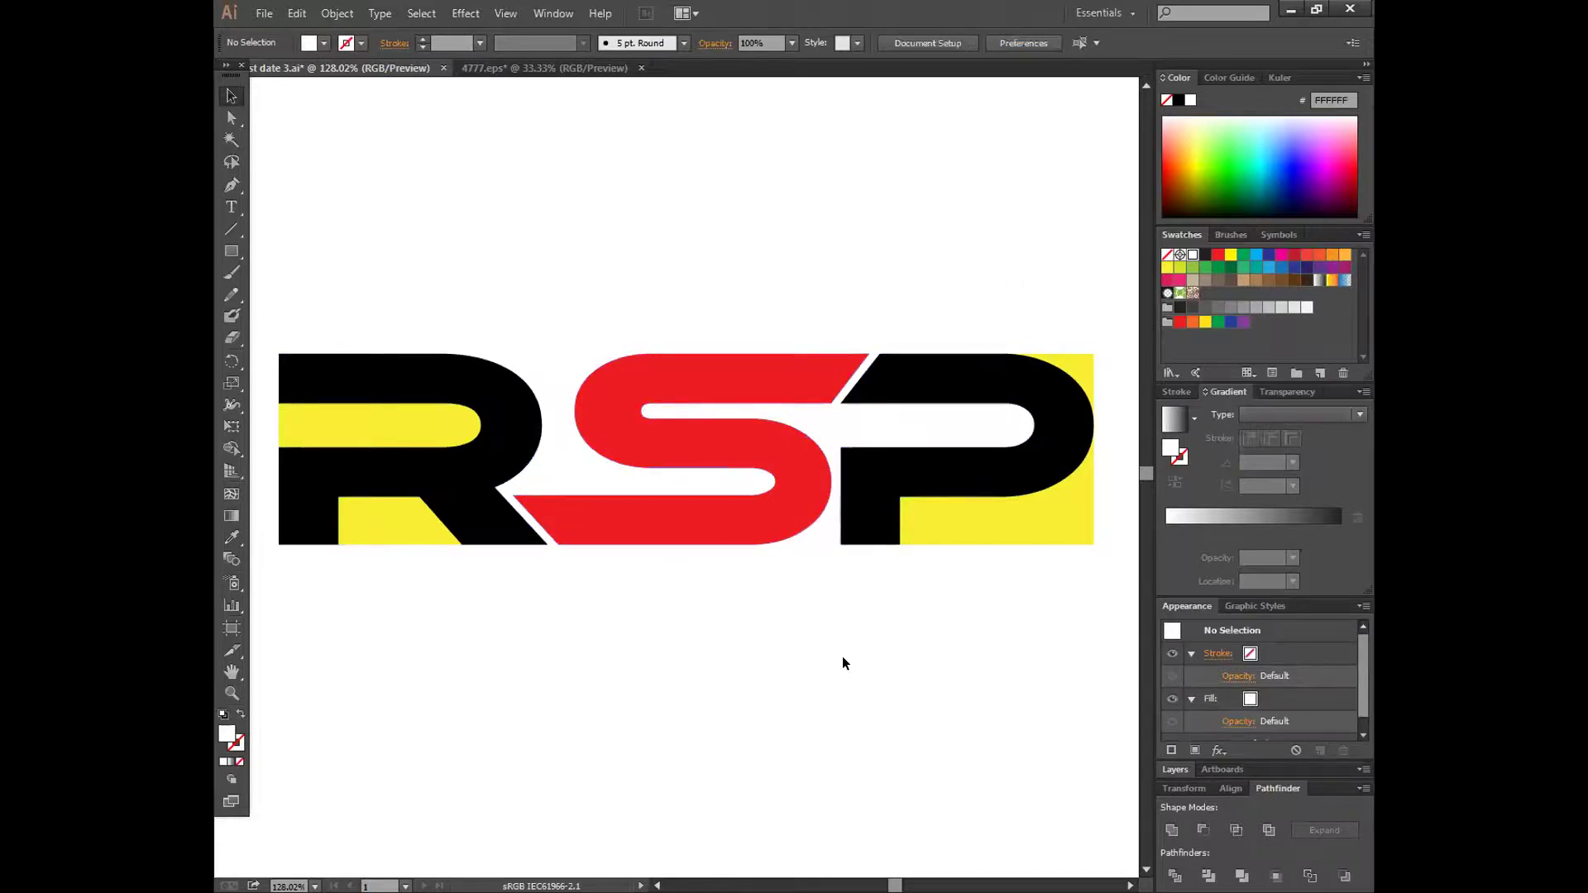
- Test blue, green and white fills on the bar inside the R and settle on bright yellow FFF200
{"action": "left_click", "coordinate": [400, 429]}
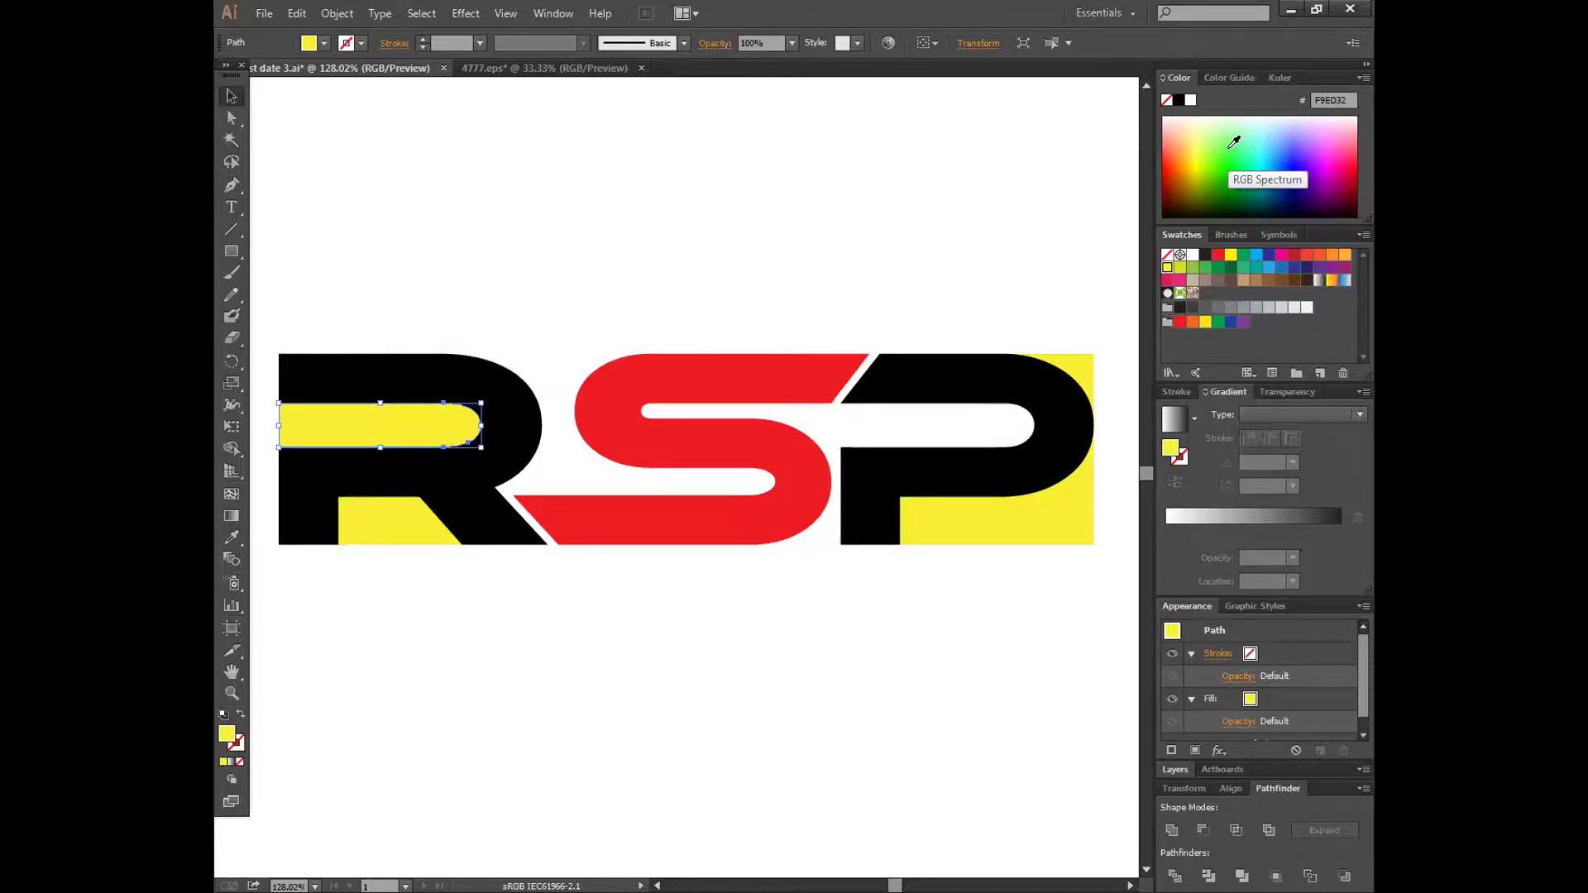
{"action": "left_click", "coordinate": [1293, 156]}
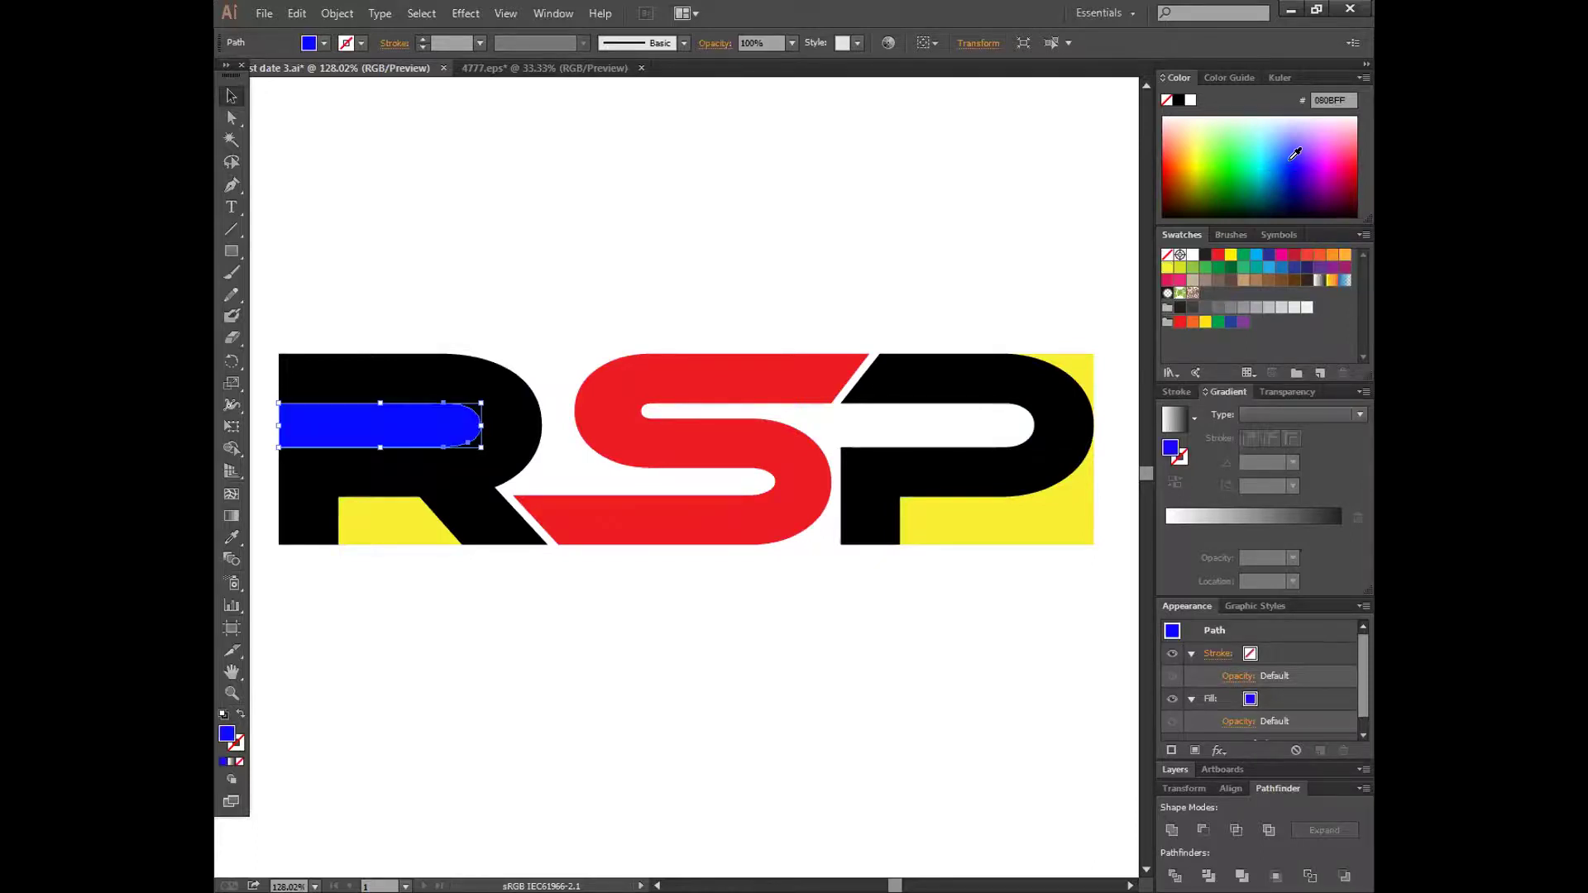
{"action": "left_click", "coordinate": [1270, 258]}
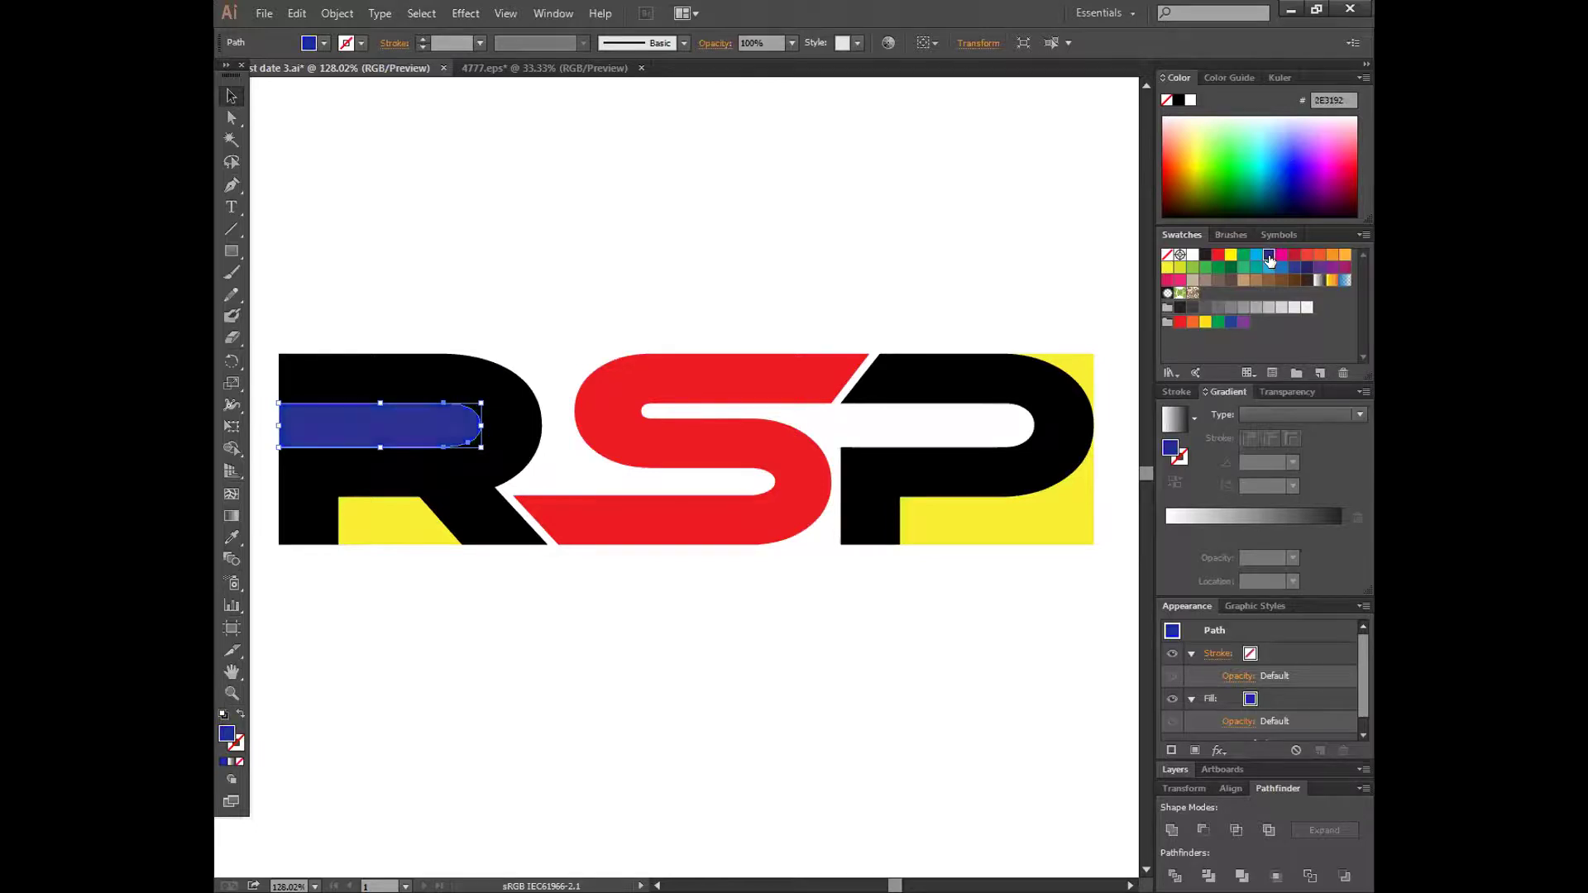
{"action": "left_click", "coordinate": [1193, 268]}
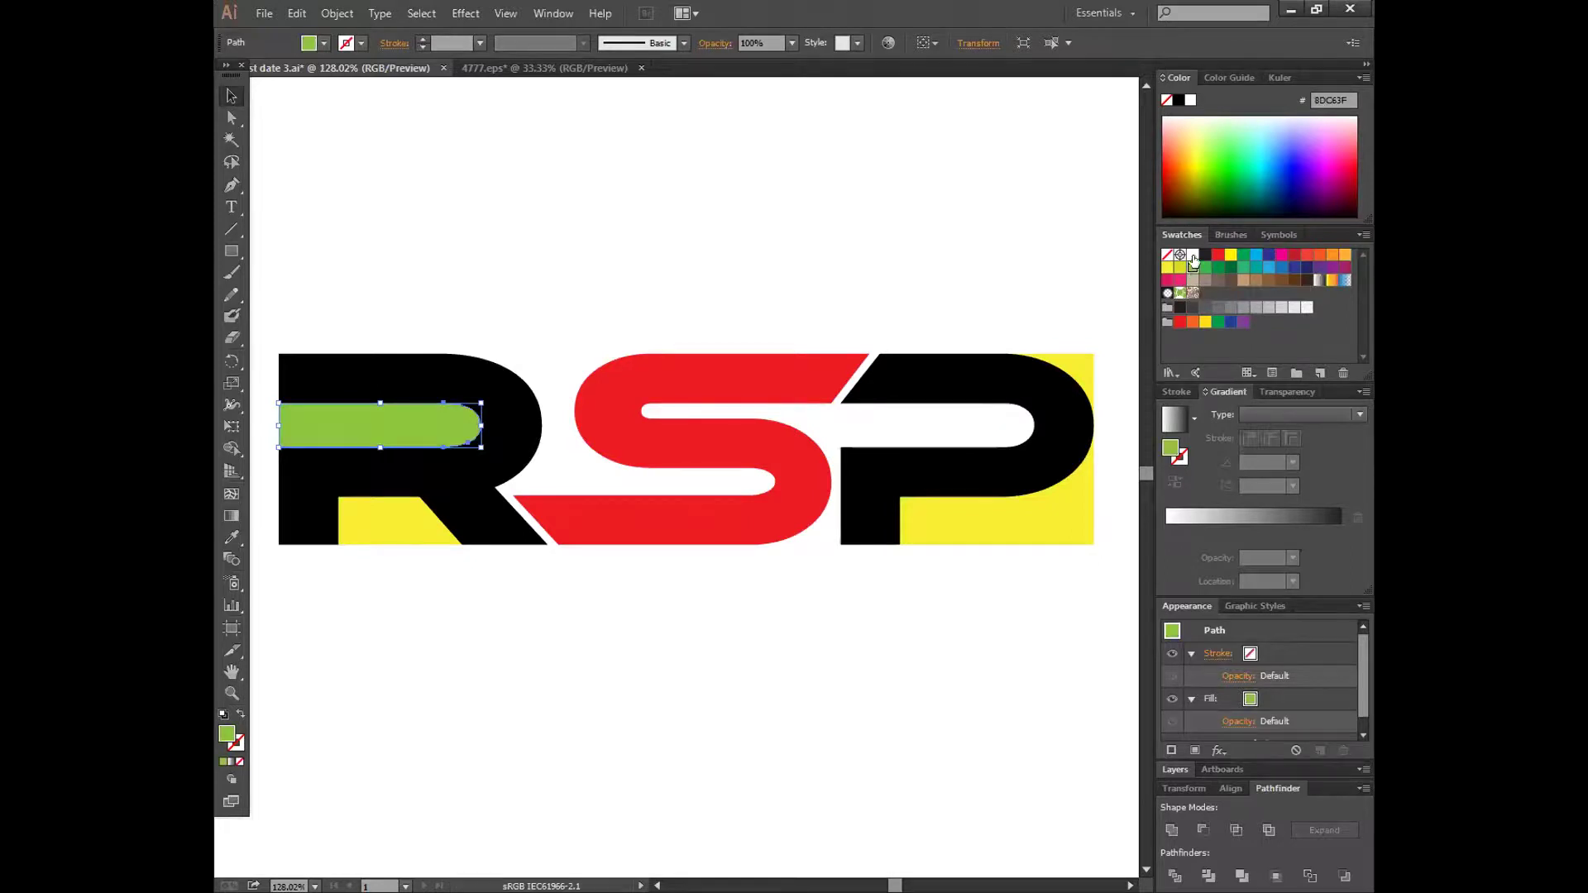
{"action": "left_click", "coordinate": [1193, 255]}
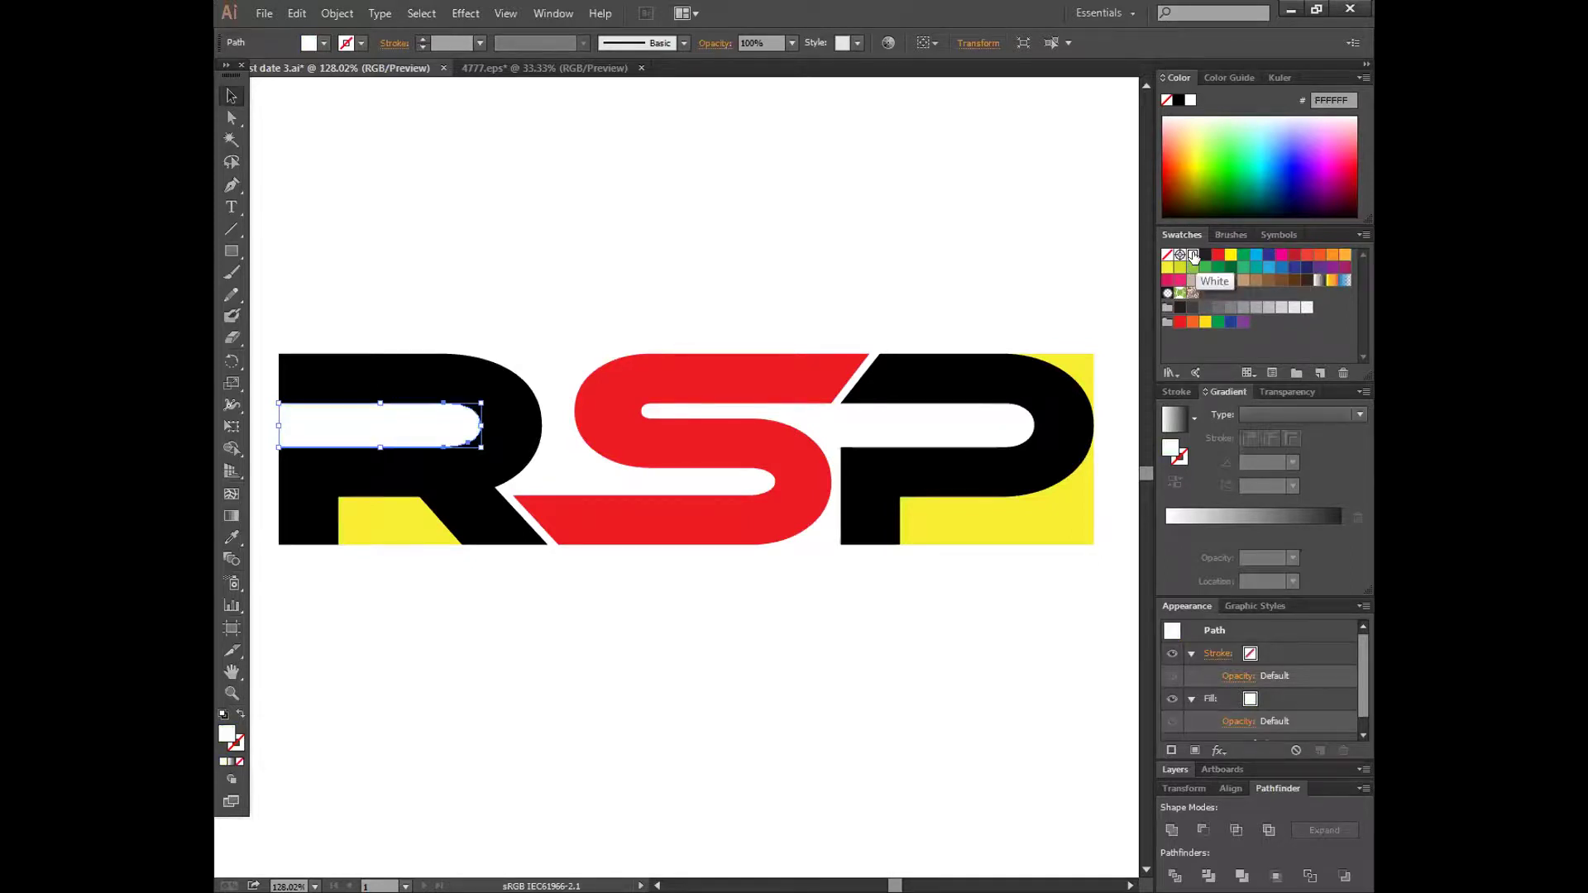
{"action": "left_click", "coordinate": [1231, 256]}
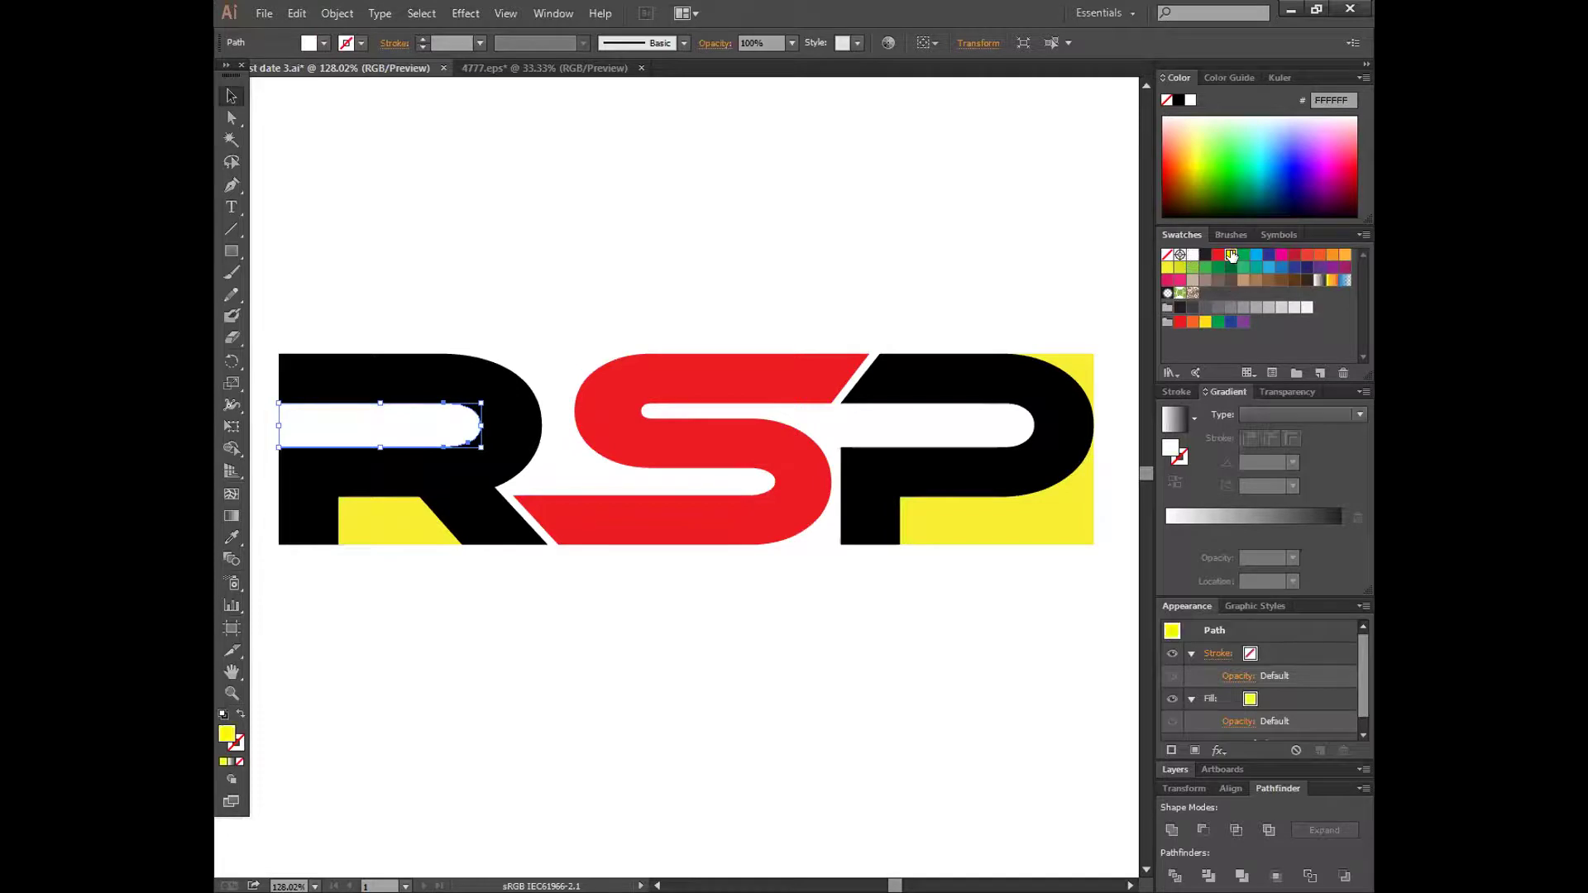
{"action": "left_click", "coordinate": [433, 172]}
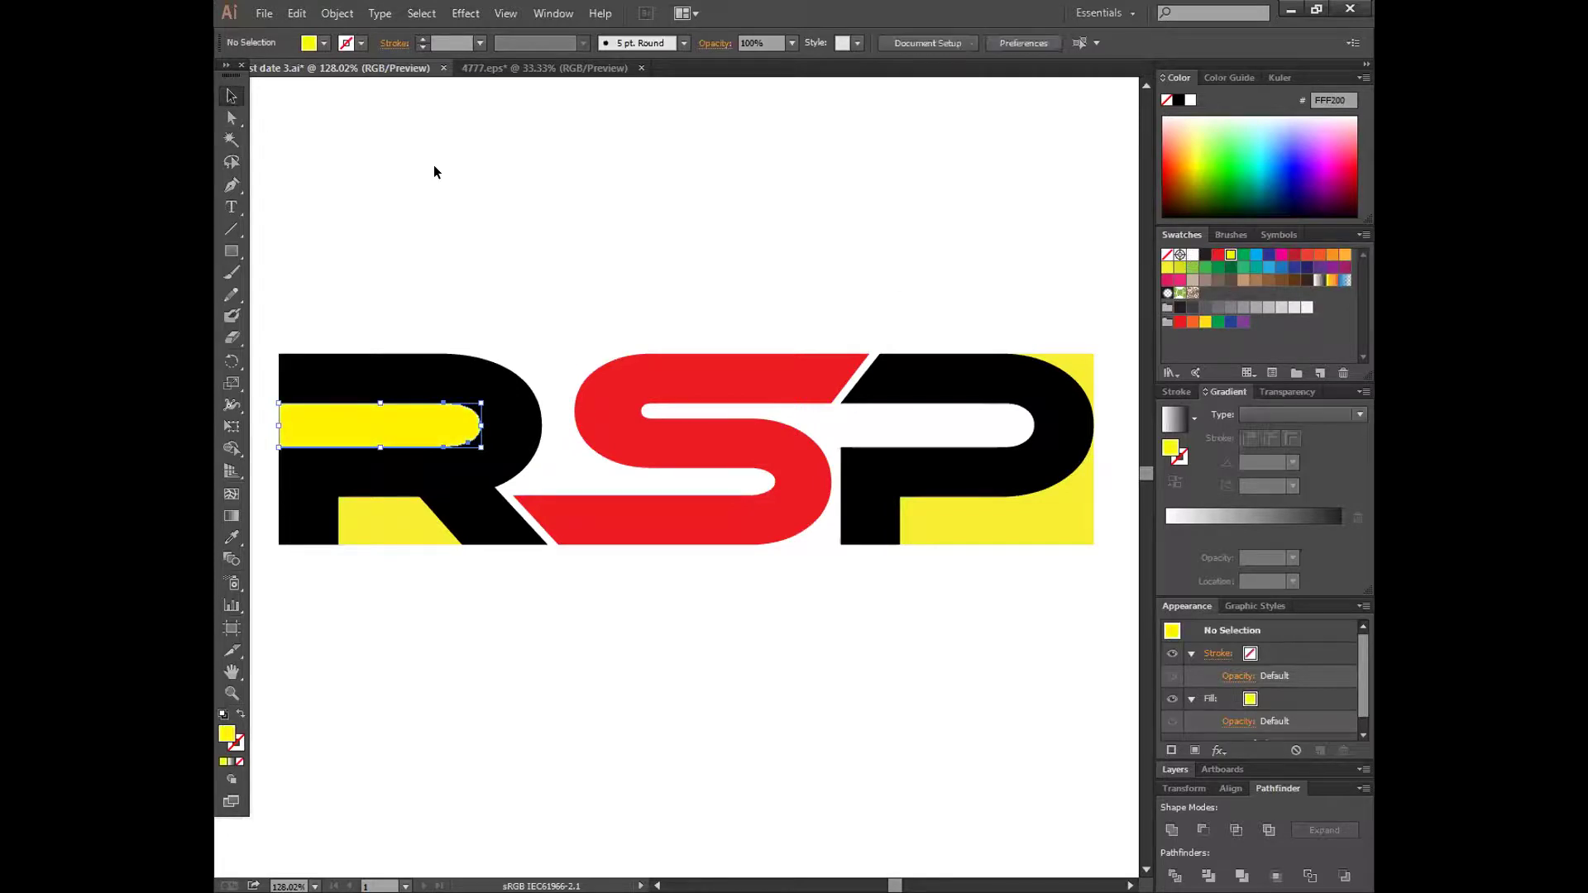
- Place a copy of the Rapid Speed Plumbing text on the artboard, beneath the RSP lettering
{"action": "scroll", "coordinate": [855, 724], "scroll_direction": "down", "scroll_amount": 2}
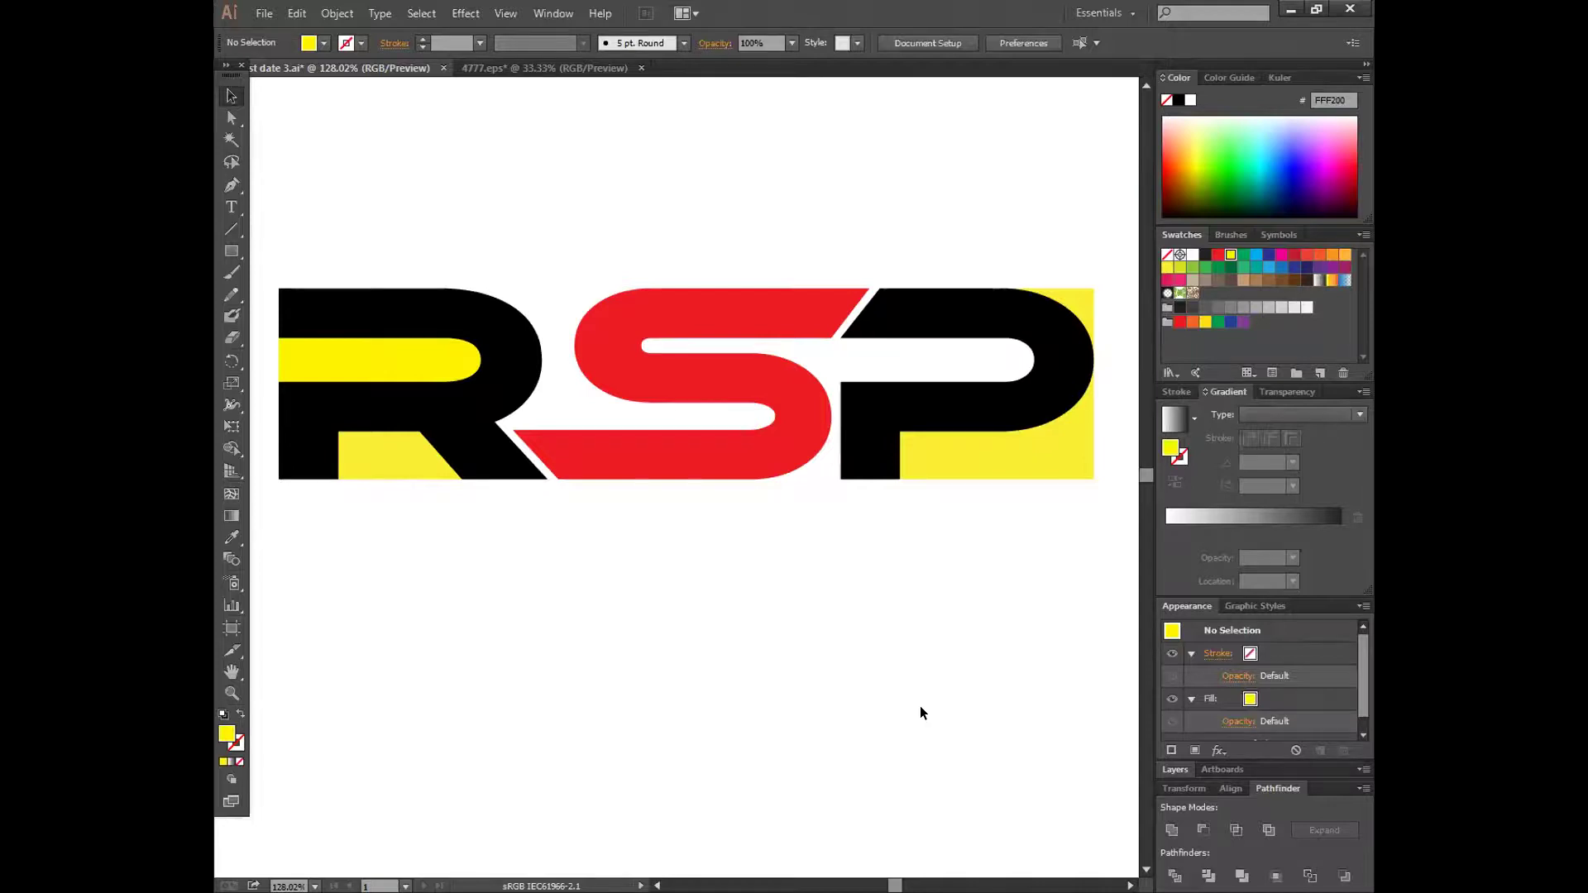
{"action": "scroll", "coordinate": [918, 710], "scroll_direction": "down", "scroll_amount": 3}
{"action": "scroll", "coordinate": [920, 707], "scroll_direction": "up", "scroll_amount": 3}
{"action": "key", "text": "ctrl+minus"}
{"action": "key", "text": "ctrl+minus"}
{"action": "key", "text": "ctrl+minus"}
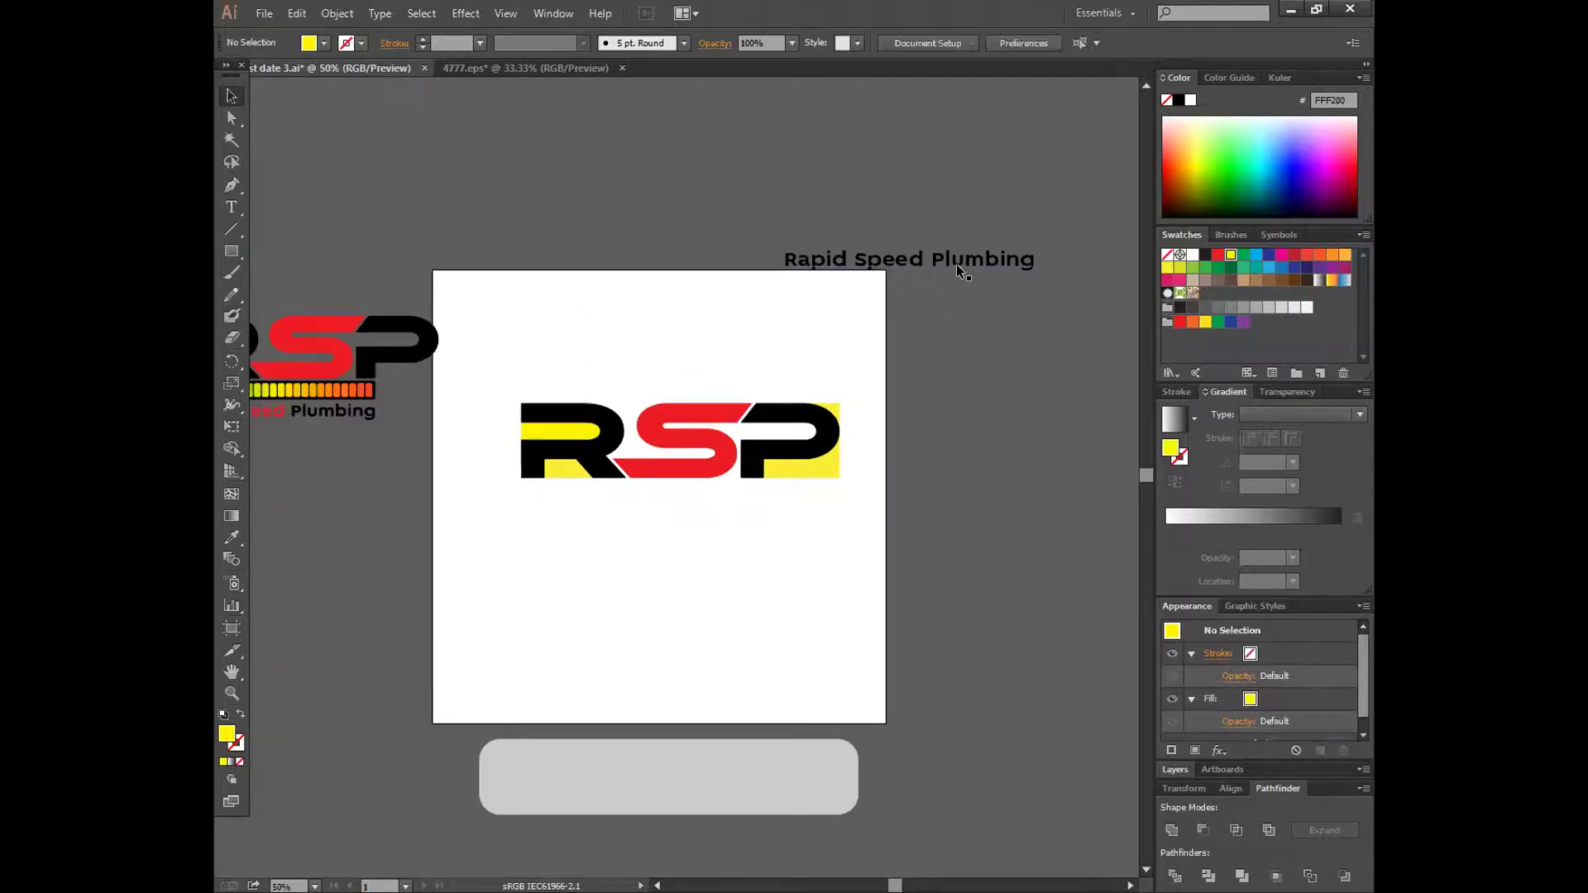
{"action": "left_click_drag", "start_coordinate": [956, 260], "coordinate": [717, 516]}
{"action": "left_click", "coordinate": [738, 578]}
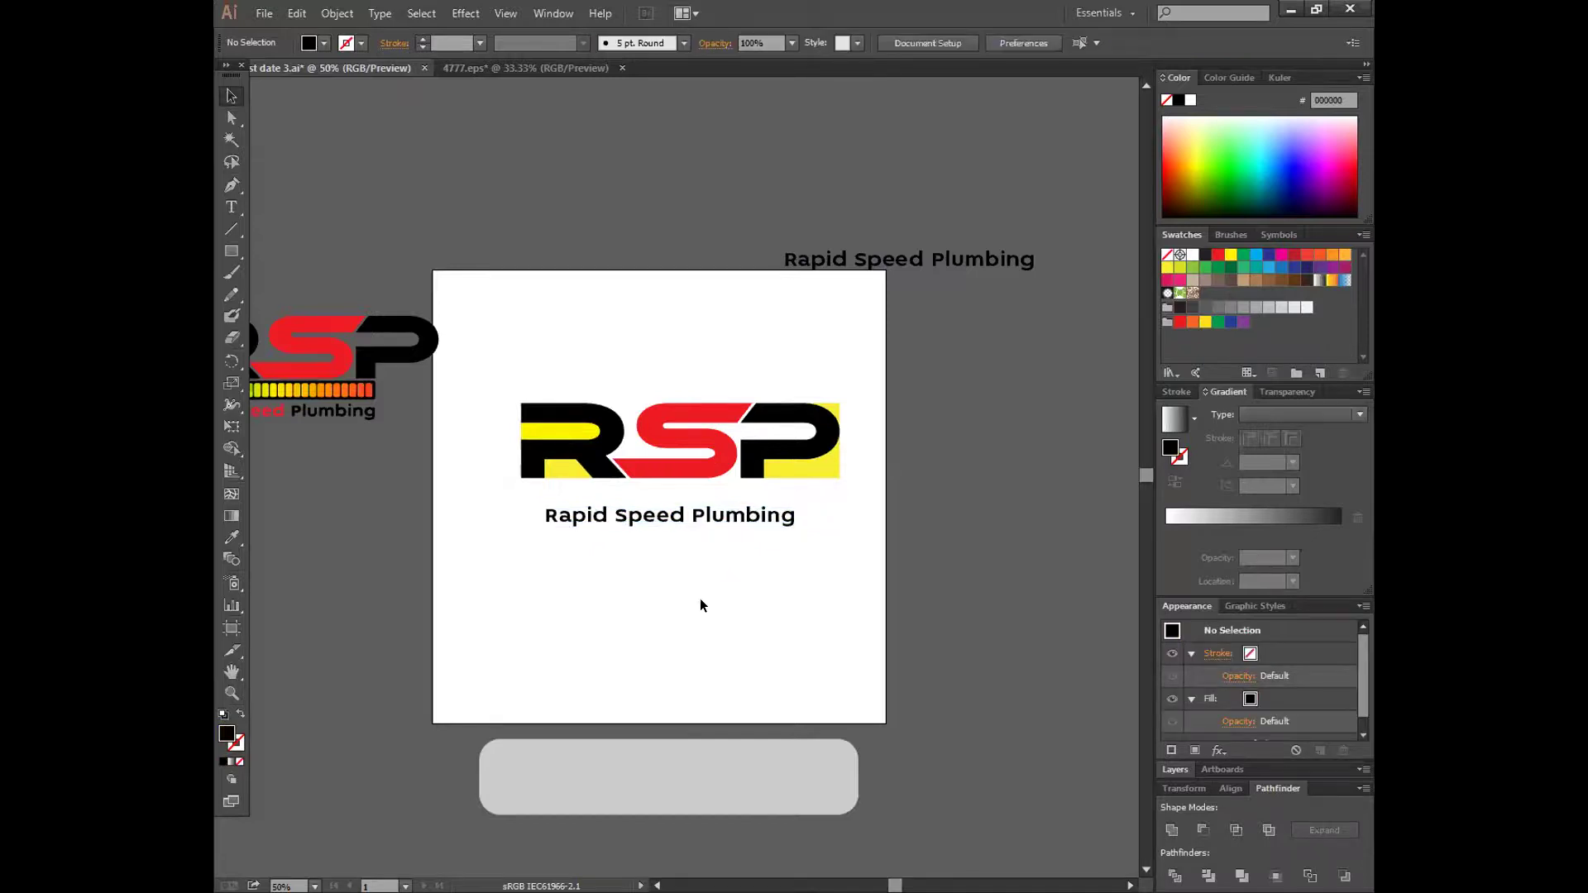
- Nudge the Rapid Speed Plumbing text slightly upwards, closer to the RSP lettering
{"action": "left_click", "coordinate": [231, 693]}
{"action": "left_click_drag", "start_coordinate": [494, 353], "coordinate": [872, 604]}
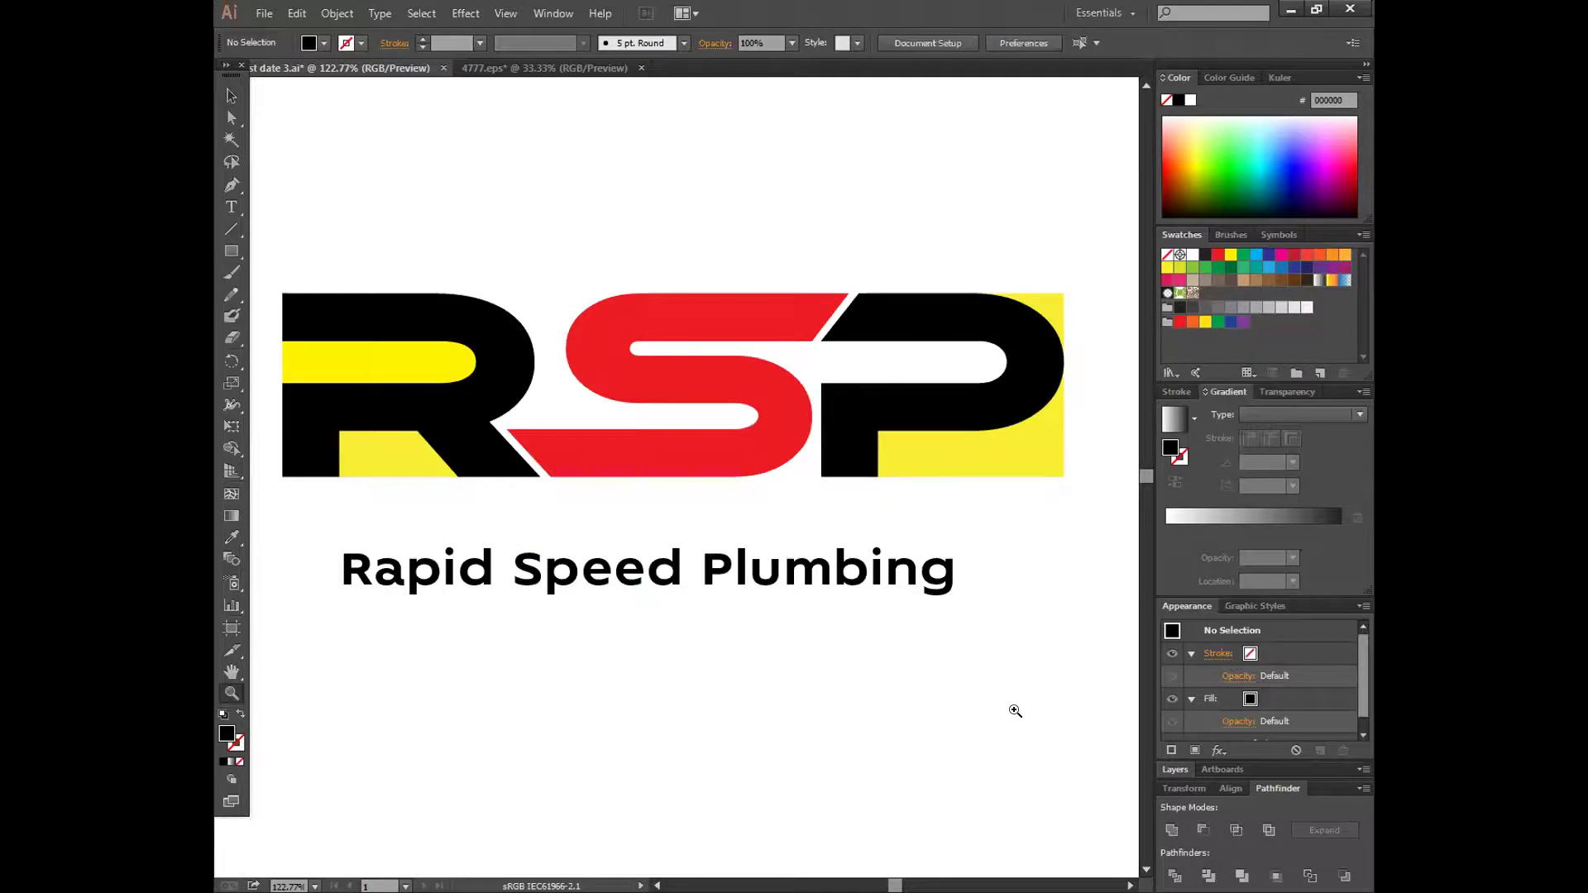
{"action": "left_click", "coordinate": [231, 96]}
{"action": "left_click_drag", "start_coordinate": [594, 583], "coordinate": [594, 577]}
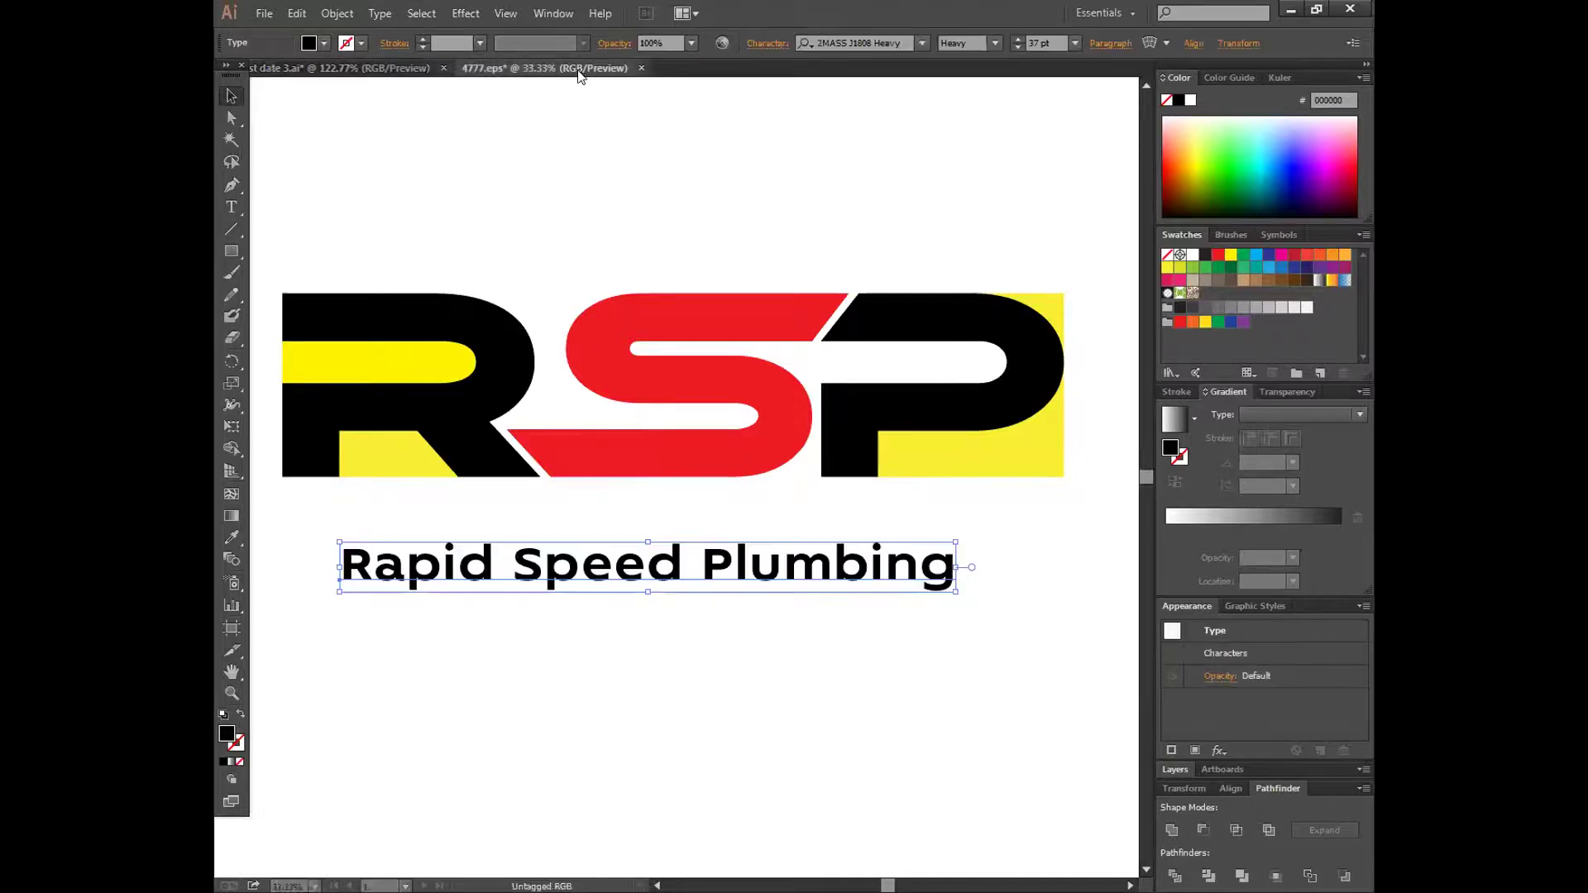
- Bring the round gauge marked 800 from 4777.eps into the logo document
{"action": "left_click", "coordinate": [583, 71]}
{"action": "left_click", "coordinate": [673, 160]}
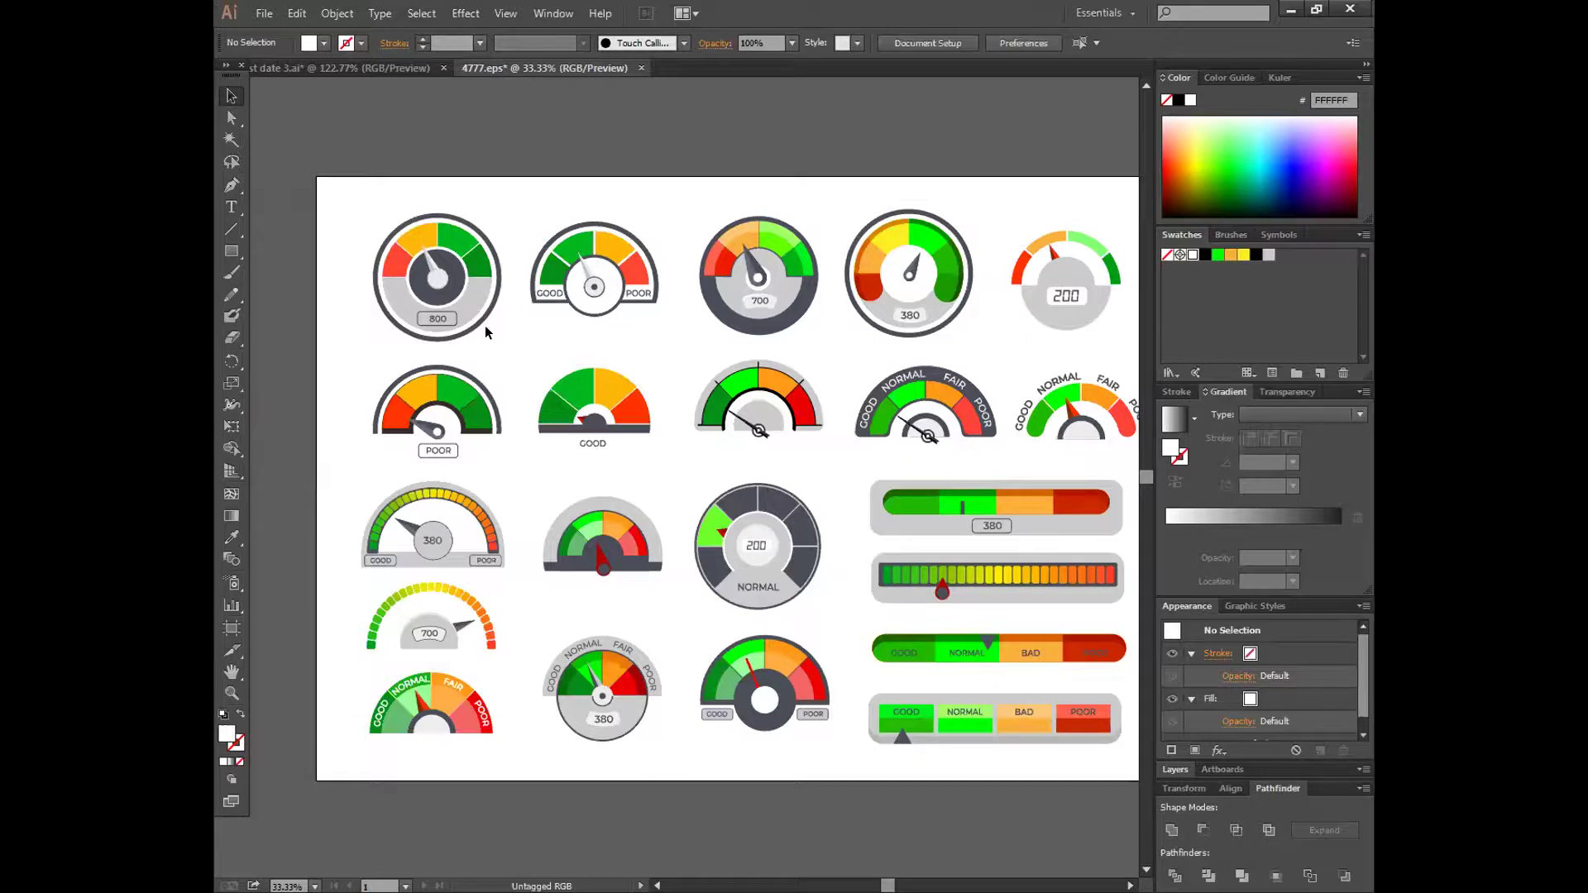
{"action": "left_click_drag", "start_coordinate": [467, 295], "coordinate": [487, 106]}
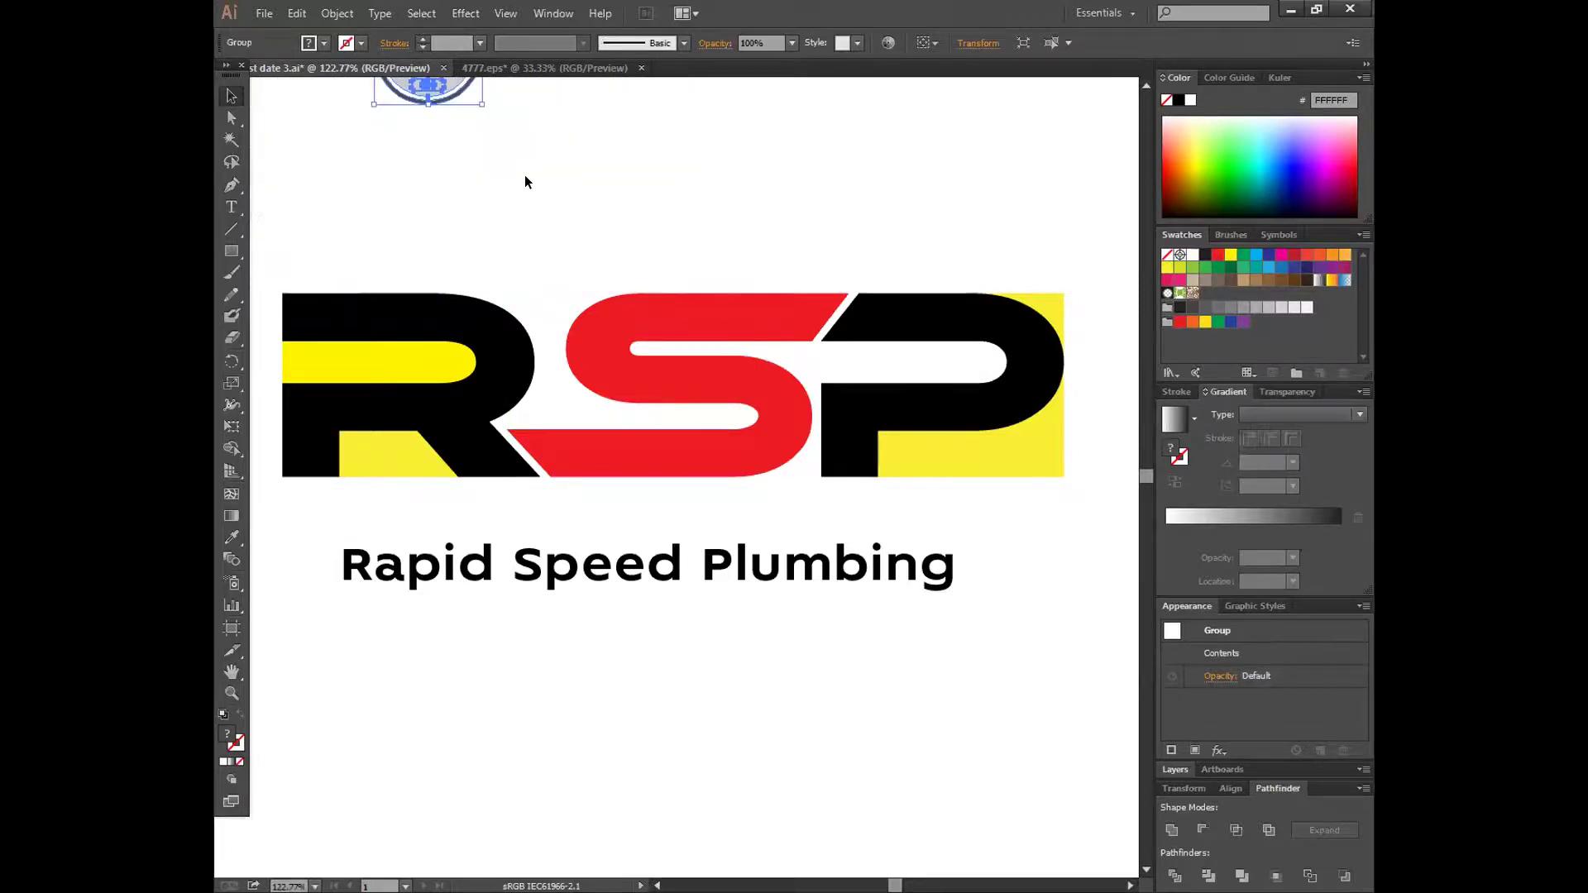
{"action": "left_click", "coordinate": [544, 197]}
- Try placing the round gauge over the upper-left curve of the S
{"action": "scroll", "coordinate": [552, 200], "scroll_direction": "up", "scroll_amount": 2}
{"action": "left_click_drag", "start_coordinate": [421, 149], "coordinate": [614, 445]}
{"action": "left_click", "coordinate": [666, 275]}
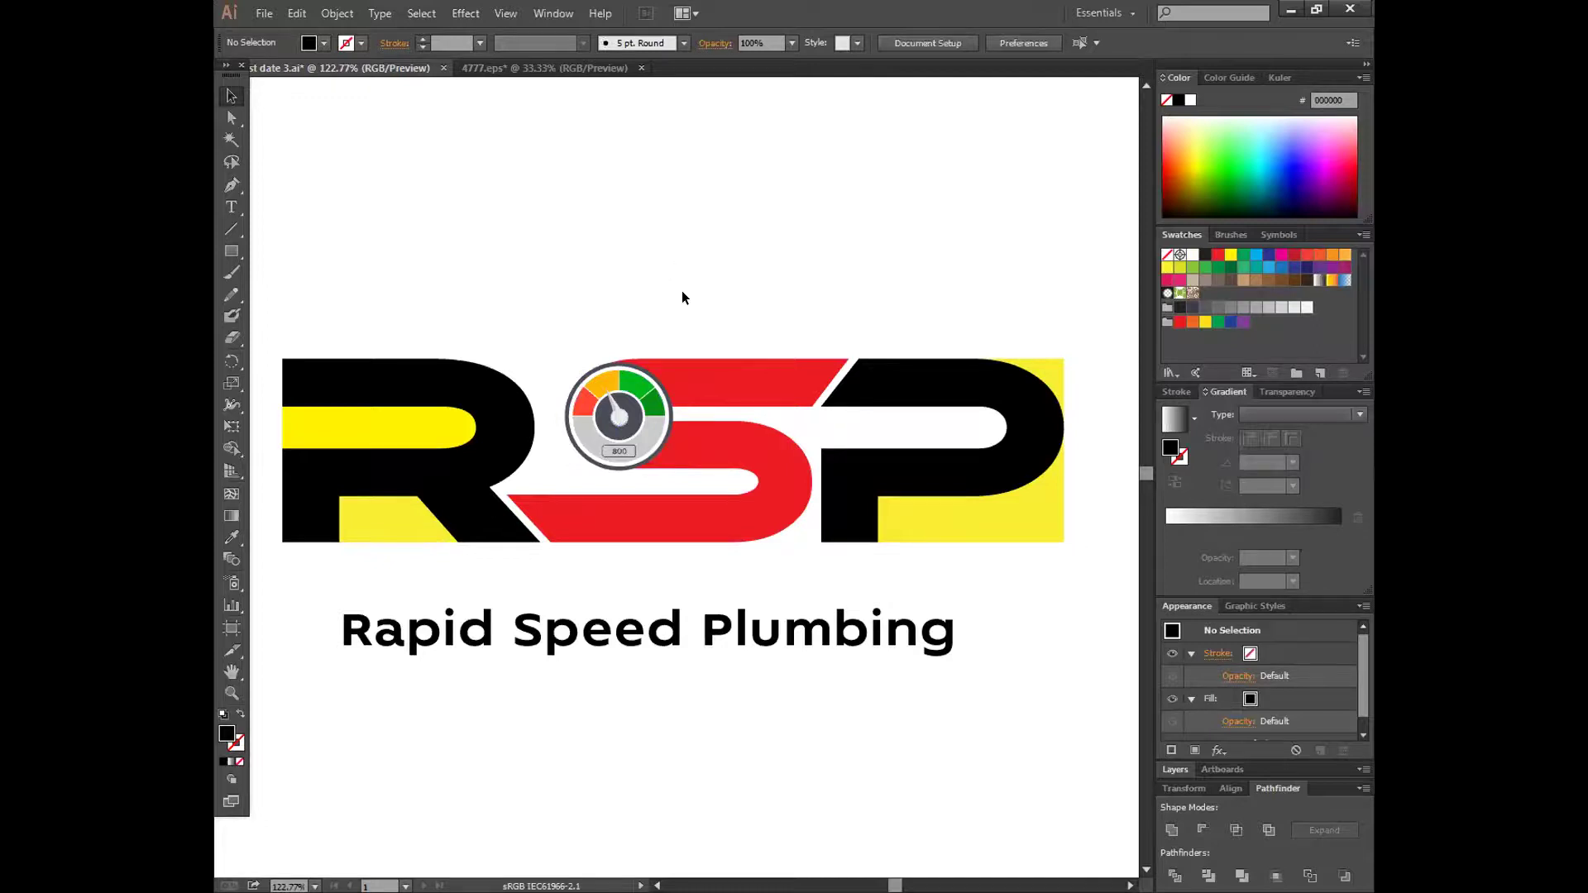
- Move the round gauge off the S and delete it from the logo
{"action": "left_click_drag", "start_coordinate": [613, 420], "coordinate": [699, 154]}
{"action": "left_click", "coordinate": [606, 265]}
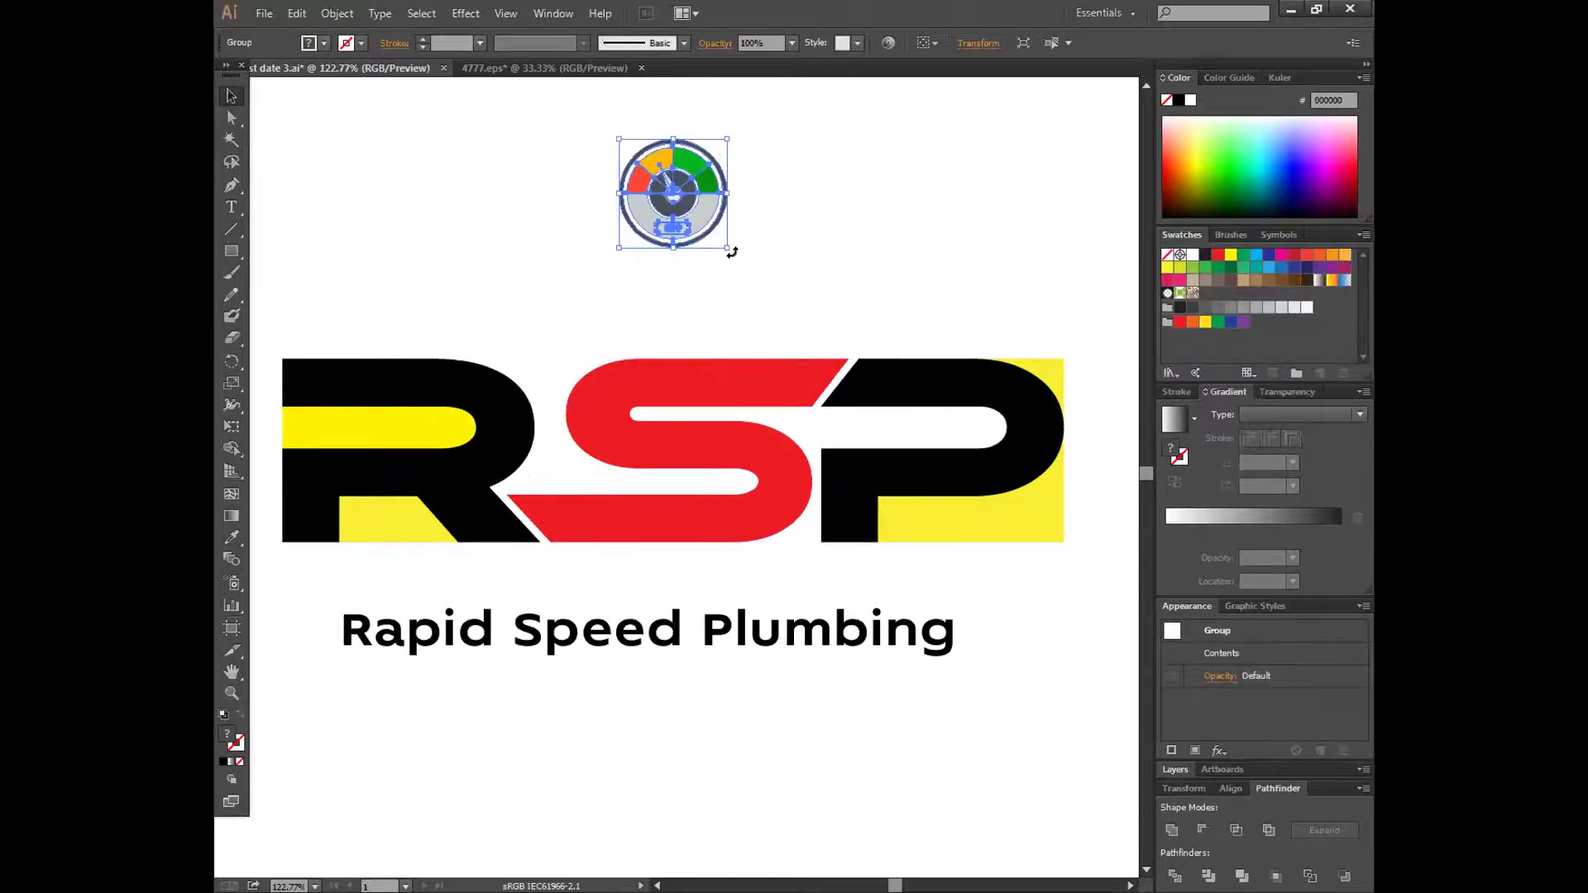
{"action": "key", "text": "Delete"}
{"action": "scroll", "coordinate": [871, 231], "scroll_direction": "down", "scroll_amount": 2}
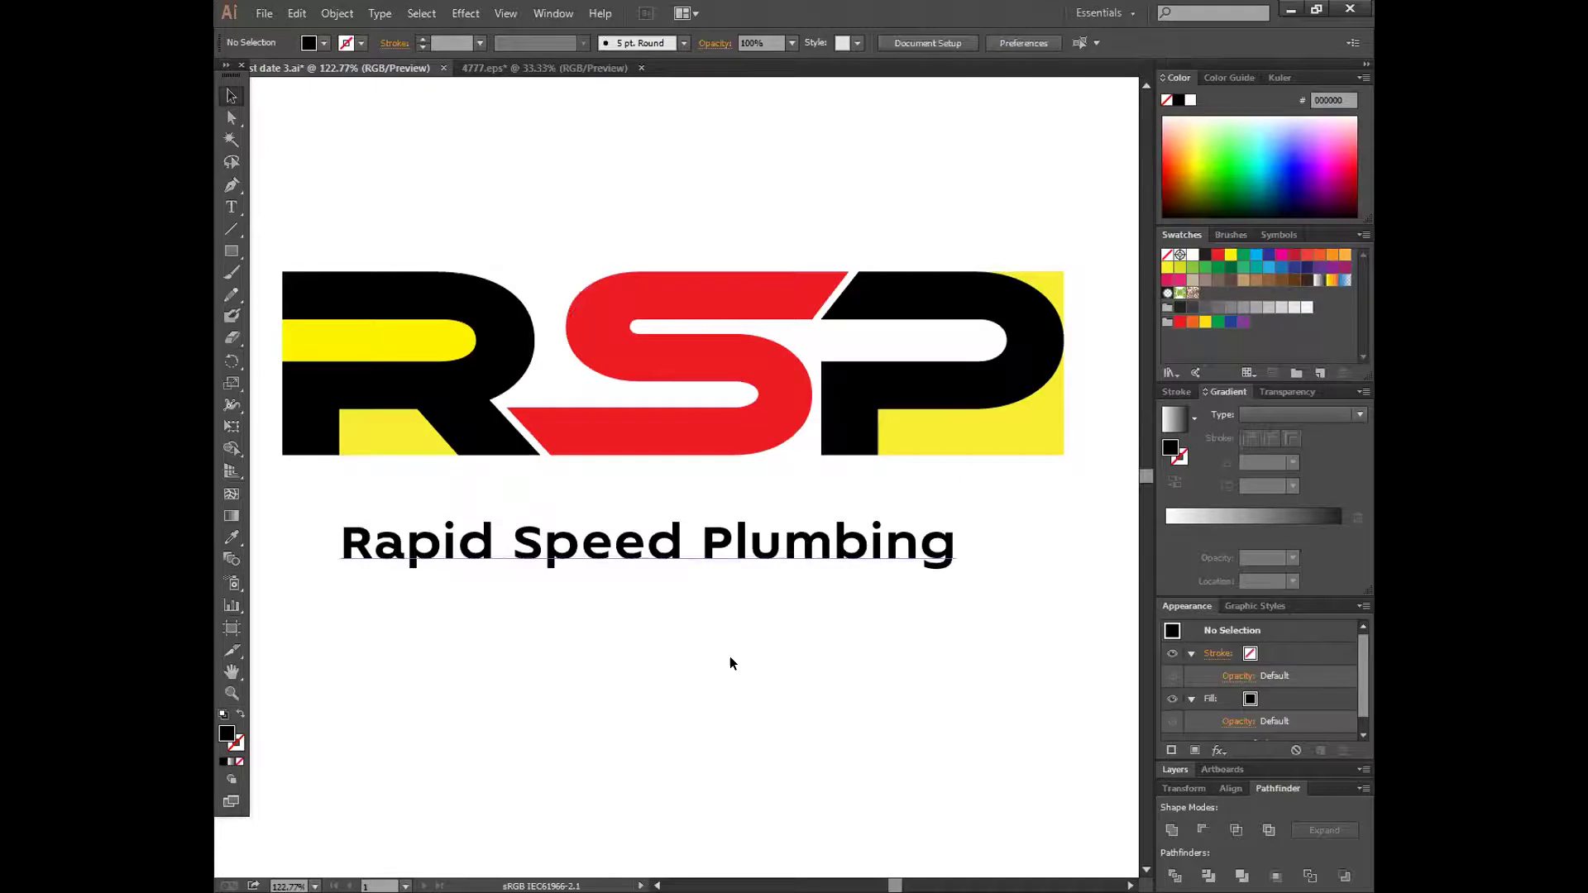
- Try placing a duplicate of the Rapid Speed Plumbing text further below the original
{"action": "left_click", "coordinate": [631, 572]}
{"action": "left_click_drag", "start_coordinate": [631, 569], "coordinate": [666, 752]}
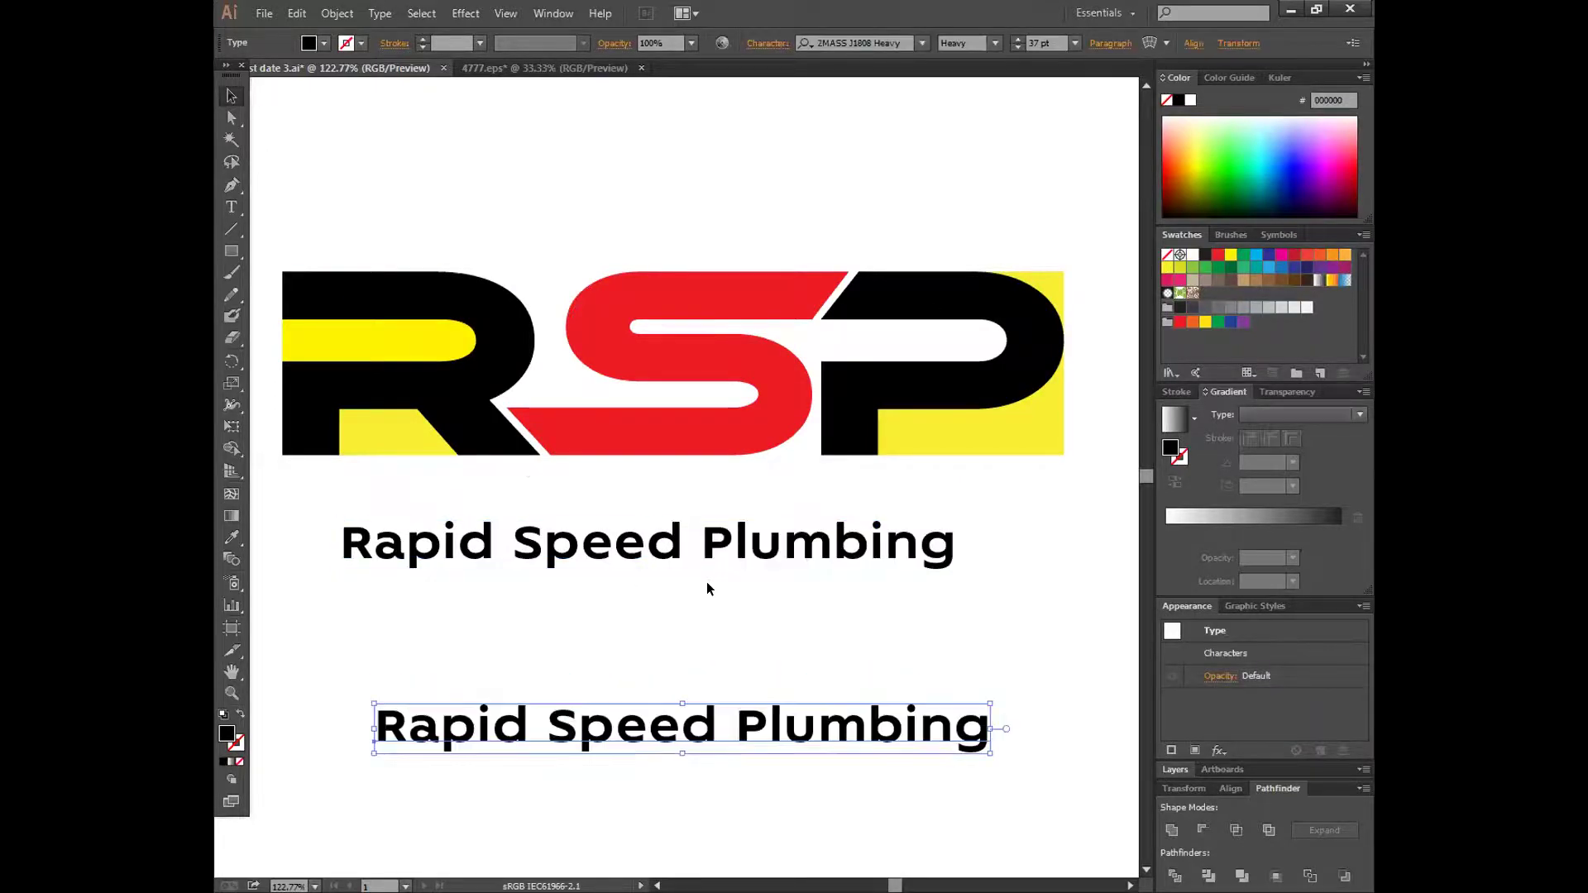
{"action": "scroll", "coordinate": [728, 580], "scroll_direction": "down", "scroll_amount": 5}
{"action": "left_click_drag", "start_coordinate": [724, 497], "coordinate": [667, 778]}
{"action": "left_click", "coordinate": [596, 593]}
{"action": "scroll", "coordinate": [628, 579], "scroll_direction": "up", "scroll_amount": 3}
{"action": "key", "text": "ctrl+z"}
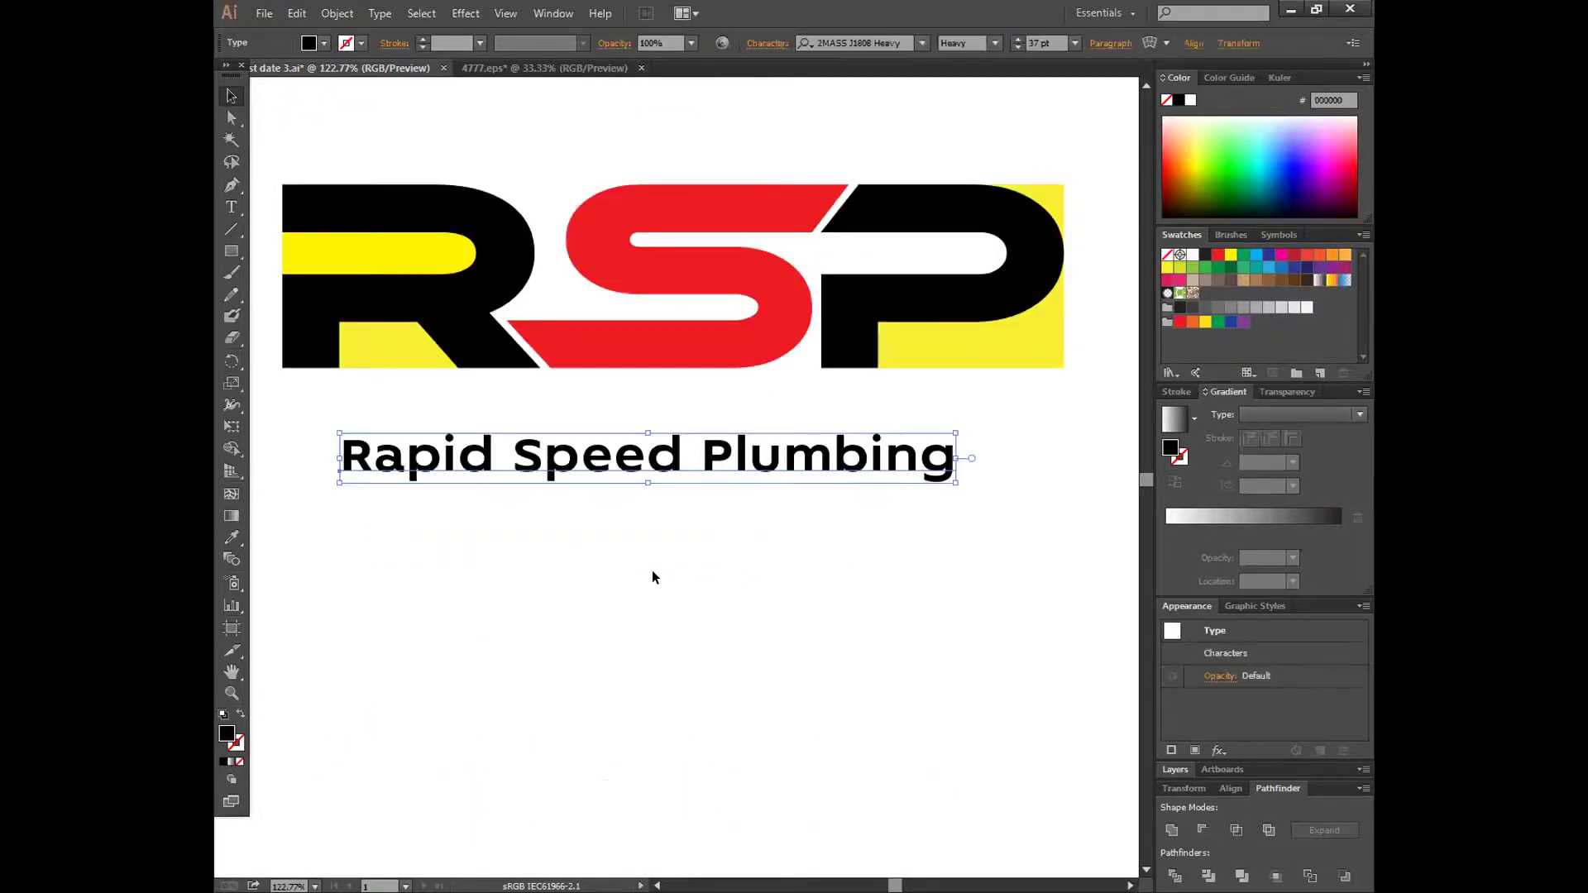
- Set the font of the Rapid Speed Plumbing text to NewUnicodeFont
{"action": "left_click", "coordinate": [920, 43]}
{"action": "scroll", "coordinate": [985, 165], "scroll_direction": "up", "scroll_amount": 1}
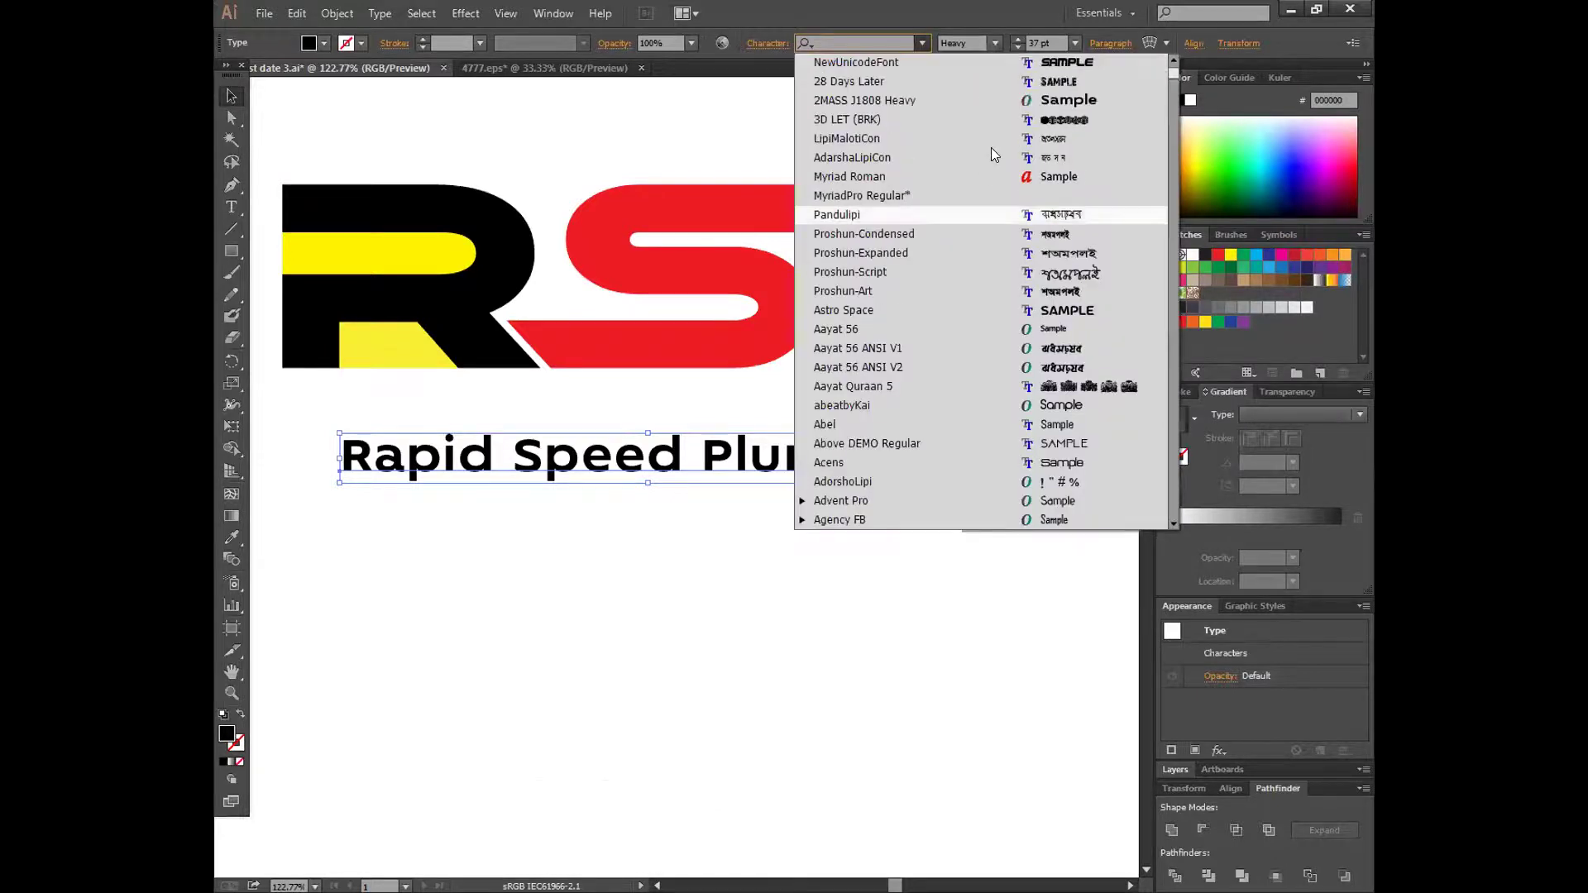
{"action": "left_click", "coordinate": [1036, 61]}
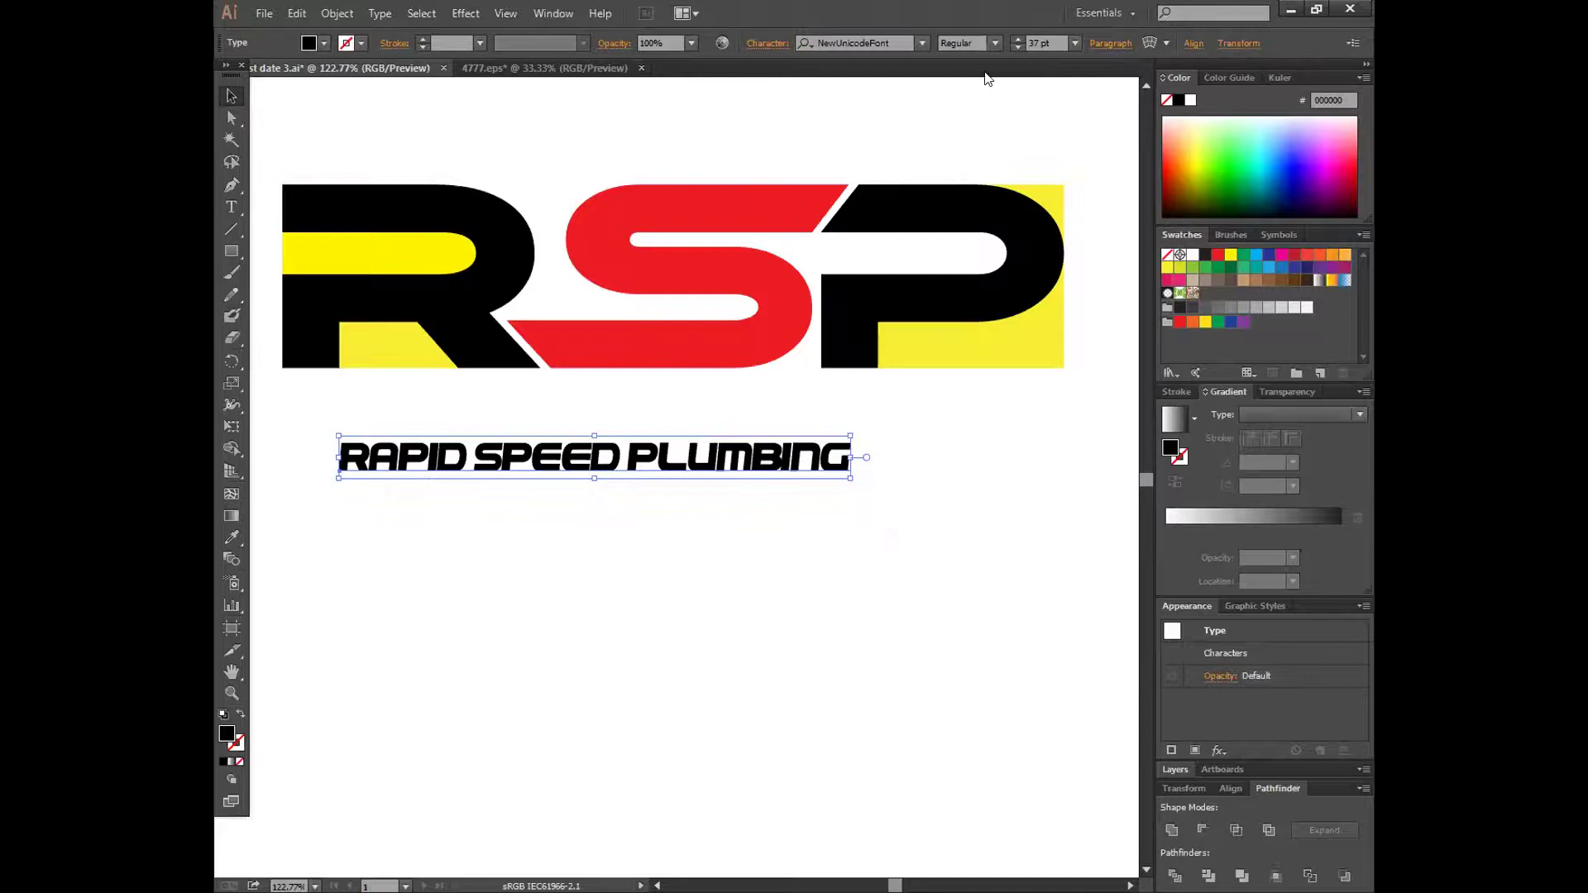
- Preview fonts on the Rapid Speed Plumbing text, working alphabetically through the font list as far as Bleeding Cowboys
{"action": "left_click", "coordinate": [920, 43]}
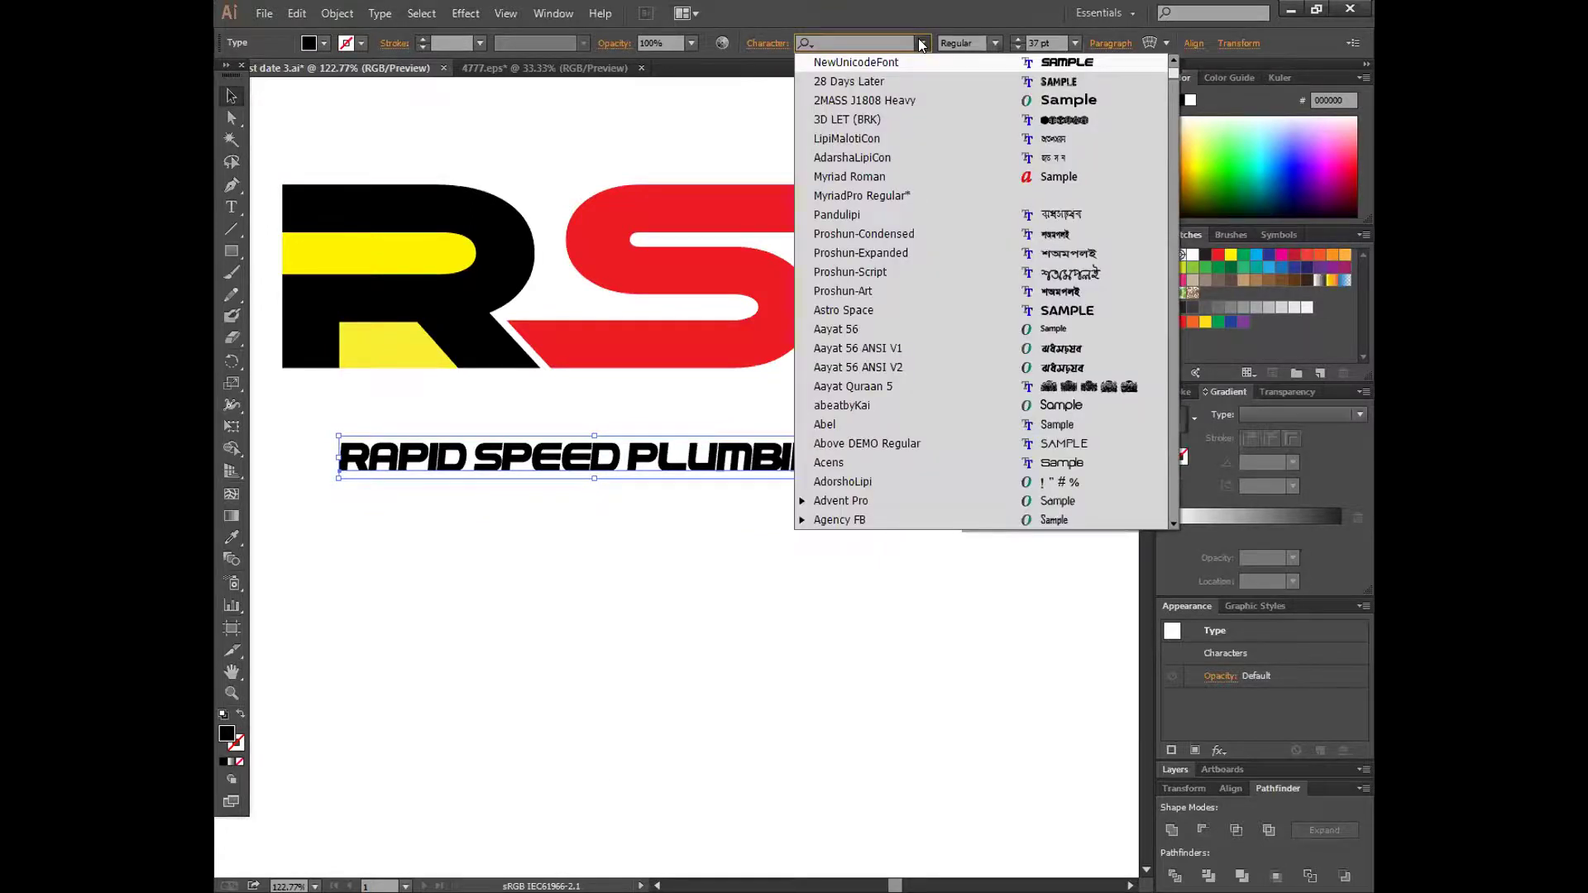
{"action": "key", "text": "Down"}
{"action": "key", "text": "Down"}
{"action": "key", "text": "Down"}
{"action": "key", "text": "Down"}
{"action": "key", "text": "Down"}
{"action": "key", "text": "Down"}
{"action": "key", "text": "Down"}
{"action": "key", "text": "Down"}
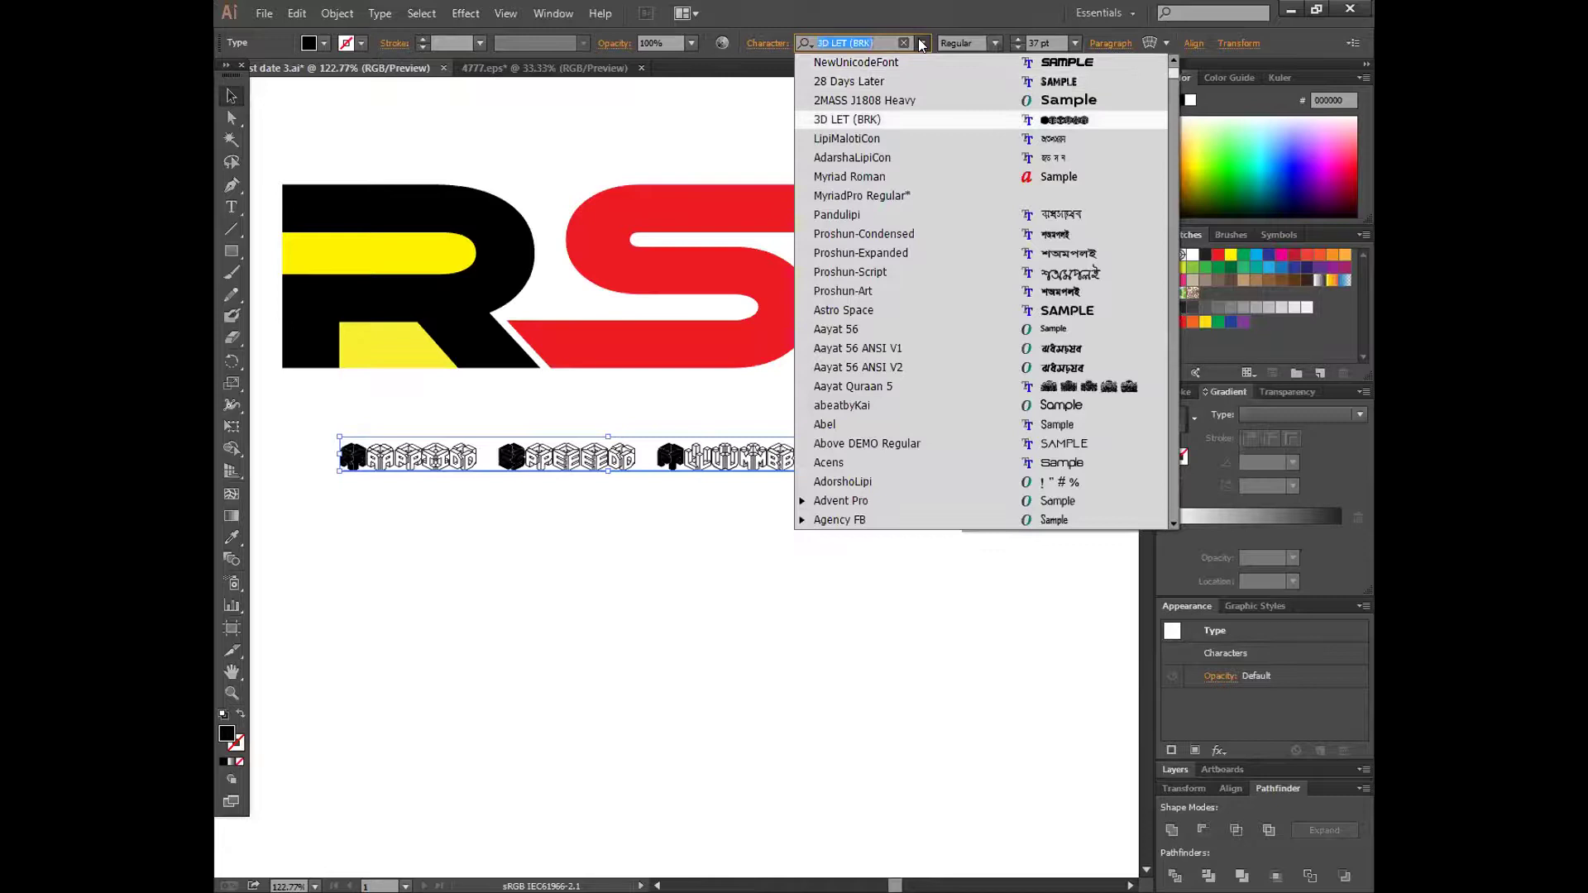
{"action": "key", "text": "Down"}
{"action": "key", "text": "Down"}
{"action": "key", "text": "Down"}
{"action": "key", "text": "Down"}
{"action": "key", "text": "Down"}
{"action": "key", "text": "Down"}
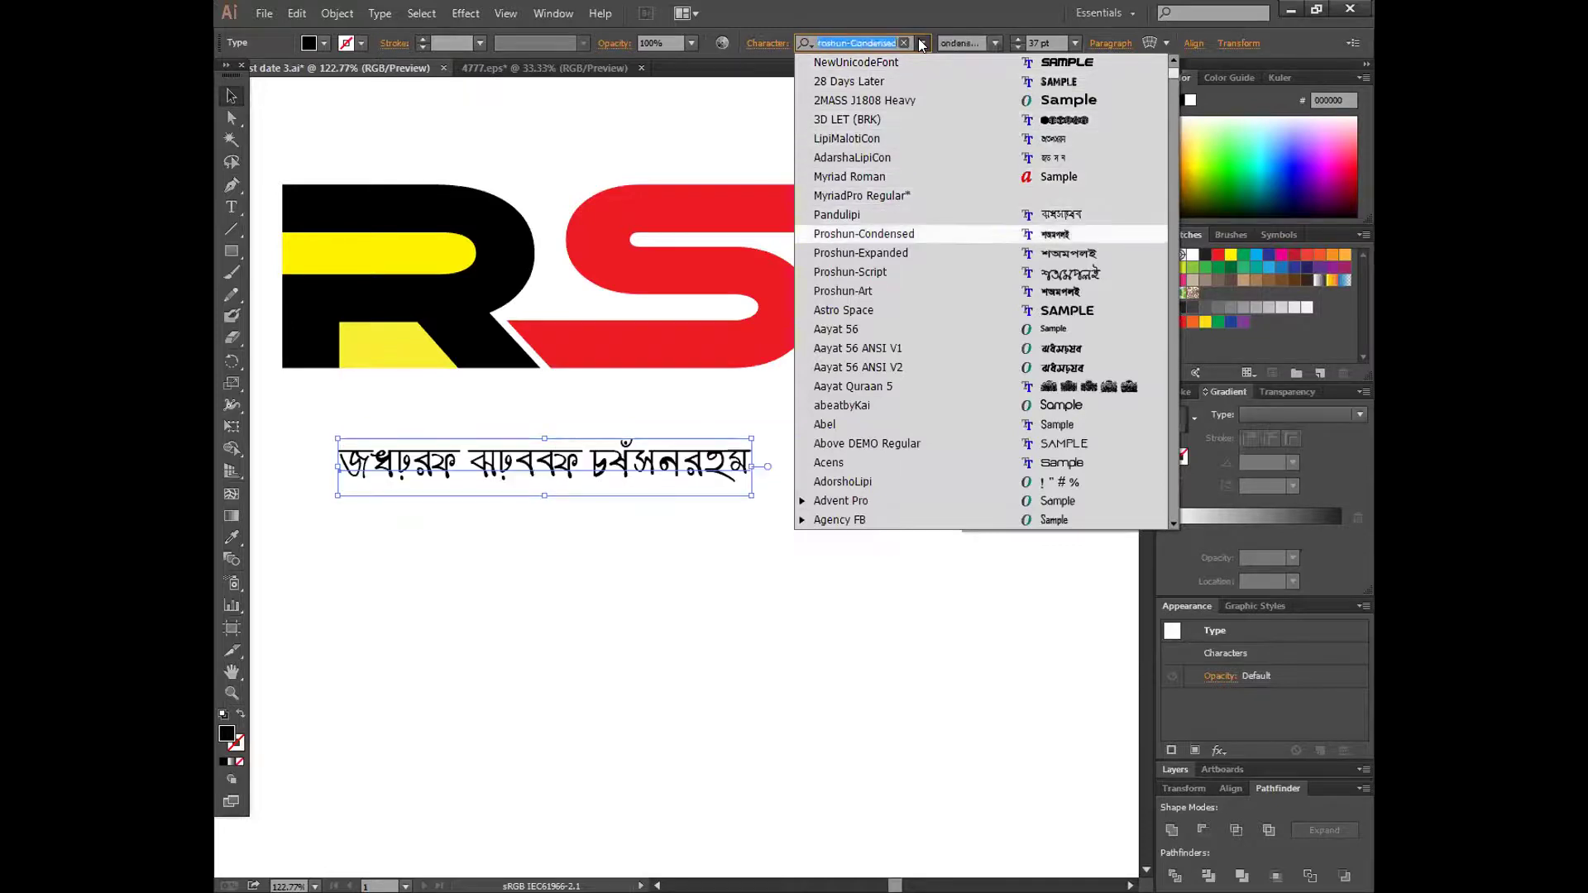
{"action": "key", "text": "Down"}
{"action": "key", "text": "Down"}
{"action": "key", "text": "Down"}
{"action": "key", "text": "Down"}
{"action": "key", "text": "Down"}
{"action": "key", "text": "Down"}
{"action": "key", "text": "Down"}
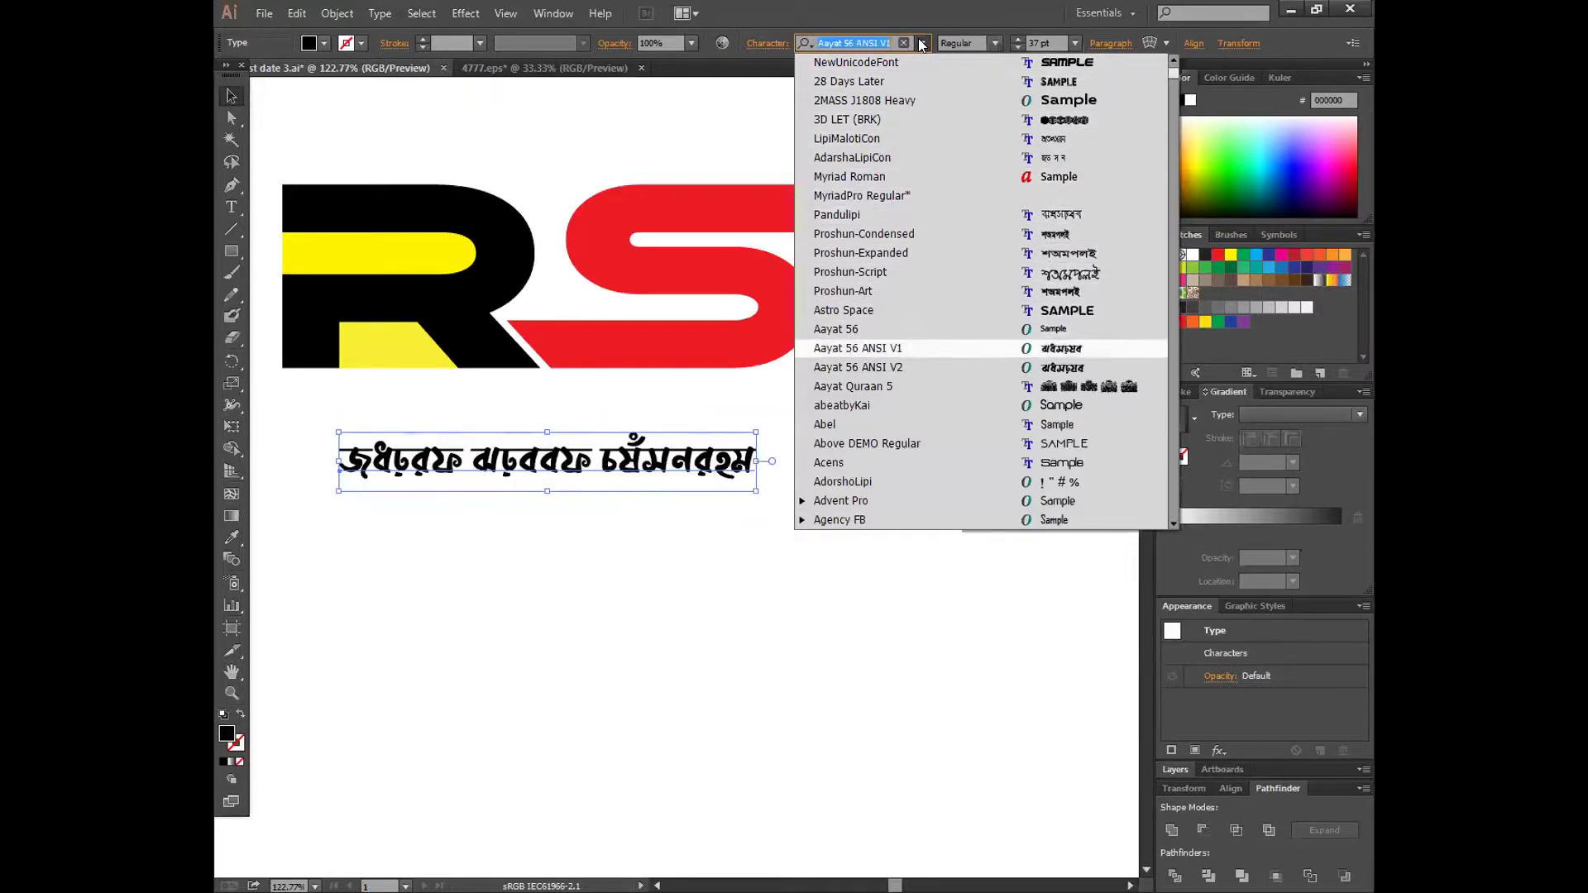
{"action": "key", "text": "Down"}
{"action": "key", "text": "Down"}
{"action": "key", "text": "Down"}
{"action": "key", "text": "Down"}
{"action": "key", "text": "Down"}
{"action": "key", "text": "Down"}
{"action": "key", "text": "Down"}
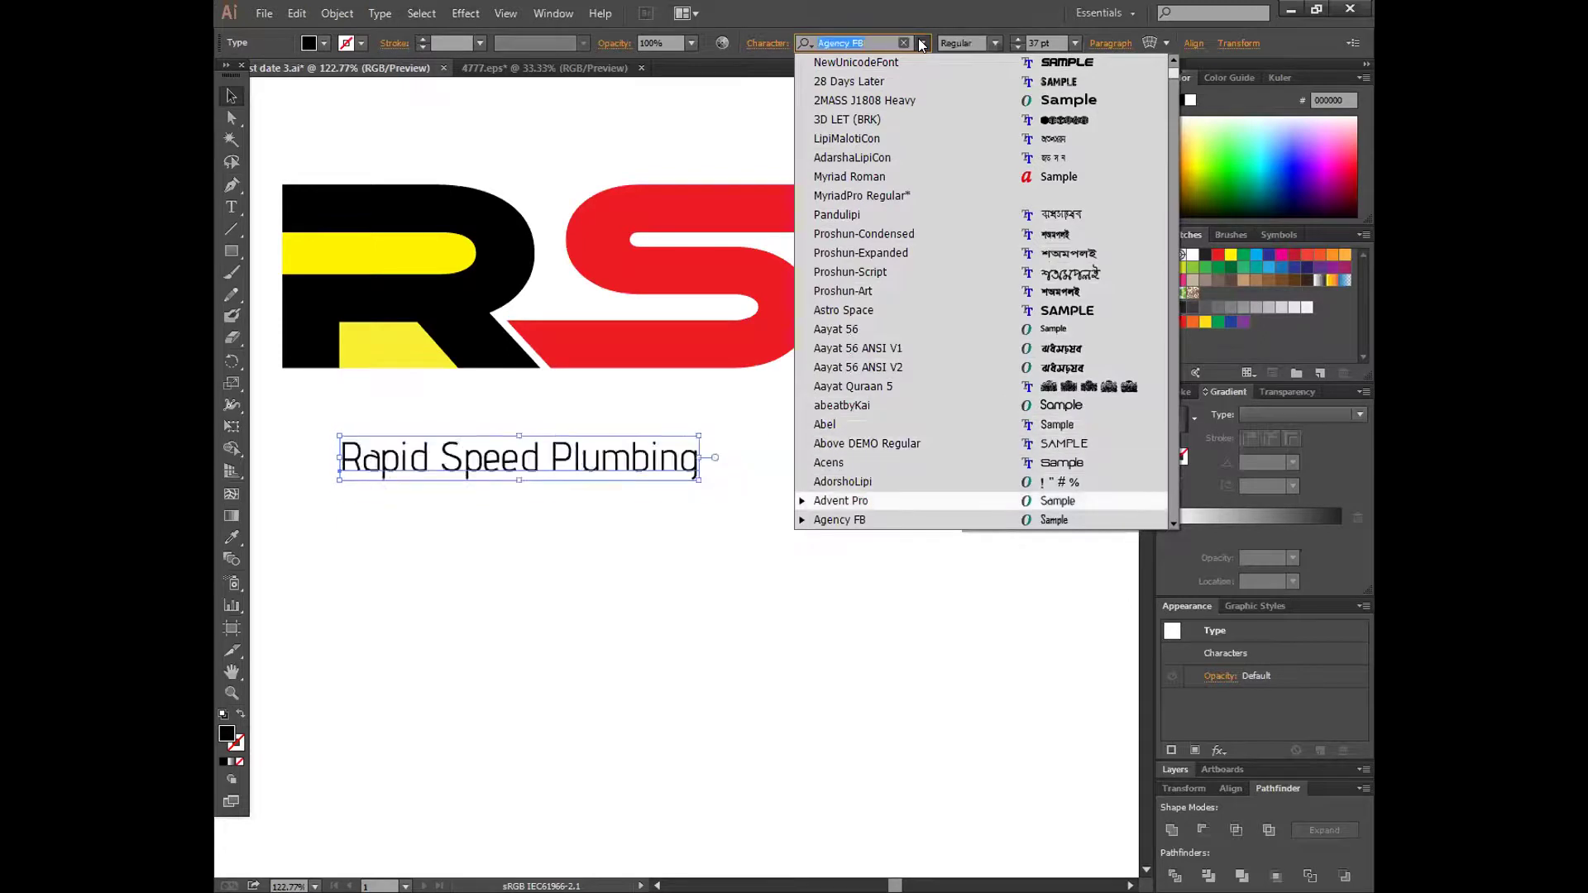
{"action": "key", "text": "Down"}
{"action": "key", "text": "Down"}
{"action": "key", "text": "Down"}
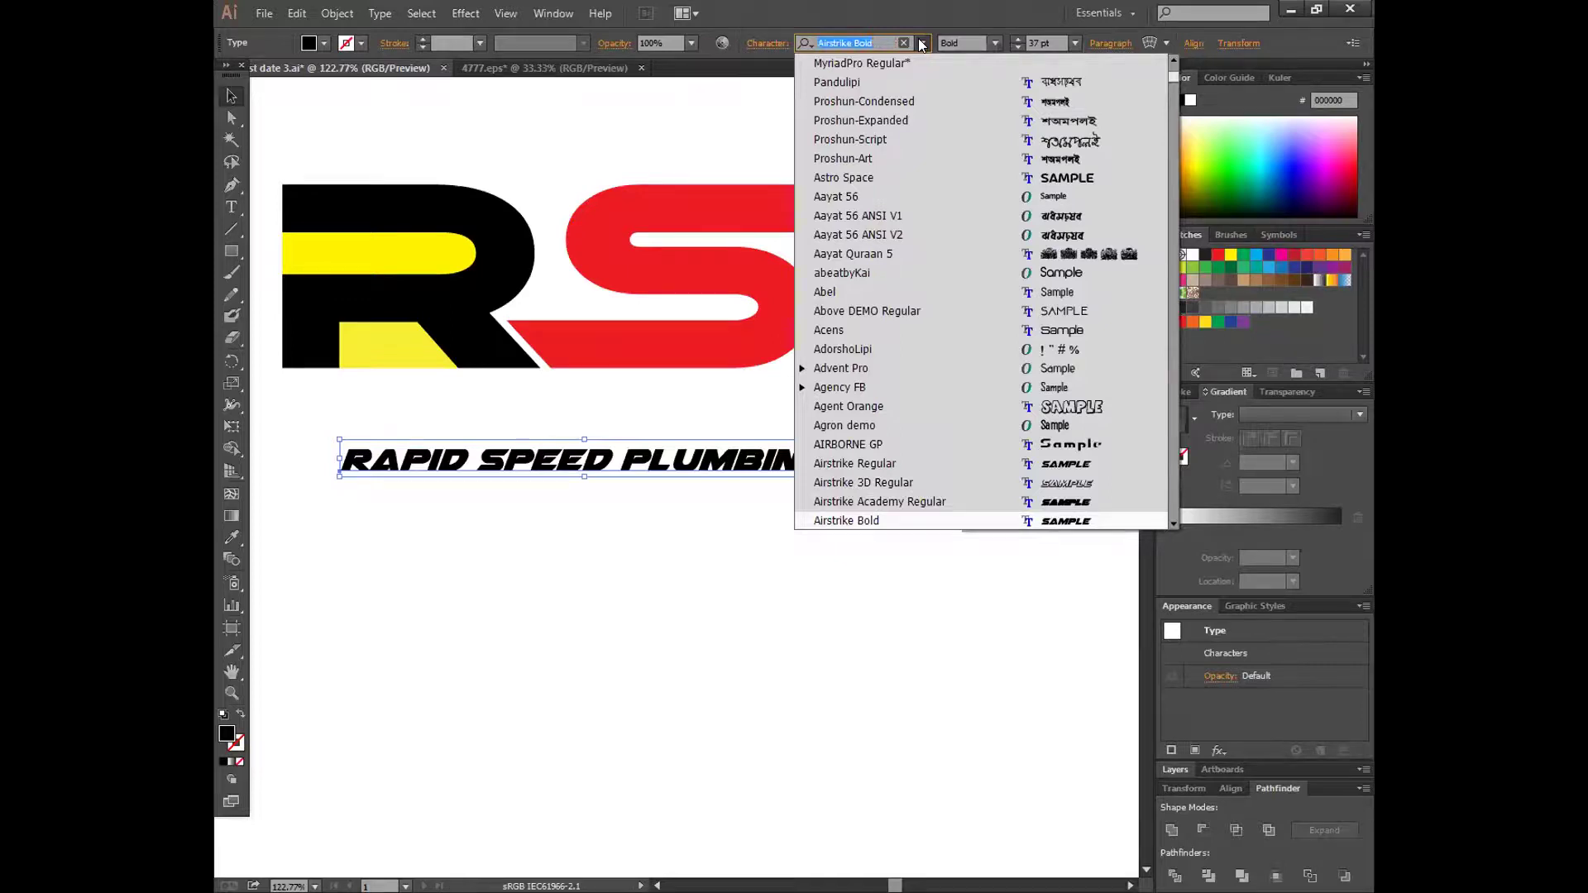
{"action": "key", "text": "Down"}
{"action": "key", "text": "Down"}
{"action": "key", "text": "Down"}
{"action": "key", "text": "Down"}
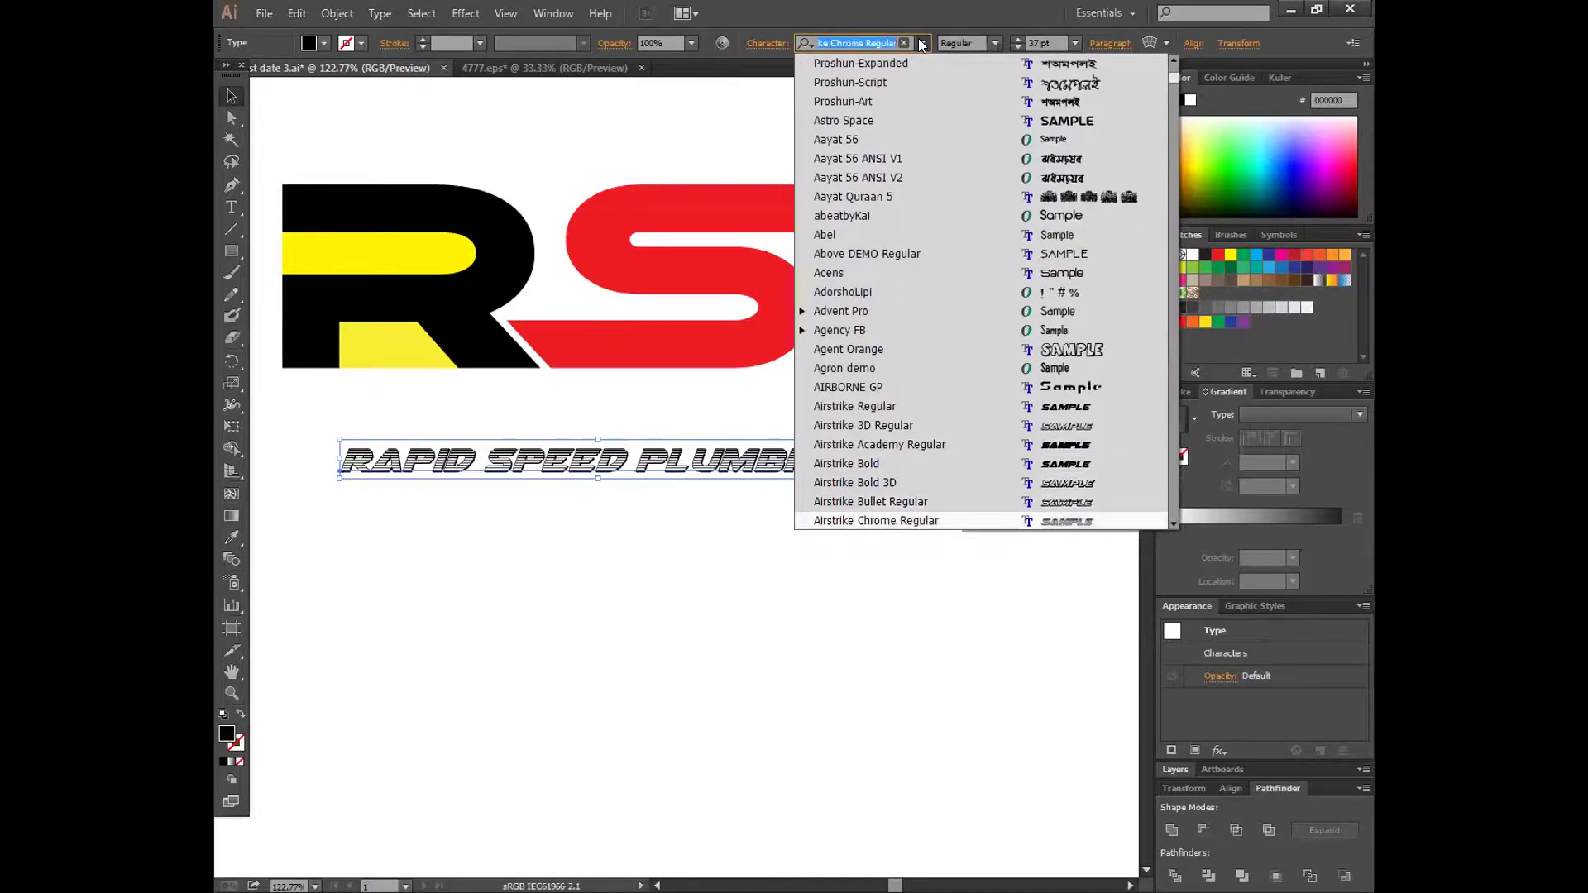
{"action": "key", "text": "Down"}
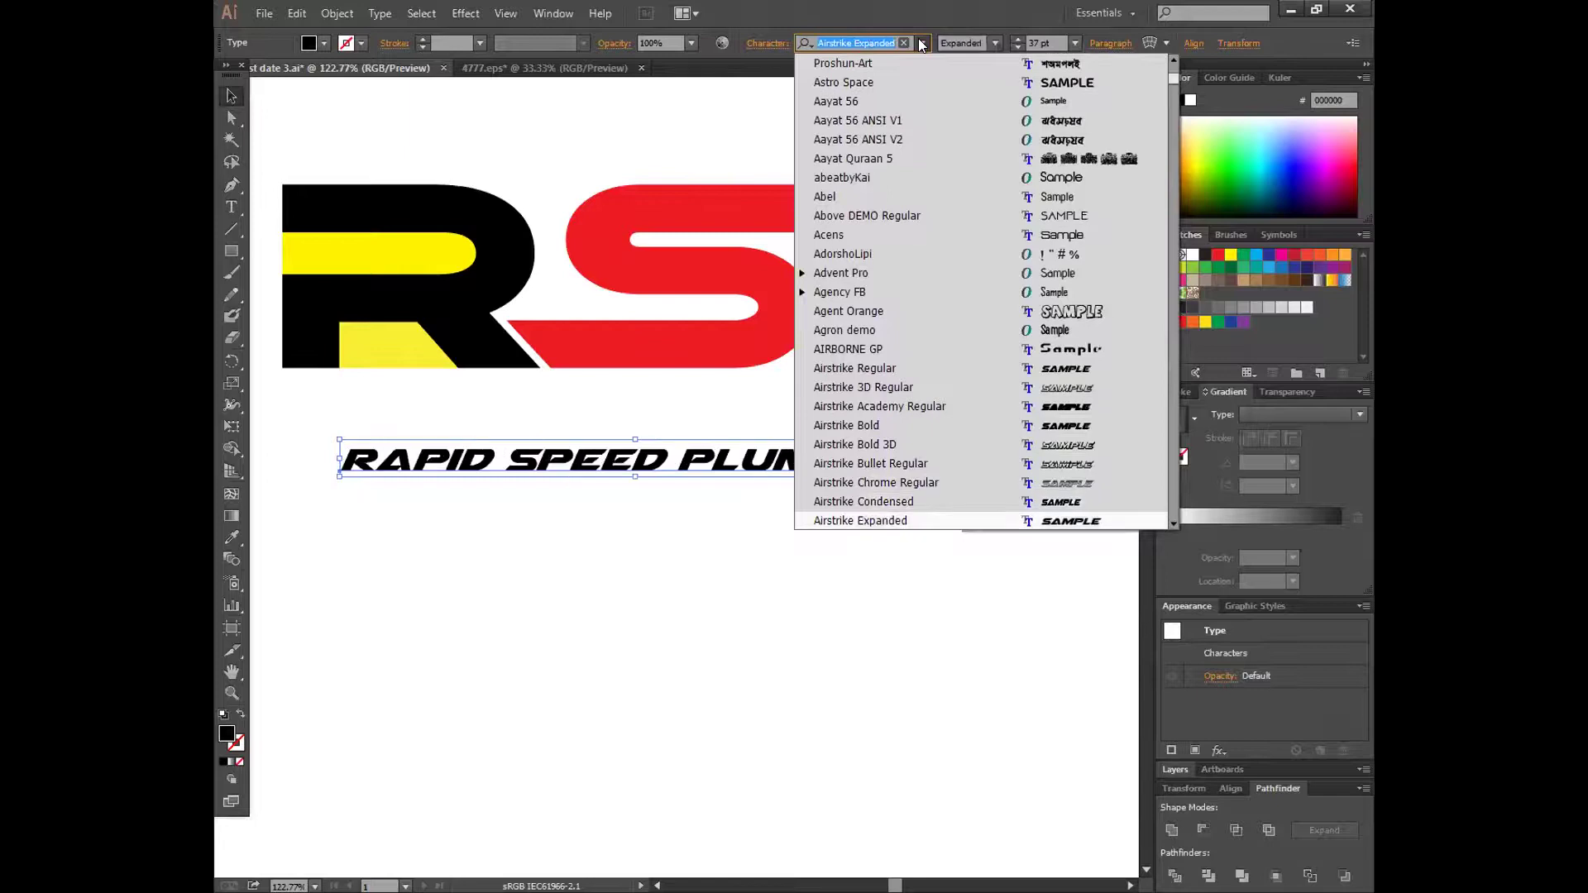
{"action": "key", "text": "Down"}
{"action": "key", "text": "Down"}
{"action": "key", "text": "Down"}
{"action": "key", "text": "Down"}
{"action": "key", "text": "Down"}
{"action": "key", "text": "Down"}
{"action": "key", "text": "Down"}
{"action": "key", "text": "Down"}
{"action": "key", "text": "Down"}
{"action": "key", "text": "Up"}
{"action": "key", "text": "Down"}
{"action": "key", "text": "Down"}
{"action": "key", "text": "Down"}
{"action": "key", "text": "Down"}
{"action": "key", "text": "Down"}
{"action": "key", "text": "Down"}
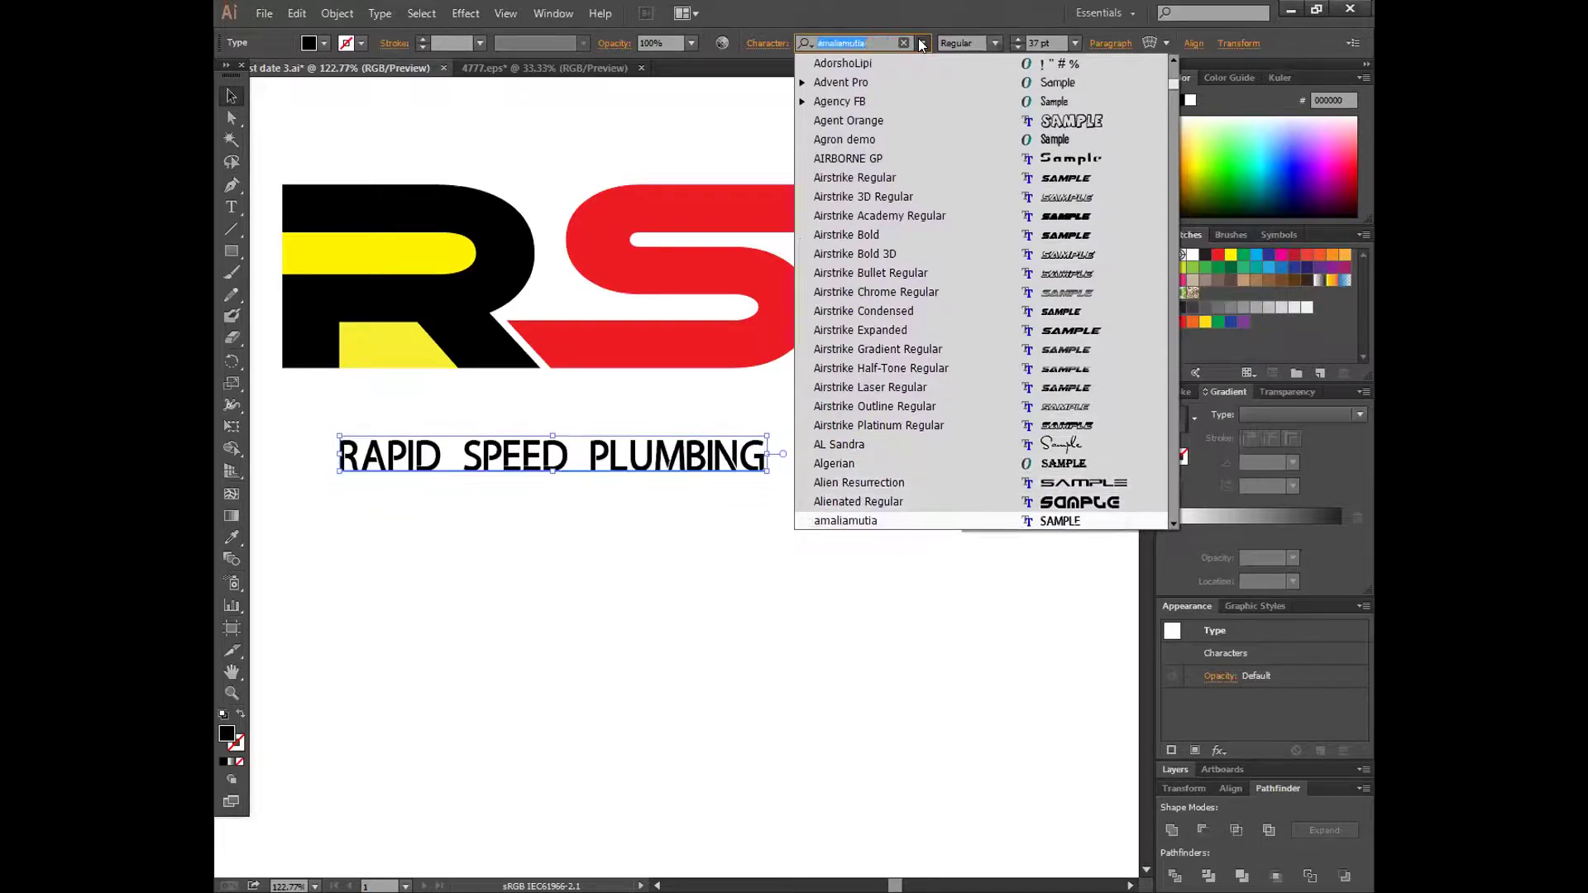
{"action": "key", "text": "Up"}
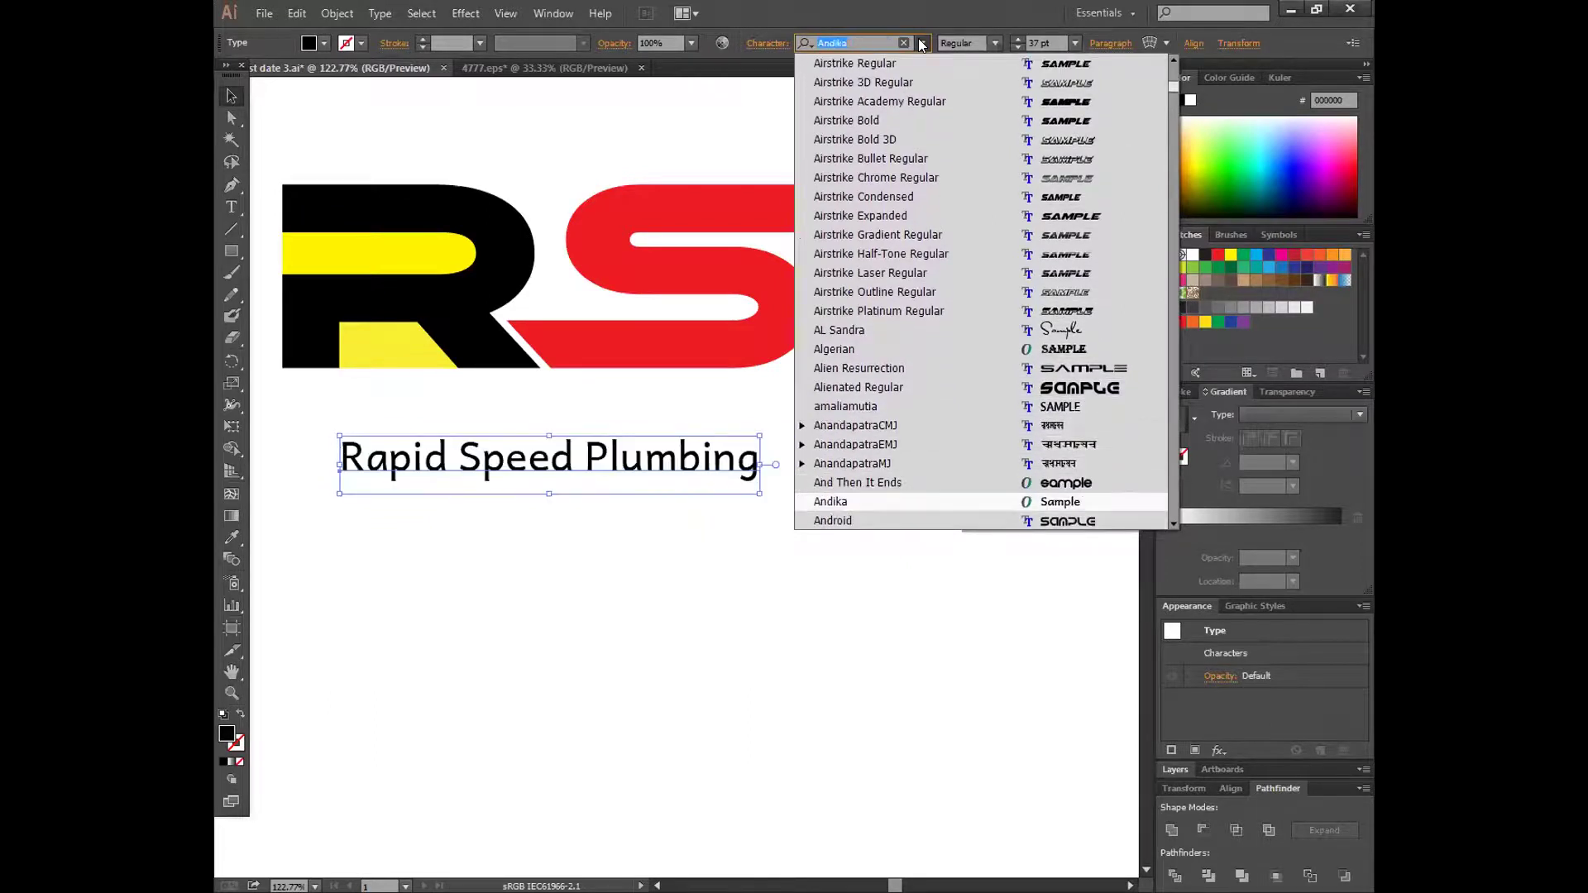
{"action": "key", "text": "Down"}
{"action": "key", "text": "Down"}
{"action": "key", "text": "Down"}
{"action": "key", "text": "Down"}
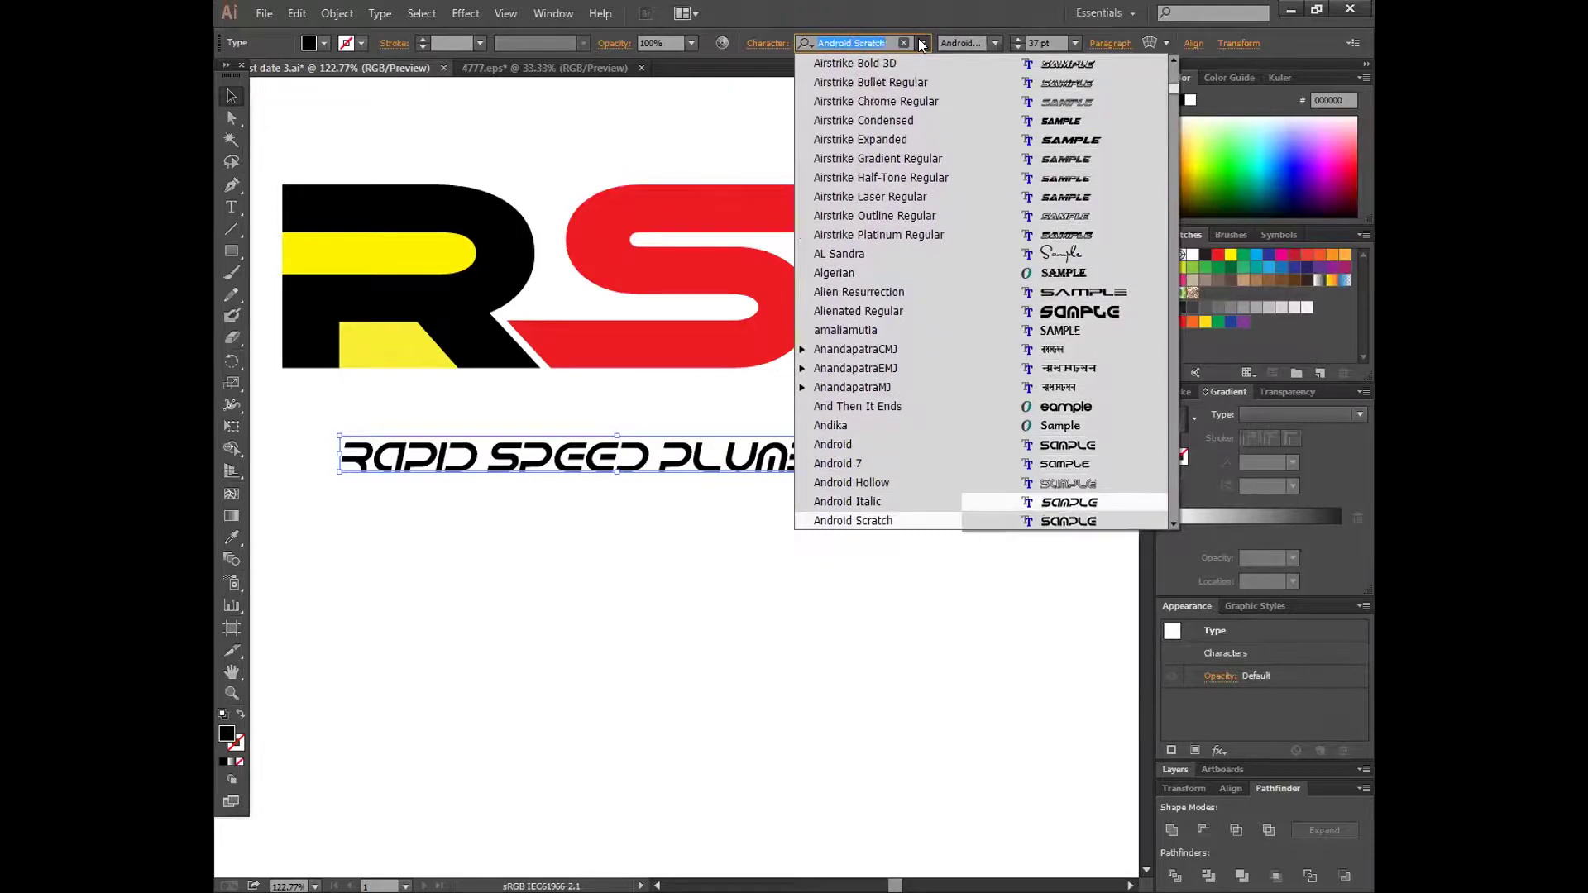
{"action": "key", "text": "Down"}
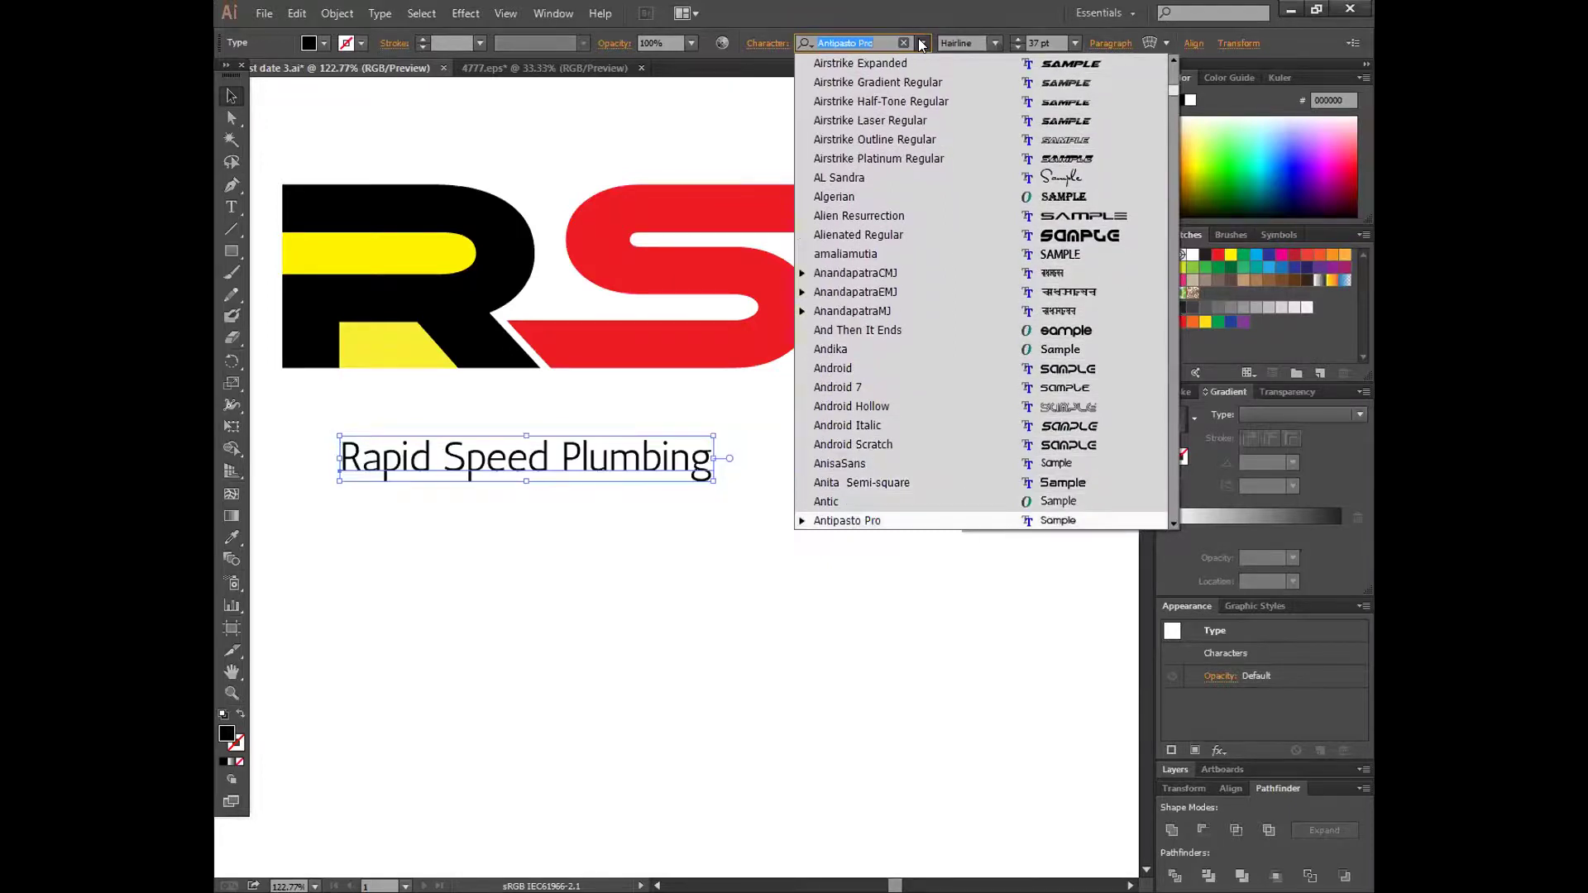
{"action": "key", "text": "Down"}
{"action": "key", "text": "Down"}
{"action": "key", "text": "Down"}
{"action": "key", "text": "Down"}
{"action": "key", "text": "Down"}
{"action": "key", "text": "Down"}
{"action": "key", "text": "Down"}
{"action": "key", "text": "Down"}
{"action": "key", "text": "Down"}
{"action": "key", "text": "Down"}
{"action": "key", "text": "Down"}
{"action": "key", "text": "Down"}
{"action": "key", "text": "Down"}
{"action": "key", "text": "Down"}
{"action": "key", "text": "Down"}
{"action": "key", "text": "Down"}
{"action": "key", "text": "Down"}
{"action": "key", "text": "Down"}
{"action": "key", "text": "Down"}
{"action": "key", "text": "Down"}
{"action": "key", "text": "Down"}
{"action": "key", "text": "Down"}
{"action": "key", "text": "Down"}
{"action": "key", "text": "Down"}
{"action": "key", "text": "Down"}
{"action": "key", "text": "Down"}
{"action": "key", "text": "Down"}
{"action": "key", "text": "Down"}
{"action": "key", "text": "Down"}
{"action": "key", "text": "Down"}
{"action": "key", "text": "Down"}
{"action": "key", "text": "Down"}
{"action": "key", "text": "Down"}
{"action": "key", "text": "Down"}
{"action": "key", "text": "Down"}
{"action": "key", "text": "Down"}
{"action": "key", "text": "Down"}
{"action": "key", "text": "Down"}
{"action": "key", "text": "Down"}
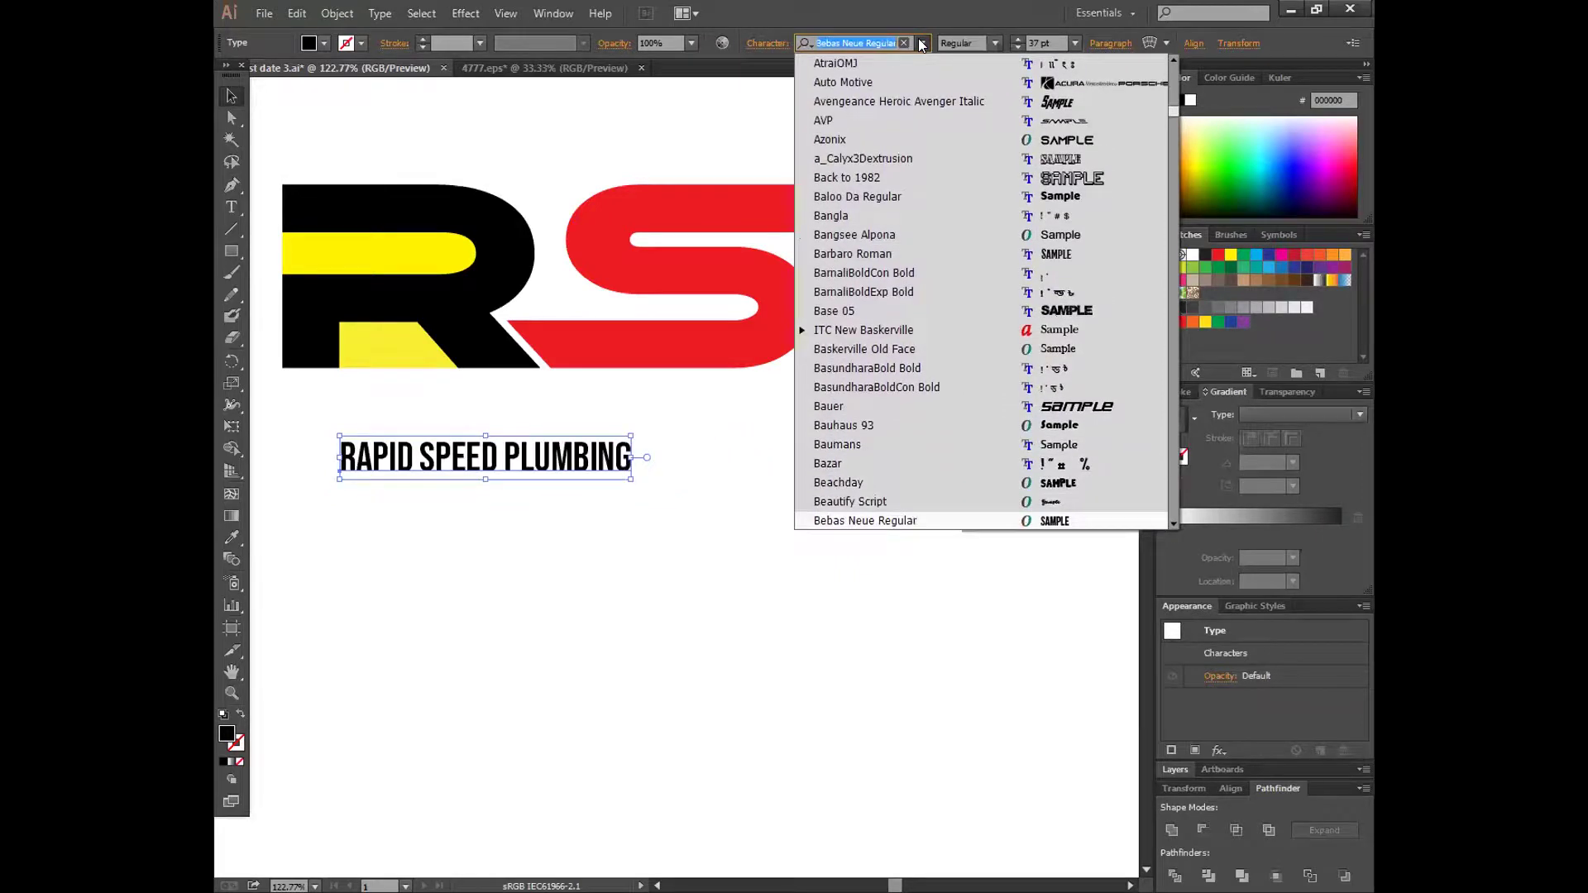
{"action": "key", "text": "Down"}
{"action": "key", "text": "Down"}
{"action": "key", "text": "Down"}
{"action": "key", "text": "Down"}
{"action": "key", "text": "Down"}
{"action": "key", "text": "Down"}
{"action": "key", "text": "Down"}
{"action": "key", "text": "Down"}
{"action": "key", "text": "Down"}
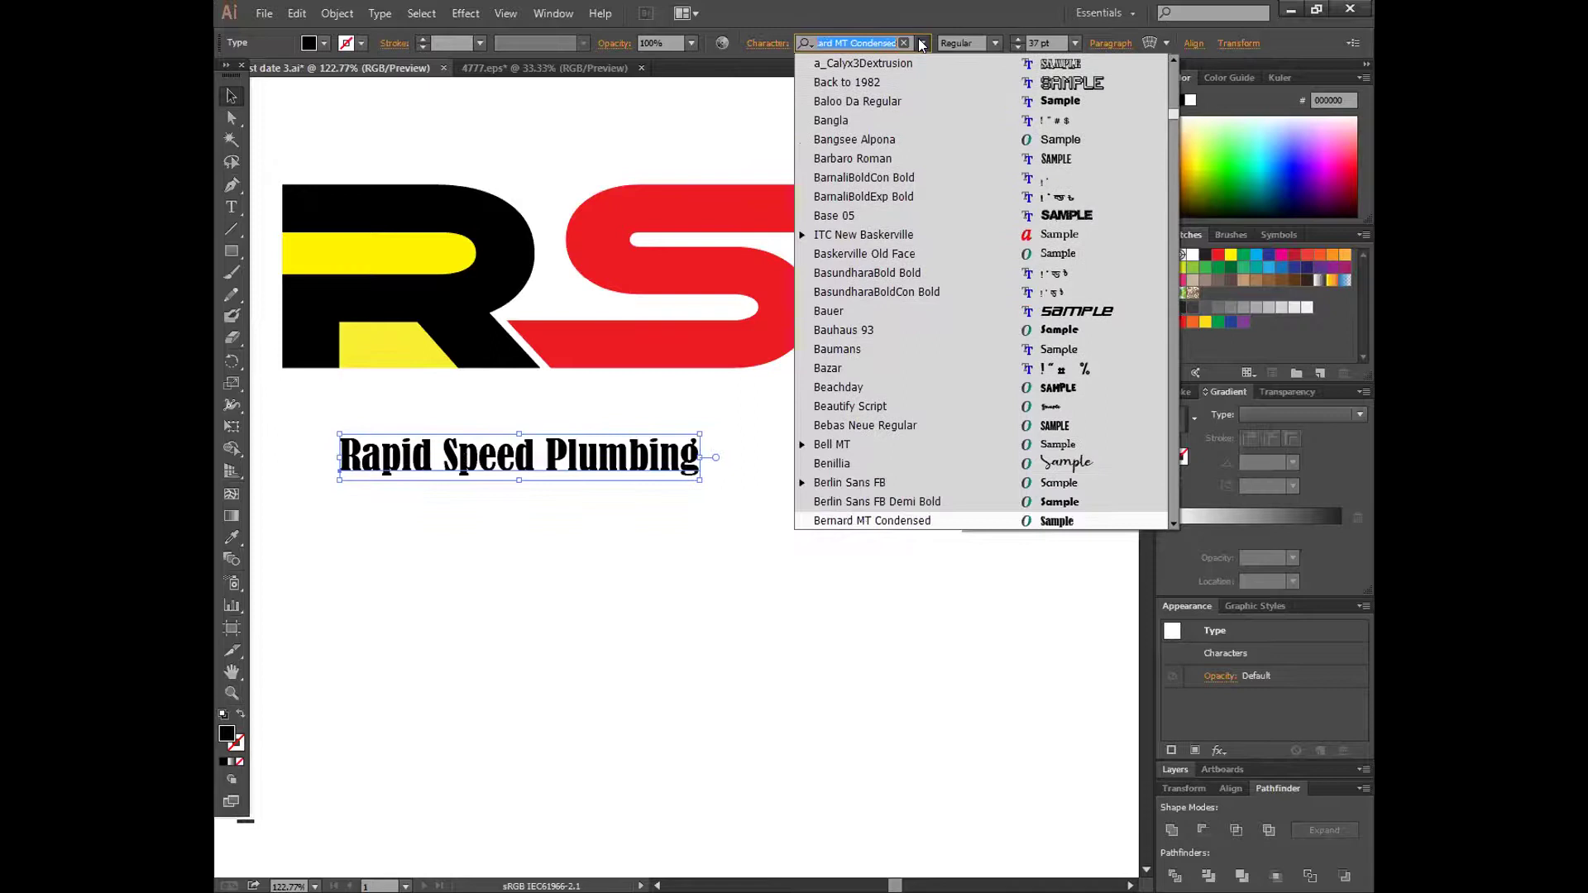
{"action": "key", "text": "Down"}
{"action": "key", "text": "Down"}
{"action": "key", "text": "Down"}
{"action": "key", "text": "Down"}
{"action": "key", "text": "Down"}
{"action": "key", "text": "Down"}
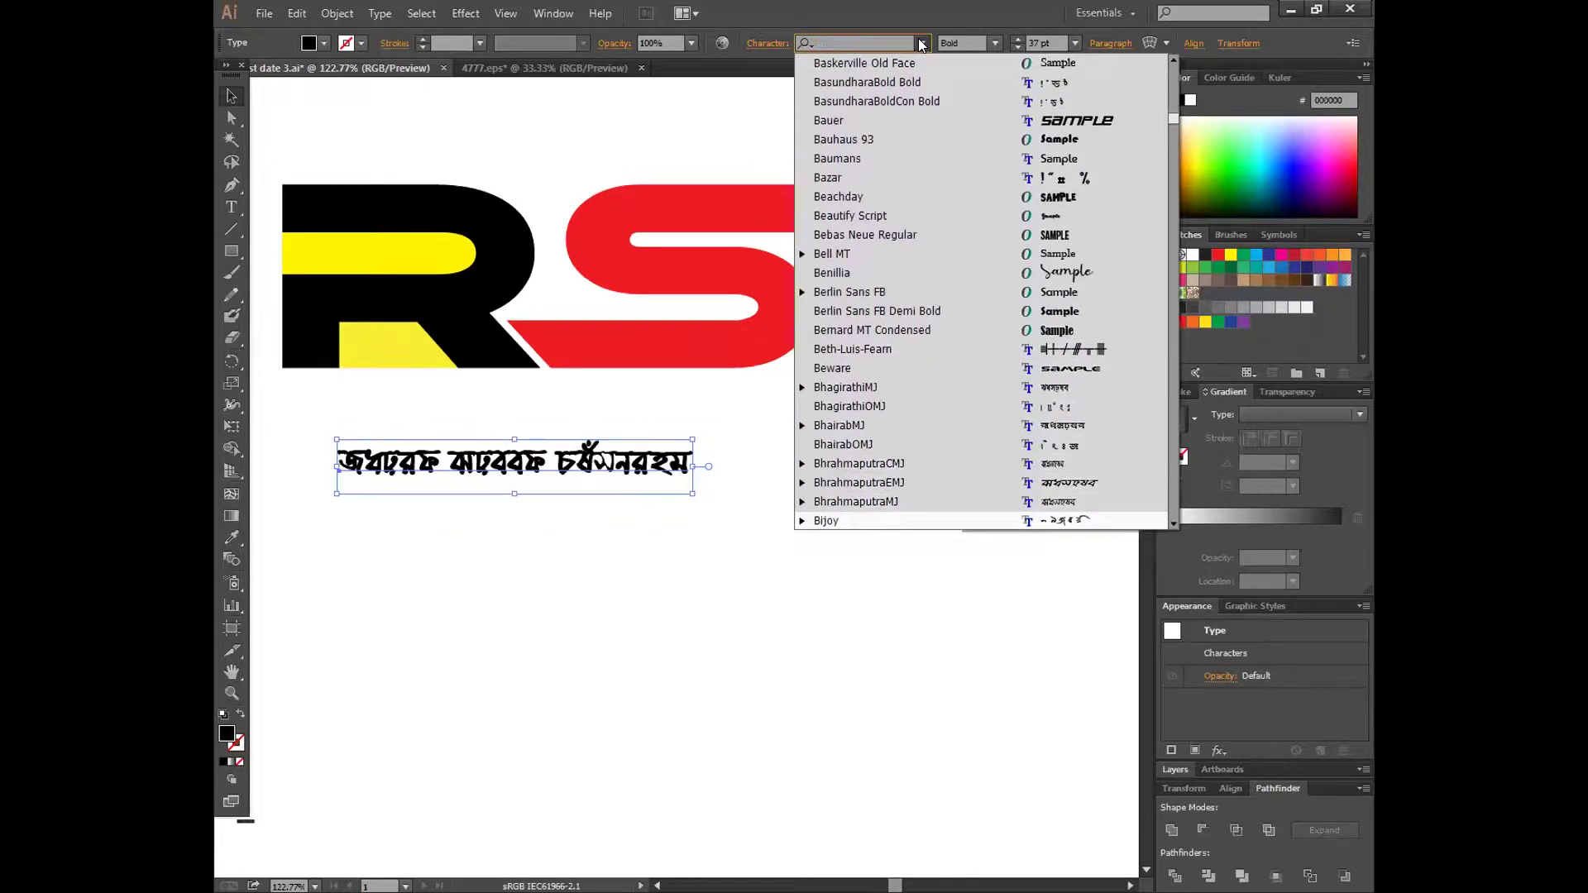
{"action": "key", "text": "Down"}
{"action": "key", "text": "Down"}
{"action": "key", "text": "Down"}
{"action": "key", "text": "Down"}
{"action": "key", "text": "Down"}
{"action": "key", "text": "Down"}
{"action": "key", "text": "Down"}
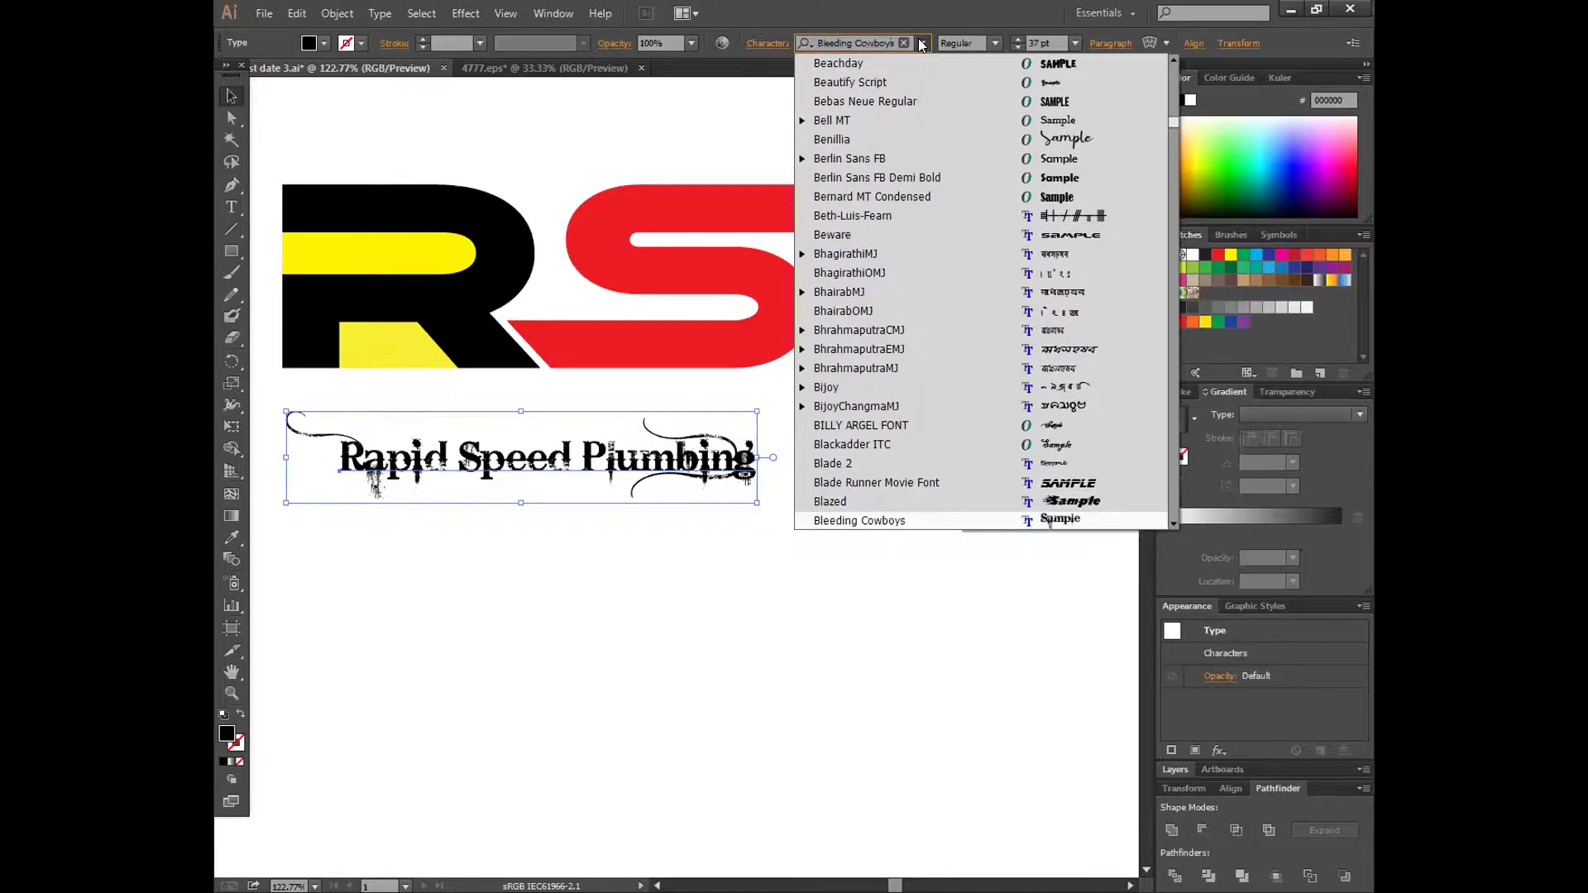
{"action": "left_click", "coordinate": [800, 613]}
- Move the Rapid Speed Plumbing text slightly closer to the RSP lettering and set its font to 2MASS J1808 Heavy
{"action": "scroll", "coordinate": [667, 642], "scroll_direction": "up", "scroll_amount": 2}
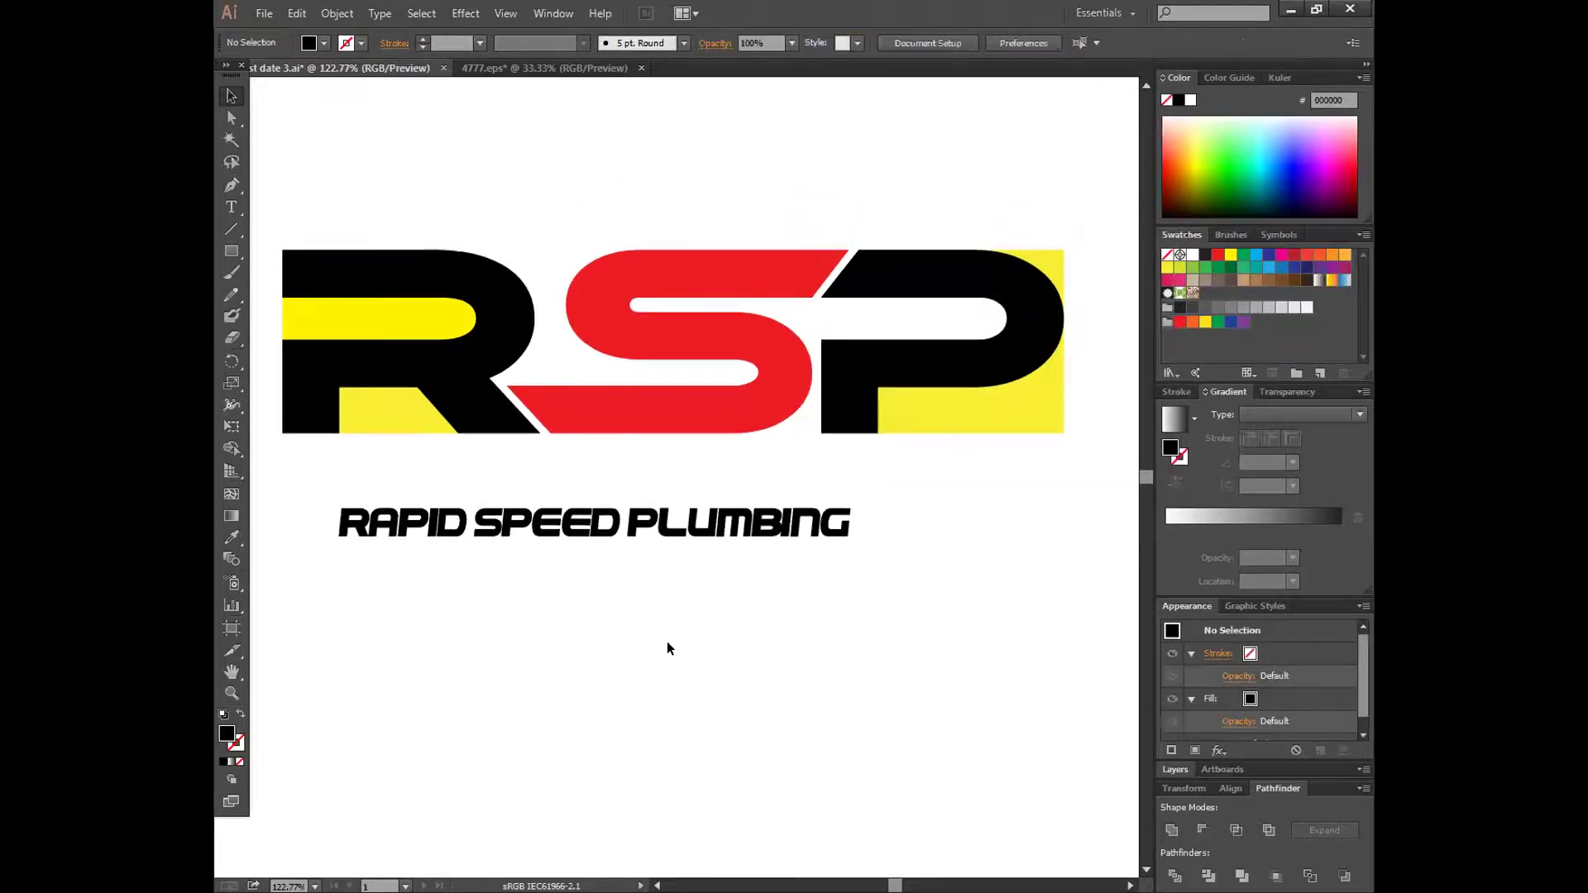
{"action": "left_click", "coordinate": [621, 539]}
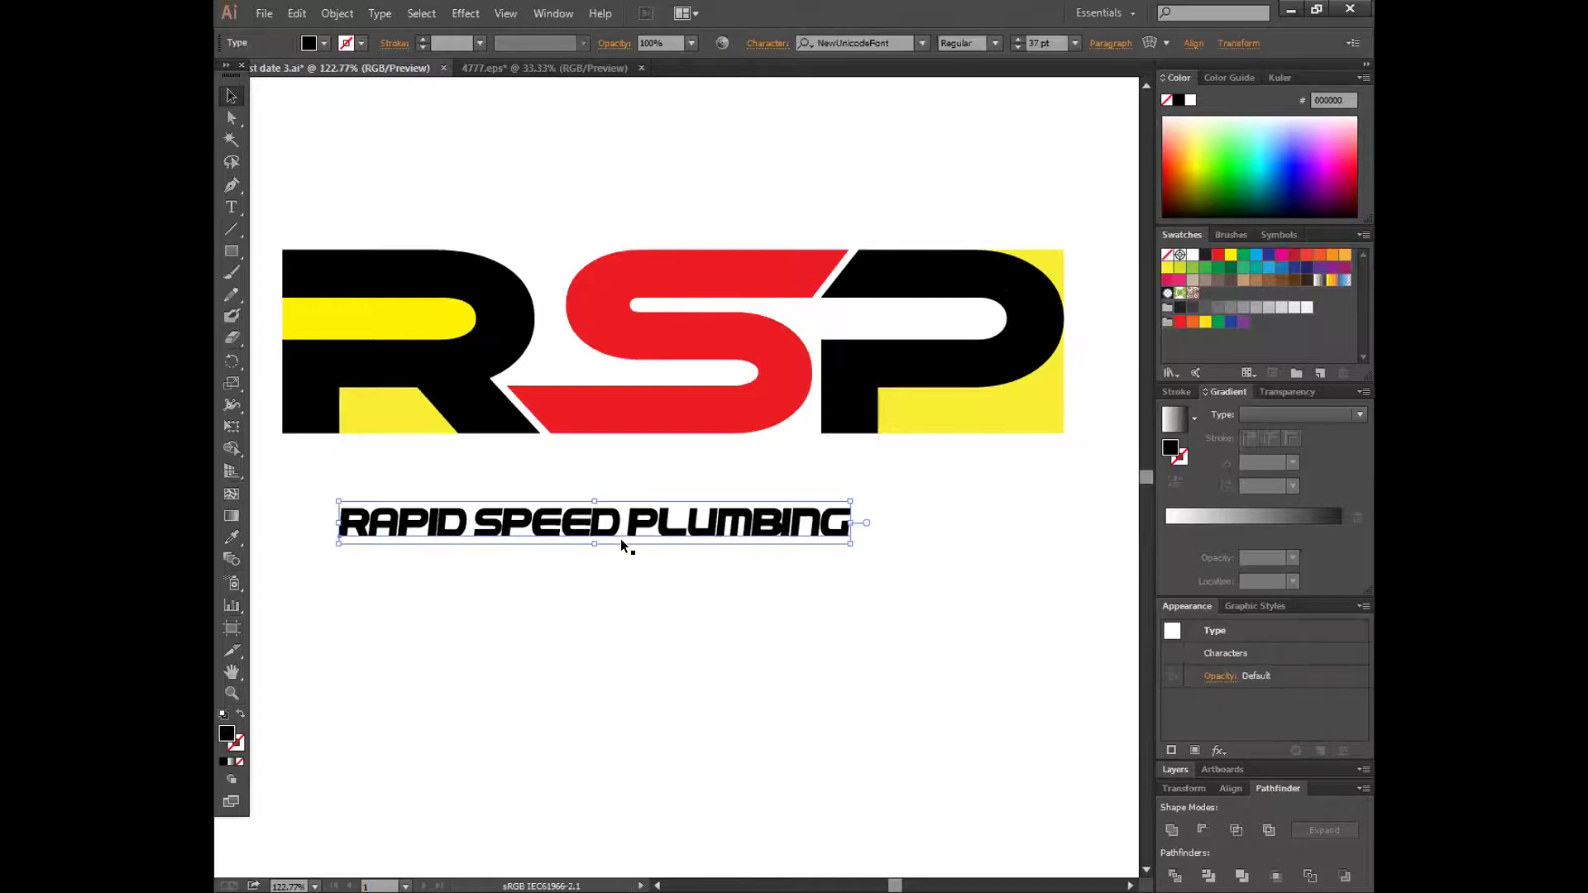
{"action": "left_click_drag", "start_coordinate": [620, 539], "coordinate": [650, 526]}
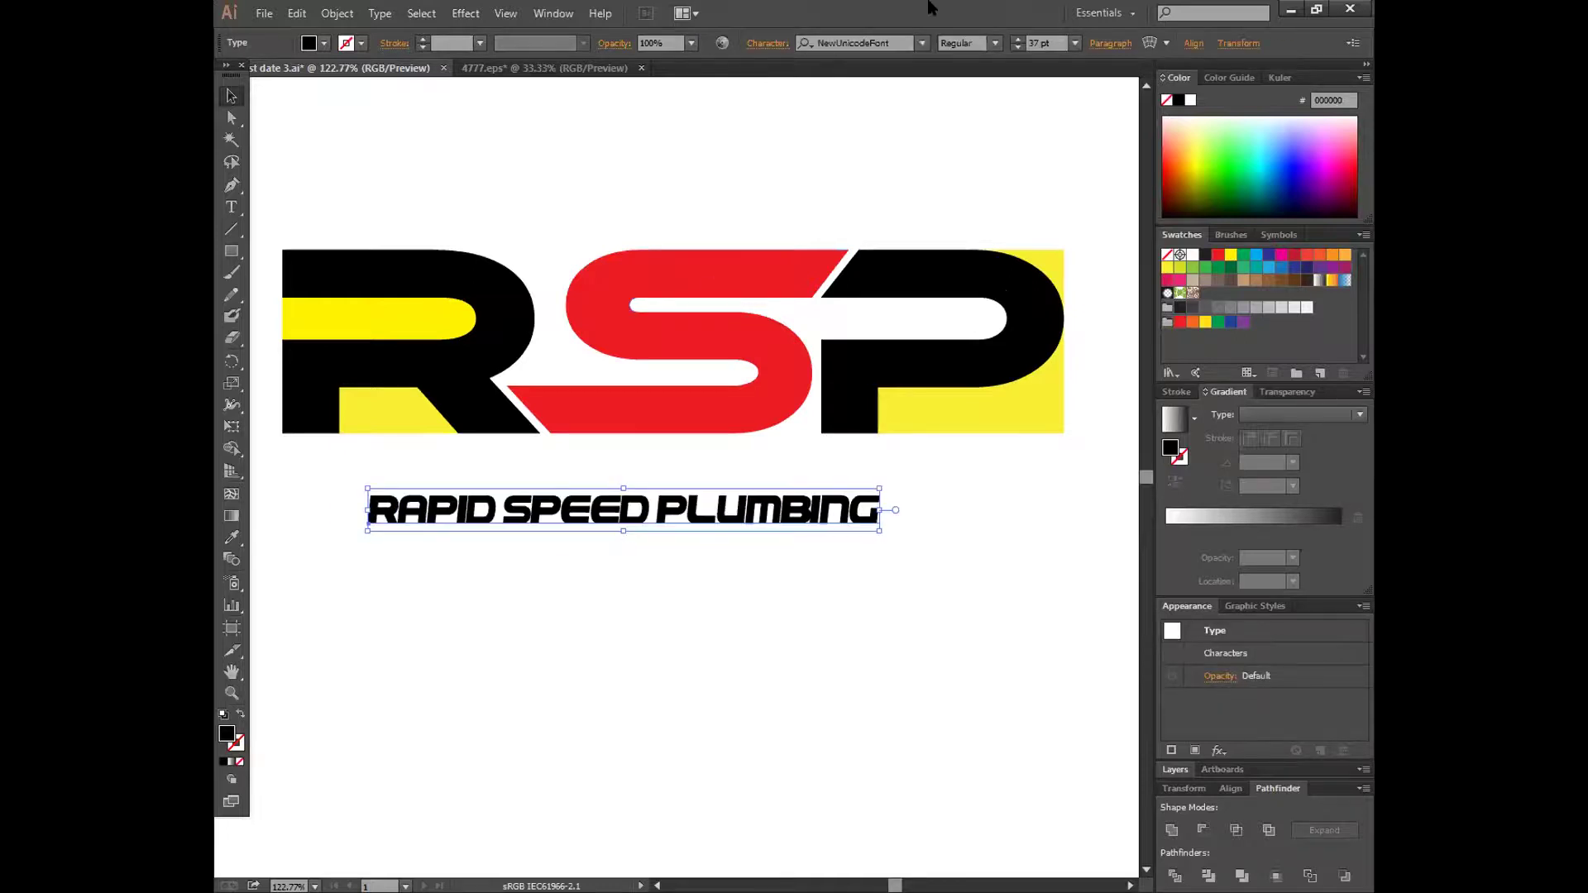
{"action": "left_click", "coordinate": [923, 43]}
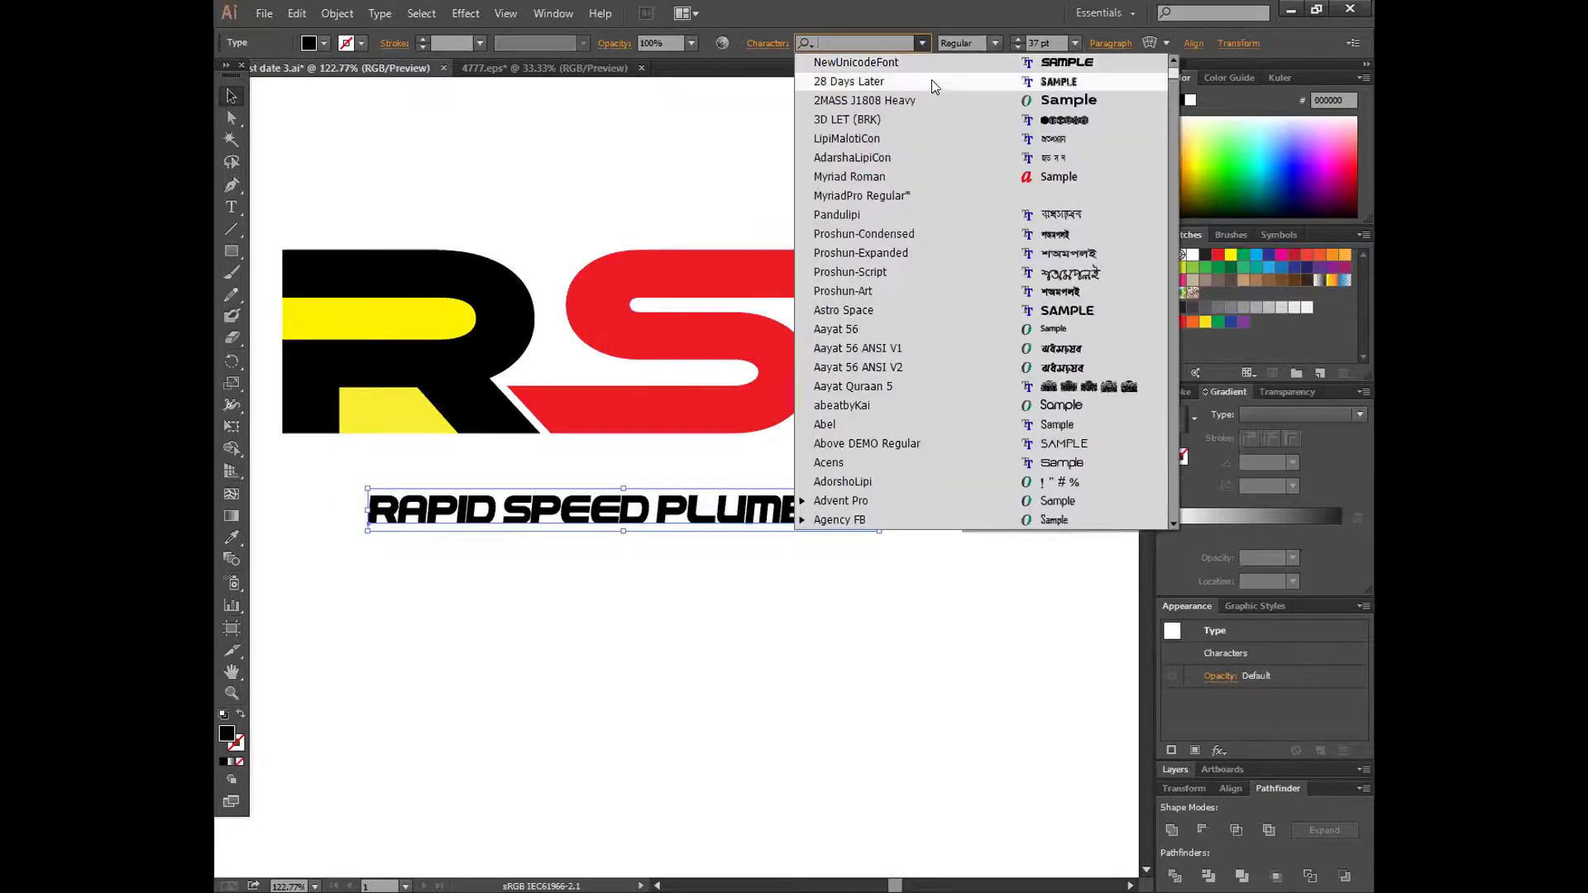
{"action": "left_click", "coordinate": [933, 104]}
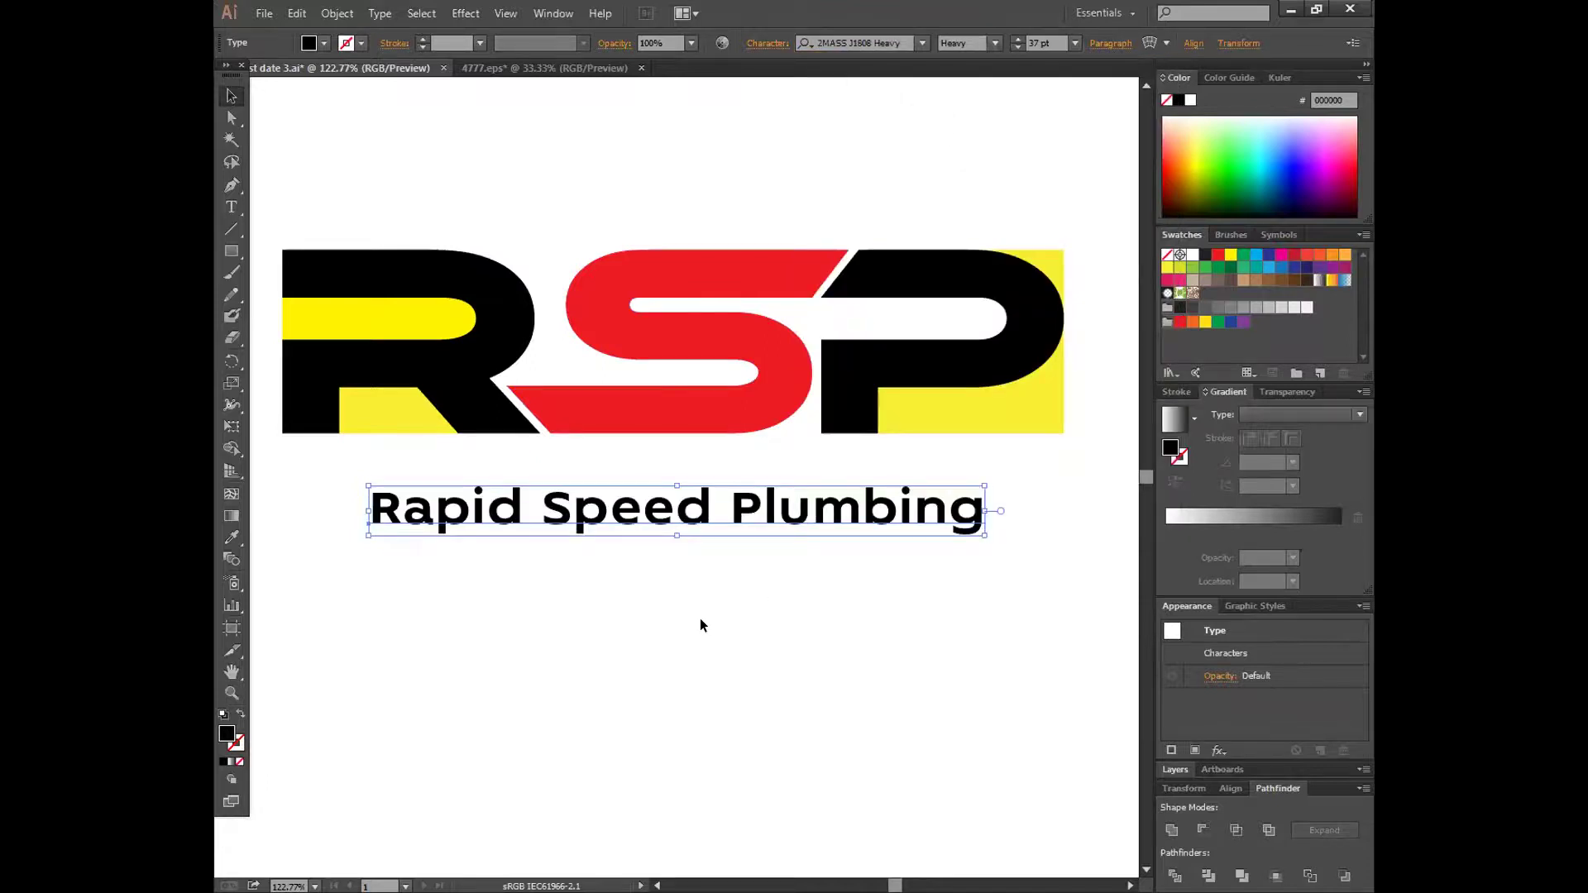
{"action": "left_click_drag", "start_coordinate": [700, 624], "coordinate": [689, 623]}
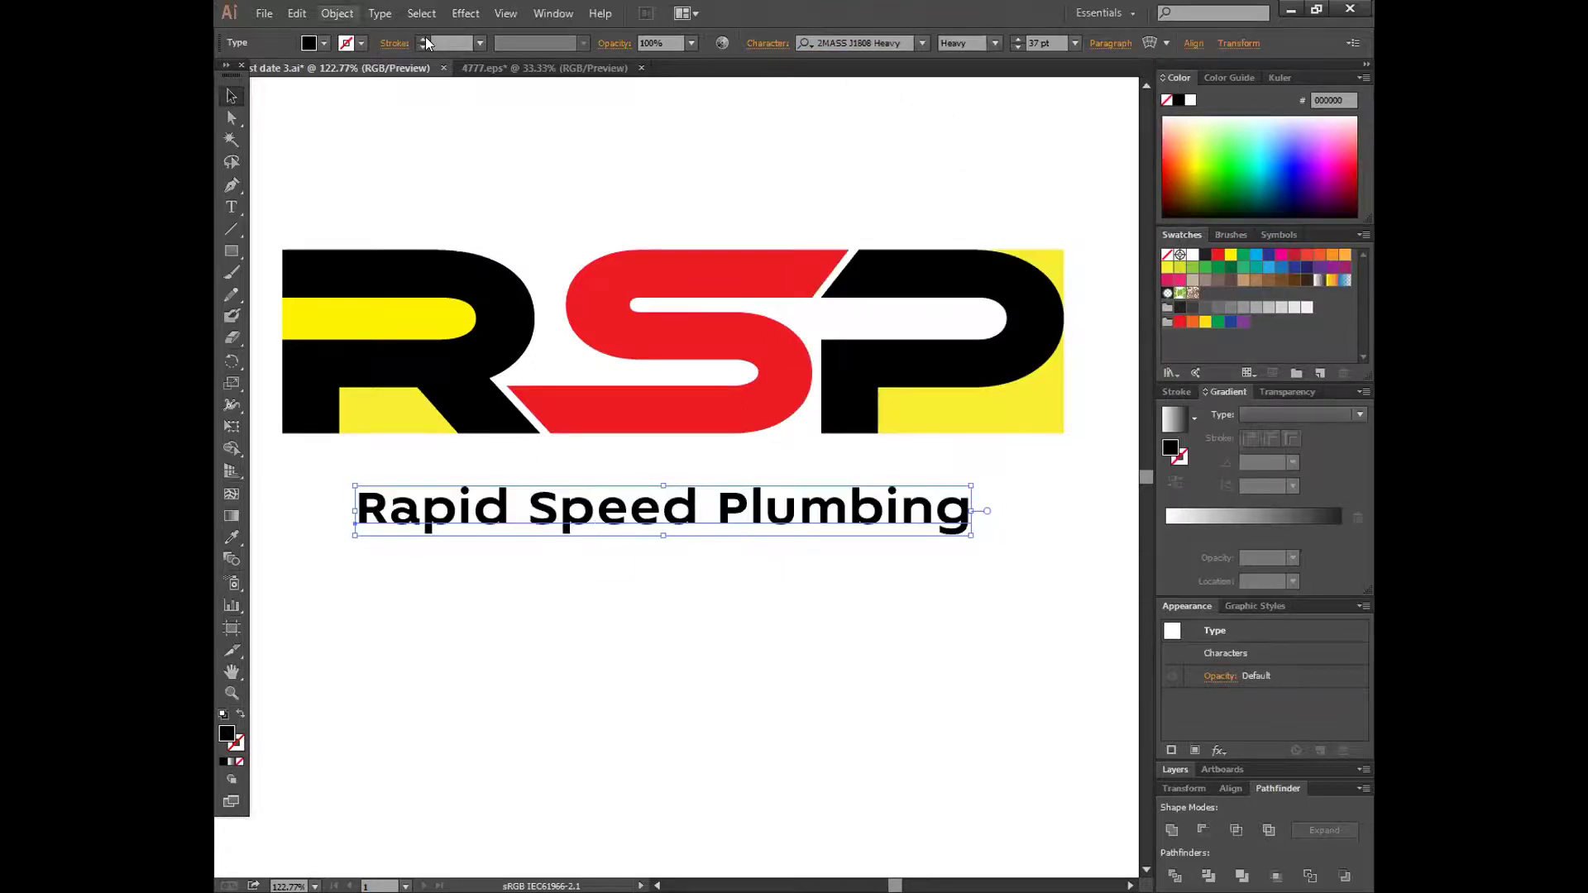
- Convert the Rapid Speed Plumbing text to uppercase and move it up and left, just beneath the RSP lettering
{"action": "left_click", "coordinate": [380, 14]}
{"action": "mouse_move", "coordinate": [539, 257]}
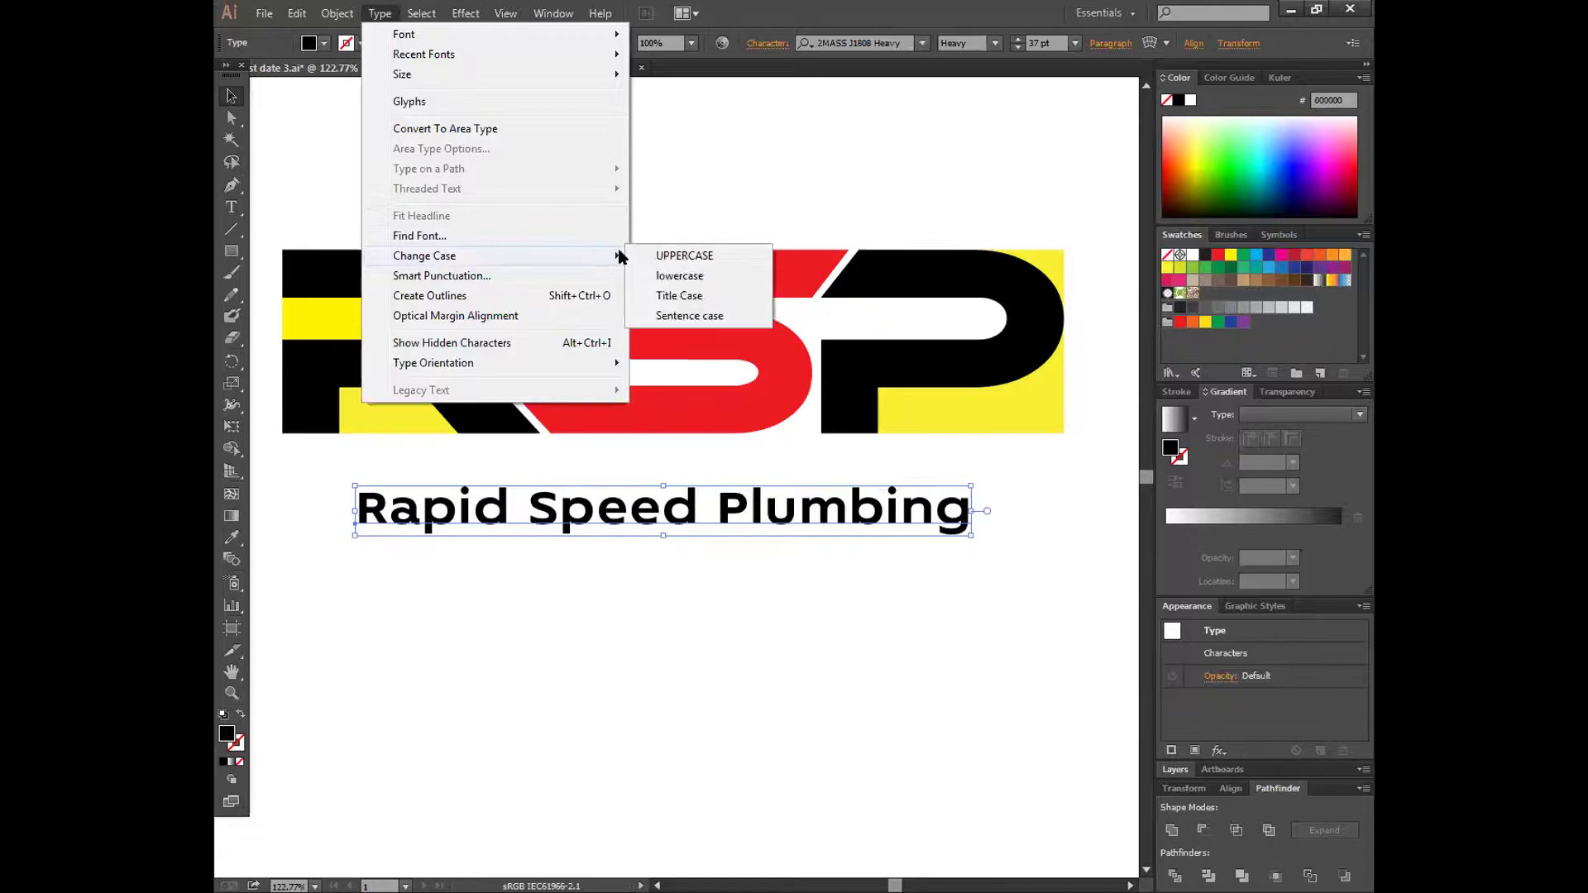
{"action": "left_click", "coordinate": [651, 259]}
{"action": "key", "text": "ctrl+shift+a"}
{"action": "left_click_drag", "start_coordinate": [697, 510], "coordinate": [617, 499]}
{"action": "key", "text": "ctrl+shift+a"}
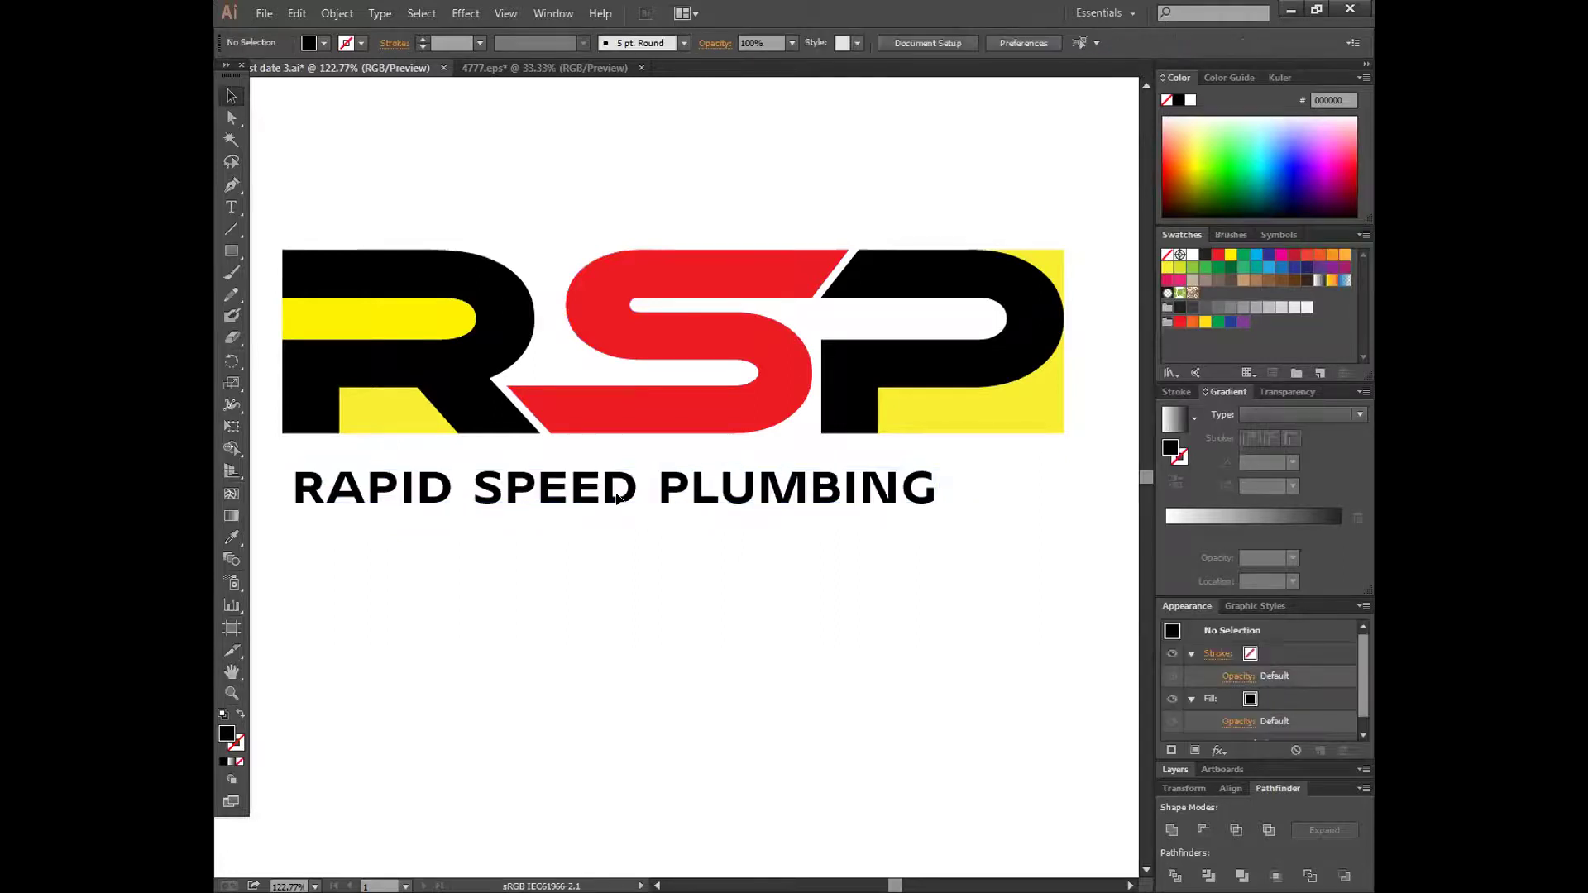
- Enlarge the RAPID SPEED PLUMBING text to 45 pt so it spans about the width of the RSP lettering
{"action": "left_click", "coordinate": [617, 499]}
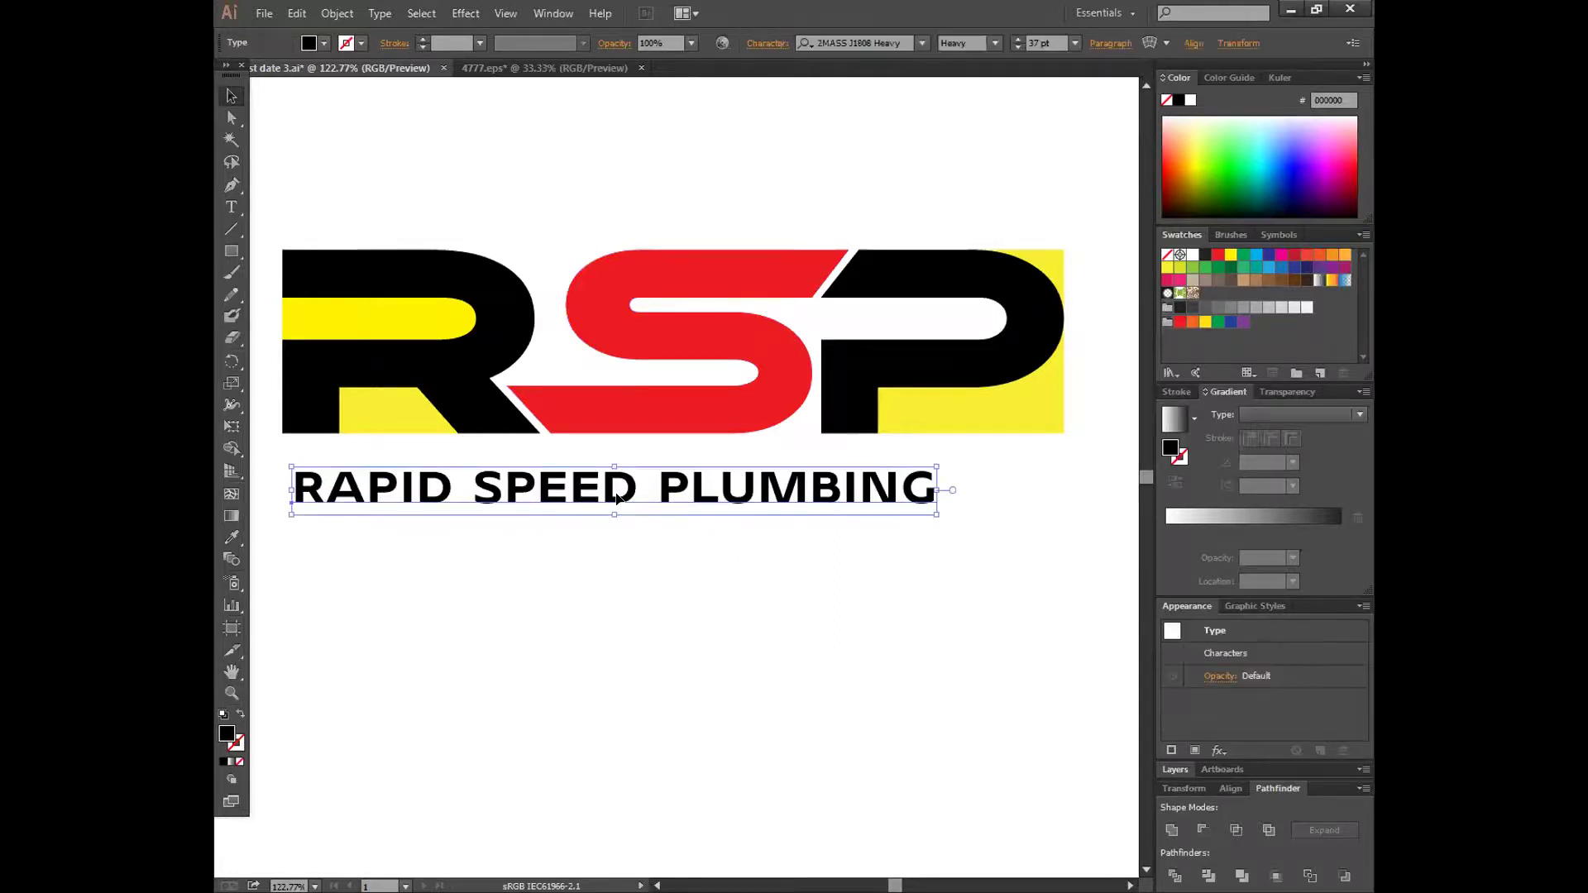
{"action": "left_click", "coordinate": [1017, 45]}
{"action": "left_click", "coordinate": [1017, 45]}
{"action": "left_click", "coordinate": [1017, 44]}
{"action": "left_click", "coordinate": [1017, 44]}
{"action": "left_click", "coordinate": [1017, 45]}
{"action": "left_click", "coordinate": [1016, 44]}
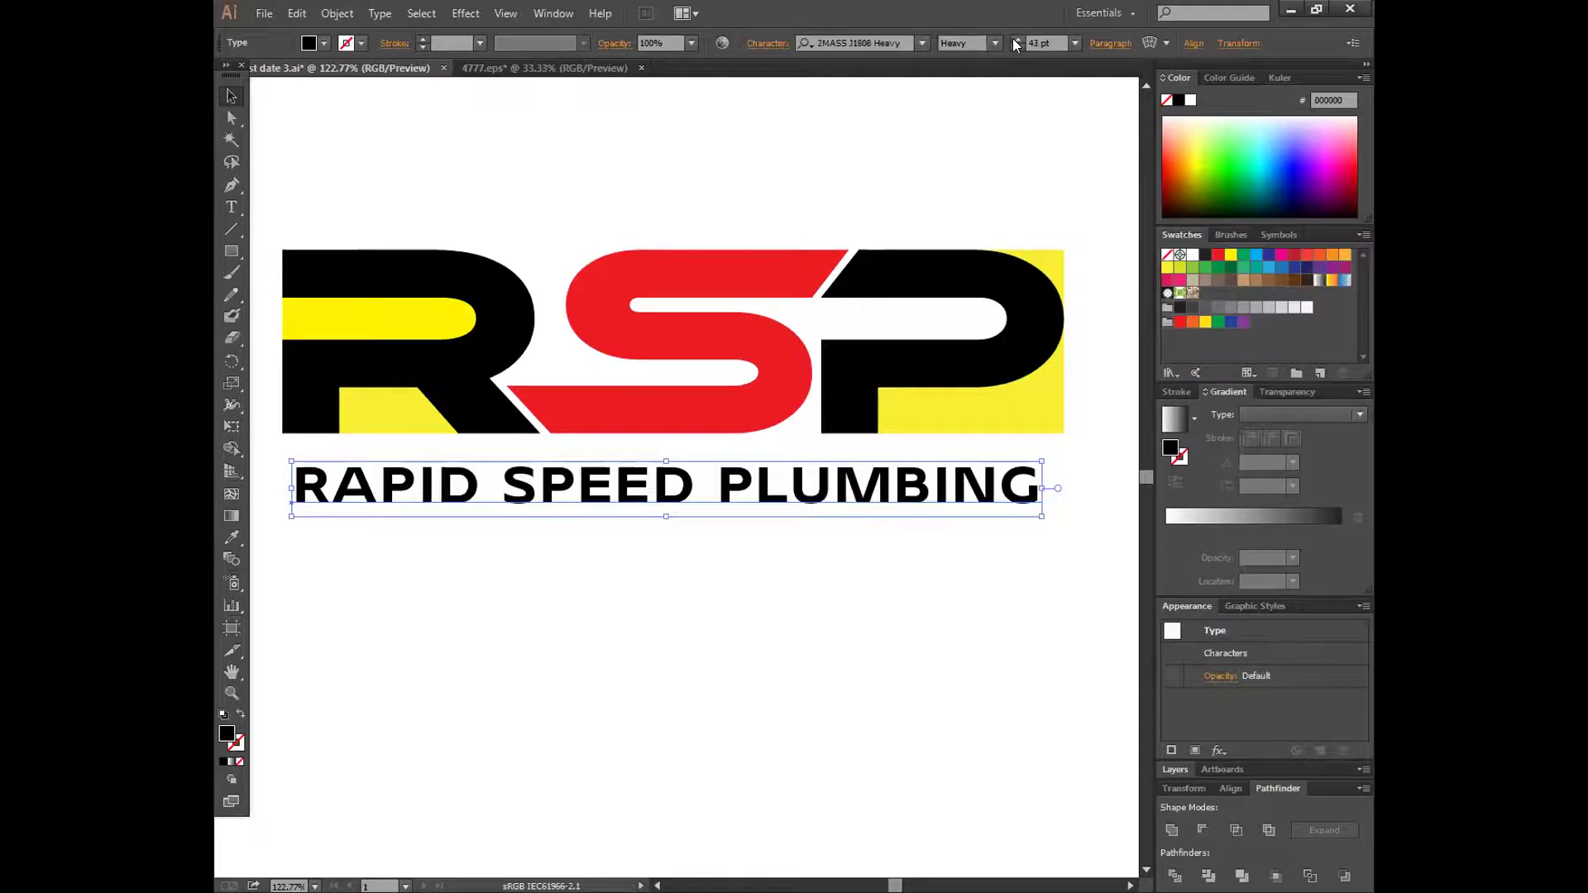
{"action": "left_click", "coordinate": [1016, 44]}
{"action": "left_click", "coordinate": [1017, 45]}
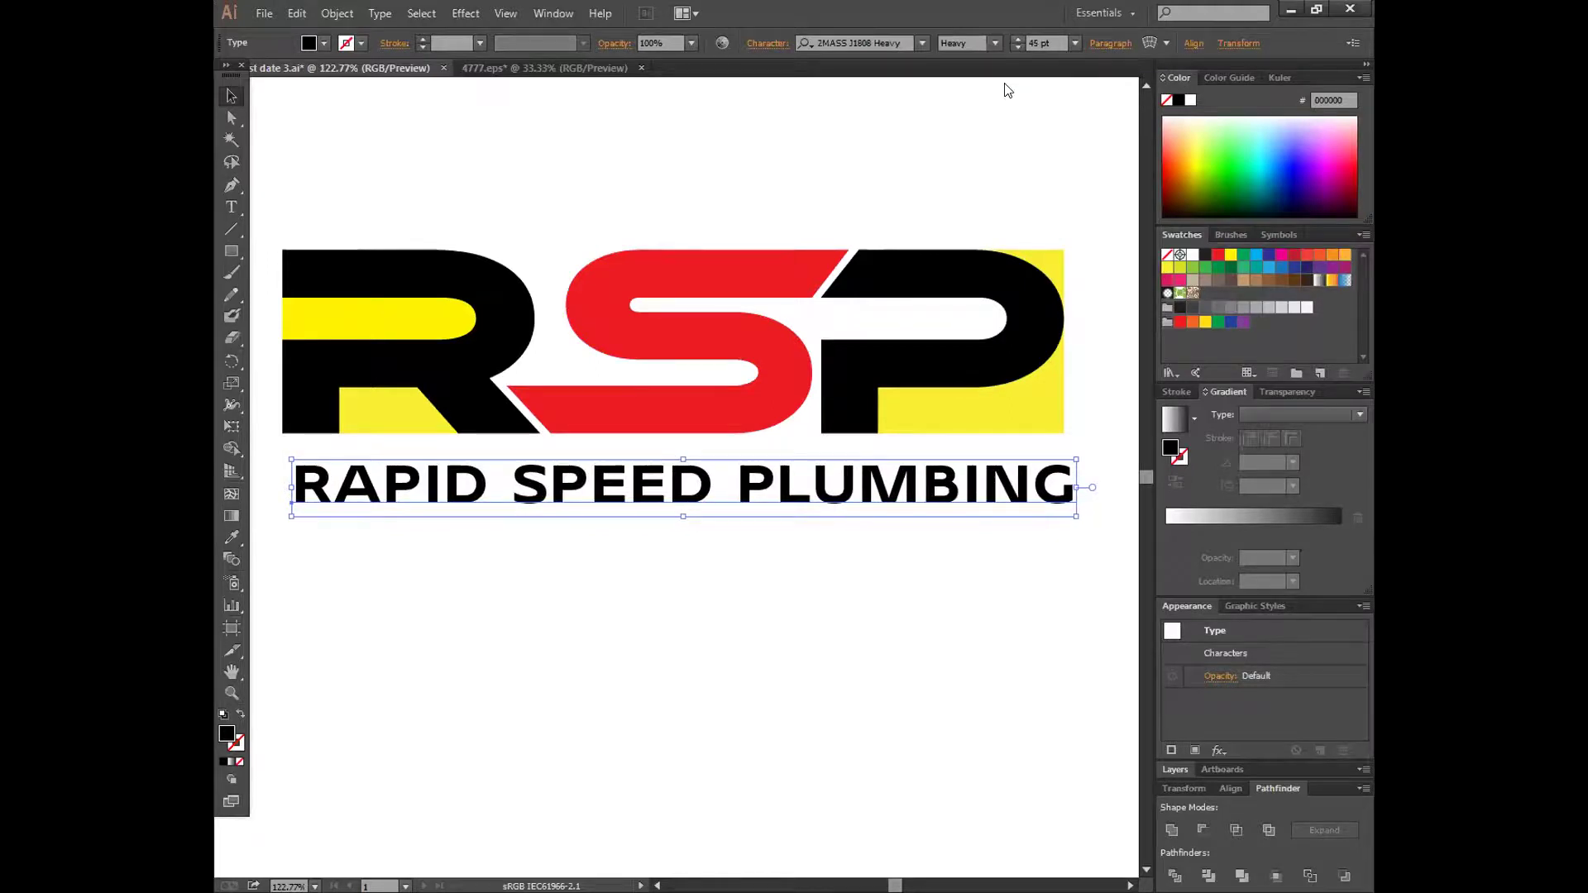
{"action": "left_click", "coordinate": [767, 574]}
{"action": "scroll", "coordinate": [768, 574], "scroll_direction": "down", "scroll_amount": 2}
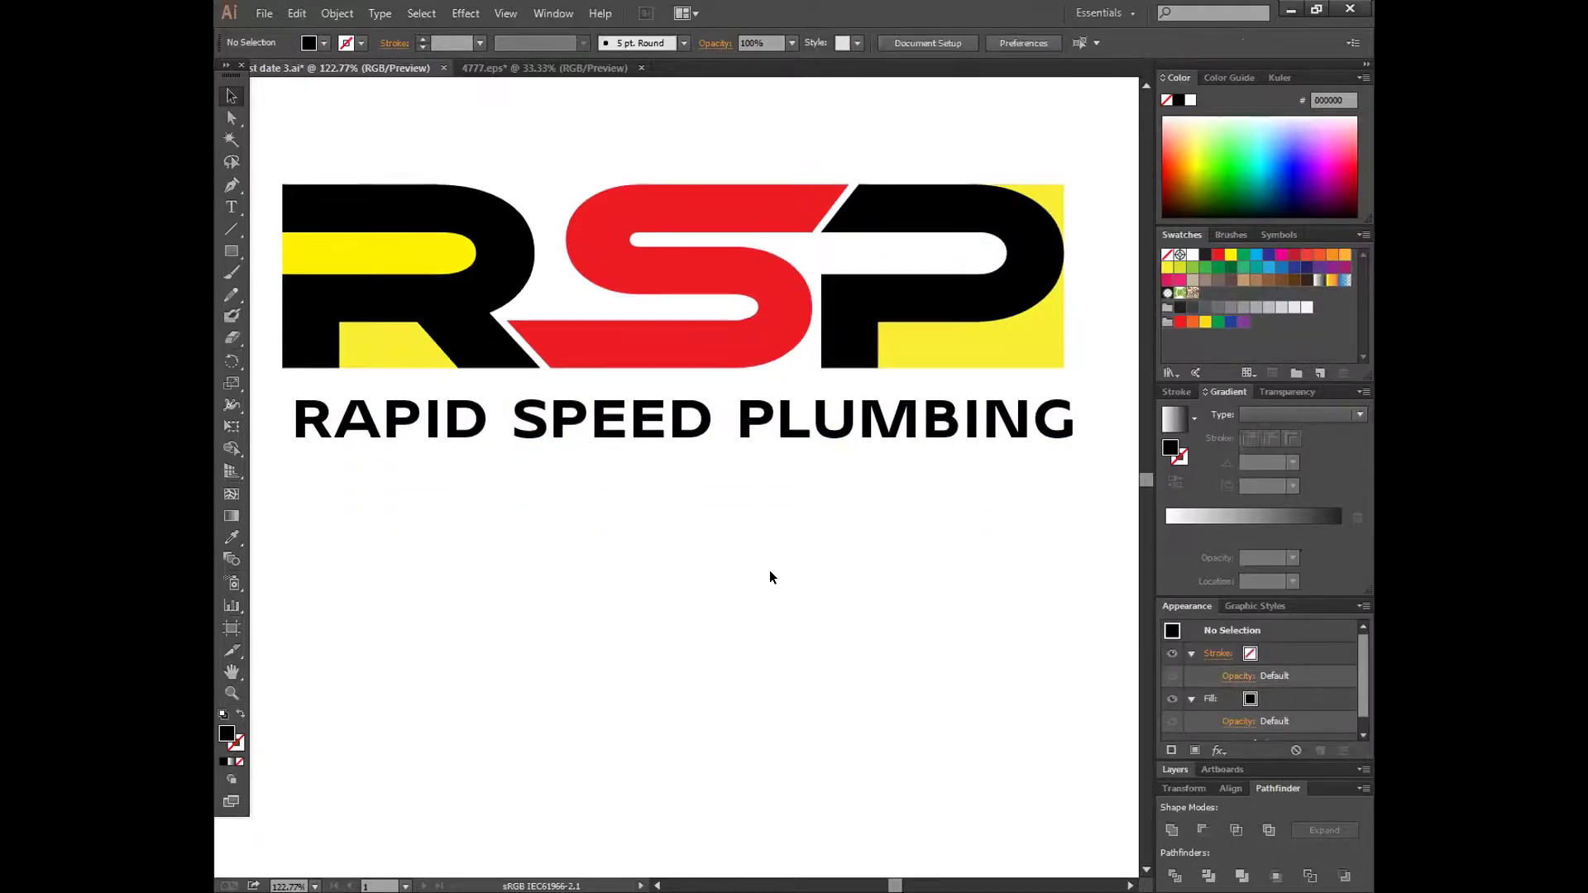
- Place a duplicate of the RAPID SPEED PLUMBING text in the empty area above the RSP lettering
{"action": "key", "text": "ctrl+z"}
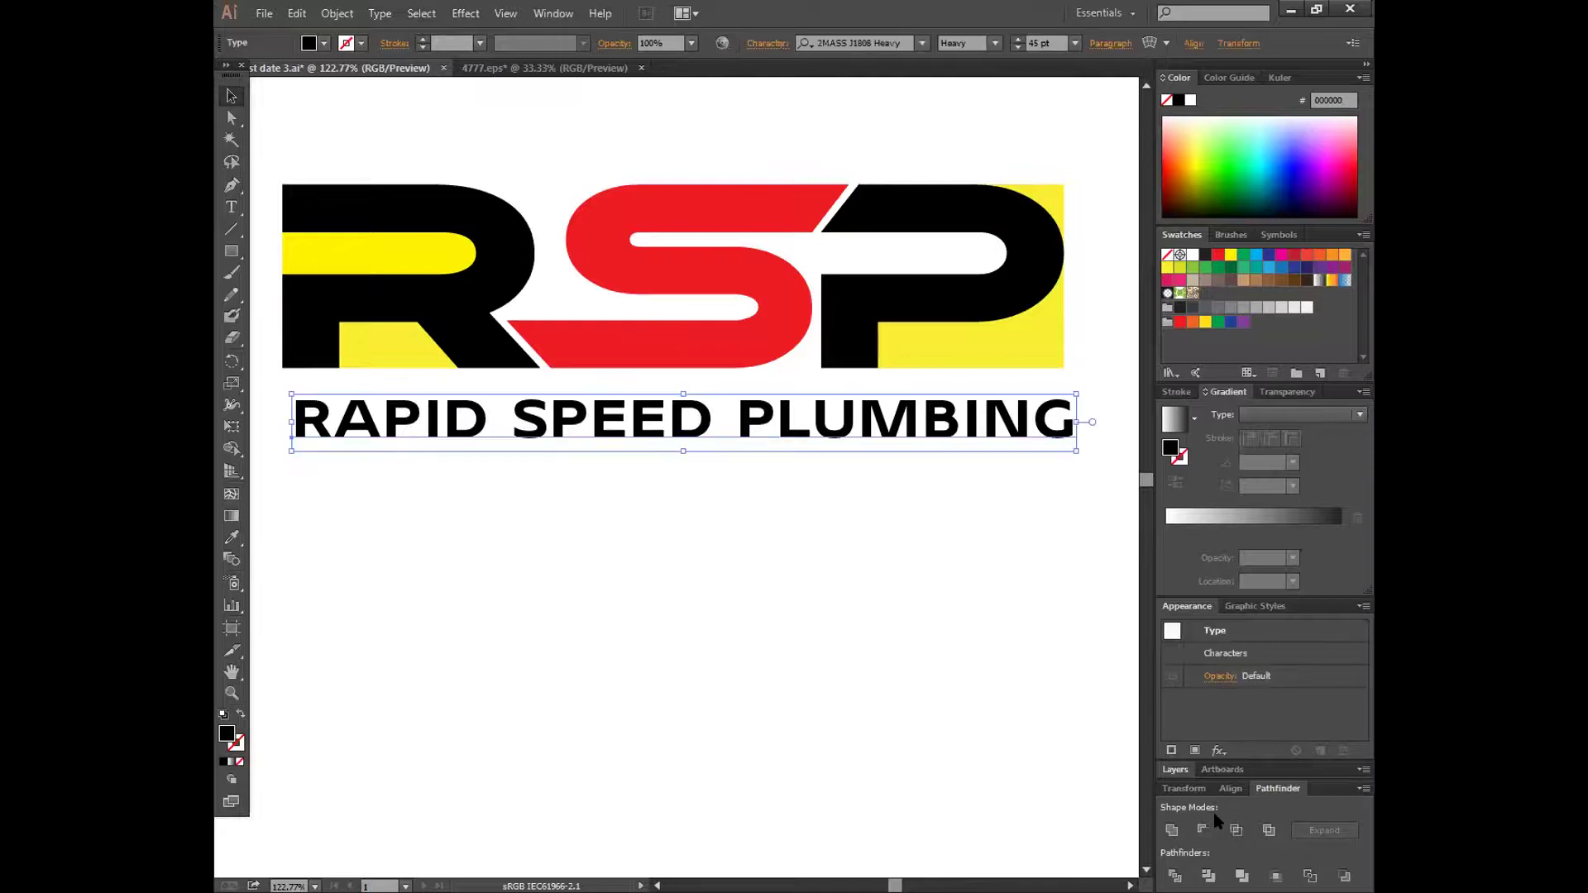
{"action": "left_click", "coordinate": [884, 575]}
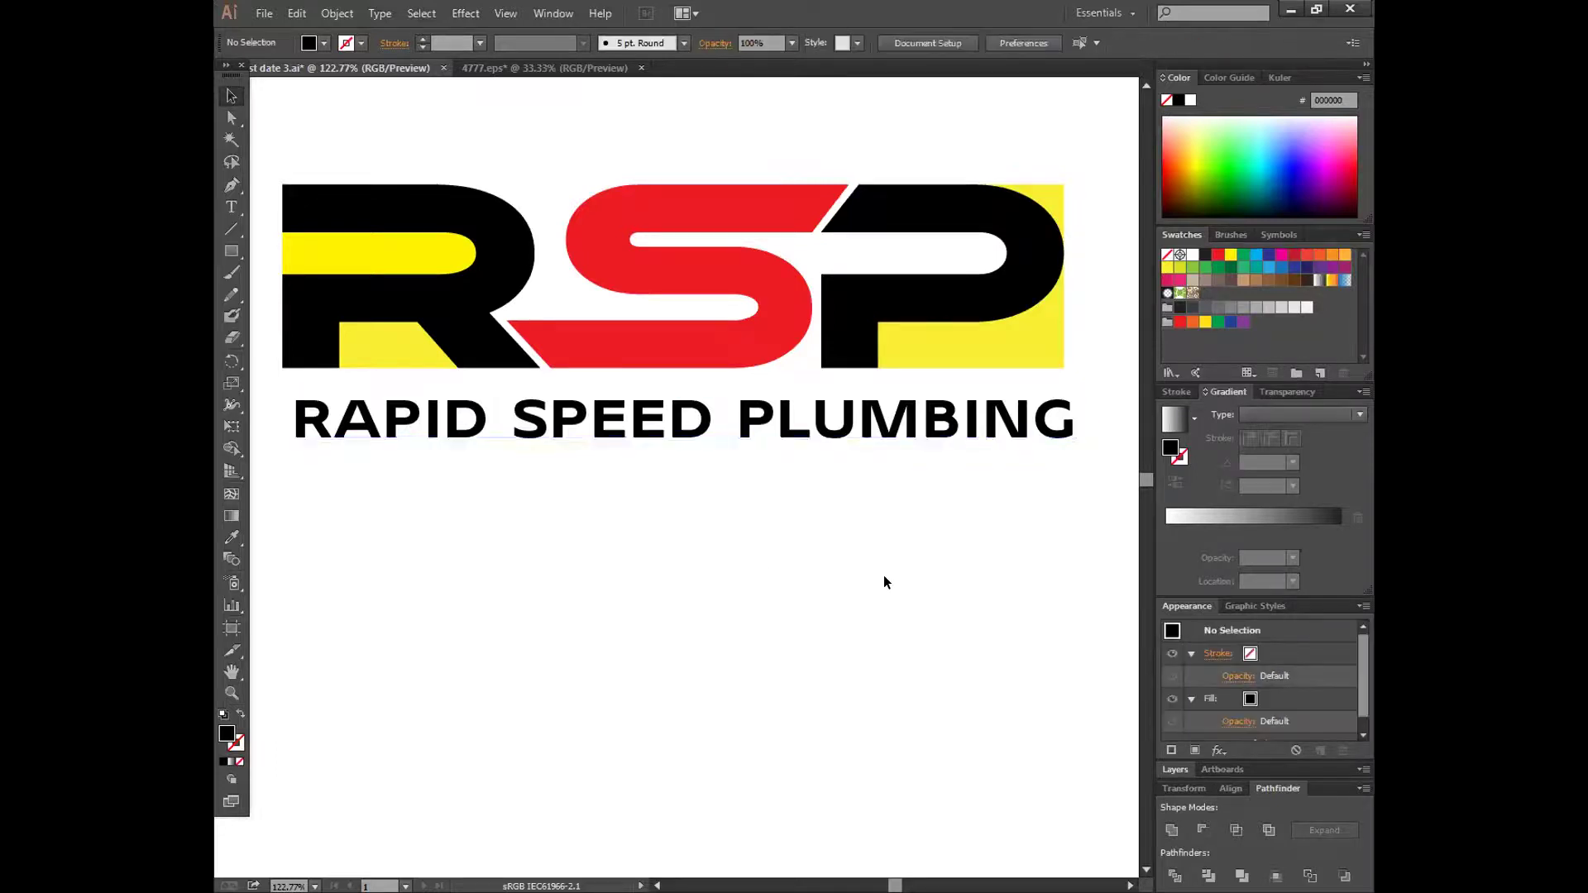
{"action": "key", "text": "ctrl+v"}
{"action": "scroll", "coordinate": [780, 638], "scroll_direction": "up", "scroll_amount": 4}
{"action": "left_click_drag", "start_coordinate": [779, 653], "coordinate": [759, 210]}
{"action": "left_click", "coordinate": [759, 225]}
{"action": "scroll", "coordinate": [770, 237], "scroll_direction": "up", "scroll_amount": 2}
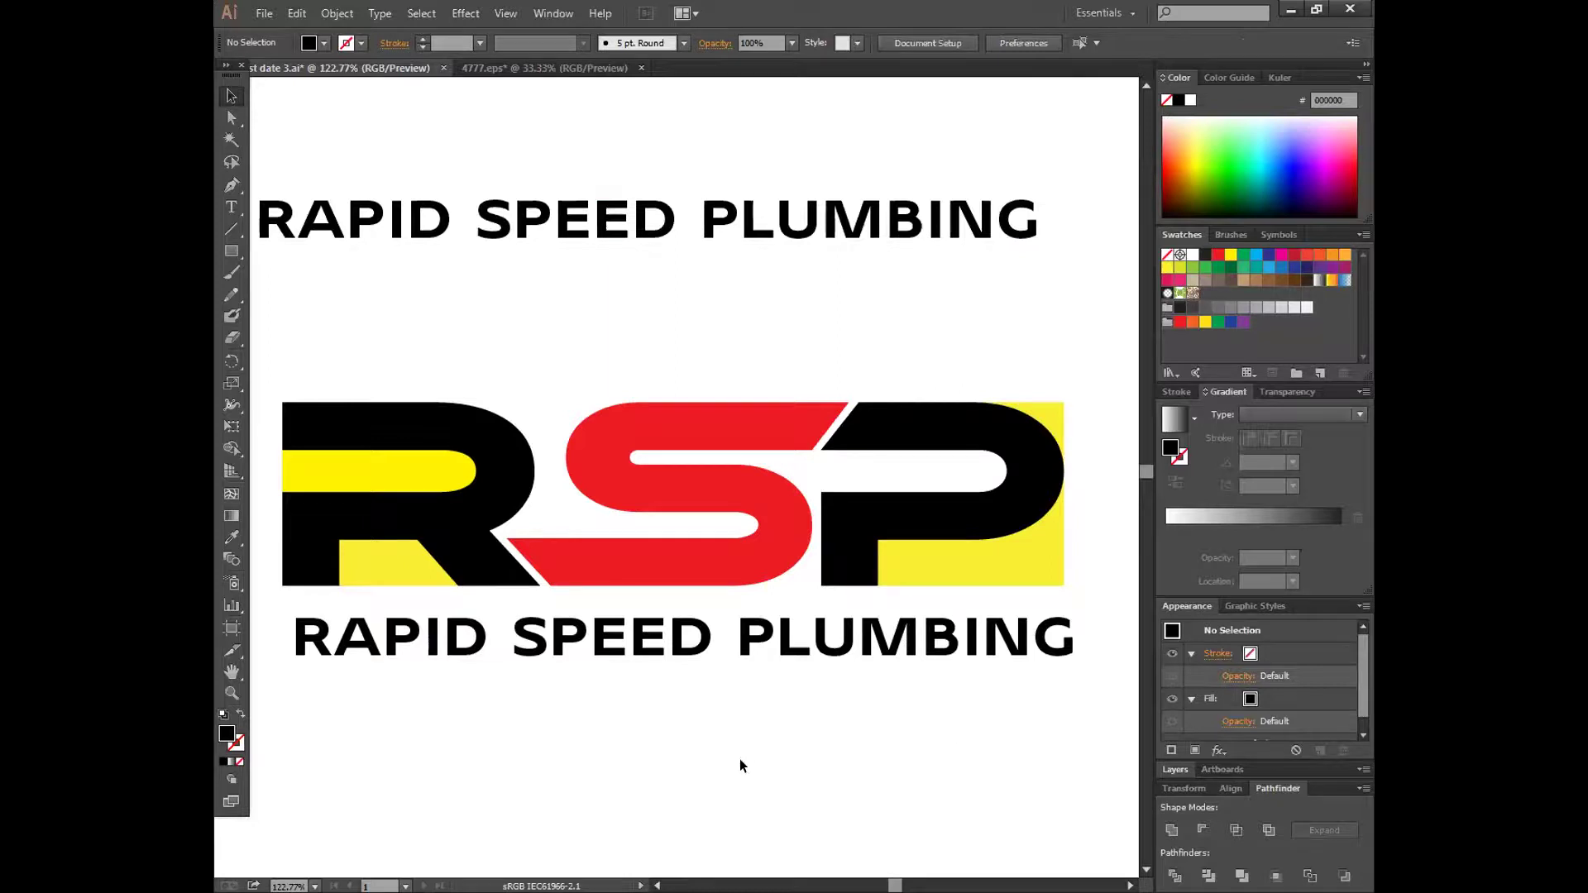
- Fill the white background shape between the R, S and P letters with the CMYK Yellow swatch
{"action": "left_click", "coordinate": [568, 519]}
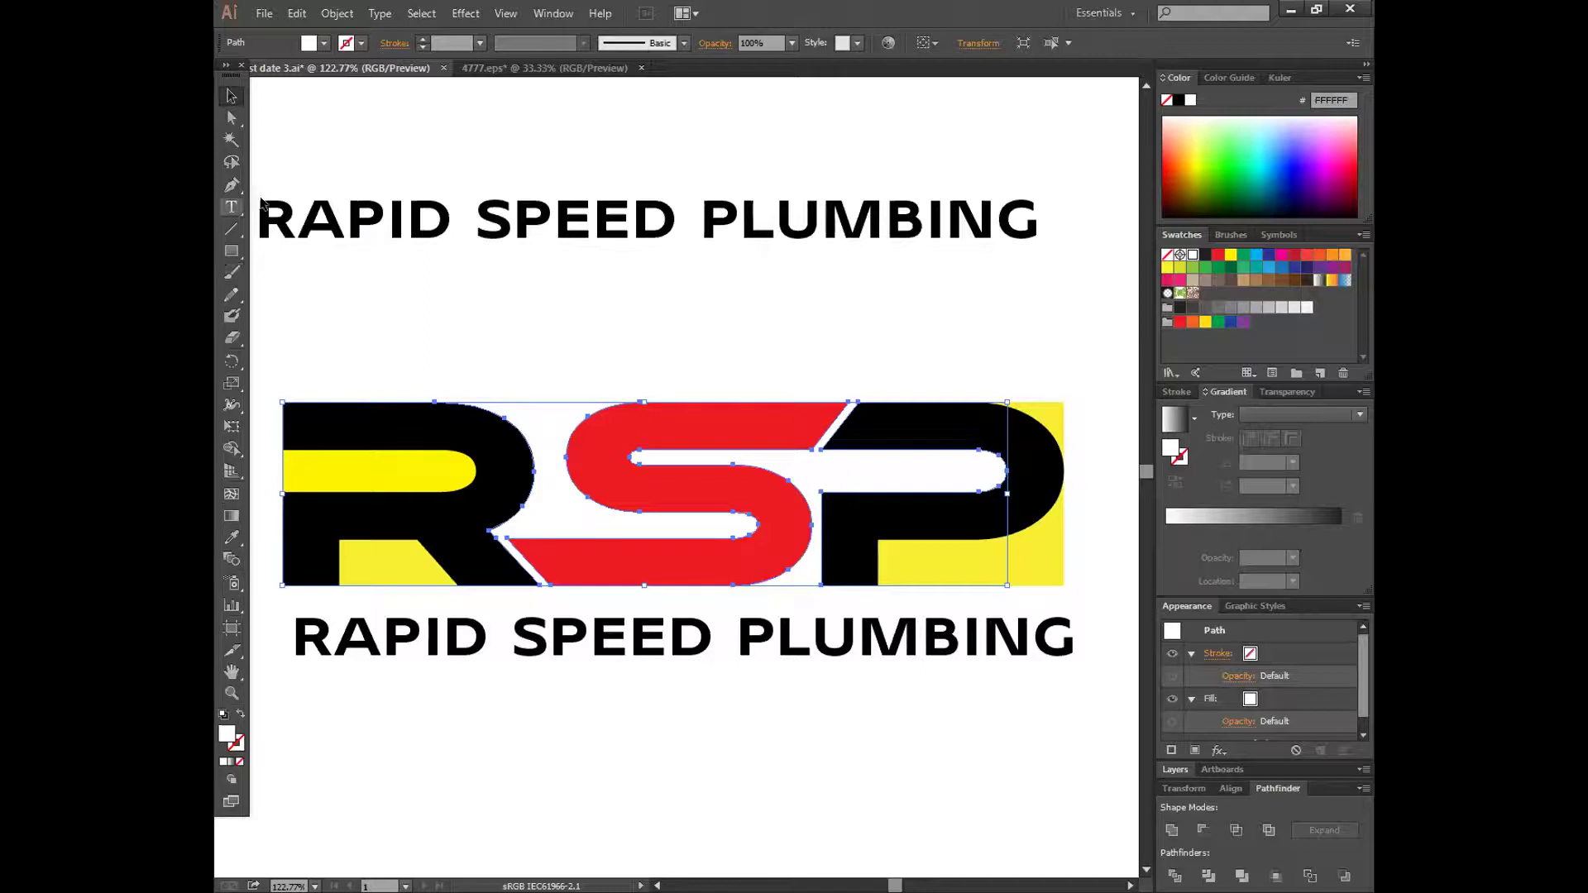
{"action": "left_click", "coordinate": [1231, 255]}
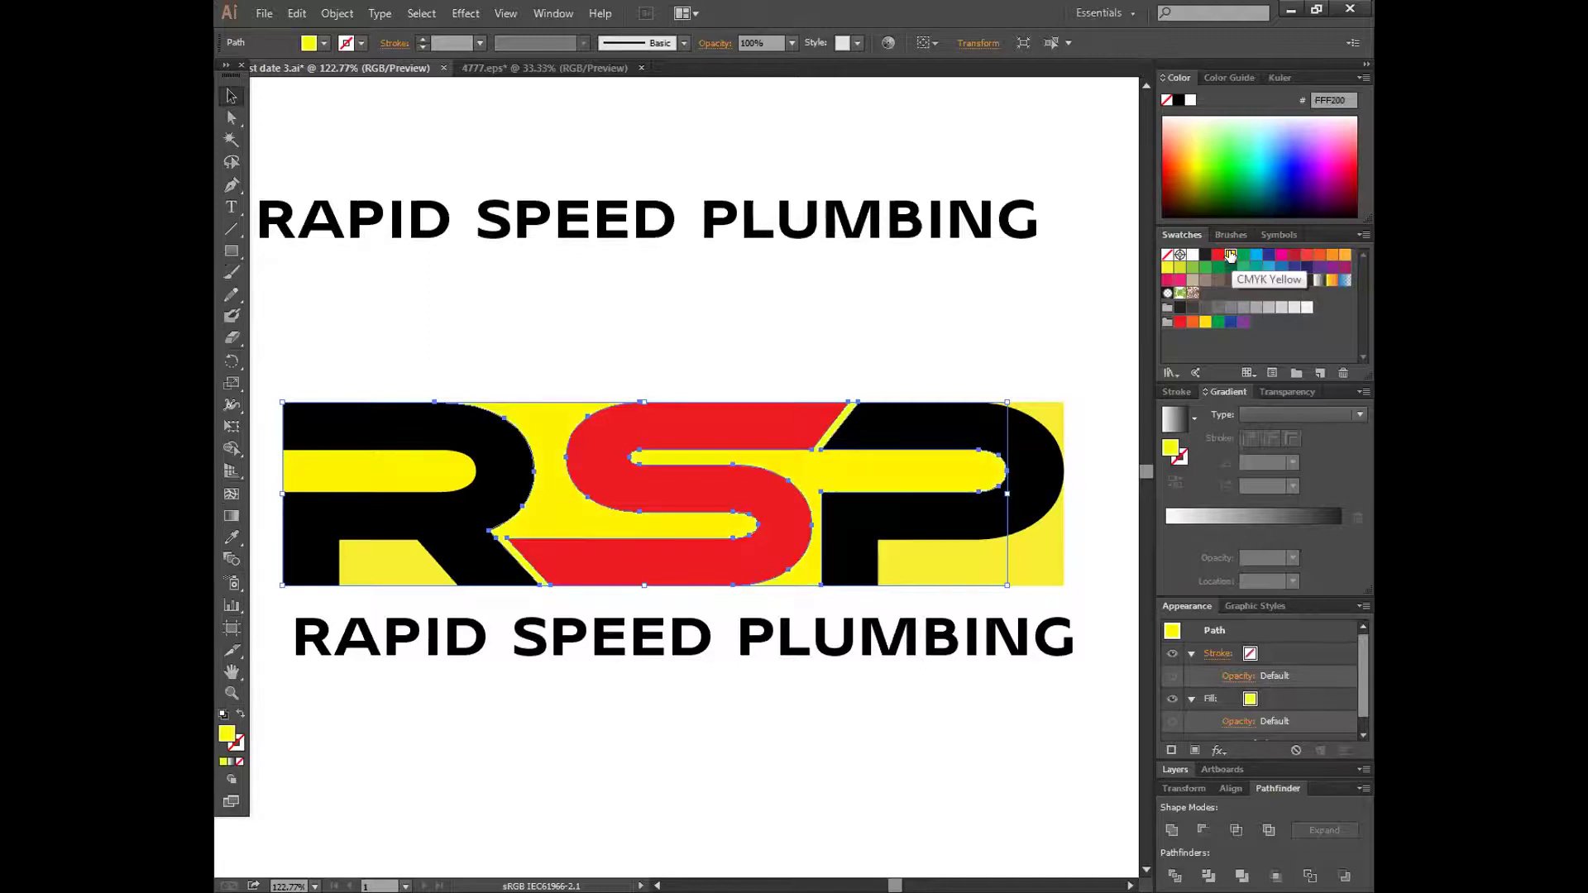
{"action": "left_click", "coordinate": [1045, 562]}
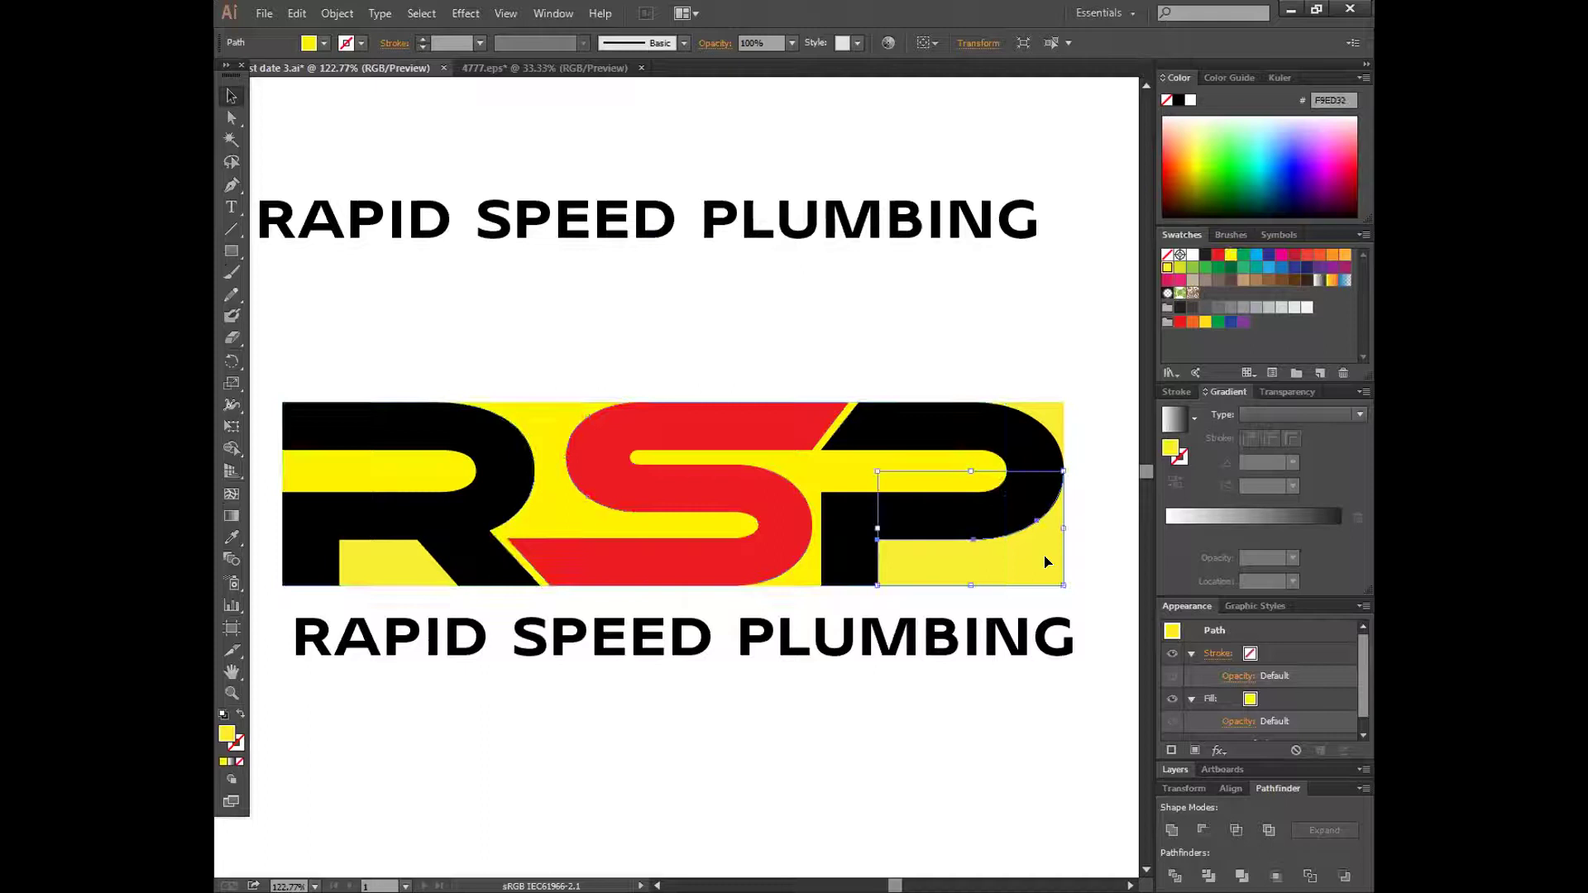
{"action": "left_click", "coordinate": [1096, 495]}
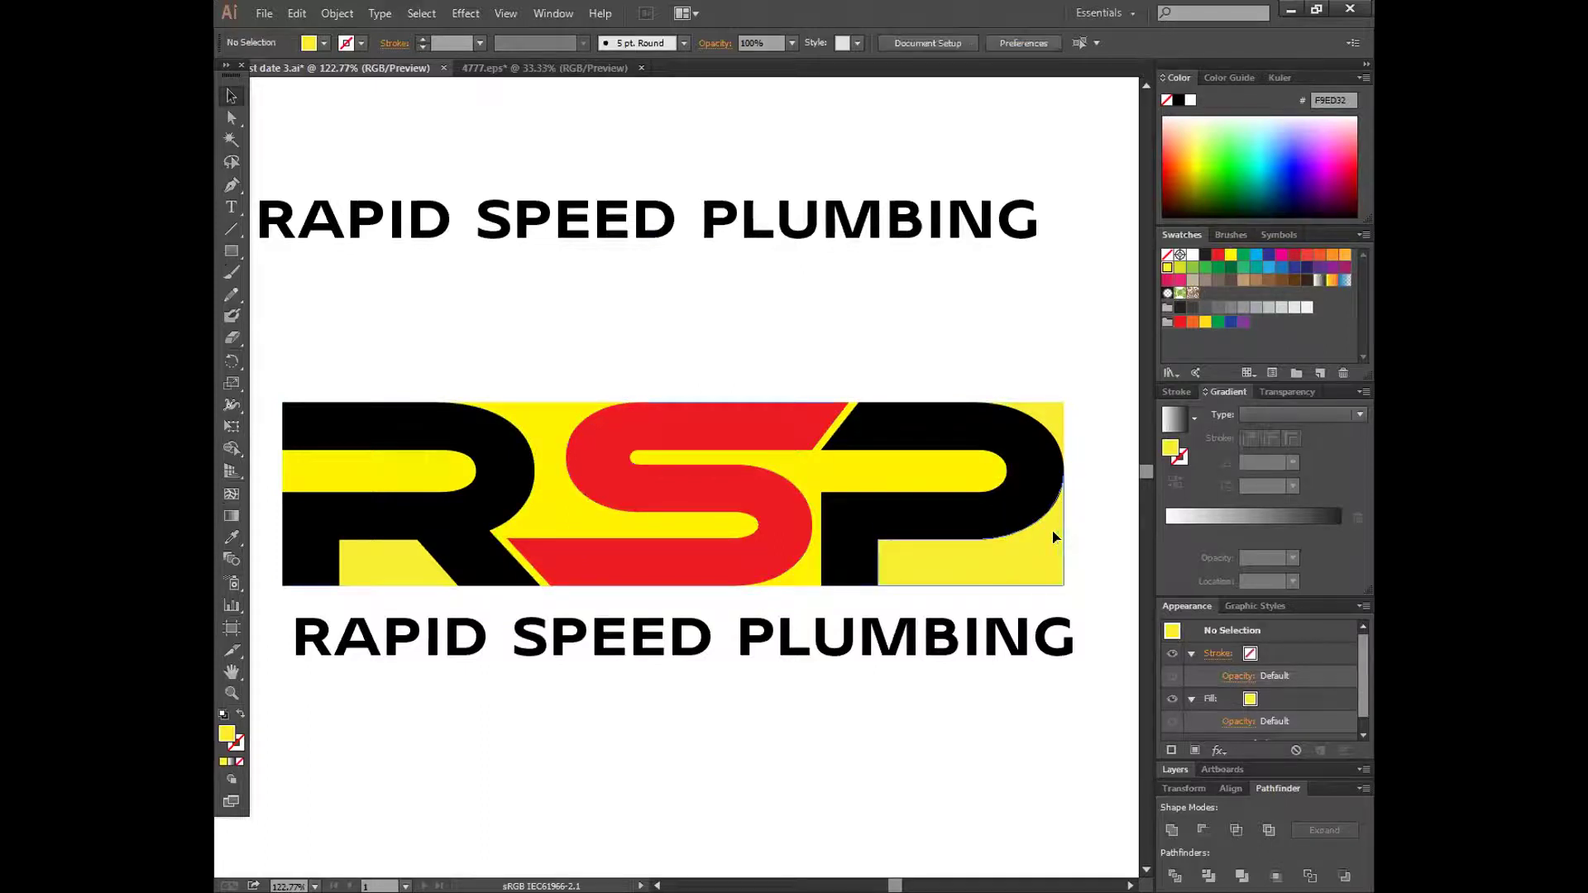
{"action": "left_click", "coordinate": [1054, 536]}
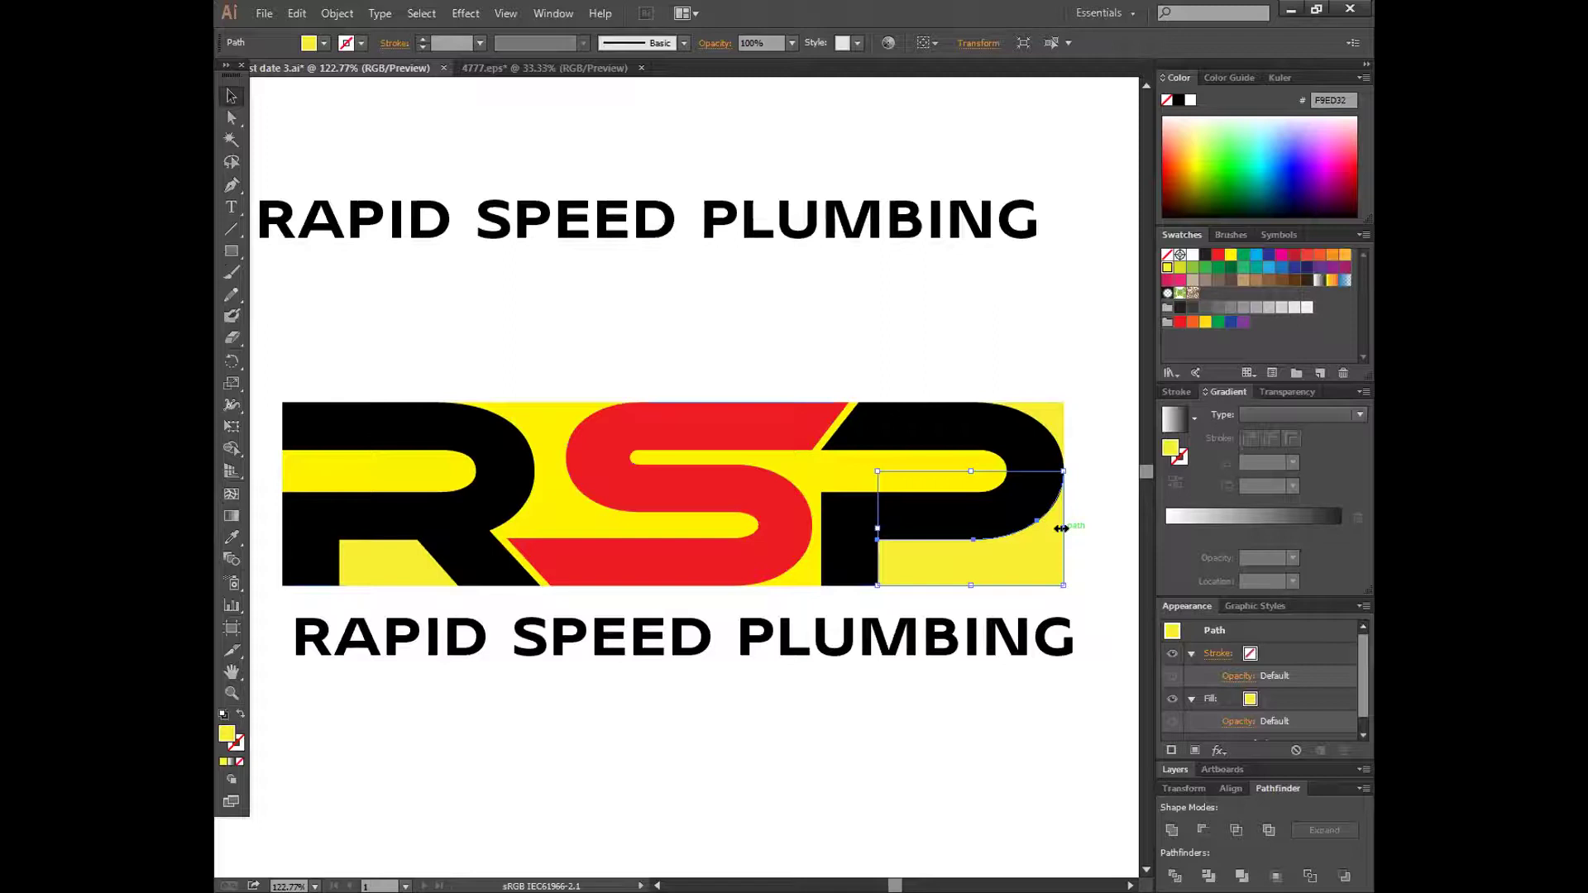
{"action": "left_click", "coordinate": [1054, 427]}
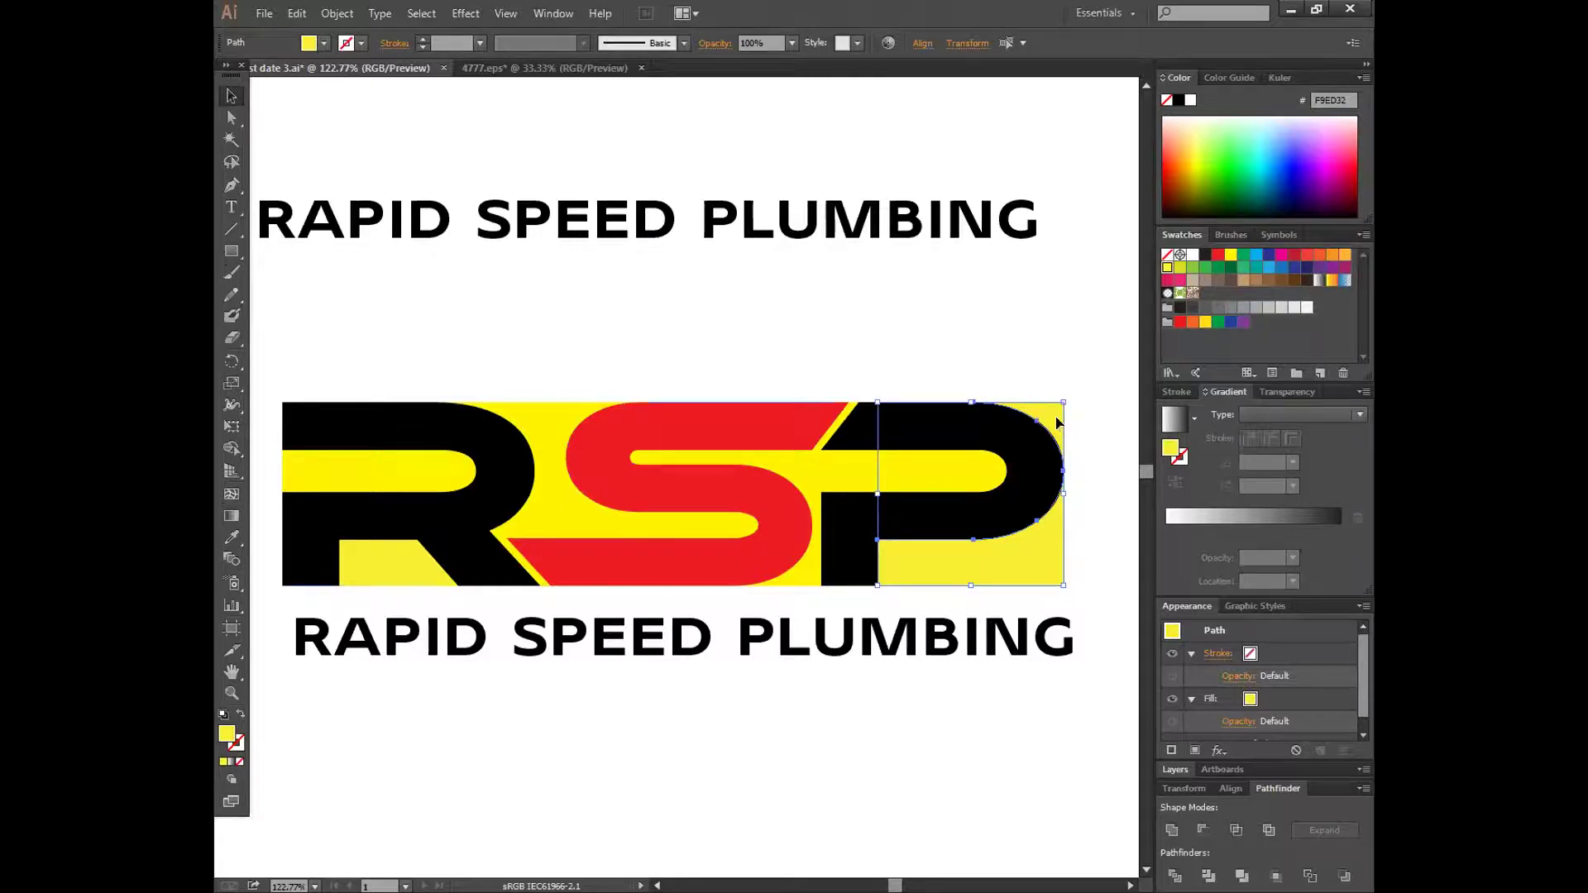
{"action": "left_click_drag", "start_coordinate": [1057, 424], "coordinate": [1120, 640]}
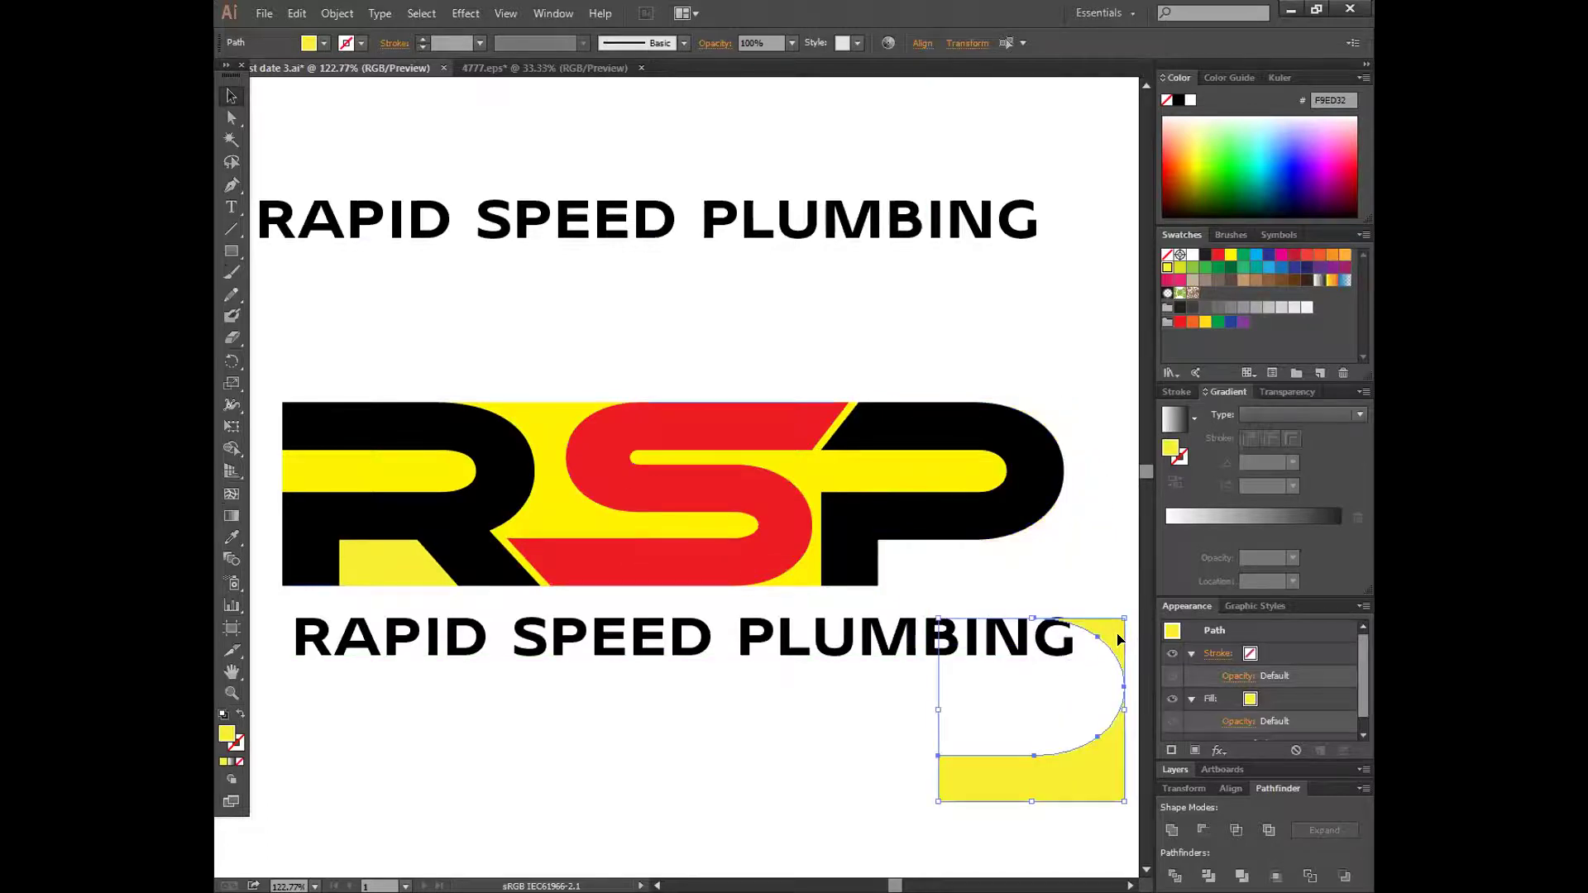
{"action": "key", "text": "ctrl+shift+b"}
{"action": "key", "text": "ctrl+z"}
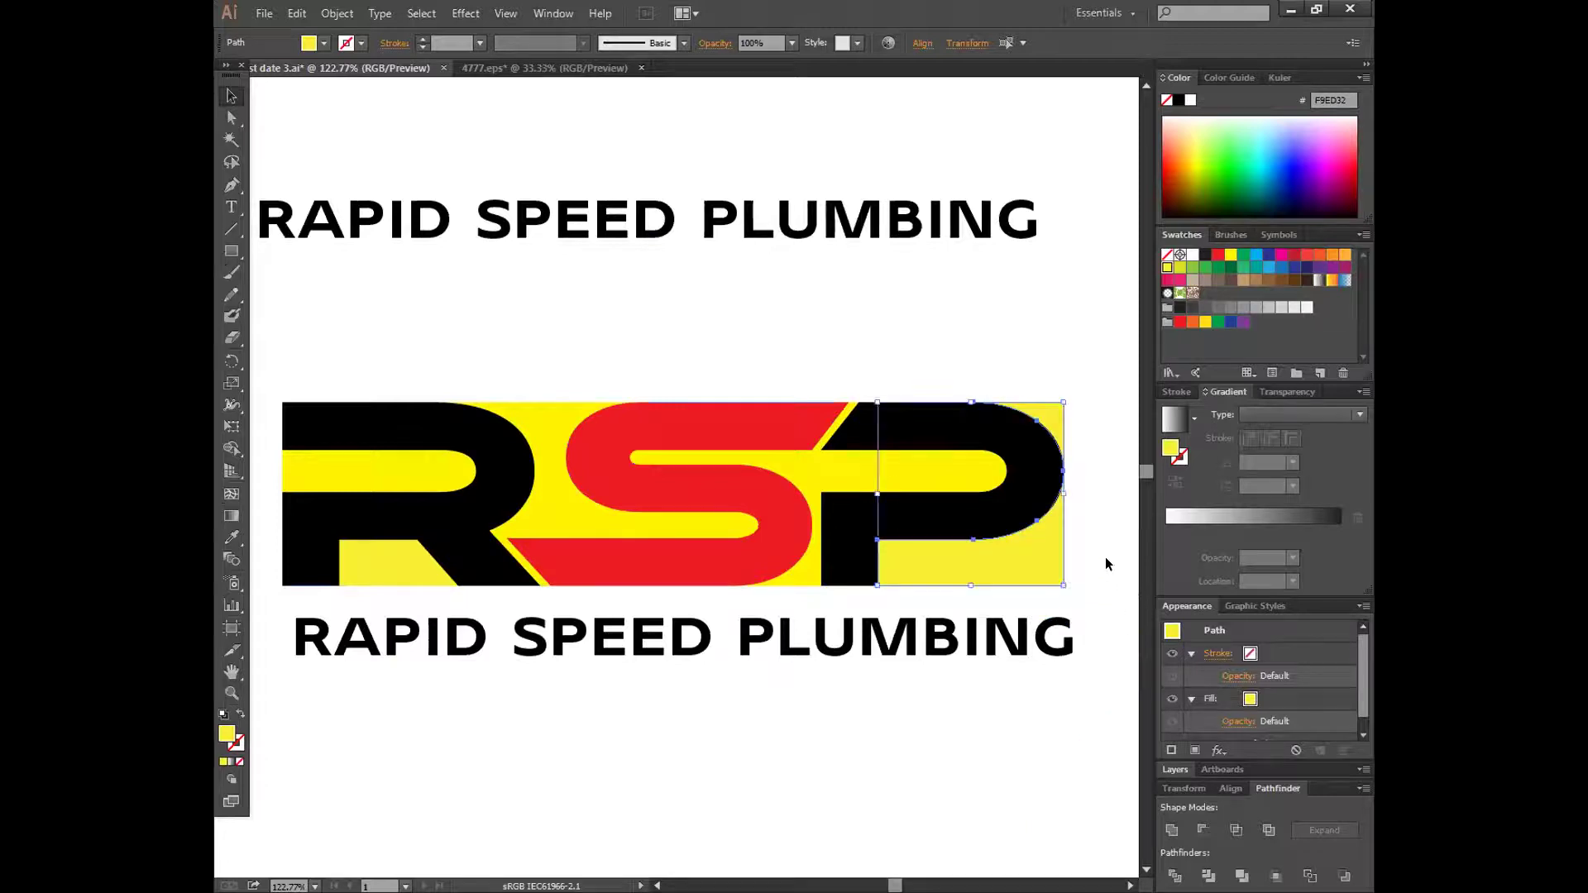
{"action": "left_click", "coordinate": [1109, 563]}
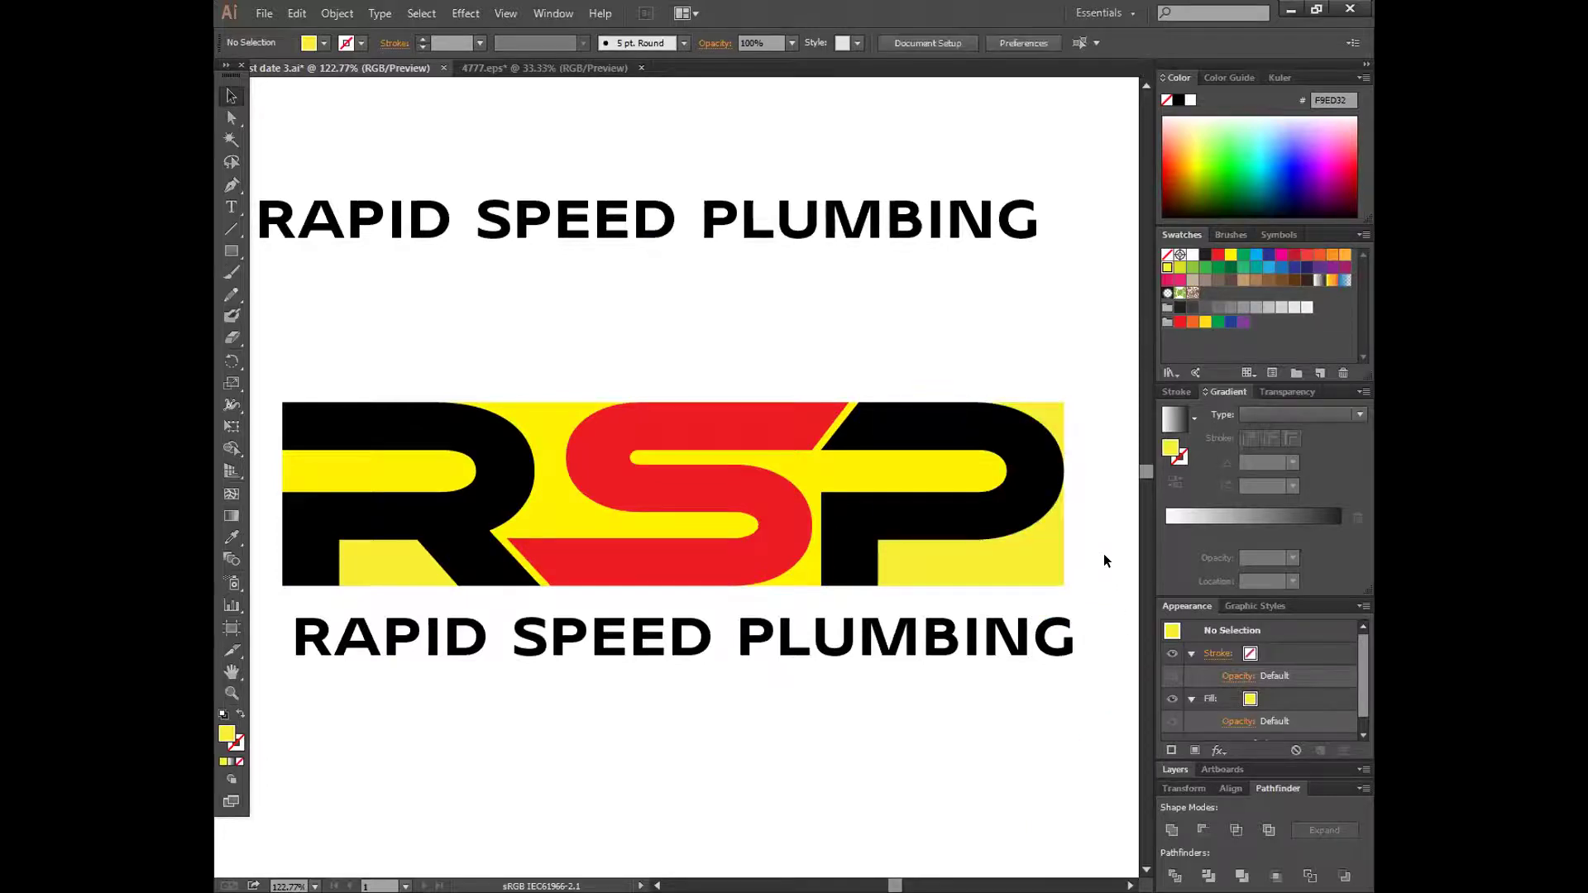
- Fill the yellow background shape between the R, S and P letters with the white swatch
{"action": "left_click_drag", "start_coordinate": [832, 744], "coordinate": [678, 758]}
{"action": "left_click", "coordinate": [575, 513]}
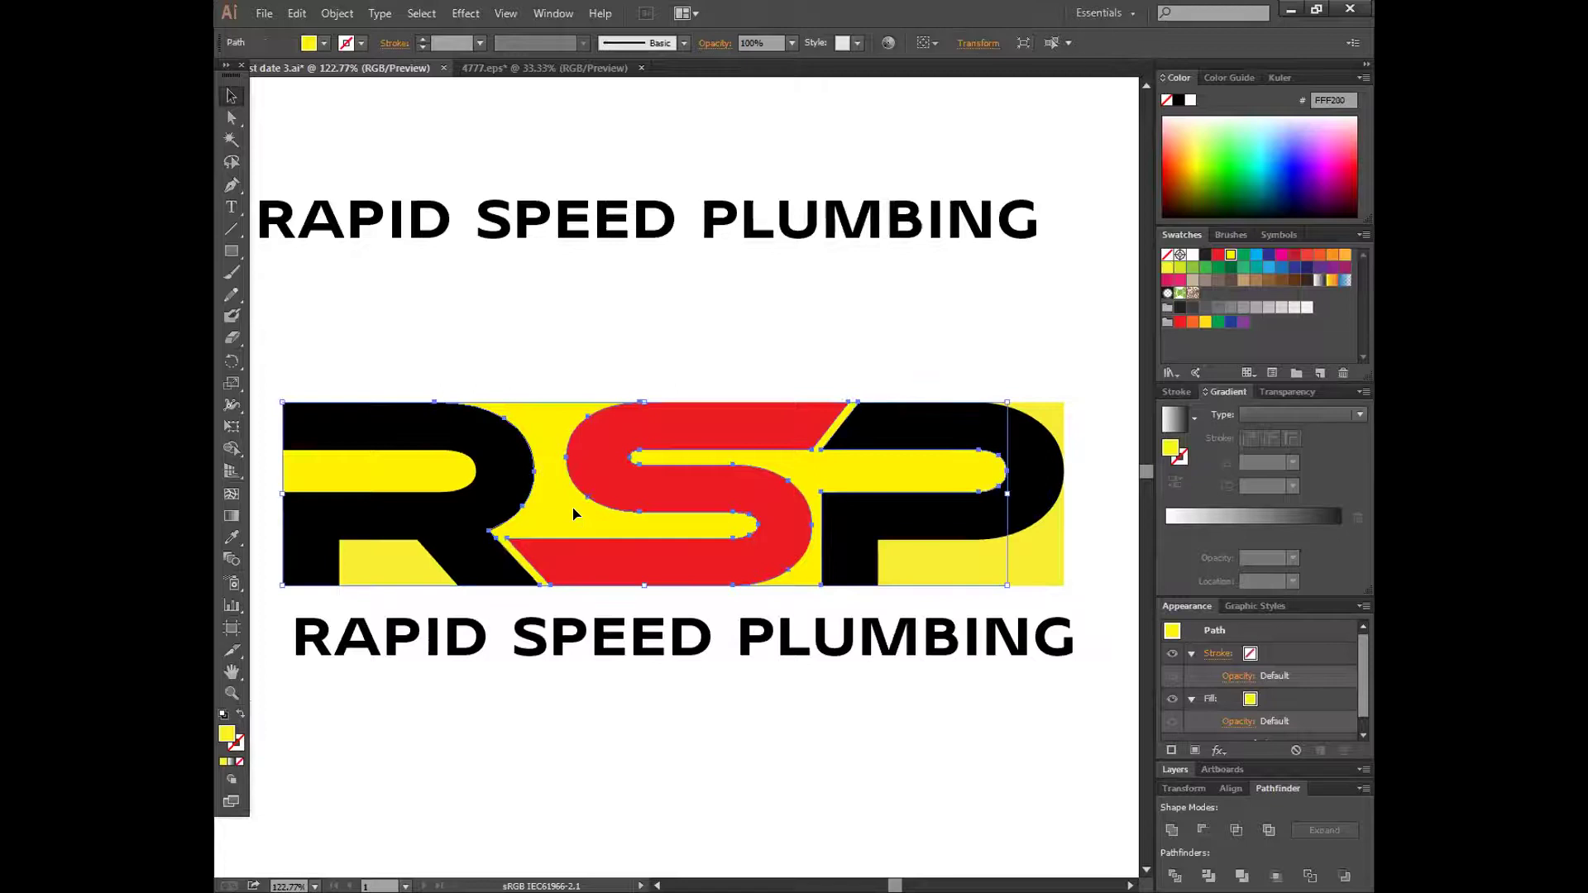
{"action": "left_click", "coordinate": [1193, 256]}
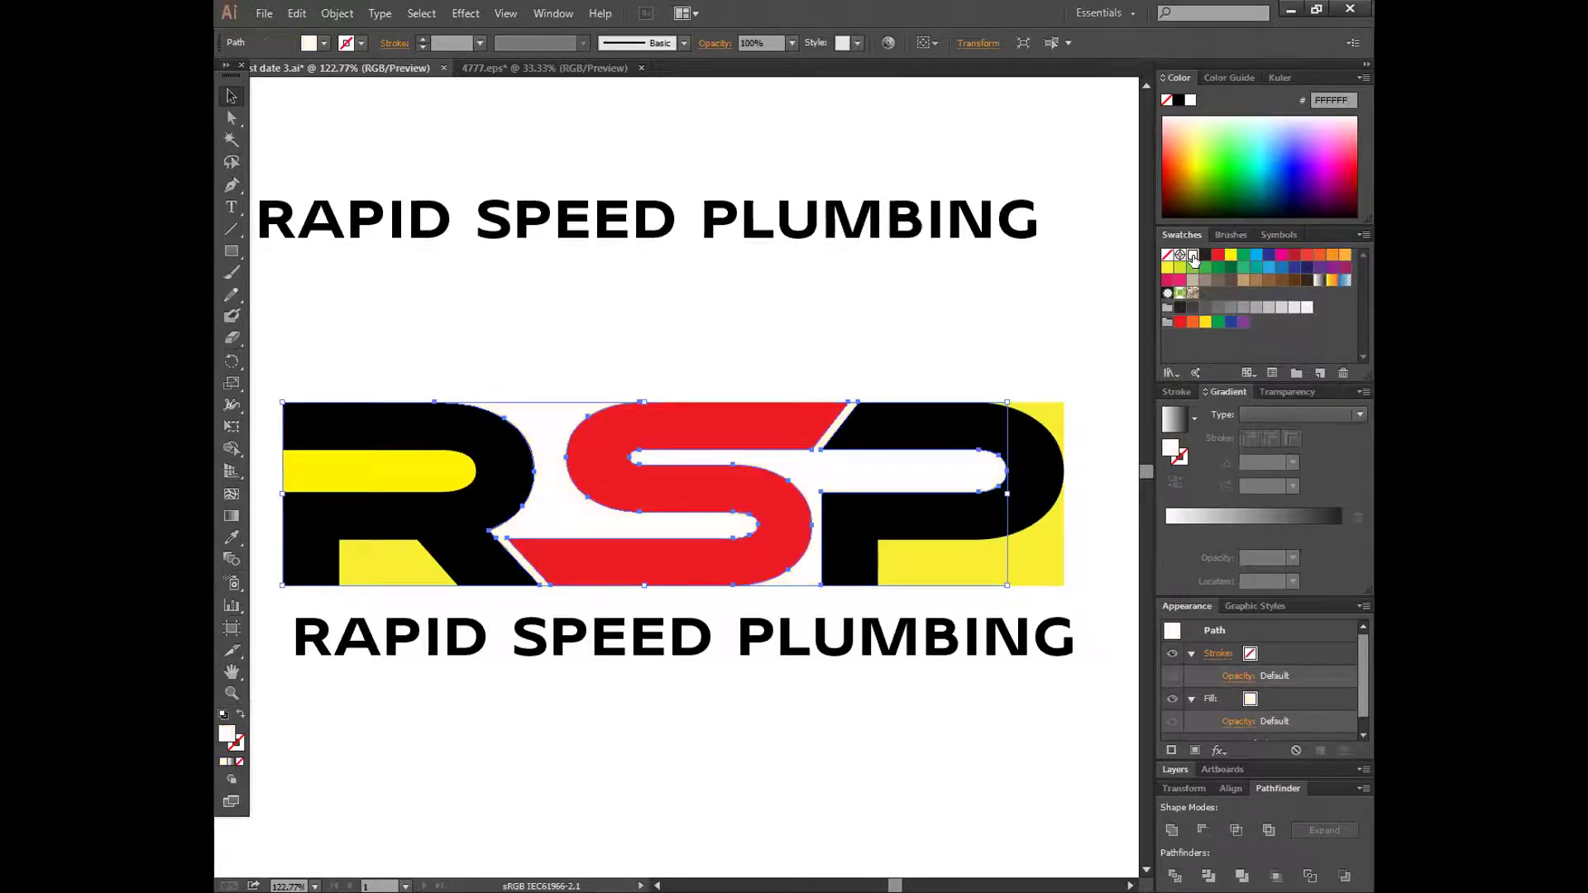
{"action": "left_click", "coordinate": [996, 336]}
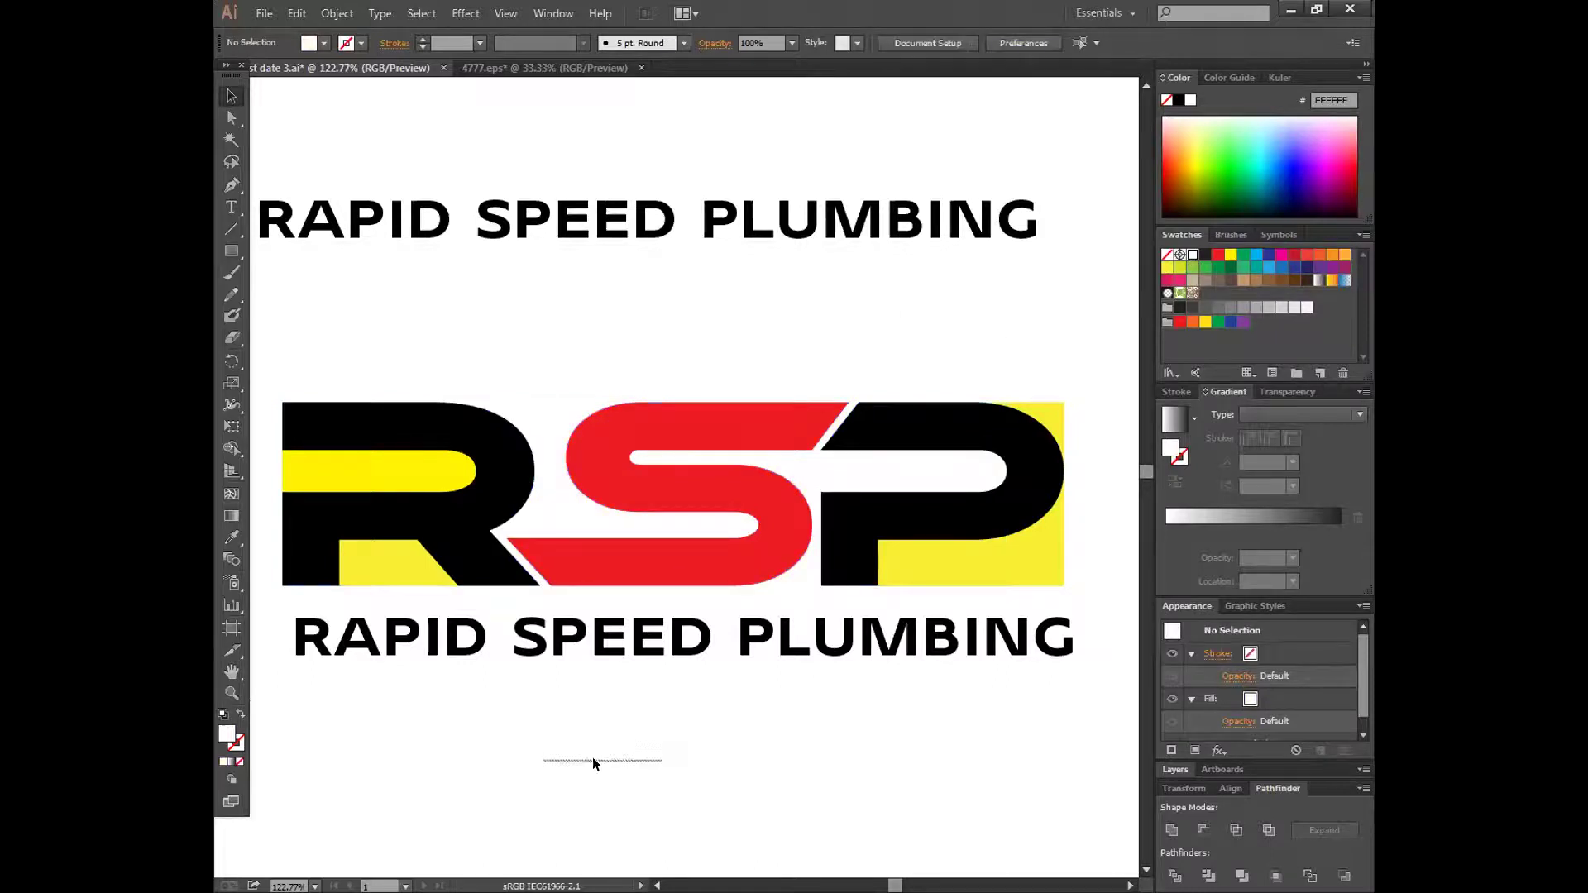
- Group the yellow shapes inside and below the R with the yellow corner shapes around the P
{"action": "scroll", "coordinate": [593, 761], "scroll_direction": "left", "scroll_amount": 3}
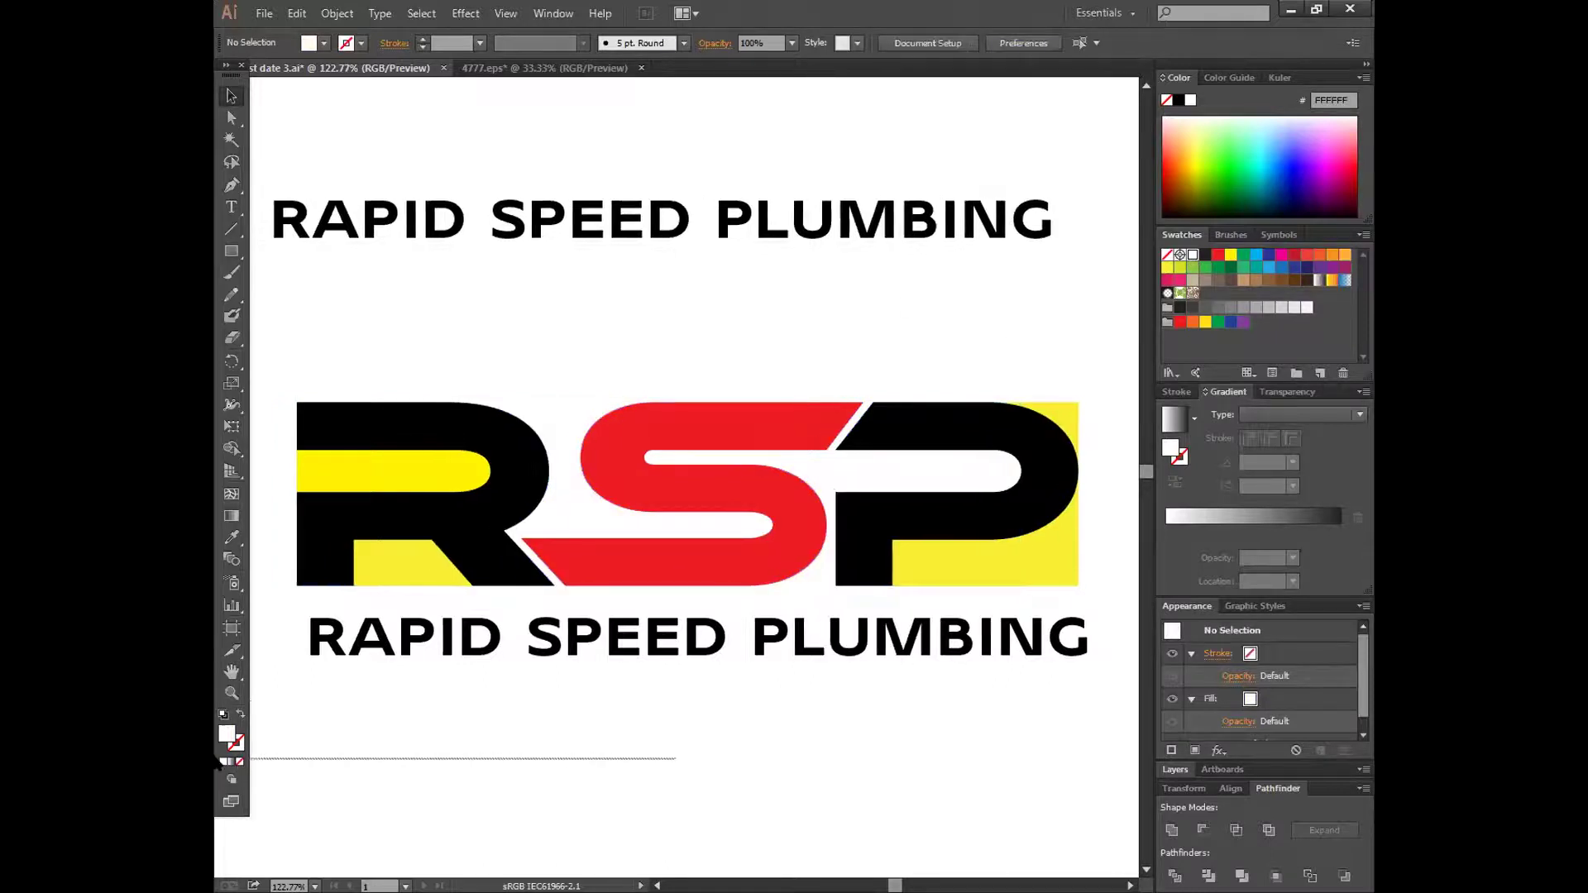
{"action": "left_click", "coordinate": [433, 569]}
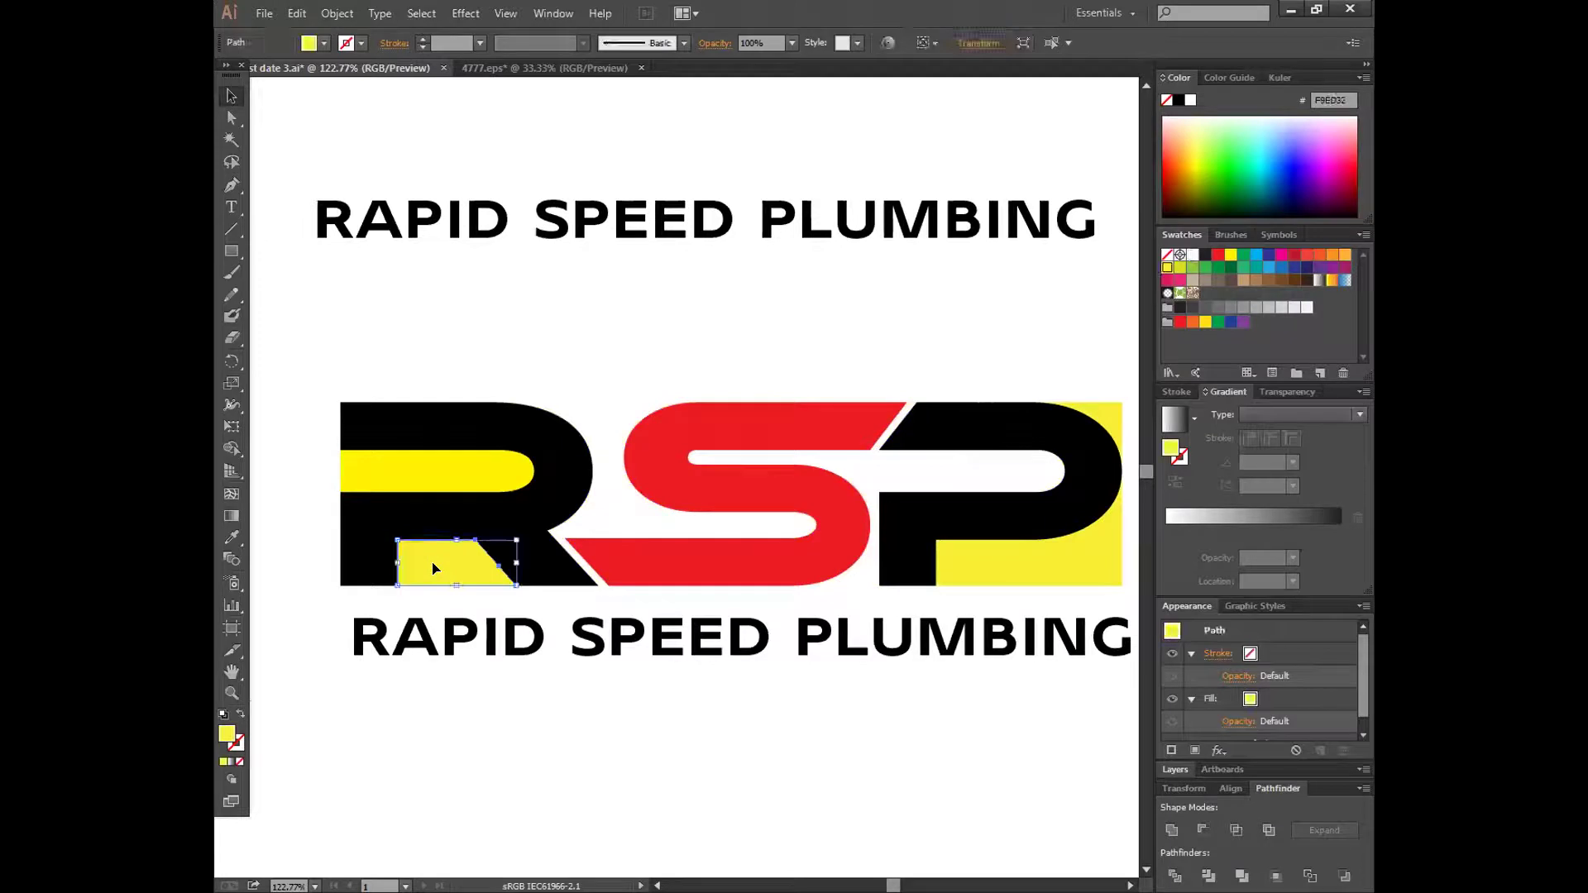
{"action": "left_click", "coordinate": [432, 469], "text": "shift"}
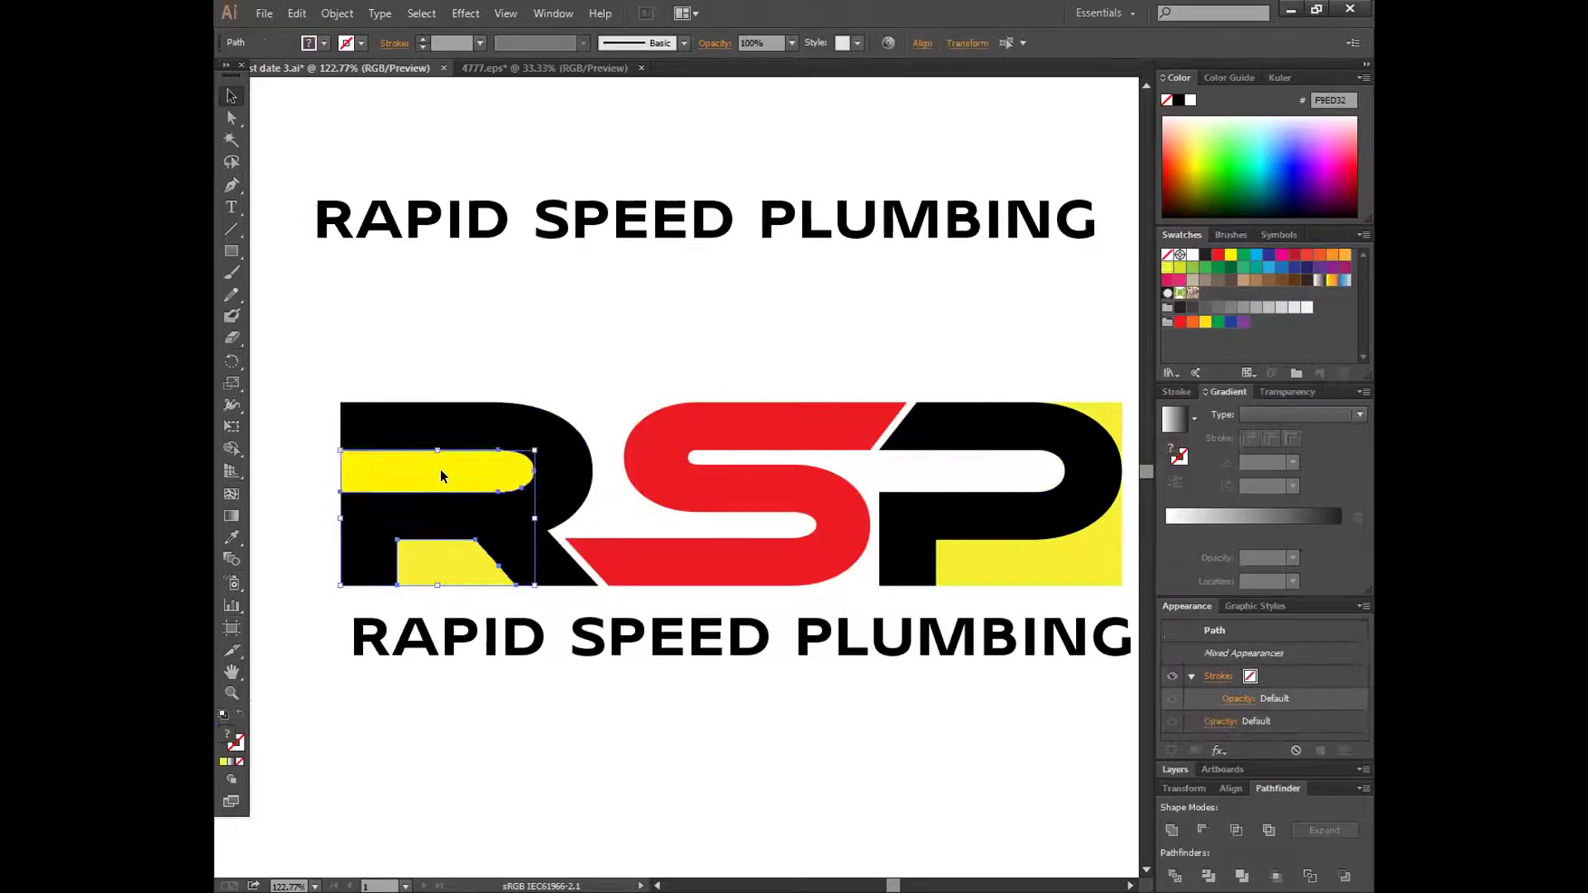
{"action": "left_click", "coordinate": [1013, 558], "text": "shift"}
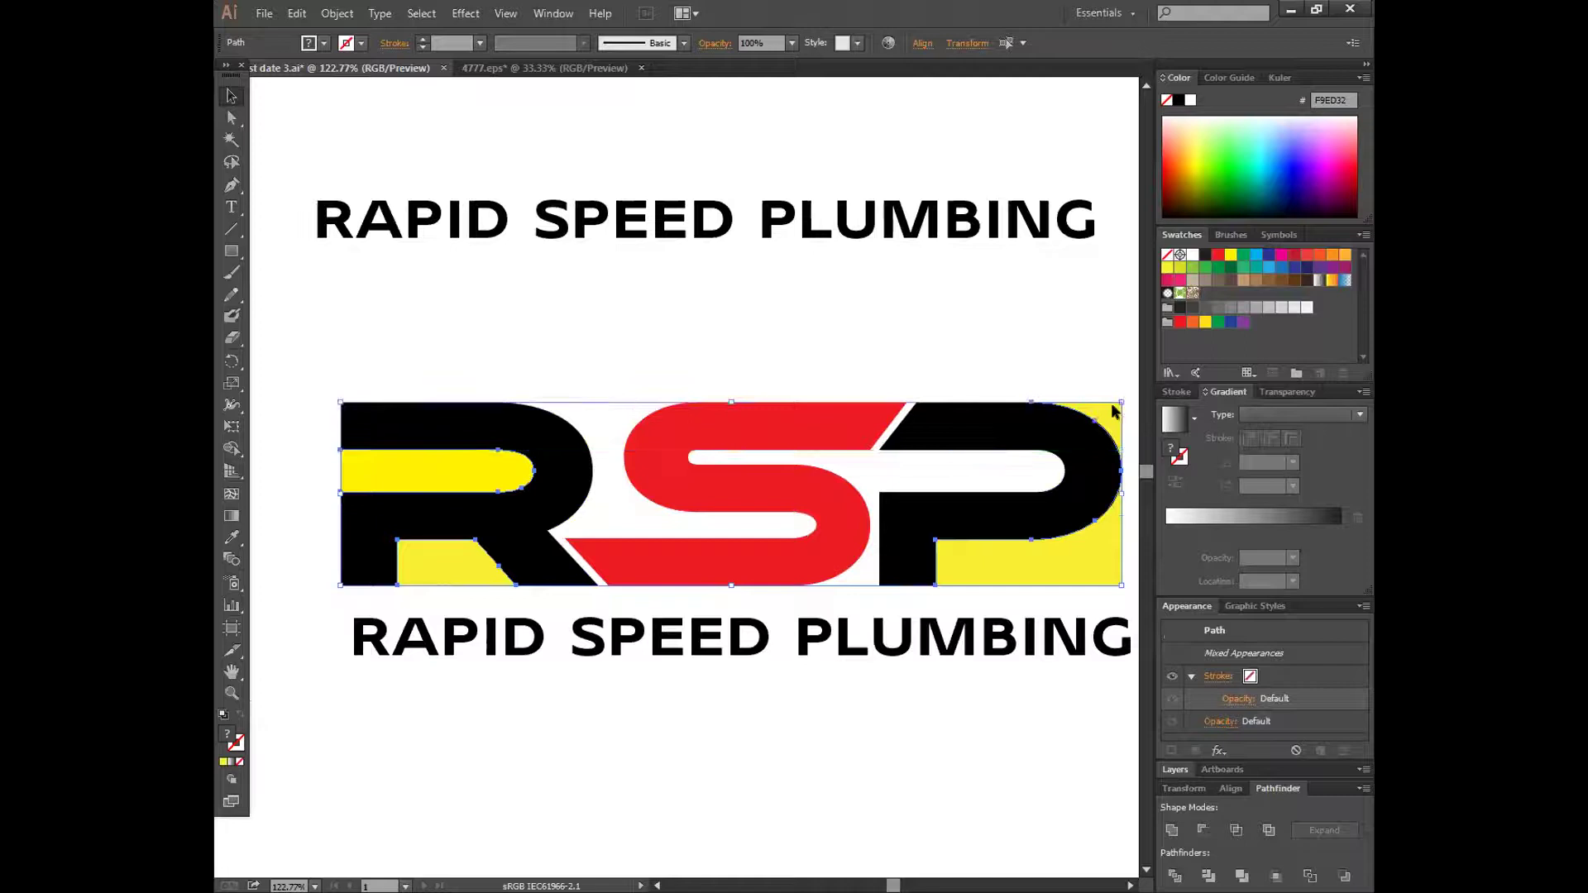
{"action": "right_click", "coordinate": [1114, 412]}
{"action": "left_click", "coordinate": [1173, 494]}
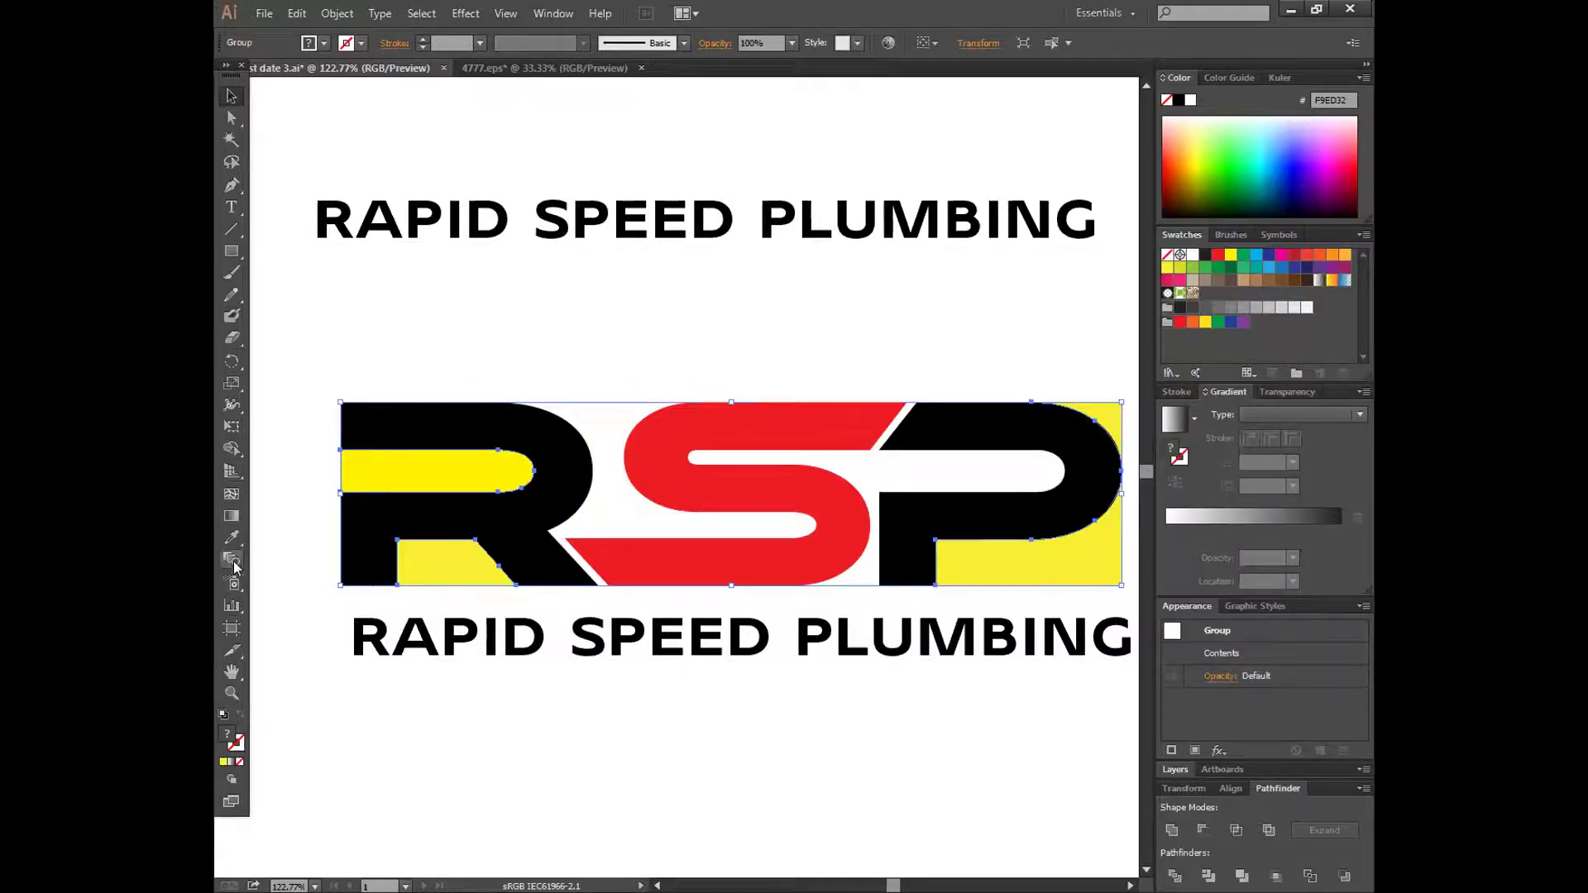
{"action": "left_click", "coordinate": [305, 745]}
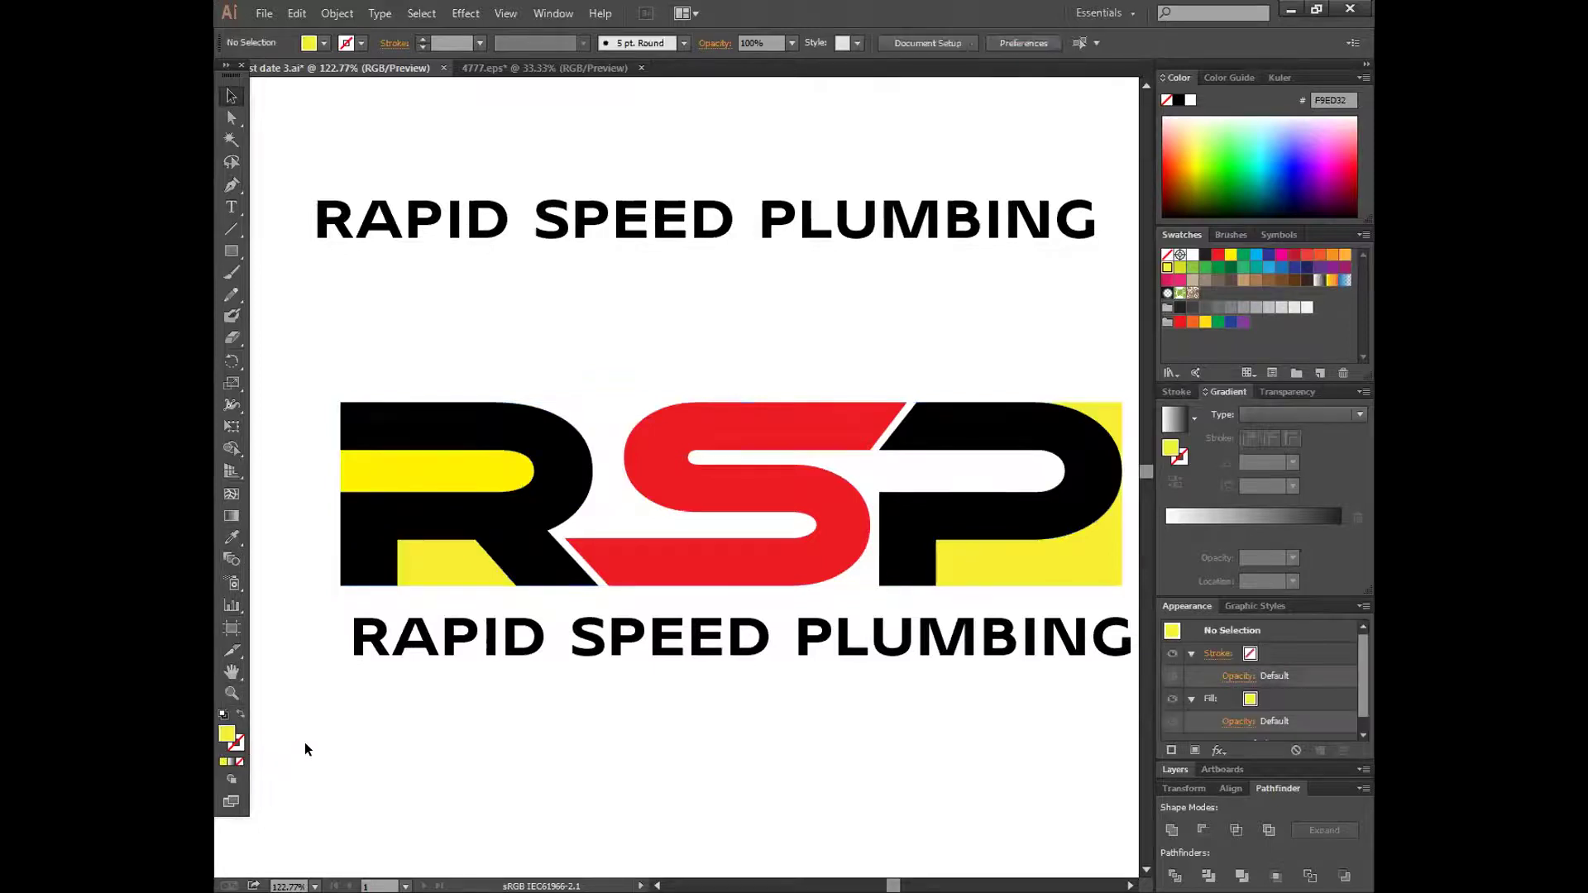
- Recolor the grouped yellow shapes around the R and P with the bright yellow FFF924
{"action": "left_click", "coordinate": [418, 579]}
{"action": "double_click", "coordinate": [226, 737]}
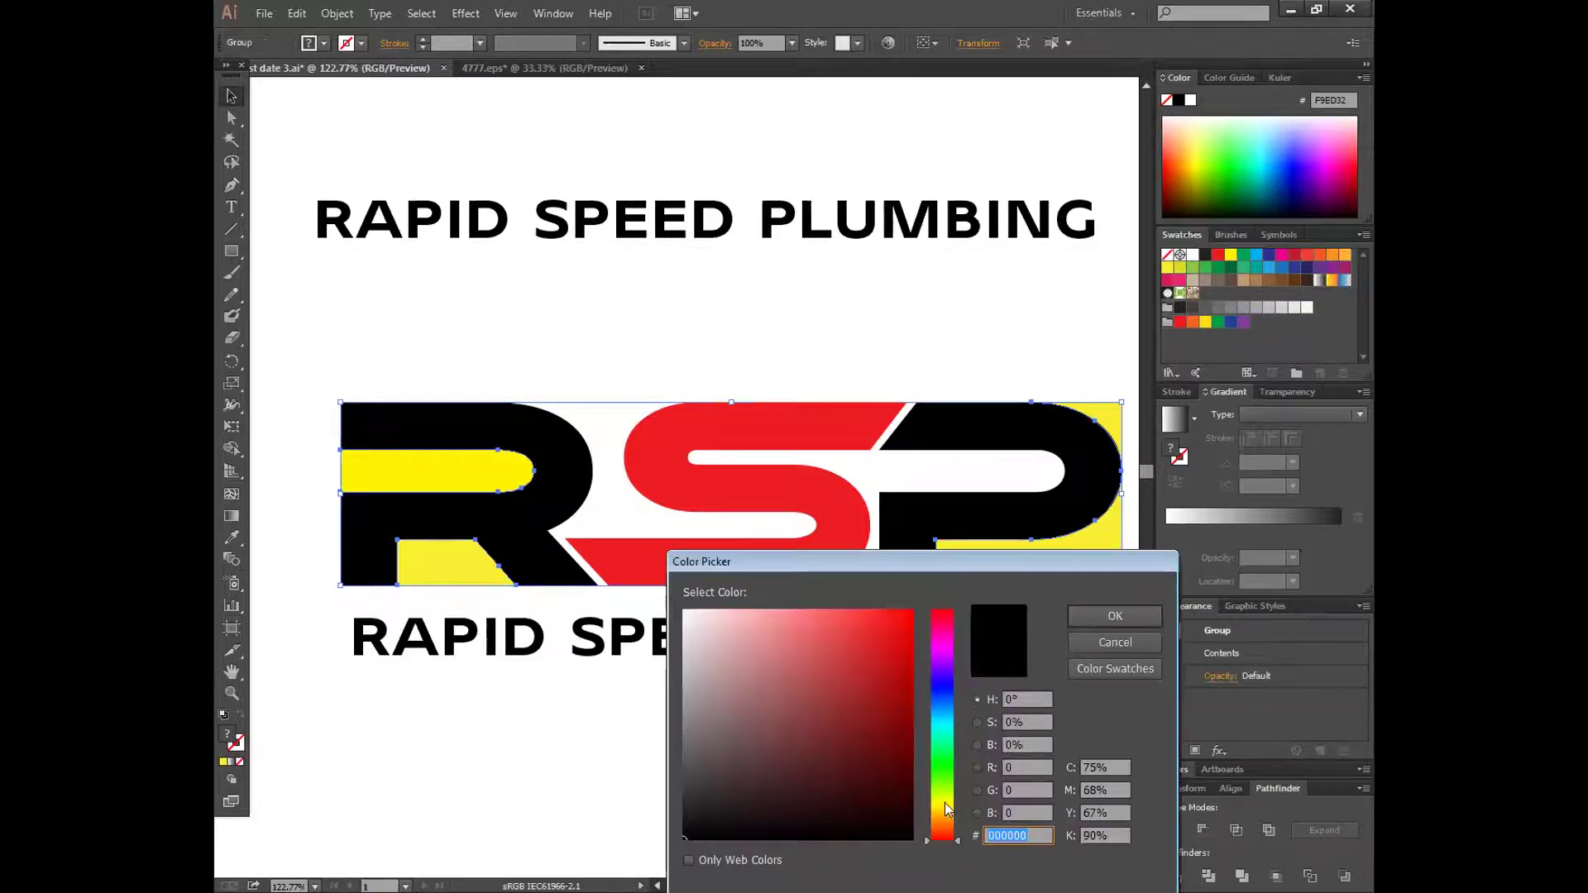
{"action": "left_click", "coordinate": [944, 801]}
{"action": "left_click_drag", "start_coordinate": [946, 797], "coordinate": [946, 794]}
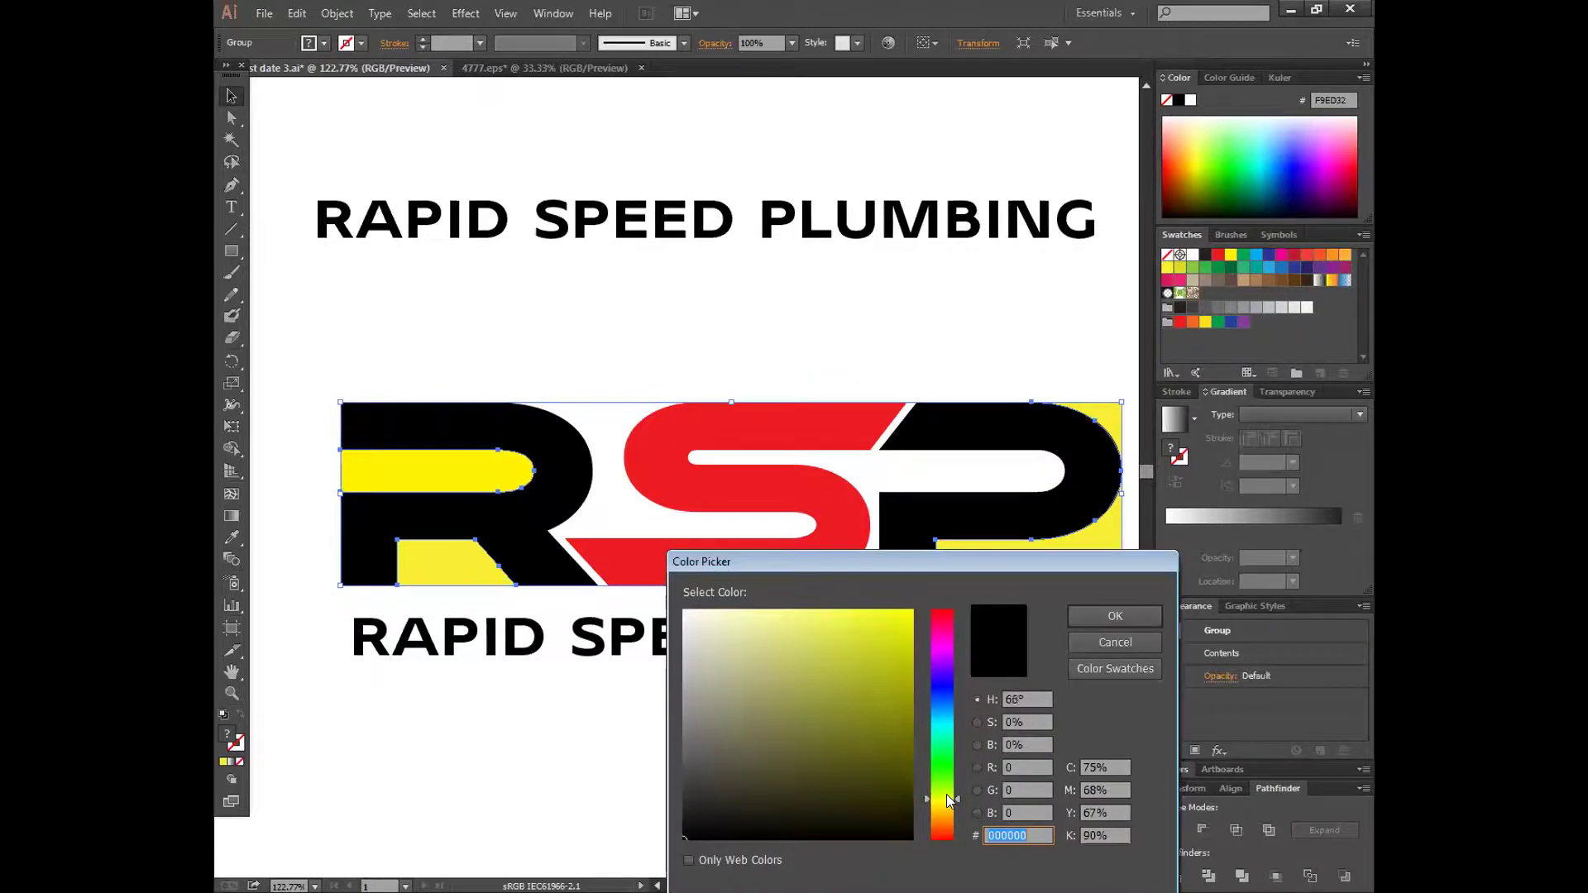
{"action": "left_click", "coordinate": [947, 805]}
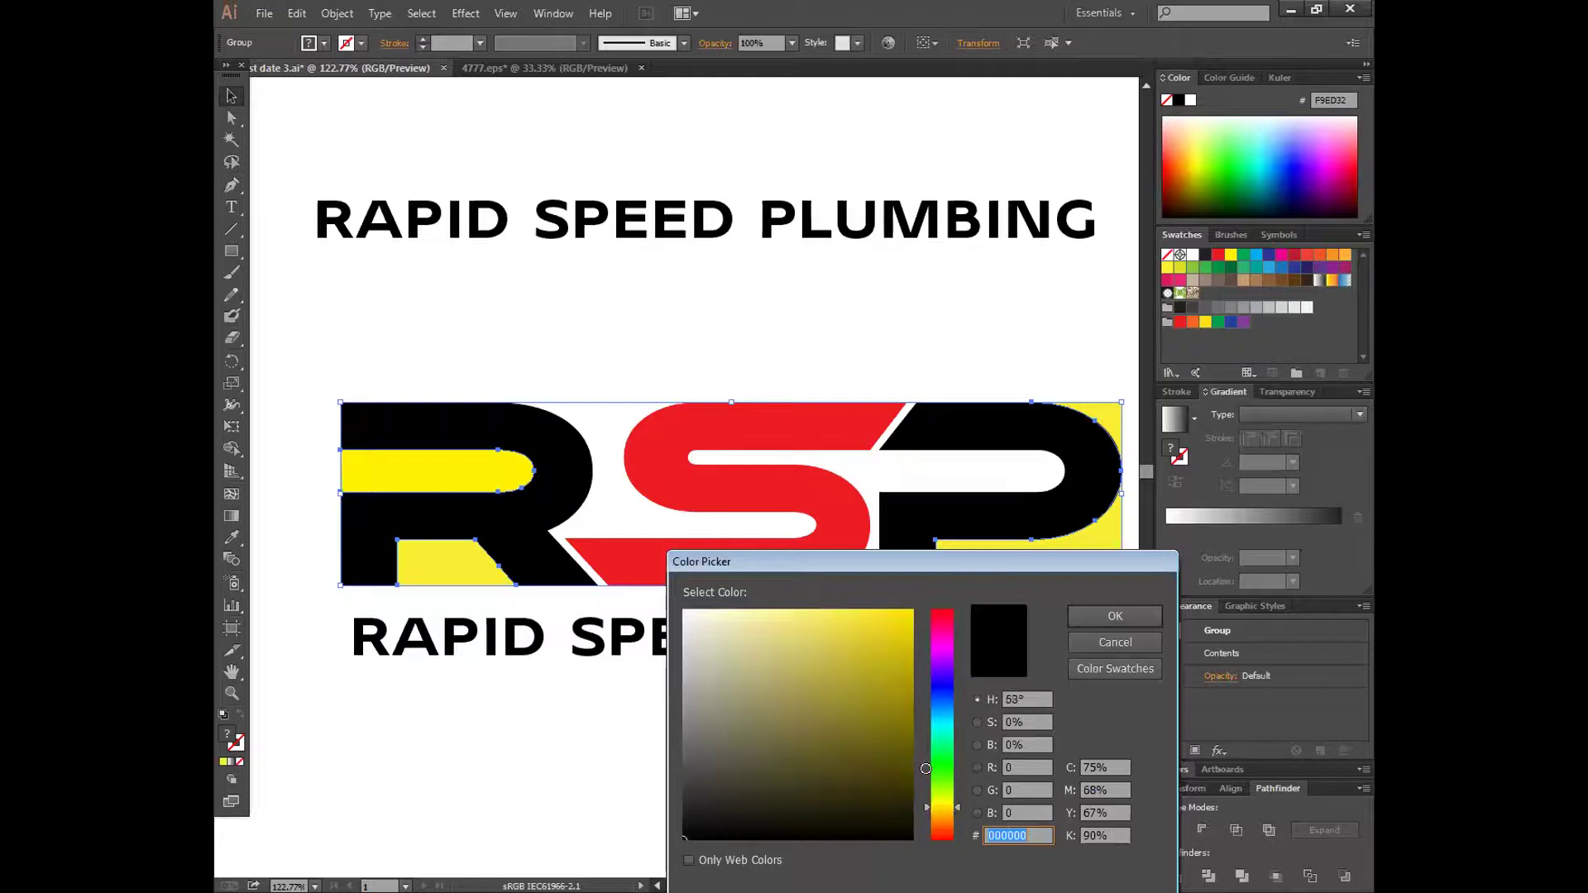
{"action": "left_click", "coordinate": [930, 801]}
{"action": "mouse_move", "coordinate": [863, 637]}
{"action": "left_mouse_down"}
{"action": "mouse_move", "coordinate": [822, 609]}
{"action": "mouse_move", "coordinate": [882, 610]}
{"action": "left_mouse_up"}
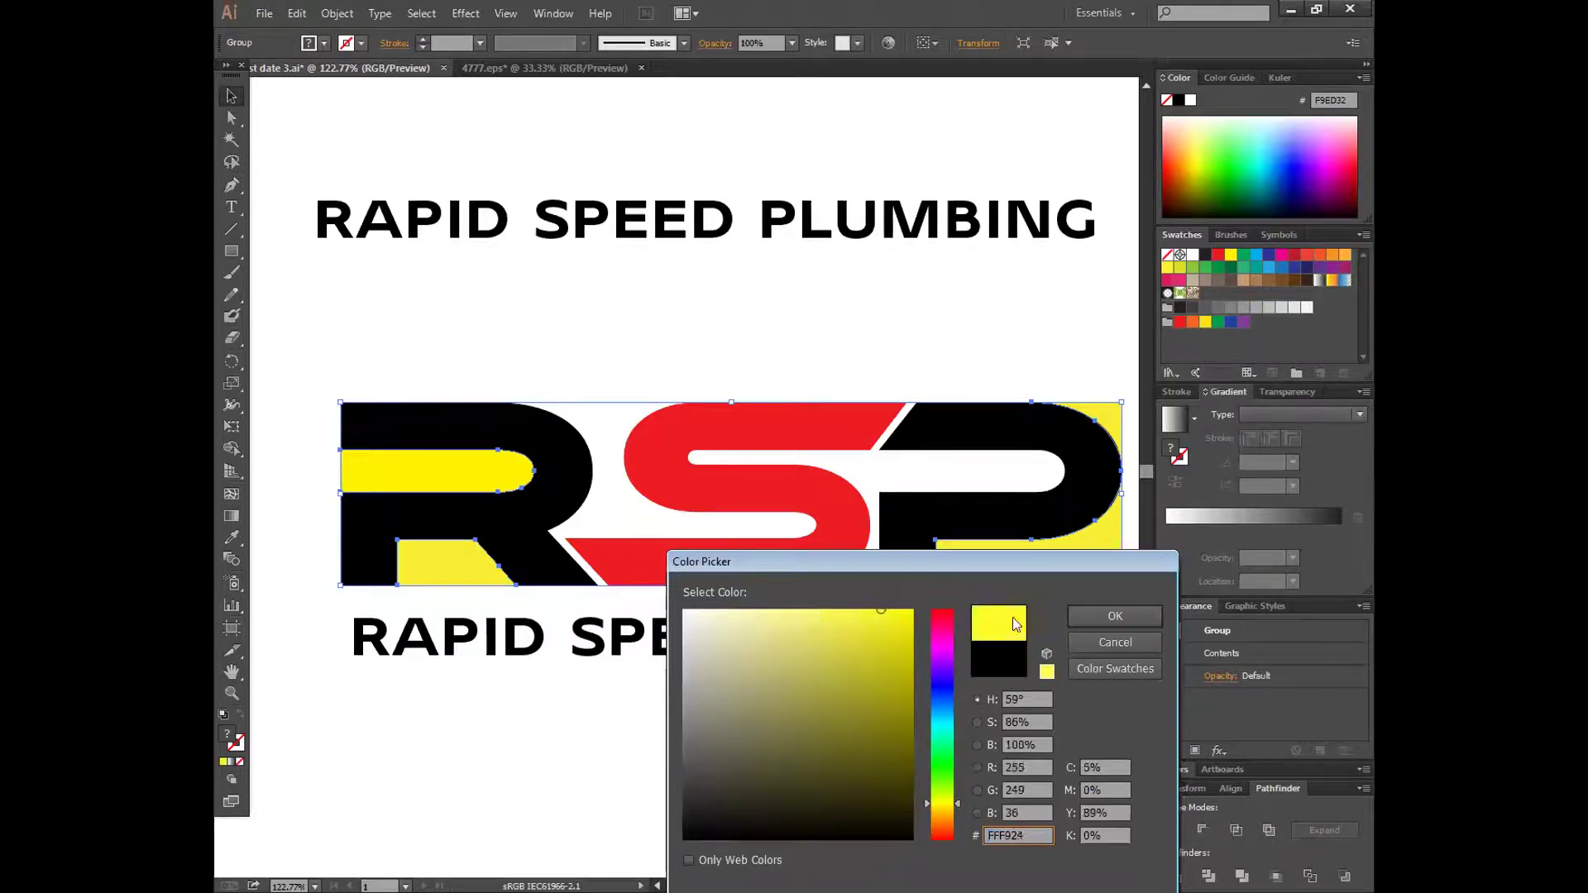
{"action": "left_click", "coordinate": [1102, 615]}
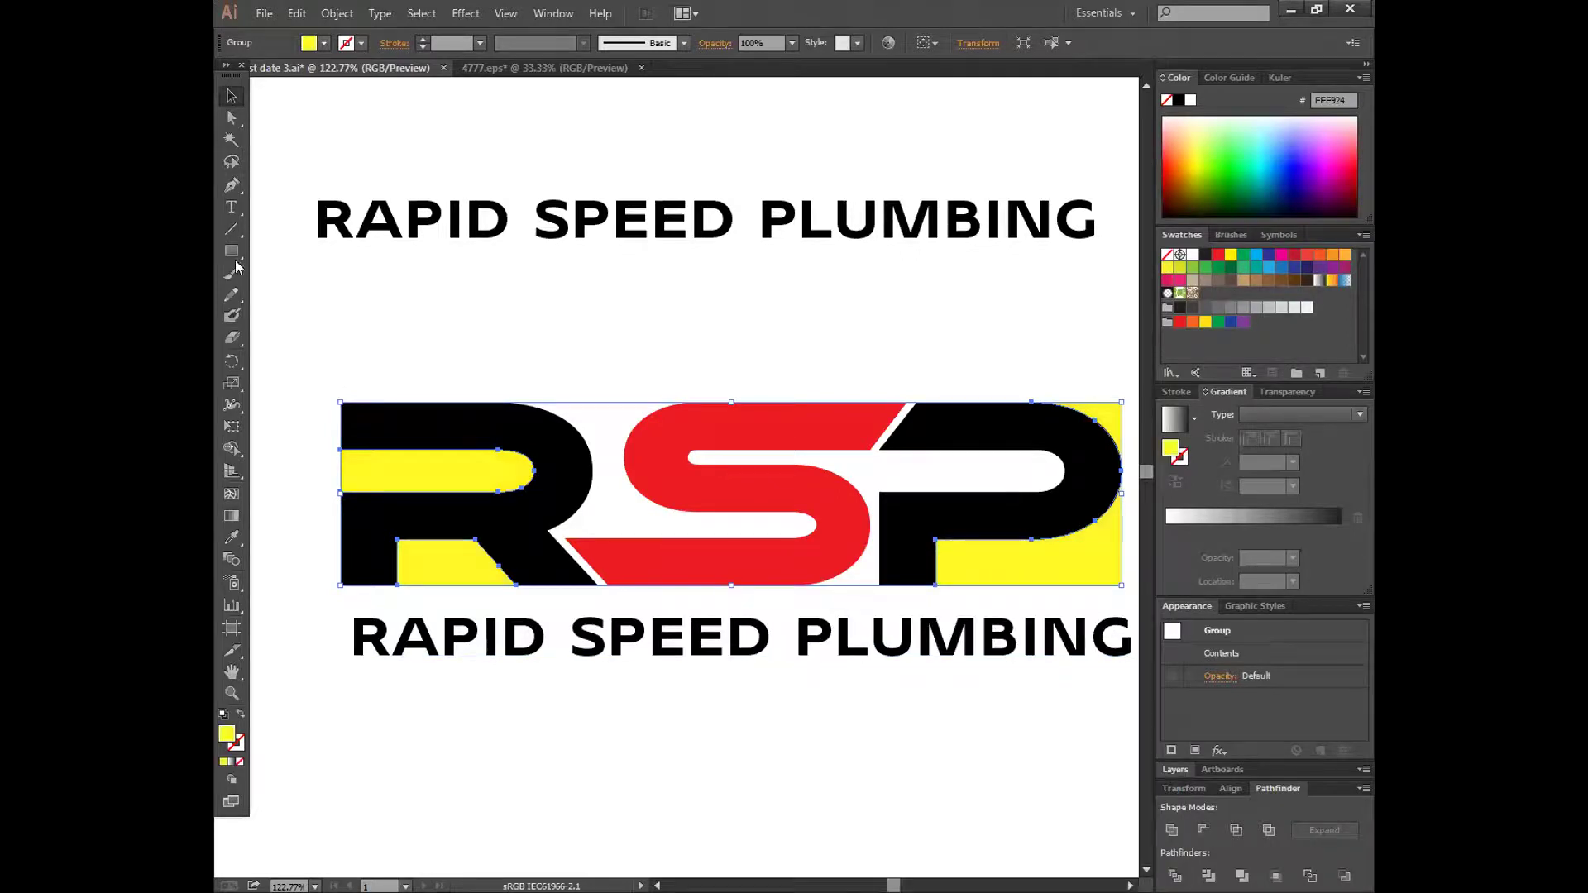
{"action": "left_click", "coordinate": [491, 137]}
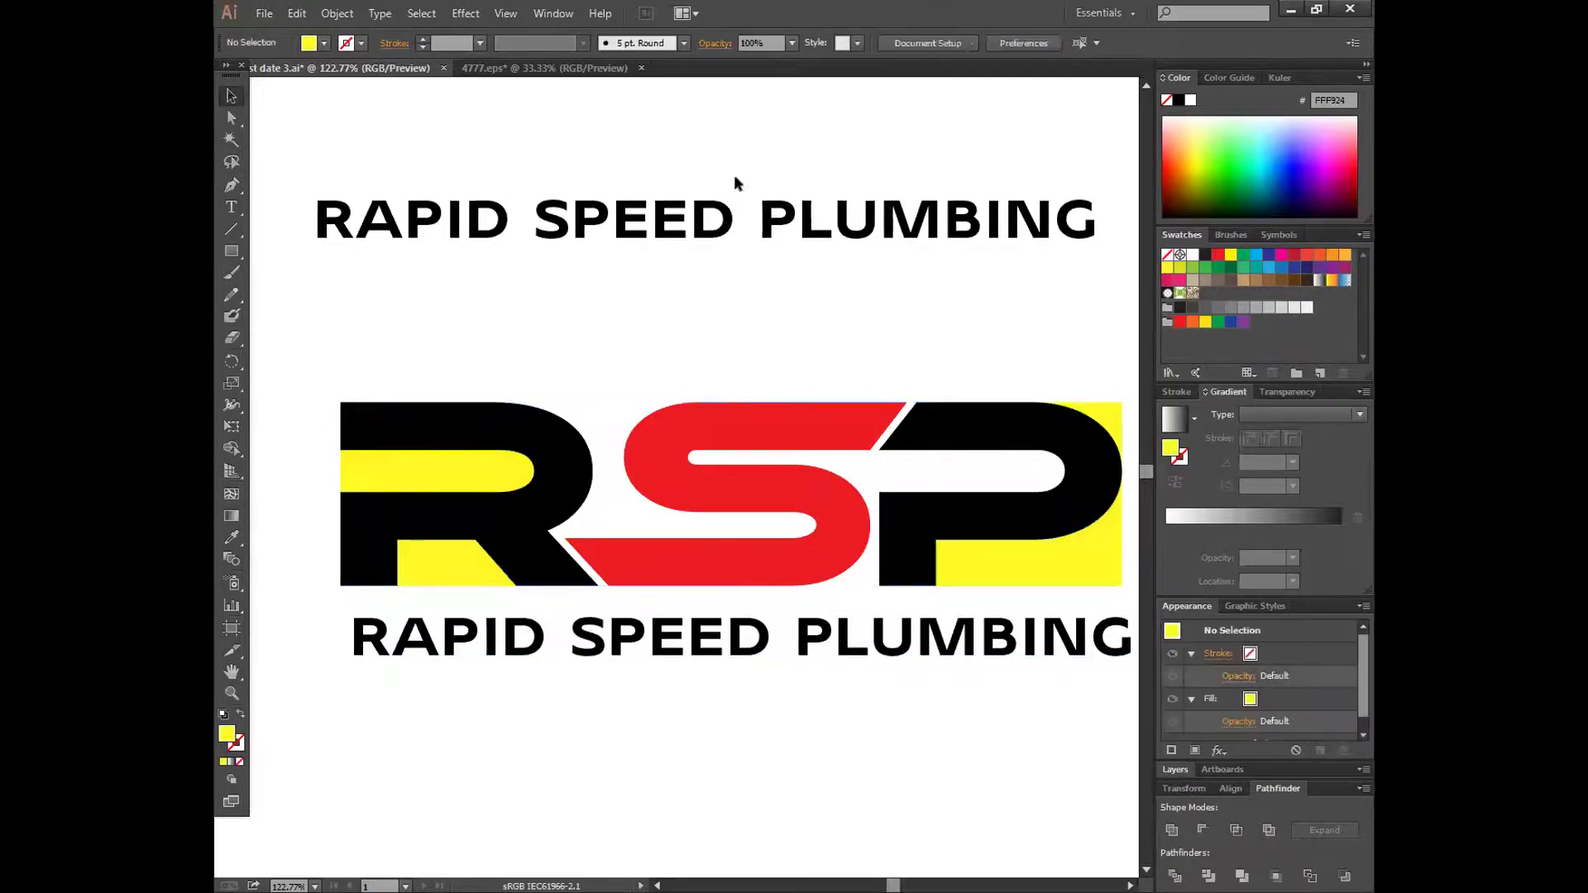
- Nudge the lower RAPID SPEED PLUMBING text slightly left so it lines up beneath the RSP lettering
{"action": "scroll", "coordinate": [831, 691], "scroll_direction": "down", "scroll_amount": 2}
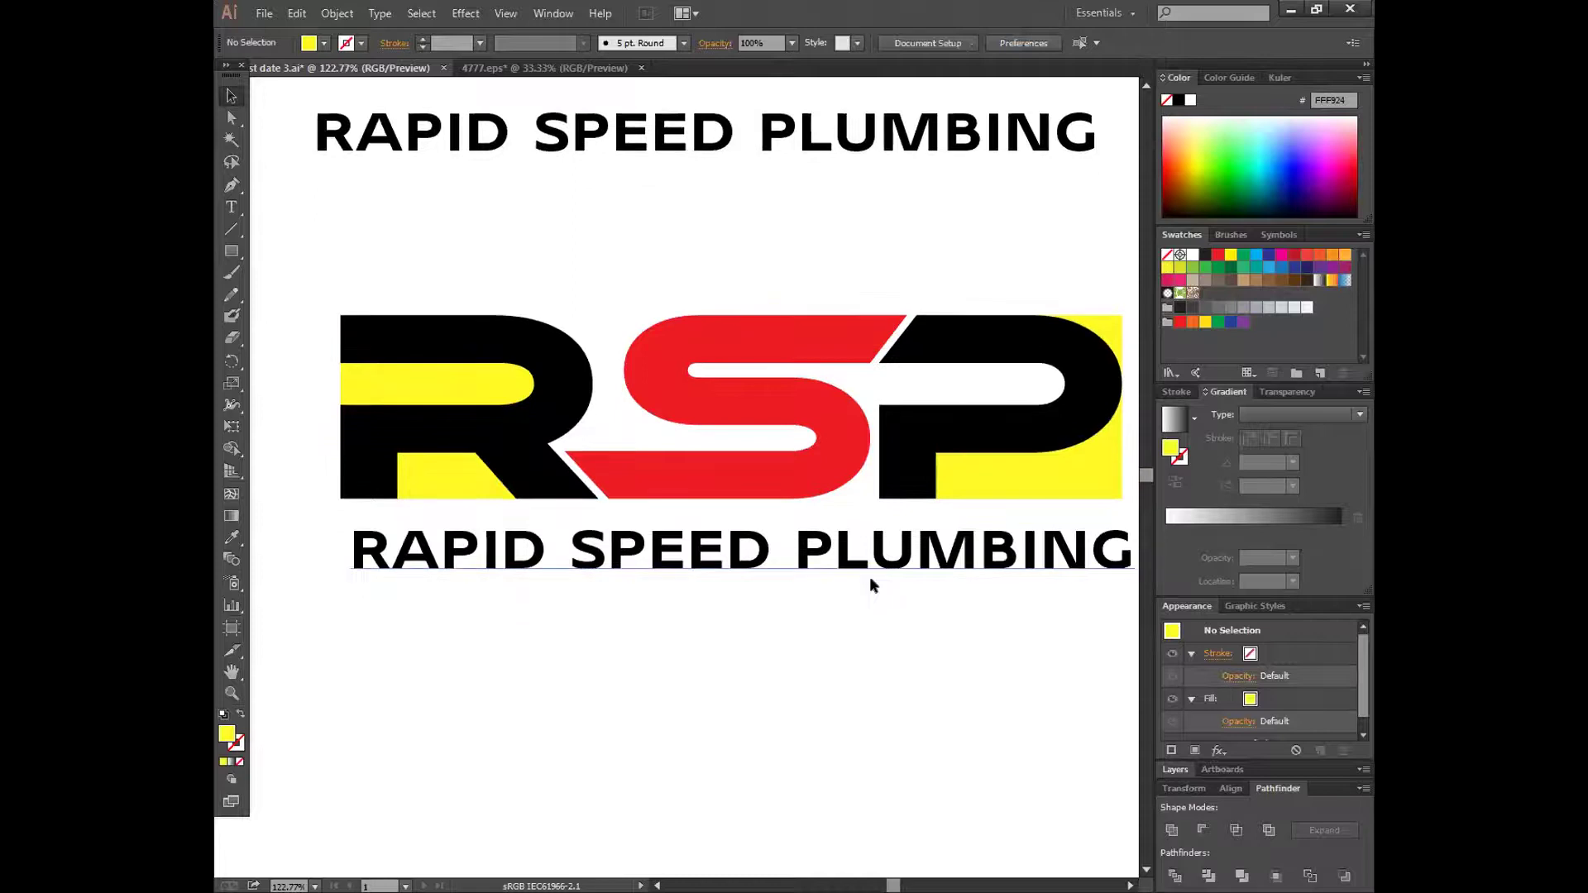
{"action": "left_click", "coordinate": [870, 585]}
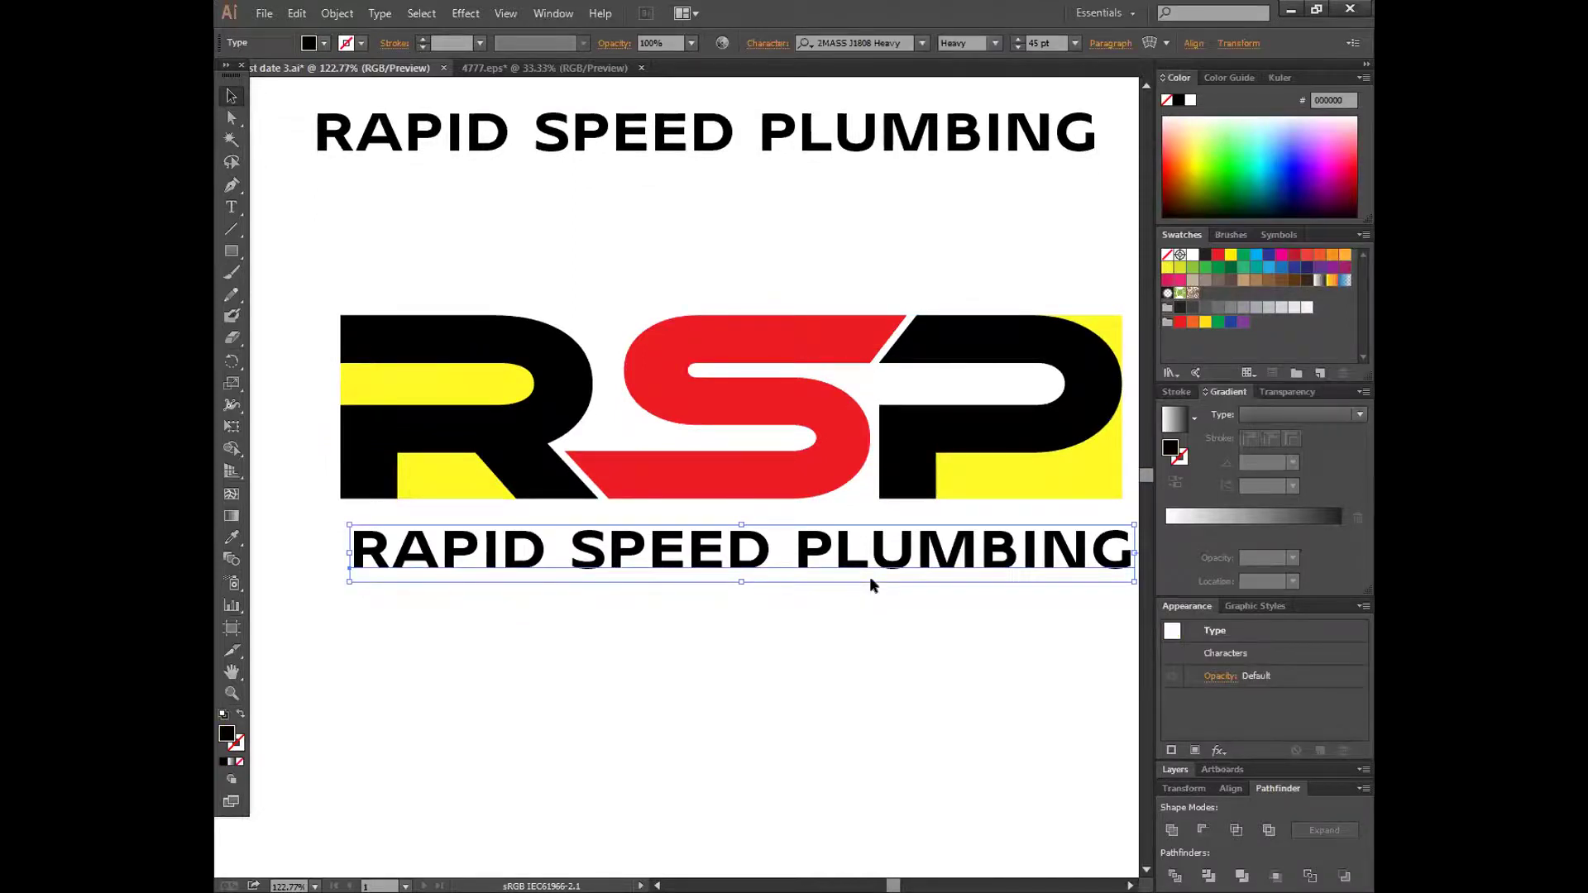
{"action": "key", "text": "Left"}
{"action": "key", "text": "Left"}
{"action": "key", "text": "Left"}
{"action": "key", "text": "Left"}
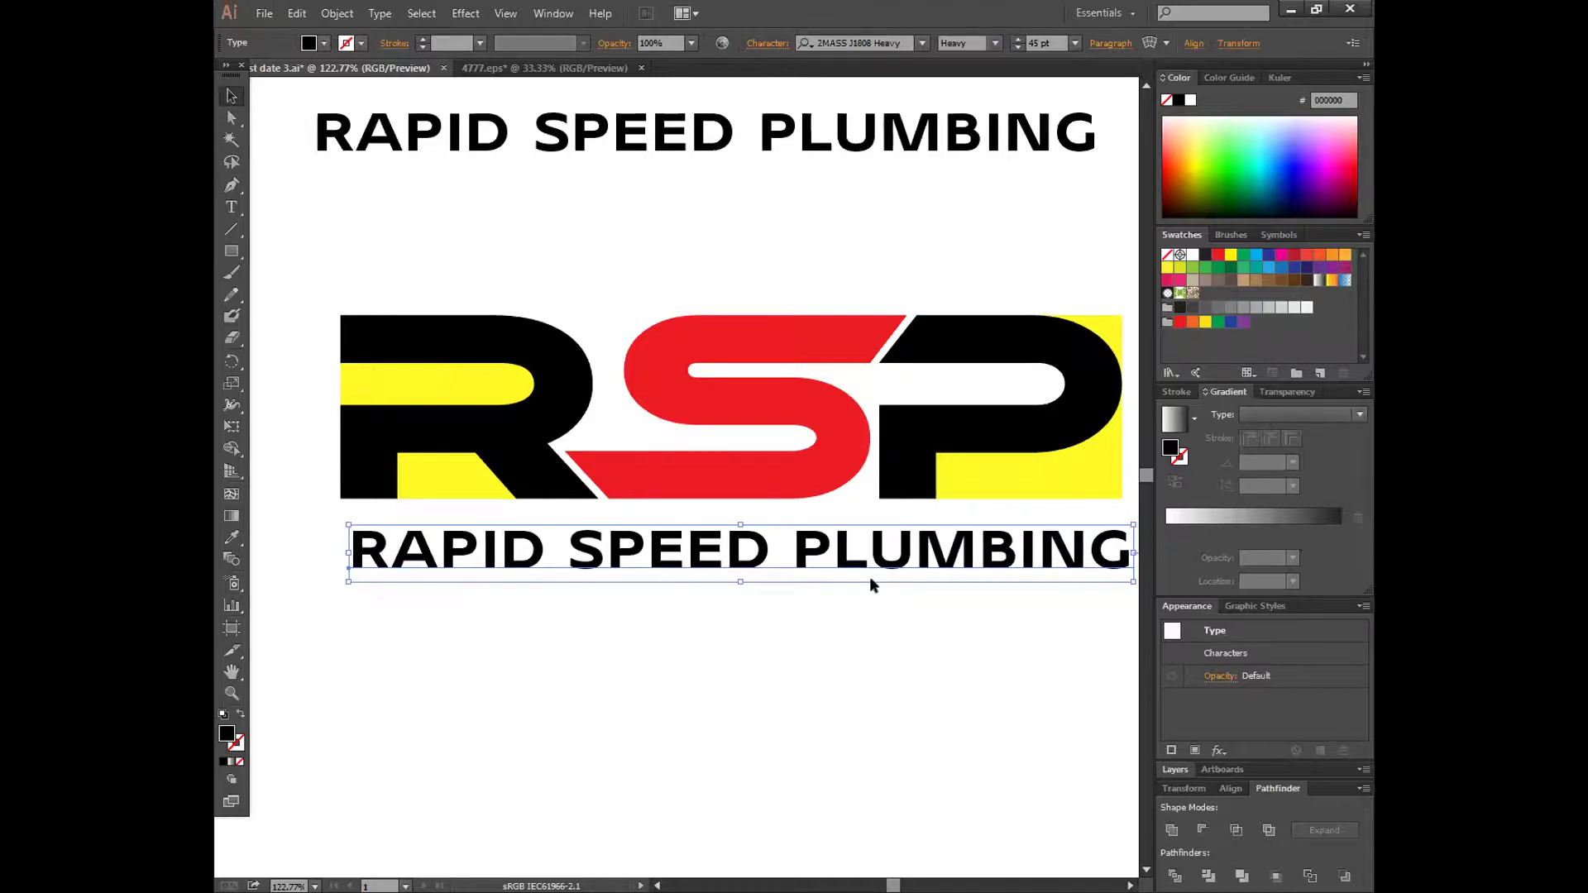
{"action": "key", "text": "Left"}
{"action": "key", "text": "Left"}
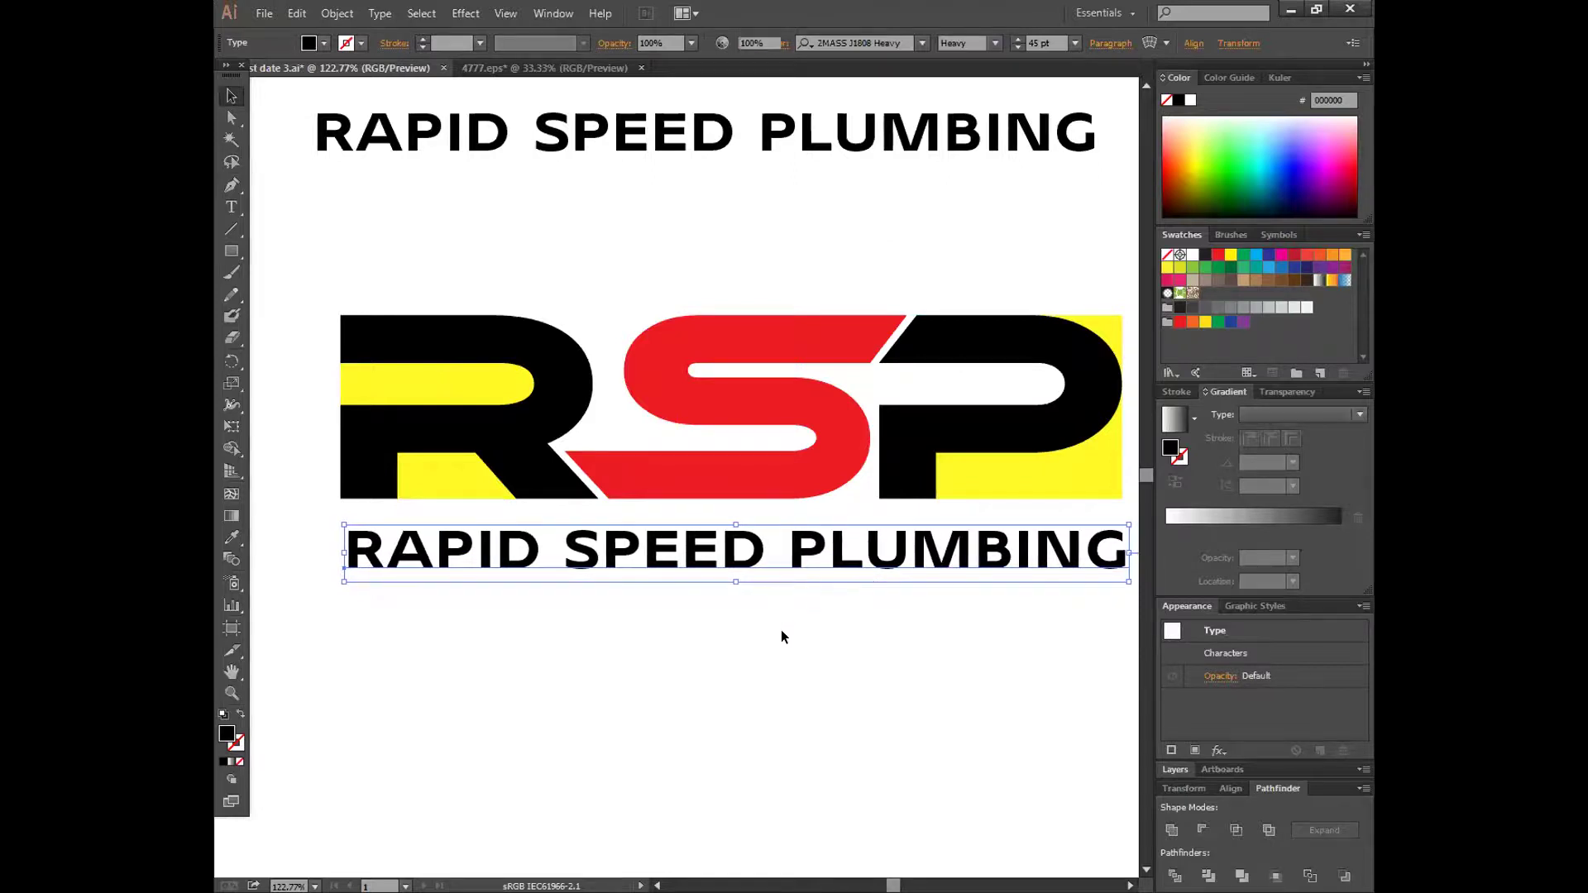
- Convert the lower RAPID SPEED PLUMBING text to outlines and ungroup it into separate letters
{"action": "right_click", "coordinate": [728, 559]}
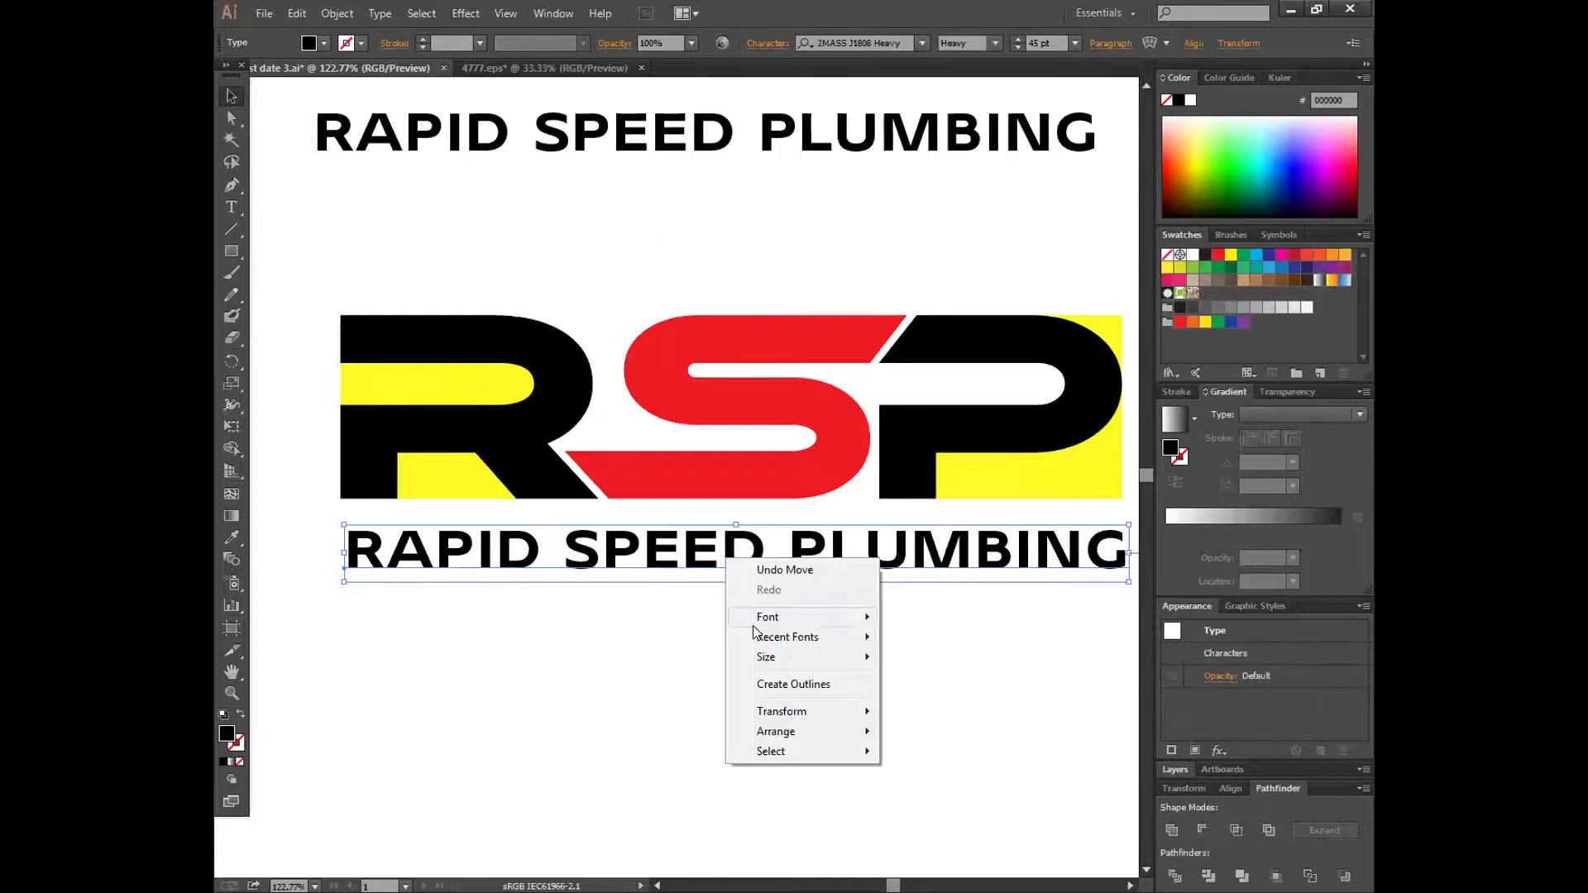
{"action": "left_click", "coordinate": [776, 685]}
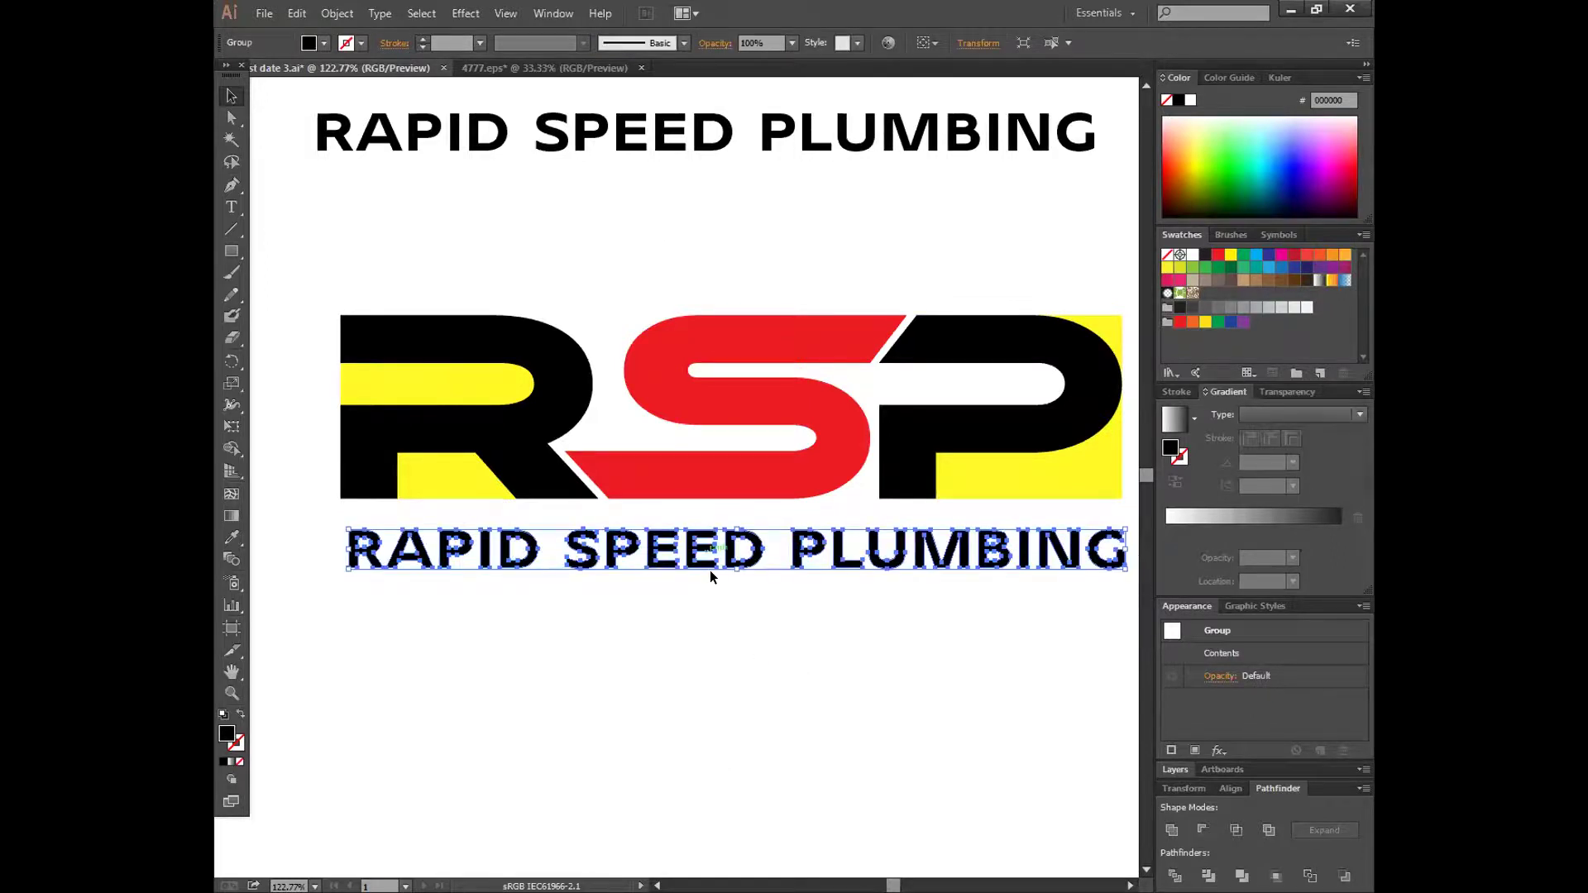
{"action": "right_click", "coordinate": [709, 560]}
{"action": "left_click", "coordinate": [754, 662]}
- Color the outlined word SPEED with the red sampled from the large S
{"action": "left_click_drag", "start_coordinate": [567, 599], "coordinate": [670, 572]}
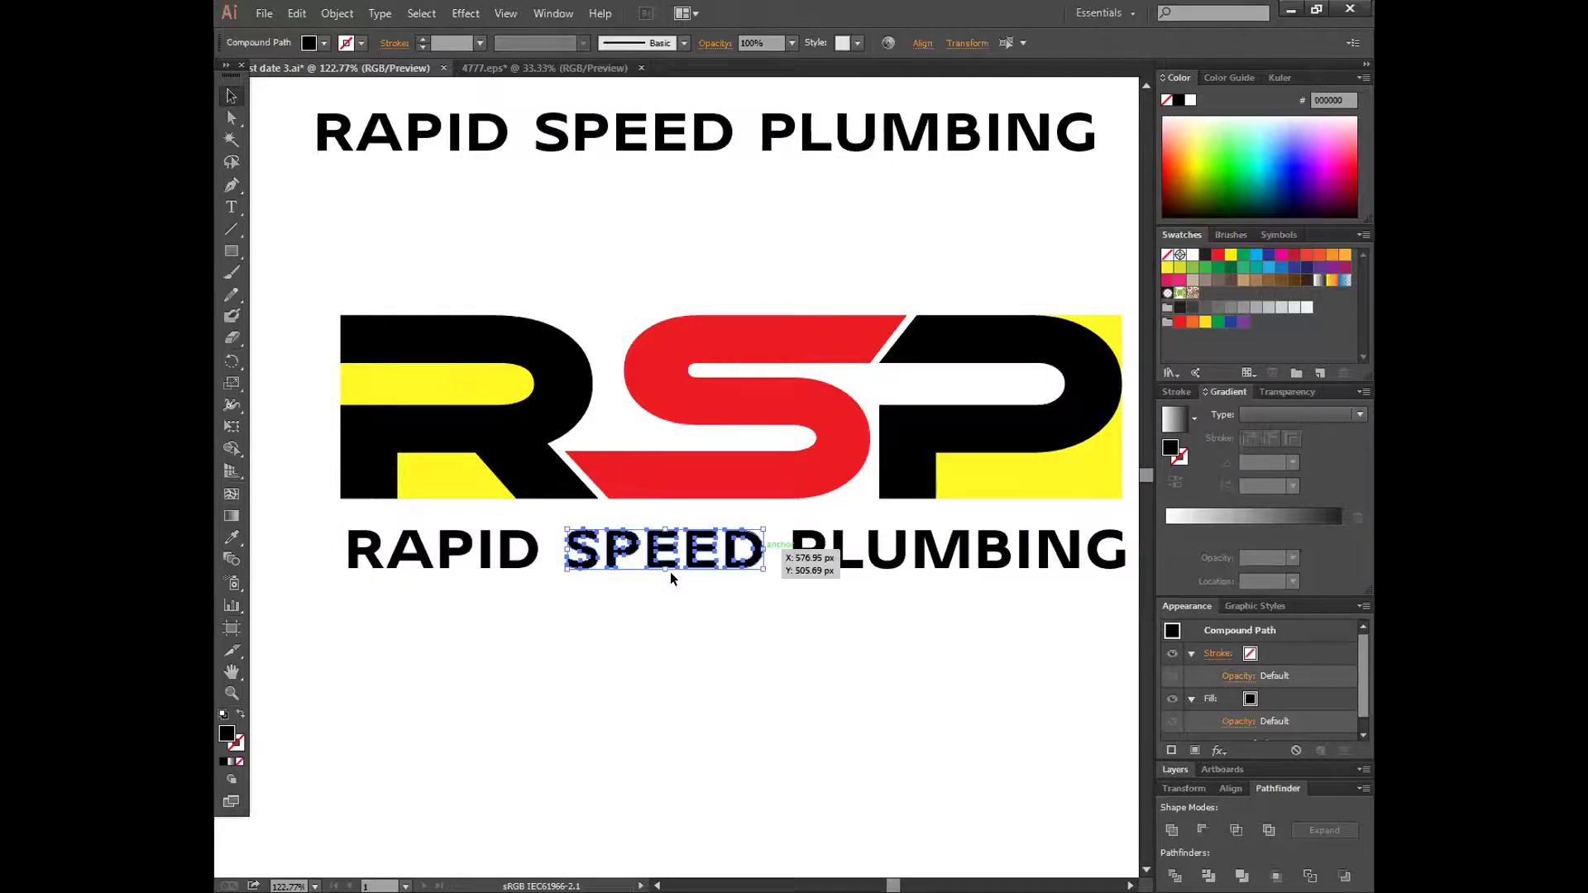
{"action": "left_click", "coordinate": [232, 537]}
{"action": "left_click", "coordinate": [604, 460]}
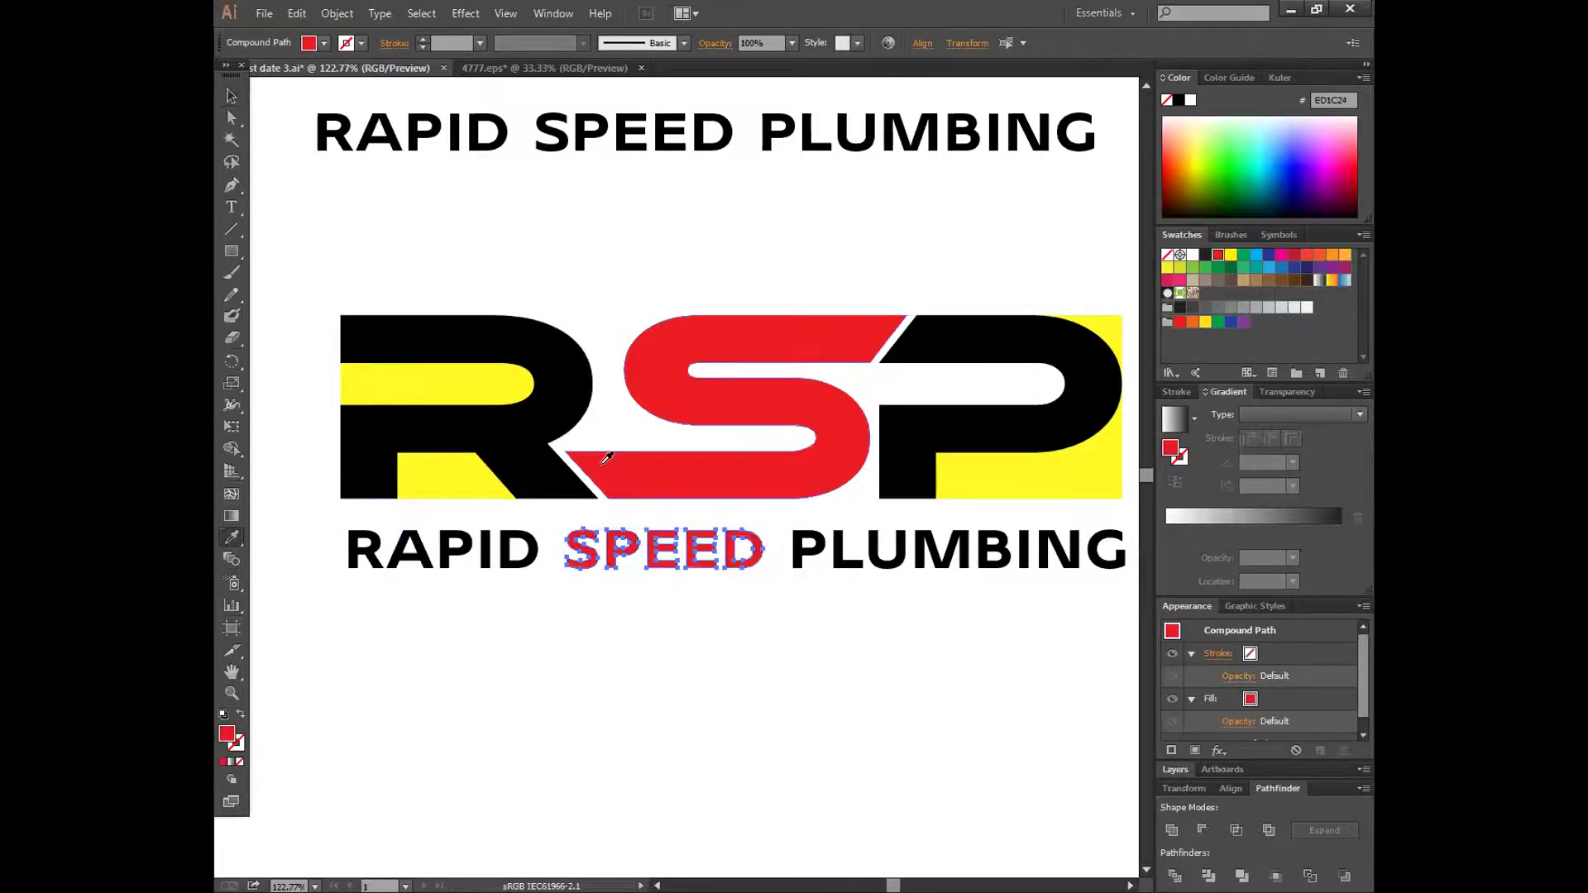
{"action": "left_click", "coordinate": [232, 97]}
{"action": "left_click", "coordinate": [311, 192]}
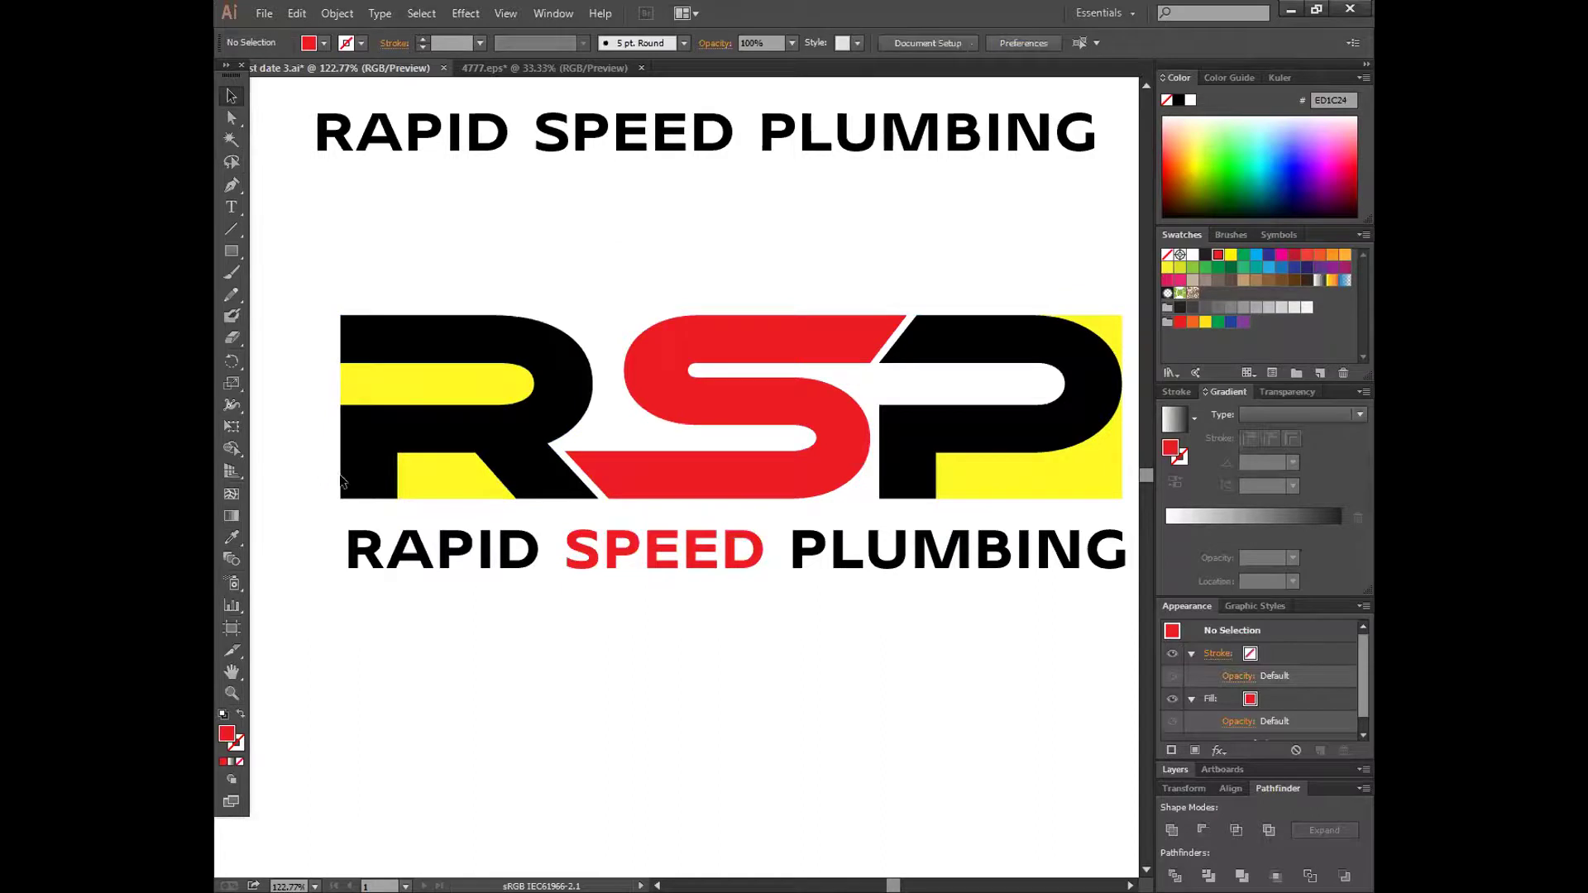
- Match the outlined words RAPID and PLUMBING to the black of the large R and group their letters together
{"action": "left_click_drag", "start_coordinate": [343, 617], "coordinate": [533, 550]}
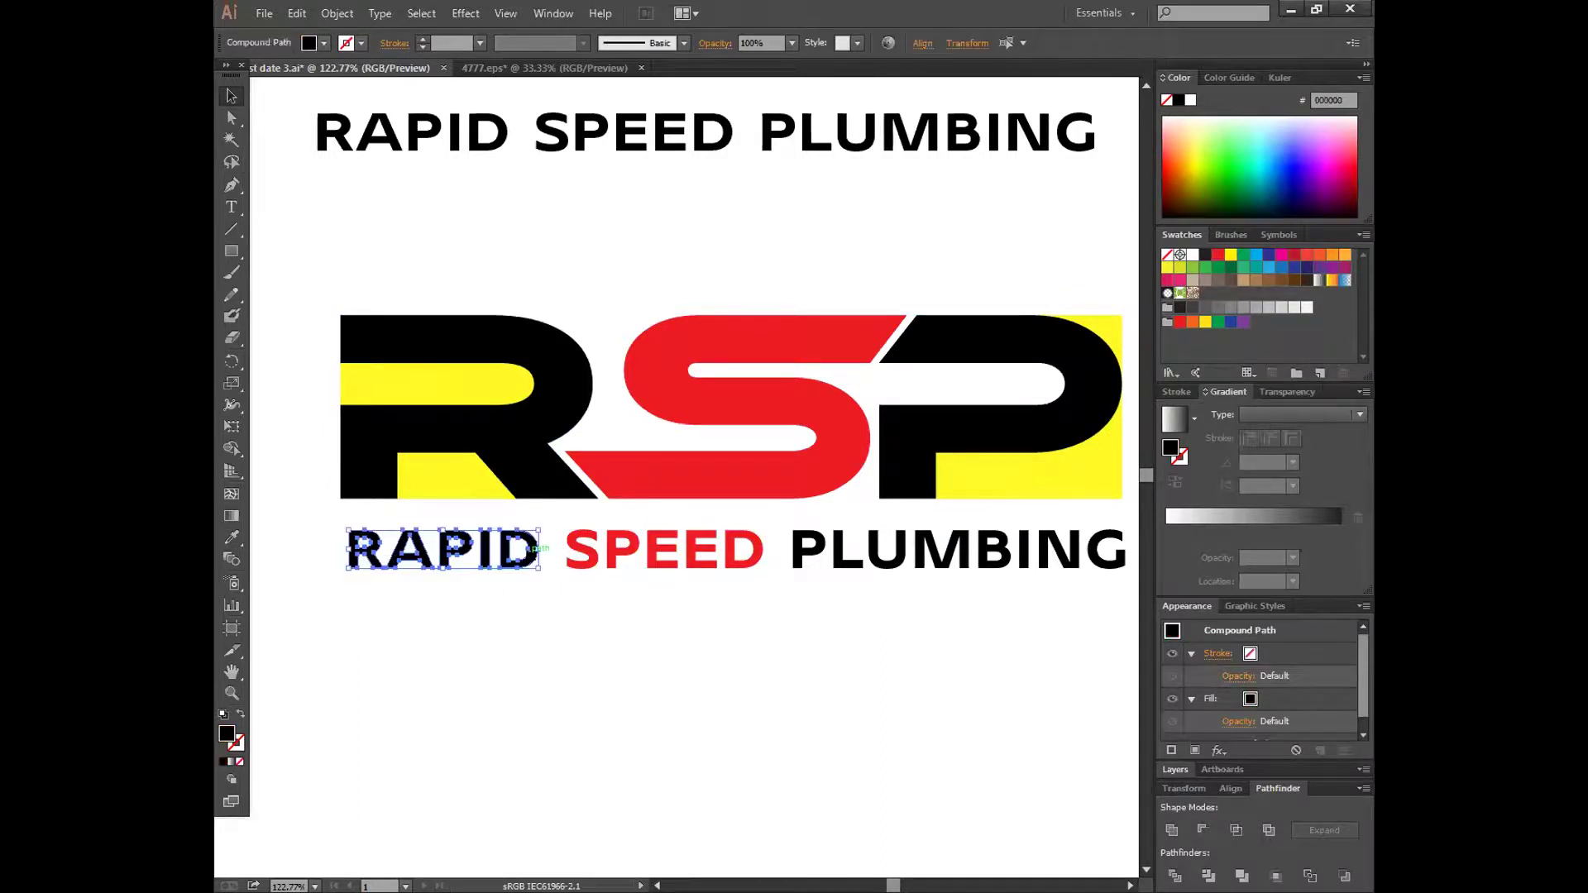
{"action": "left_click_drag", "start_coordinate": [800, 587], "coordinate": [1121, 542]}
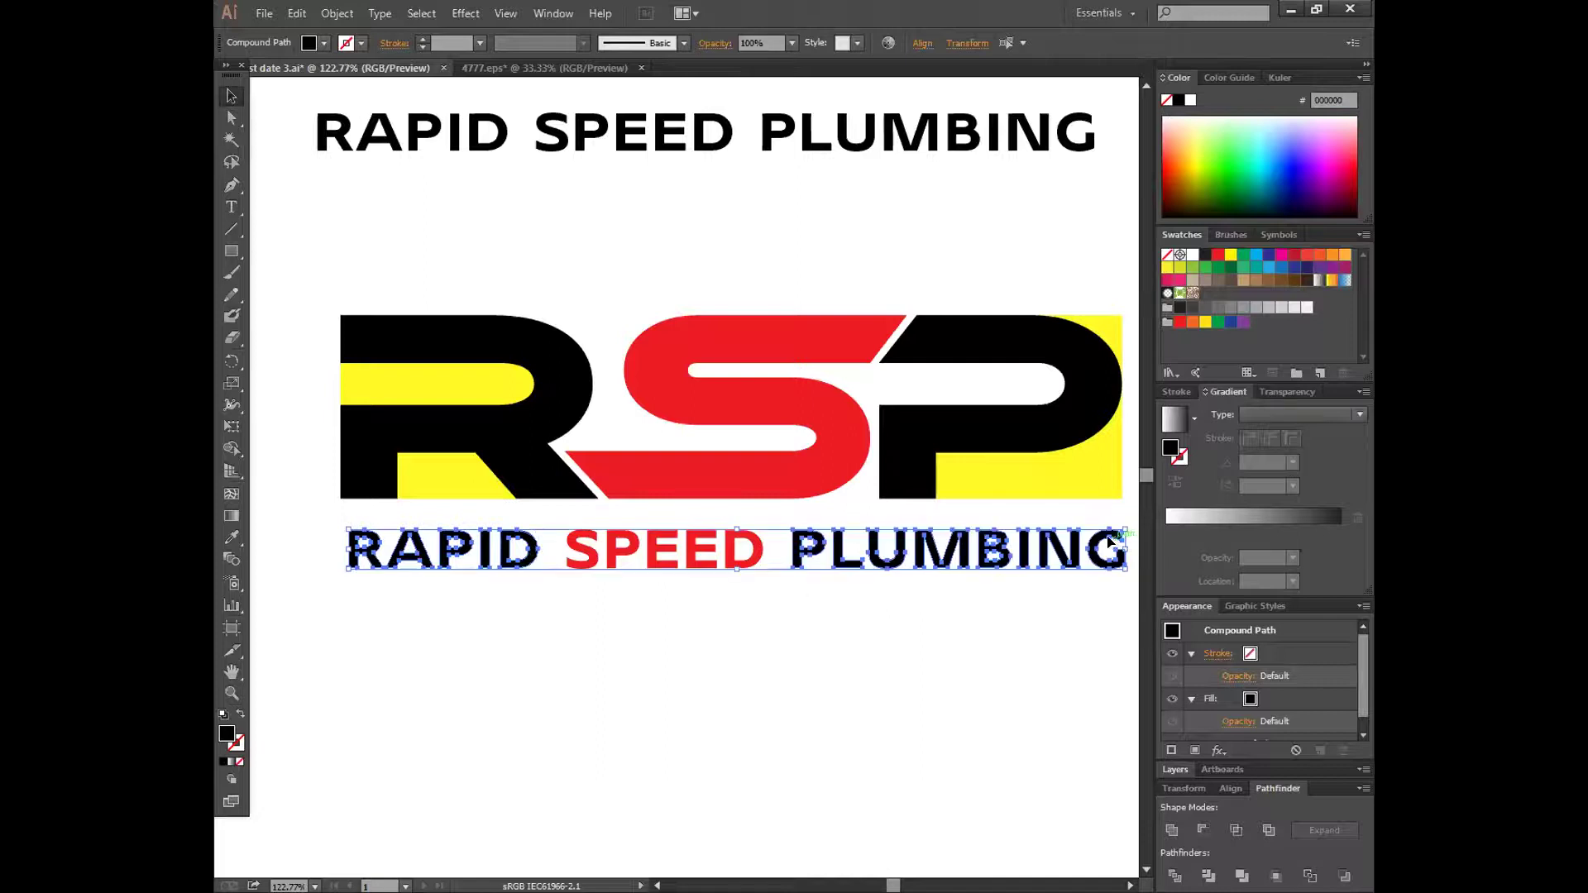
{"action": "left_click", "coordinate": [231, 537]}
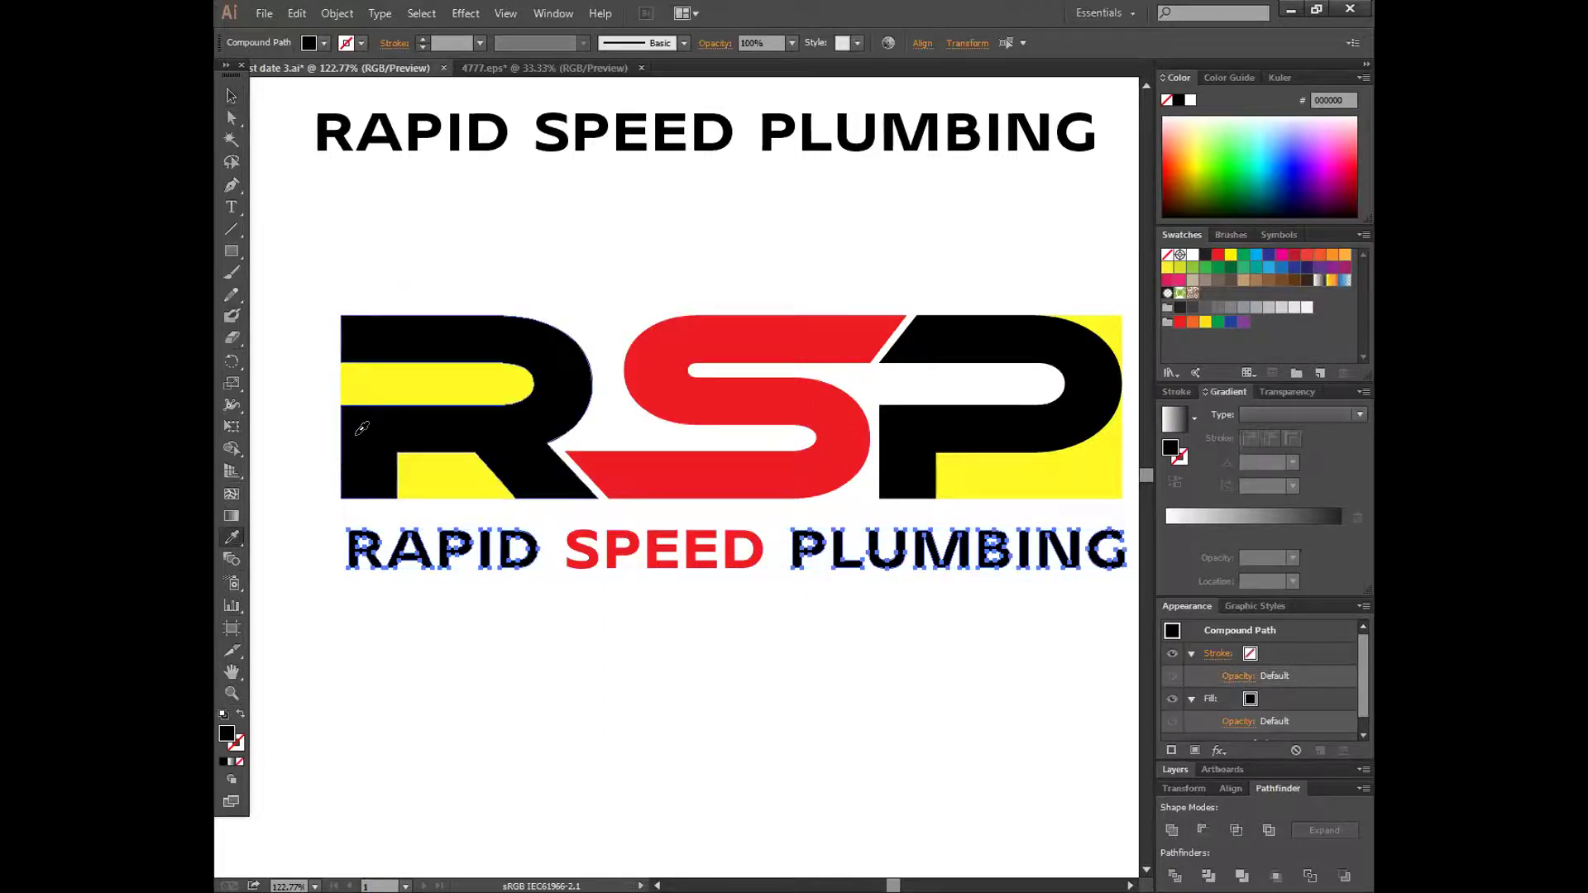
{"action": "left_click", "coordinate": [231, 96]}
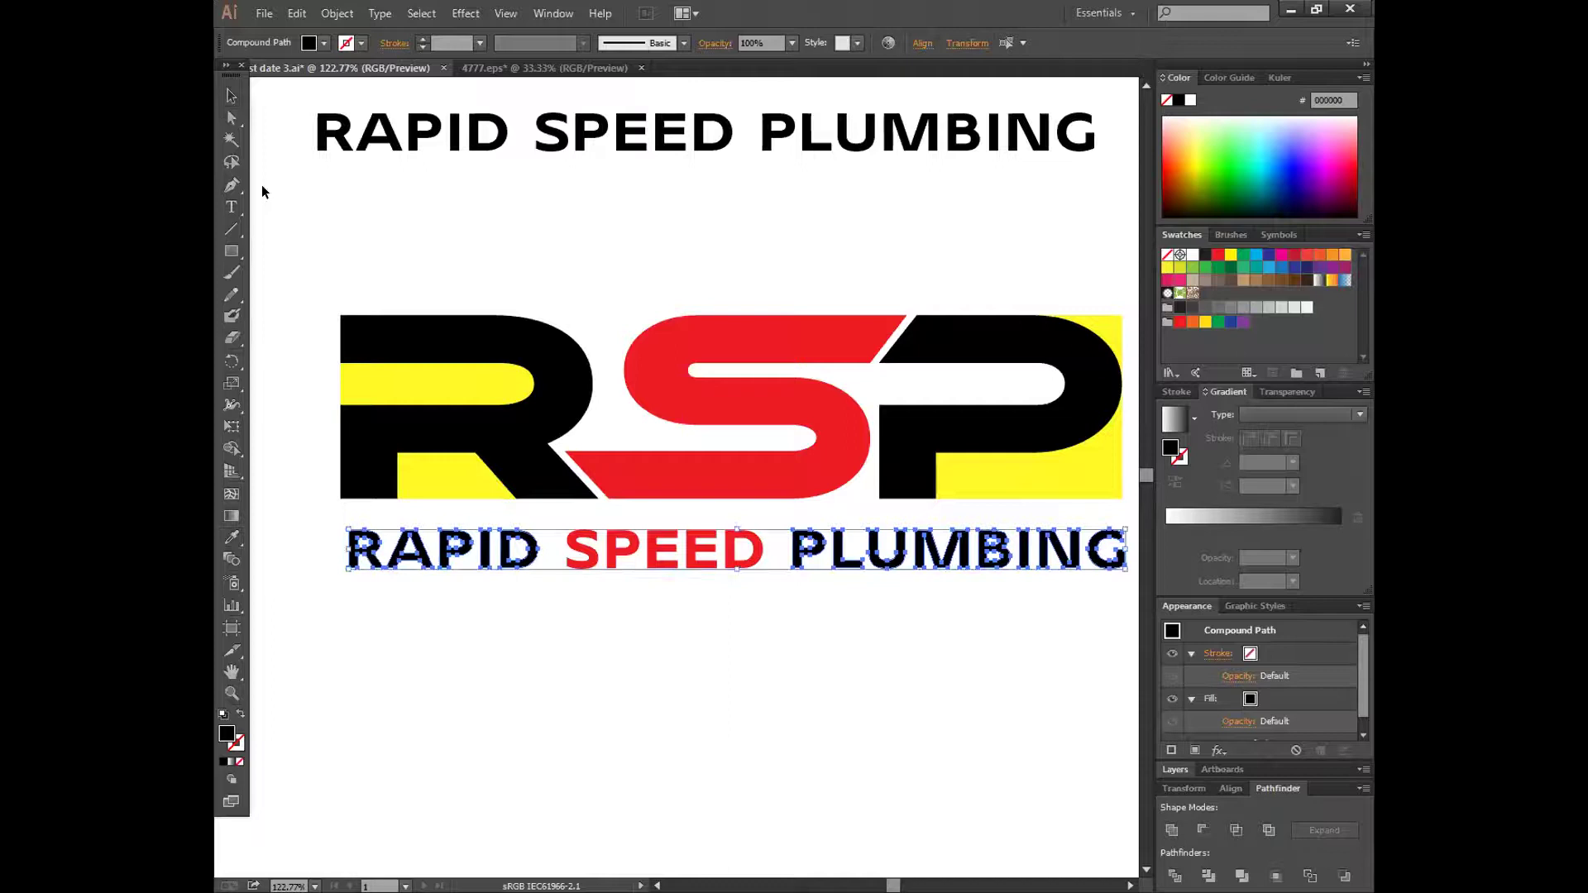
{"action": "right_click", "coordinate": [404, 560]}
{"action": "mouse_move", "coordinate": [455, 670]}
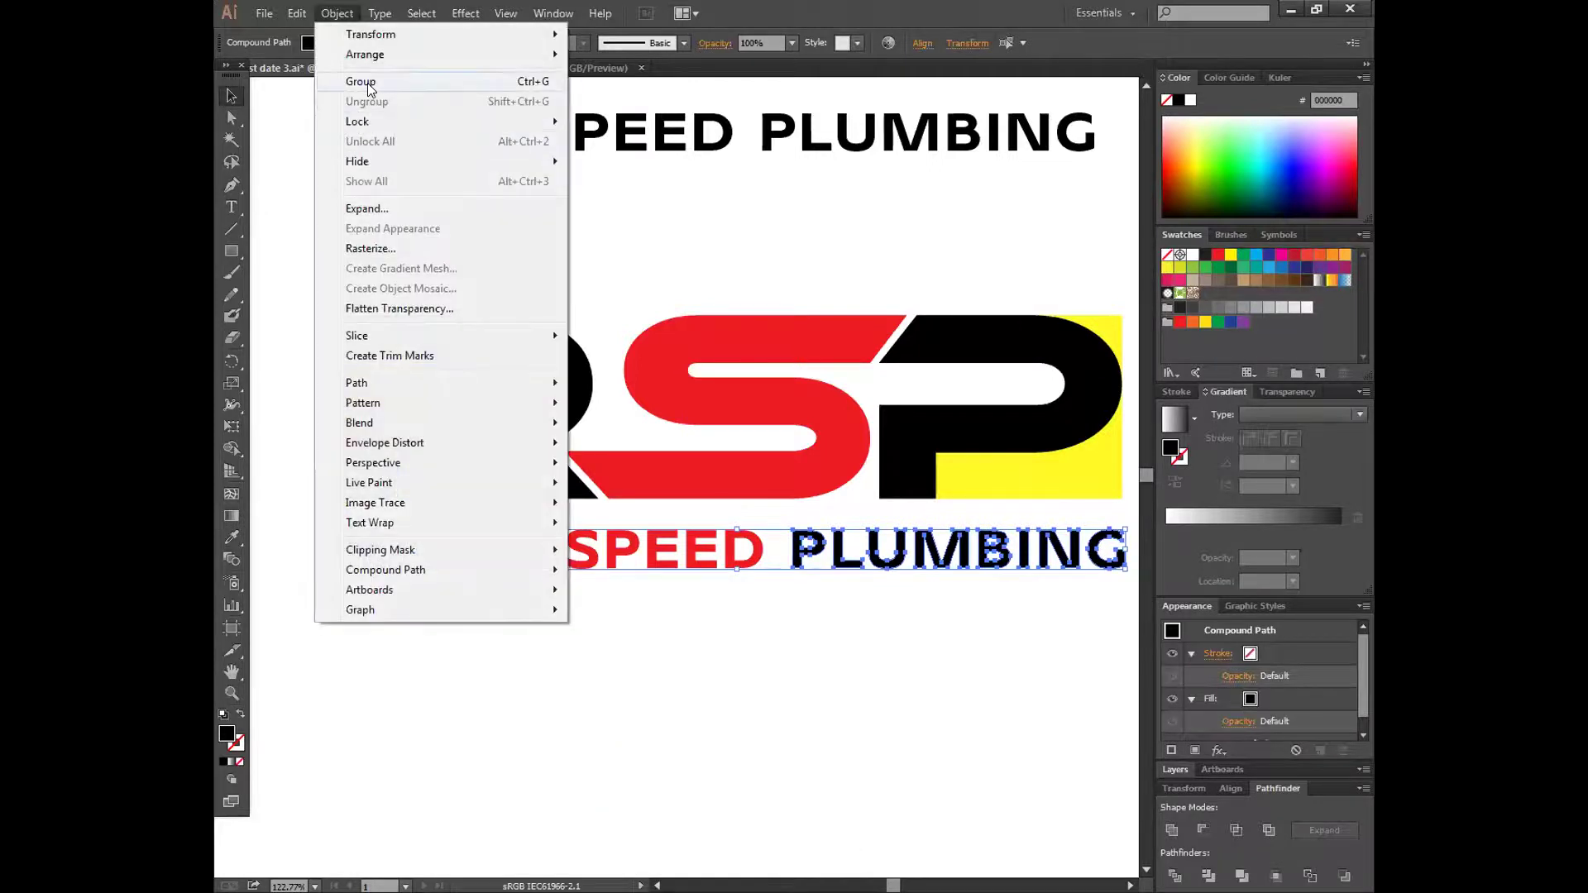
{"action": "left_click", "coordinate": [361, 81]}
{"action": "left_click", "coordinate": [581, 618]}
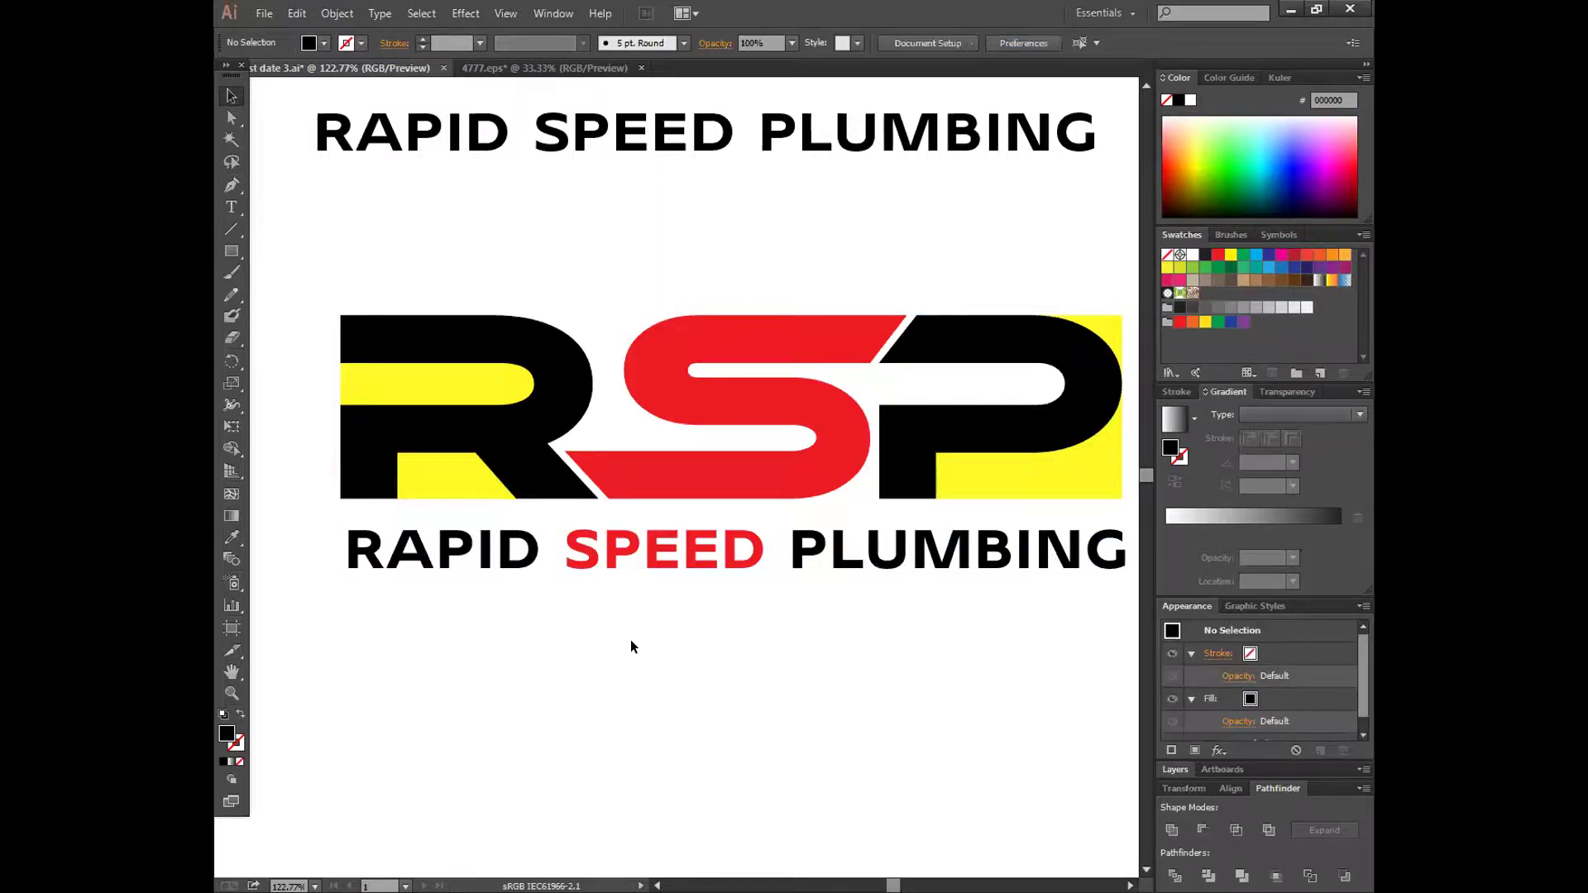
- Move the spare uppercase RAPID SPEED PLUMBING text above the artboard and shift the earlier RSP logo slightly farther away from it
{"action": "key", "text": "ctrl+minus"}
{"action": "key", "text": "ctrl+minus"}
{"action": "key", "text": "ctrl+minus"}
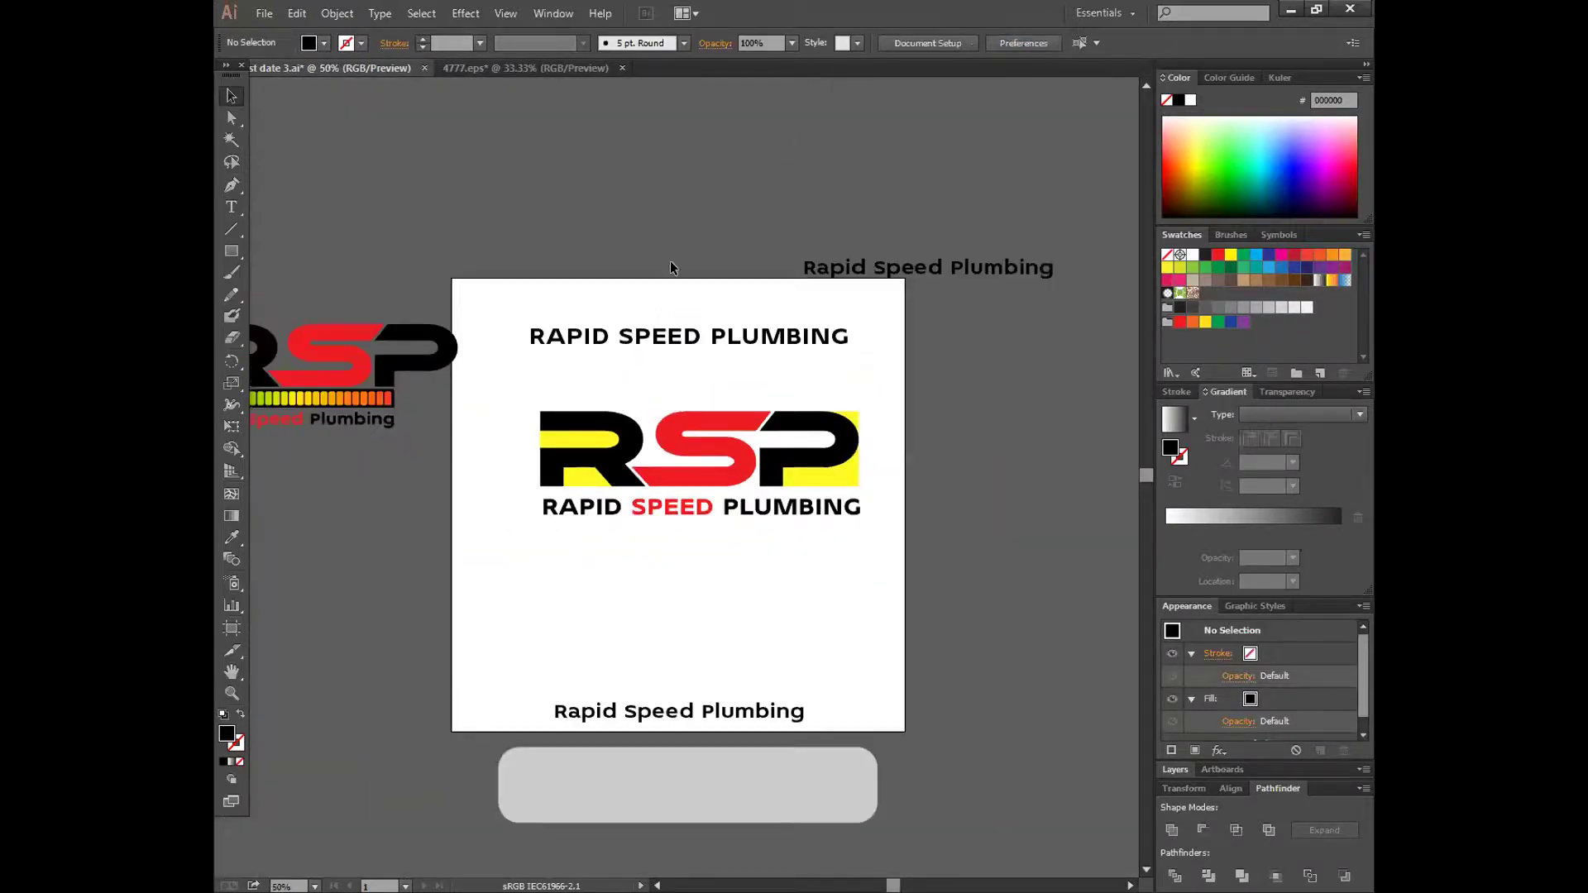
{"action": "left_click_drag", "start_coordinate": [671, 334], "coordinate": [672, 233]}
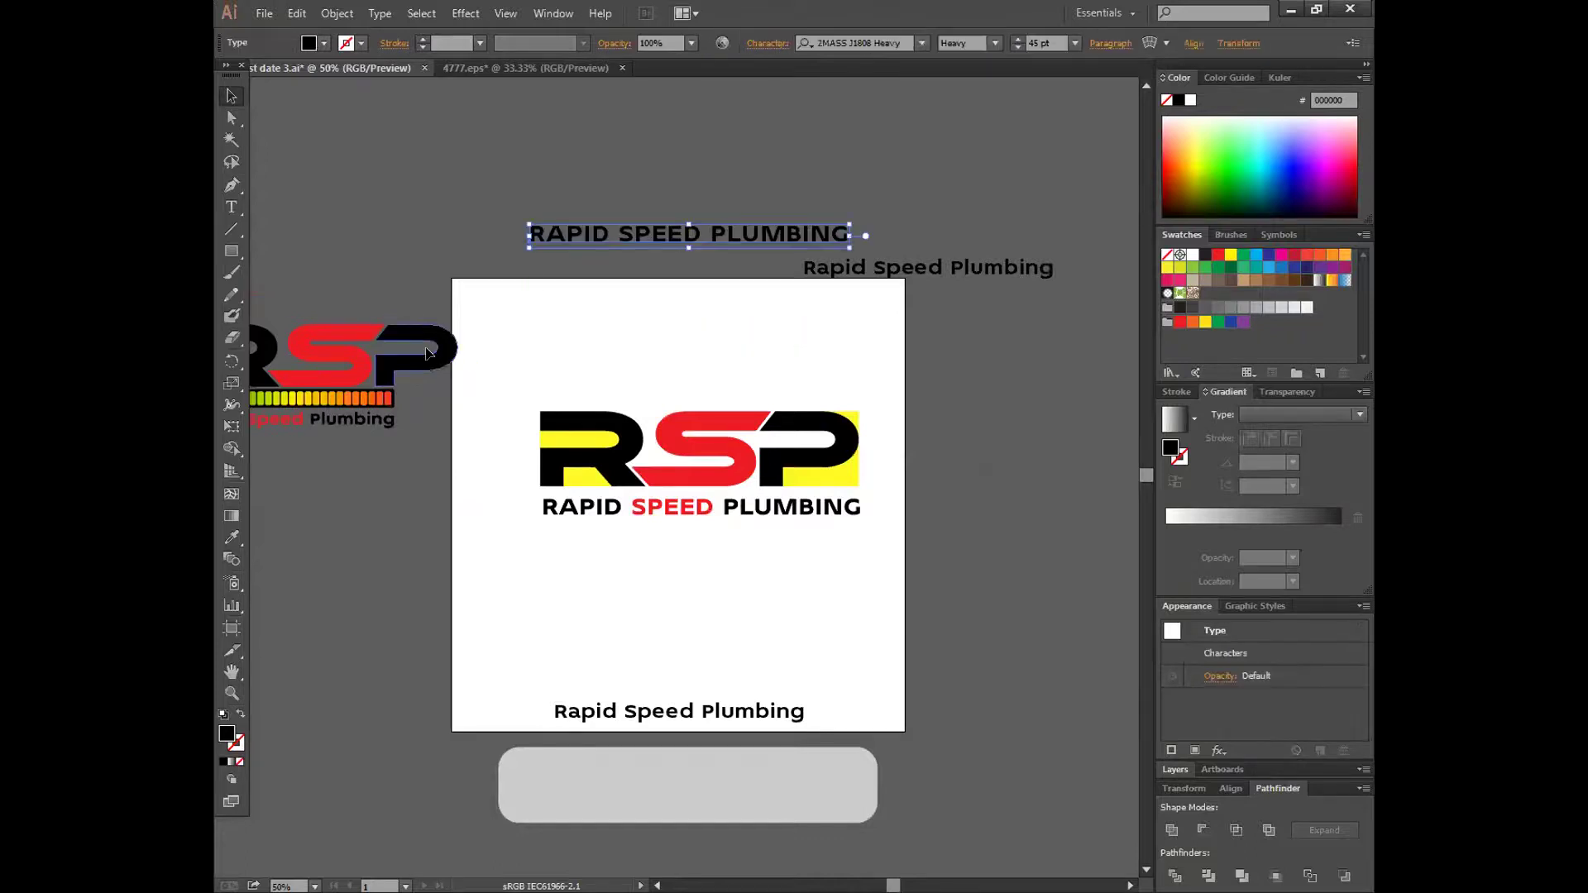
{"action": "left_click_drag", "start_coordinate": [426, 354], "coordinate": [412, 347]}
- Group the new RSP lettering with its name line and move the lowercase Rapid Speed Plumbing text off the artboard
{"action": "left_click_drag", "start_coordinate": [521, 382], "coordinate": [864, 521]}
{"action": "right_click", "coordinate": [783, 486]}
{"action": "left_click", "coordinate": [824, 571]}
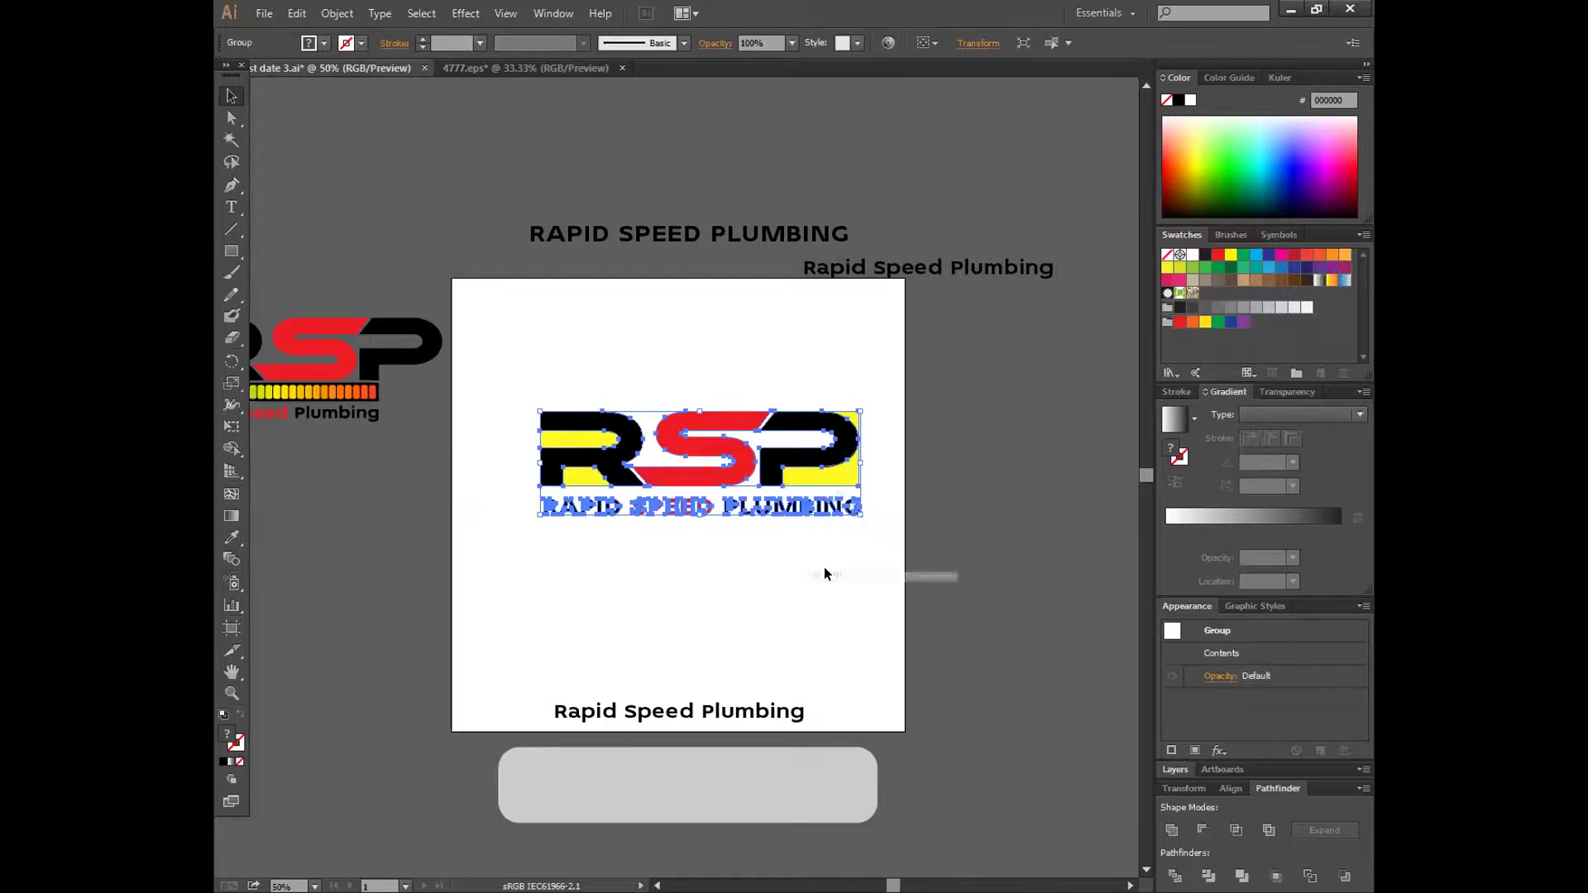
{"action": "left_click_drag", "start_coordinate": [856, 468], "coordinate": [827, 470]}
{"action": "left_click_drag", "start_coordinate": [717, 723], "coordinate": [983, 460]}
- Center the grouped RSP logo horizontally and vertically on the artboard and scale it down to about 615 px wide
{"action": "left_click", "coordinate": [782, 465]}
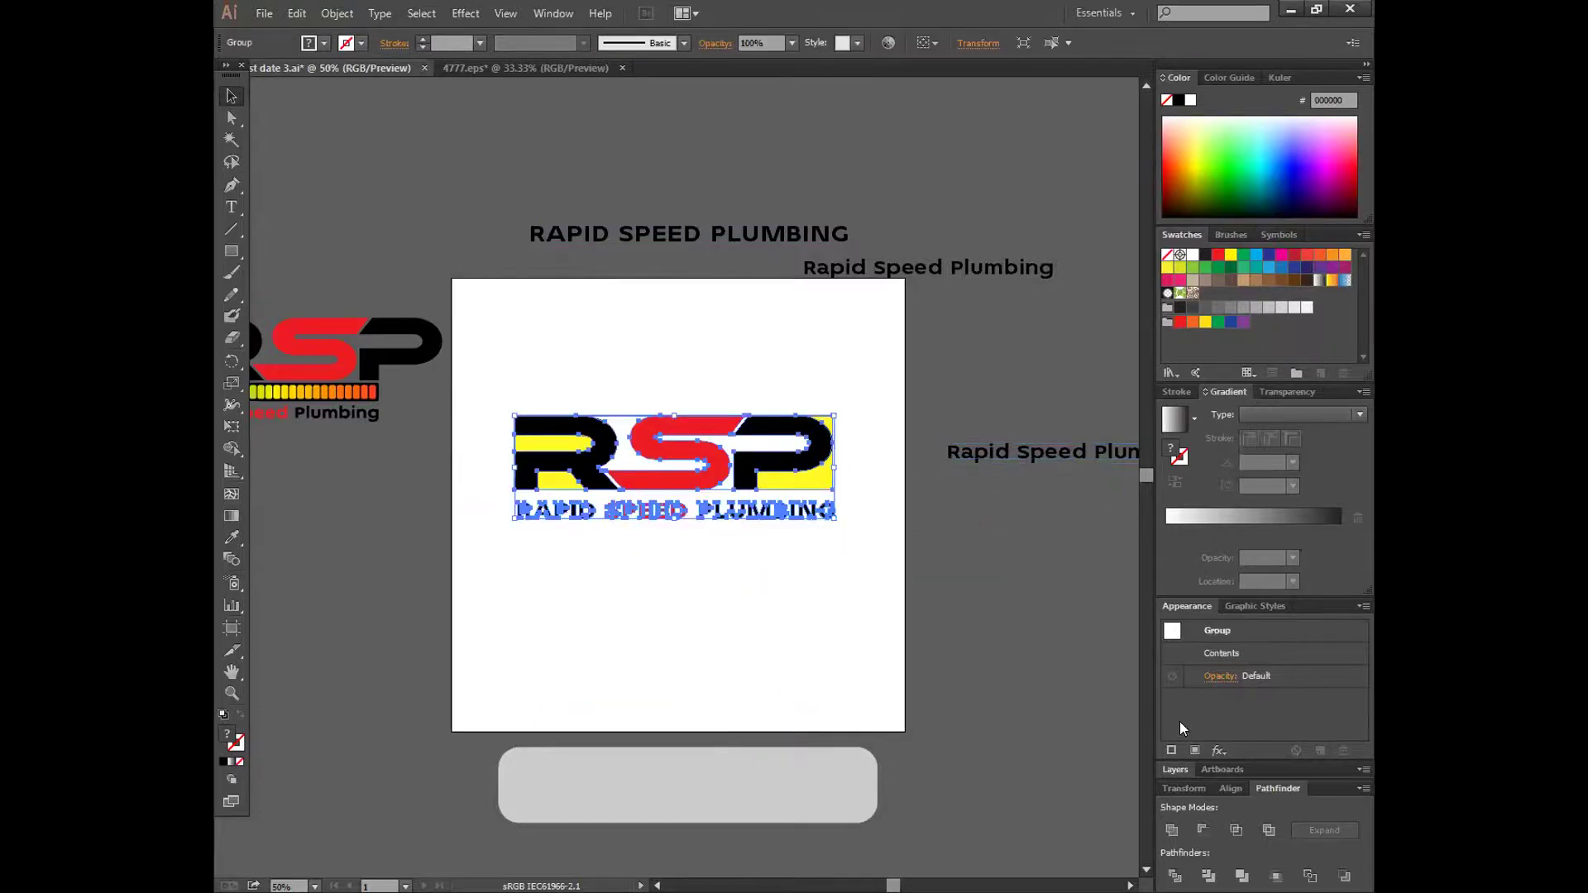
{"action": "left_click", "coordinate": [1230, 788]}
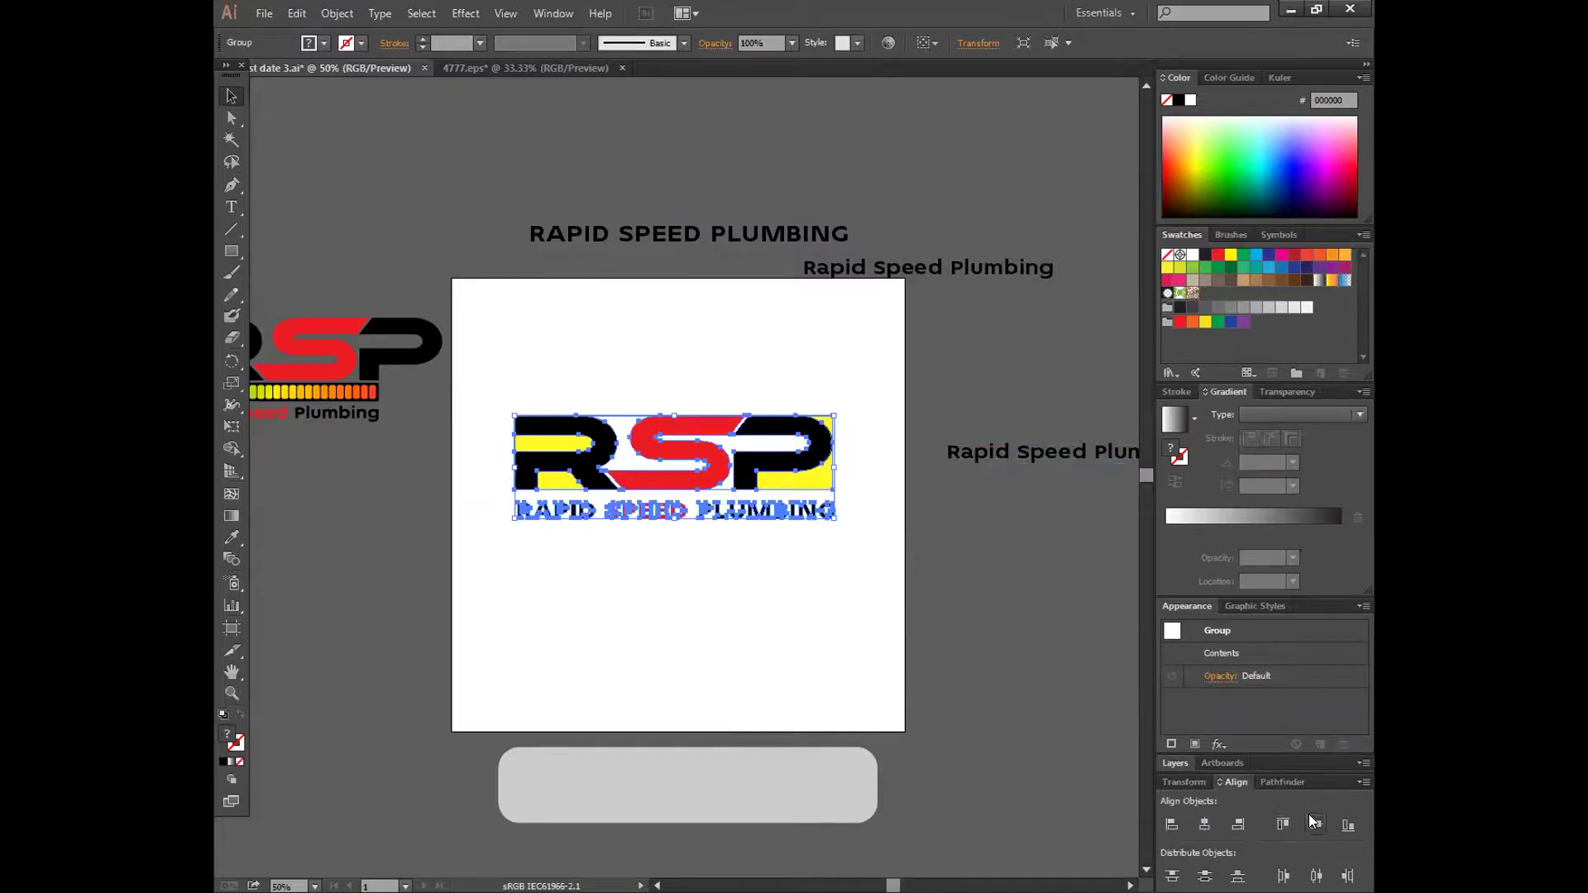
{"action": "left_click", "coordinate": [928, 43]}
{"action": "left_click", "coordinate": [955, 98]}
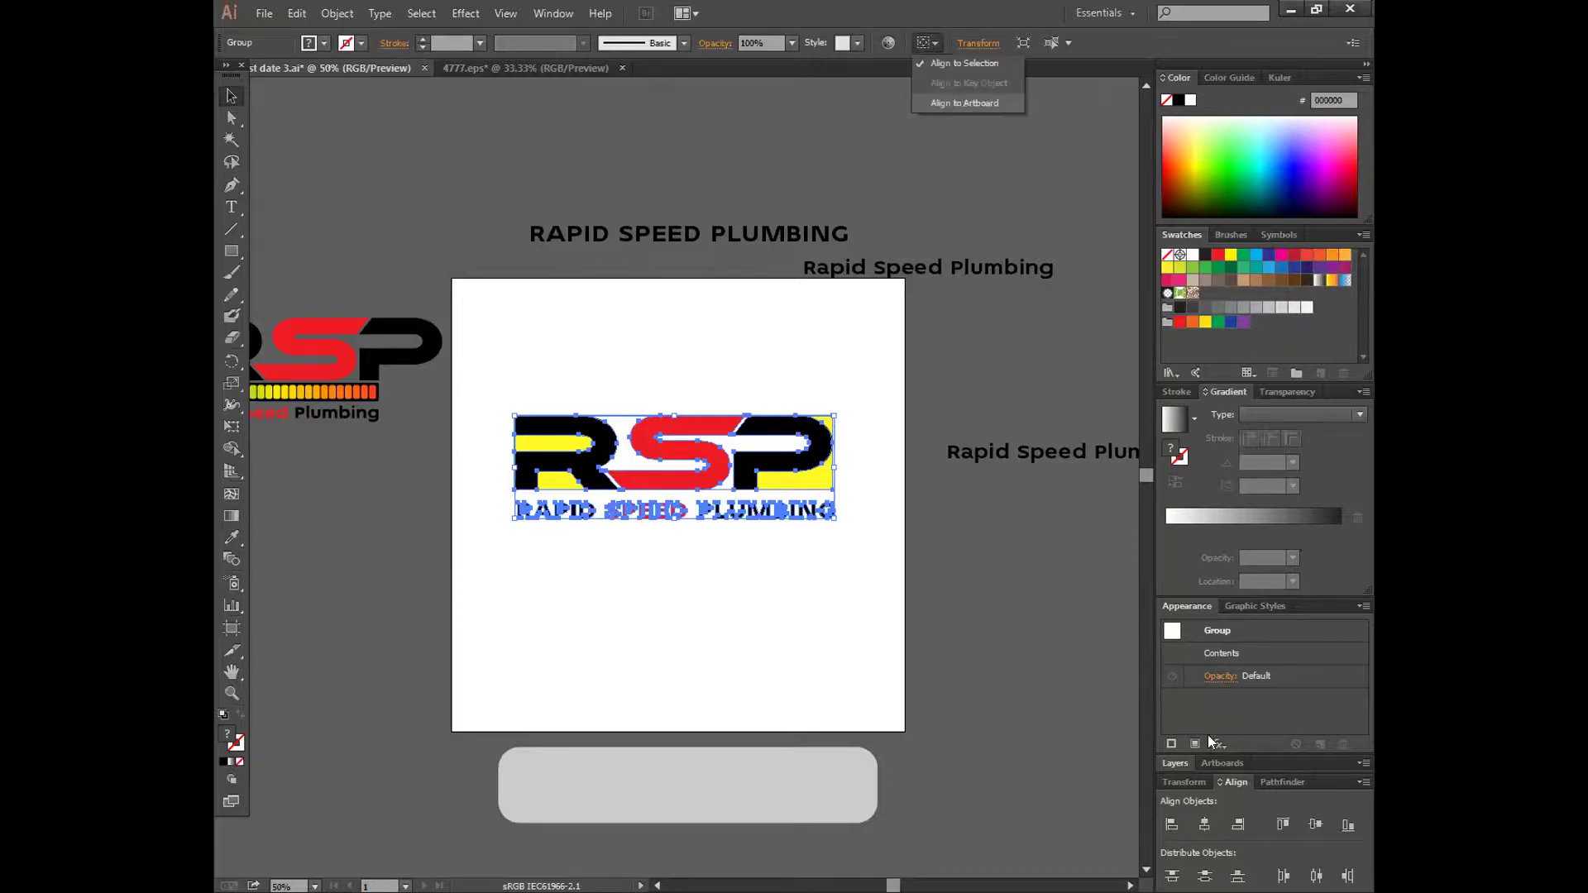
{"action": "left_click", "coordinate": [1207, 825]}
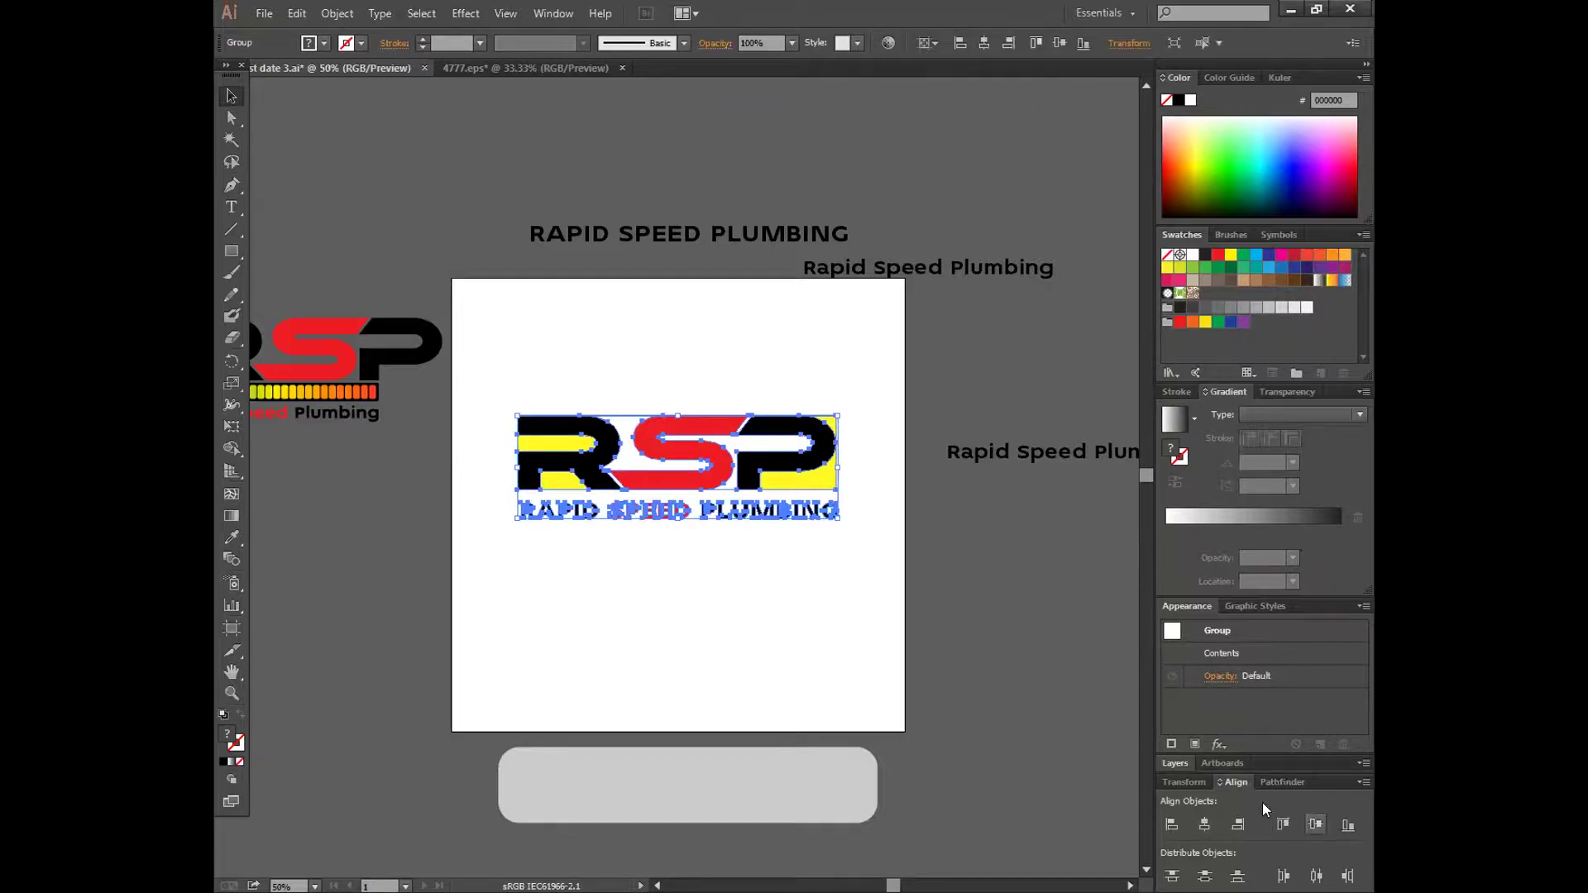
{"action": "left_click", "coordinate": [1316, 825]}
{"action": "left_click", "coordinate": [865, 672]}
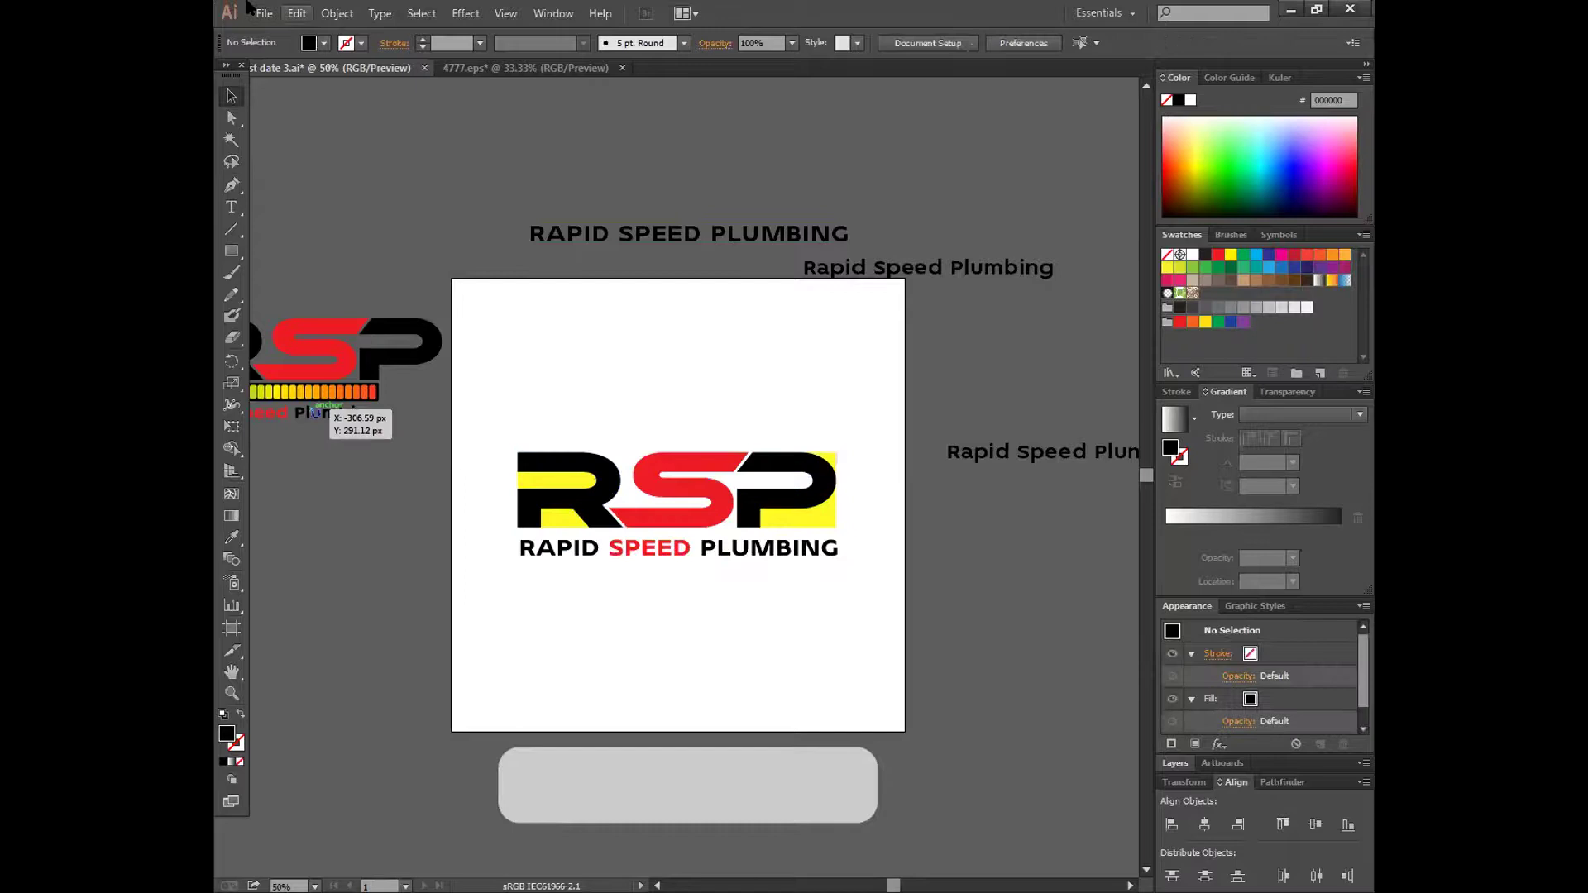
{"action": "left_click", "coordinate": [808, 573]}
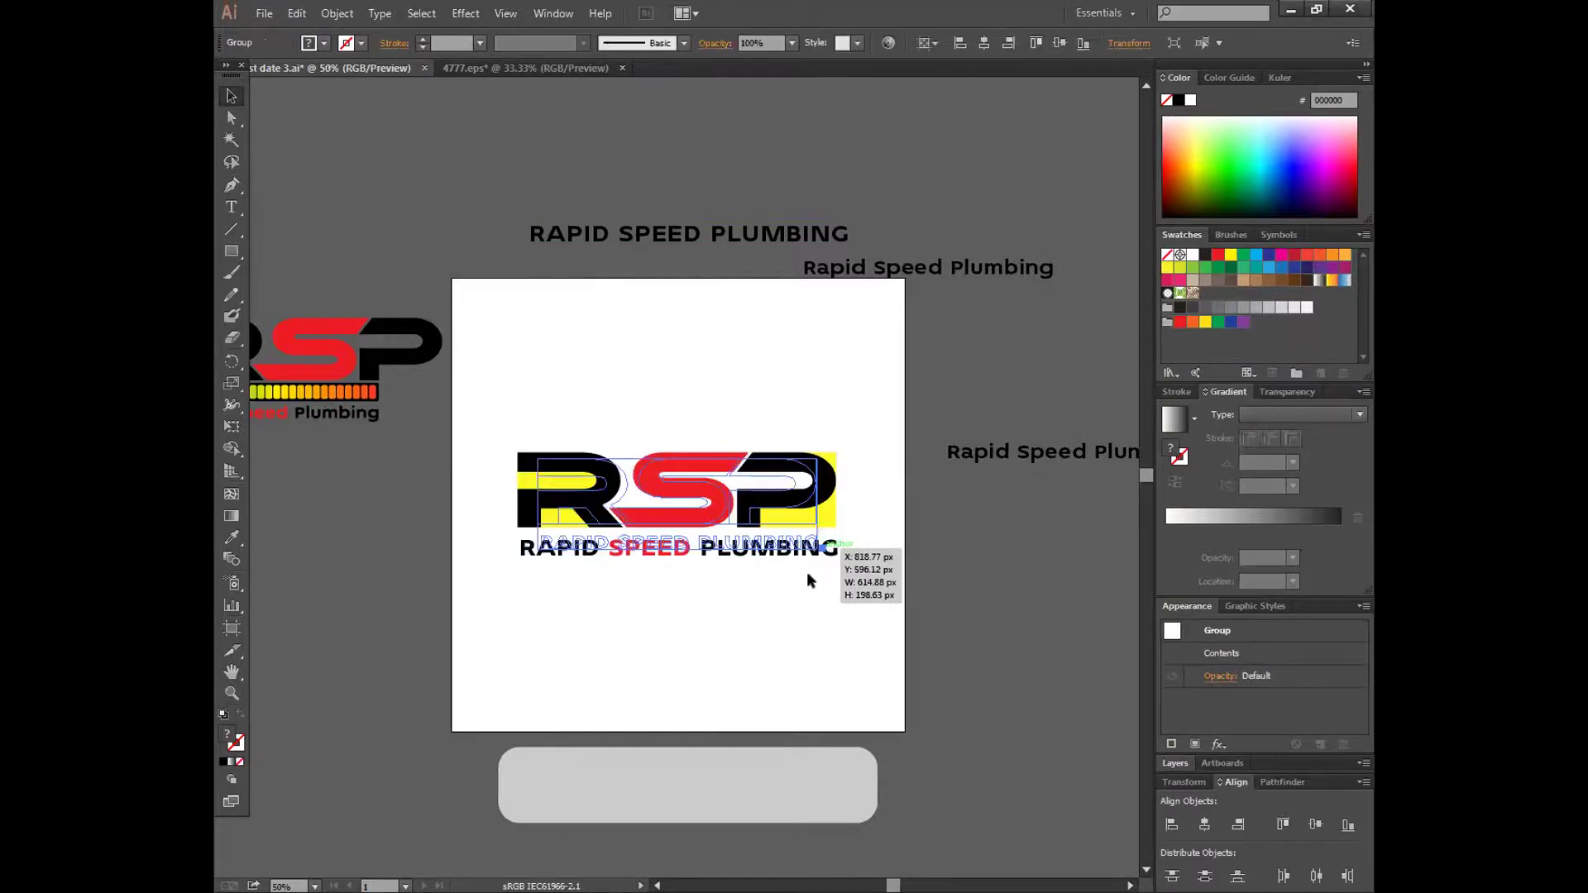
{"action": "left_click", "coordinate": [806, 573]}
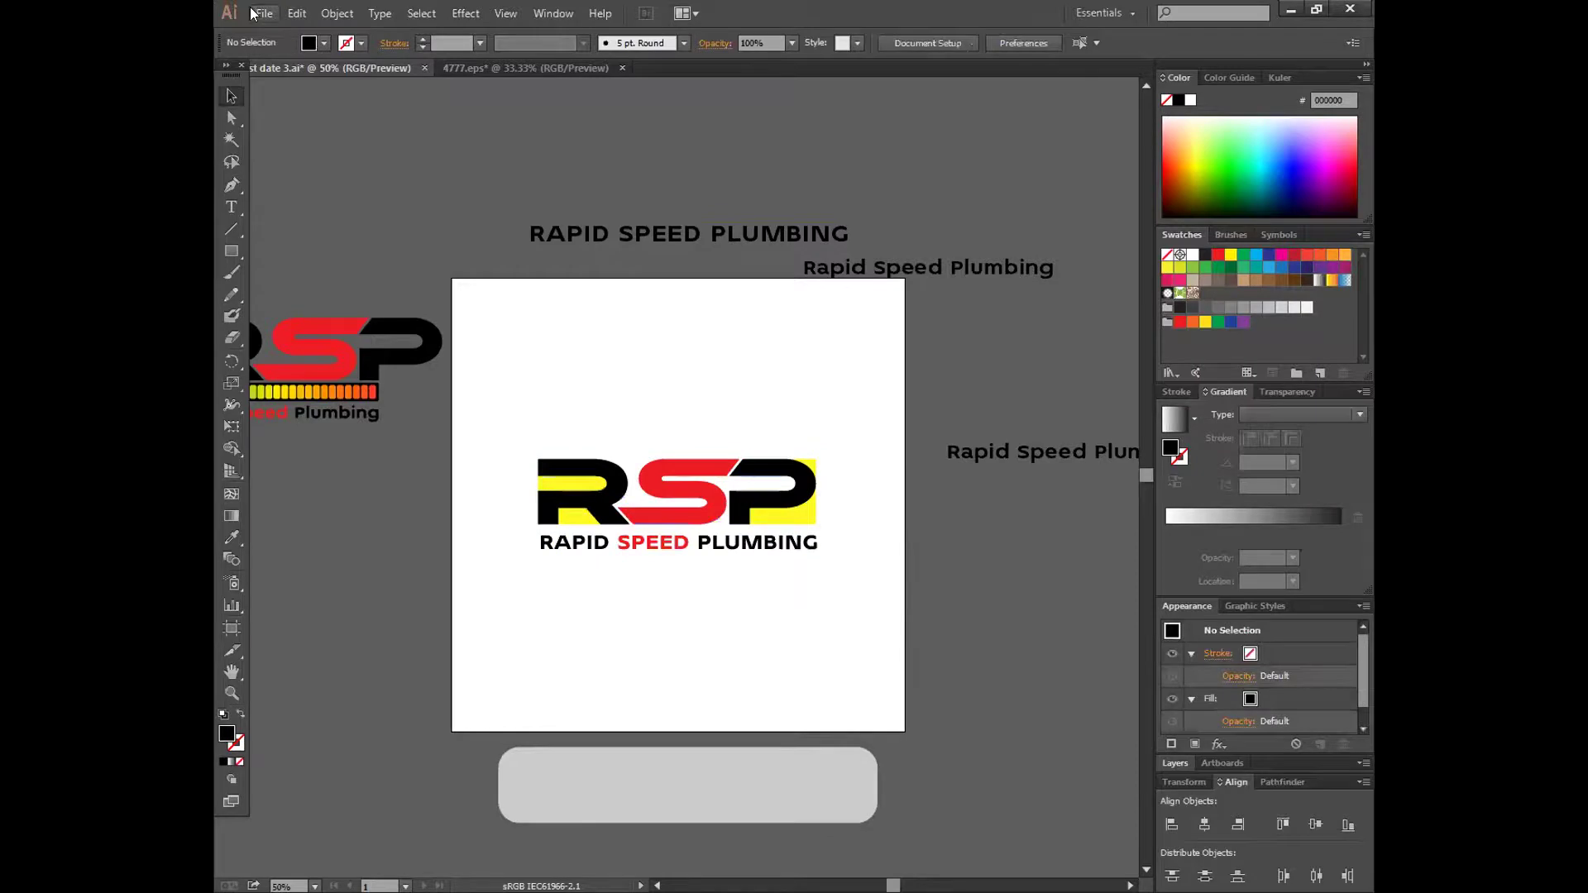
- Export the artboard for web as a maximum-quality JPEG named "contest-date-3 job 2" on the Desktop
{"action": "left_click", "coordinate": [264, 13]}
{"action": "left_click", "coordinate": [334, 246]}
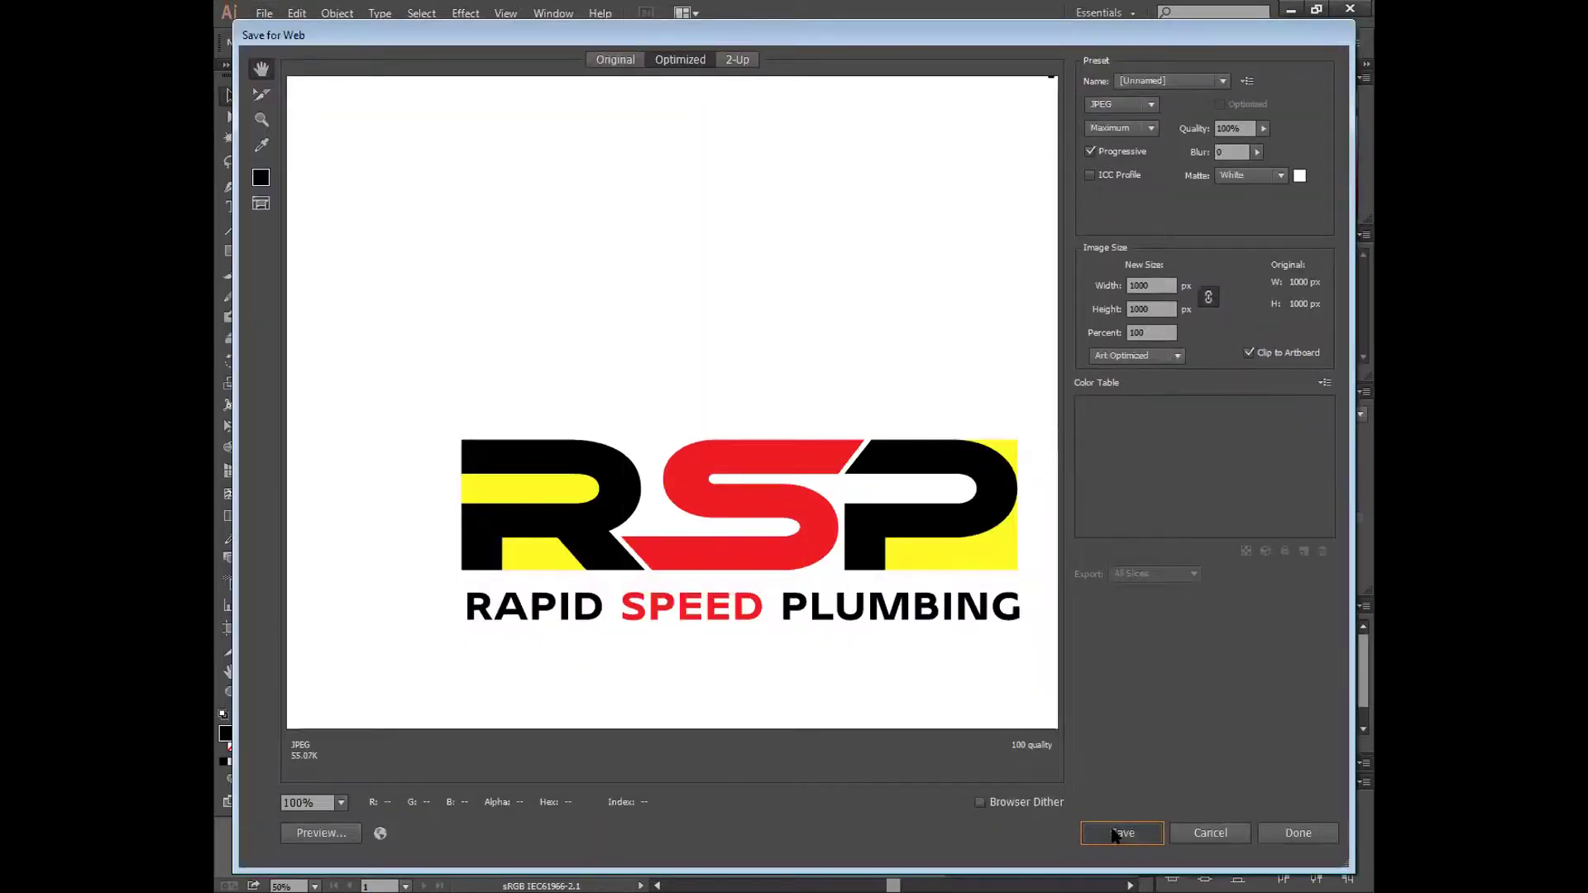
{"action": "left_click", "coordinate": [1086, 827]}
{"action": "type", "text": "contest-date-3"}
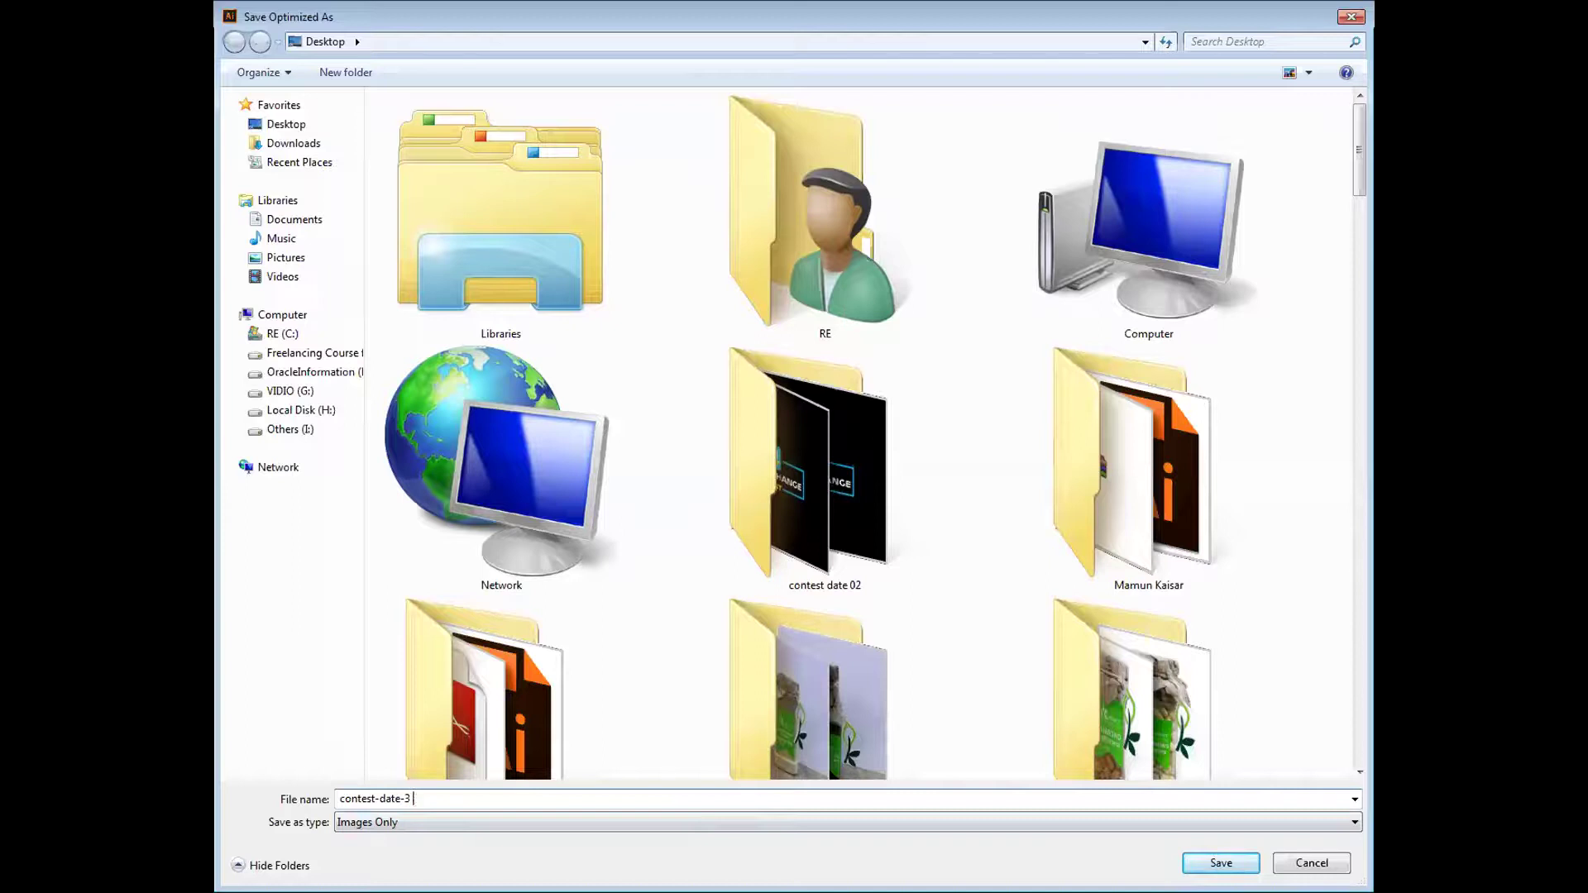
{"action": "type", "text": "k"}
{"action": "key", "text": "BackSpace"}
{"action": "type", "text": "job 2"}
{"action": "key", "text": "Return"}
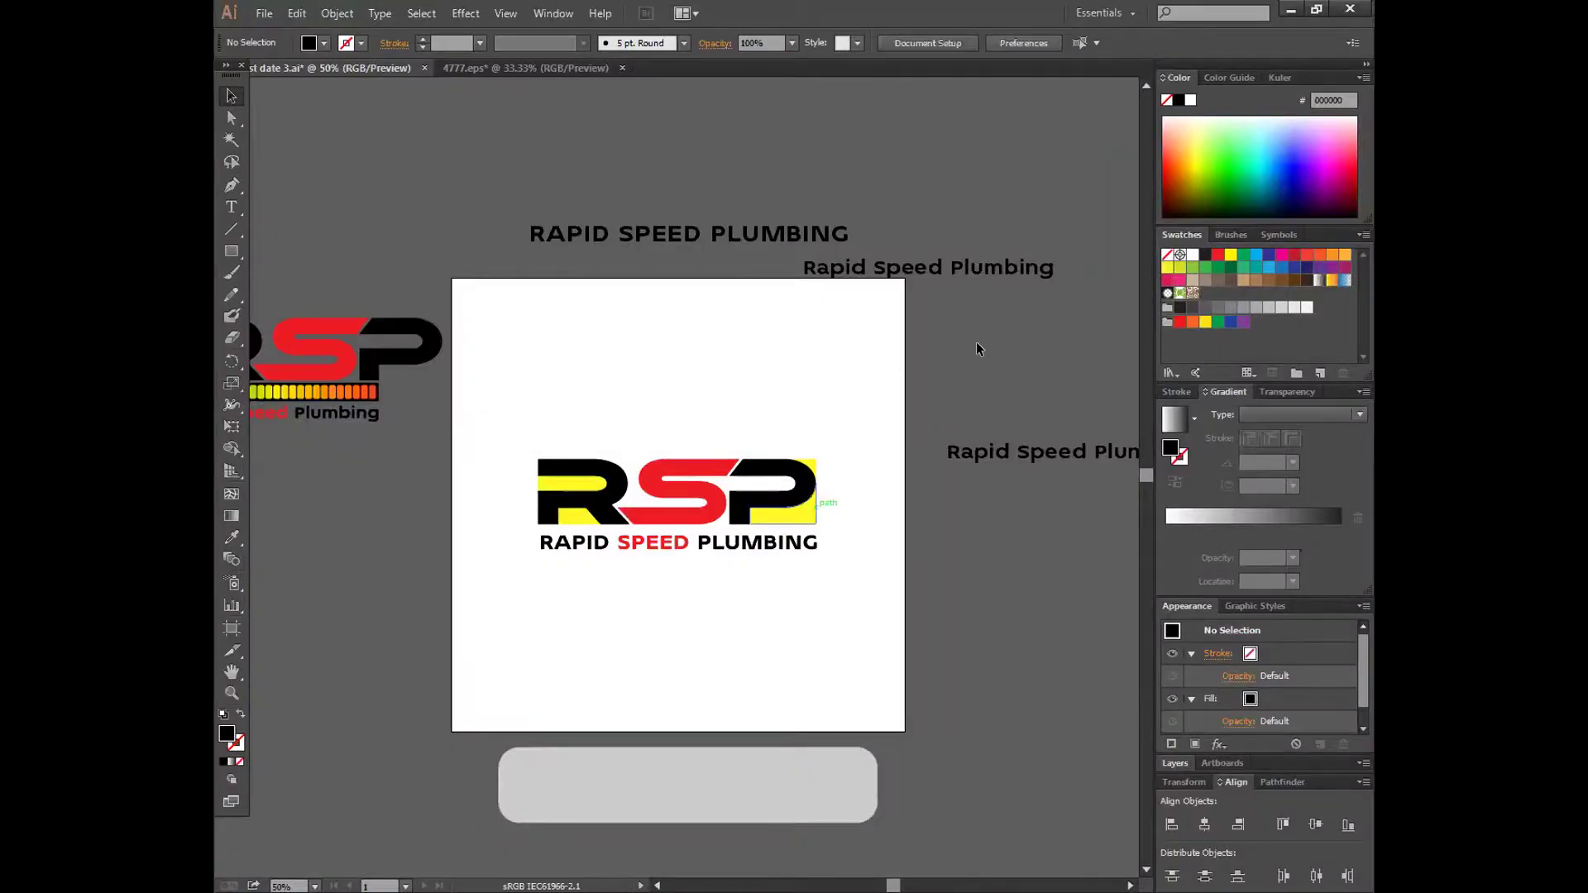
- Clear the artboard by placing the RSP logo just above it and moving the spare uppercase name text farther up and right
{"action": "left_click_drag", "start_coordinate": [704, 542], "coordinate": [411, 255]}
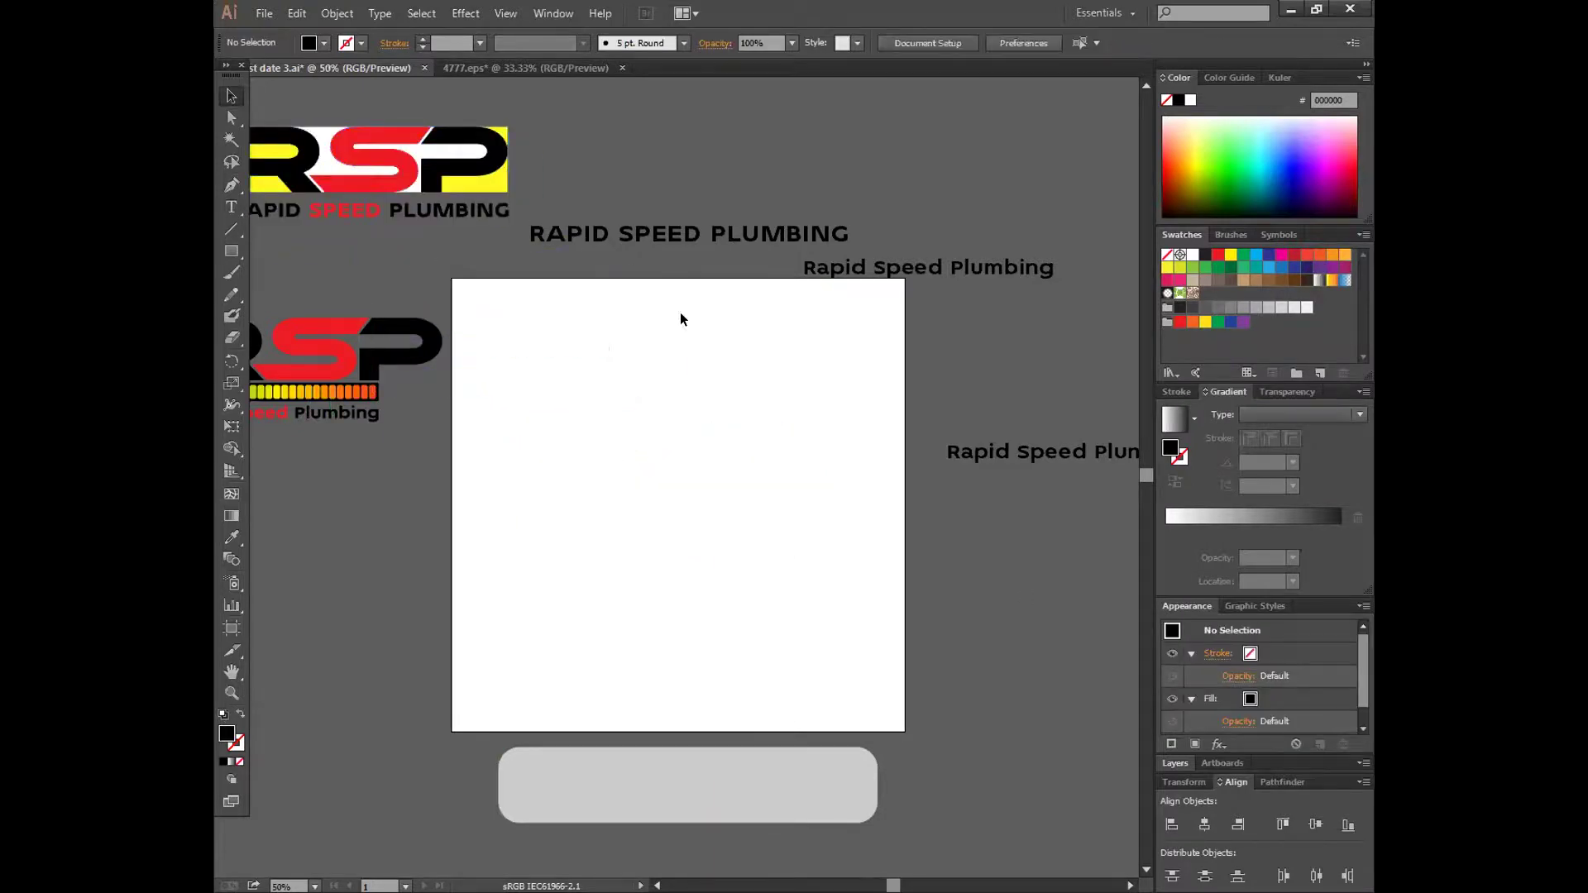
{"action": "scroll", "coordinate": [680, 319], "scroll_direction": "up", "scroll_amount": 2}
{"action": "left_click_drag", "start_coordinate": [637, 322], "coordinate": [807, 240]}
{"action": "left_click", "coordinate": [604, 344]}
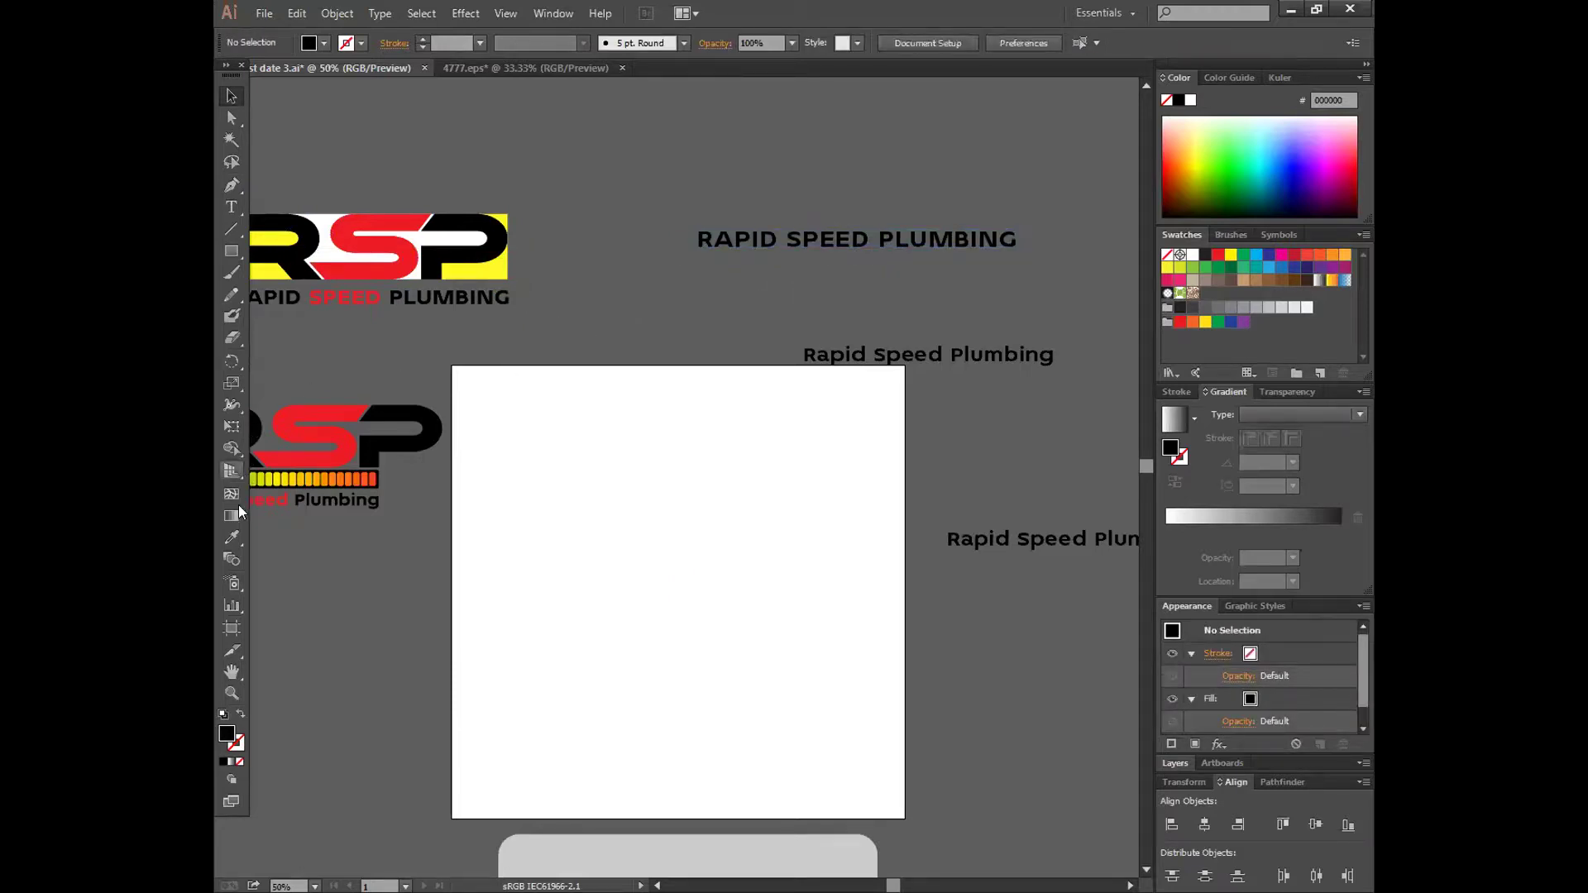
{"action": "left_click_drag", "start_coordinate": [490, 262], "coordinate": [704, 301]}
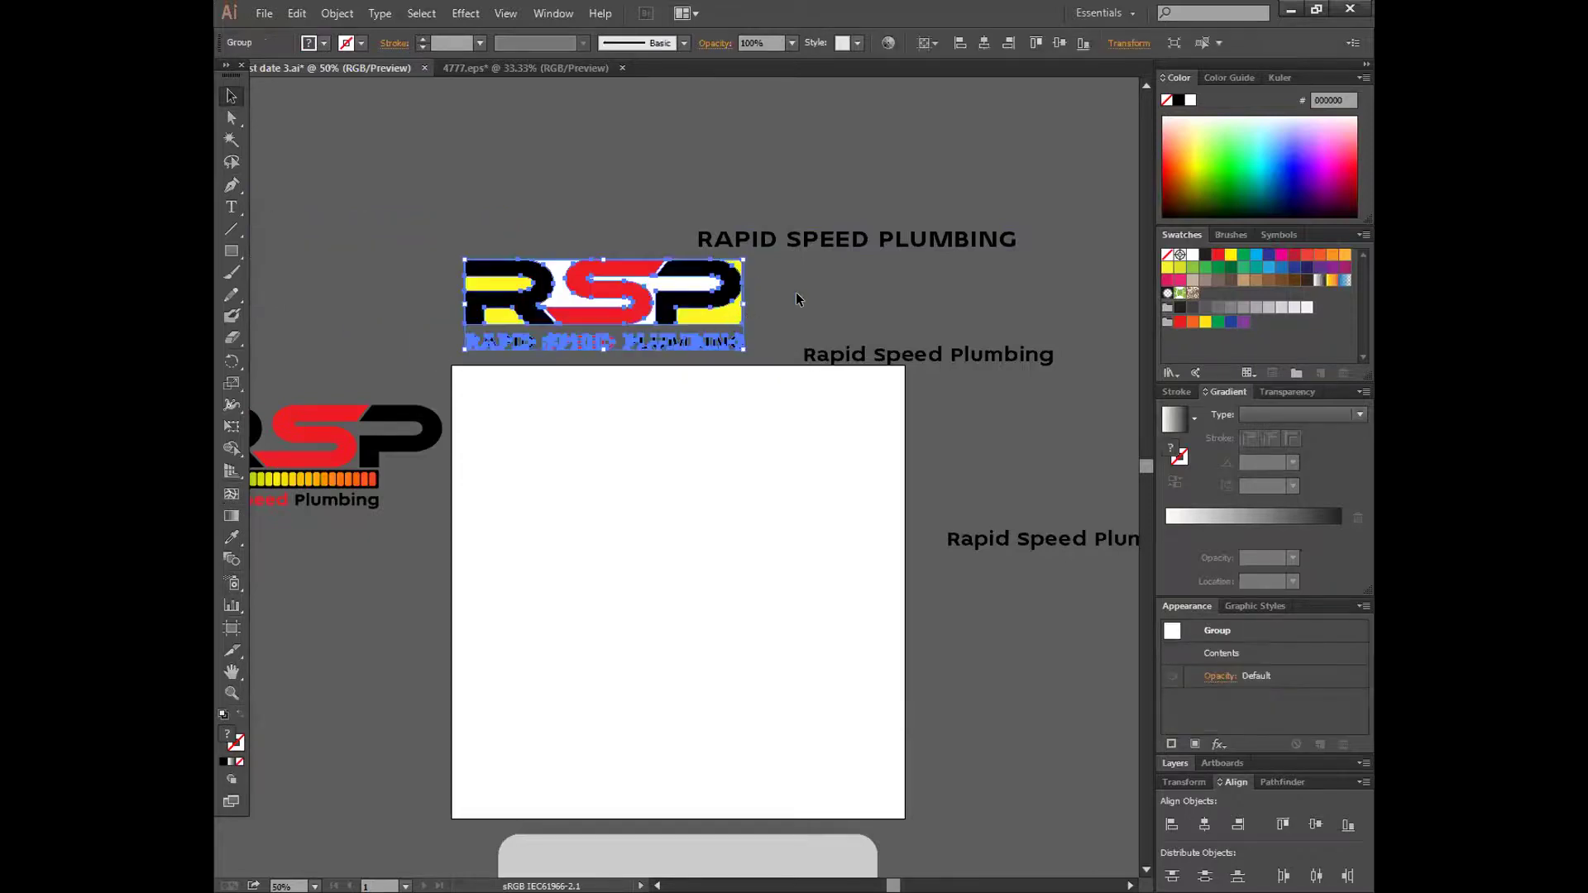
{"action": "left_click", "coordinate": [796, 291]}
{"action": "left_click_drag", "start_coordinate": [811, 246], "coordinate": [817, 202]}
{"action": "left_click", "coordinate": [842, 254]}
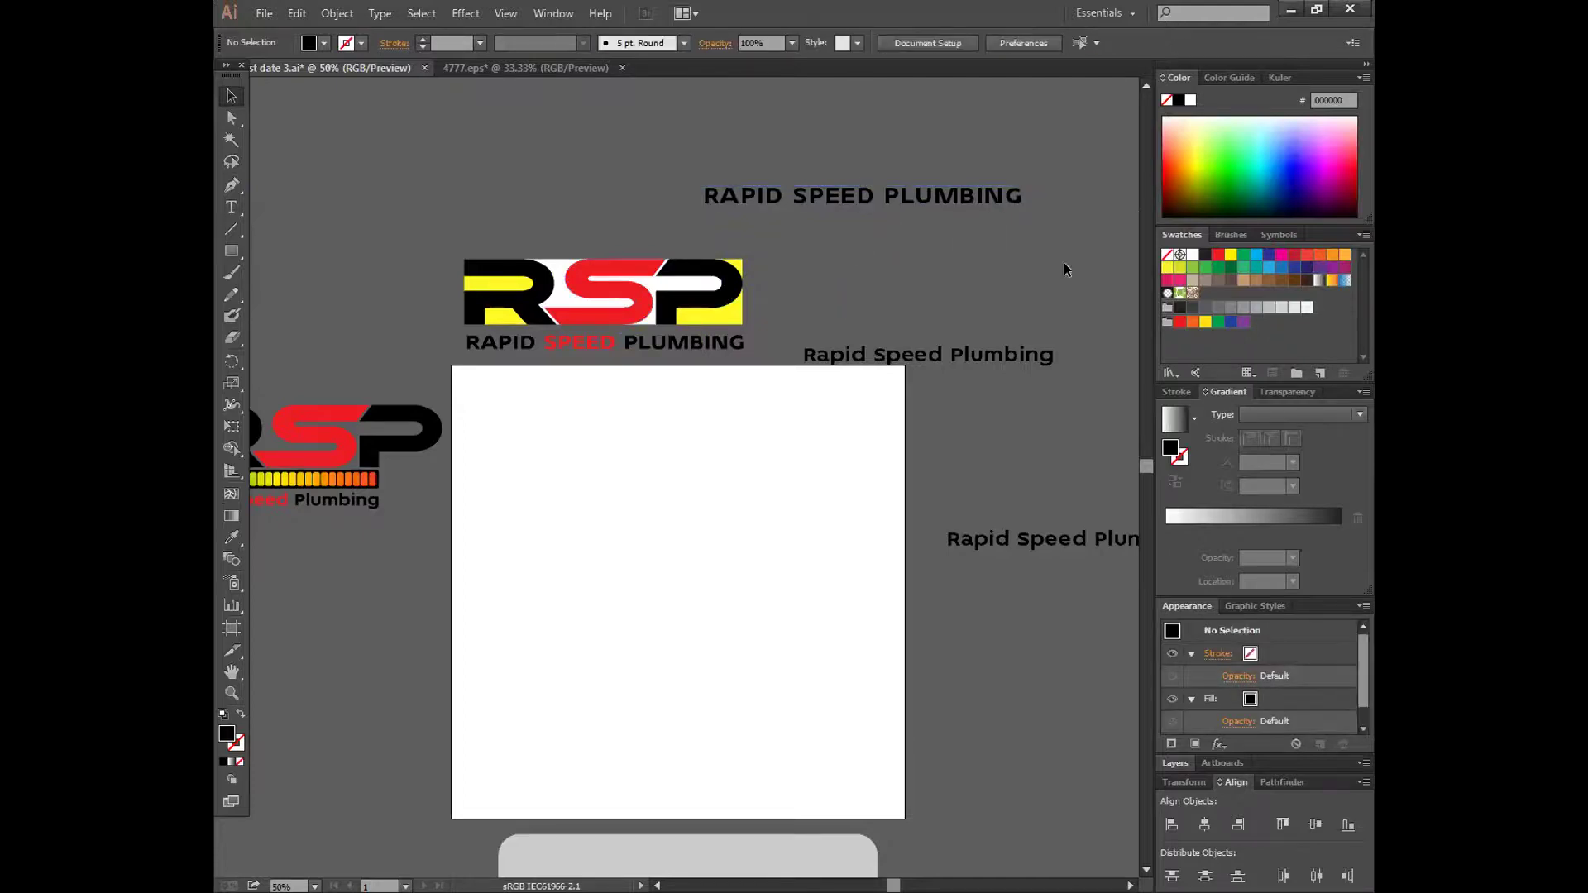
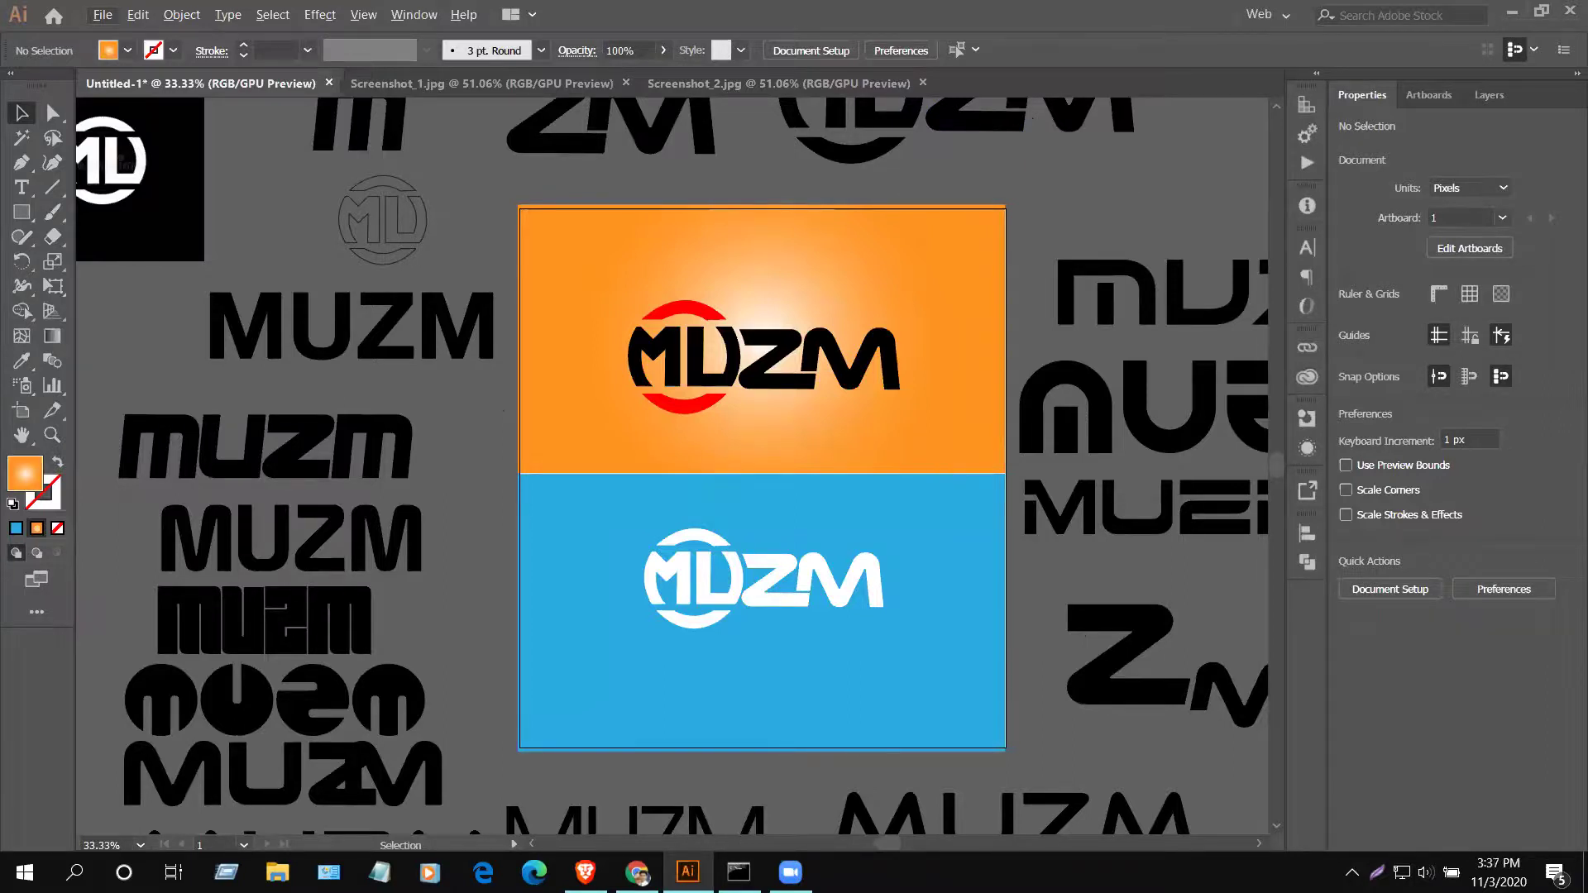
- Switch to Chrome and examine the MUZM entries submitted to the Freelancer contest "I need a logo for my product"
{"action": "key", "text": "alt+Tab"}
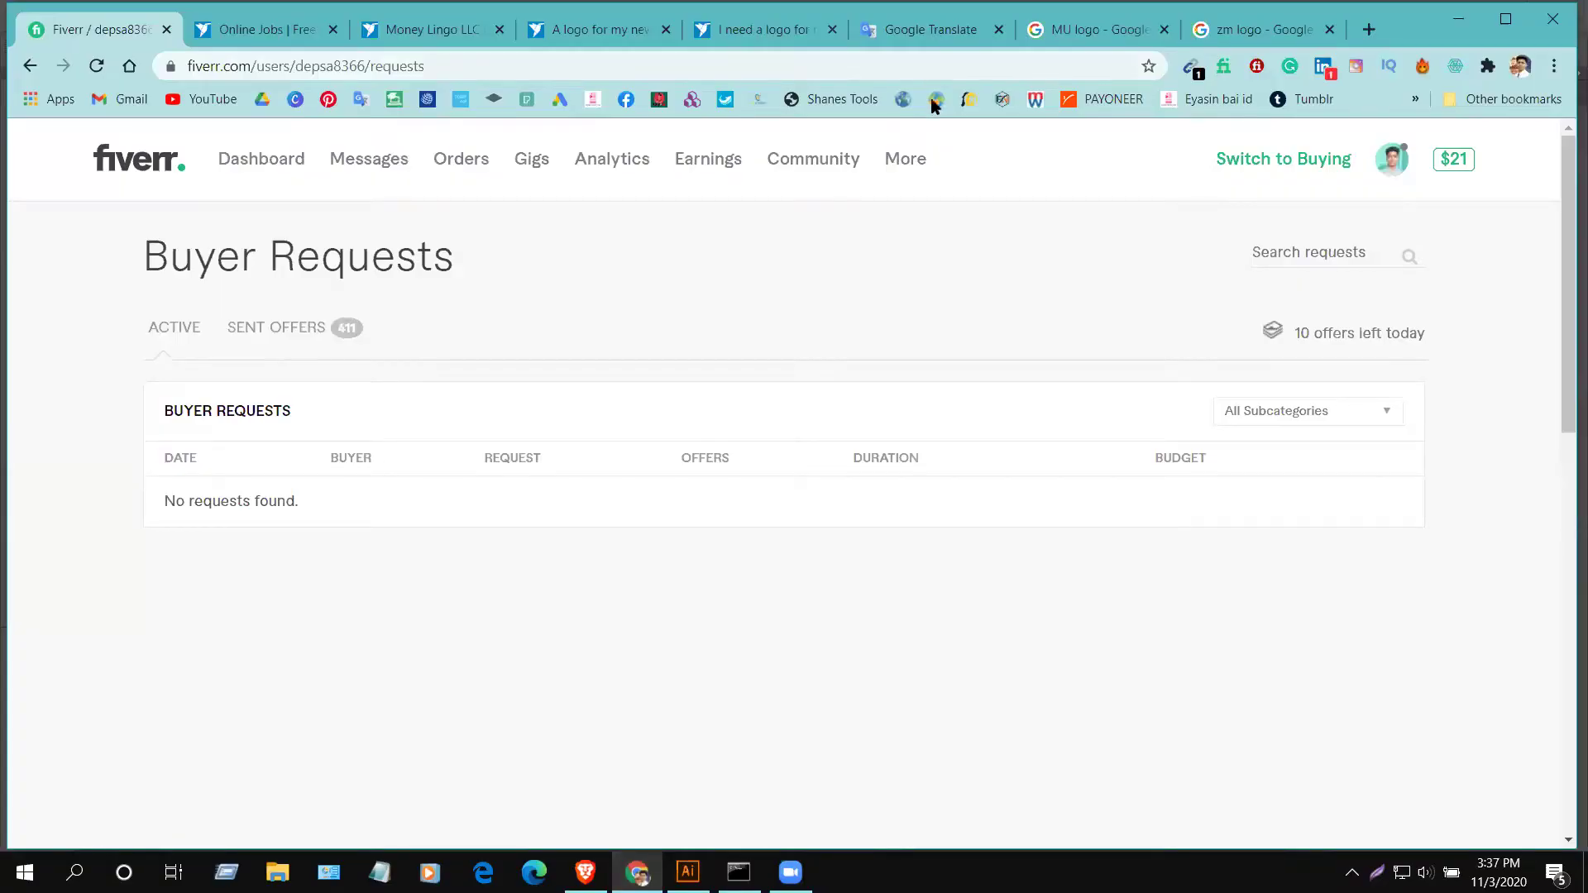
{"action": "left_click", "coordinate": [925, 31]}
{"action": "key", "text": "ctrl+shift+Tab"}
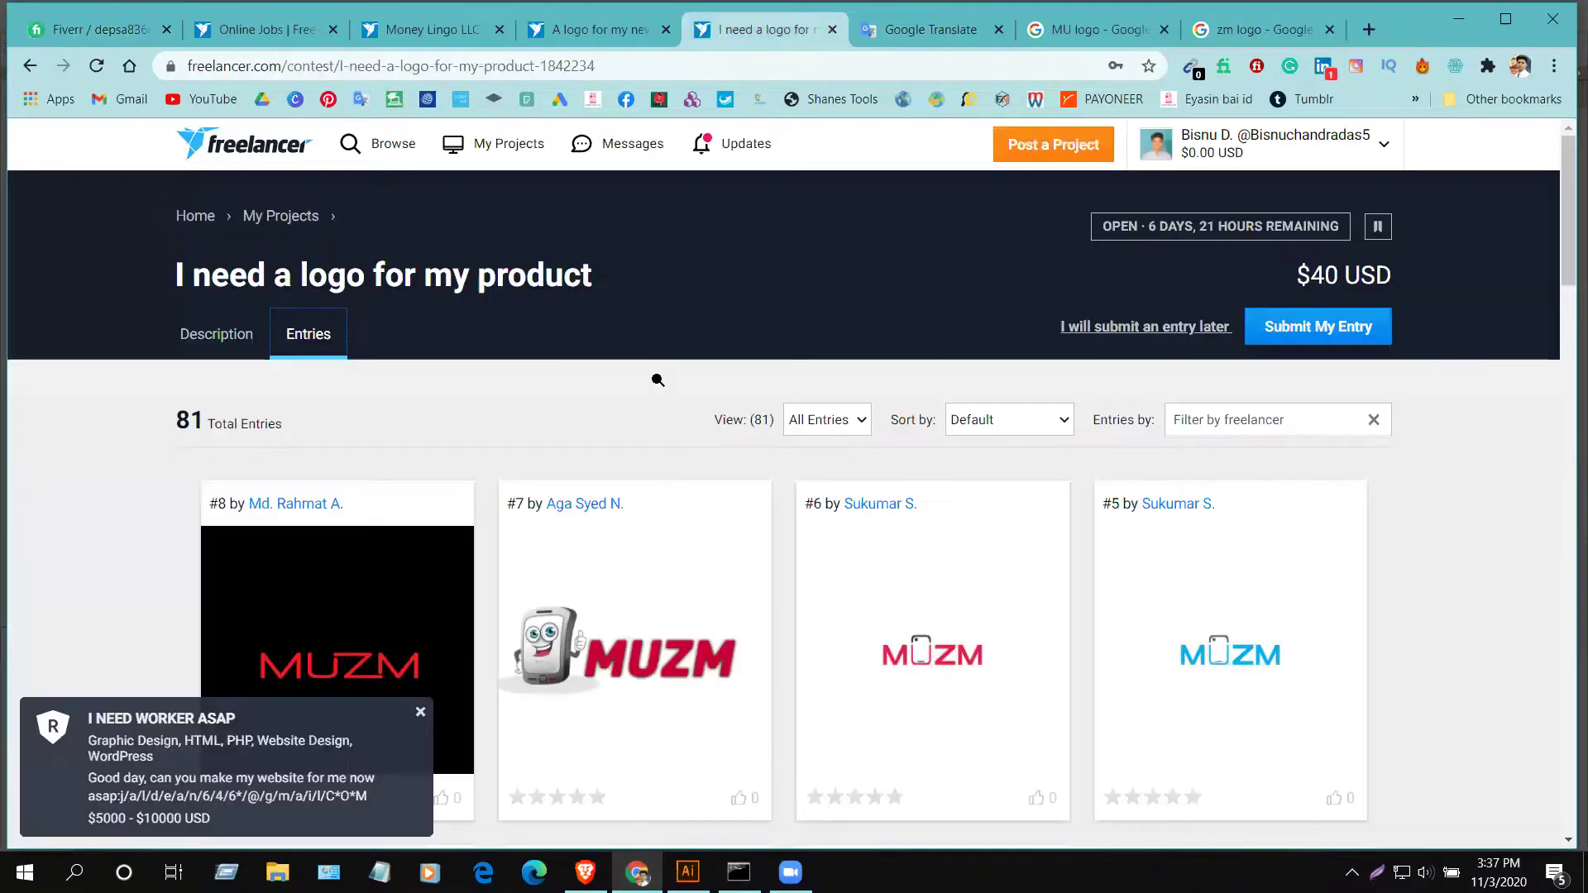
{"action": "scroll", "coordinate": [677, 342], "scroll_direction": "down", "scroll_amount": 2}
{"action": "scroll", "coordinate": [676, 336], "scroll_direction": "down", "scroll_amount": 2}
{"action": "scroll", "coordinate": [679, 327], "scroll_direction": "up", "scroll_amount": 2}
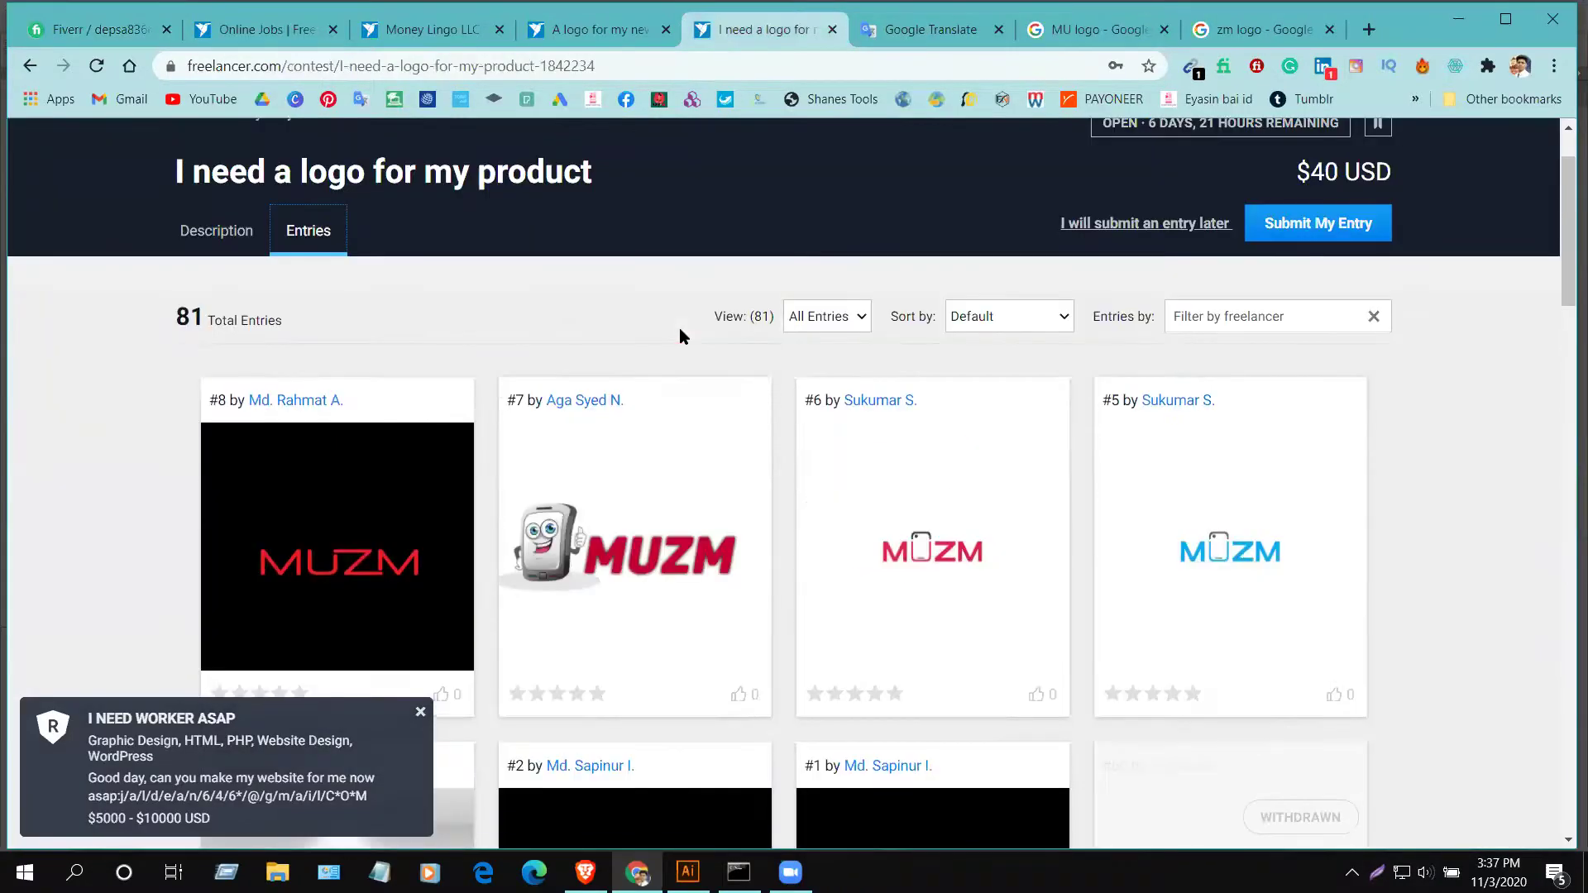
{"action": "scroll", "coordinate": [678, 327], "scroll_direction": "down", "scroll_amount": 1}
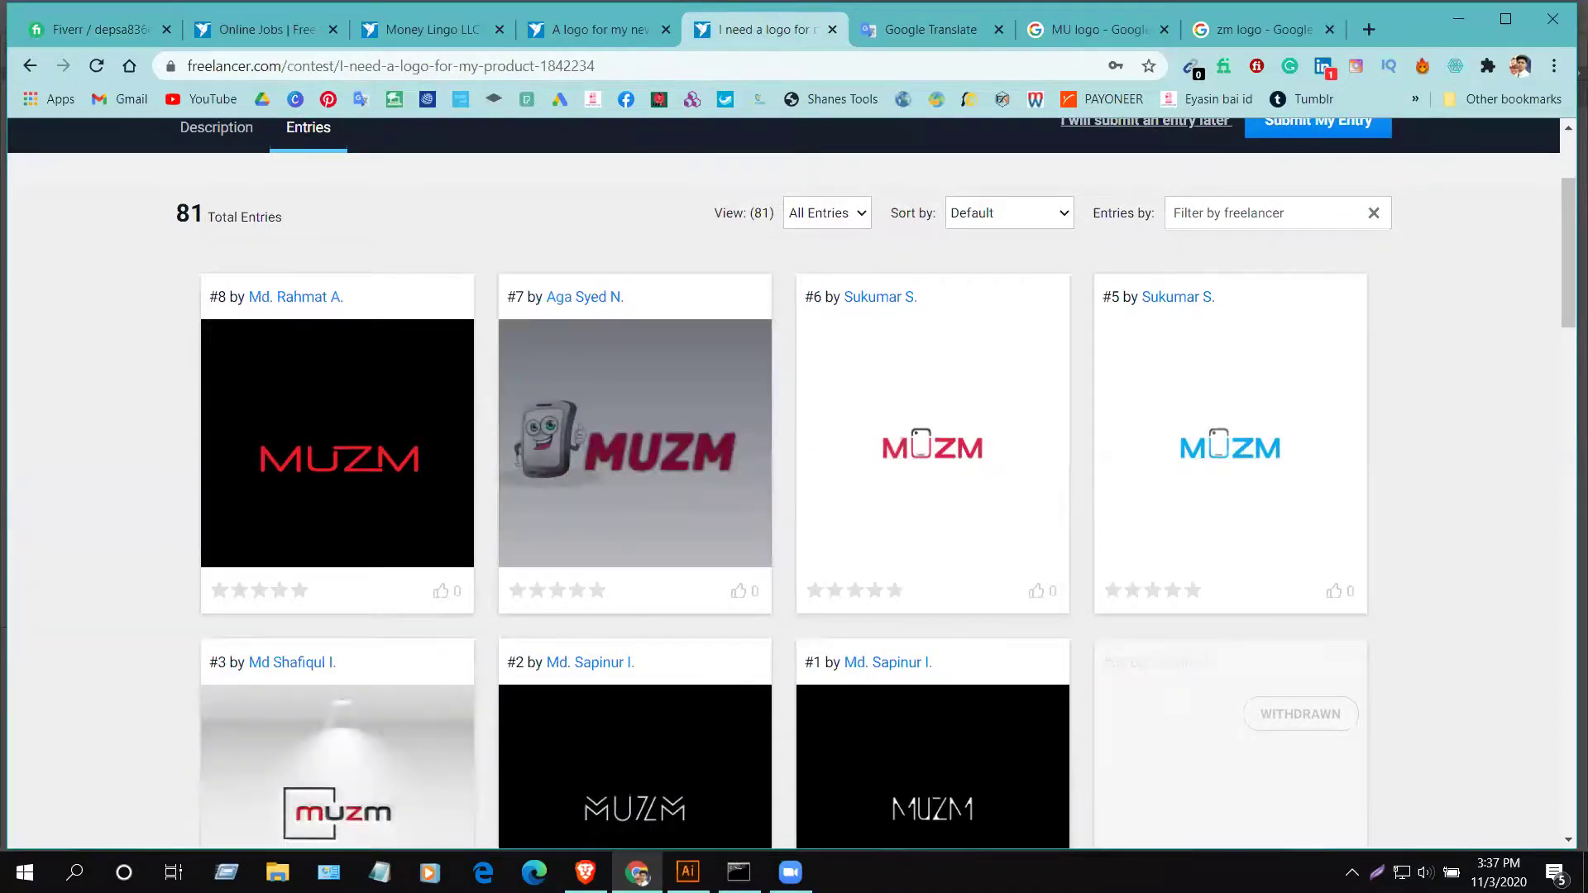
- Read the contest's description, compare it with the submitted entries, and dismiss the job notifications
{"action": "scroll", "coordinate": [580, 414], "scroll_direction": "up", "scroll_amount": 3}
{"action": "left_click", "coordinate": [217, 335]}
{"action": "scroll", "coordinate": [620, 296], "scroll_direction": "down", "scroll_amount": 3}
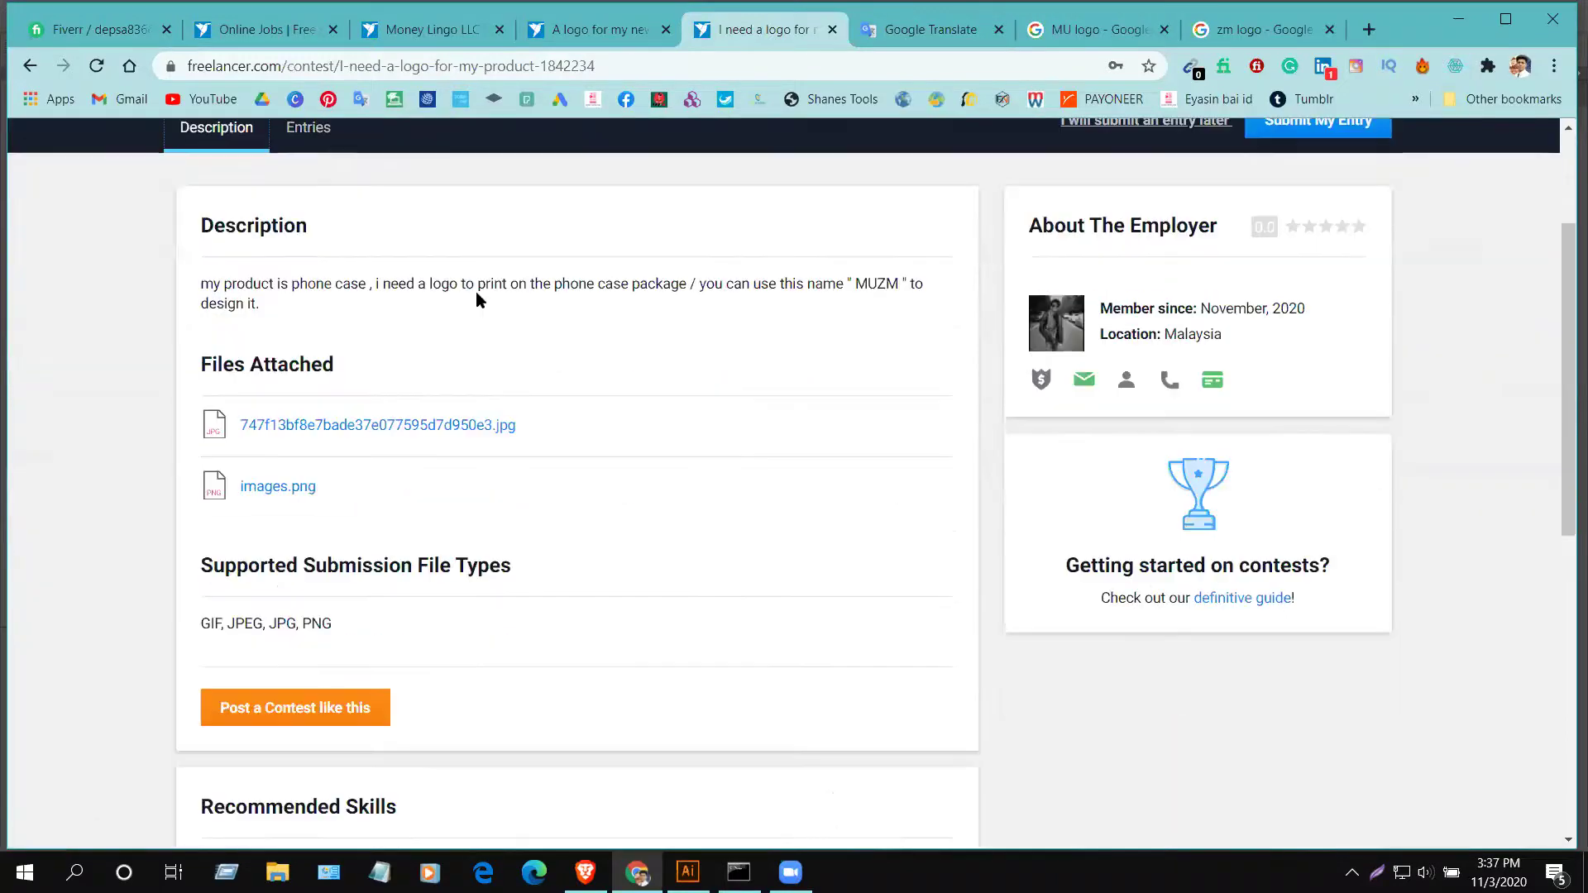
{"action": "scroll", "coordinate": [331, 252], "scroll_direction": "up", "scroll_amount": 1}
{"action": "left_click", "coordinate": [311, 239]}
{"action": "scroll", "coordinate": [465, 258], "scroll_direction": "down", "scroll_amount": 1}
{"action": "scroll", "coordinate": [256, 244], "scroll_direction": "up", "scroll_amount": 1}
{"action": "left_click", "coordinate": [217, 232]}
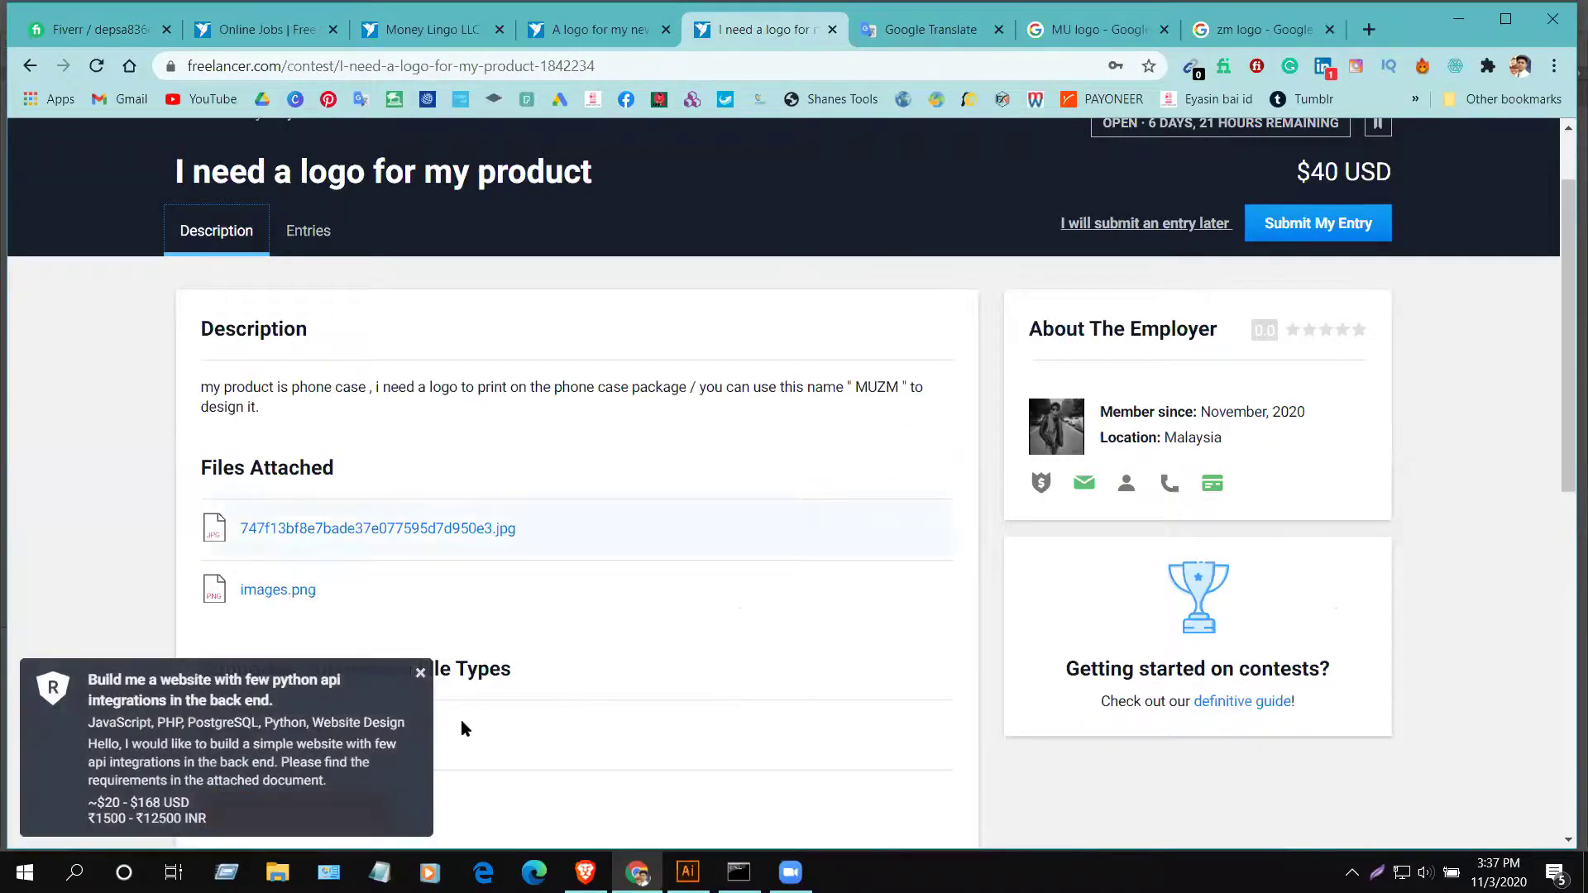
{"action": "left_click", "coordinate": [420, 673]}
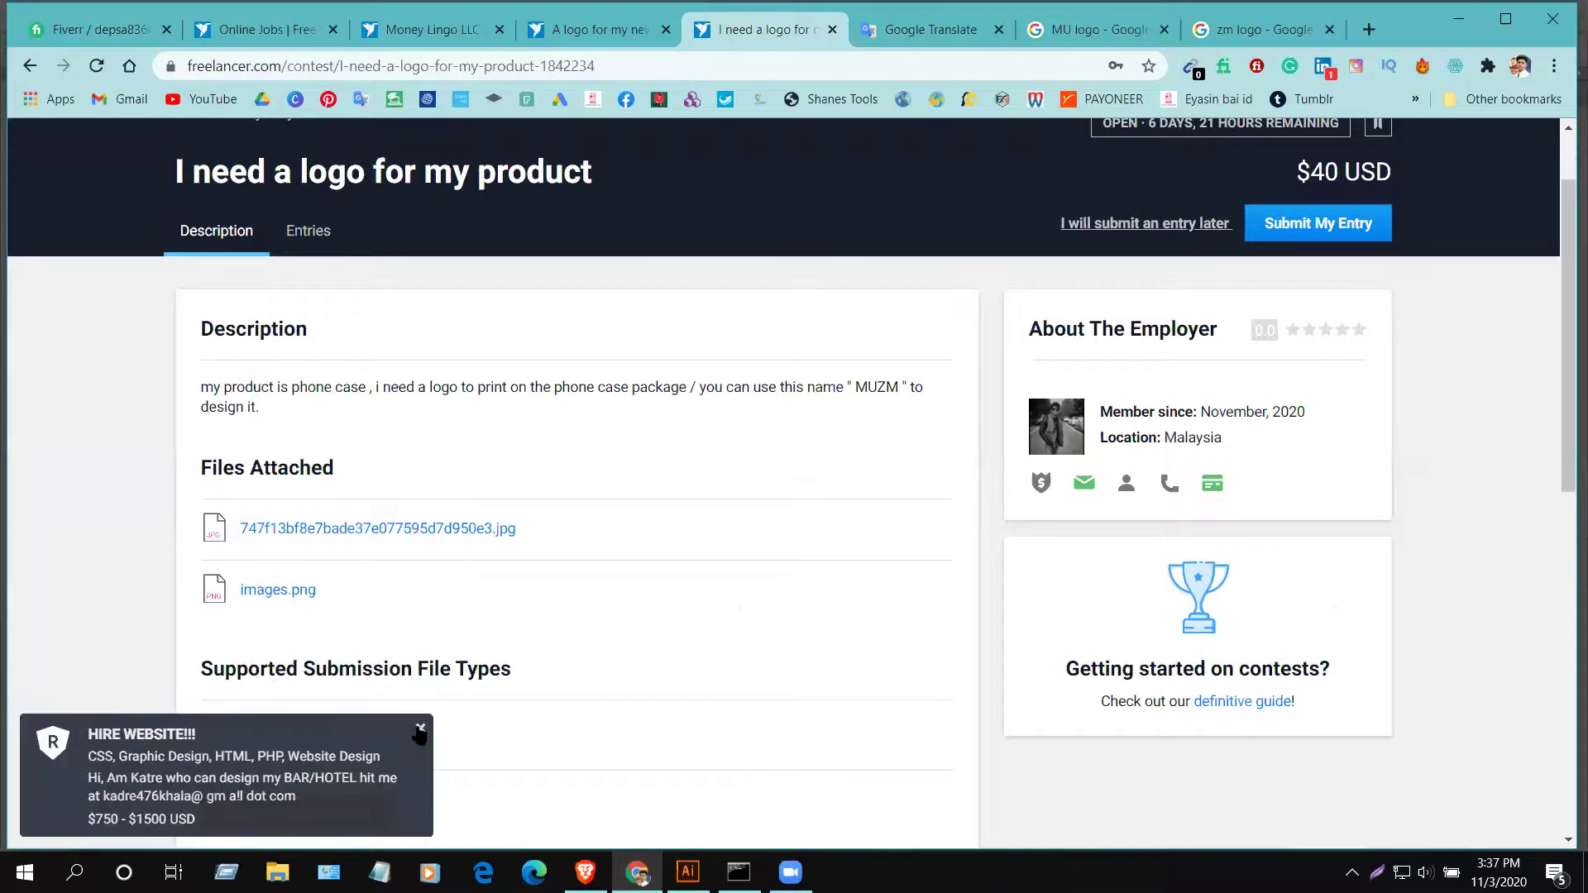
{"action": "left_click", "coordinate": [420, 730]}
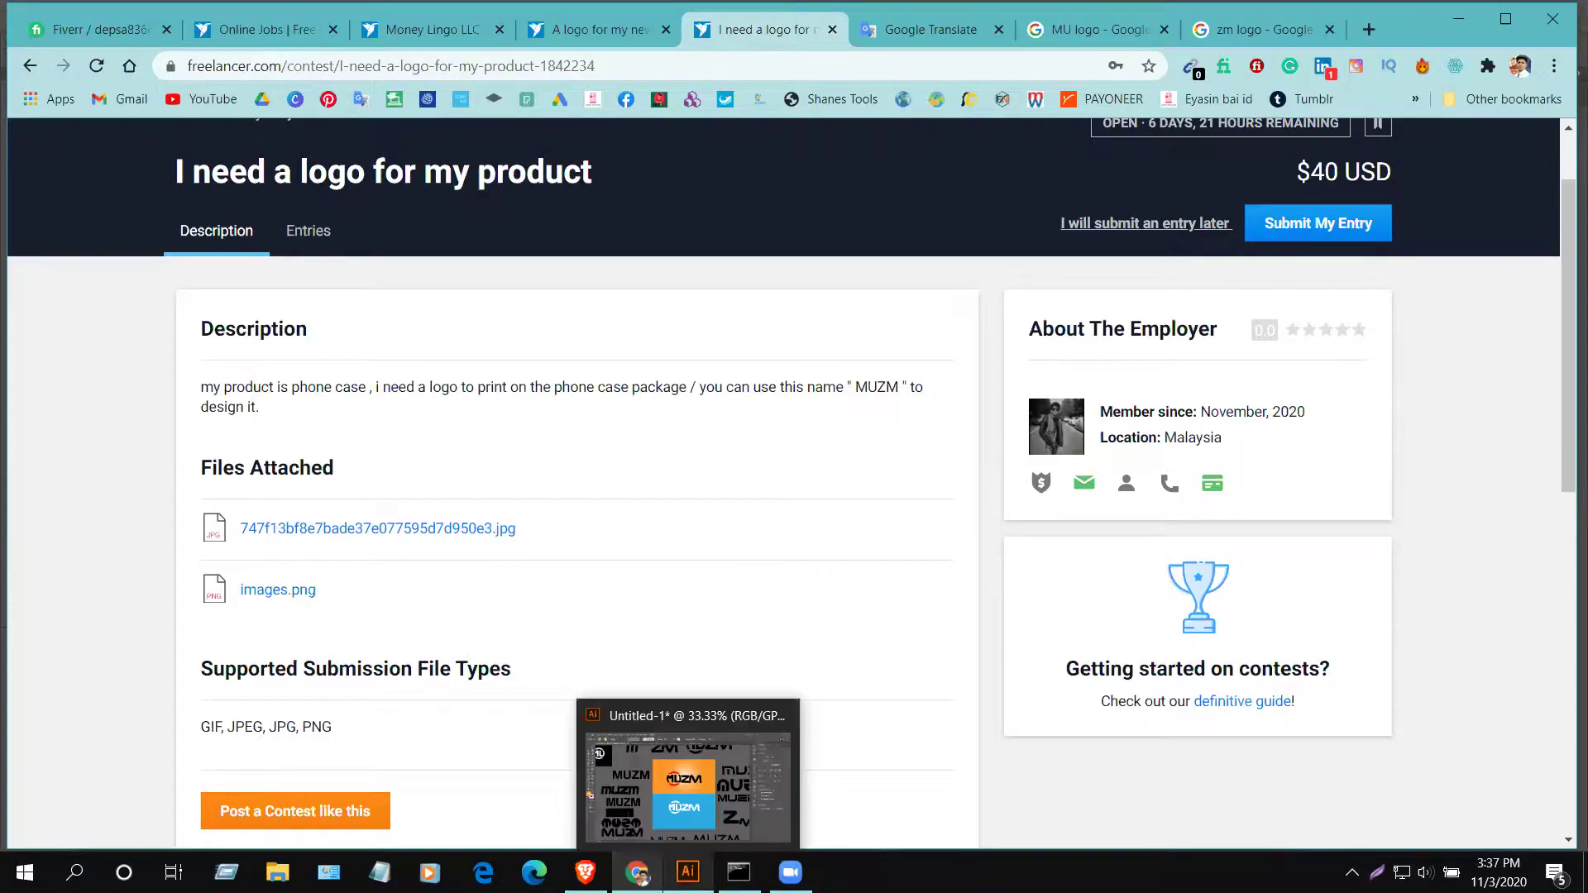
- View both reference images attached to the MUZM contest, close the preview and return to the MUZM artwork in Illustrator
{"action": "left_click", "coordinate": [518, 528]}
{"action": "scroll", "coordinate": [986, 586], "scroll_direction": "down", "scroll_amount": 2}
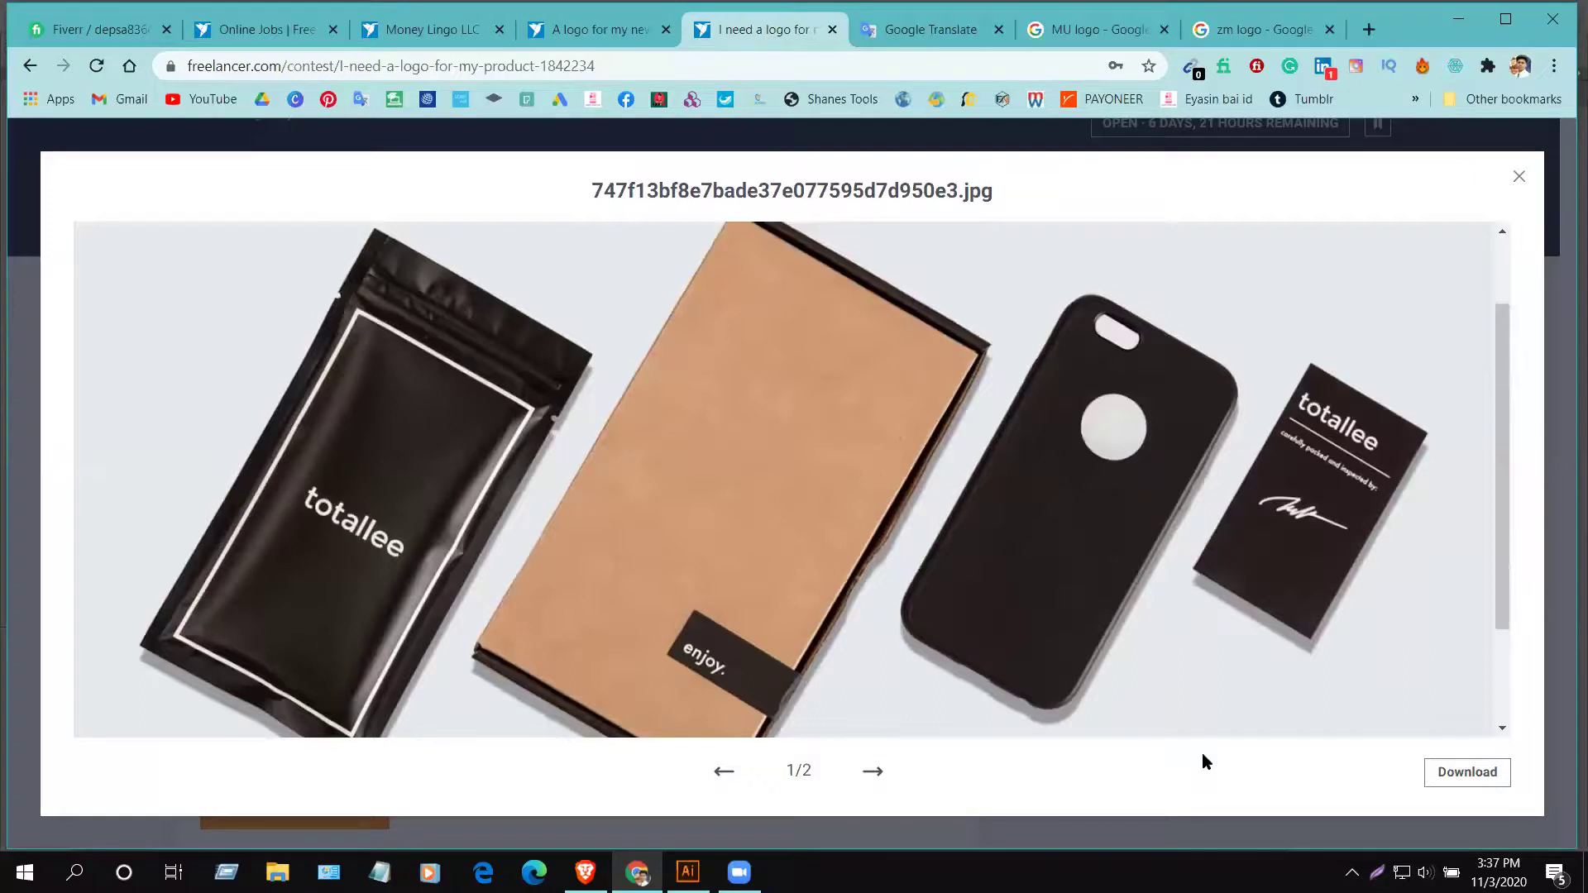
{"action": "left_click", "coordinate": [874, 773]}
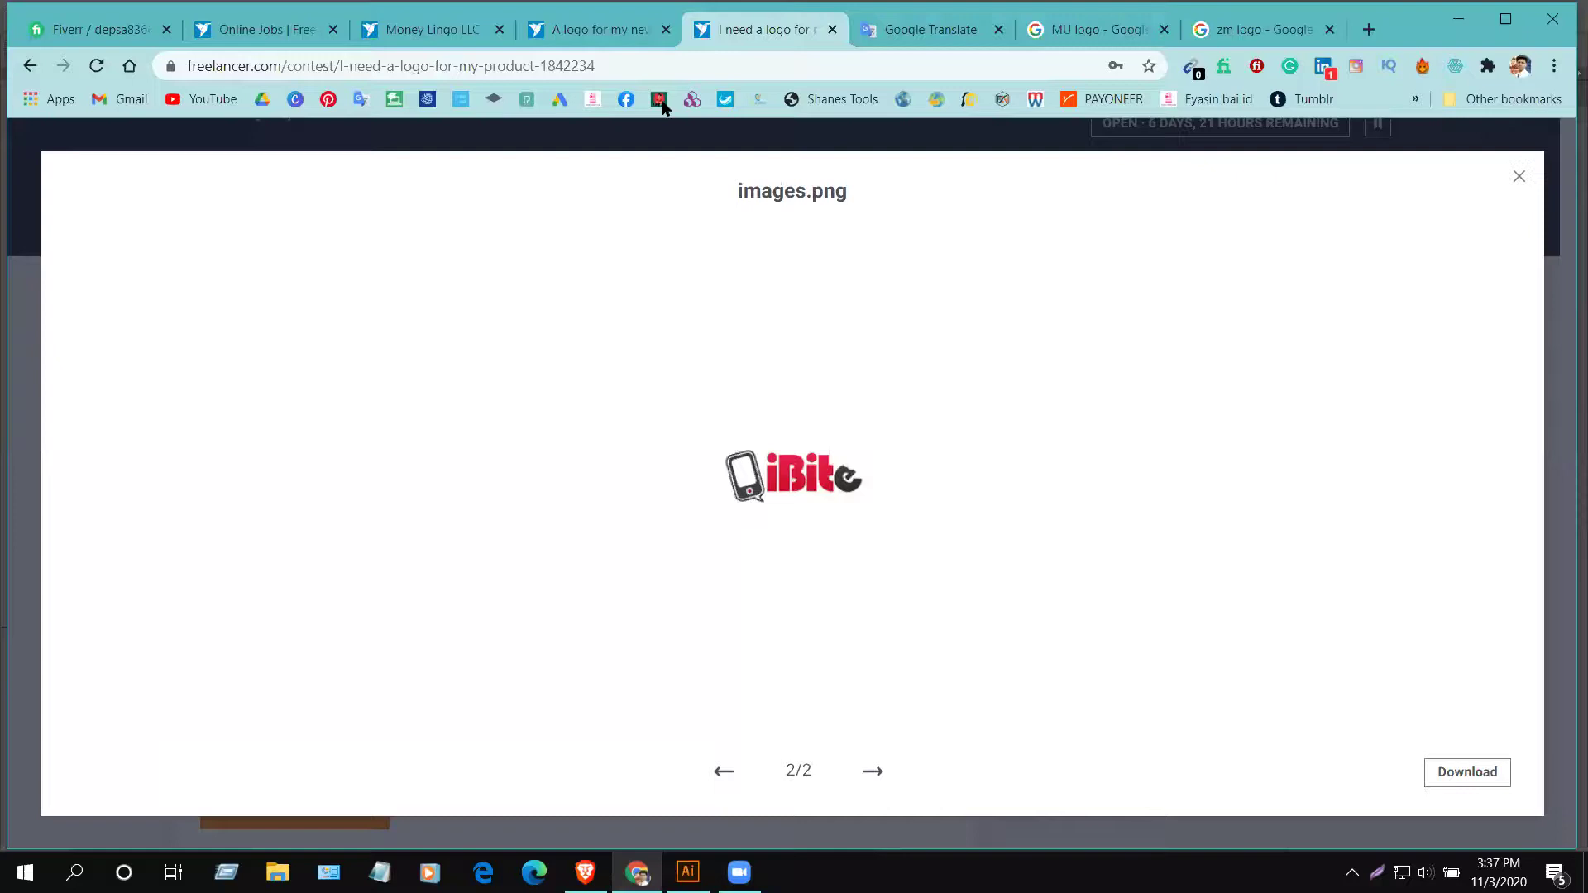
{"action": "left_click", "coordinate": [1563, 419]}
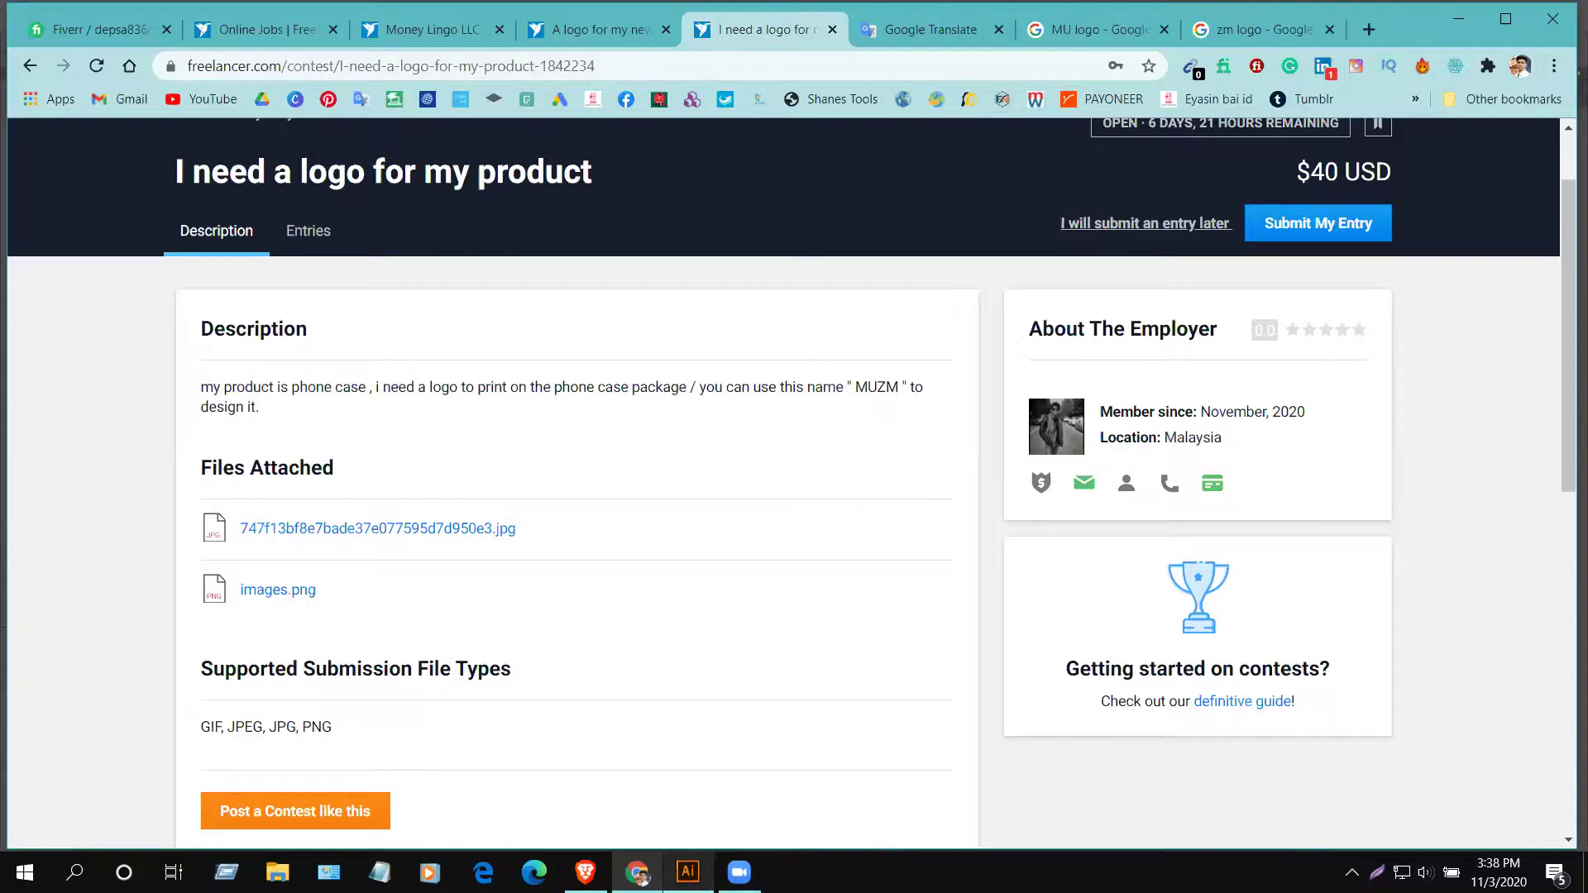
{"action": "key", "text": "alt+Tab"}
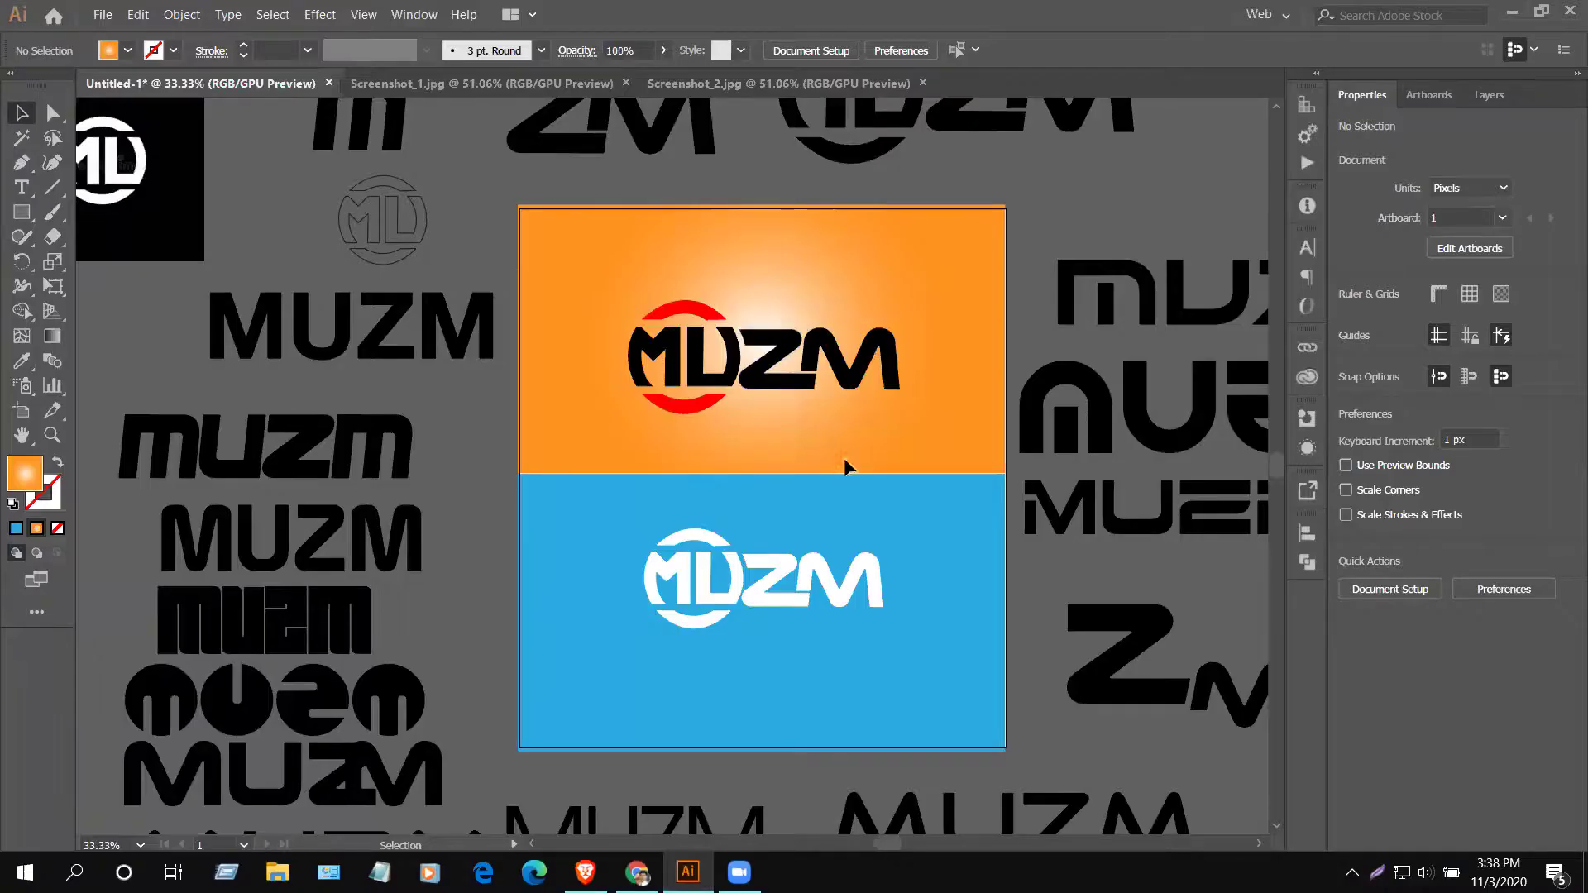
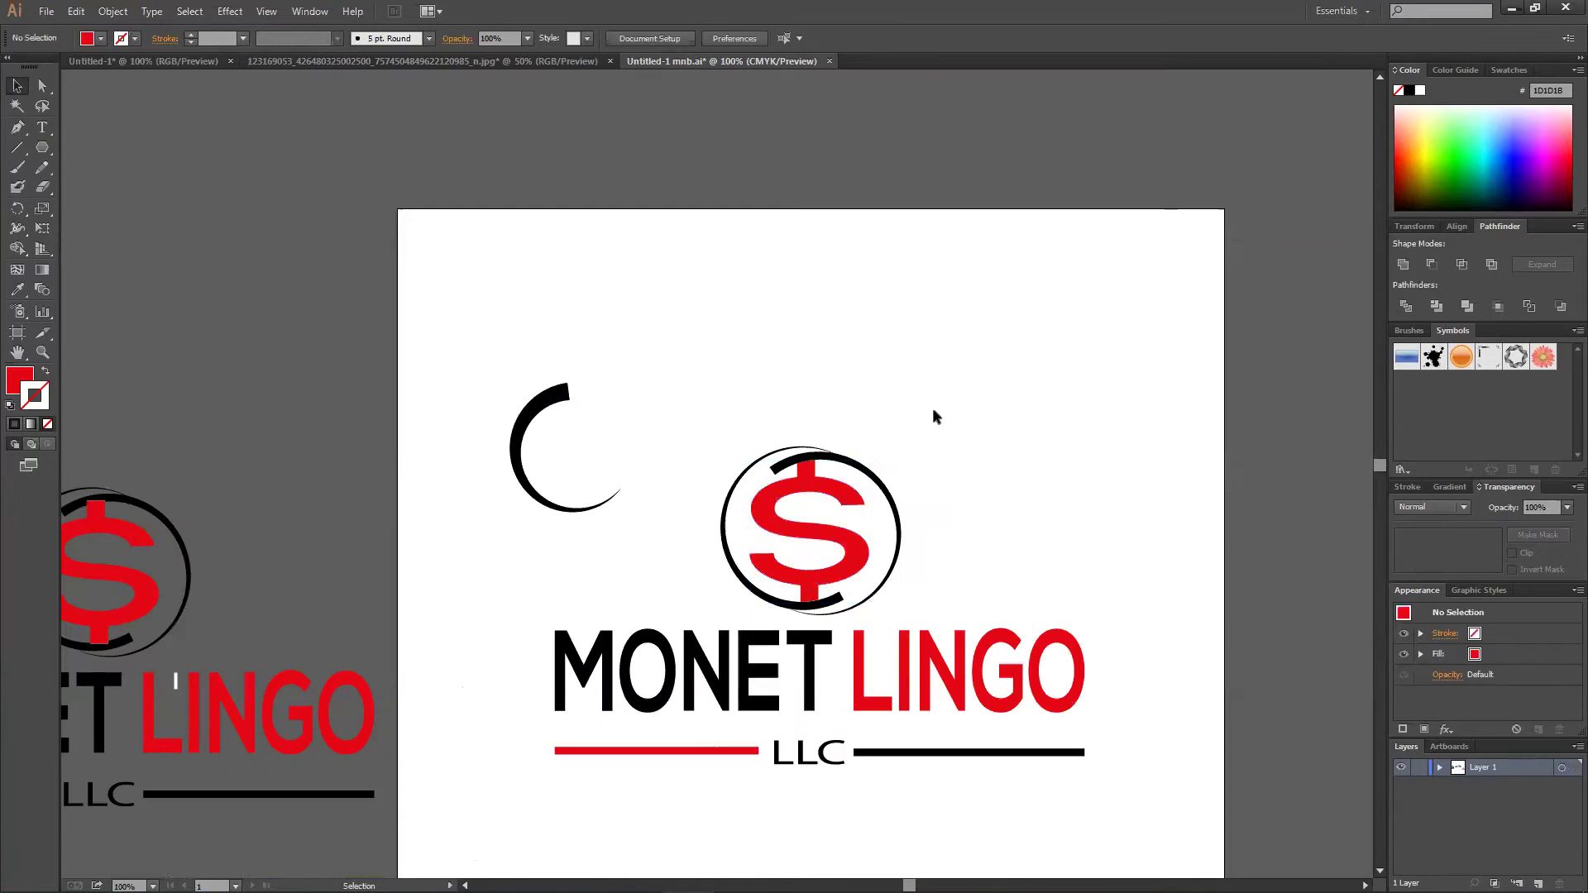
- Examine up close how the dollar sign's lower bar meets the black ring in the MONET LINGO logo
{"action": "scroll", "coordinate": [933, 410], "scroll_direction": "down", "scroll_amount": 4}
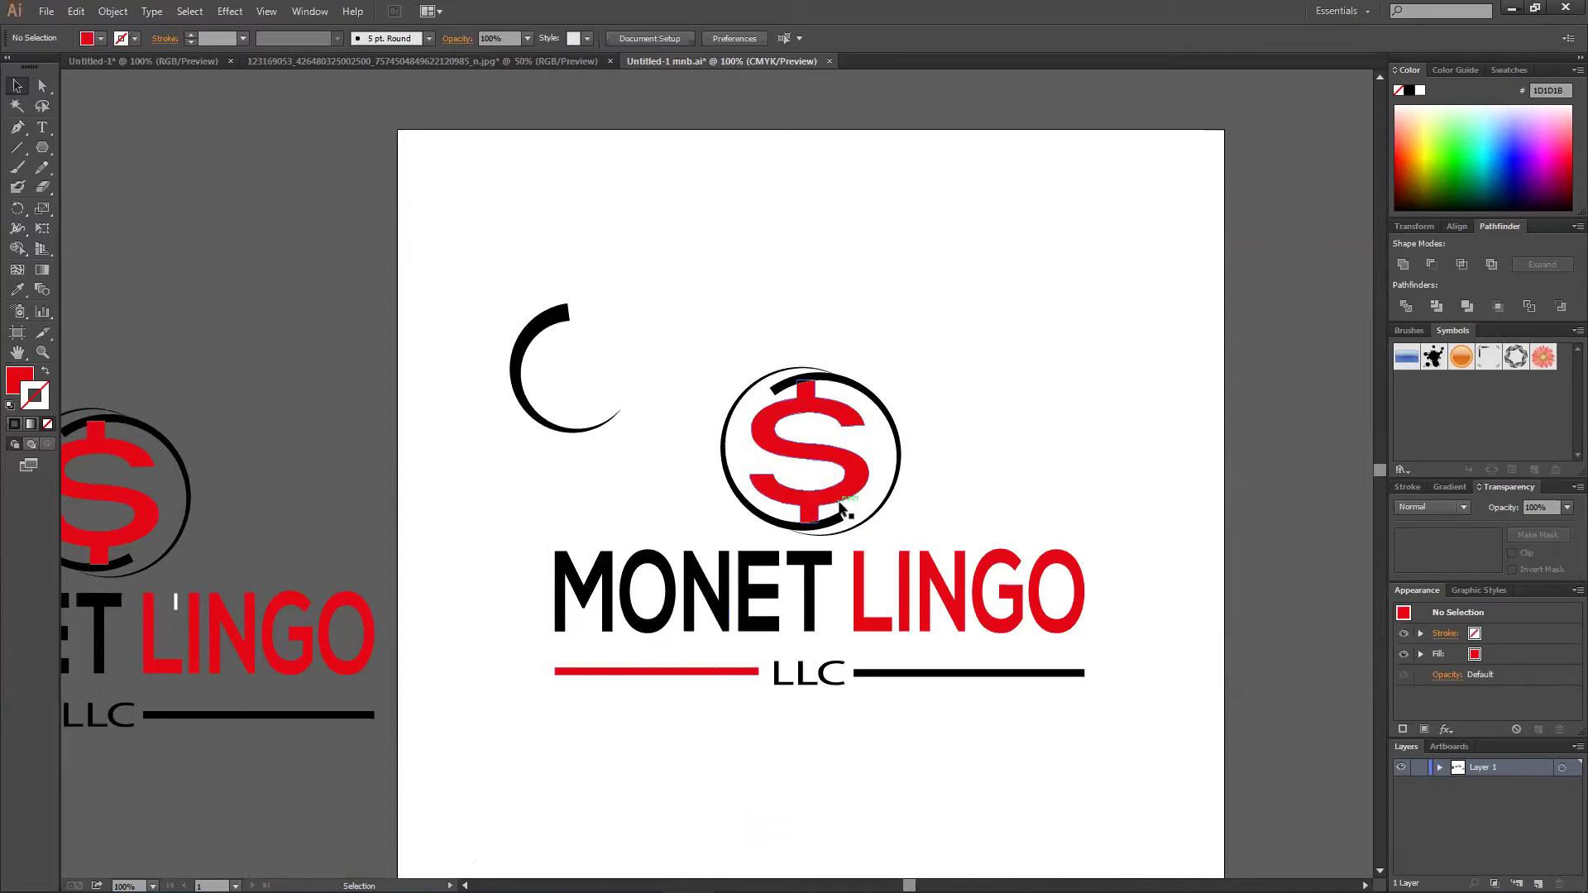
{"action": "scroll", "coordinate": [817, 533], "scroll_direction": "up", "scroll_amount": 5}
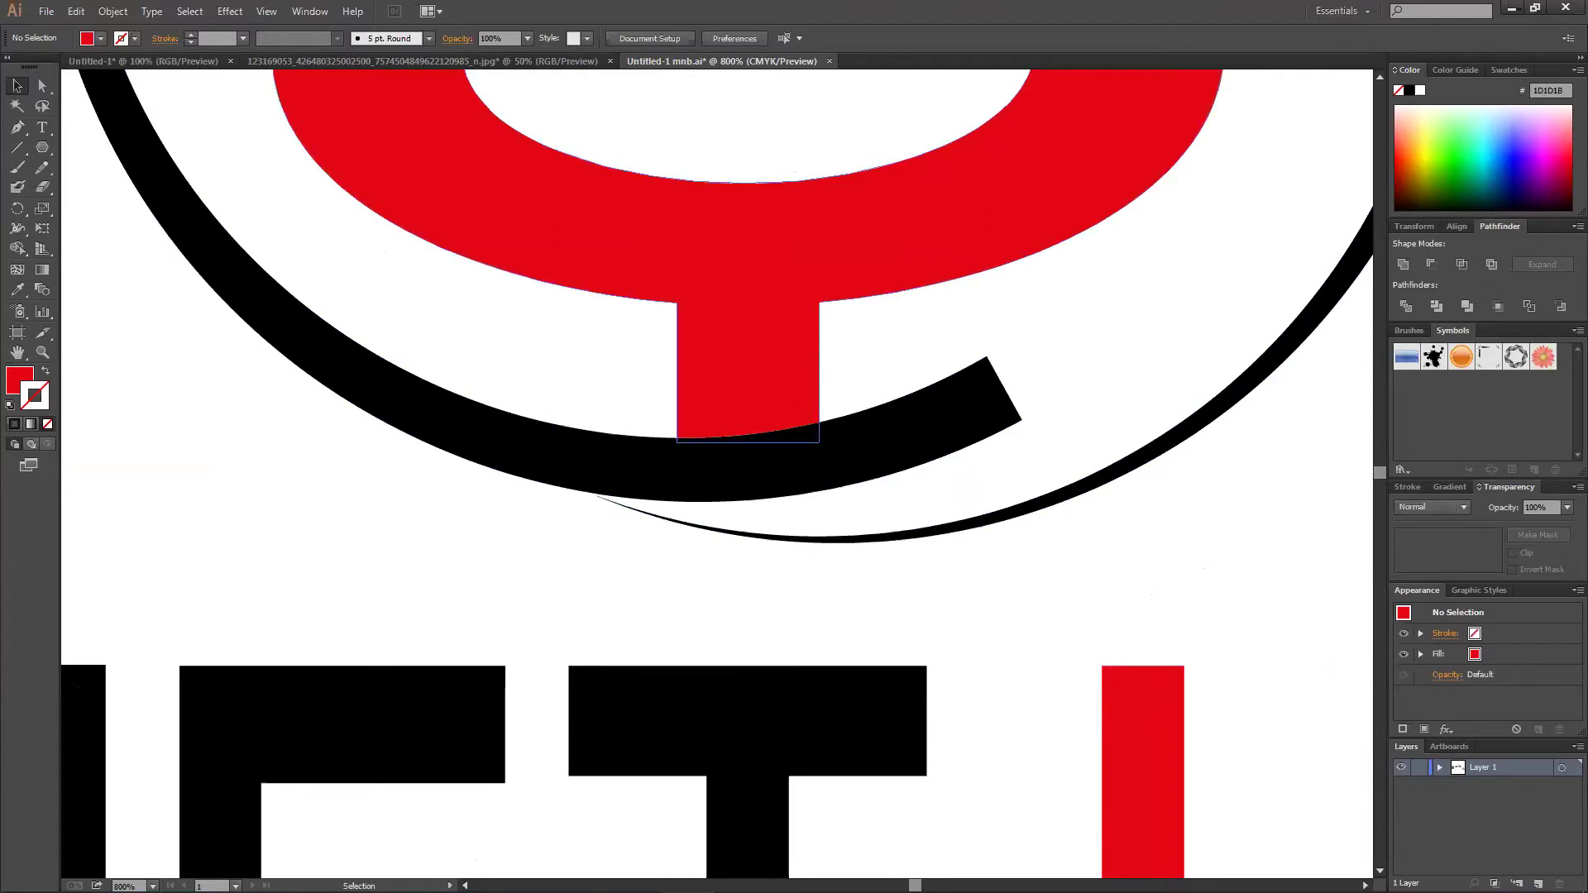
{"action": "scroll", "coordinate": [773, 459], "scroll_direction": "up", "scroll_amount": 5}
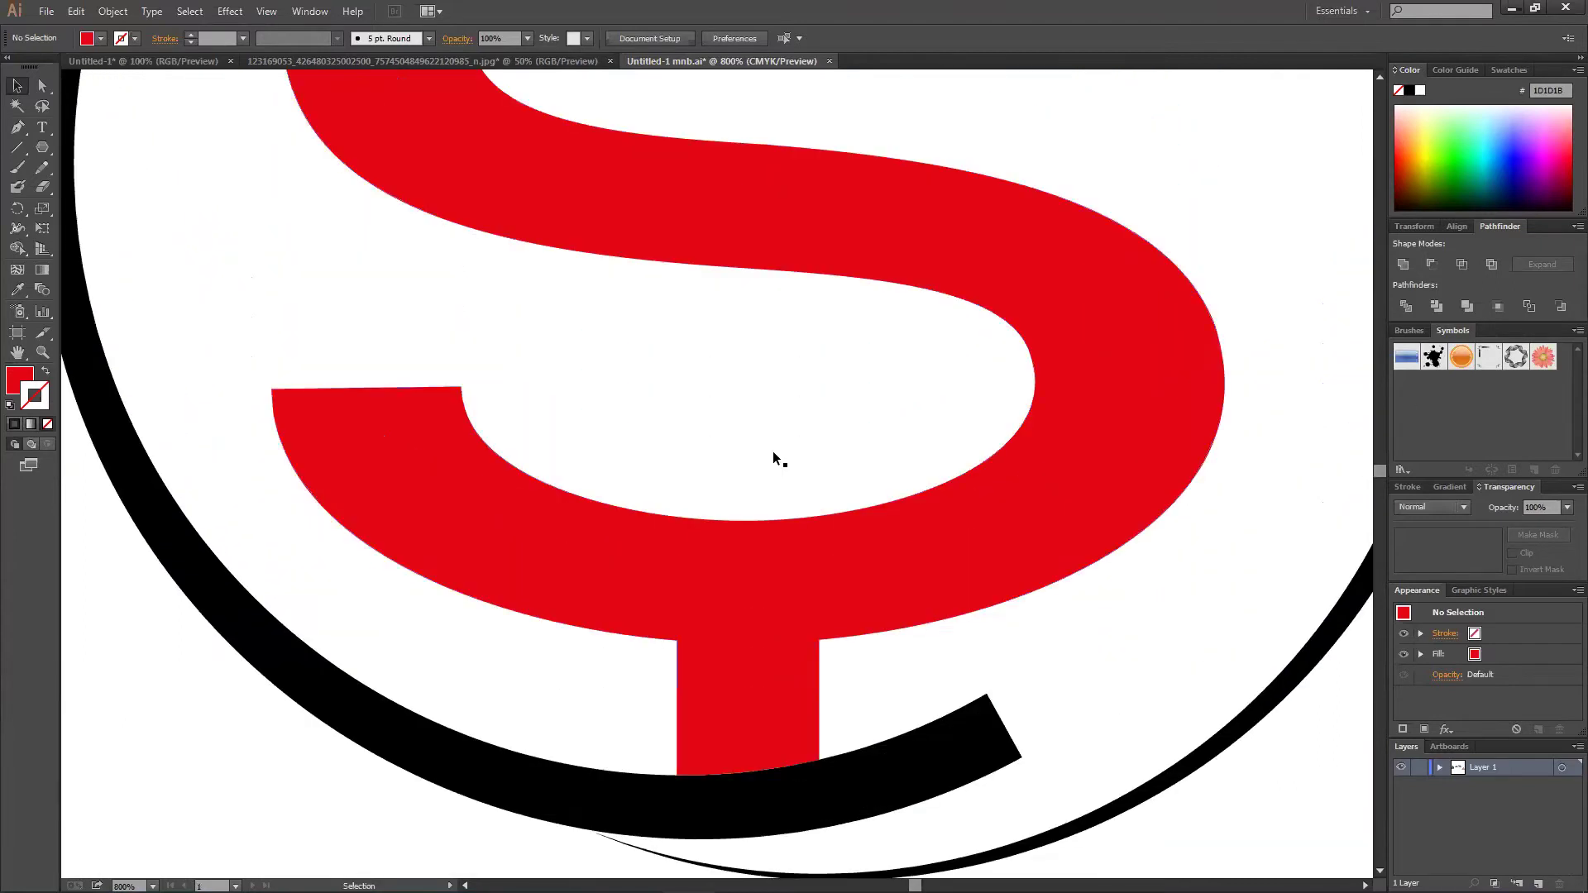
{"action": "scroll", "coordinate": [772, 459], "scroll_direction": "down", "scroll_amount": 2}
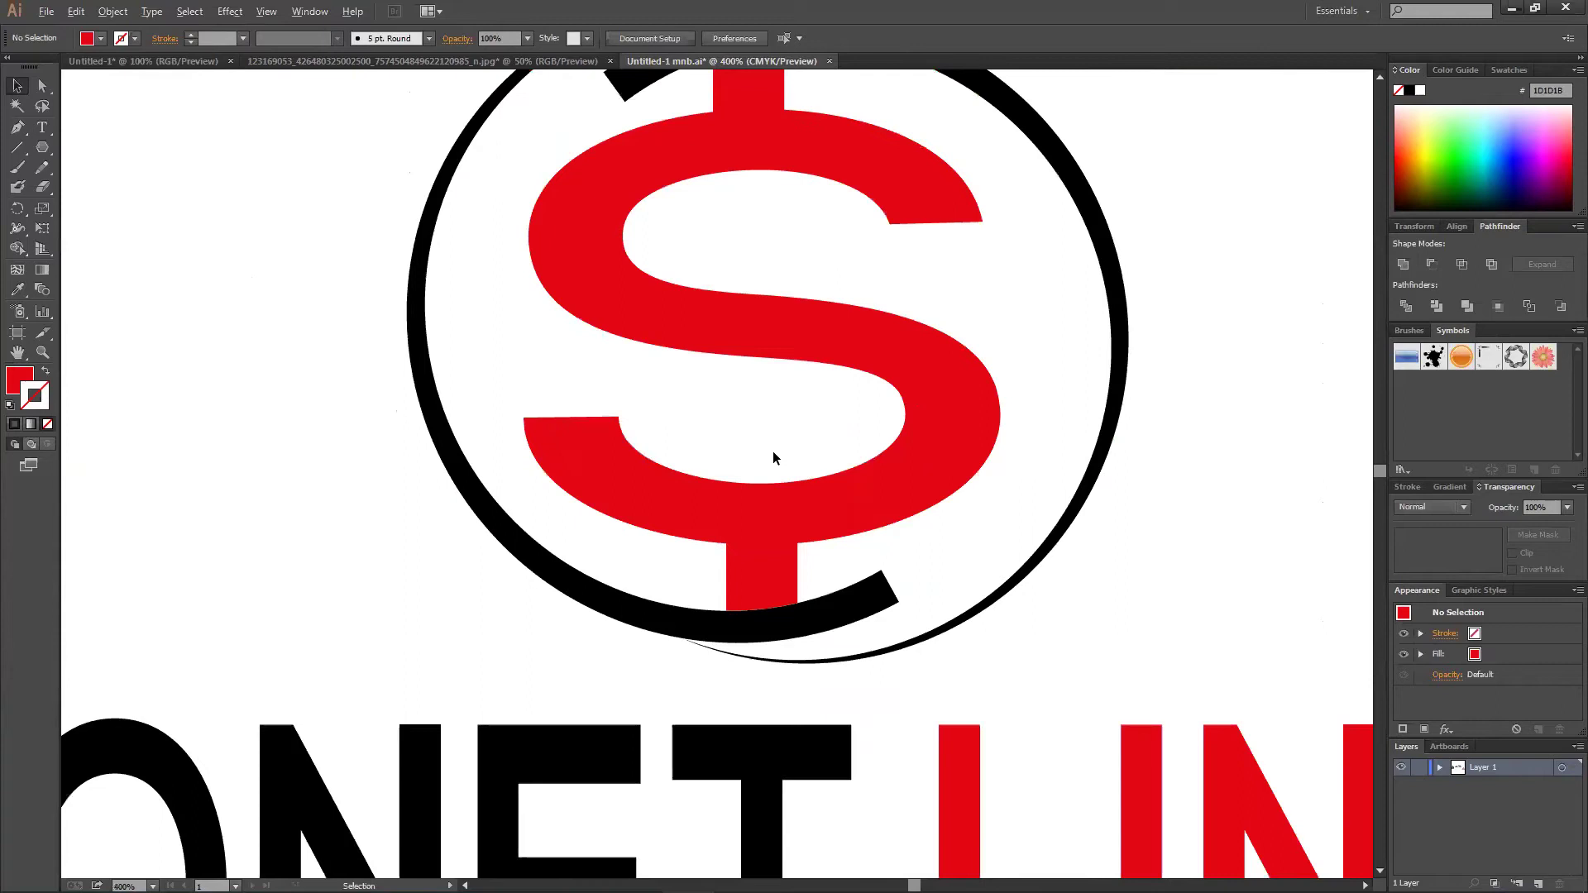
- Stretch the red dollar sign downward to about 180 px high so its lower bar reaches farther into the black ring
{"action": "scroll", "coordinate": [862, 230], "scroll_direction": "up", "scroll_amount": 3}
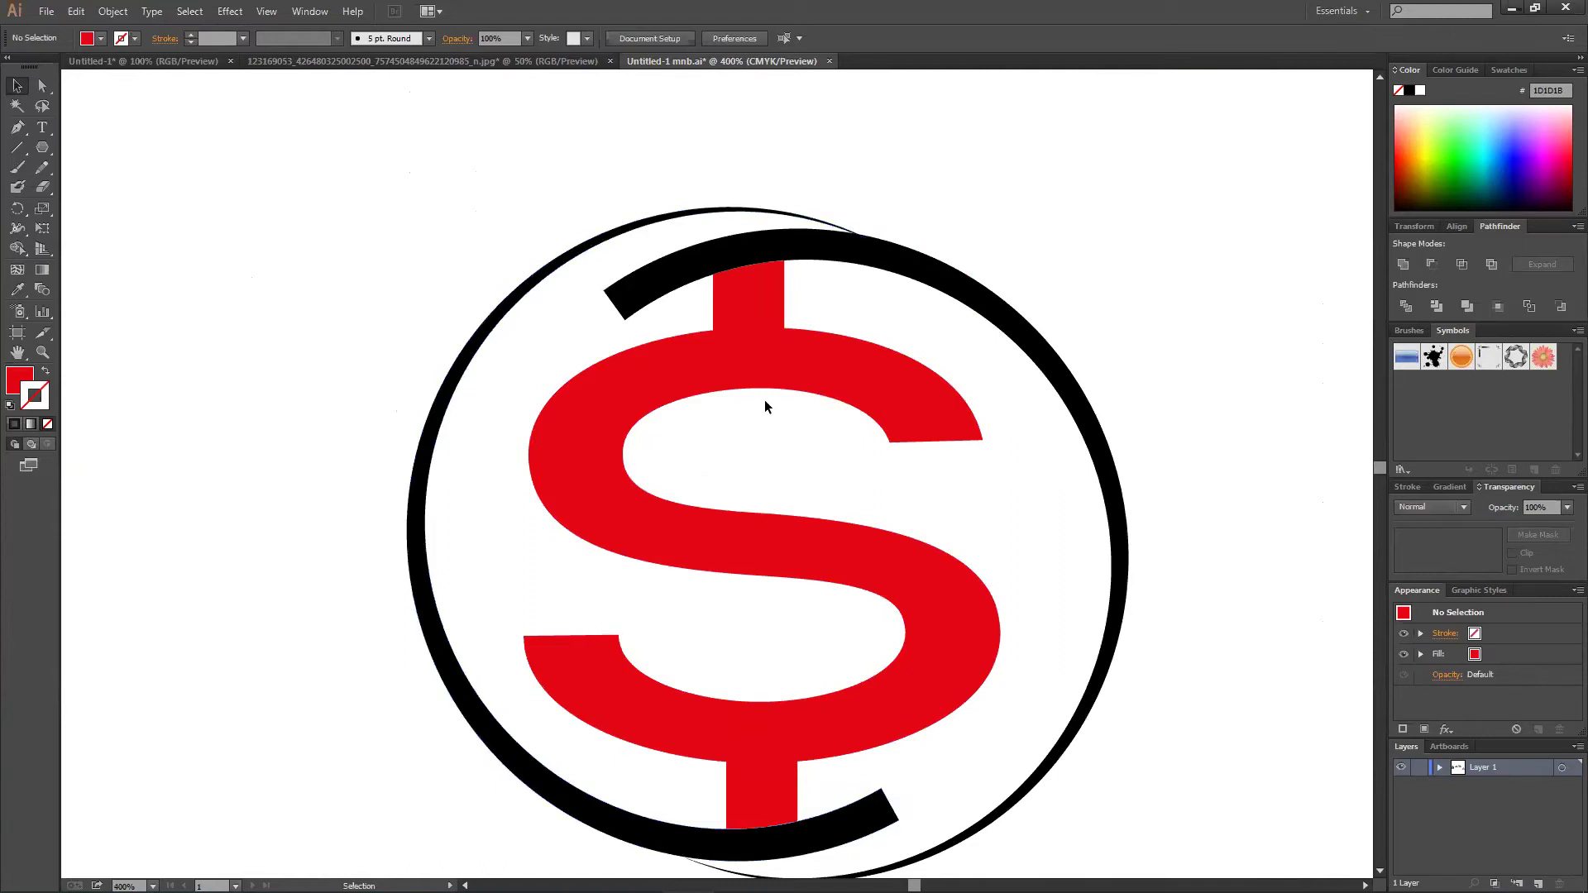
{"action": "scroll", "coordinate": [766, 401], "scroll_direction": "down", "scroll_amount": 3}
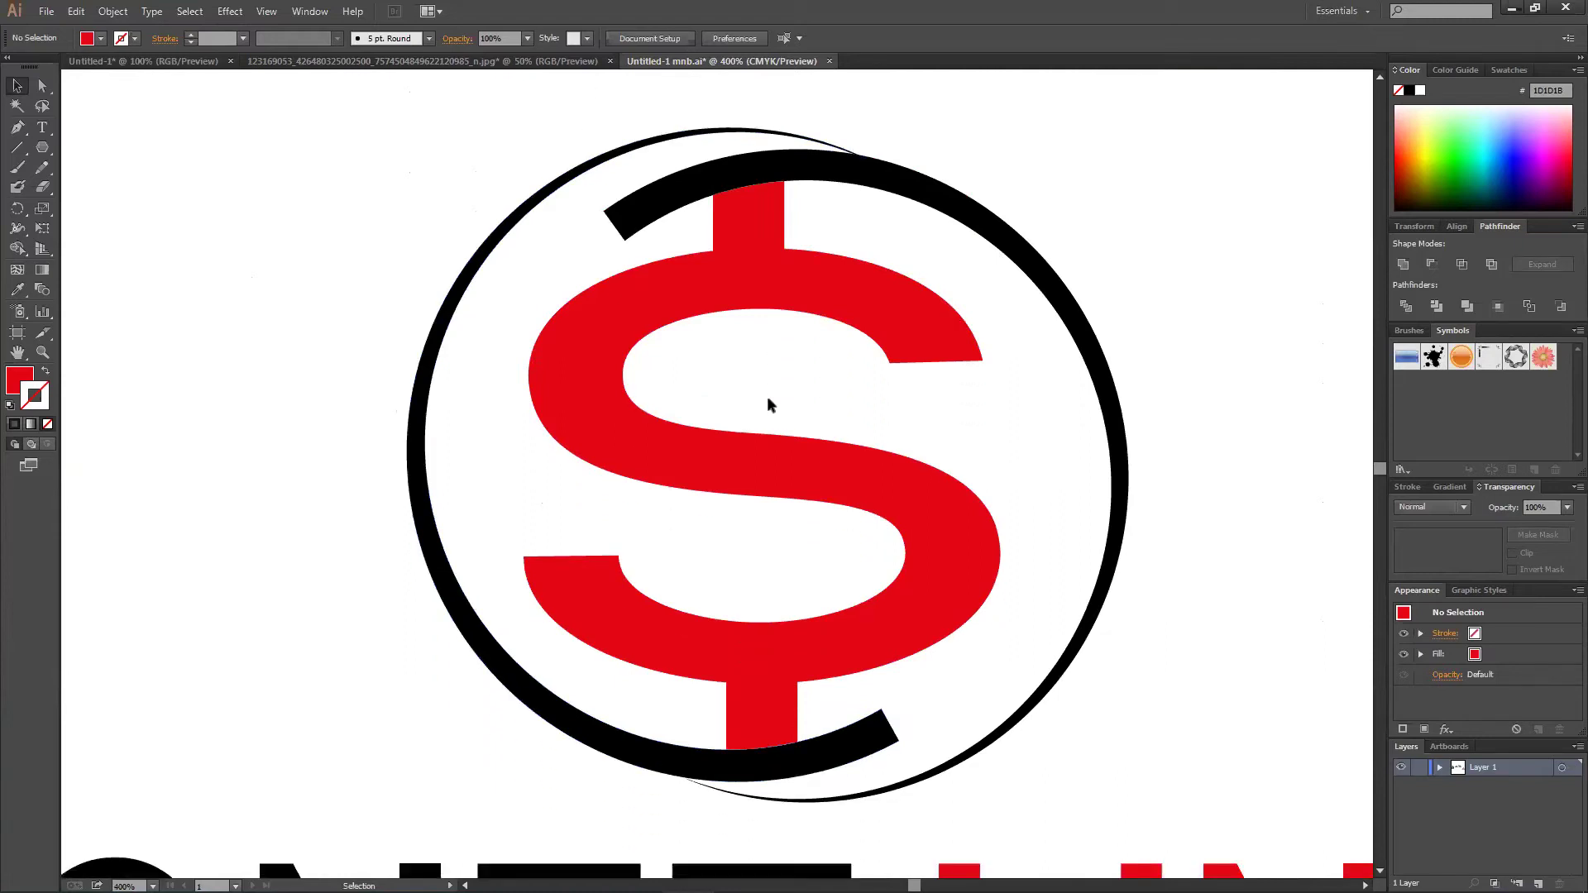
{"action": "scroll", "coordinate": [767, 402], "scroll_direction": "down", "scroll_amount": 3}
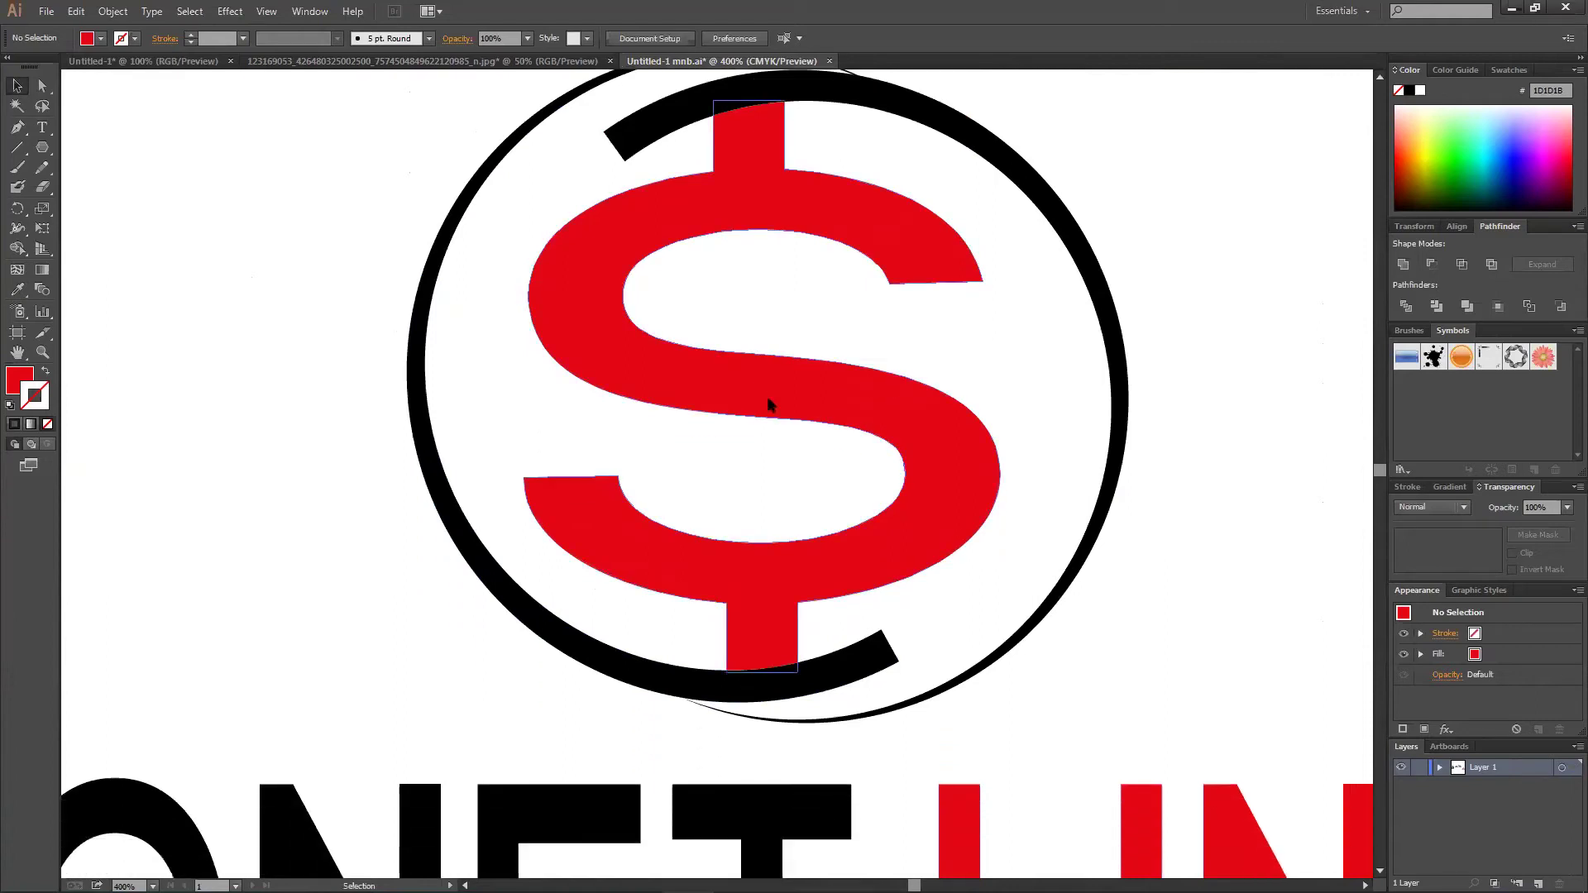
{"action": "scroll", "coordinate": [769, 405], "scroll_direction": "down", "scroll_amount": 1}
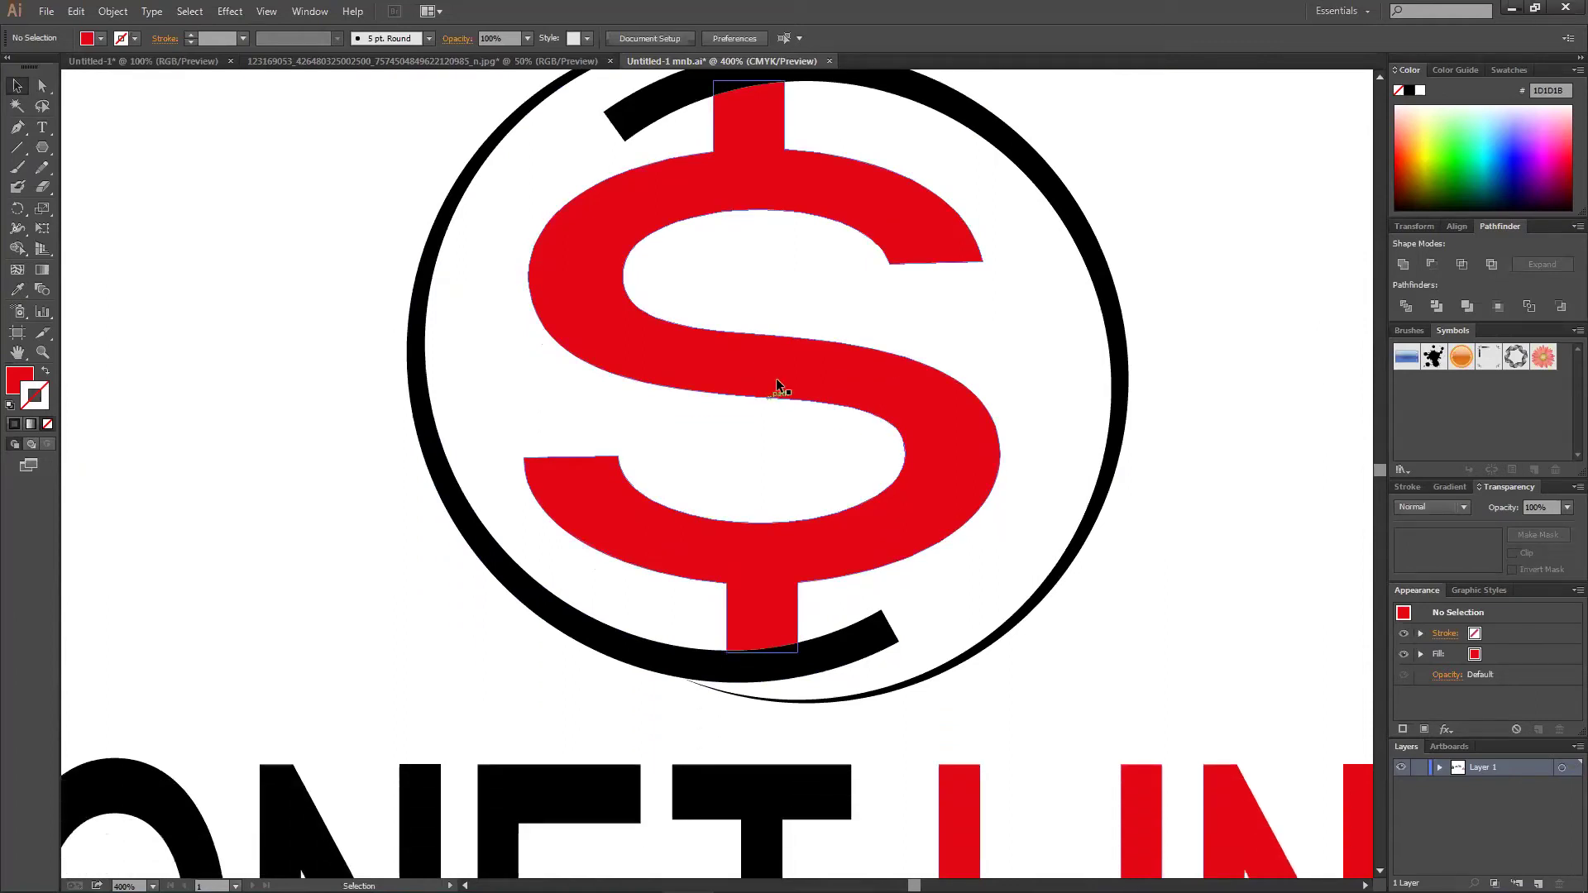
{"action": "left_click", "coordinate": [777, 381]}
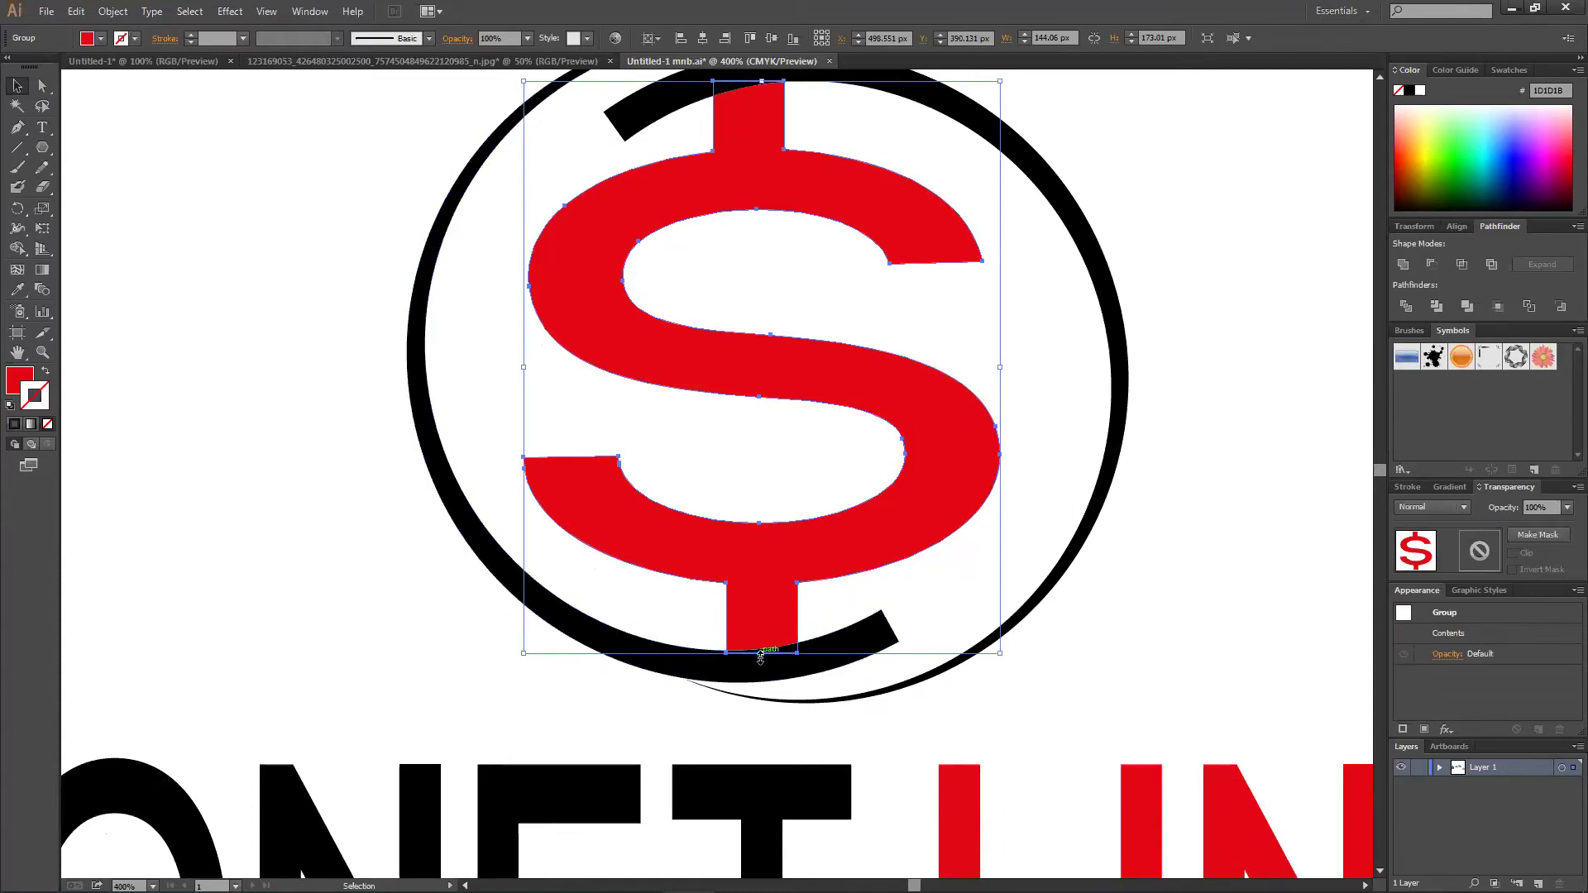
{"action": "left_click_drag", "start_coordinate": [760, 658], "coordinate": [762, 679]}
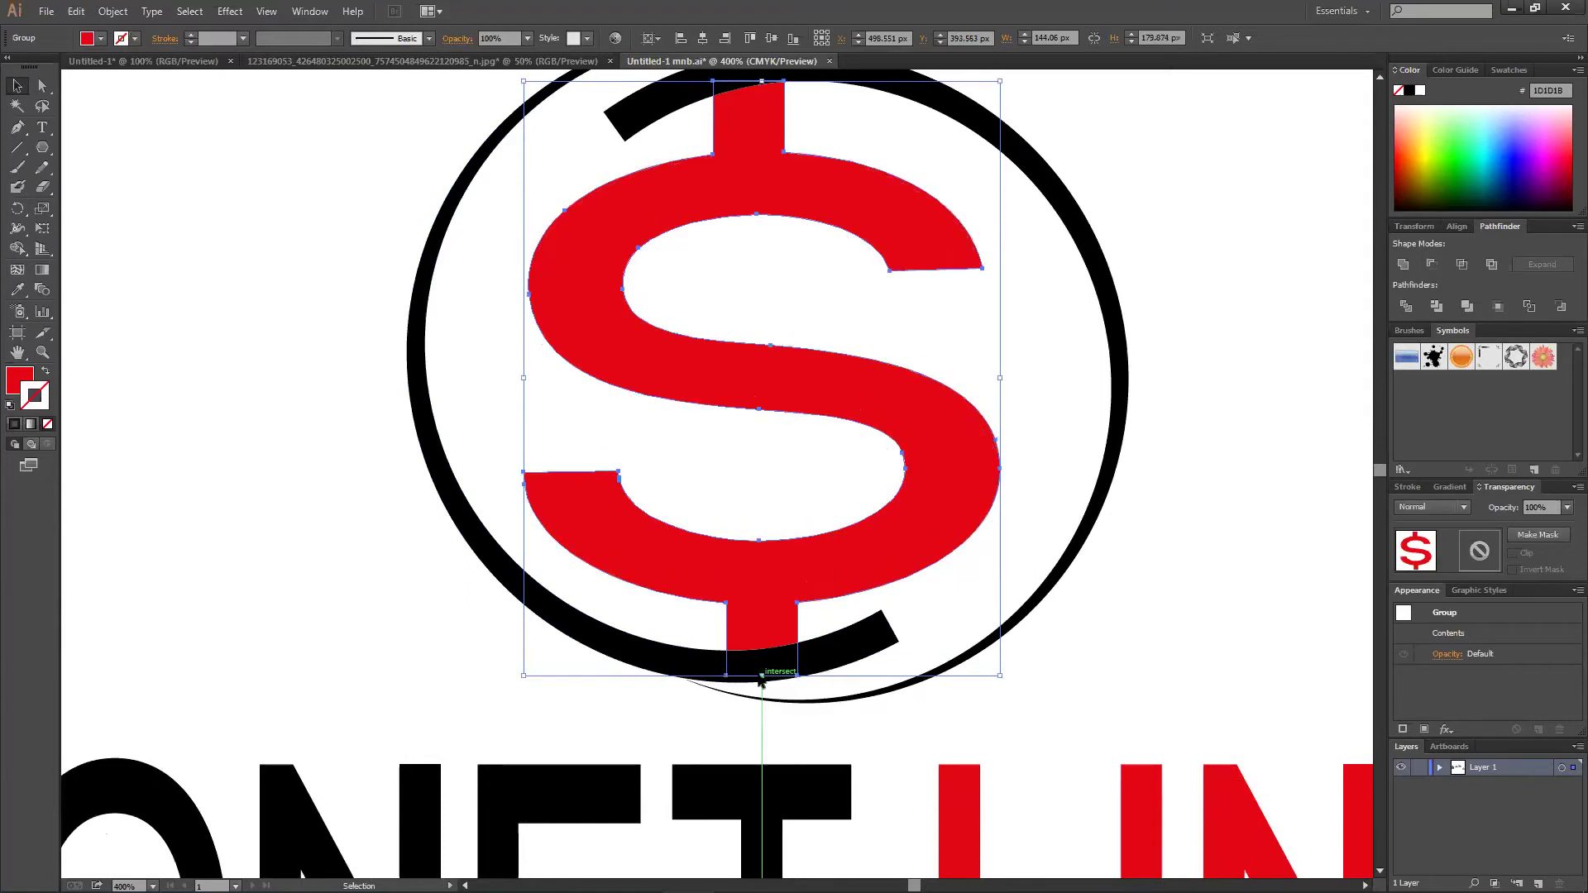
- Stretch the dollar sign upward to about 183 px high so its top bar extends under the ring
{"action": "scroll", "coordinate": [761, 678], "scroll_direction": "up", "scroll_amount": 5}
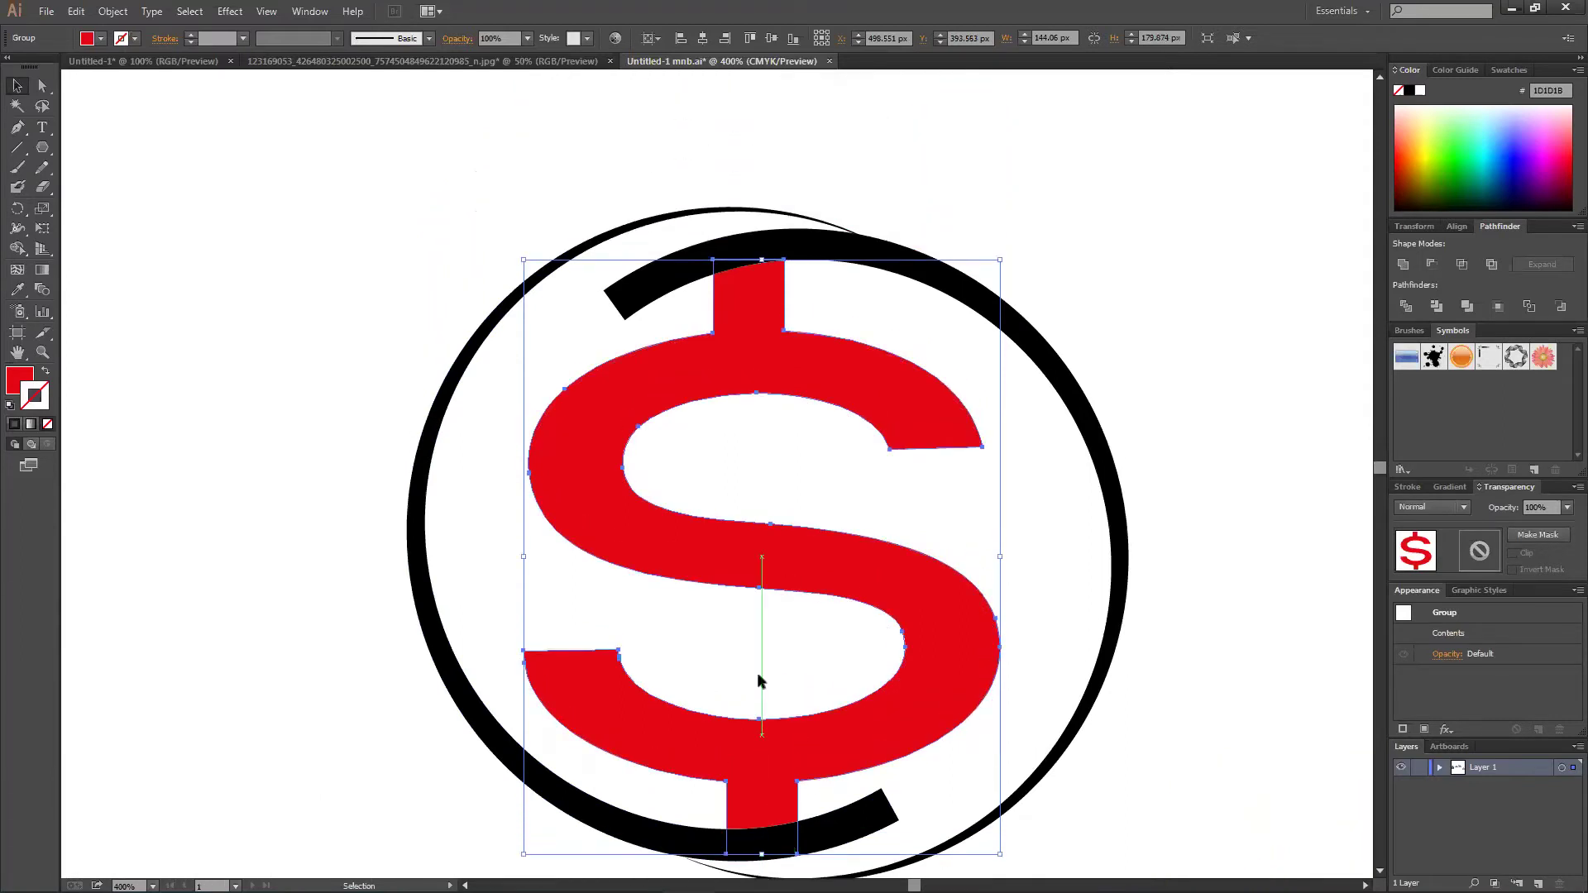
{"action": "scroll", "coordinate": [759, 677], "scroll_direction": "up", "scroll_amount": 1}
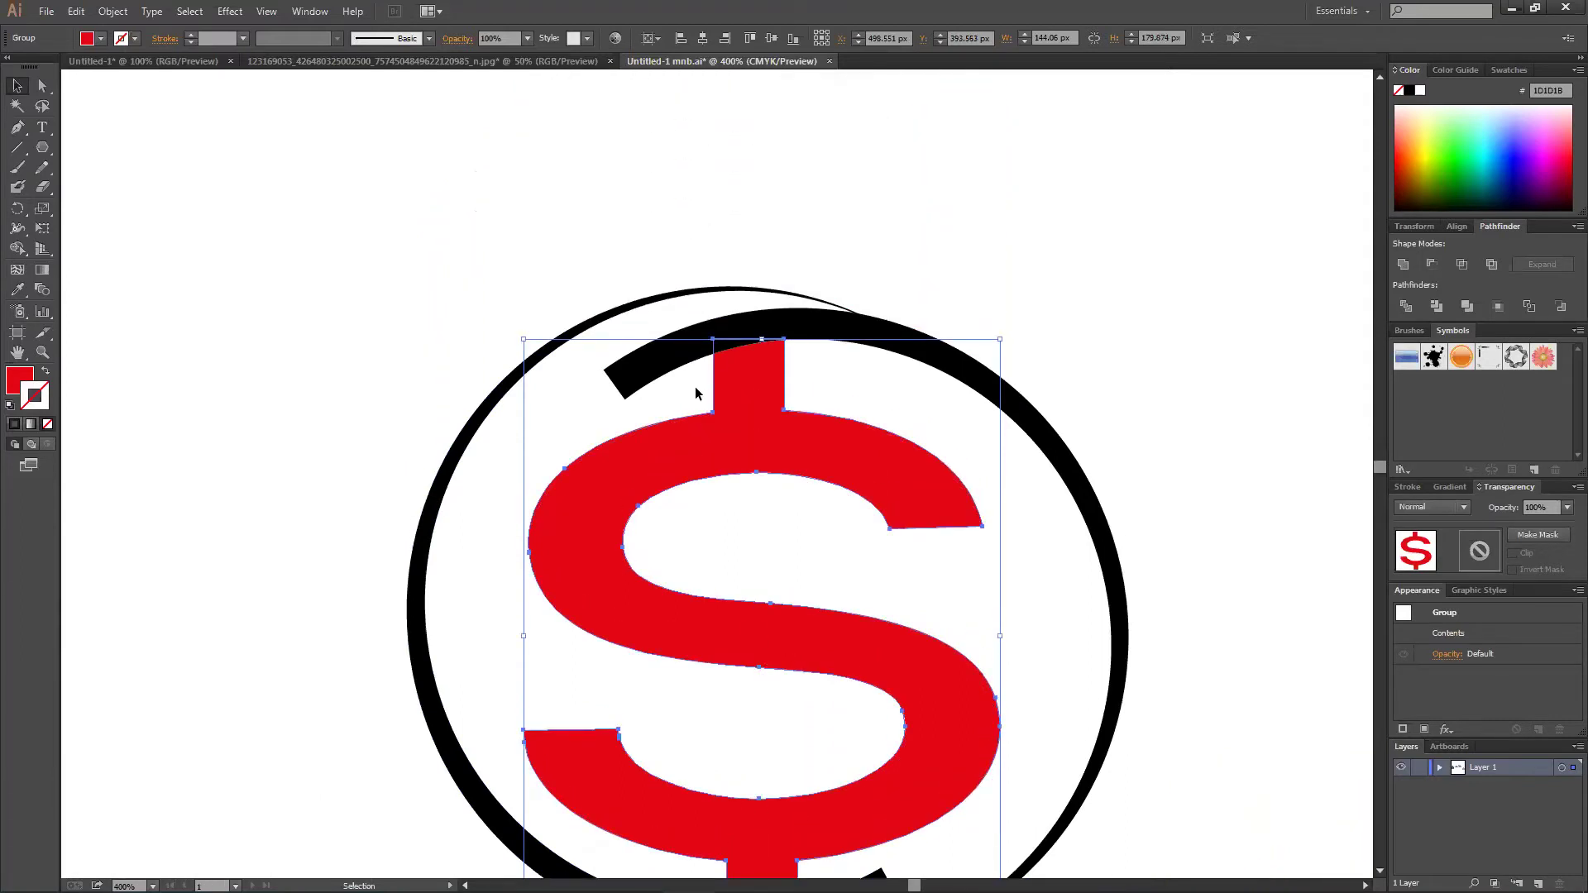
{"action": "left_click_drag", "start_coordinate": [761, 341], "coordinate": [763, 328]}
{"action": "double_click", "coordinate": [763, 328]}
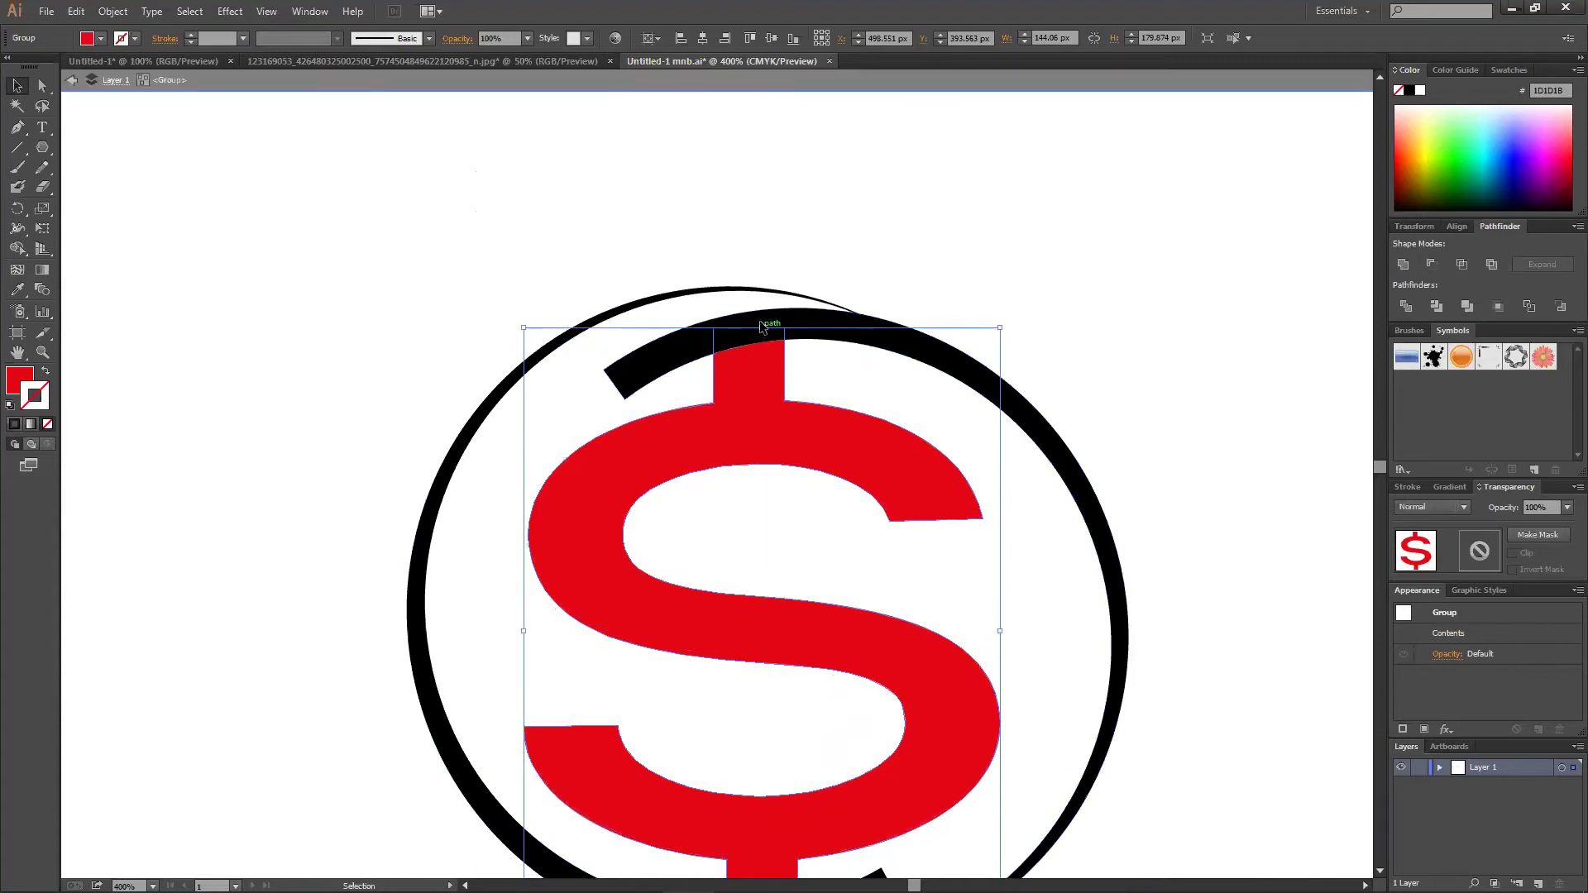
{"action": "double_click", "coordinate": [1036, 311]}
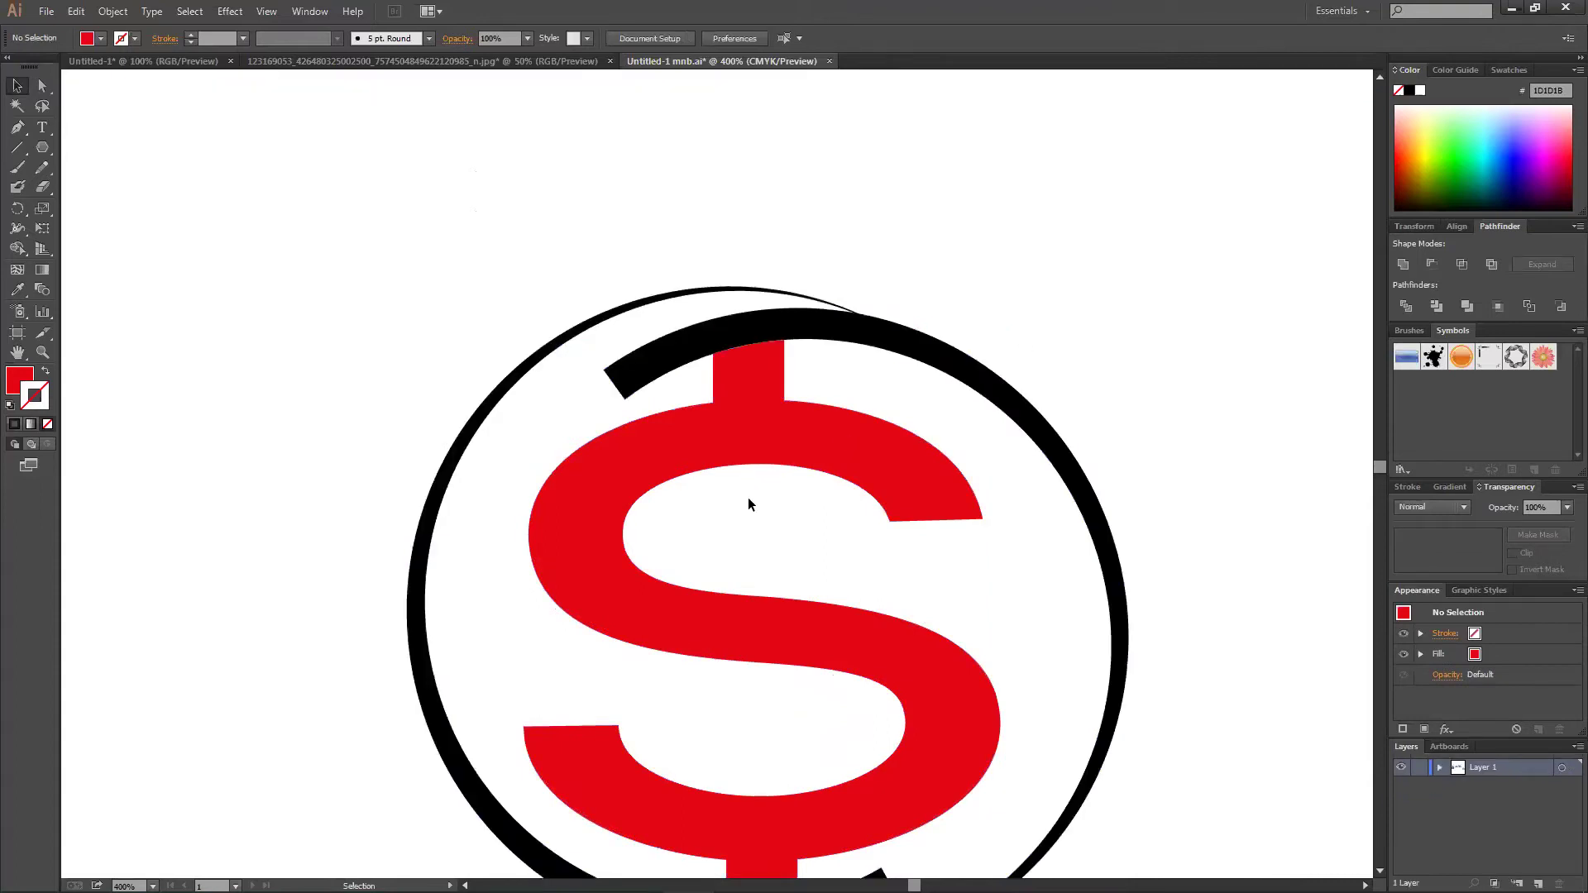
- Check both ends of the dollar sign against the ring and extend its upper edge slightly, to about 184 px high
{"action": "scroll", "coordinate": [700, 411], "scroll_direction": "down", "scroll_amount": 2}
{"action": "scroll", "coordinate": [700, 410], "scroll_direction": "up", "scroll_amount": 1}
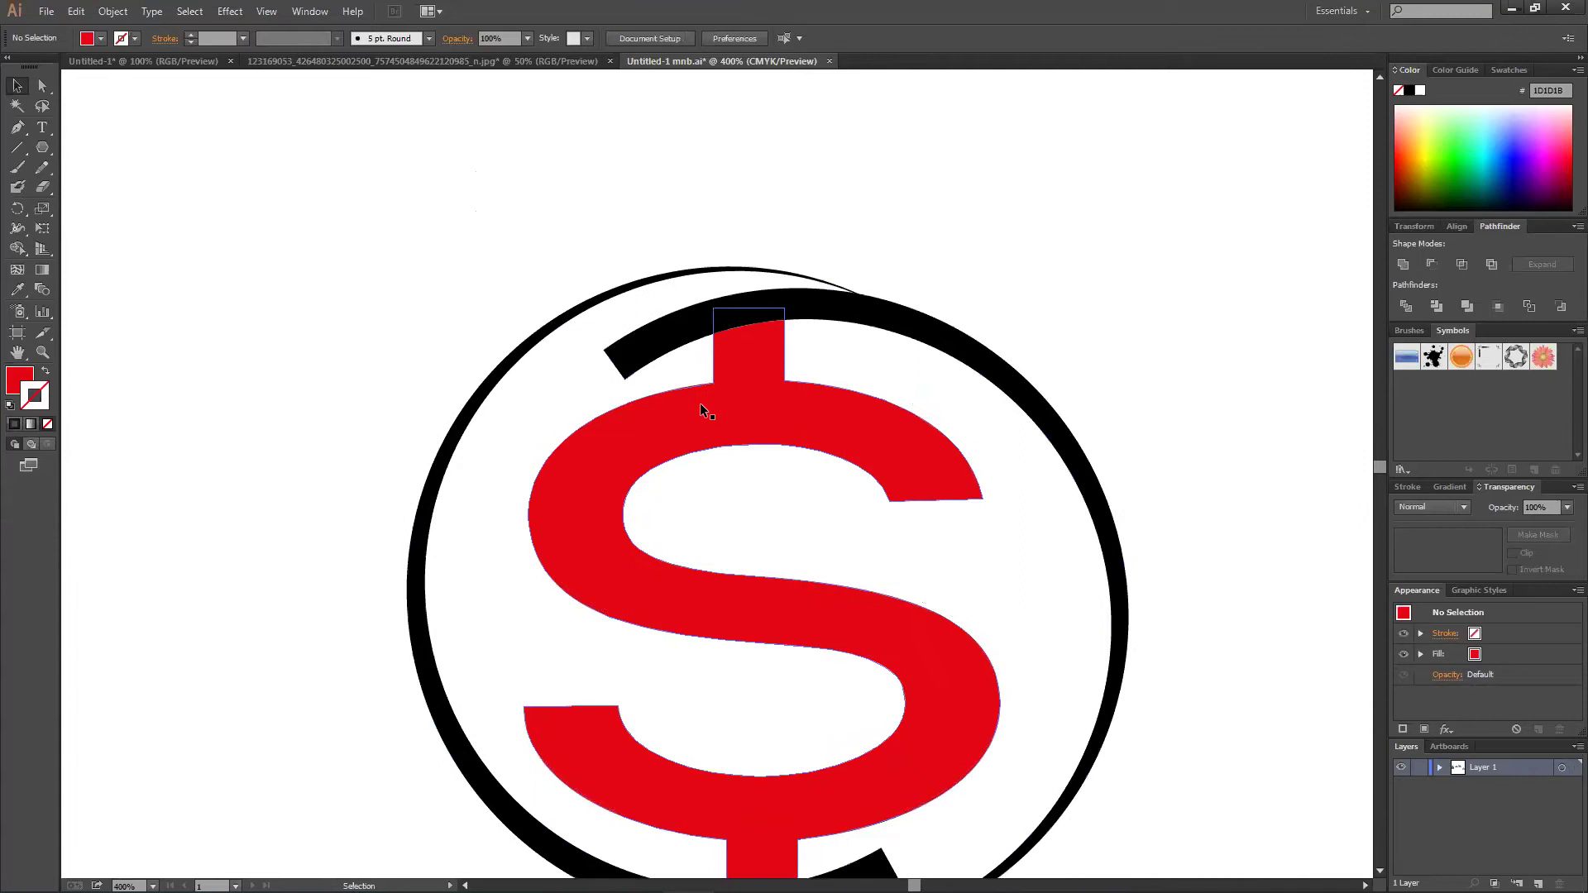
{"action": "scroll", "coordinate": [699, 403], "scroll_direction": "down", "scroll_amount": 3}
{"action": "scroll", "coordinate": [700, 403], "scroll_direction": "up", "scroll_amount": 1}
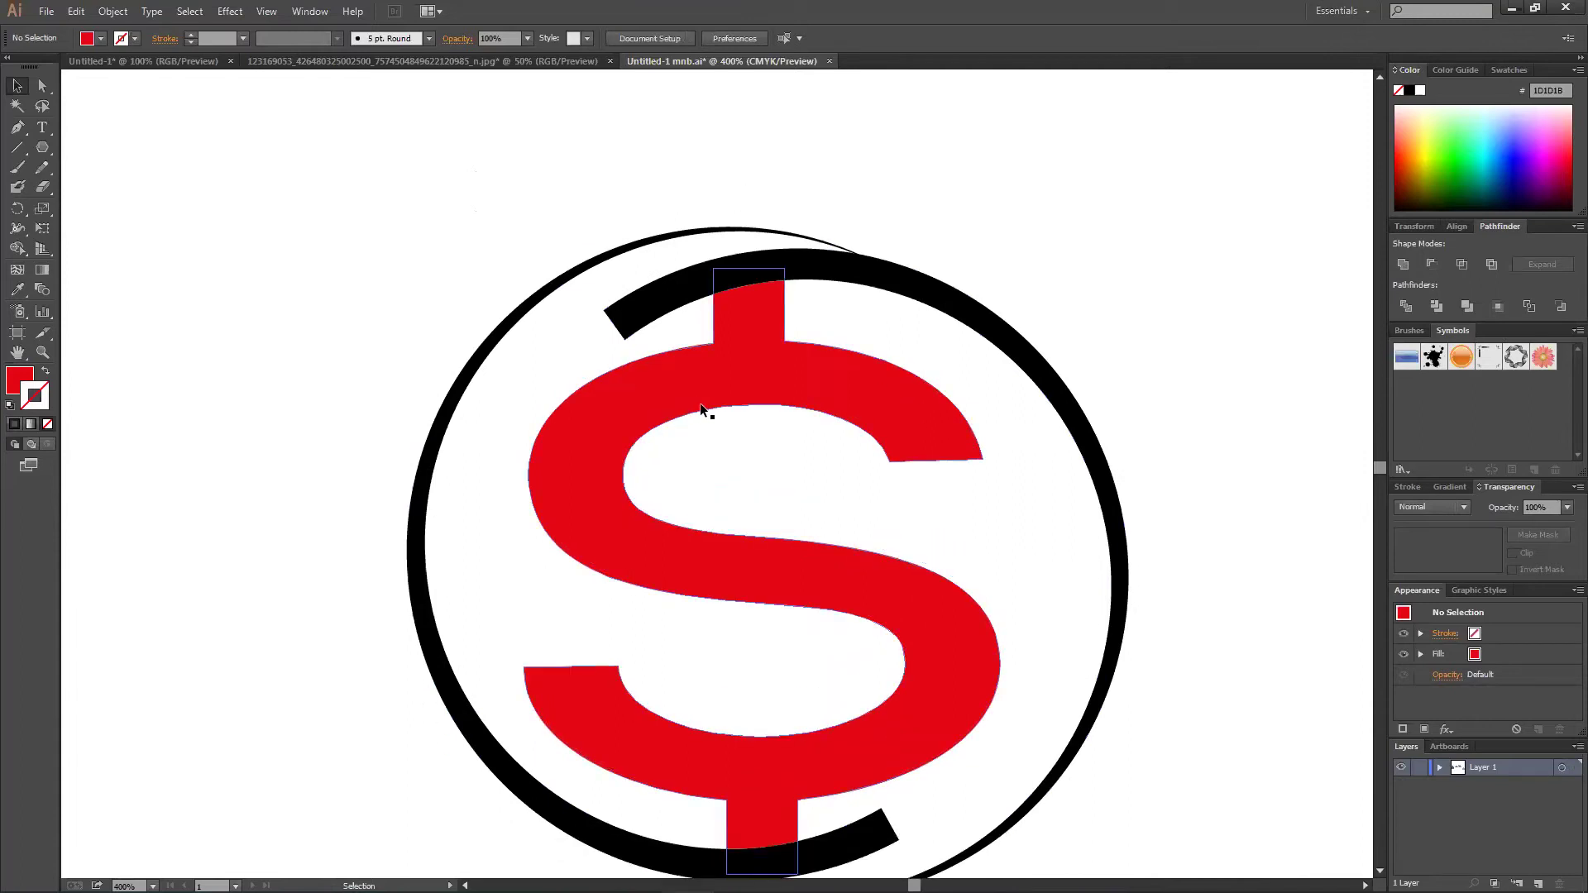
{"action": "scroll", "coordinate": [700, 403], "scroll_direction": "up", "scroll_amount": 1}
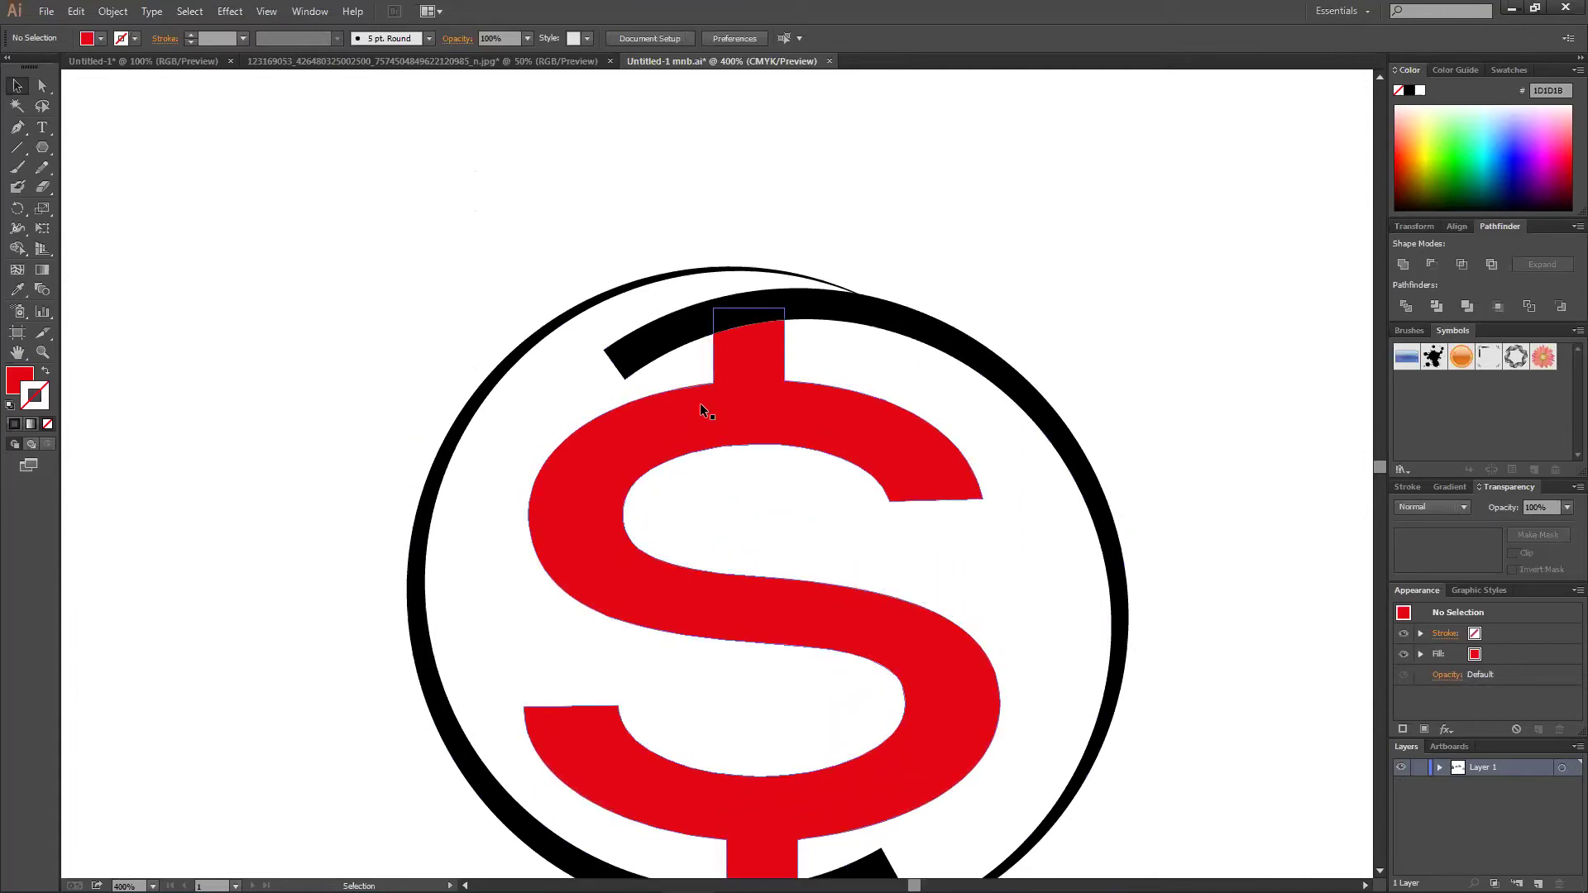
{"action": "left_click", "coordinate": [758, 339]}
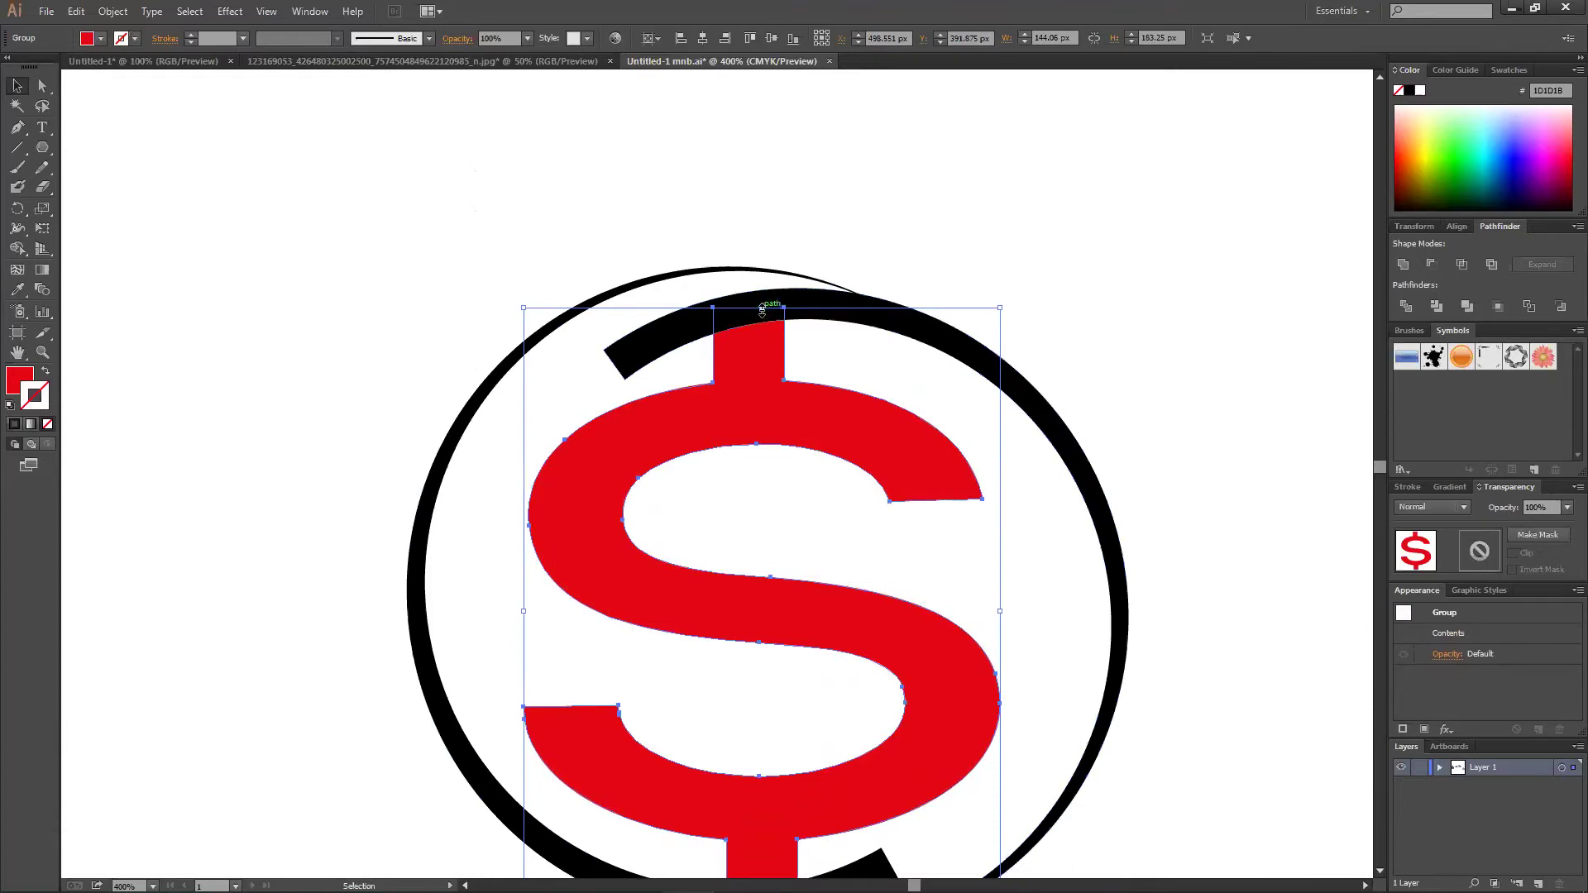
{"action": "left_click_drag", "start_coordinate": [762, 311], "coordinate": [762, 308]}
{"action": "scroll", "coordinate": [806, 558], "scroll_direction": "down", "scroll_amount": 4}
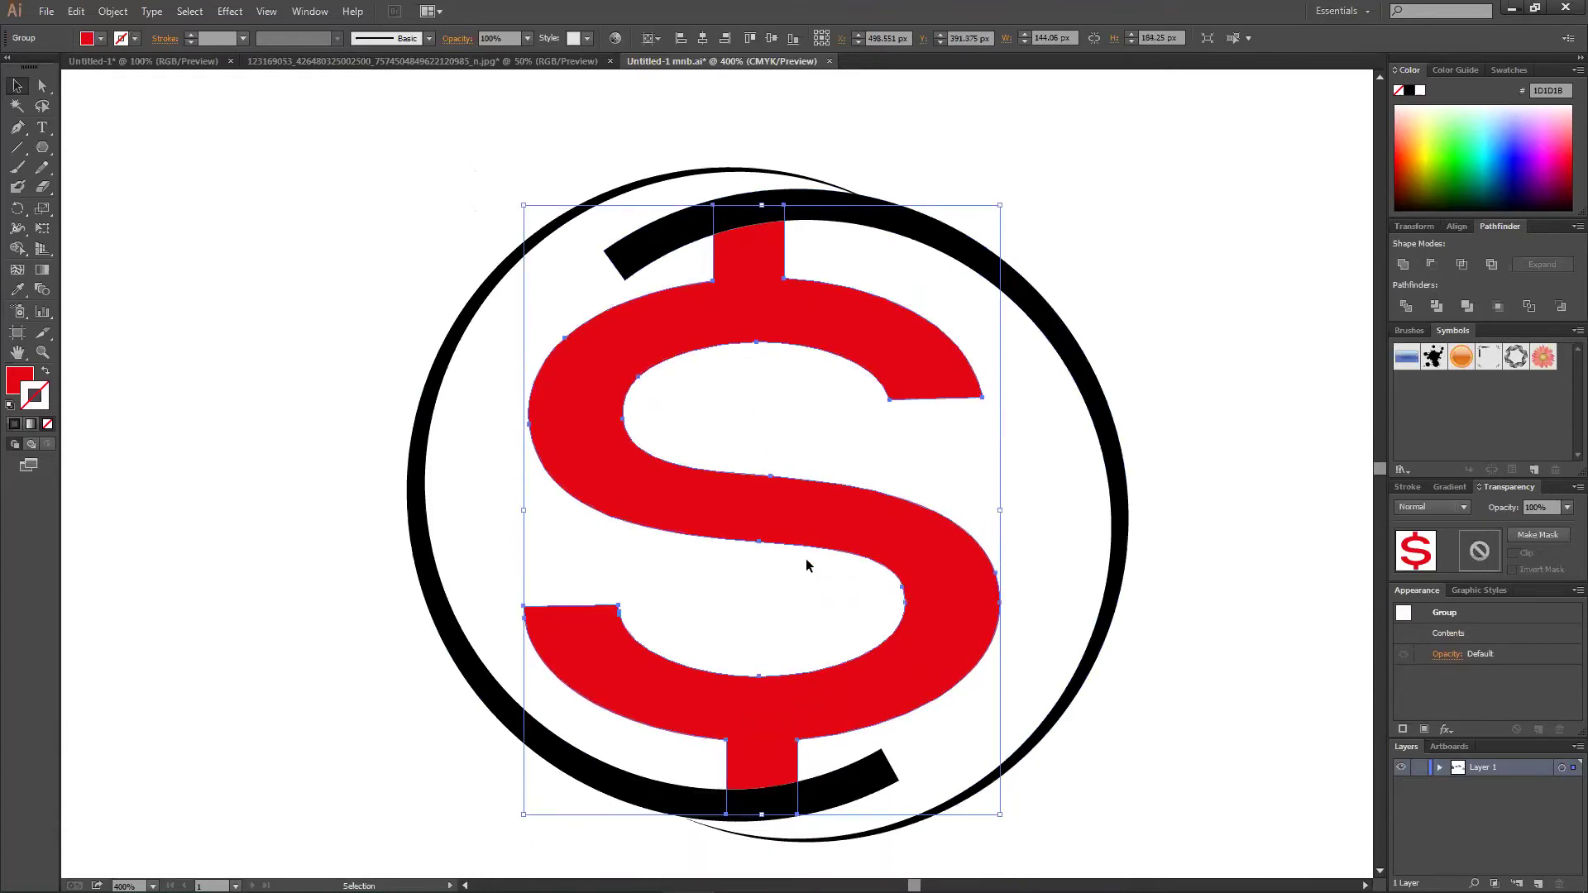
{"action": "left_click", "coordinate": [1195, 593]}
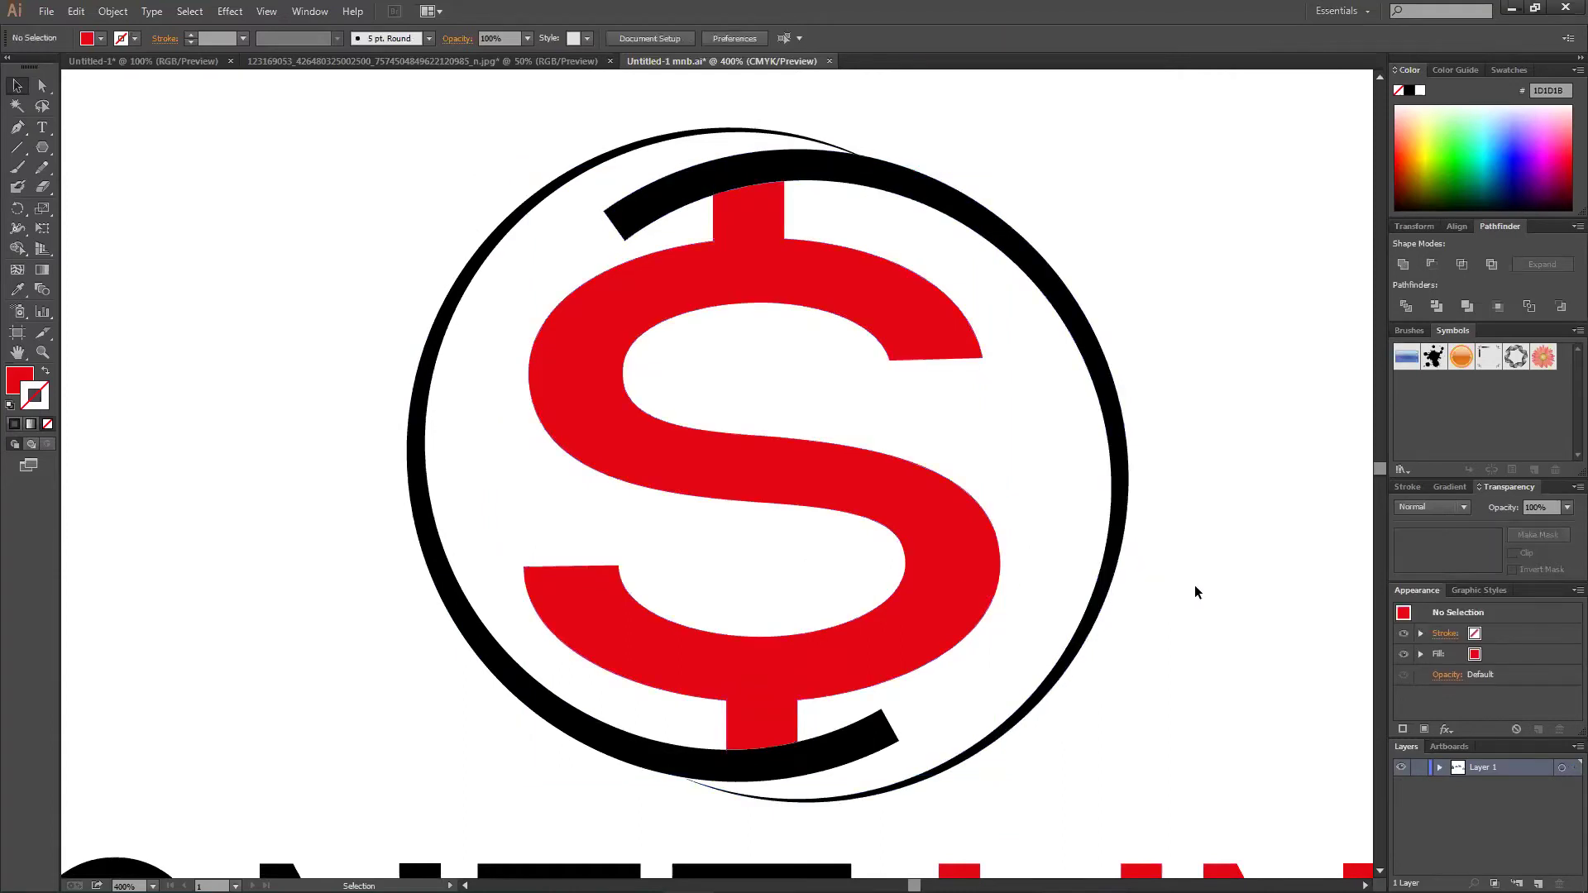
- Stretch the left black arc of the ring upward to about 203 px high to widen its gap from the right arc
{"action": "left_click", "coordinate": [1124, 445]}
{"action": "left_click", "coordinate": [529, 199]}
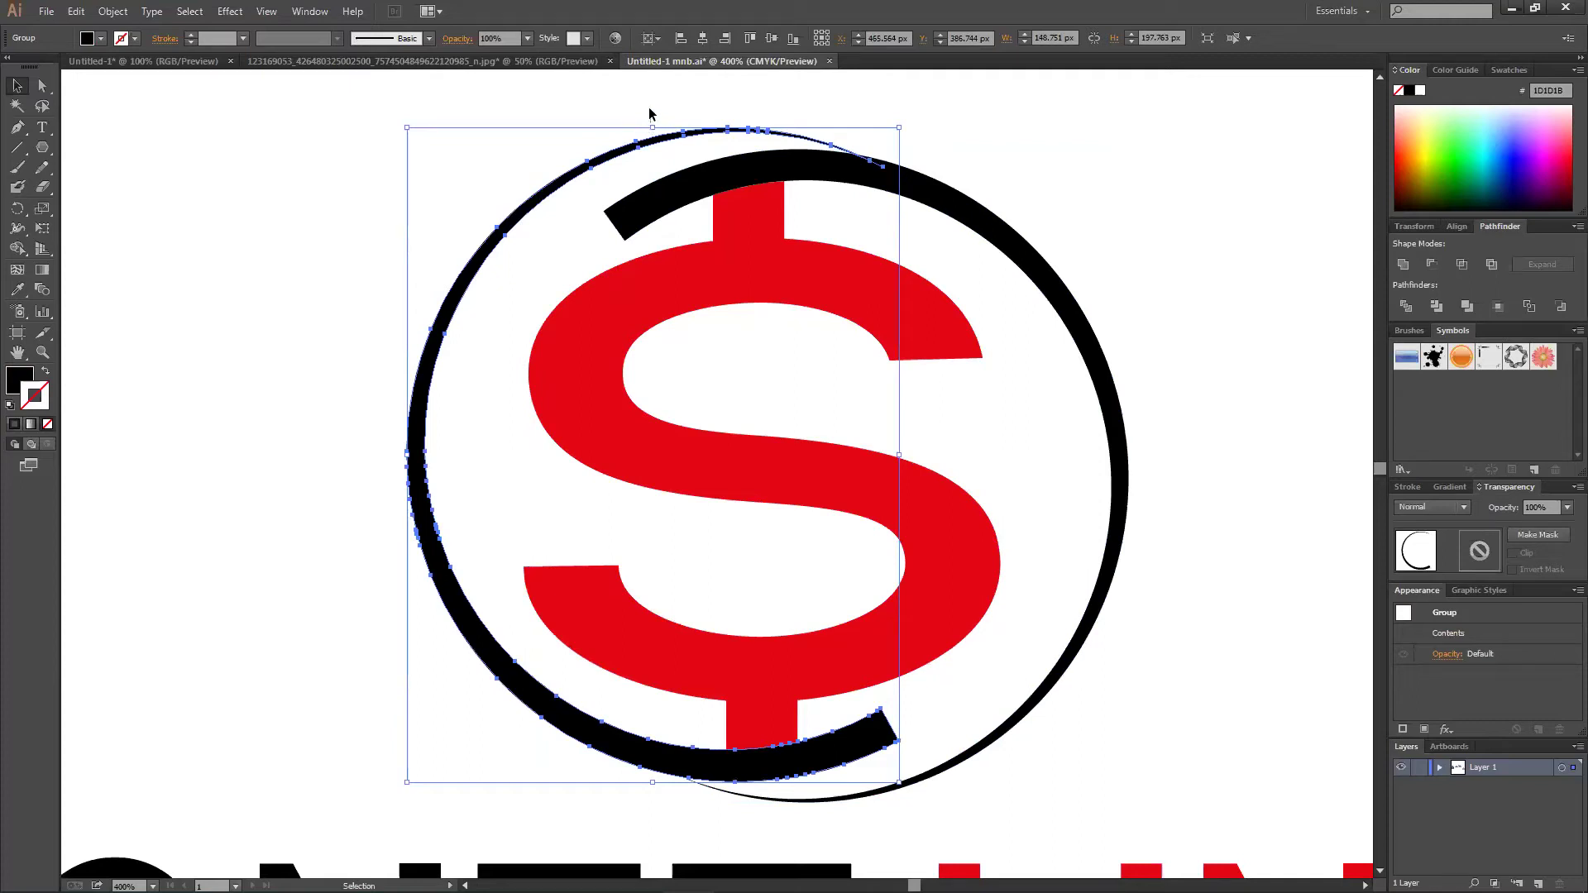
{"action": "left_click", "coordinate": [650, 115]}
{"action": "left_click", "coordinate": [652, 137]}
{"action": "left_click_drag", "start_coordinate": [654, 130], "coordinate": [653, 110]}
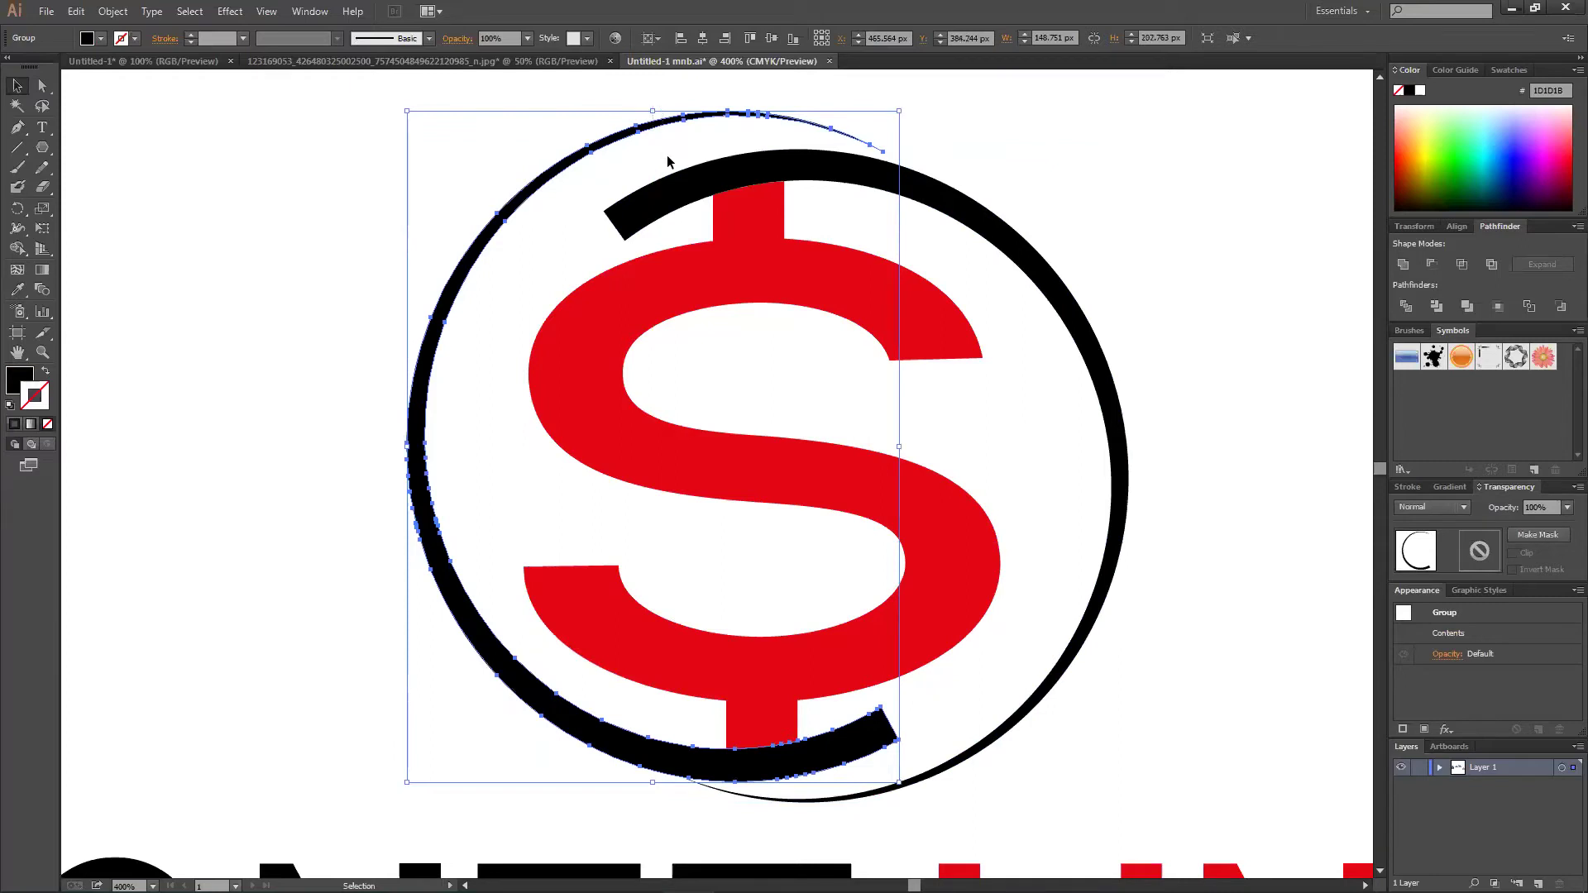
{"action": "left_click", "coordinate": [258, 301]}
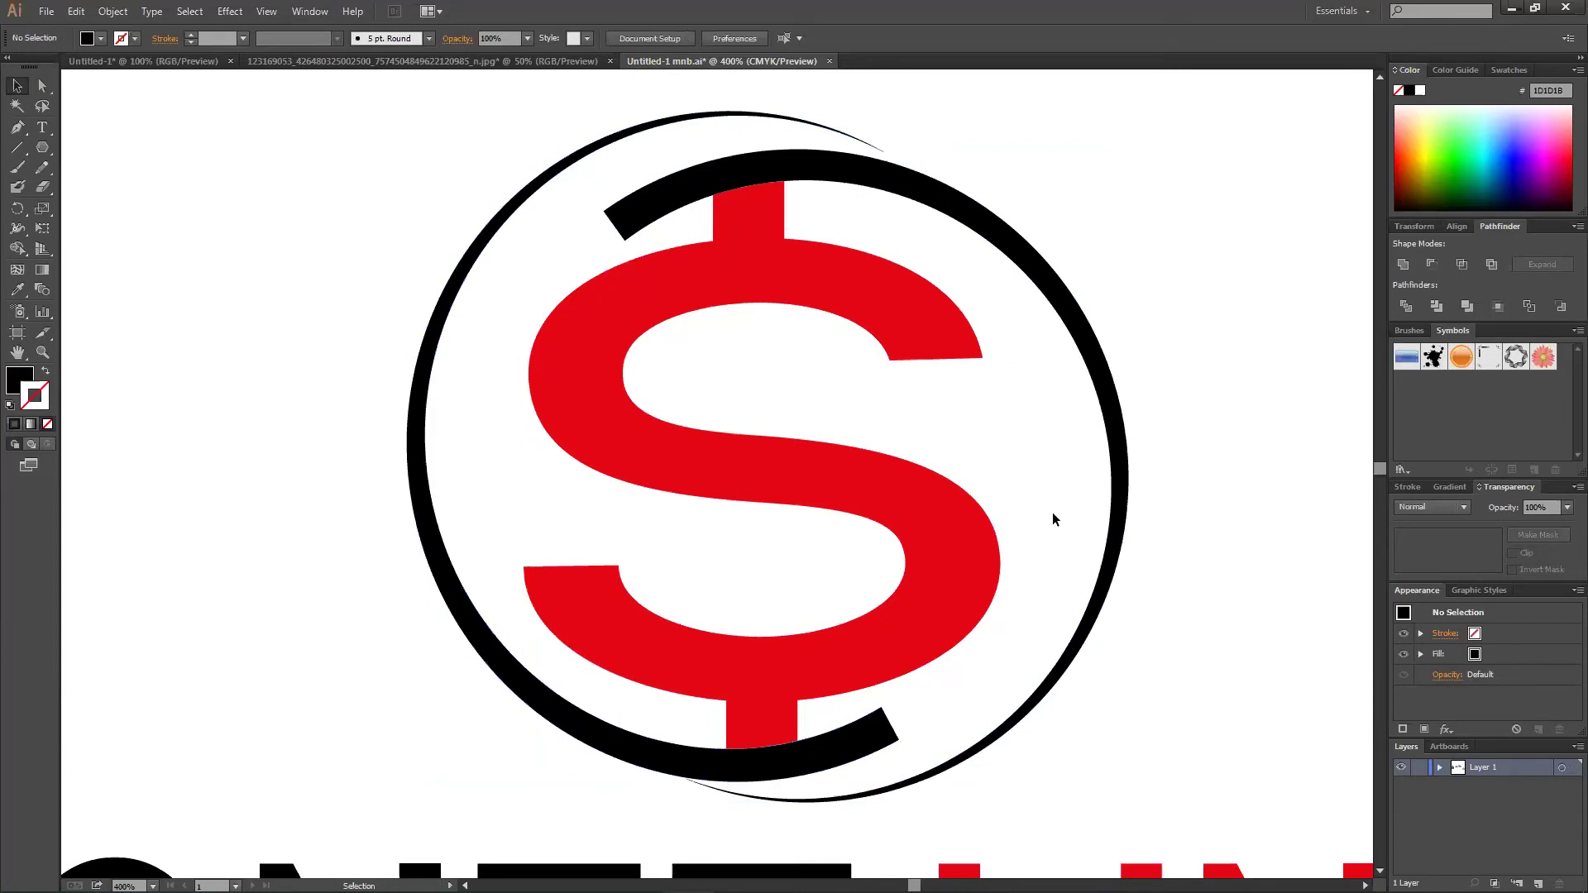
- Stretch the right black arc downward to about 202 px high and nudge it slightly upward
{"action": "left_click", "coordinate": [1059, 294]}
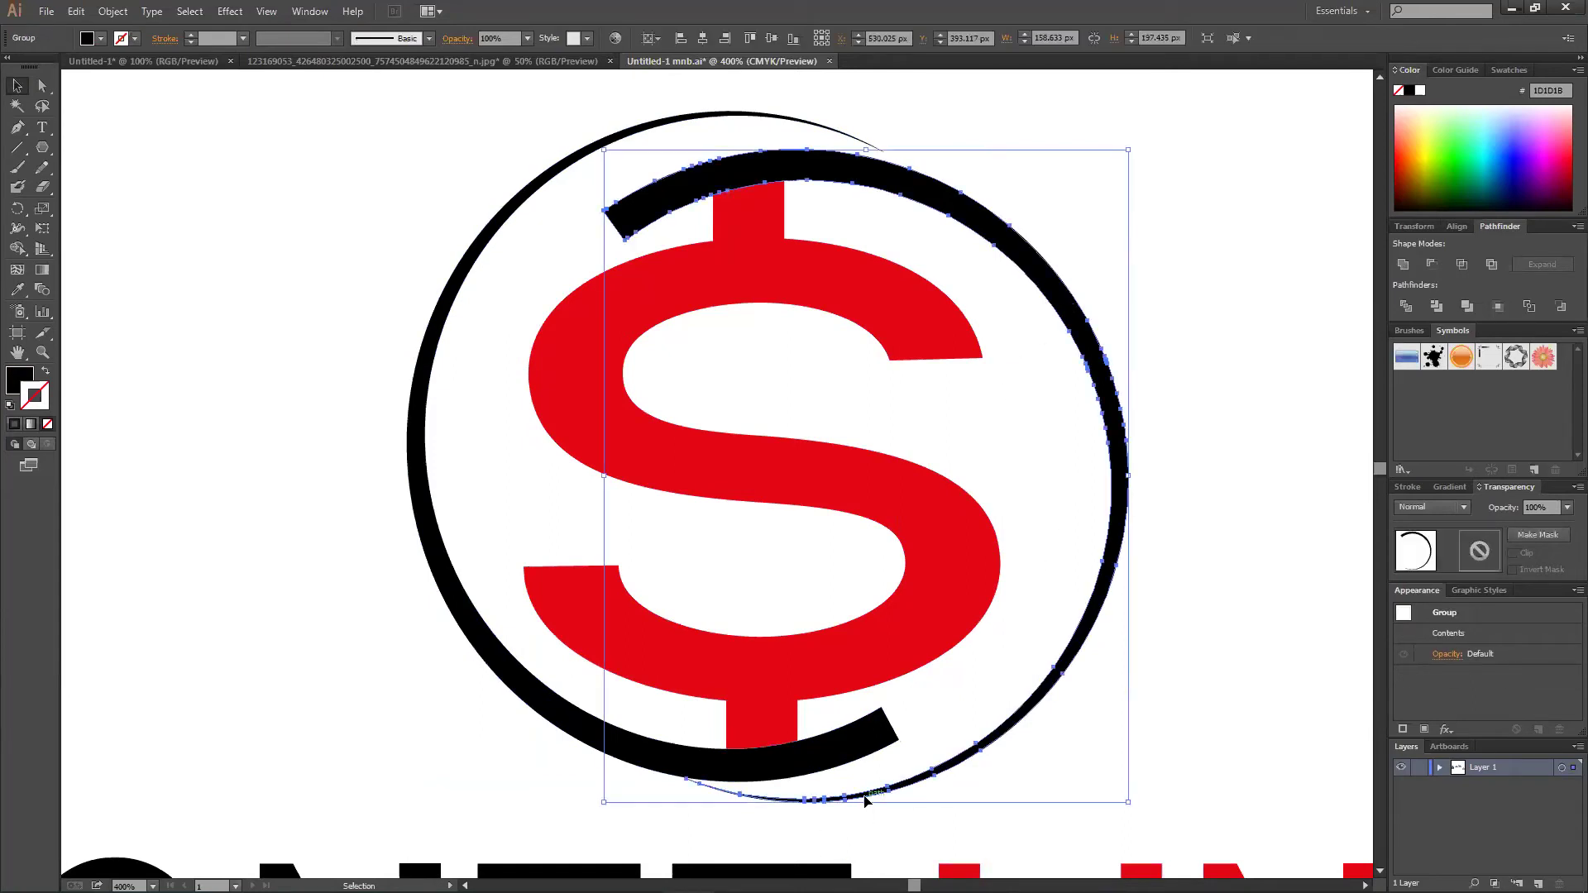
{"action": "left_click_drag", "start_coordinate": [866, 801], "coordinate": [865, 819]}
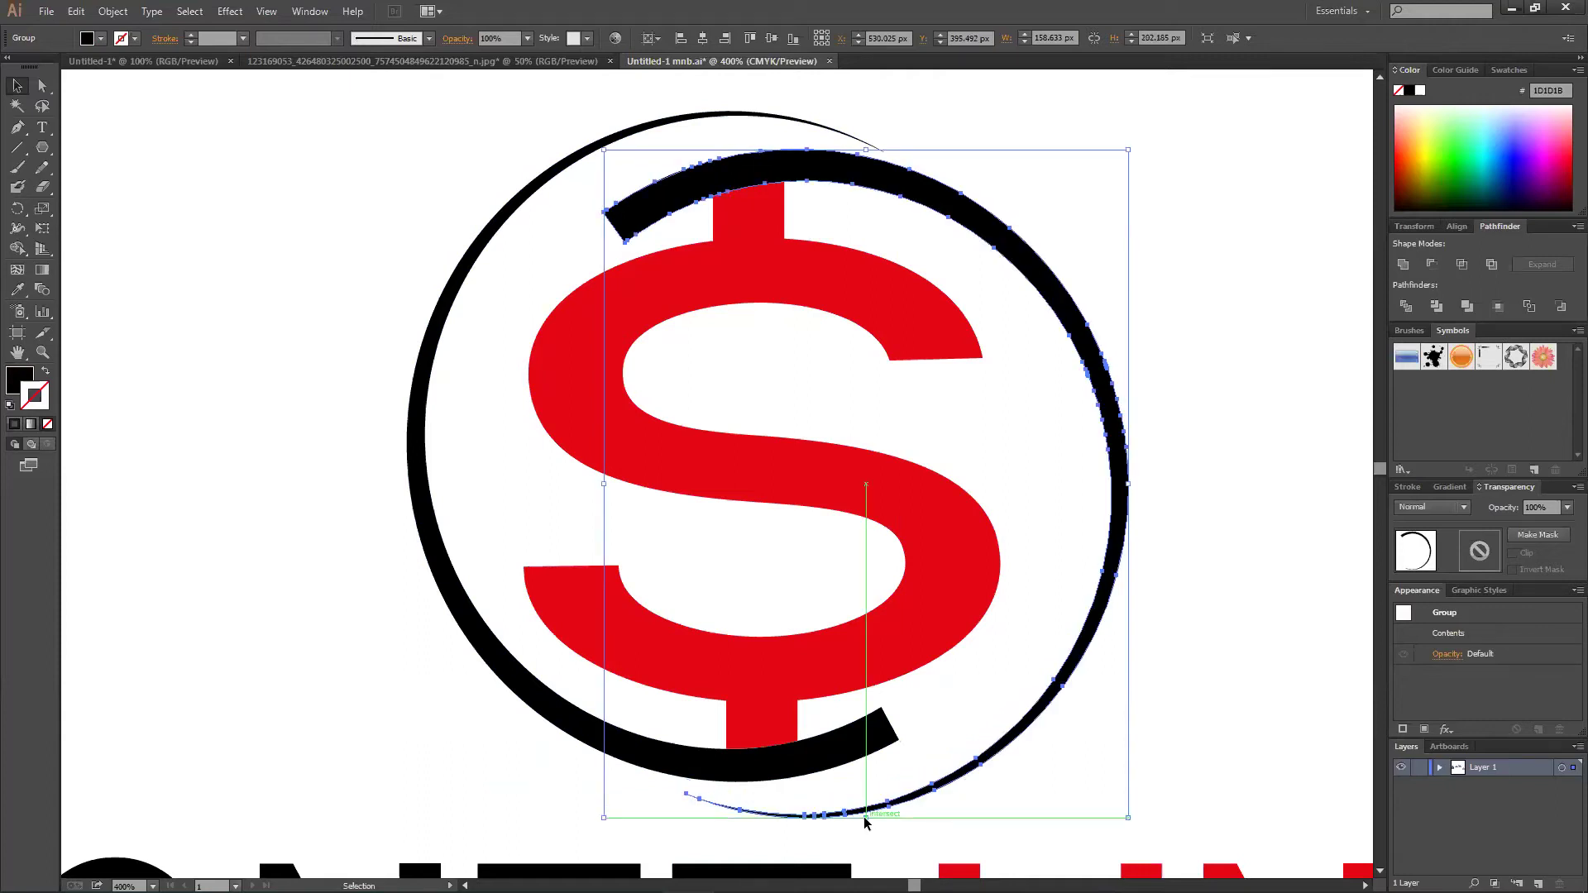
{"action": "left_click", "coordinate": [1238, 652]}
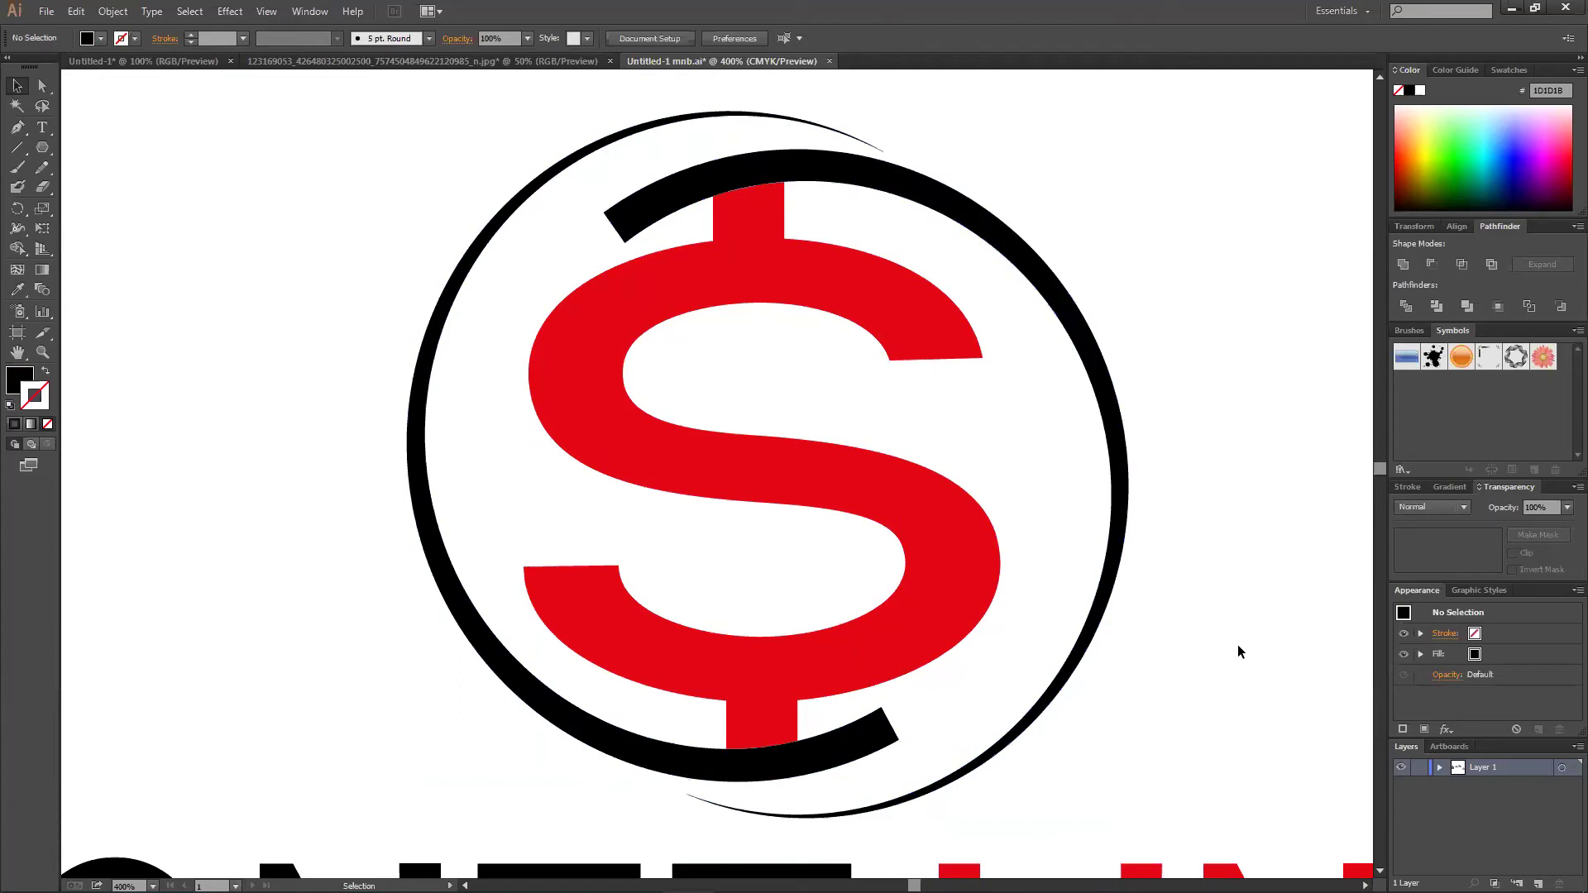
{"action": "left_click", "coordinate": [918, 801]}
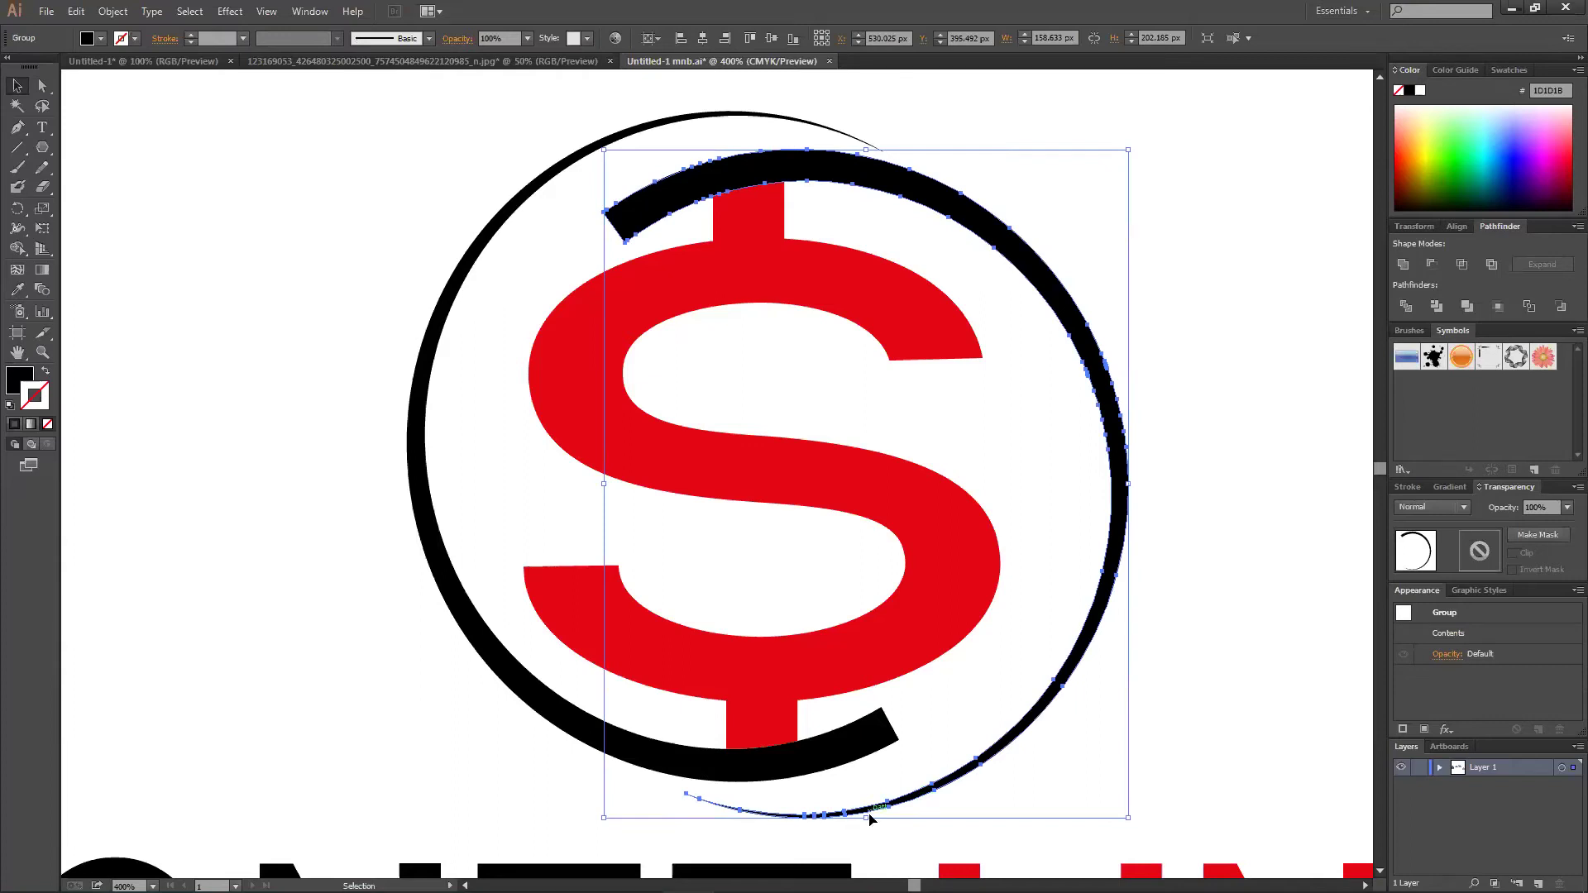
{"action": "left_click_drag", "start_coordinate": [867, 817], "coordinate": [866, 809]}
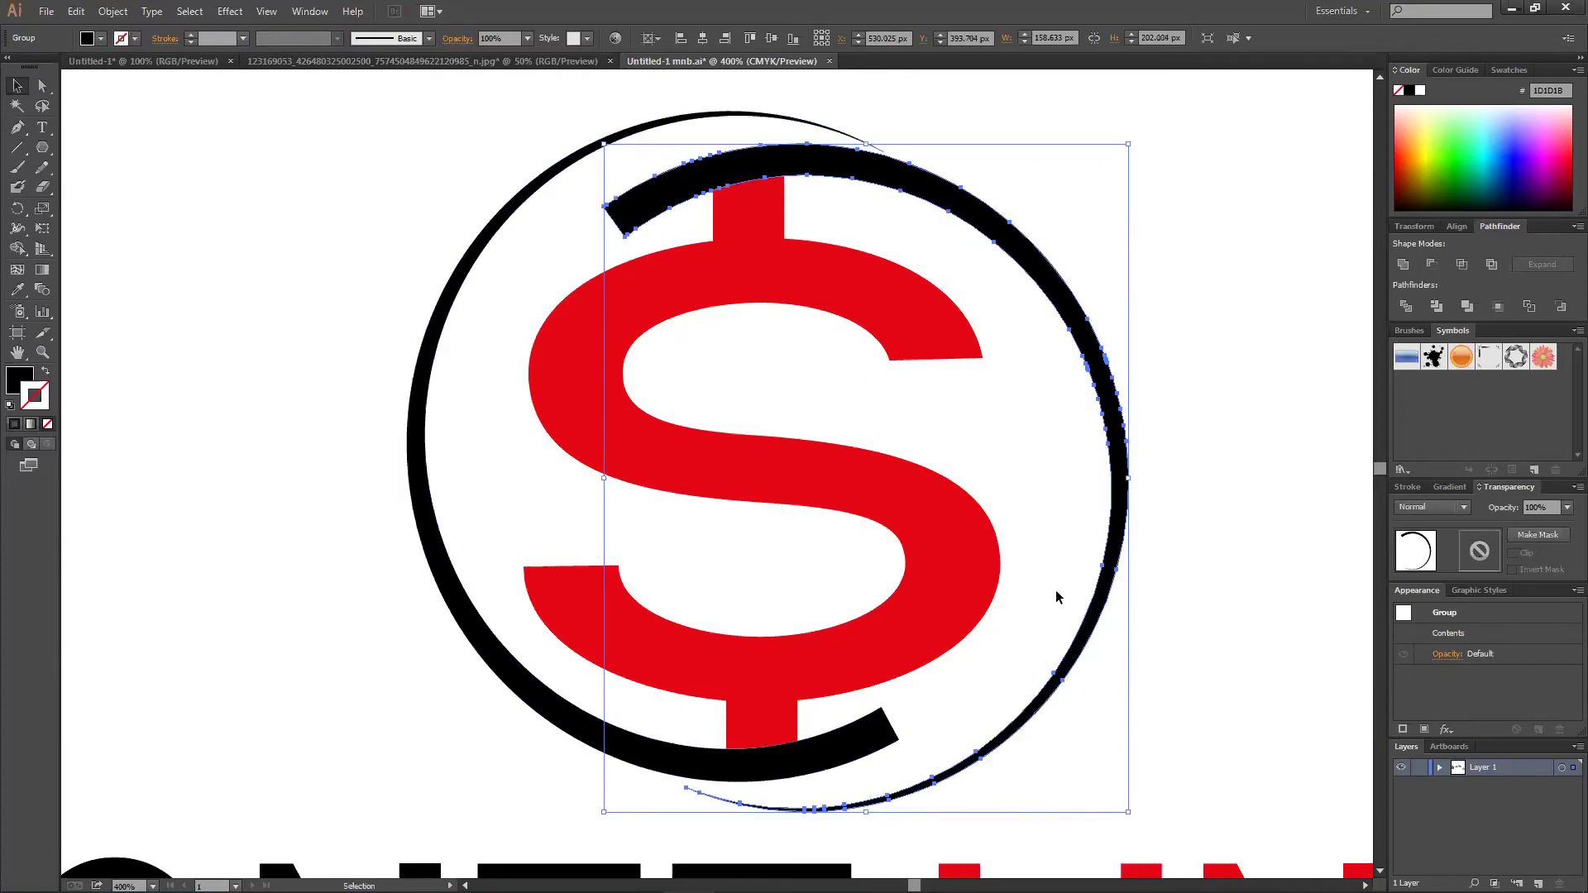
{"action": "left_click", "coordinate": [685, 841]}
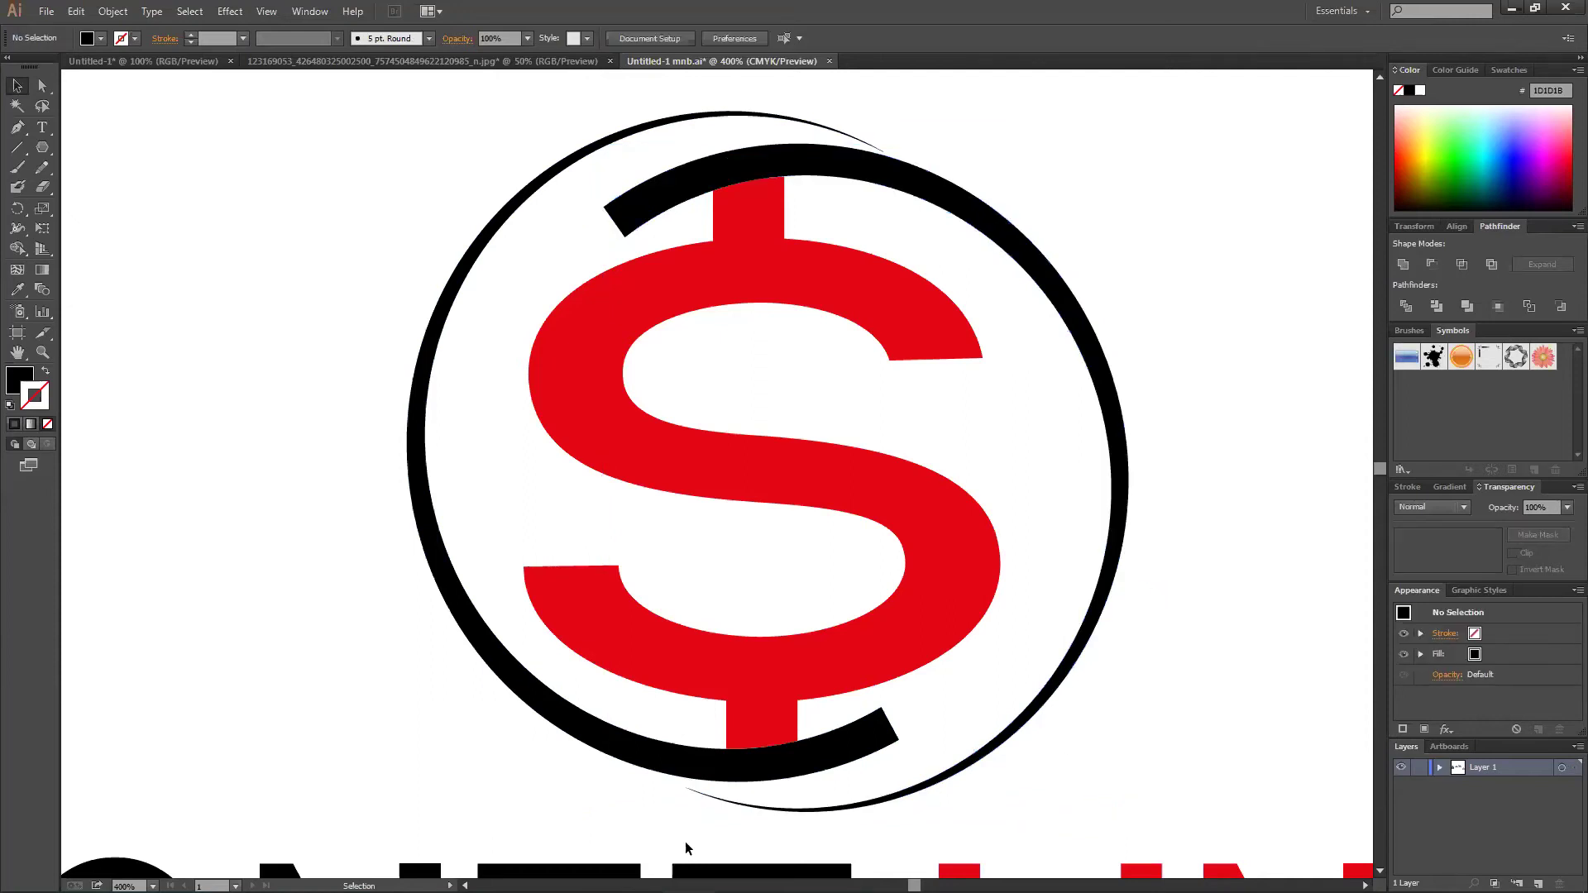
- Try to extend the right arc's thin lower tip by moving its end anchor point, and undo the move
{"action": "left_click", "coordinate": [39, 88]}
{"action": "left_click_drag", "start_coordinate": [682, 787], "coordinate": [683, 781]}
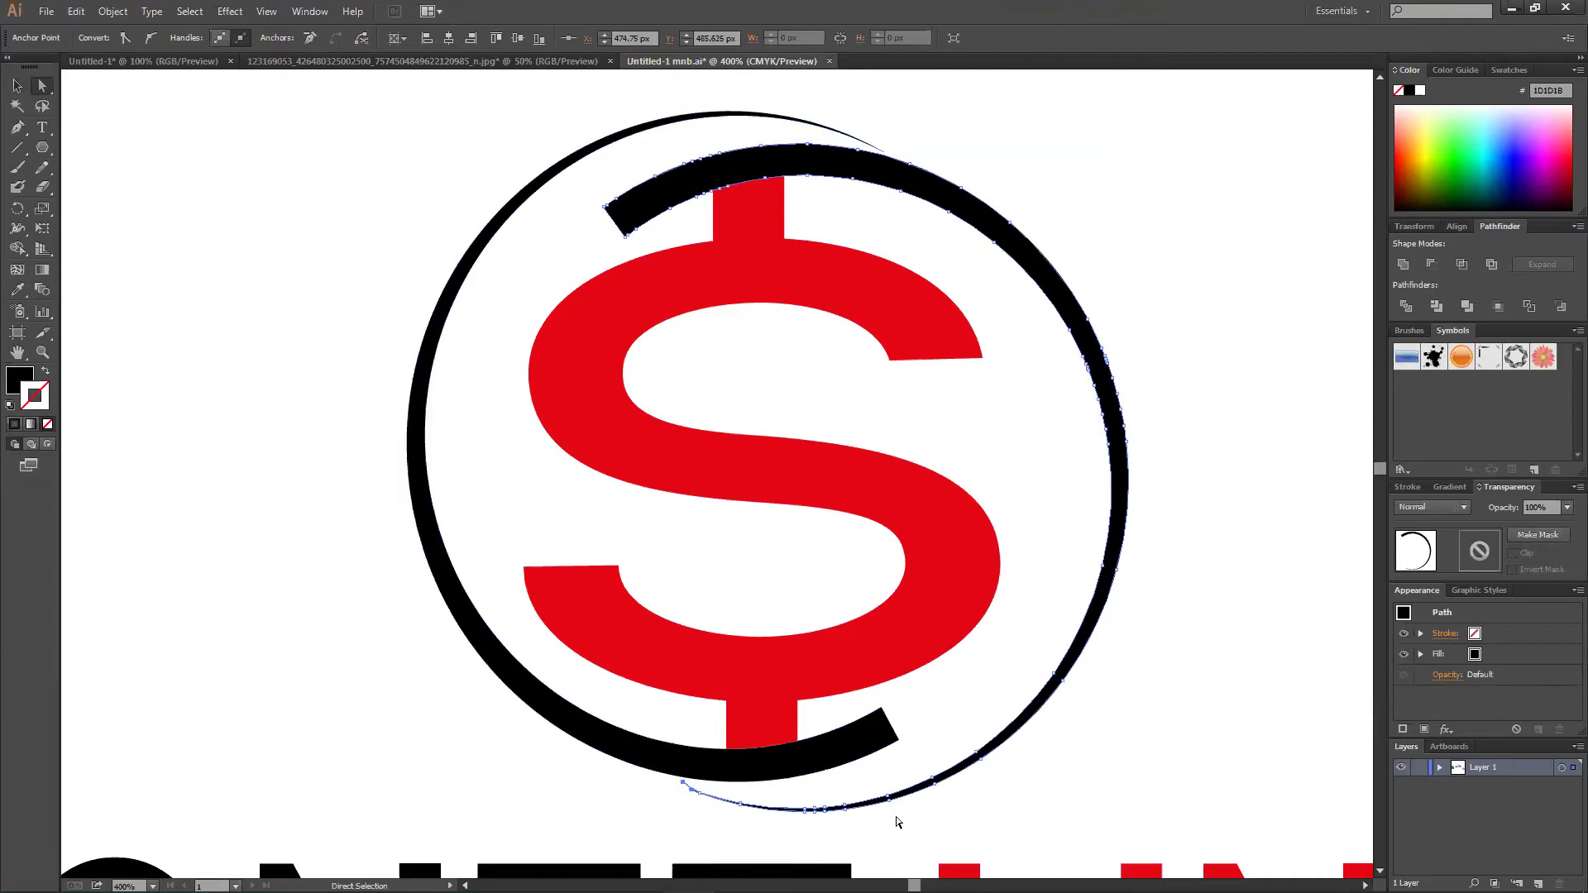
{"action": "left_click", "coordinate": [896, 816]}
{"action": "right_click", "coordinate": [896, 816]}
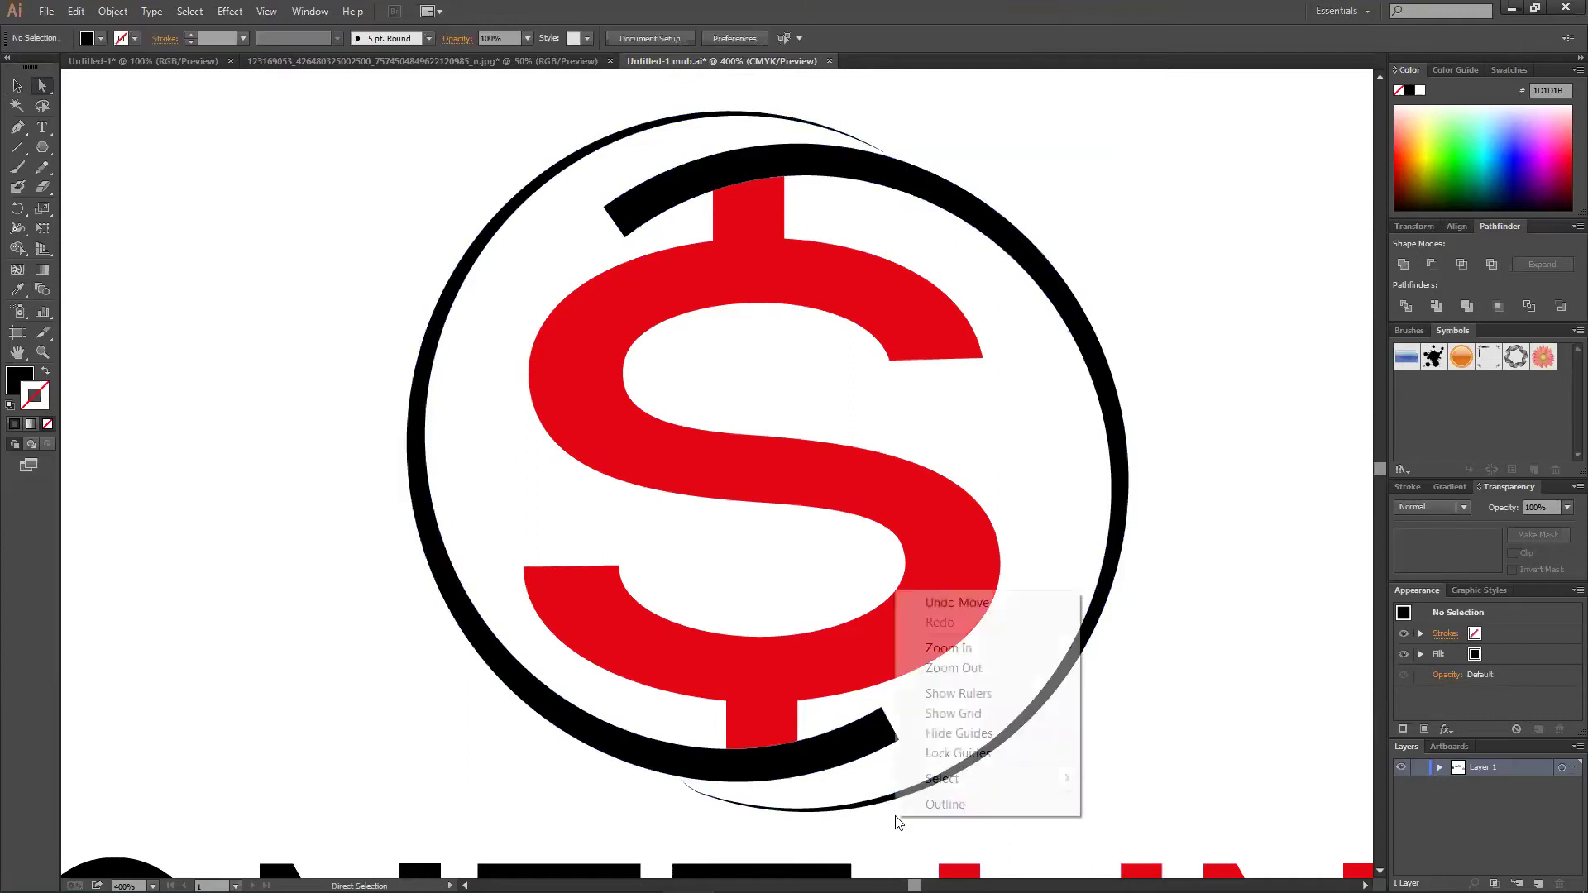
{"action": "left_click", "coordinate": [938, 603]}
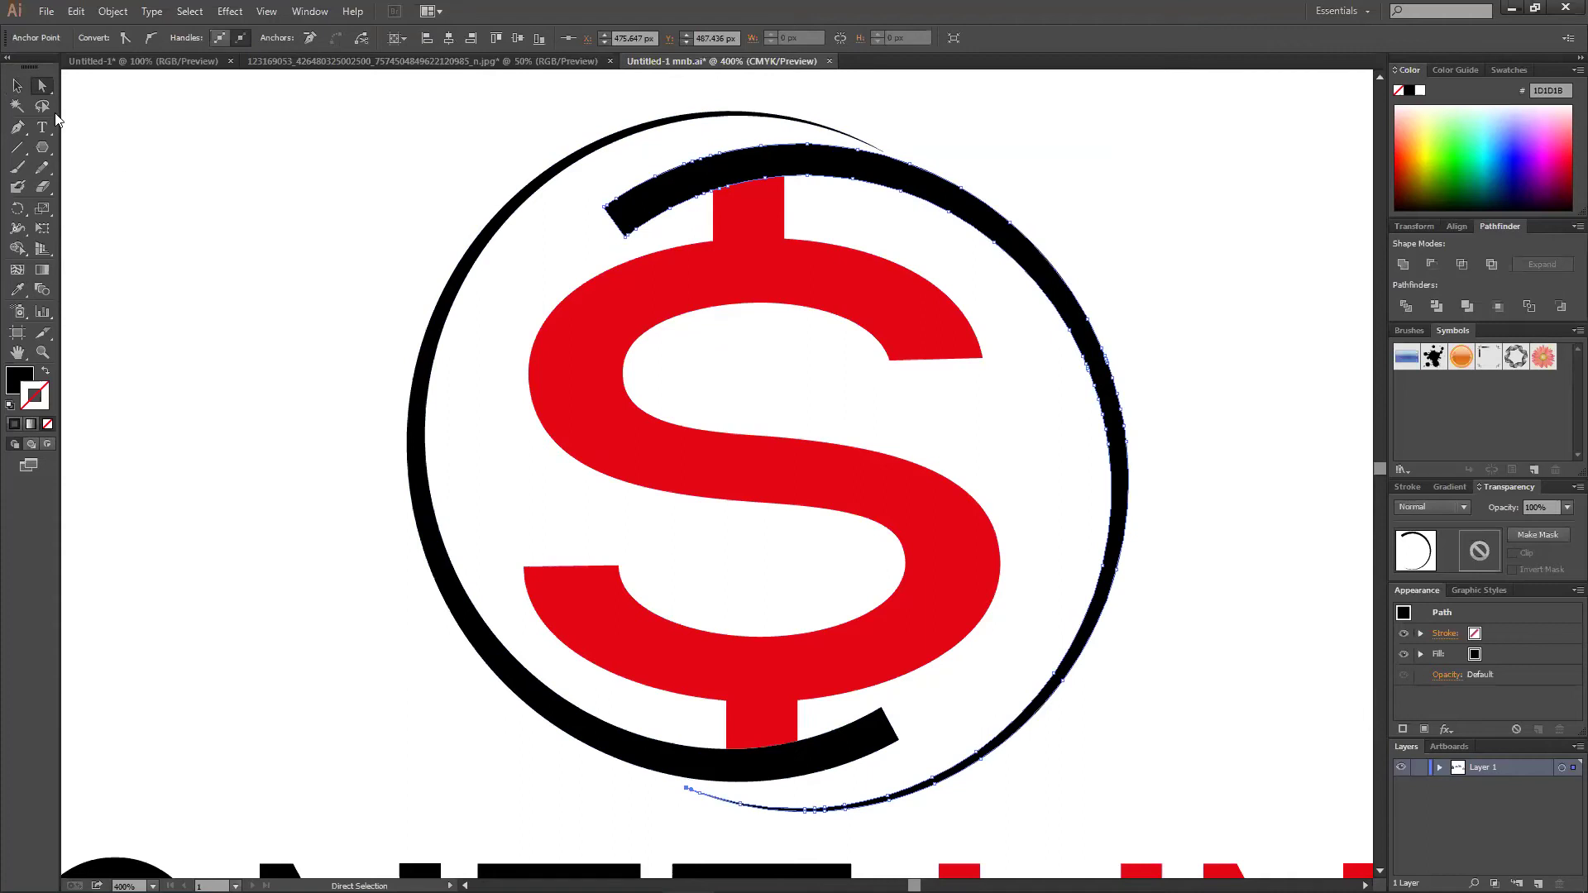
{"action": "left_click", "coordinate": [17, 85]}
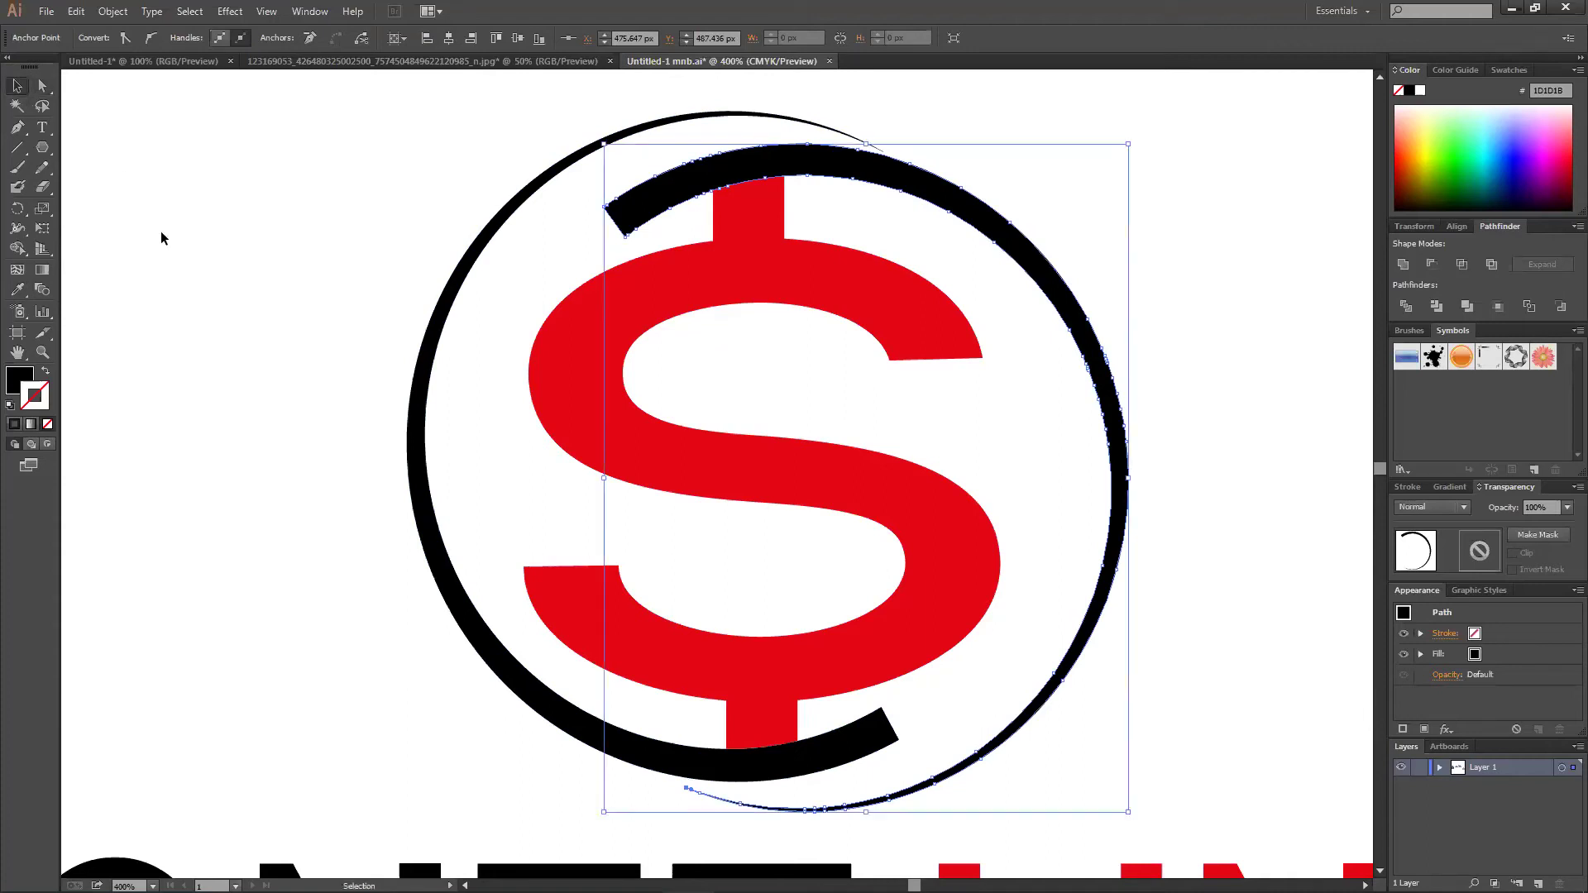
{"action": "left_click", "coordinate": [465, 497]}
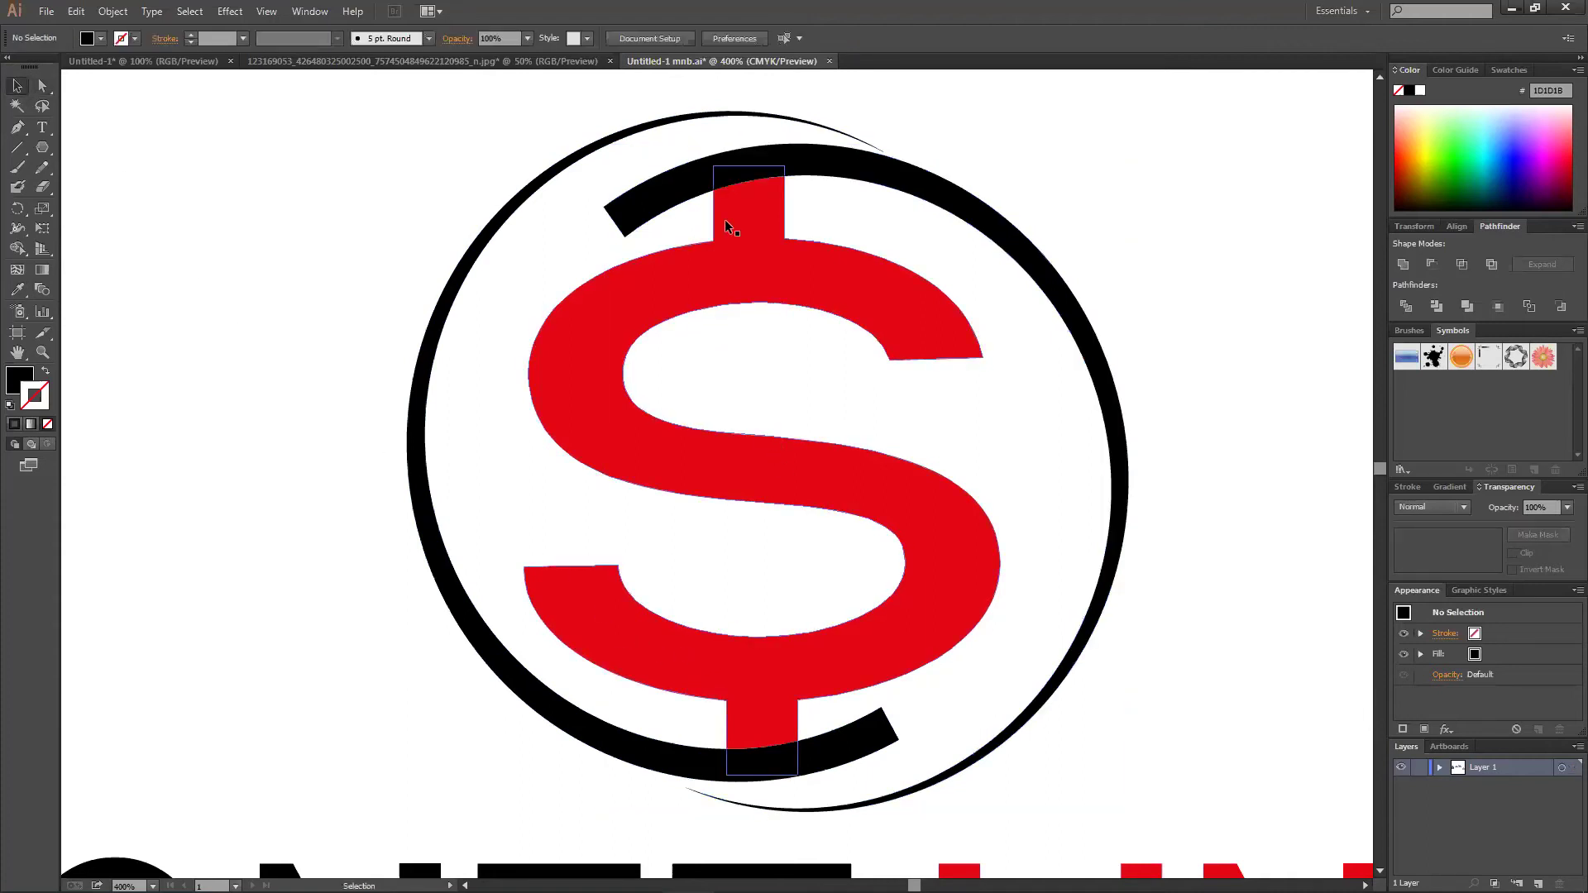
- Examine how the dollar sign's lower bar meets the ring up close, and compare the whole logo with the other versions around the artboard
{"action": "left_click", "coordinate": [715, 178]}
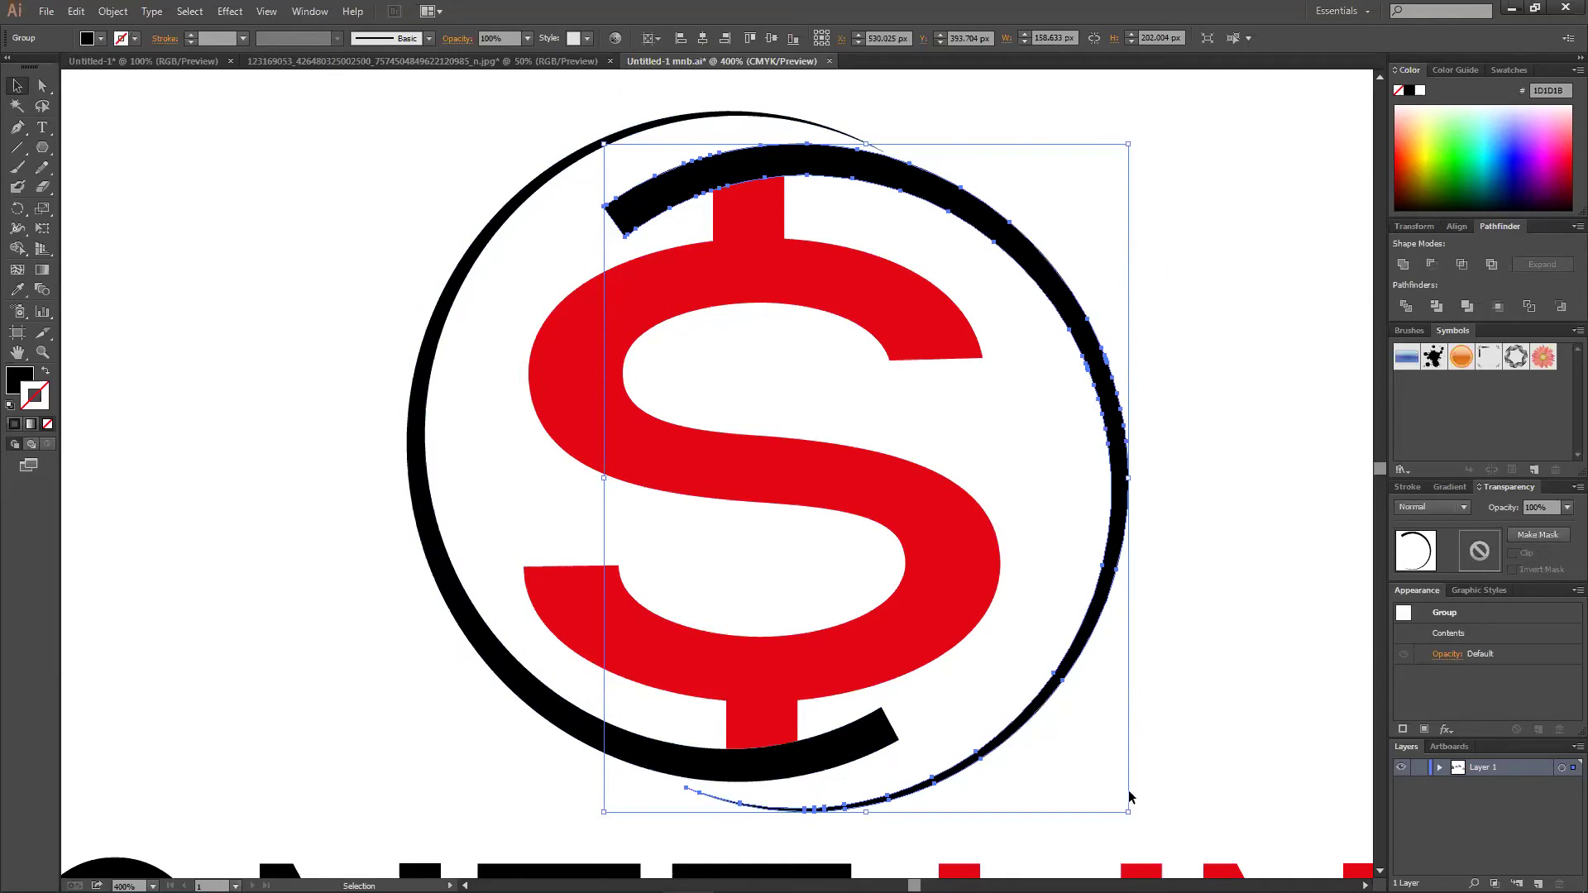
{"action": "scroll", "coordinate": [763, 572], "scroll_direction": "up", "scroll_amount": 3}
{"action": "scroll", "coordinate": [763, 572], "scroll_direction": "down", "scroll_amount": 3}
{"action": "scroll", "coordinate": [763, 572], "scroll_direction": "down", "scroll_amount": 5}
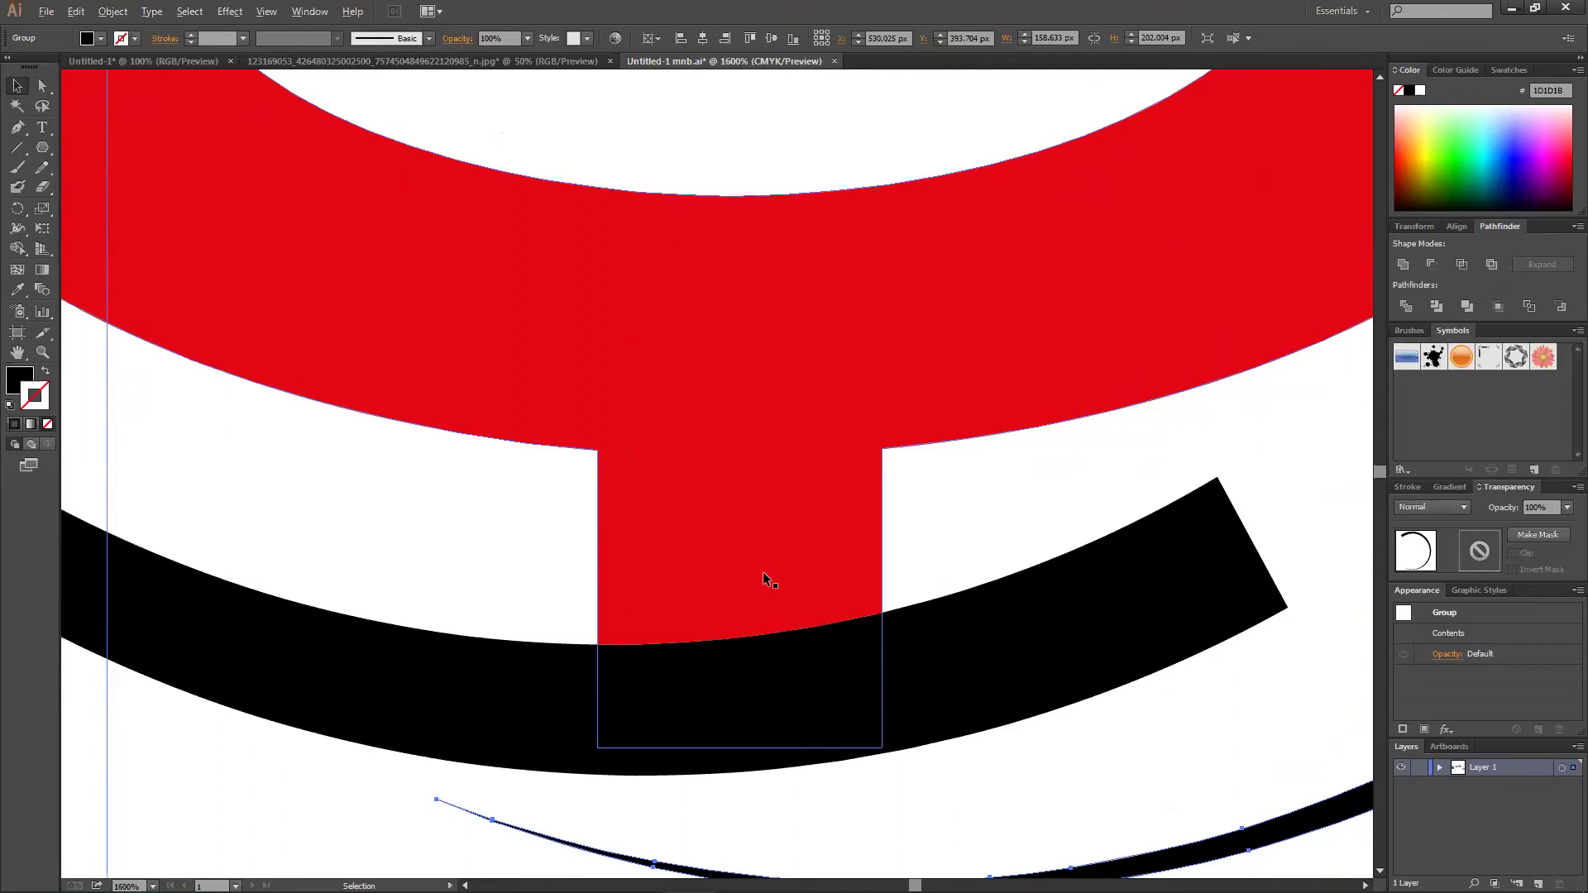
{"action": "scroll", "coordinate": [763, 572], "scroll_direction": "down", "scroll_amount": 3}
{"action": "scroll", "coordinate": [763, 573], "scroll_direction": "down", "scroll_amount": 2}
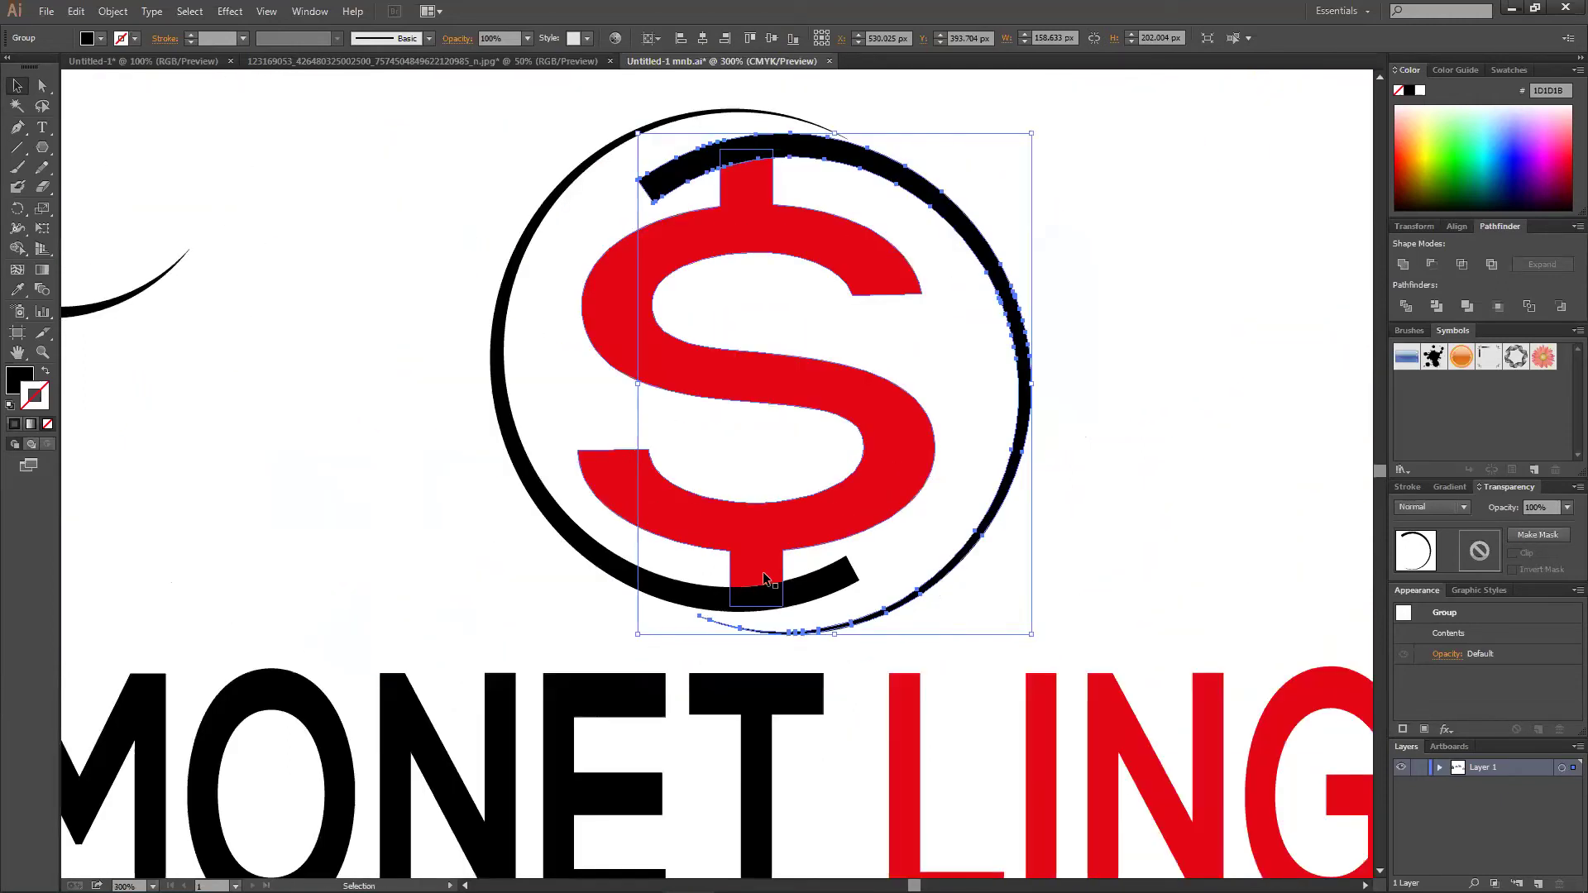
{"action": "scroll", "coordinate": [763, 572], "scroll_direction": "up", "scroll_amount": 5}
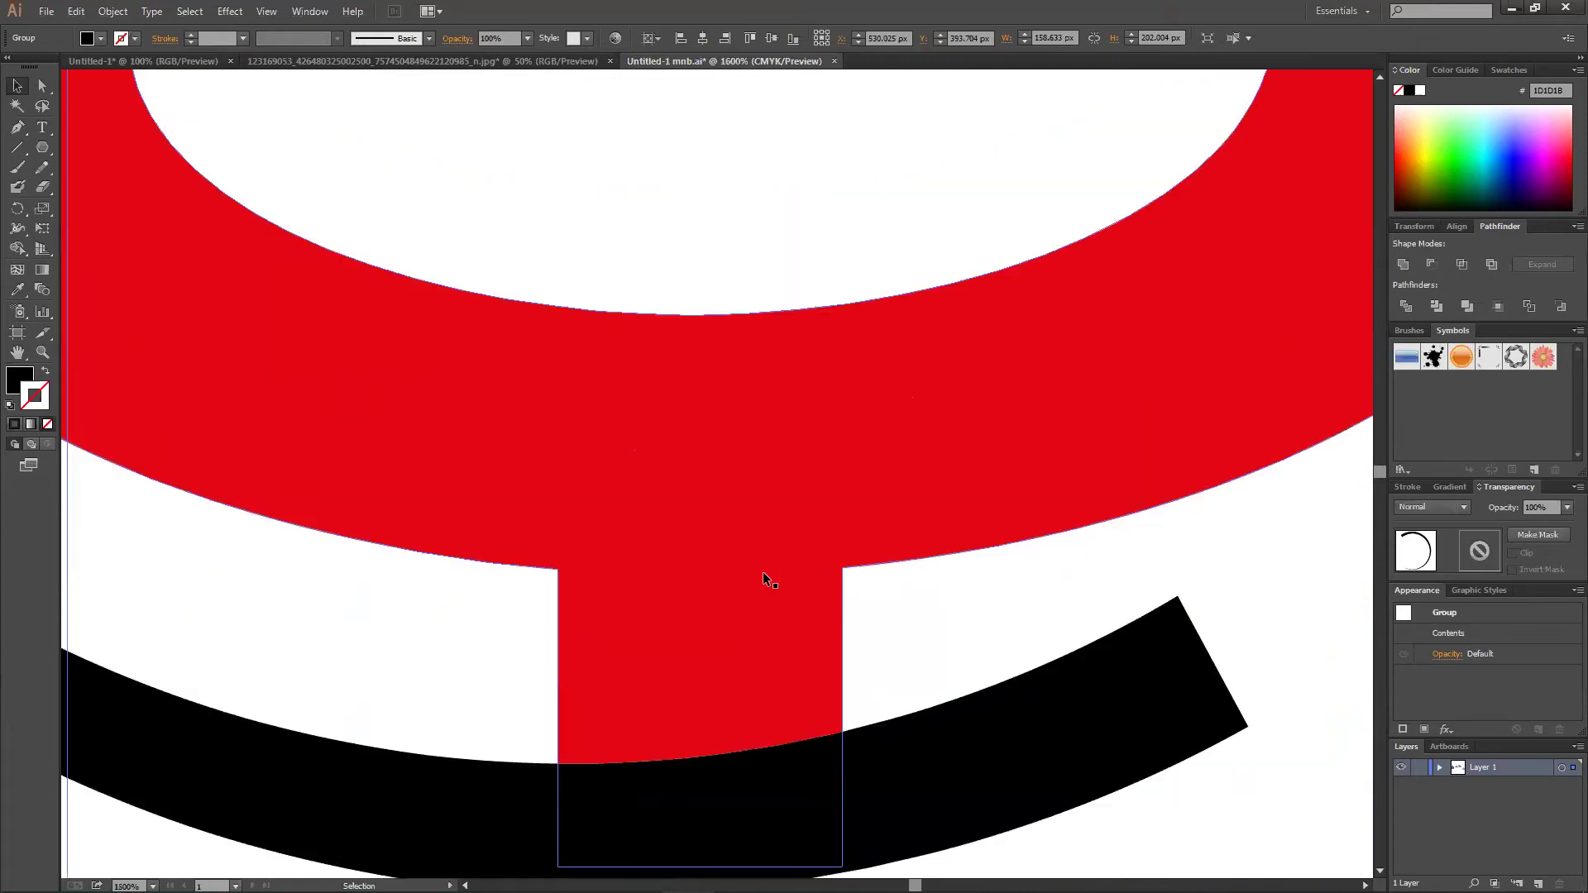
{"action": "scroll", "coordinate": [763, 572], "scroll_direction": "up", "scroll_amount": 3}
{"action": "scroll", "coordinate": [763, 572], "scroll_direction": "down", "scroll_amount": 10}
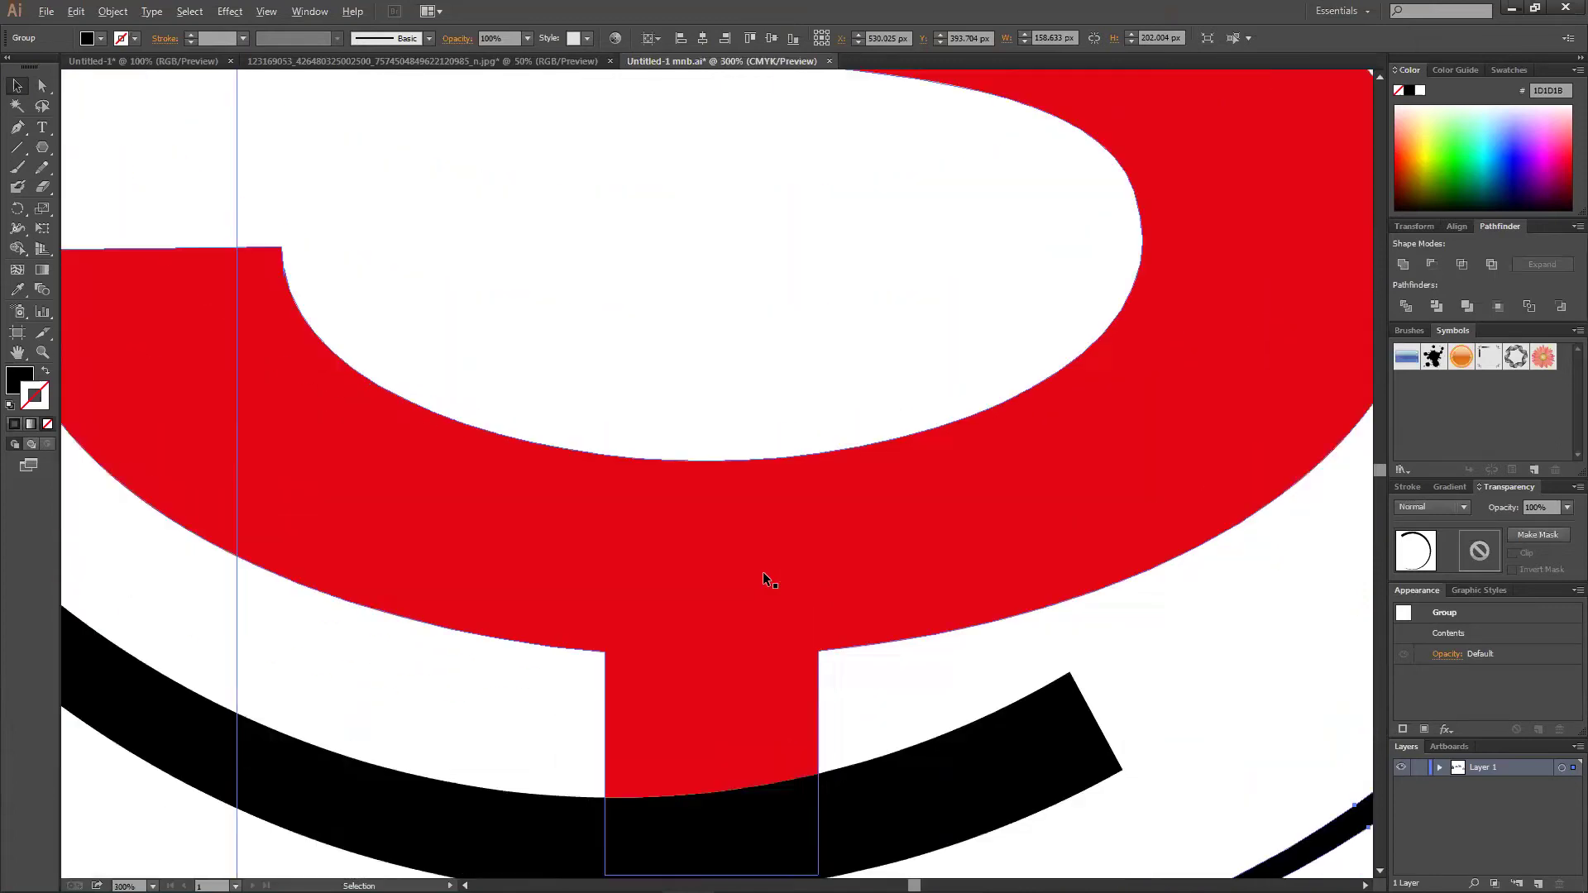
{"action": "scroll", "coordinate": [763, 572], "scroll_direction": "down", "scroll_amount": 1}
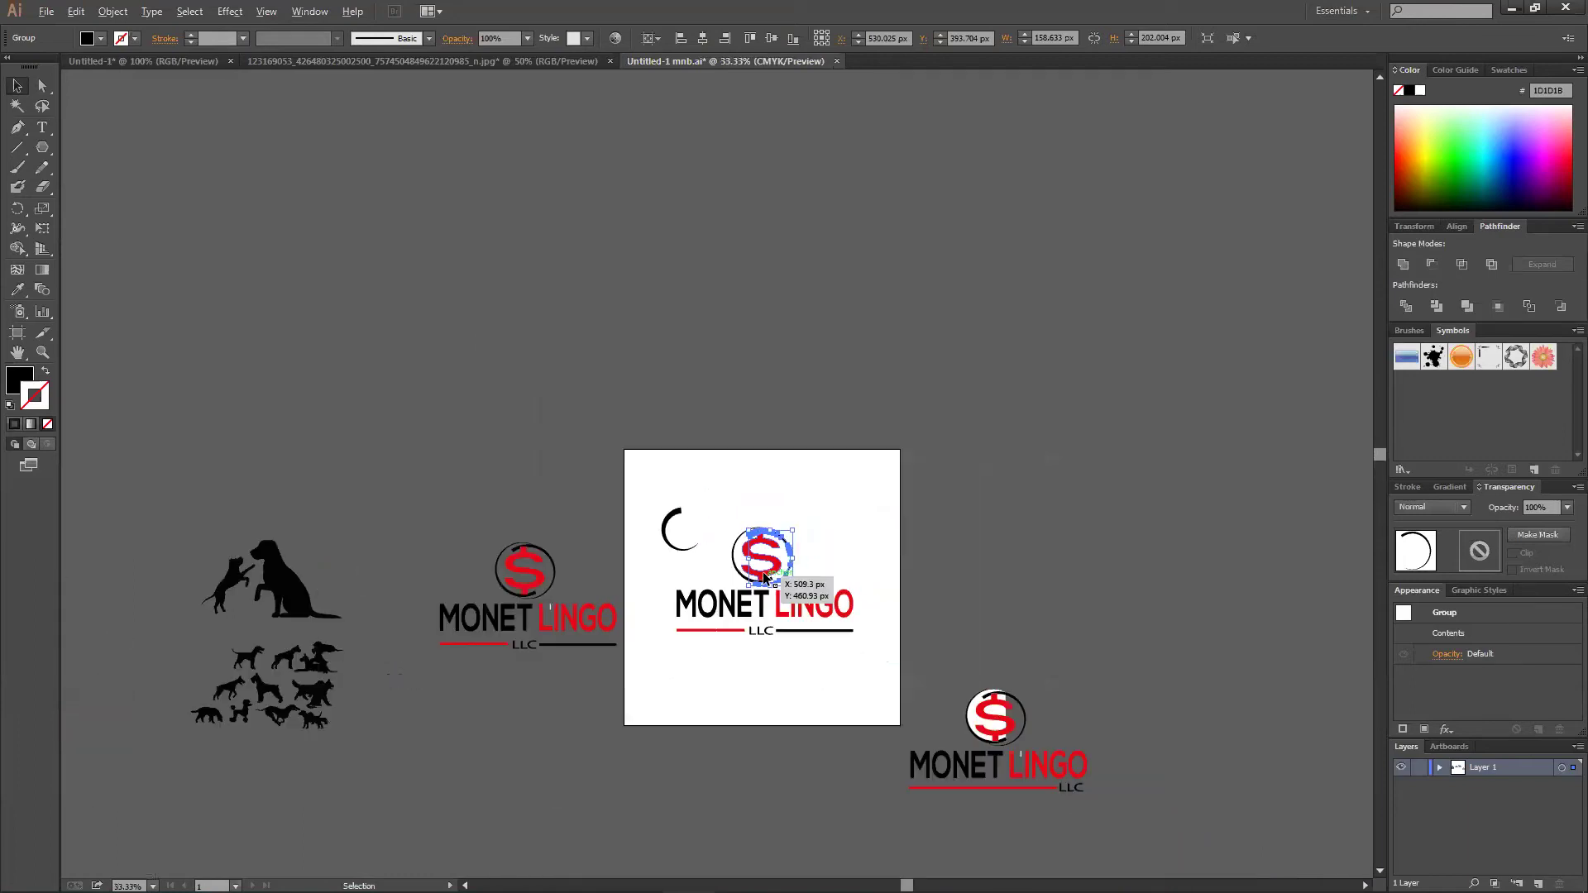
{"action": "scroll", "coordinate": [764, 576], "scroll_direction": "up", "scroll_amount": 1}
{"action": "scroll", "coordinate": [764, 576], "scroll_direction": "up", "scroll_amount": 2}
{"action": "scroll", "coordinate": [765, 576], "scroll_direction": "down", "scroll_amount": 5}
{"action": "scroll", "coordinate": [765, 577], "scroll_direction": "down", "scroll_amount": 1}
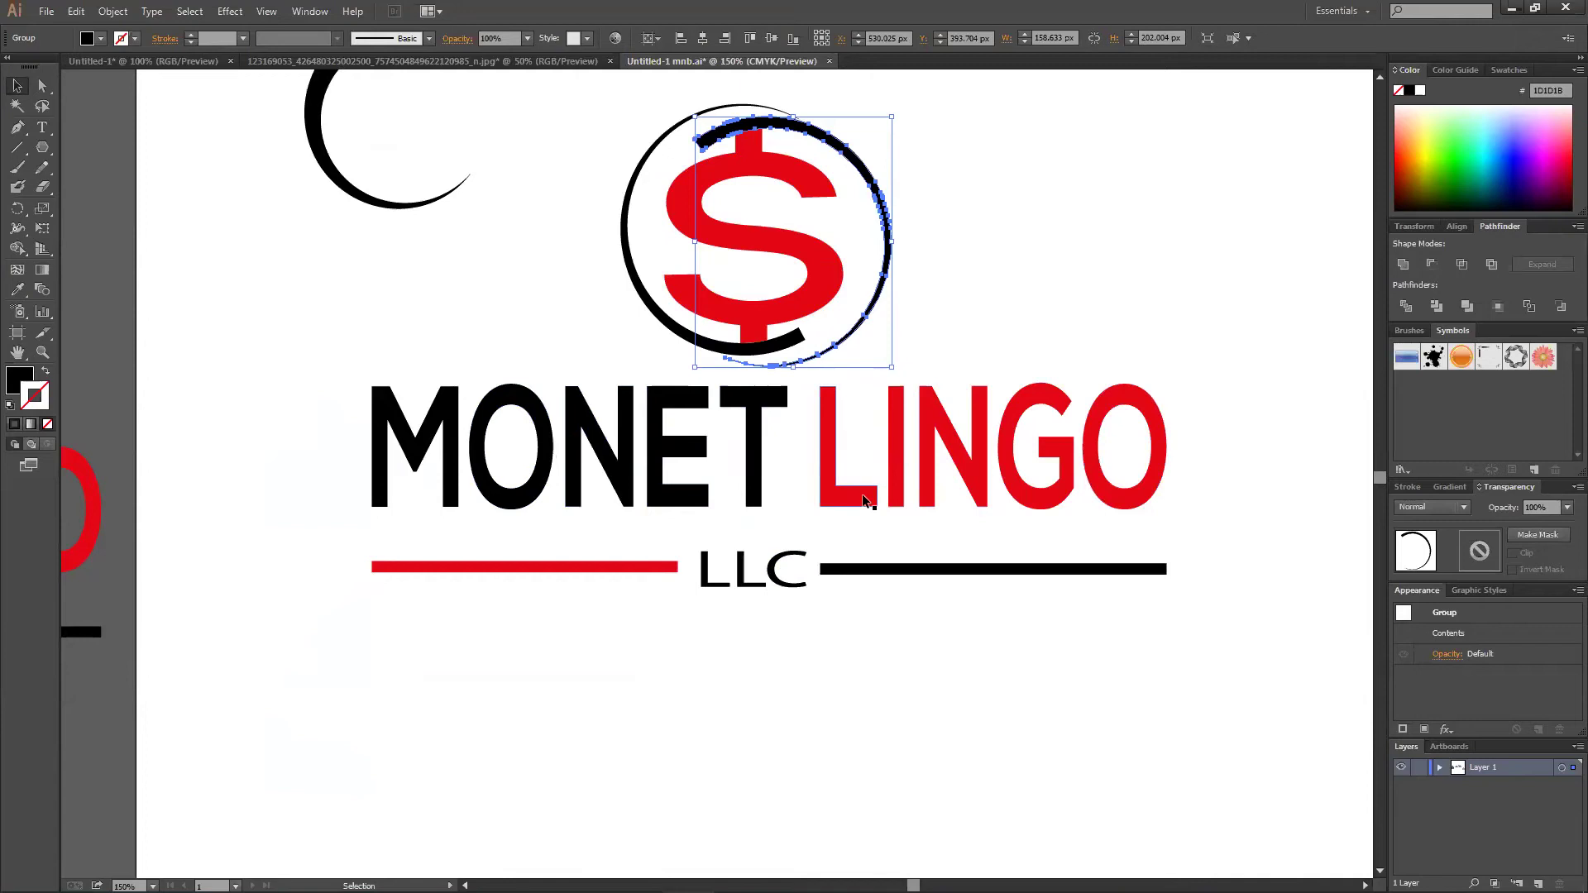
{"action": "left_click", "coordinate": [632, 568]}
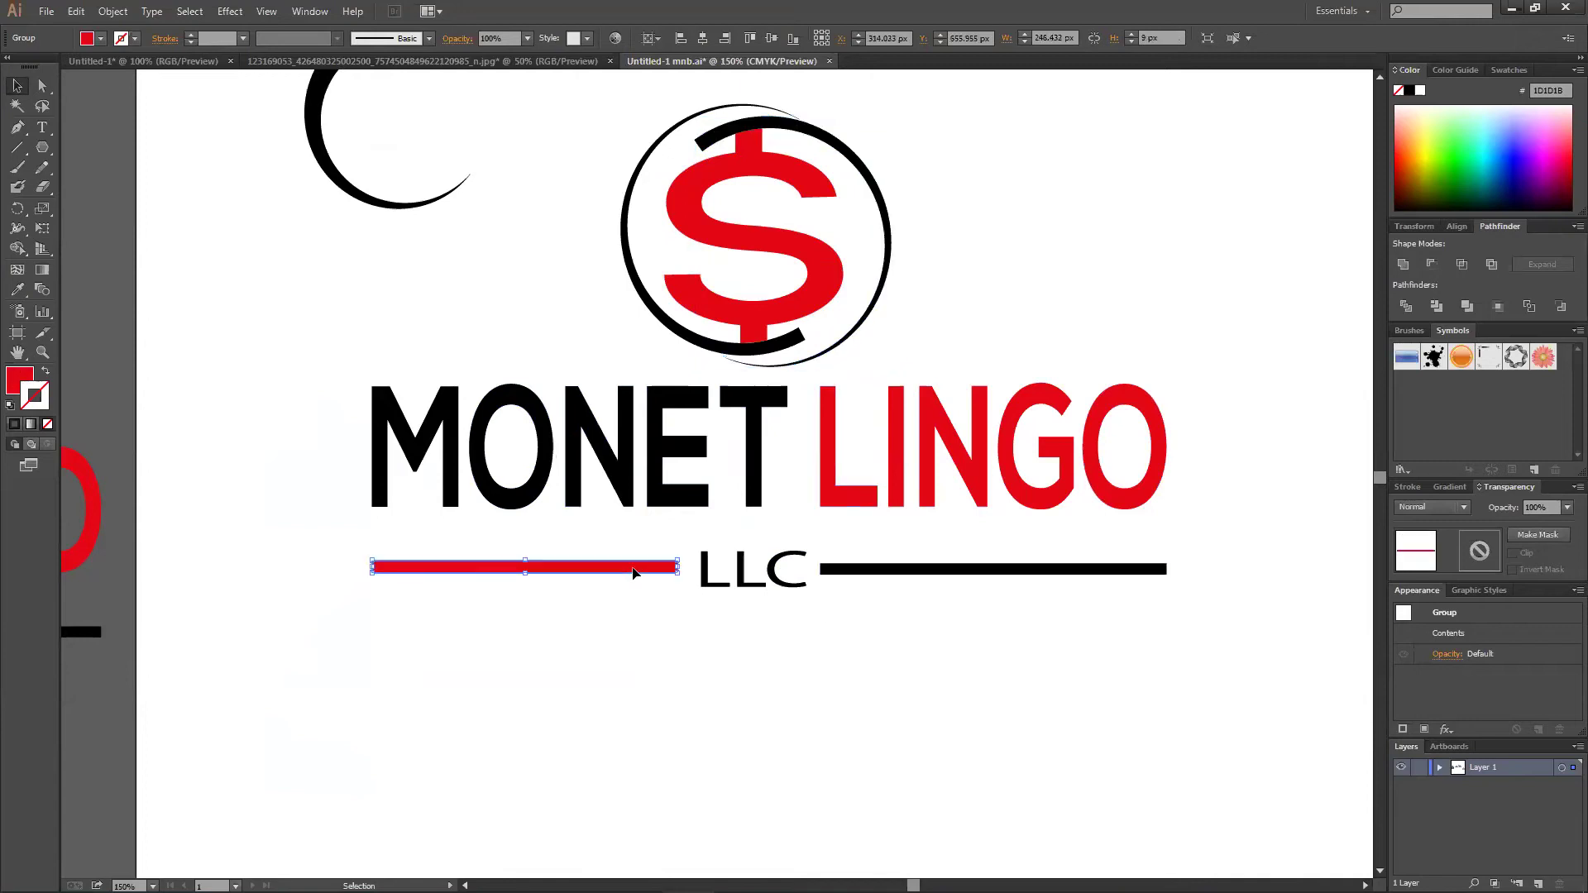
{"action": "double_click", "coordinate": [865, 570]}
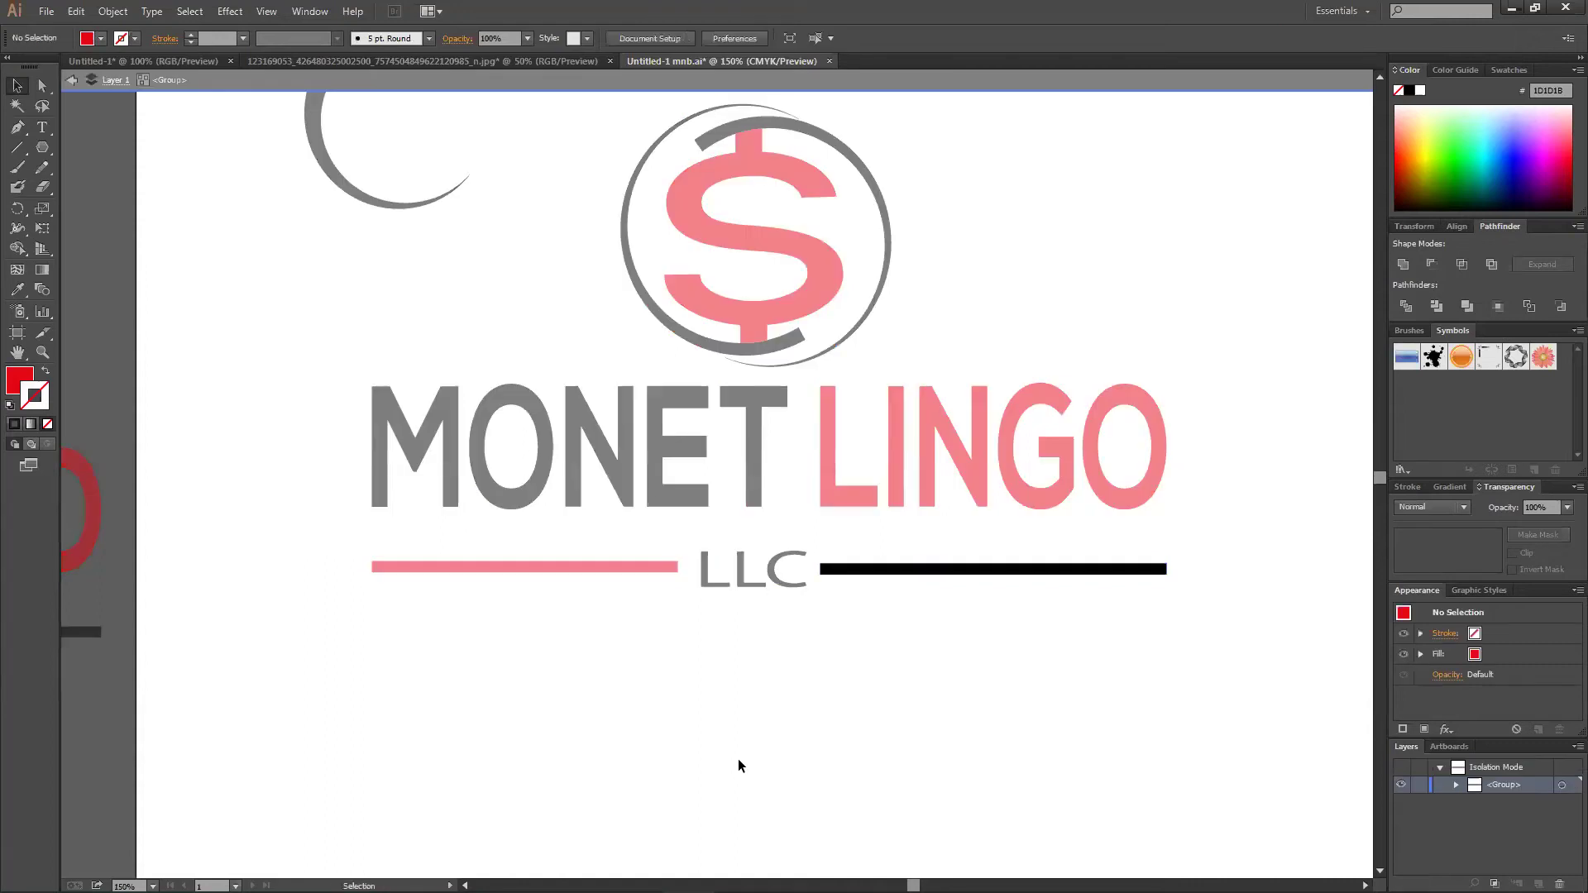
{"action": "double_click", "coordinate": [538, 610]}
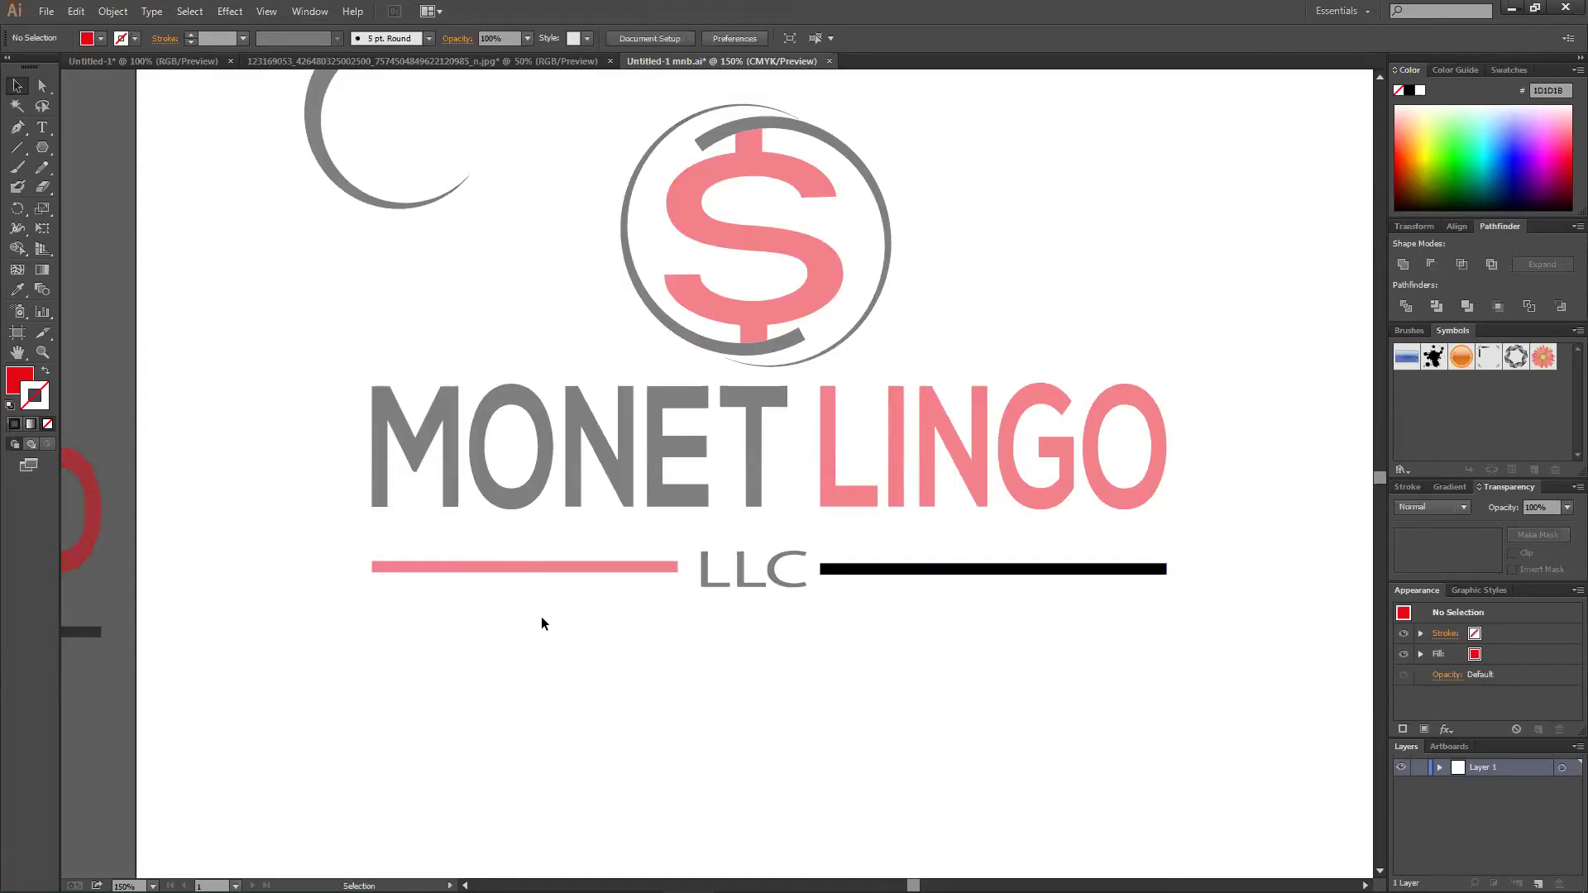